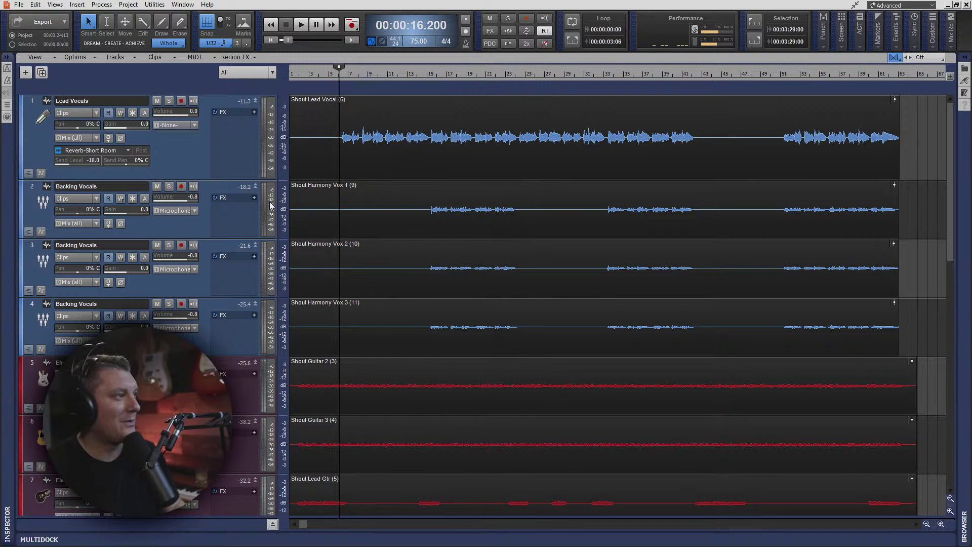
Step: Try a taller height for the first Backing Vocals track, then magnify the Lead Vocals waveform vertically and select its clip
{"action": "left_click_drag", "start_coordinate": [242, 236], "coordinate": [253, 444]}
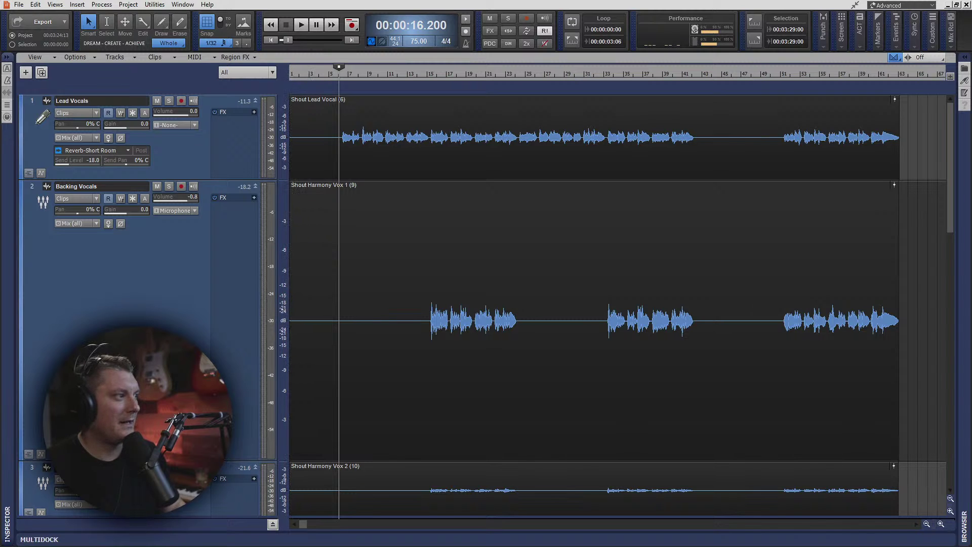
{"action": "left_click_drag", "start_coordinate": [233, 460], "coordinate": [233, 242]}
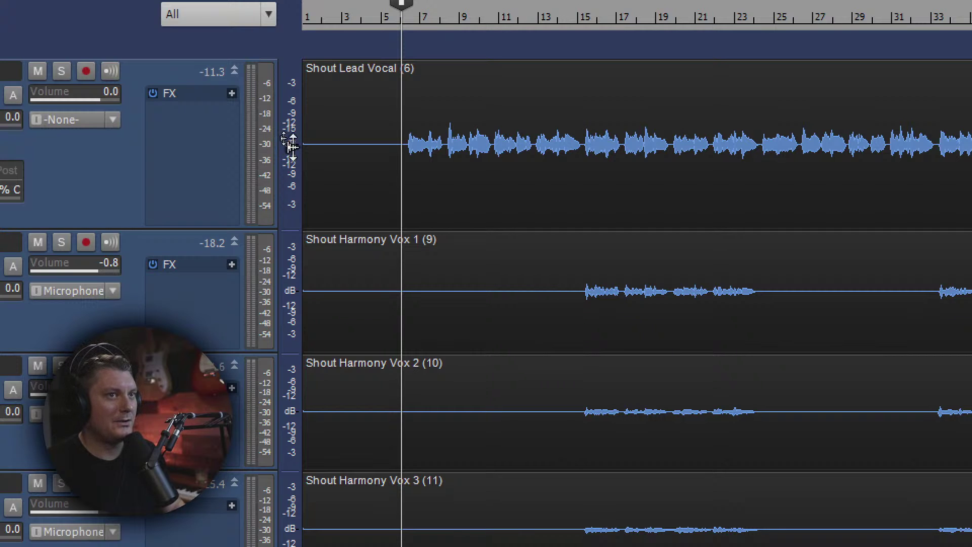
{"action": "left_click_drag", "start_coordinate": [287, 144], "coordinate": [288, 124]}
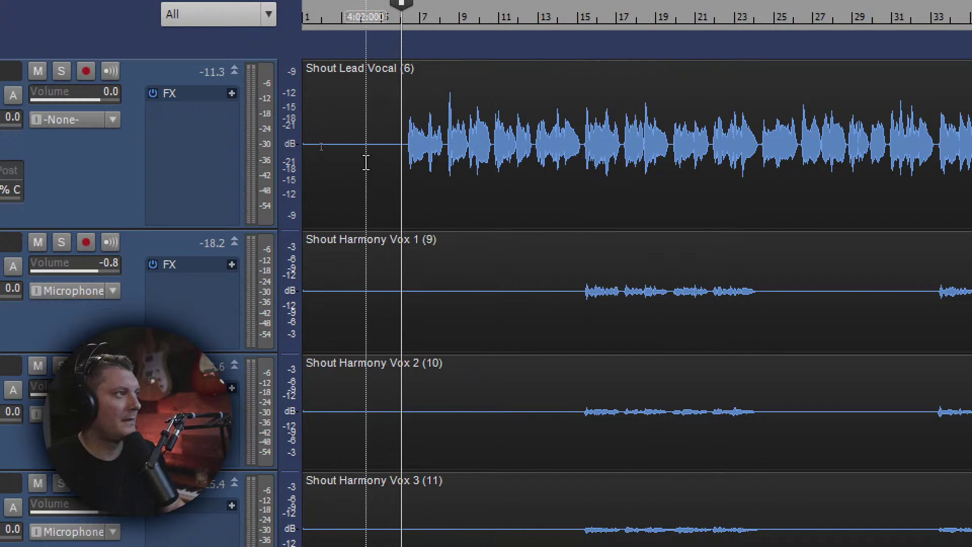
{"action": "left_click", "coordinate": [322, 102]}
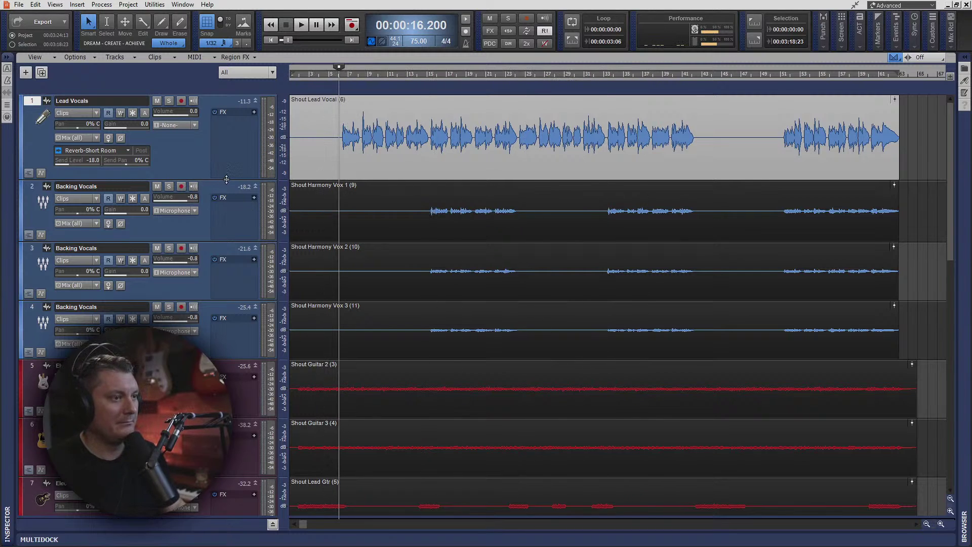
Step: Fit all tracks vertically into the view, return to the project start and play the opening of the song
{"action": "key", "text": "f"}
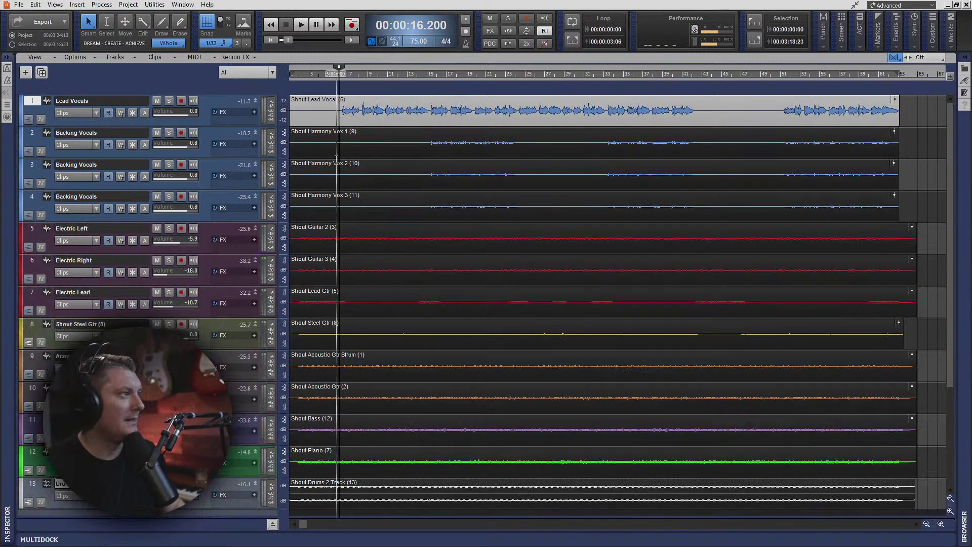
{"action": "left_click", "coordinate": [273, 40]}
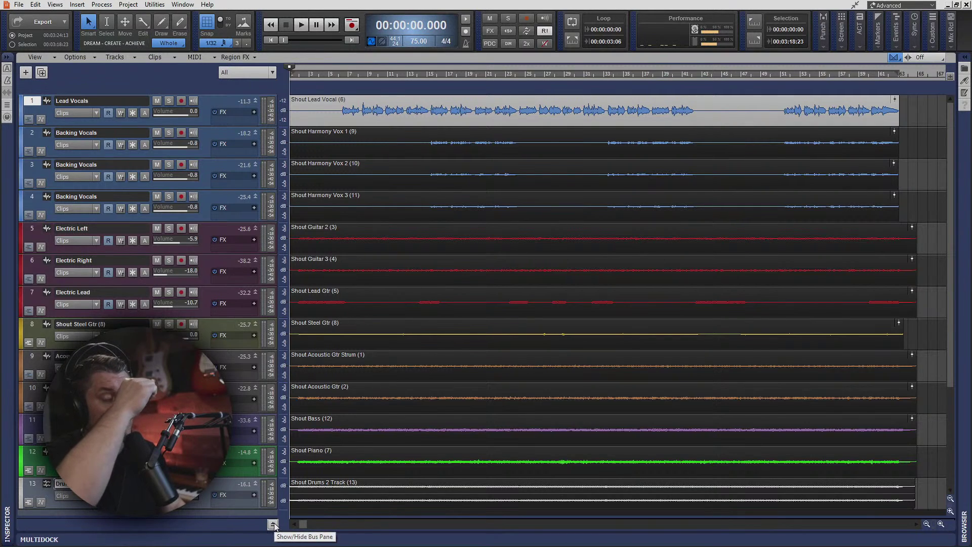
{"action": "key", "text": "space"}
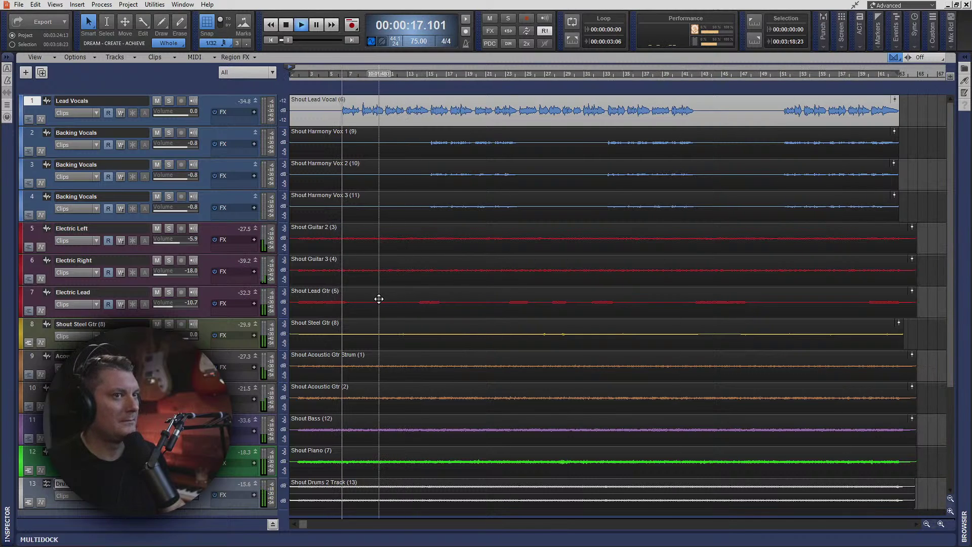
{"action": "key", "text": "space"}
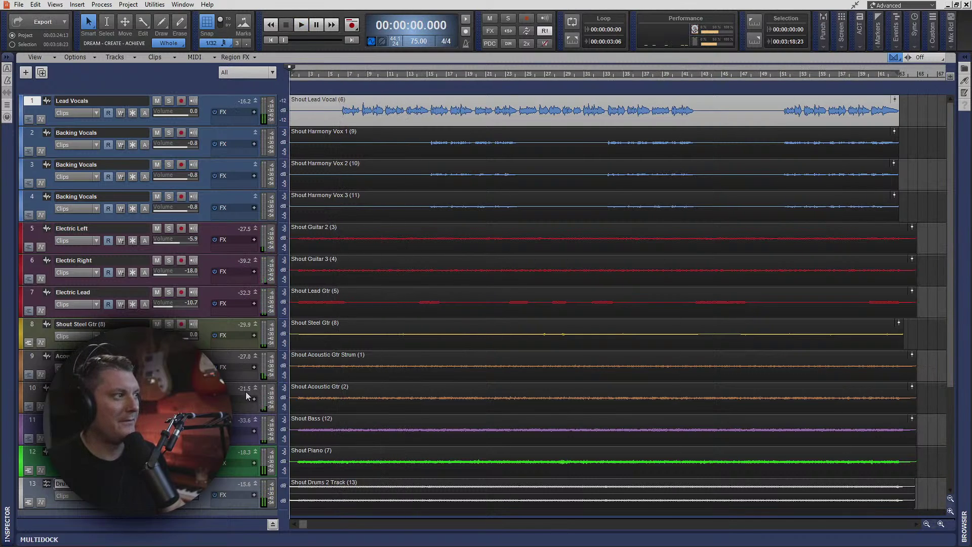
Step: Show the bus pane and insert the TR5 One limiter on the Mix (all) bus
{"action": "scroll", "coordinate": [245, 391], "scroll_direction": "down", "scroll_amount": 4}
{"action": "left_click", "coordinate": [272, 523]}
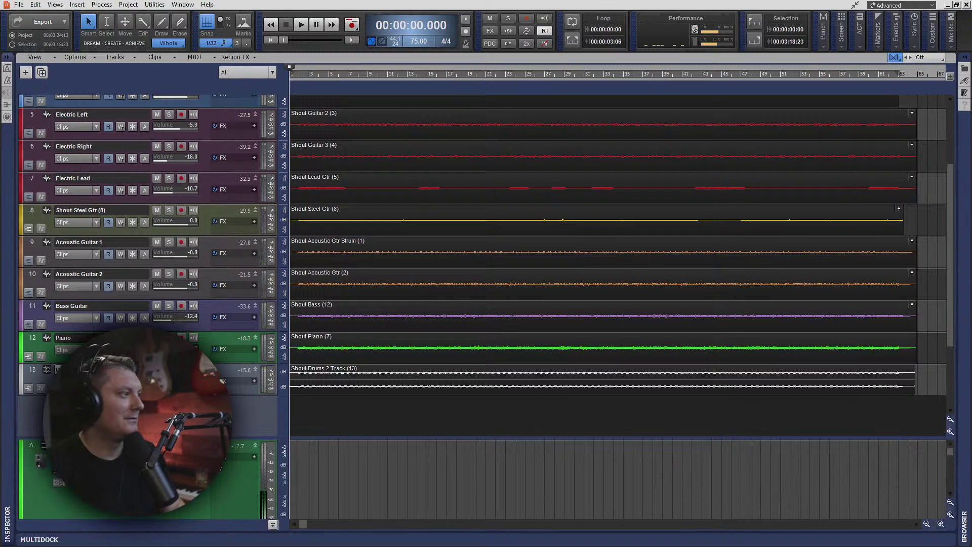
{"action": "right_click", "coordinate": [218, 350]}
{"action": "mouse_move", "coordinate": [274, 357]}
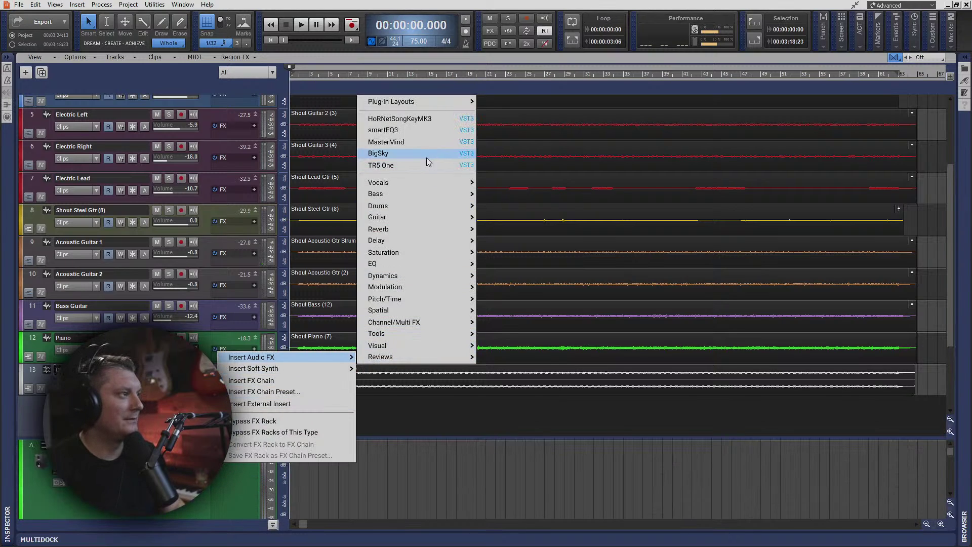
{"action": "mouse_move", "coordinate": [405, 276]}
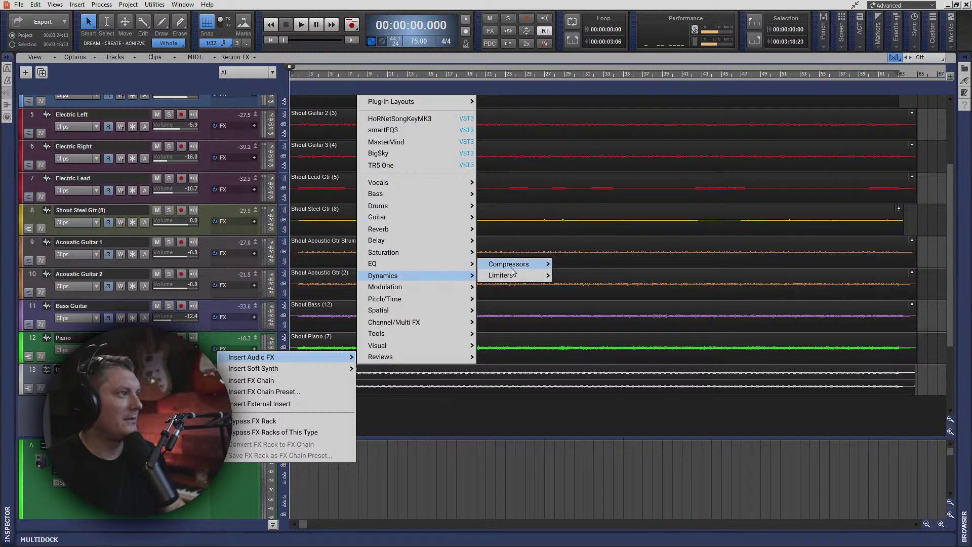
{"action": "mouse_move", "coordinate": [521, 276]}
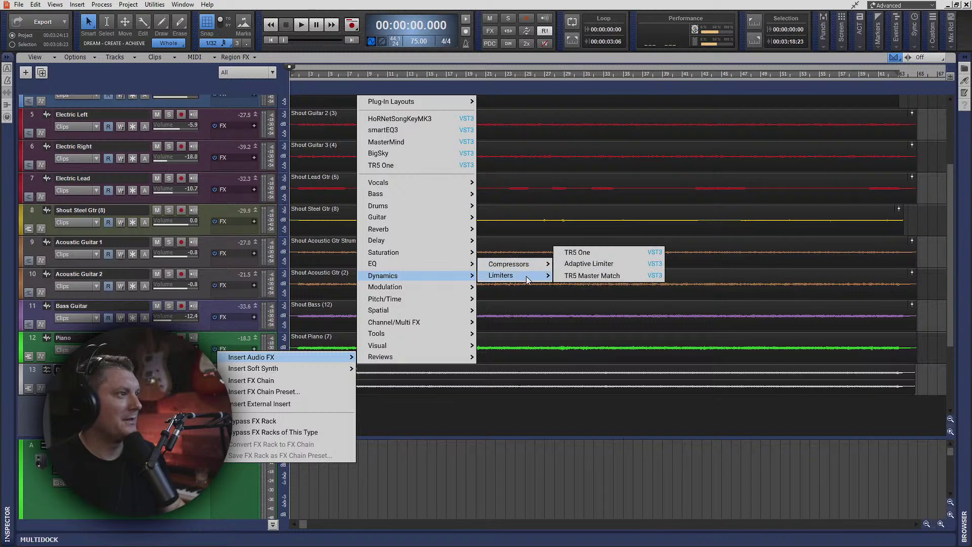
{"action": "left_click", "coordinate": [608, 253]}
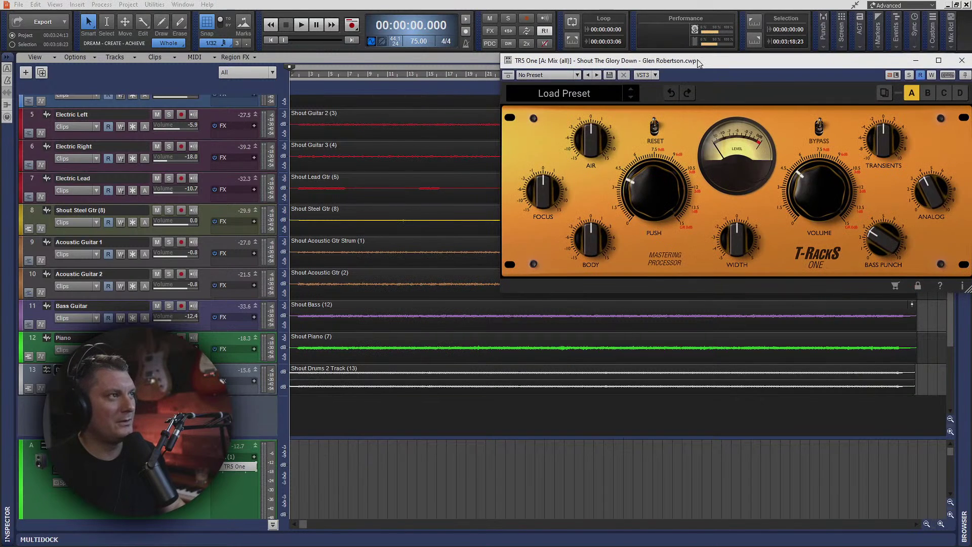
Step: Play the song through TR5 One with Push at minimum and raise the plug-in's Volume to about 8.9
{"action": "left_click_drag", "start_coordinate": [699, 63], "coordinate": [601, 129]}
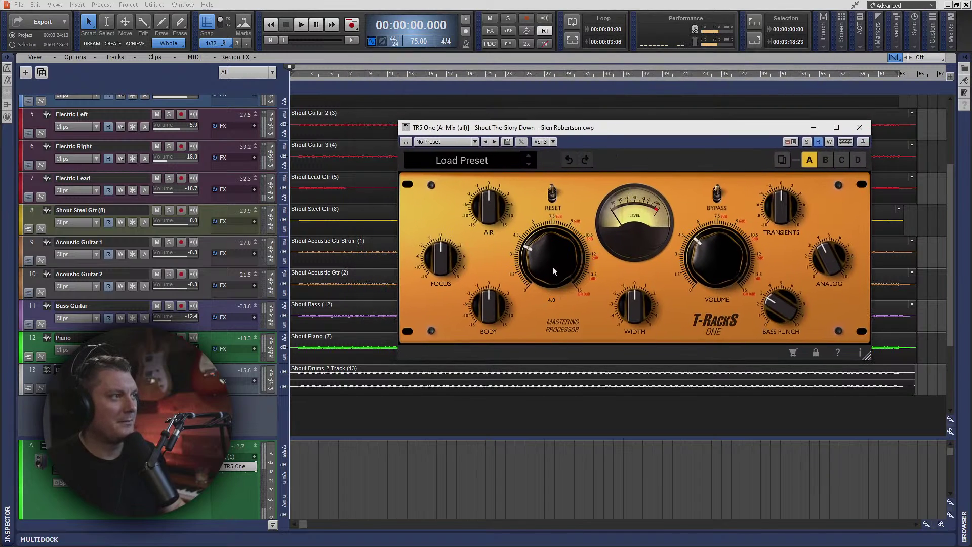
{"action": "left_click", "coordinate": [859, 130]}
{"action": "key", "text": "space"}
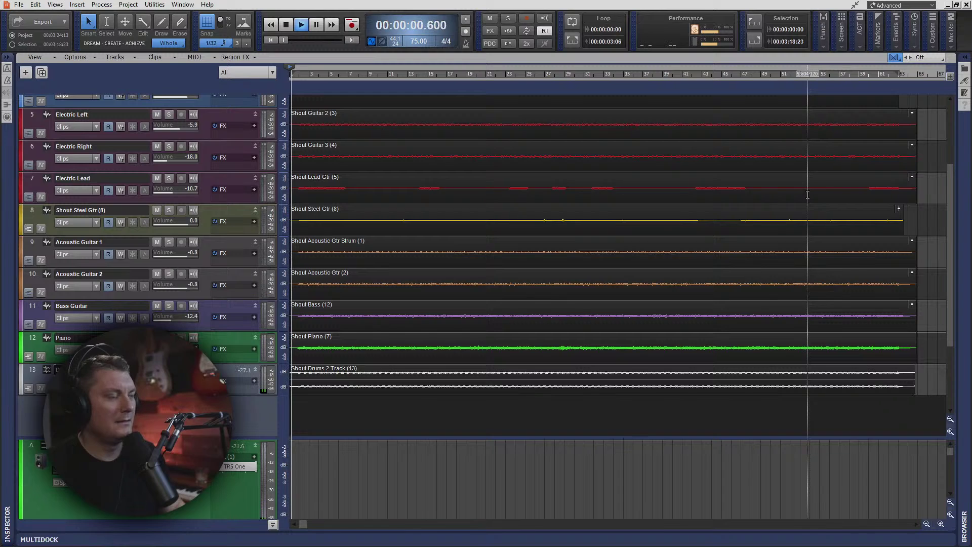
{"action": "double_click", "coordinate": [236, 466]}
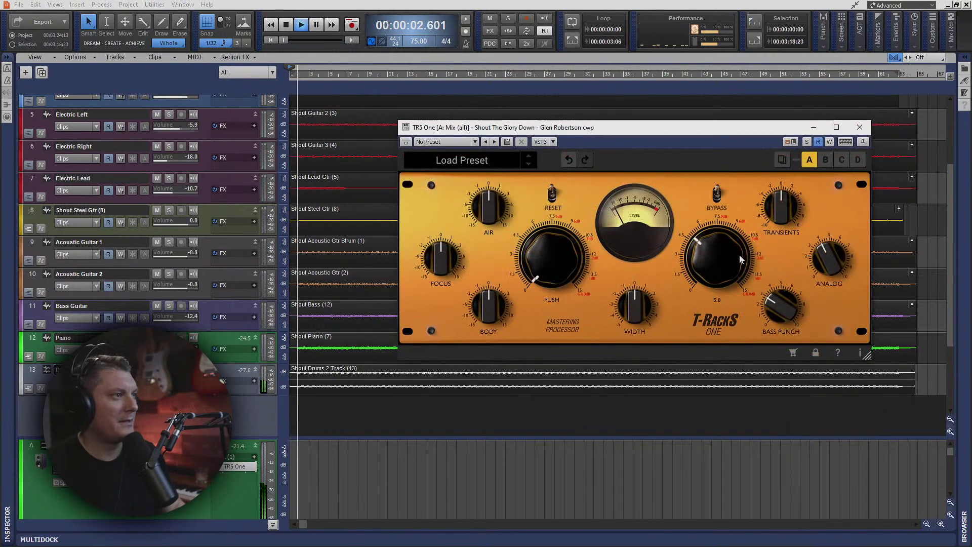
{"action": "left_click_drag", "start_coordinate": [705, 266], "coordinate": [714, 234]}
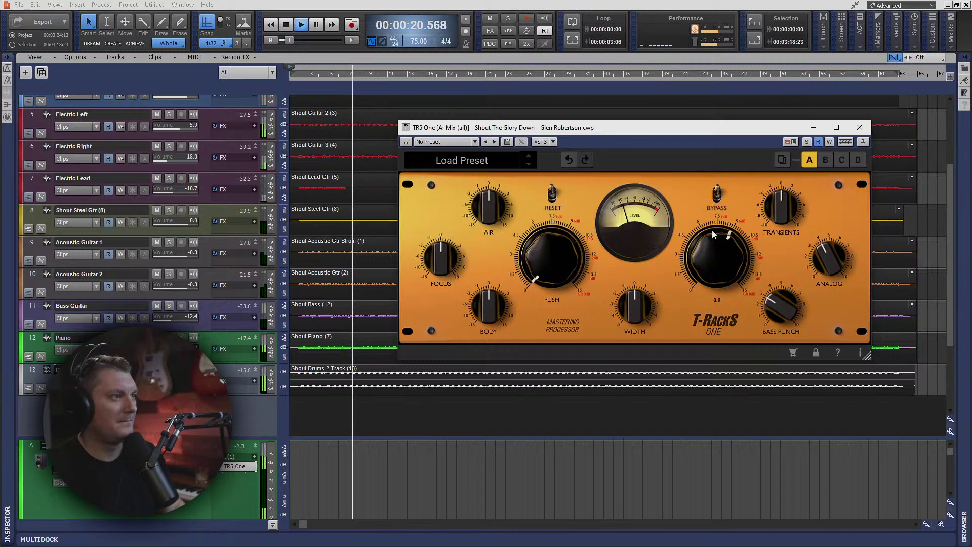
Step: Stop playback, turn TR5 One's Volume down to minimum and remove the plug-in from the Mix (all) bus
{"action": "left_click", "coordinate": [287, 25]}
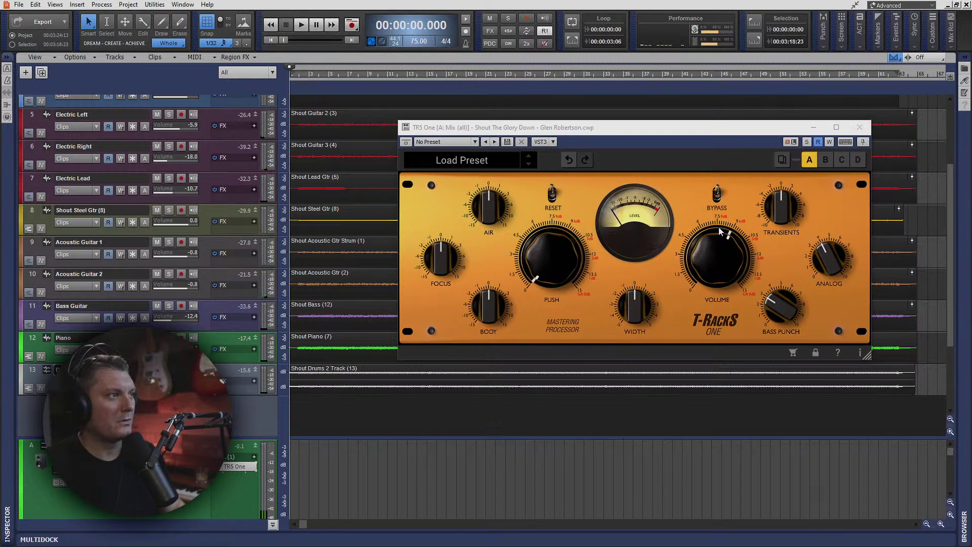
{"action": "left_click_drag", "start_coordinate": [718, 229], "coordinate": [748, 323]}
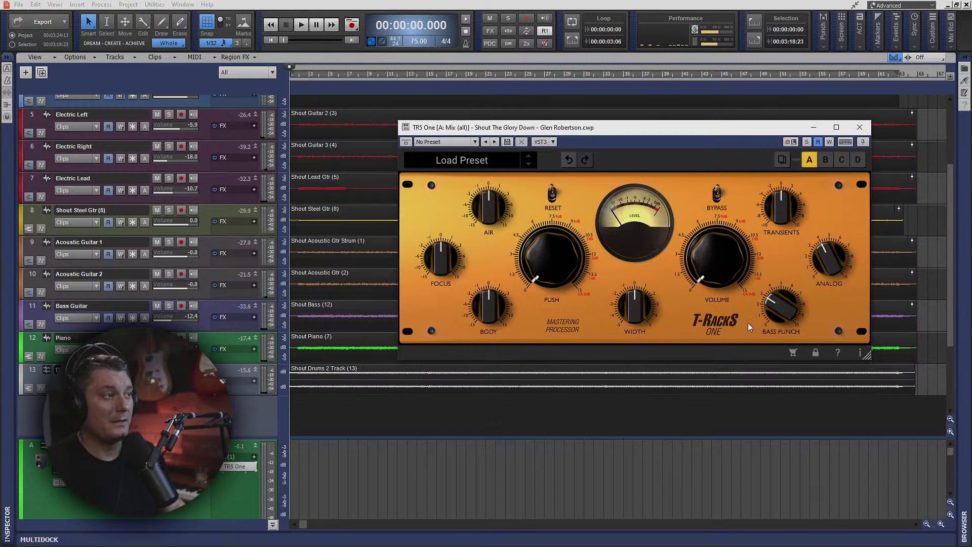
{"action": "left_click", "coordinate": [860, 128]}
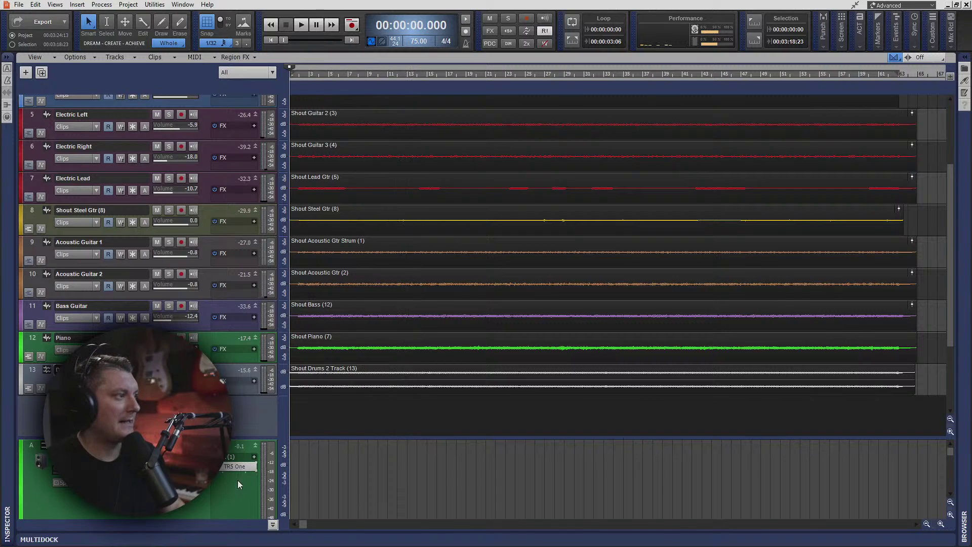
{"action": "right_click", "coordinate": [235, 465]}
{"action": "left_click", "coordinate": [234, 321]}
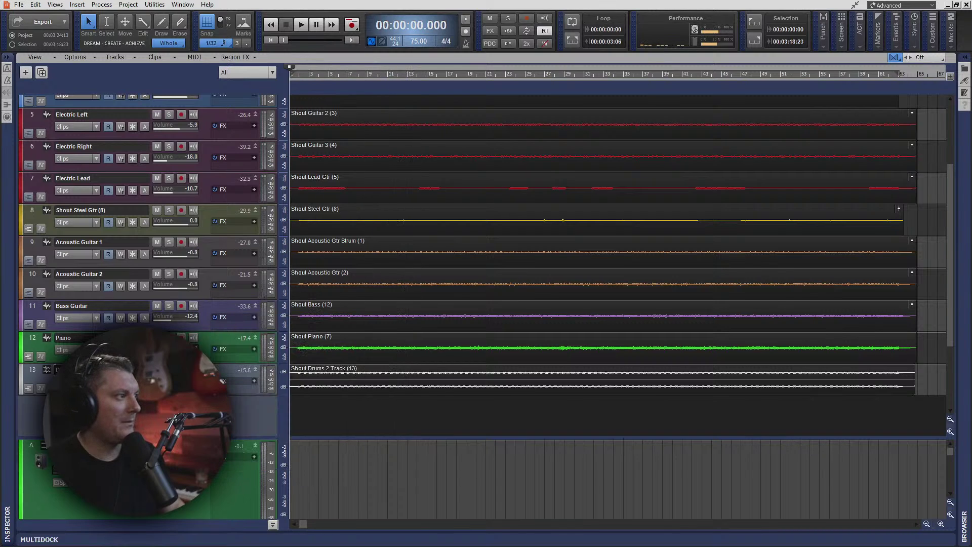
Step: Hide the bus pane and enlarge the height of the drums track to magnify its stereo waveform
{"action": "left_click_drag", "start_coordinate": [252, 438], "coordinate": [256, 415]}
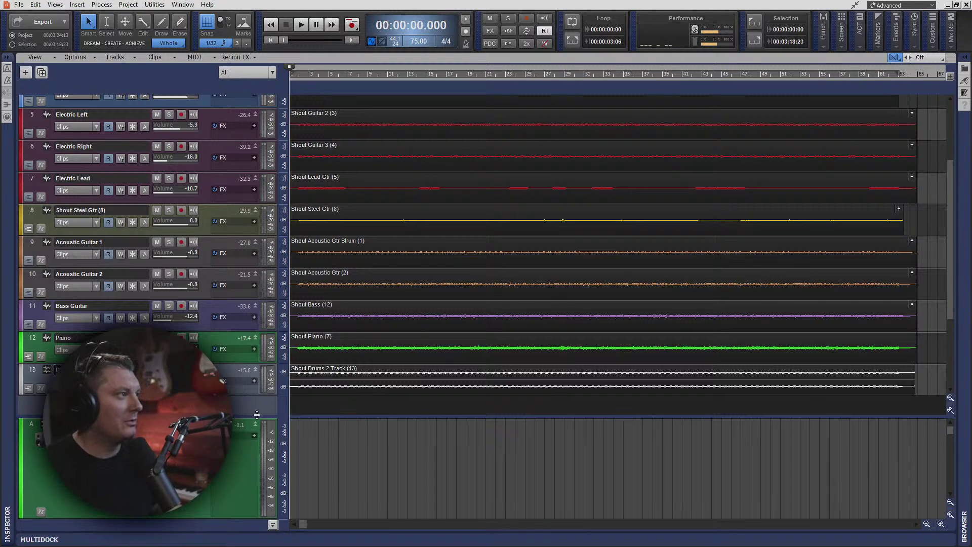
{"action": "left_click", "coordinate": [273, 523]}
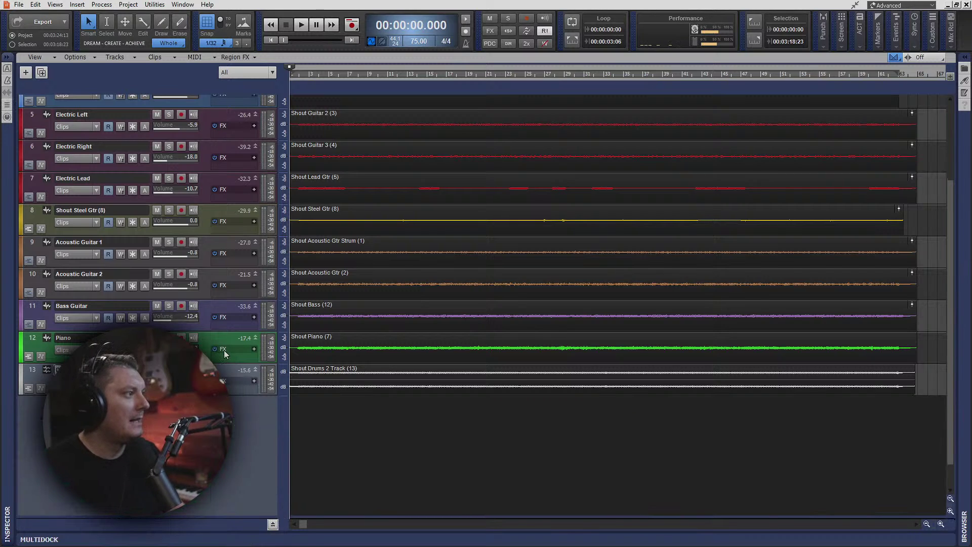
{"action": "left_click_drag", "start_coordinate": [217, 395], "coordinate": [217, 487]}
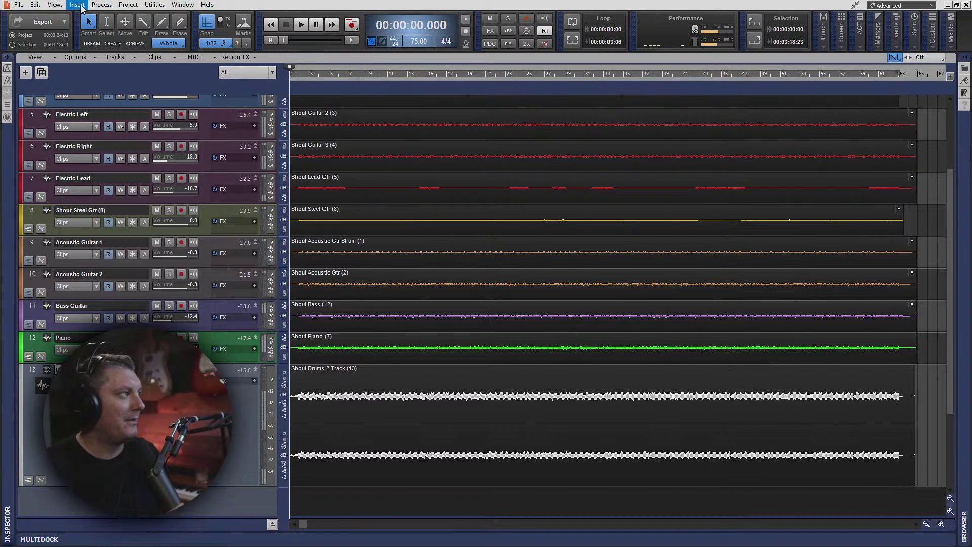
Step: Open the Console view and widen its bus section to show more of the bus strips
{"action": "left_click", "coordinate": [59, 5]}
{"action": "left_click", "coordinate": [78, 61]}
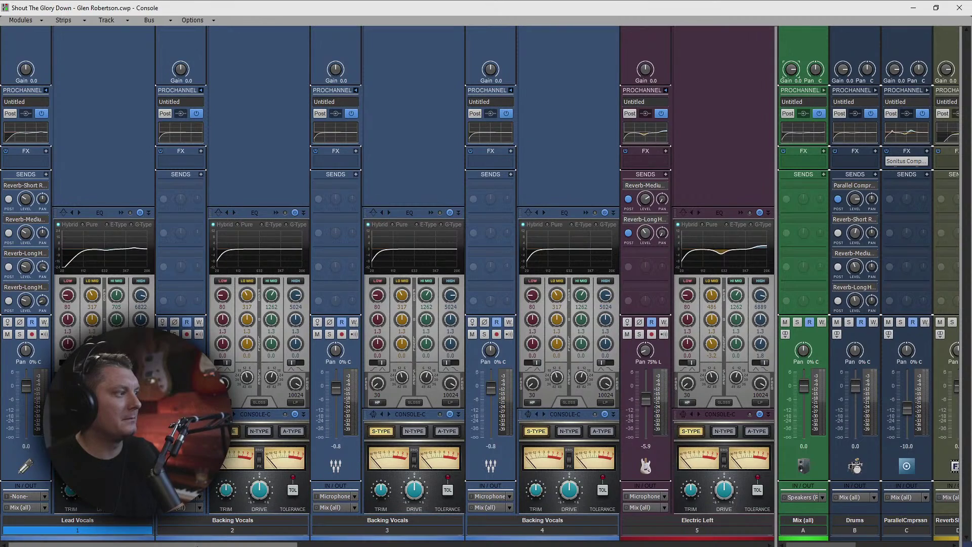
{"action": "left_click_drag", "start_coordinate": [187, 544], "coordinate": [232, 546]}
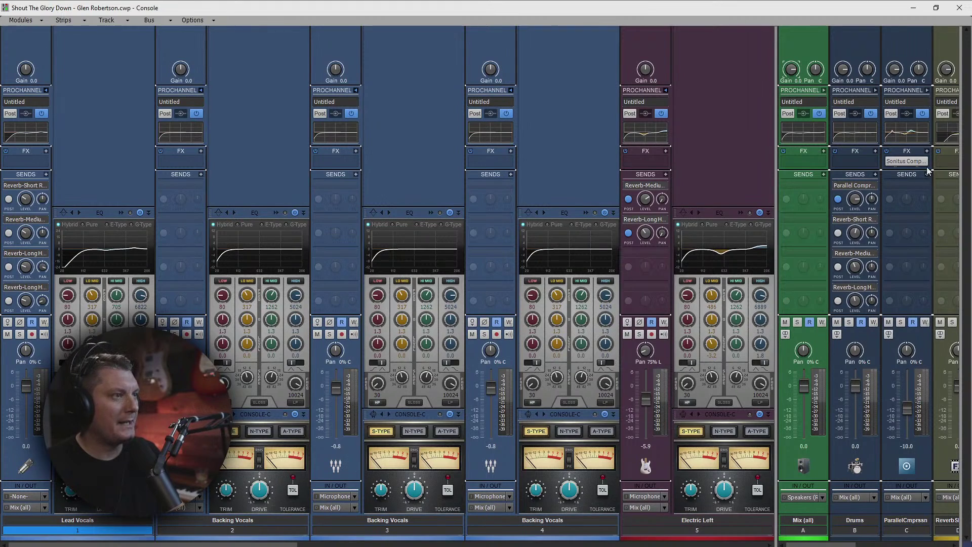
{"action": "left_click_drag", "start_coordinate": [778, 196], "coordinate": [285, 241]}
Step: Expand the ProChannel modules on the Parallel Compression, Reverb-Short Room, Reverb-Medium Plate and Reverb-Long Hall buses
{"action": "left_click", "coordinate": [439, 90]}
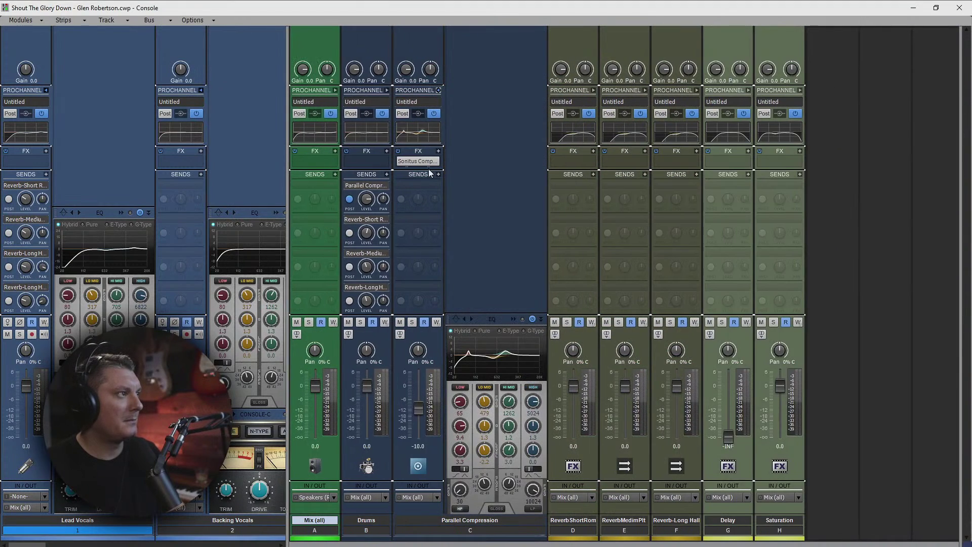
{"action": "left_click", "coordinate": [593, 90]}
{"action": "left_click", "coordinate": [748, 90]}
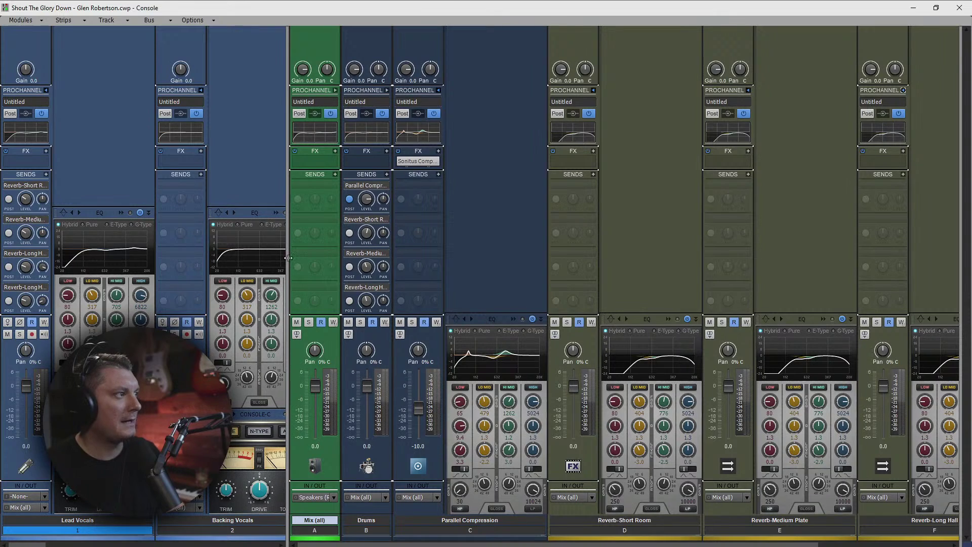
Step: Widen the bus section to the full console width and expand the ProChannel modules on the Delay and Saturation buses
{"action": "left_click_drag", "start_coordinate": [288, 258], "coordinate": [123, 258]}
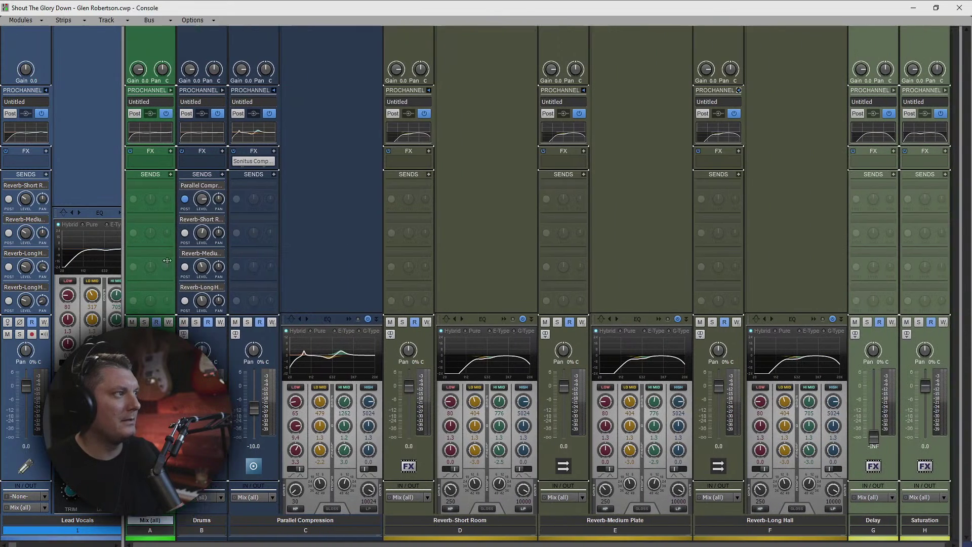
{"action": "left_click", "coordinate": [893, 90]}
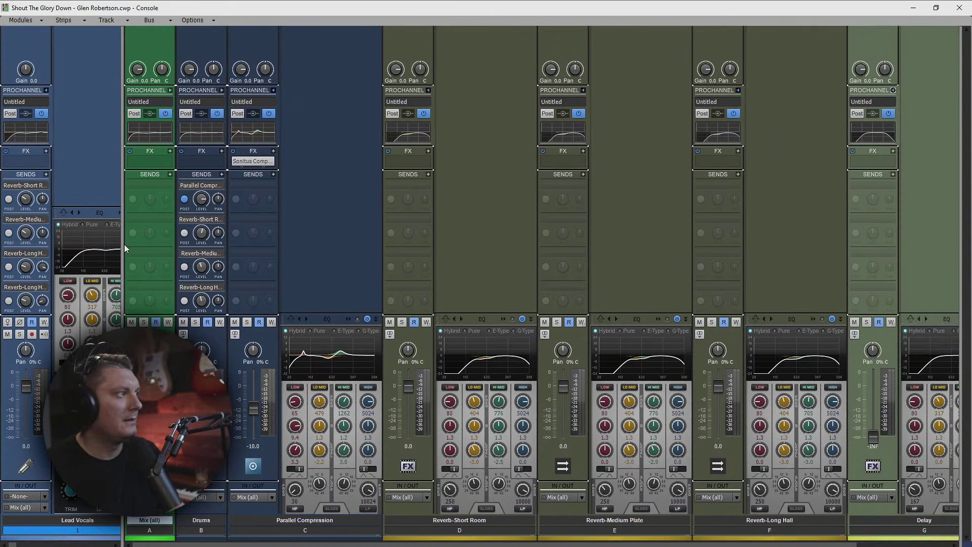
{"action": "left_click_drag", "start_coordinate": [124, 243], "coordinate": [2, 242]}
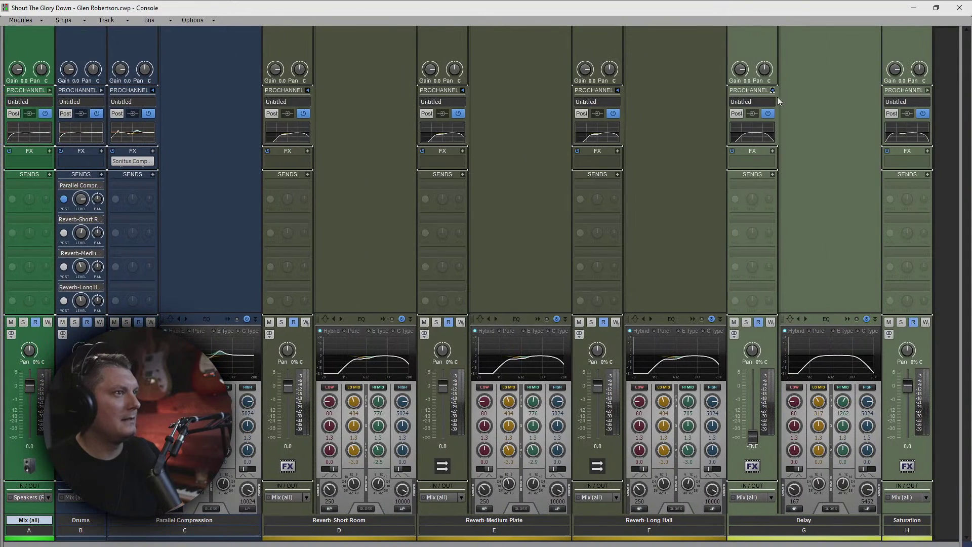
{"action": "left_click", "coordinate": [927, 90]}
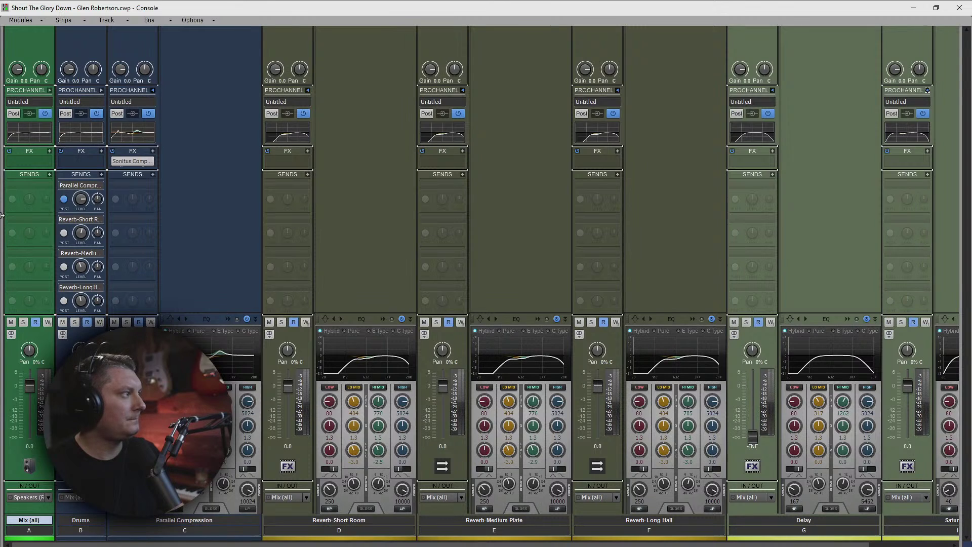
Step: Narrow the bus section to reveal the track strips again and expand the ProChannel modules on the Drums and Mix (all) buses
{"action": "left_click_drag", "start_coordinate": [3, 215], "coordinate": [380, 146]}
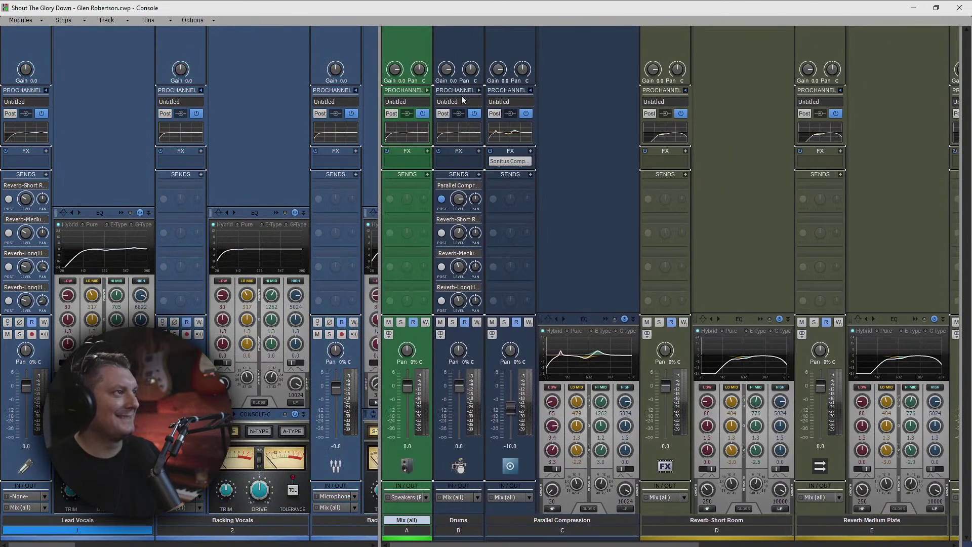
{"action": "left_click", "coordinate": [478, 90]}
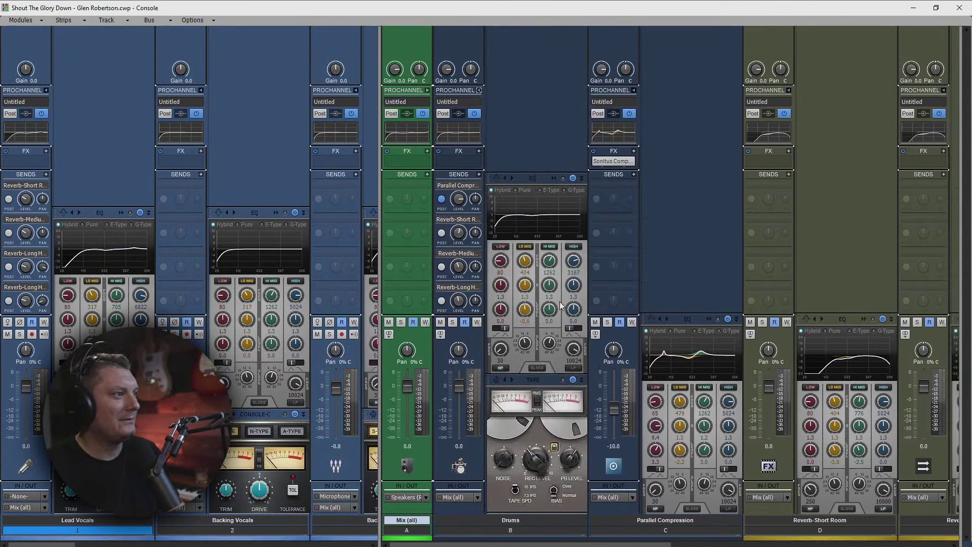
{"action": "left_click", "coordinate": [427, 90]}
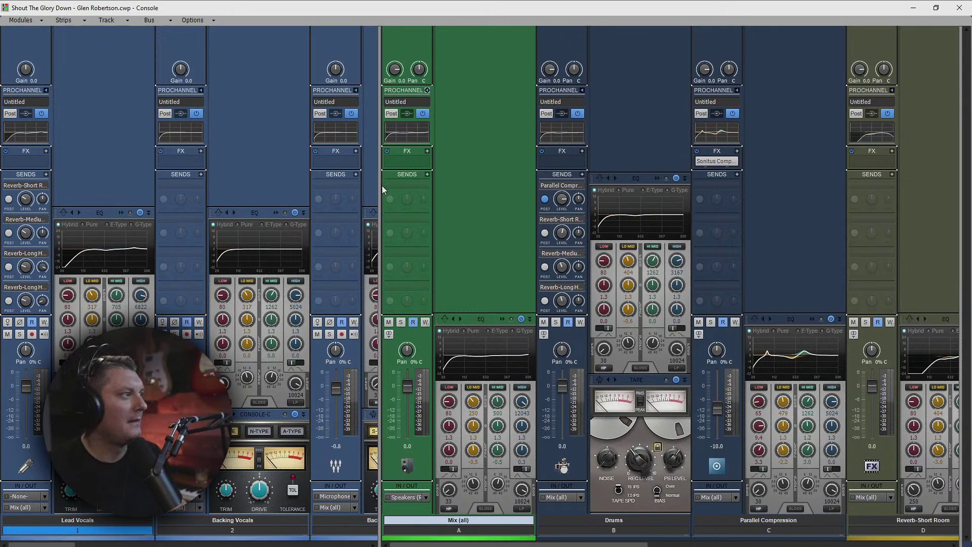
Step: Narrow the Console's bus section to reveal the first five track strips and return to the track view
{"action": "left_click_drag", "start_coordinate": [381, 187], "coordinate": [775, 195]}
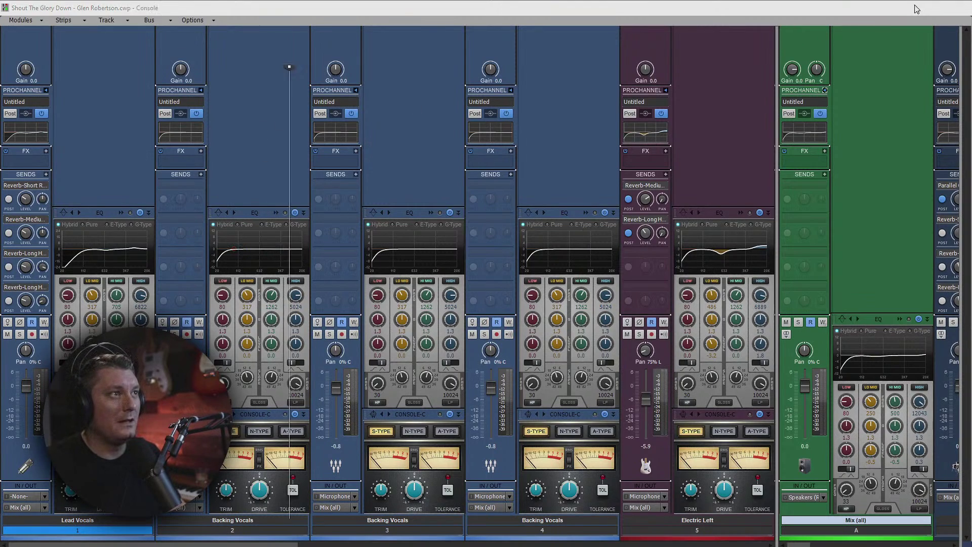
{"action": "left_click", "coordinate": [916, 8]}
{"action": "scroll", "coordinate": [333, 327], "scroll_direction": "up", "scroll_amount": 4}
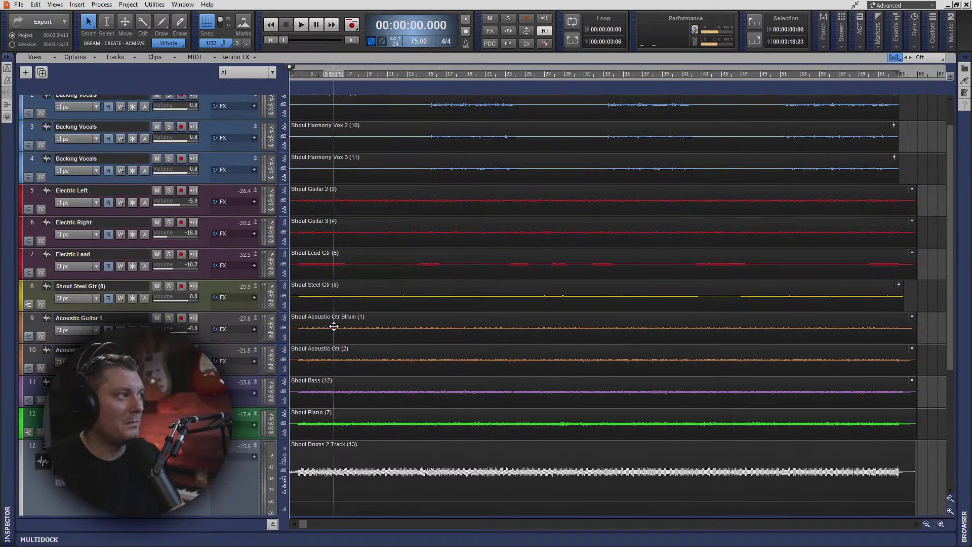
Step: Collapse the Piano track to minimal height and enlarge the Drums track to show its waveform in more detail
{"action": "scroll", "coordinate": [333, 327], "scroll_direction": "down", "scroll_amount": 5}
{"action": "scroll", "coordinate": [337, 330], "scroll_direction": "up", "scroll_amount": 2}
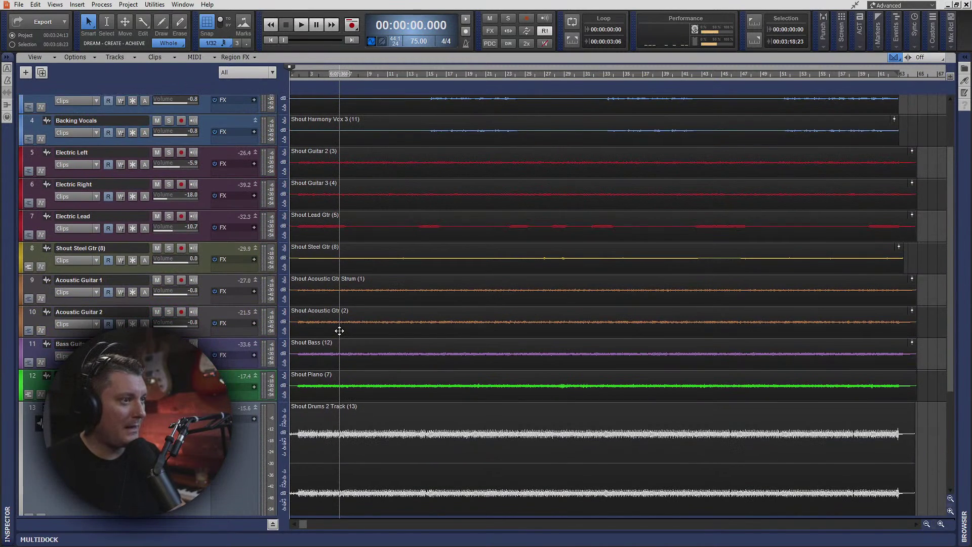
{"action": "left_click", "coordinate": [941, 524]}
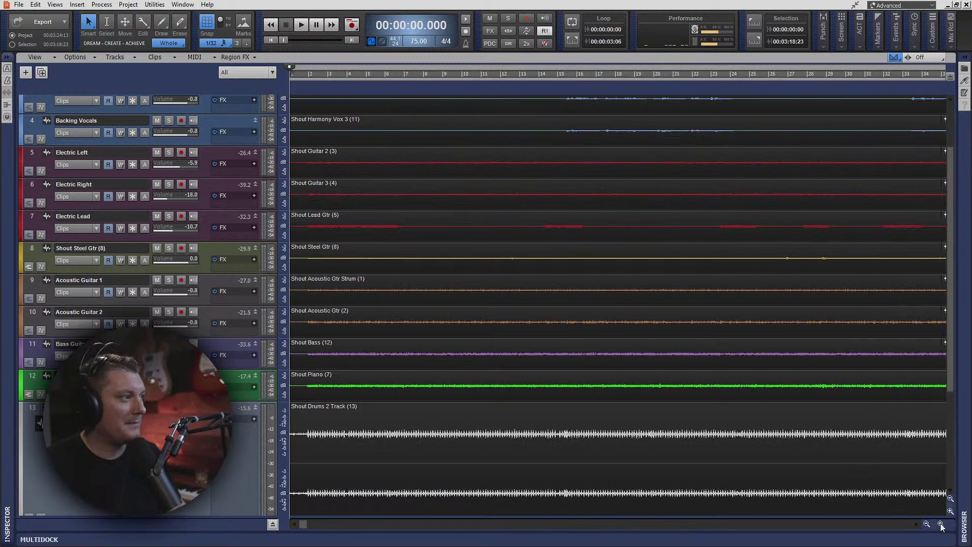
{"action": "left_click", "coordinate": [941, 523]}
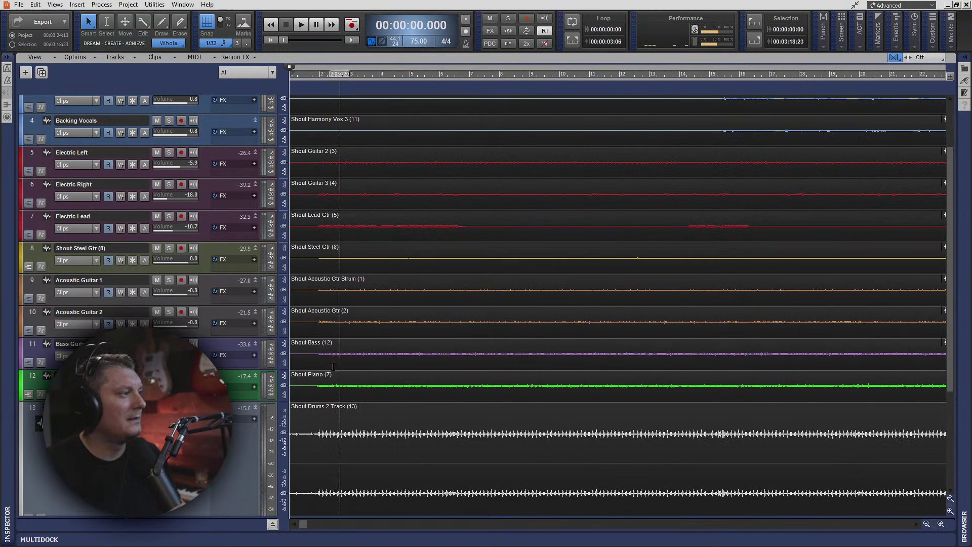
{"action": "left_click_drag", "start_coordinate": [246, 398], "coordinate": [243, 351]}
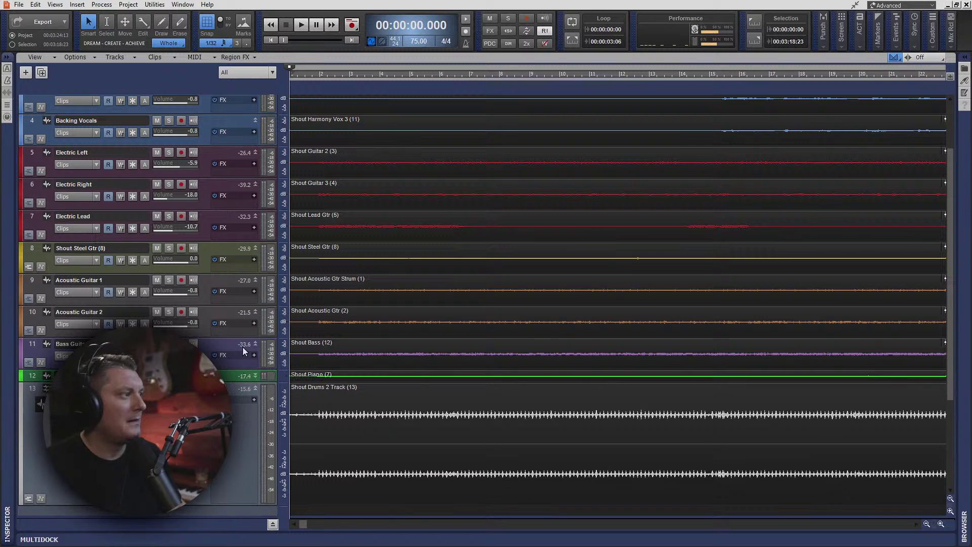
{"action": "scroll", "coordinate": [246, 472], "scroll_direction": "down", "scroll_amount": 3}
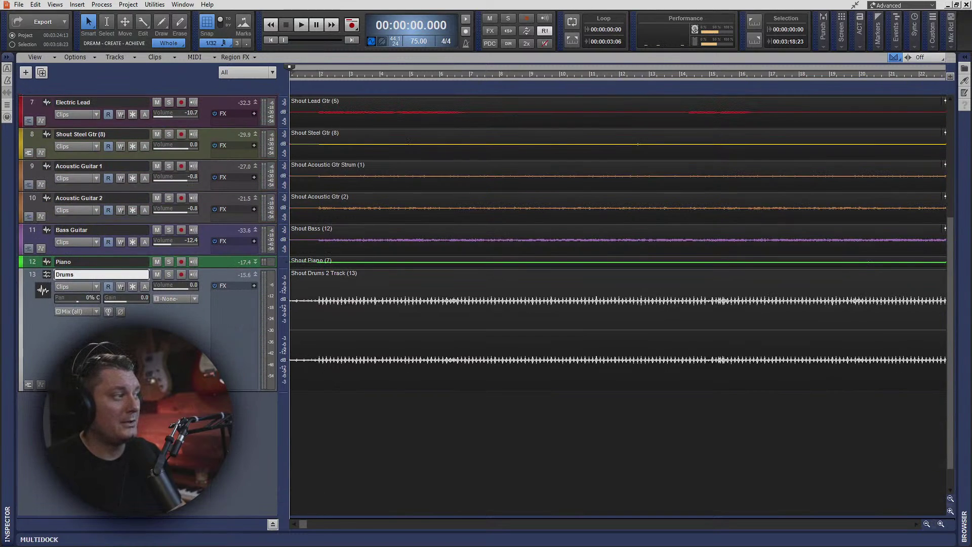
{"action": "left_click_drag", "start_coordinate": [226, 390], "coordinate": [226, 513]}
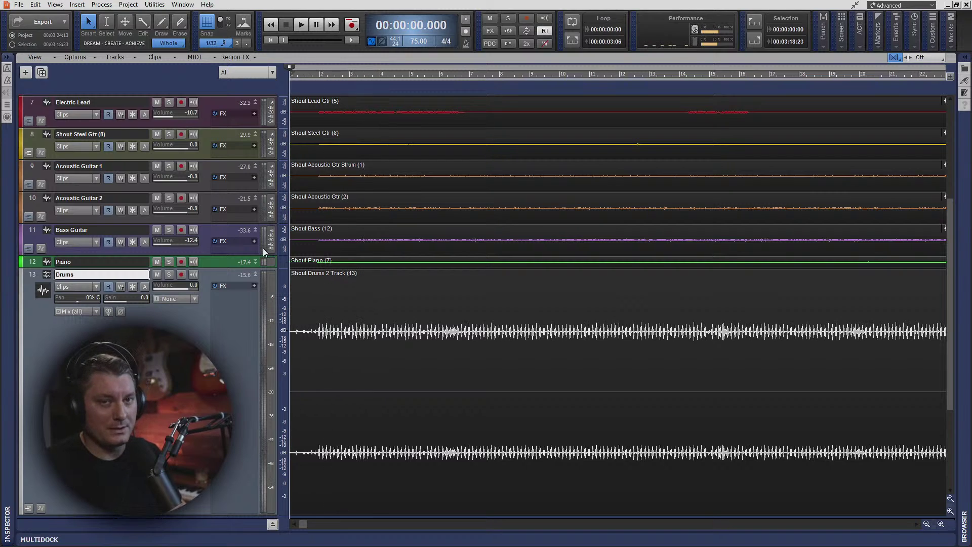
Step: Solo the Drums track and route its output to the Drums bus in the Console view
{"action": "left_click", "coordinate": [169, 274]}
{"action": "key", "text": "alt+2"}
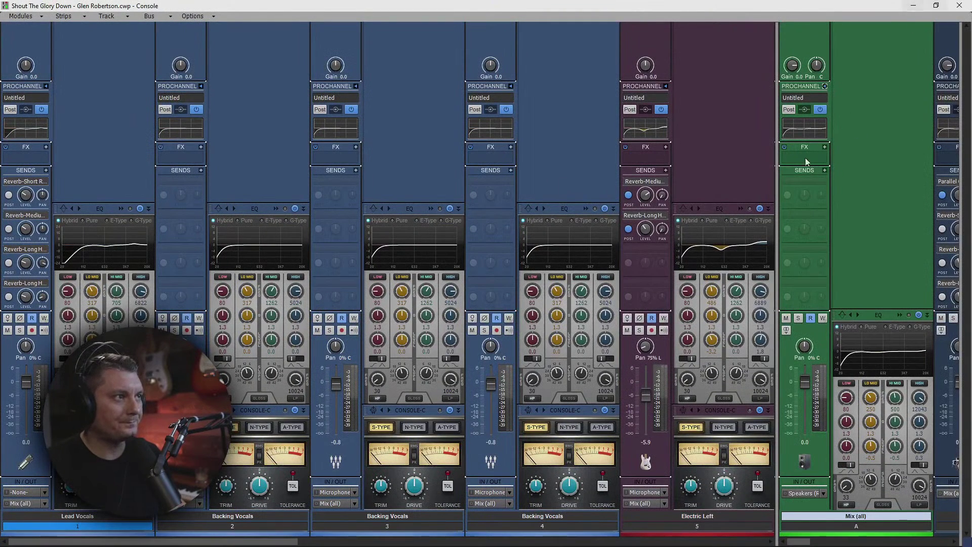
{"action": "left_click_drag", "start_coordinate": [265, 543], "coordinate": [732, 544]}
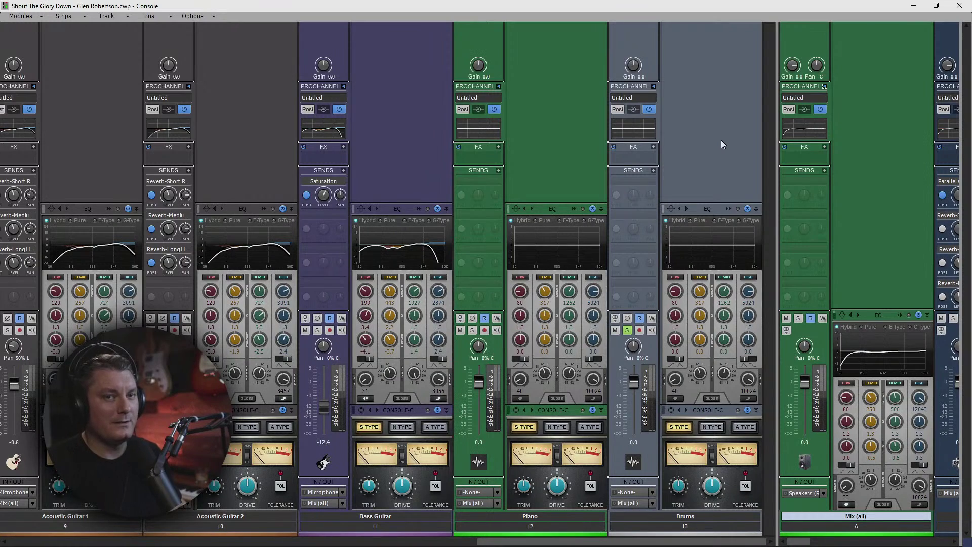
{"action": "left_click", "coordinate": [652, 504]}
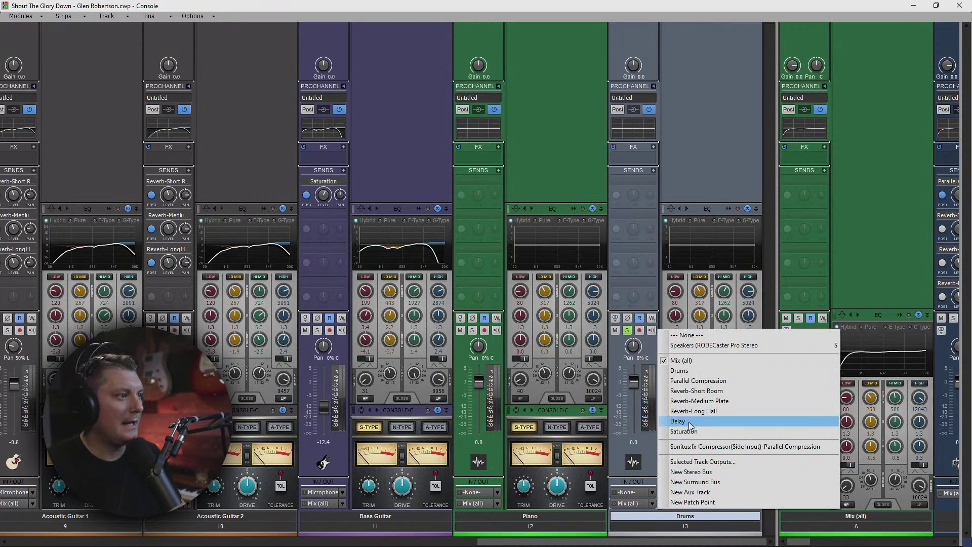
{"action": "left_click", "coordinate": [679, 371]}
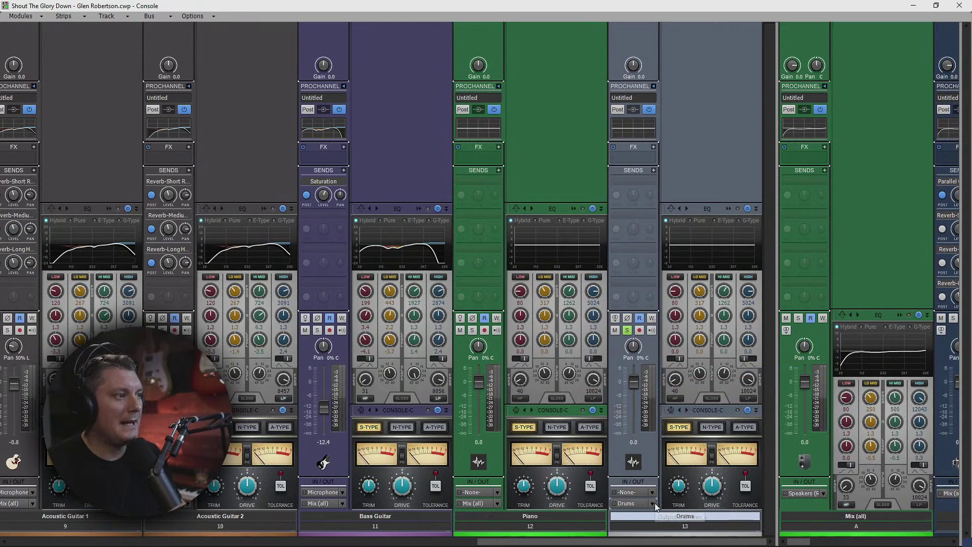
Step: Review the Mix, Drums and Parallel Compression bus strips, return to the Drums track strip and start playback
{"action": "left_click_drag", "start_coordinate": [778, 288], "coordinate": [352, 288]}
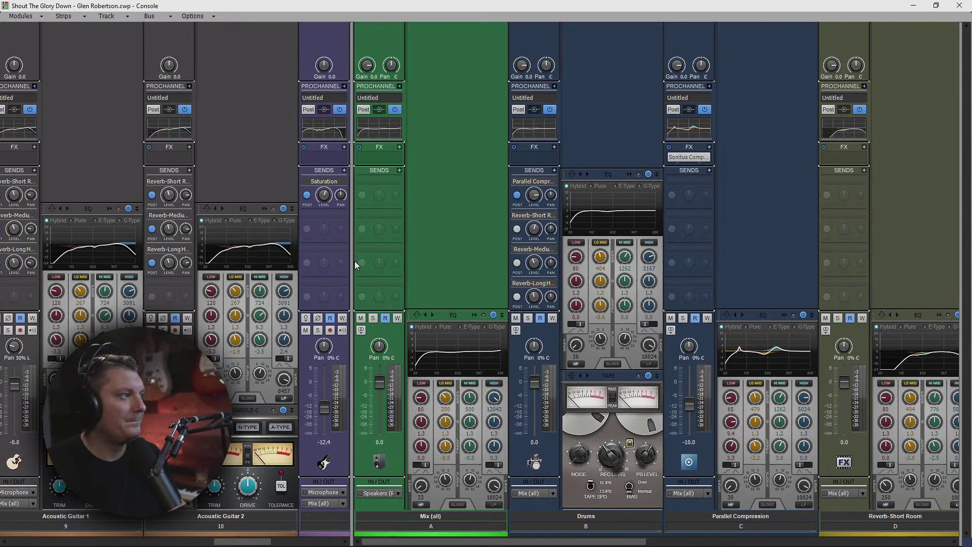
{"action": "left_click_drag", "start_coordinate": [353, 259], "coordinate": [815, 254]}
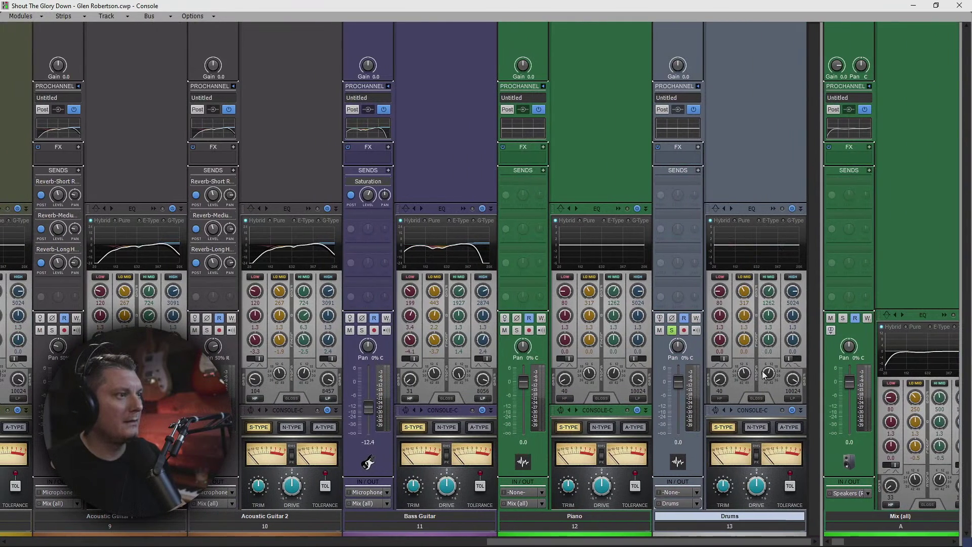
{"action": "key", "text": "space"}
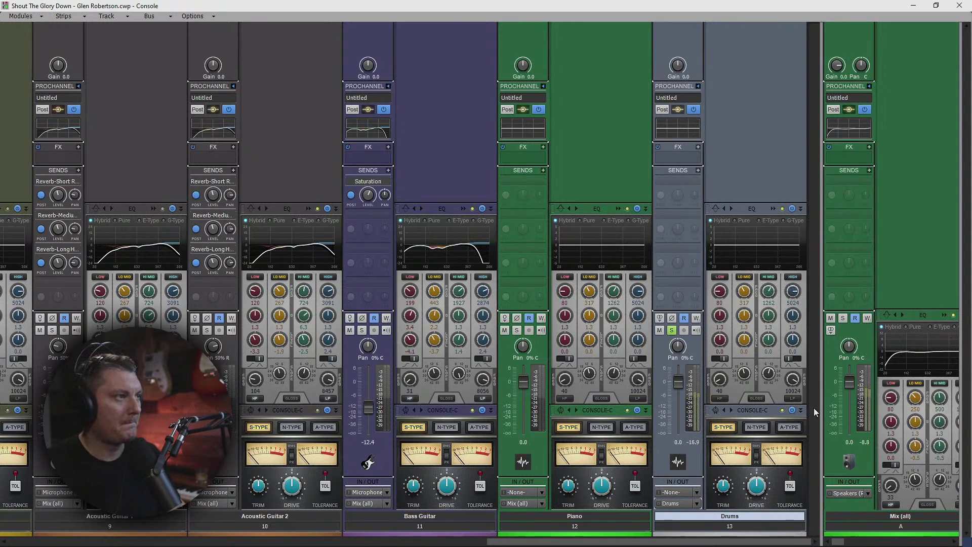
Step: Insert the TR5 One mastering processor on the Mix (all) bus and raise its Volume to about 9 dB
{"action": "right_click", "coordinate": [856, 157]}
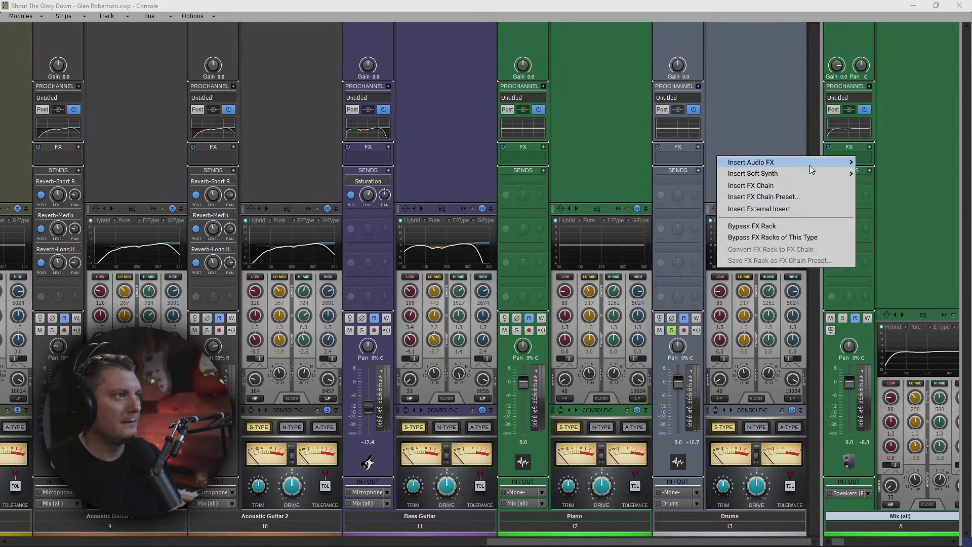
{"action": "mouse_move", "coordinate": [829, 162]}
{"action": "left_click", "coordinate": [643, 180]}
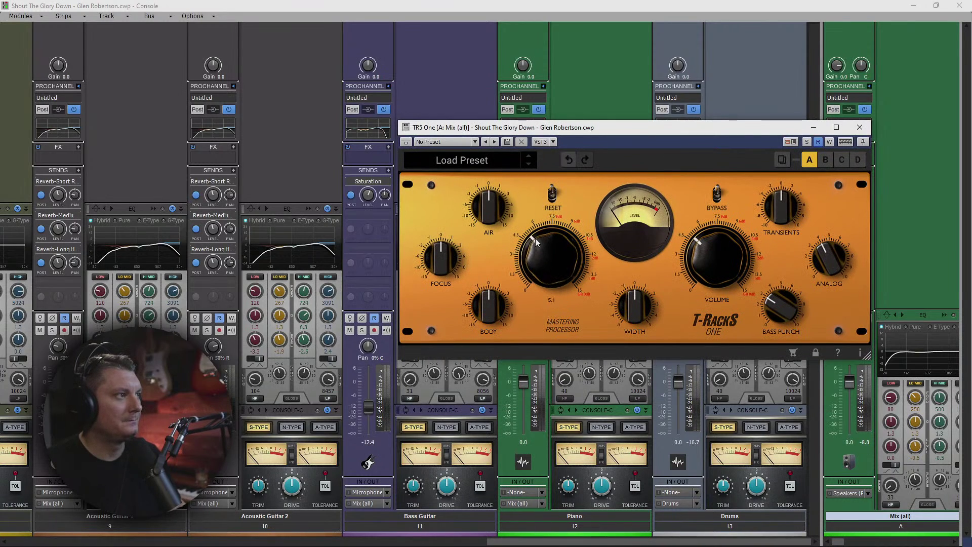
{"action": "left_click_drag", "start_coordinate": [706, 256], "coordinate": [718, 219]}
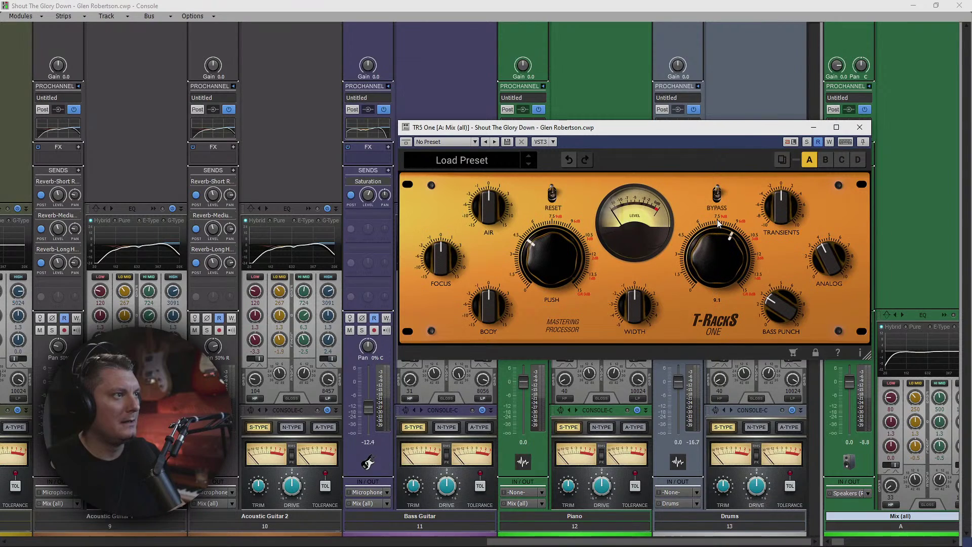
{"action": "left_click", "coordinate": [860, 129]}
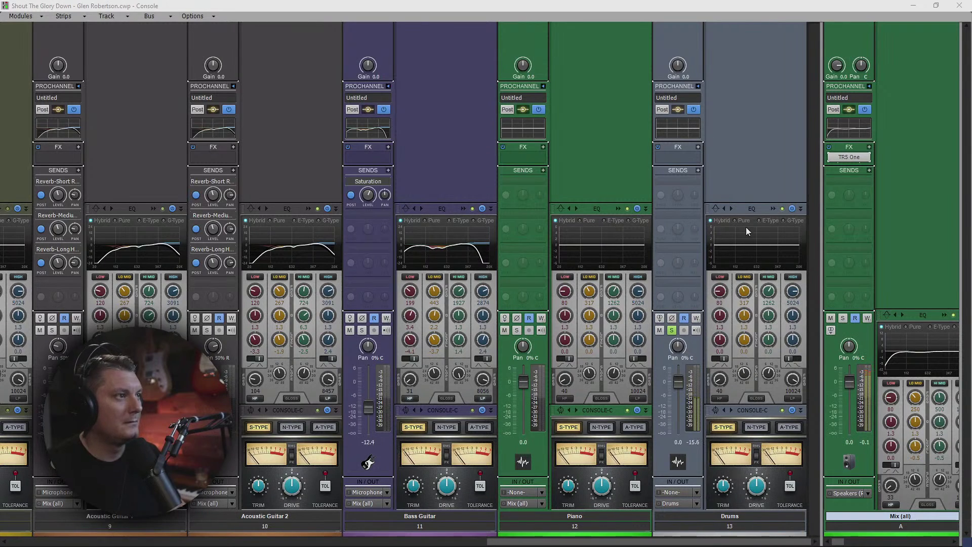
Step: Enable the high-pass filter in the Drums track's QuadCurve Equalizer and set the Low band frequency to 65 Hz
{"action": "left_click", "coordinate": [772, 209]}
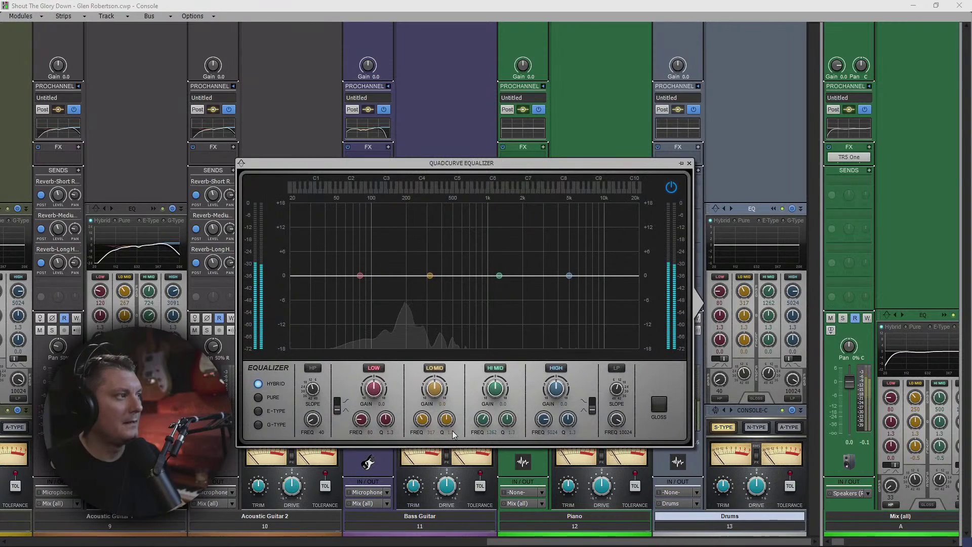
{"action": "left_click", "coordinate": [313, 368]}
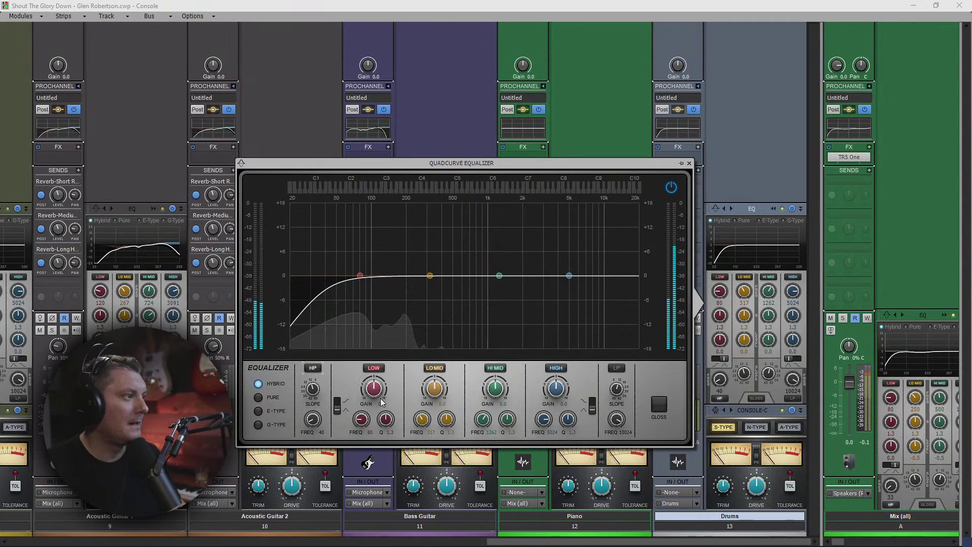
{"action": "double_click", "coordinate": [374, 432]}
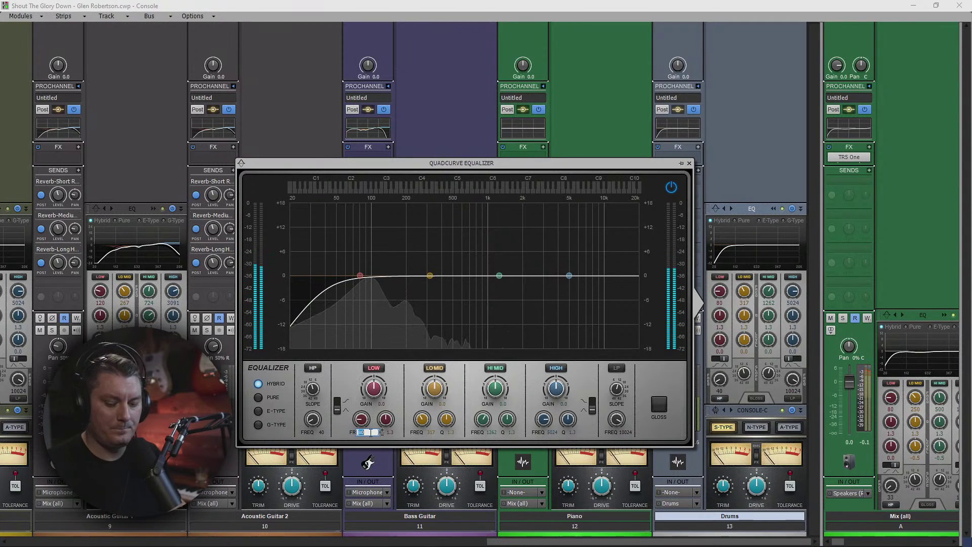
{"action": "type", "text": "65"}
{"action": "key", "text": "Return"}
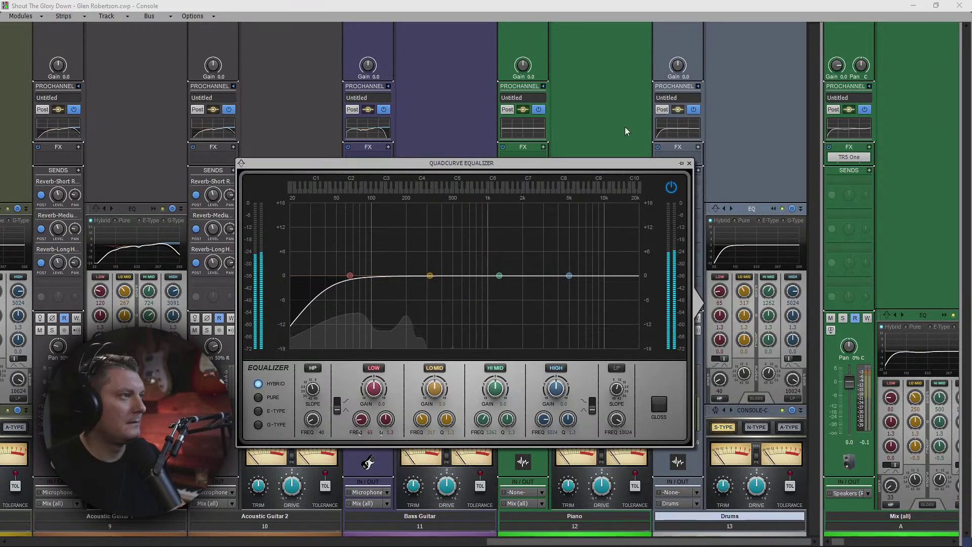
{"action": "left_click", "coordinate": [689, 163]}
{"action": "left_click", "coordinate": [671, 330]}
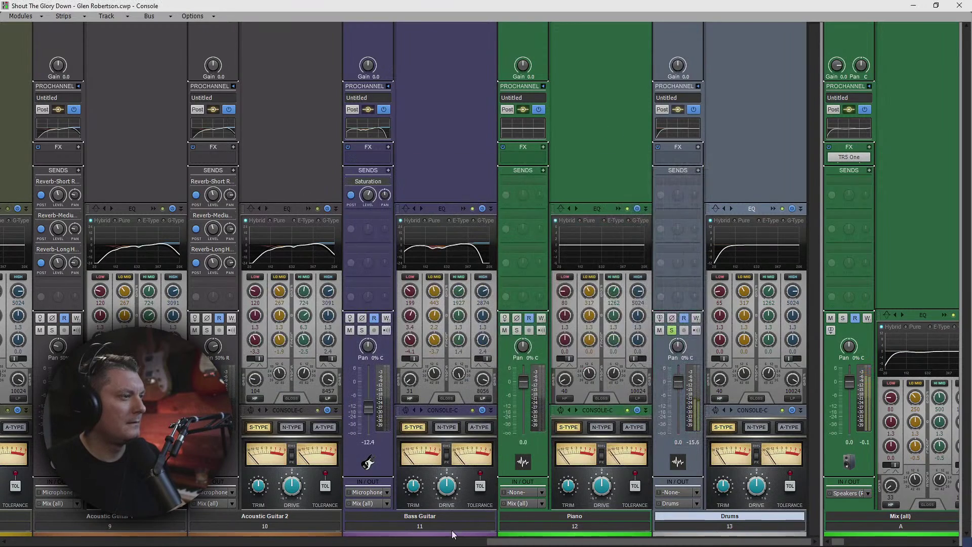
Step: Delete all four reverb sends from the Lead Vocals track
{"action": "left_click_drag", "start_coordinate": [496, 542], "coordinate": [13, 517]}
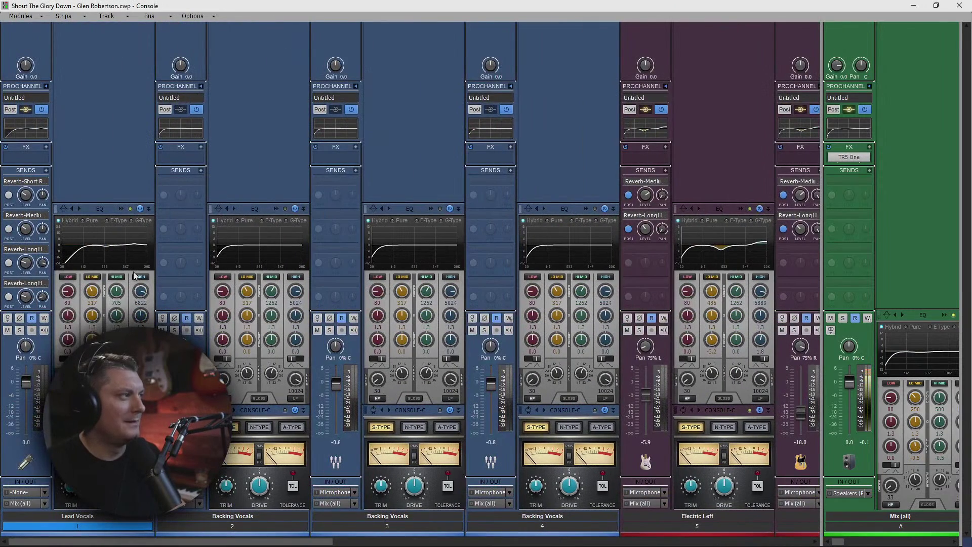
{"action": "left_click", "coordinate": [44, 182]}
{"action": "left_click", "coordinate": [30, 363]}
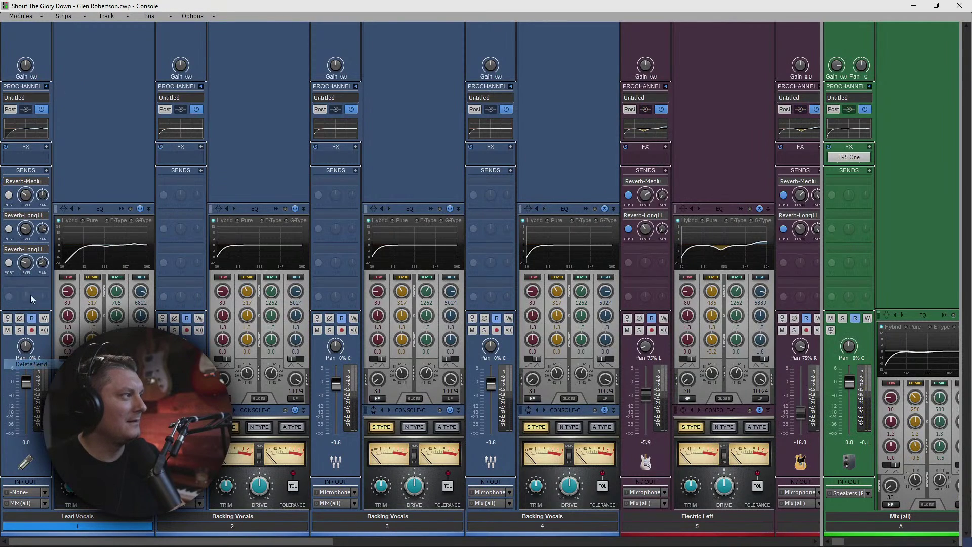
{"action": "left_click", "coordinate": [44, 181]}
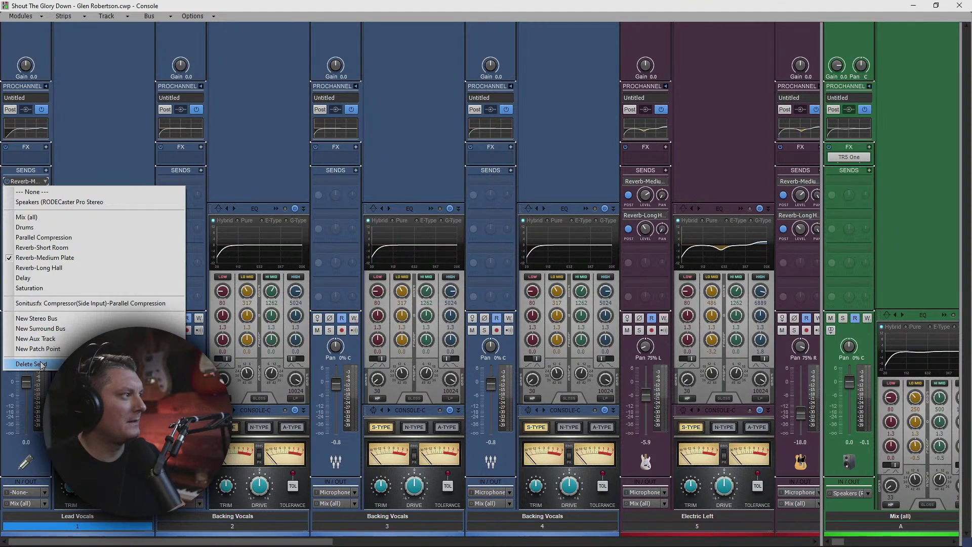
{"action": "left_click", "coordinate": [31, 363]}
{"action": "left_click", "coordinate": [45, 181]}
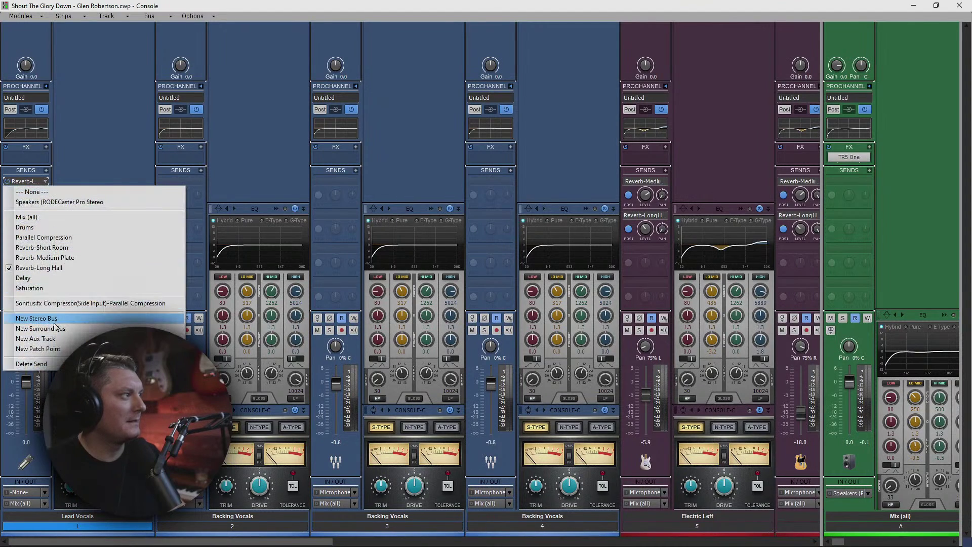
{"action": "left_click", "coordinate": [49, 361]}
{"action": "left_click", "coordinate": [46, 181]}
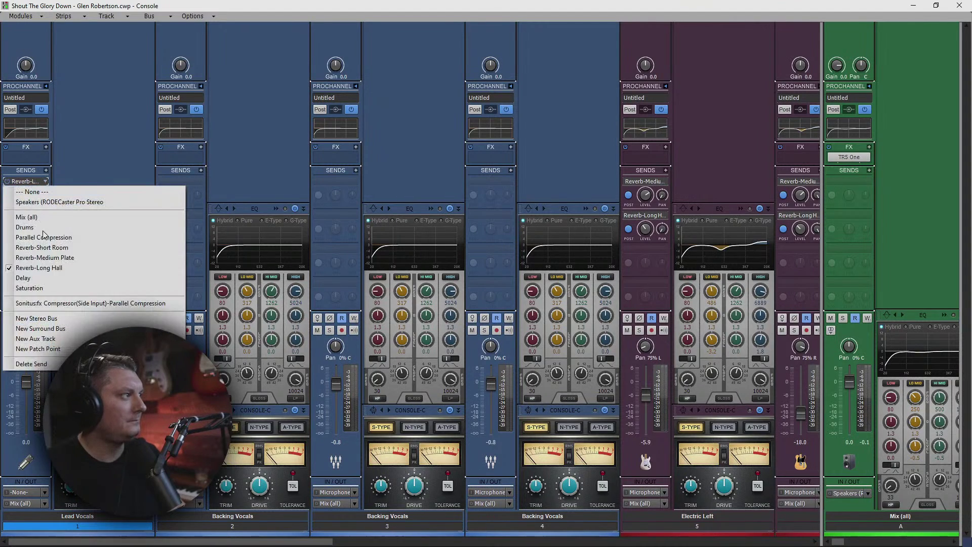
{"action": "left_click", "coordinate": [34, 363]}
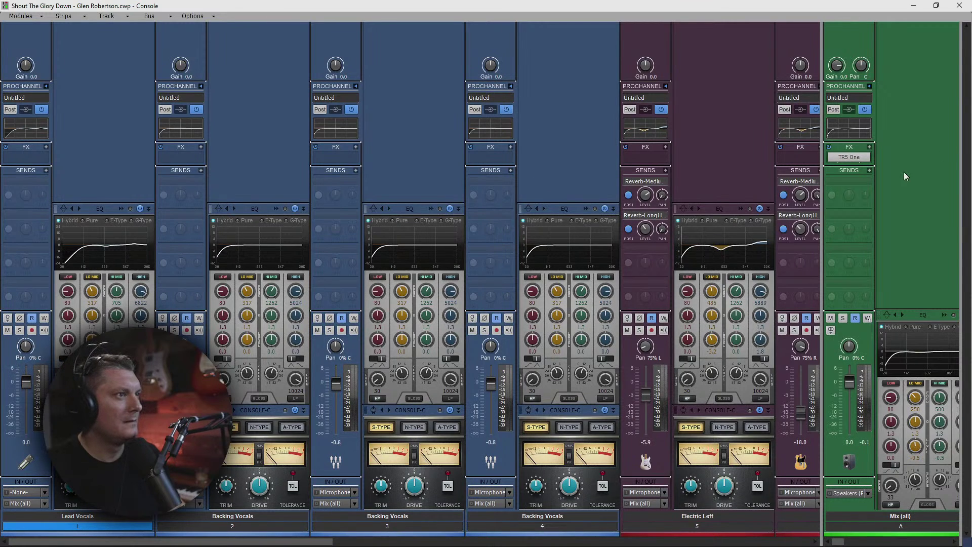
Step: Boost the Low band of the Drums track's equalizer by about 2.4 dB at 55 Hz with a Q of 4.4
{"action": "left_click_drag", "start_coordinate": [281, 541], "coordinate": [759, 540]}
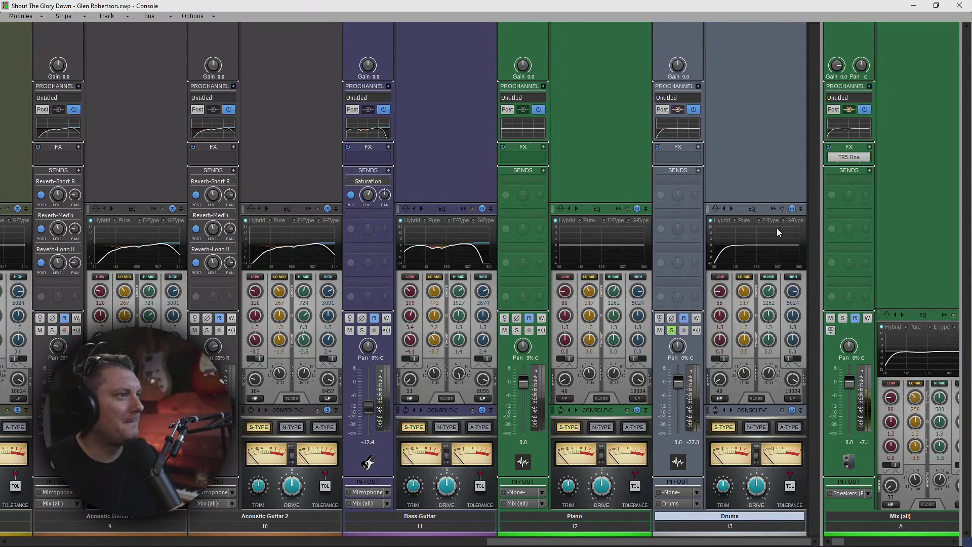
{"action": "left_click", "coordinate": [773, 208]}
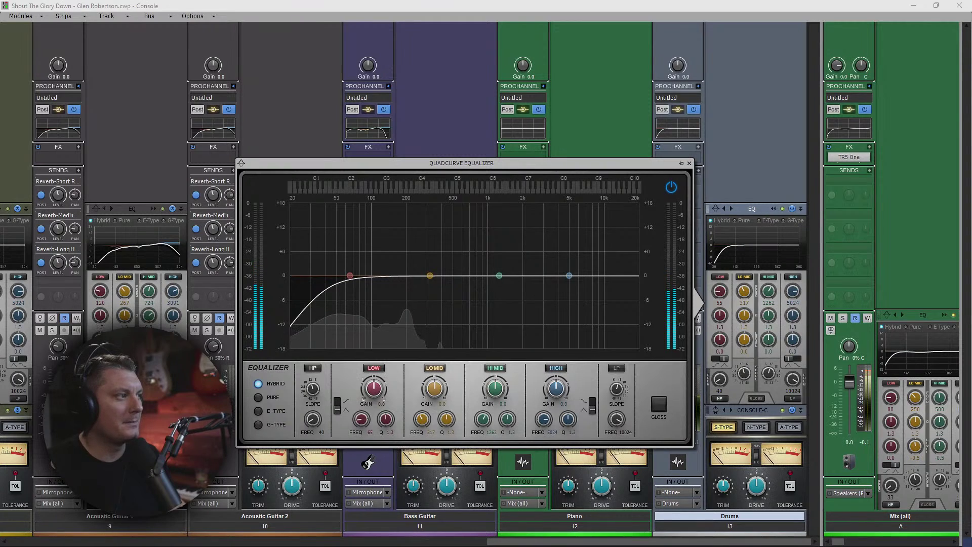
{"action": "mouse_move", "coordinate": [377, 395]}
{"action": "left_mouse_down"}
{"action": "mouse_move", "coordinate": [386, 413]}
{"action": "mouse_move", "coordinate": [375, 373]}
{"action": "mouse_move", "coordinate": [375, 385]}
{"action": "left_mouse_up"}
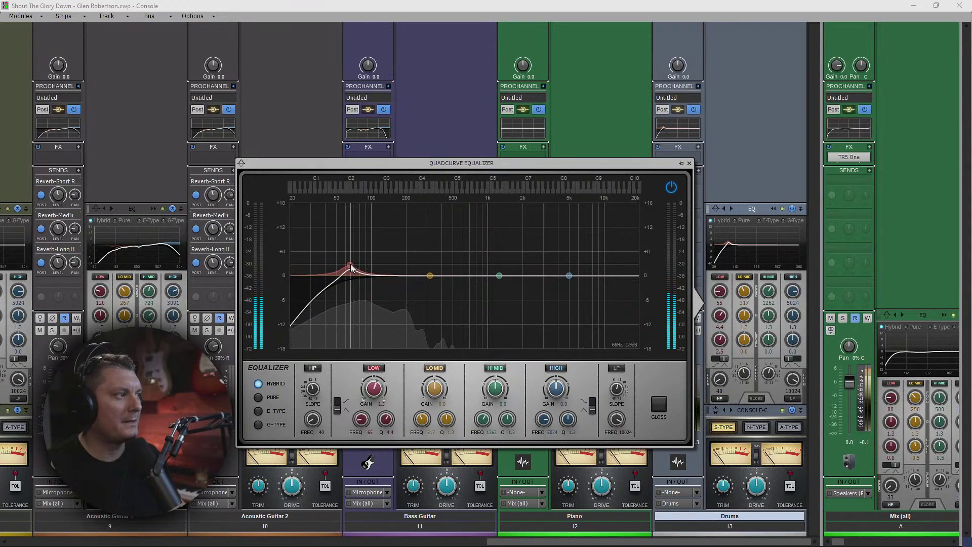
{"action": "left_click_drag", "start_coordinate": [352, 268], "coordinate": [340, 251]}
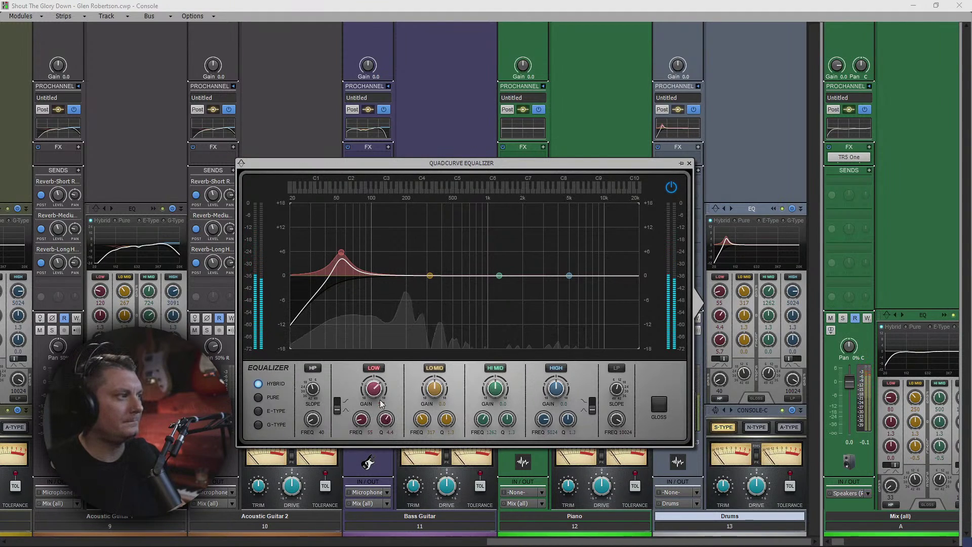
{"action": "left_click_drag", "start_coordinate": [373, 390], "coordinate": [373, 401]}
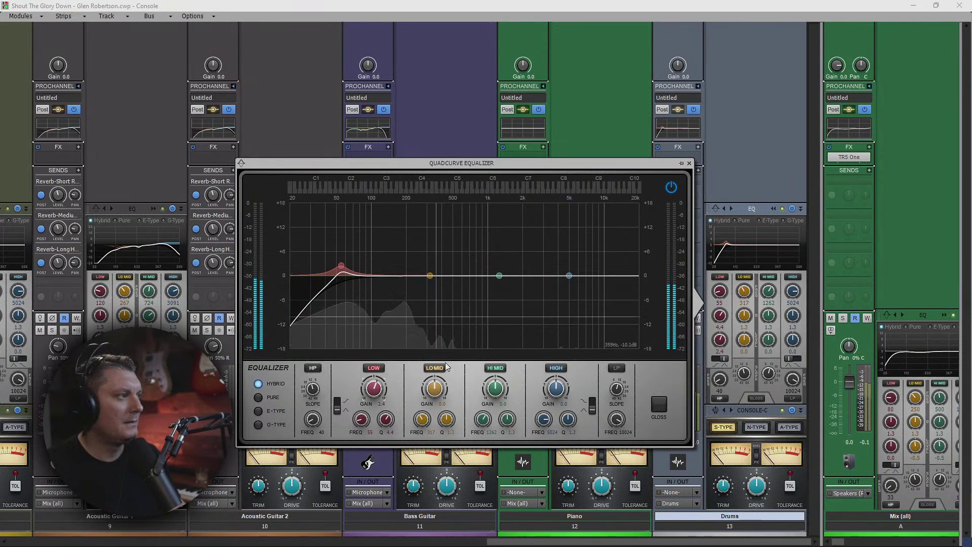
Step: Cut the Lo Mid band of the Drums track's equalizer by about 2.6 dB at about 385 Hz
{"action": "double_click", "coordinate": [430, 432]}
{"action": "type", "text": "400"}
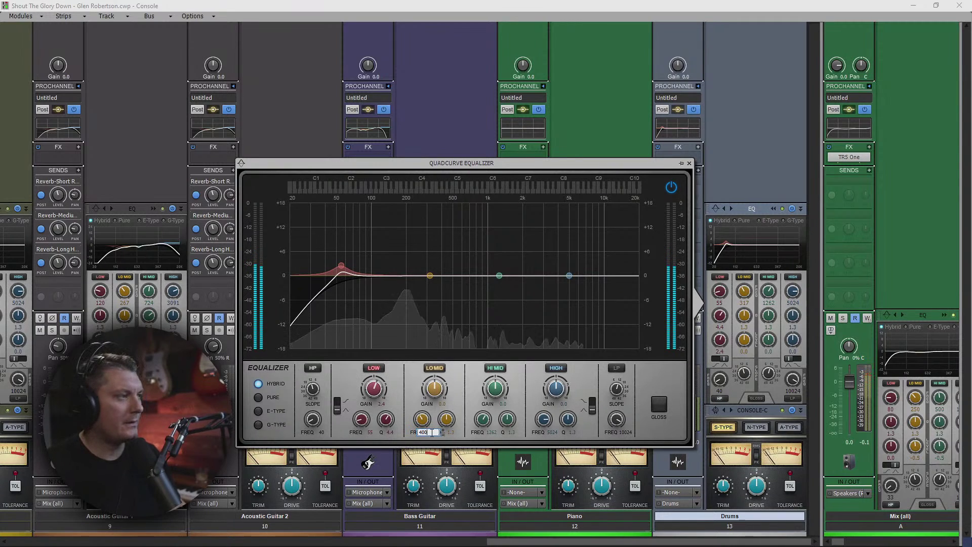
{"action": "key", "text": "Return"}
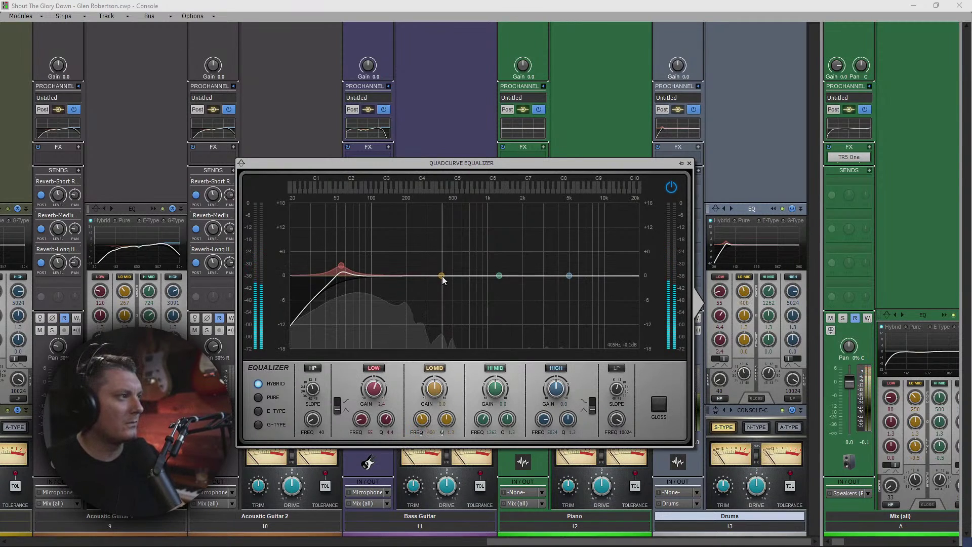
{"action": "left_click_drag", "start_coordinate": [442, 276], "coordinate": [440, 286]}
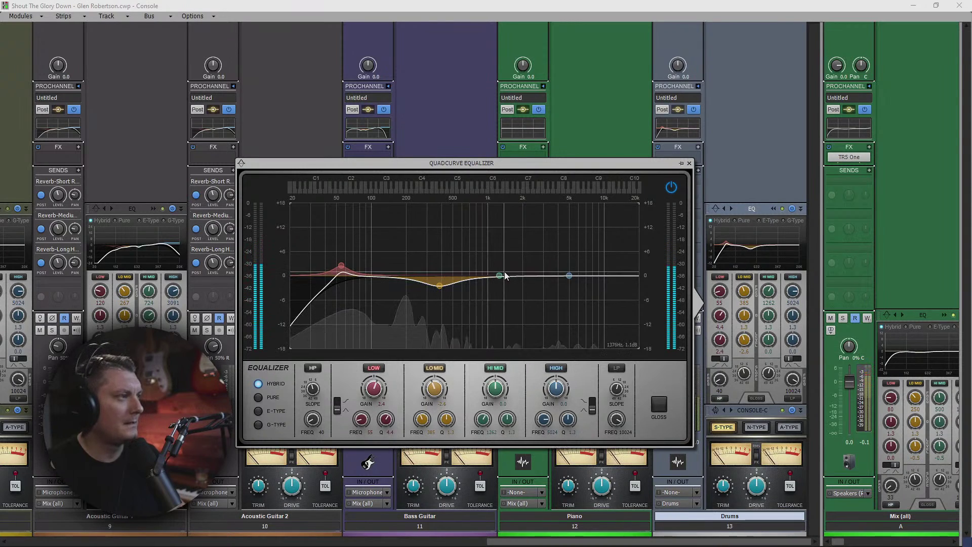
Step: Boost the Hi Mid band of the Drums track's equalizer by about 2 dB at about 1633 Hz
{"action": "double_click", "coordinate": [489, 433]}
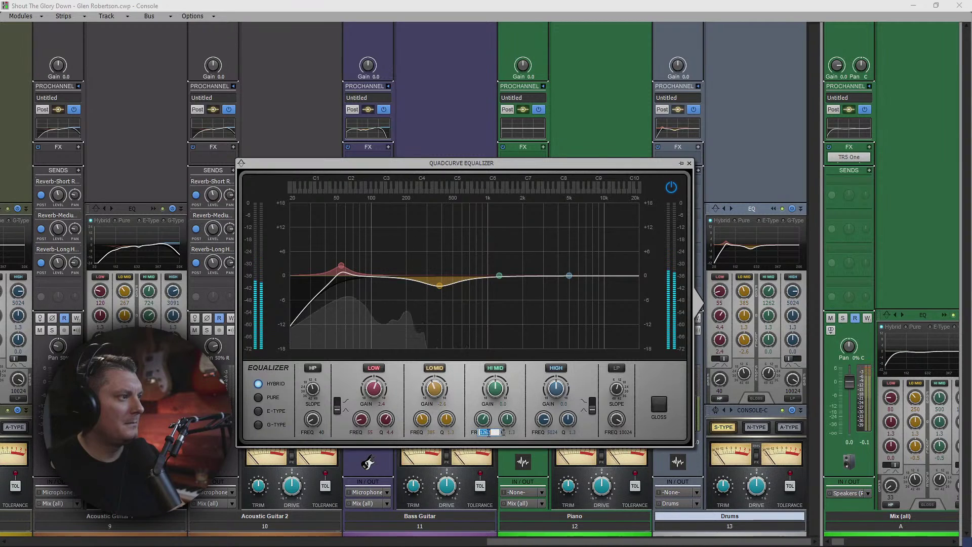
{"action": "type", "text": "180"}
{"action": "key", "text": "Return"}
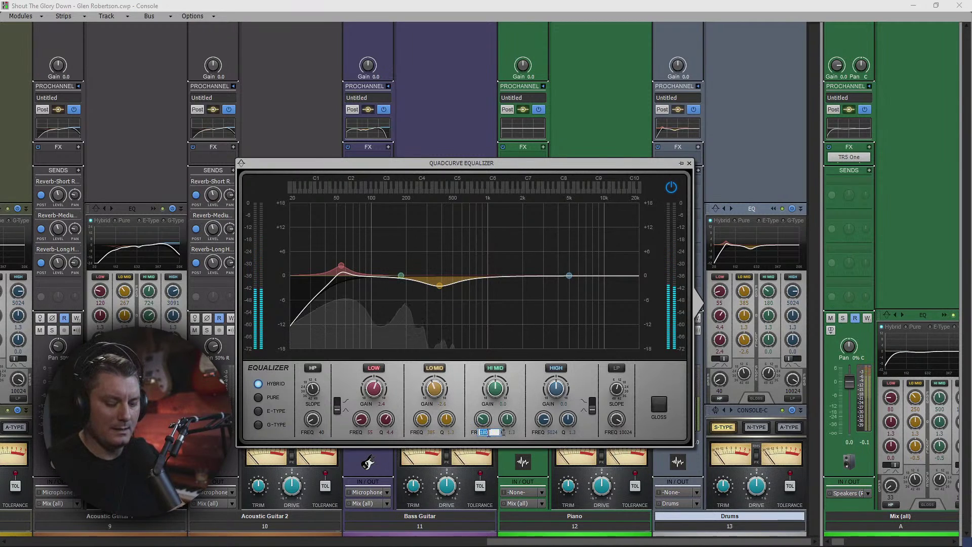
{"action": "type", "text": "1800"}
{"action": "key", "text": "Return"}
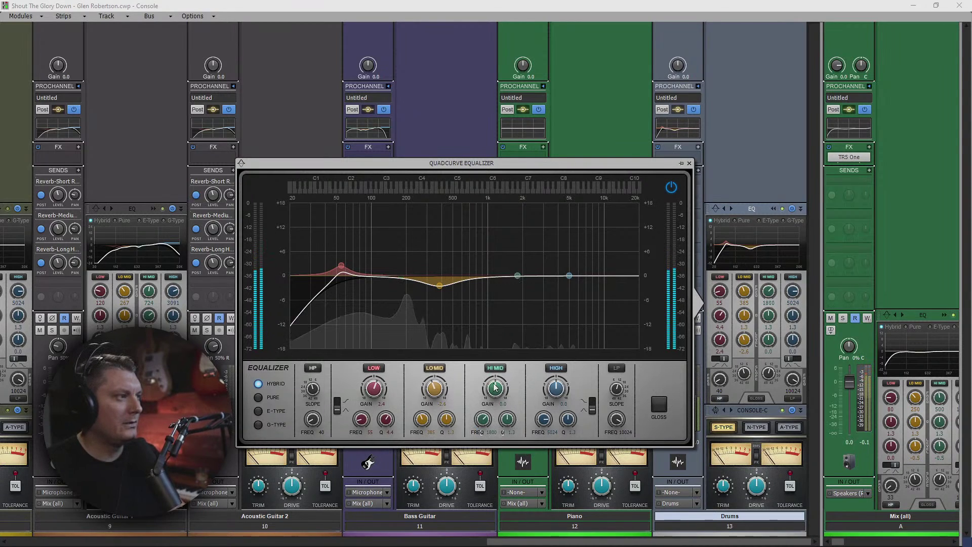
{"action": "mouse_move", "coordinate": [495, 389]}
{"action": "left_mouse_down"}
{"action": "mouse_move", "coordinate": [495, 369]}
{"action": "mouse_move", "coordinate": [495, 380]}
{"action": "left_mouse_up"}
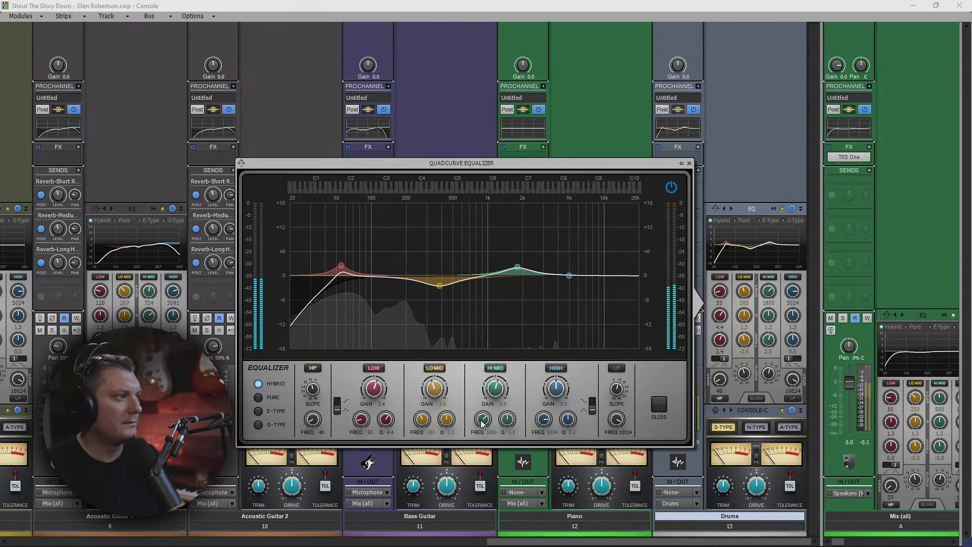
{"action": "mouse_move", "coordinate": [483, 419]}
{"action": "left_mouse_down"}
{"action": "mouse_move", "coordinate": [483, 396]}
{"action": "mouse_move", "coordinate": [483, 422]}
{"action": "left_mouse_up"}
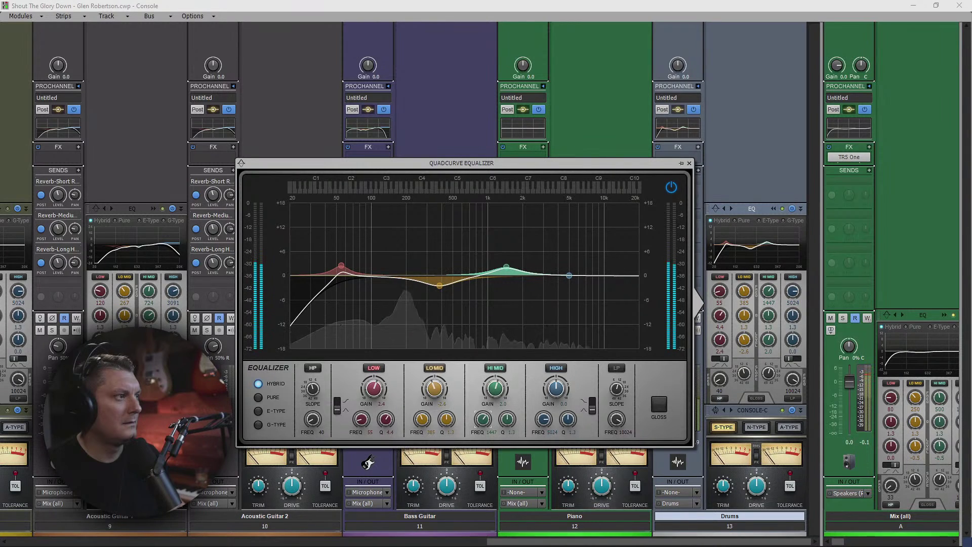
{"action": "left_click_drag", "start_coordinate": [482, 422], "coordinate": [484, 423]}
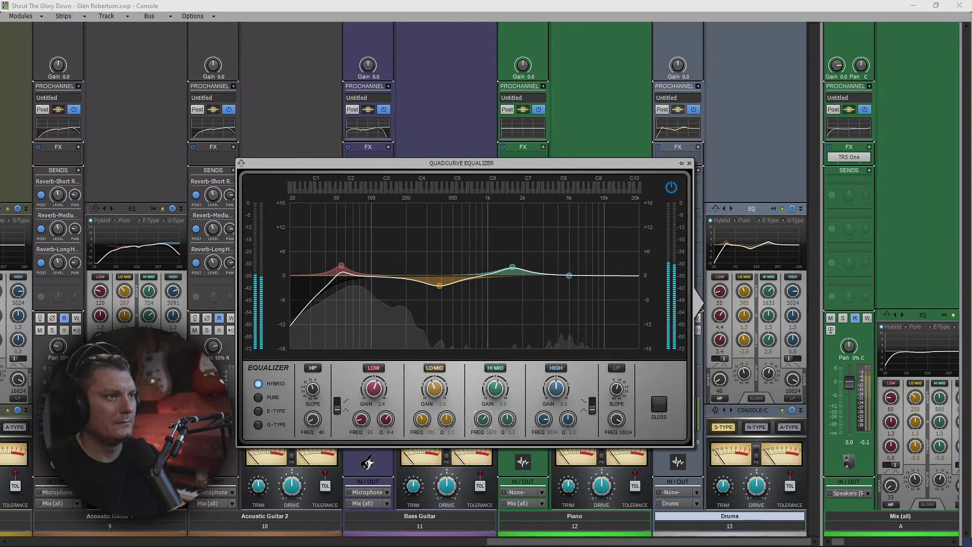
Step: Make the High band a shelf boosted by about 1.3 dB at about 6251 Hz and close the Drums equalizer window
{"action": "left_click_drag", "start_coordinate": [556, 388], "coordinate": [556, 372]}
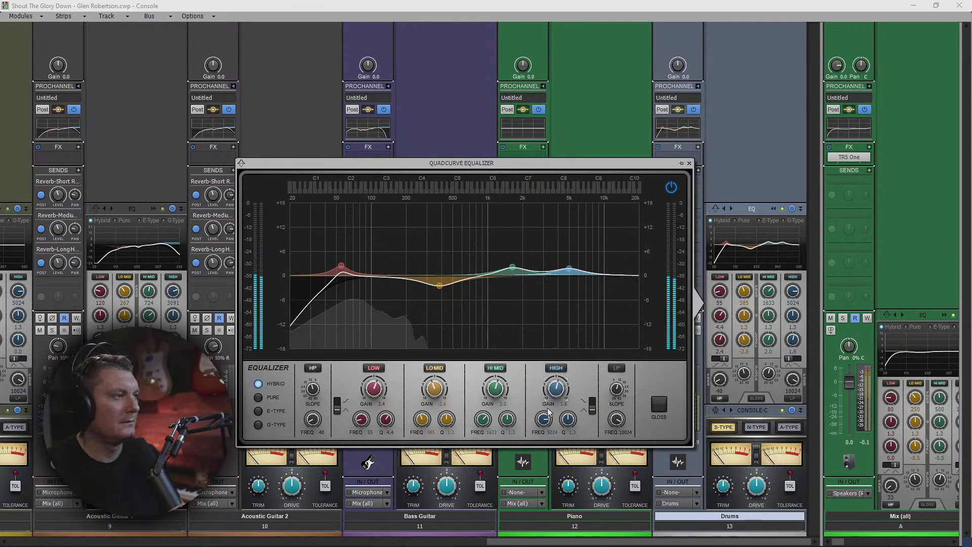
{"action": "left_click", "coordinate": [591, 407]}
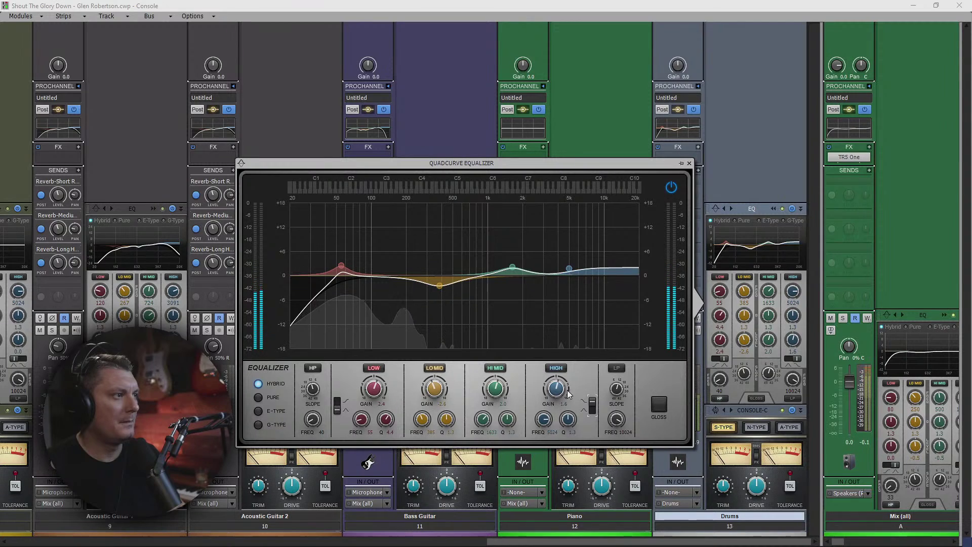
{"action": "left_click_drag", "start_coordinate": [553, 398], "coordinate": [555, 424]}
{"action": "scroll", "coordinate": [544, 420], "scroll_direction": "up", "scroll_amount": 5}
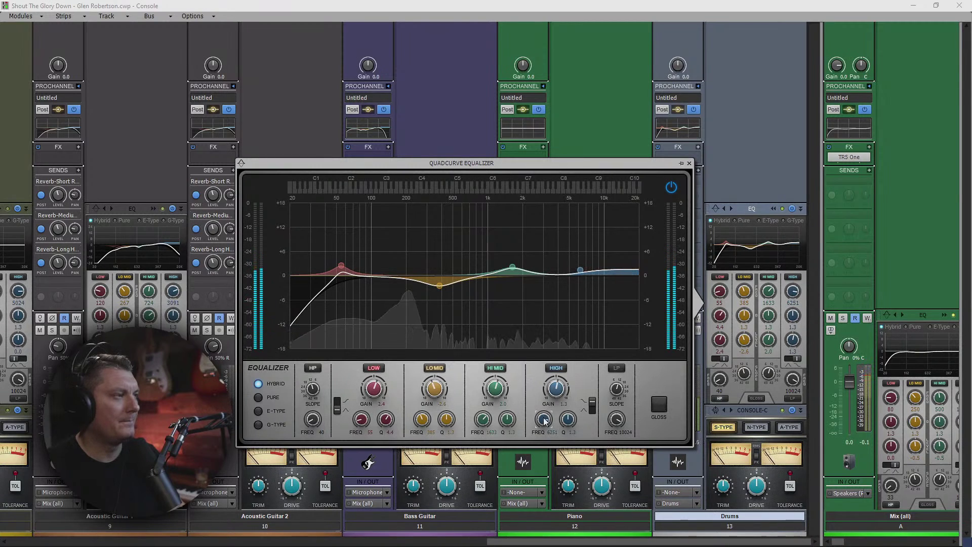
{"action": "left_click", "coordinate": [689, 163]}
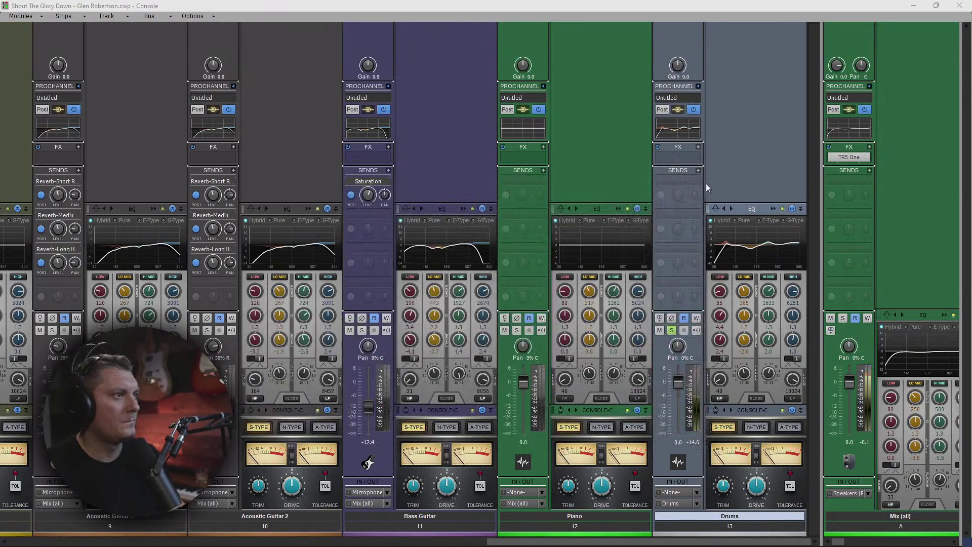
Step: Bypass and re-enable the Drums track's EQ module twice to compare the sound with and without it
{"action": "left_click", "coordinate": [792, 209]}
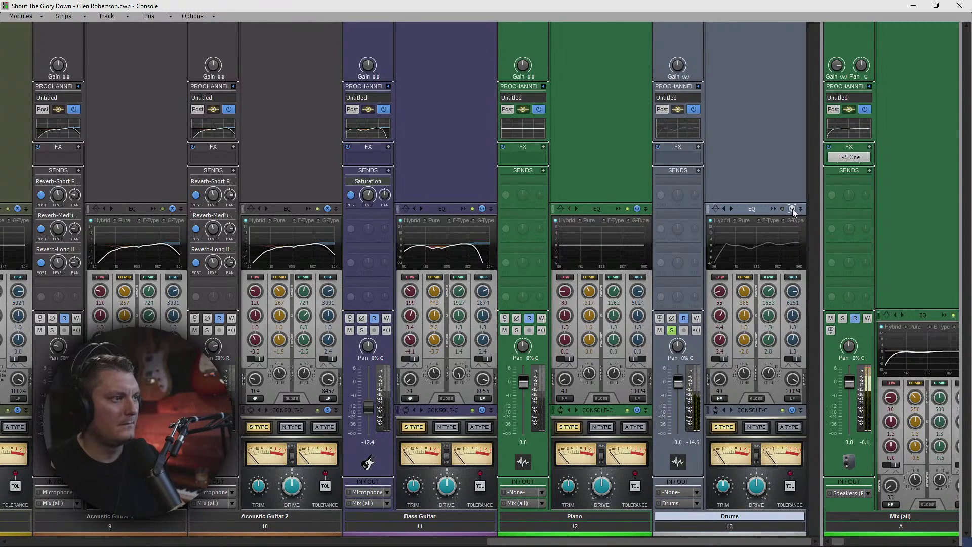
{"action": "left_click", "coordinate": [792, 209]}
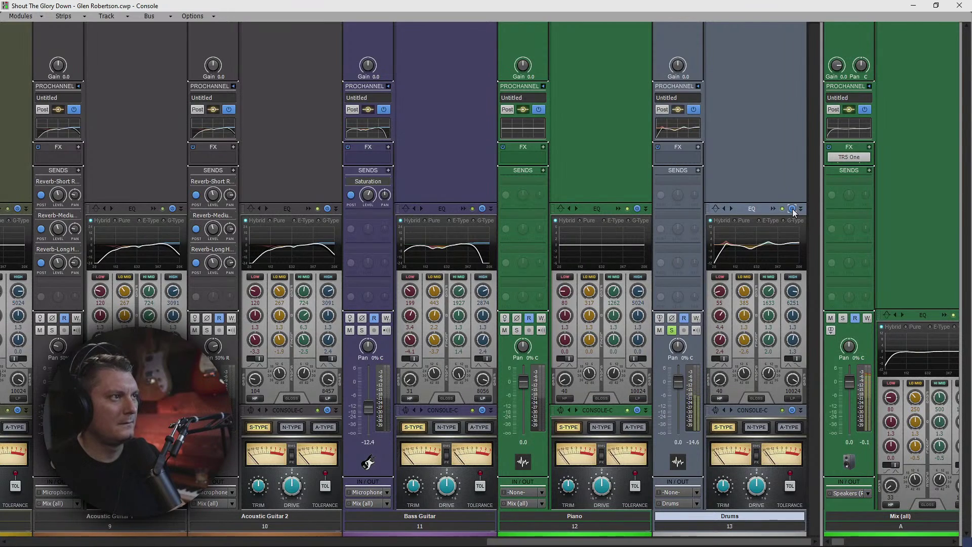
{"action": "left_click", "coordinate": [792, 209]}
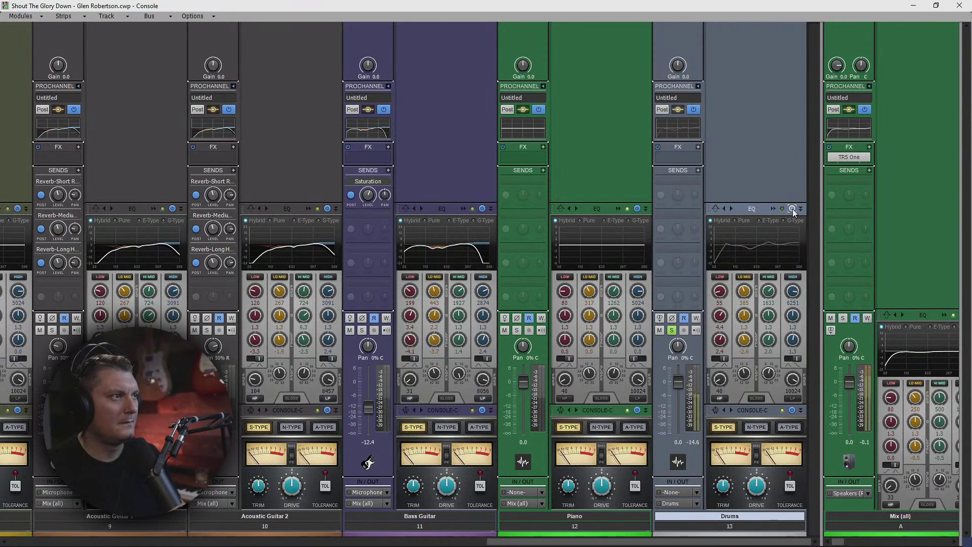
{"action": "left_click", "coordinate": [791, 209]}
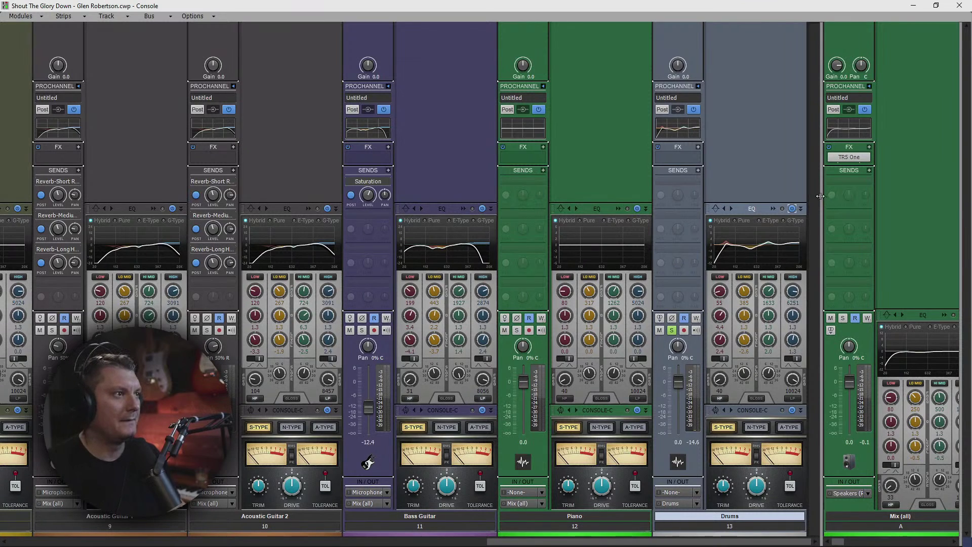
Step: Widen the Console's bus pane and remove the Tape module from the Drums bus's ProChannel
{"action": "left_click_drag", "start_coordinate": [821, 194], "coordinate": [484, 214]}
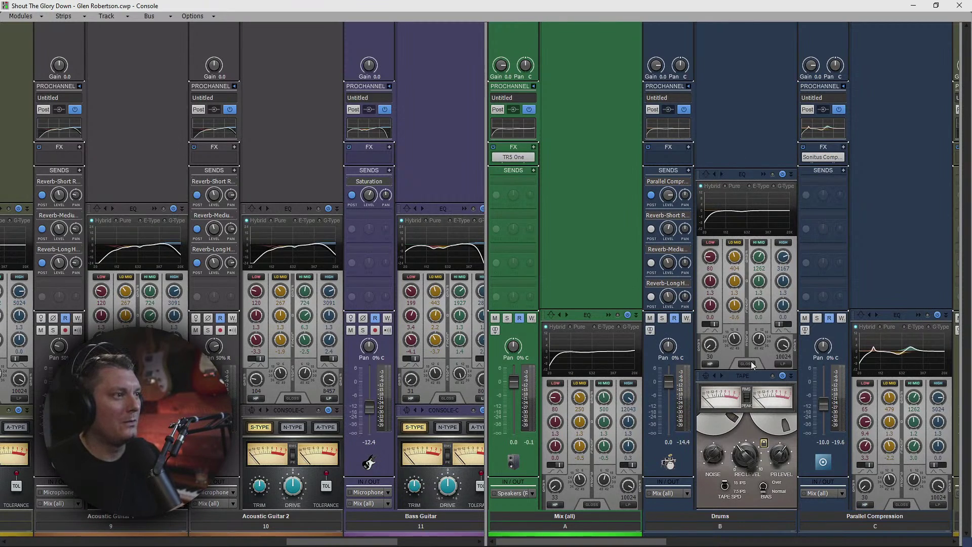
{"action": "right_click", "coordinate": [752, 377]}
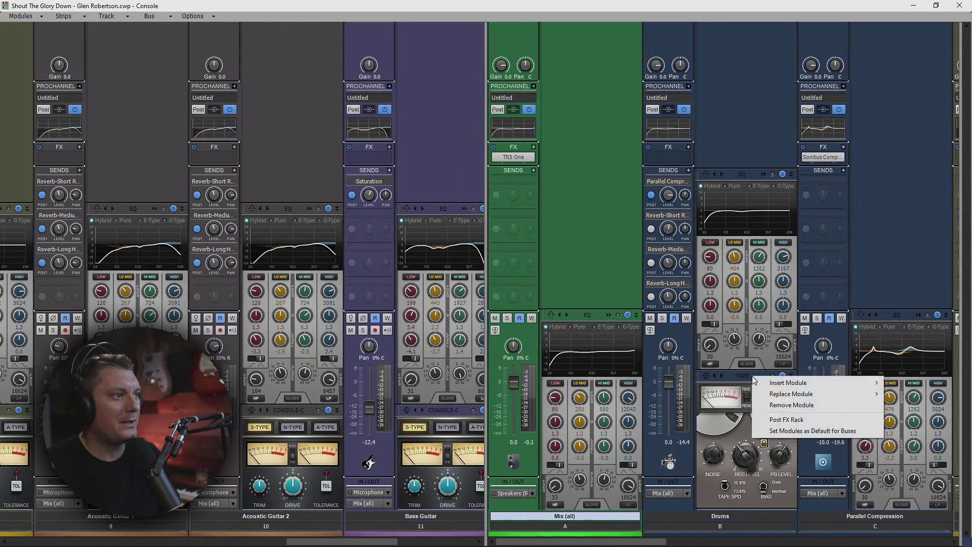
{"action": "left_click", "coordinate": [787, 406]}
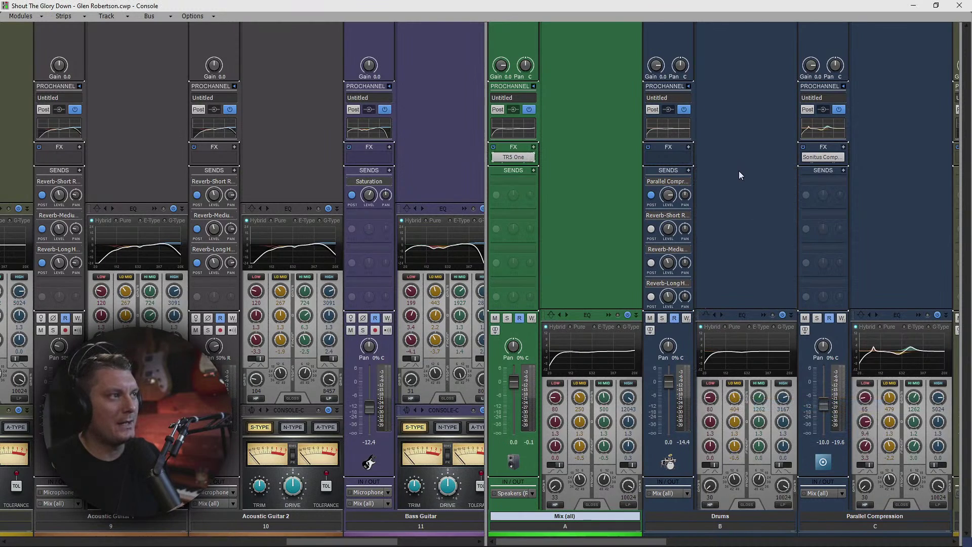
{"action": "right_click", "coordinate": [740, 184]}
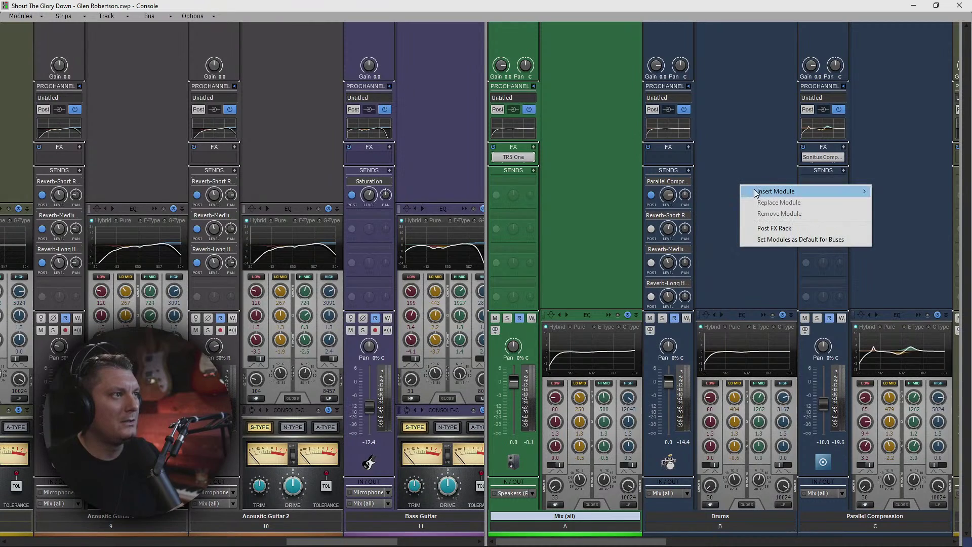
{"action": "left_click", "coordinate": [745, 155]}
{"action": "left_click", "coordinate": [673, 156]}
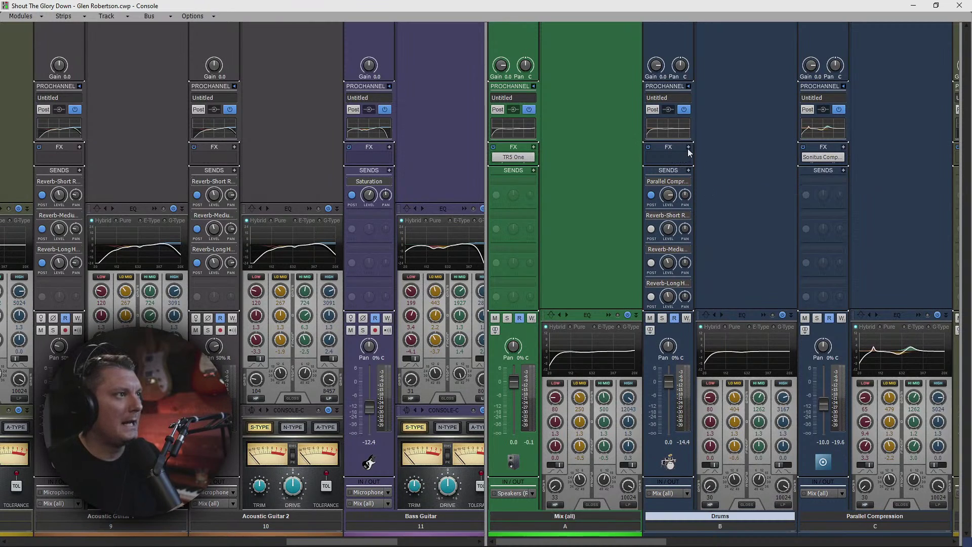
Step: Sort the plug-in layout by manufacturer and look through the audio effects offered for the Drums bus
{"action": "left_click", "coordinate": [688, 146]}
{"action": "mouse_move", "coordinate": [624, 152]}
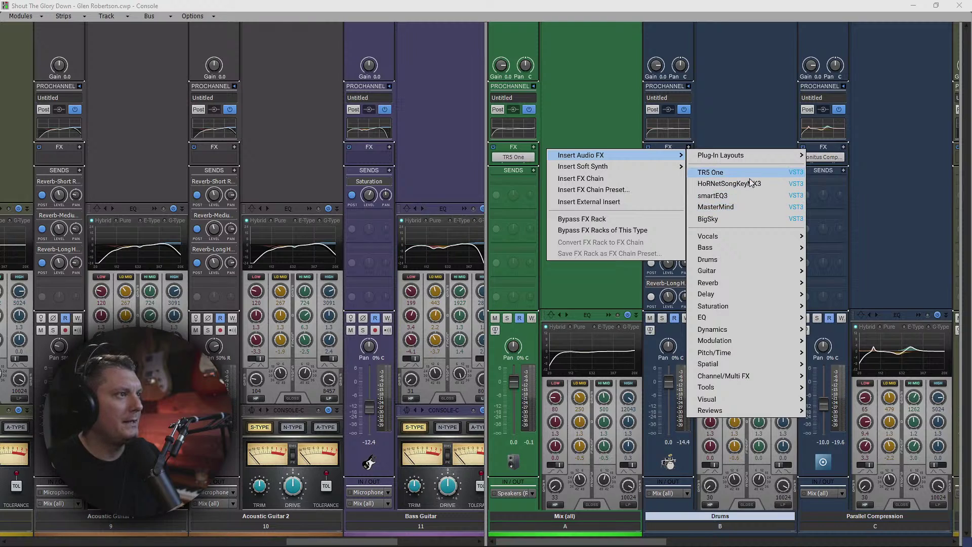
{"action": "mouse_move", "coordinate": [750, 155]}
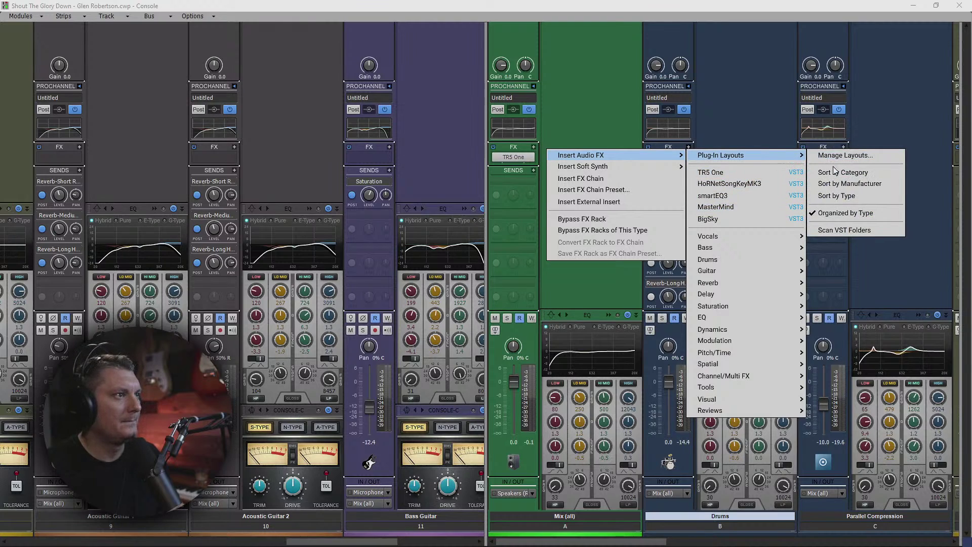
{"action": "left_click", "coordinate": [847, 184]}
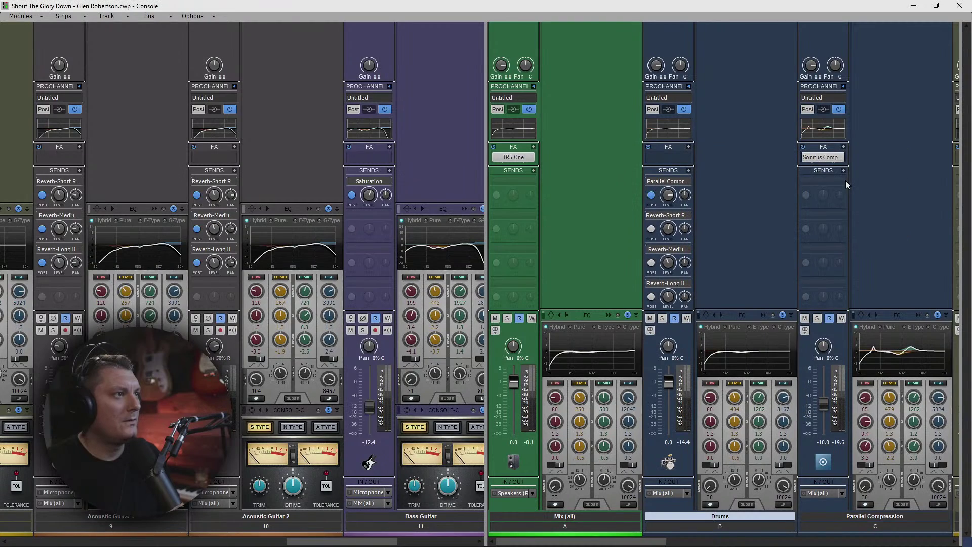
{"action": "left_click", "coordinate": [688, 148]}
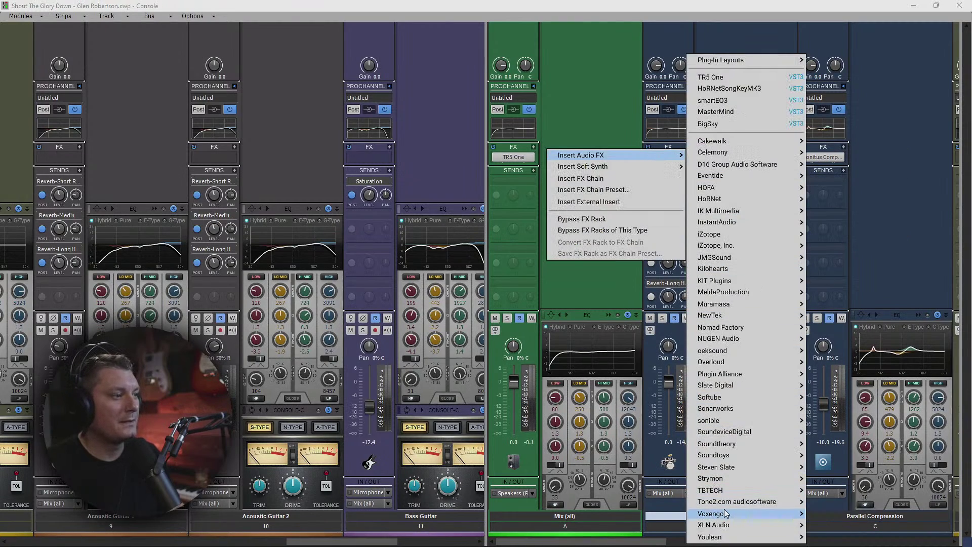
{"action": "mouse_move", "coordinate": [724, 510]}
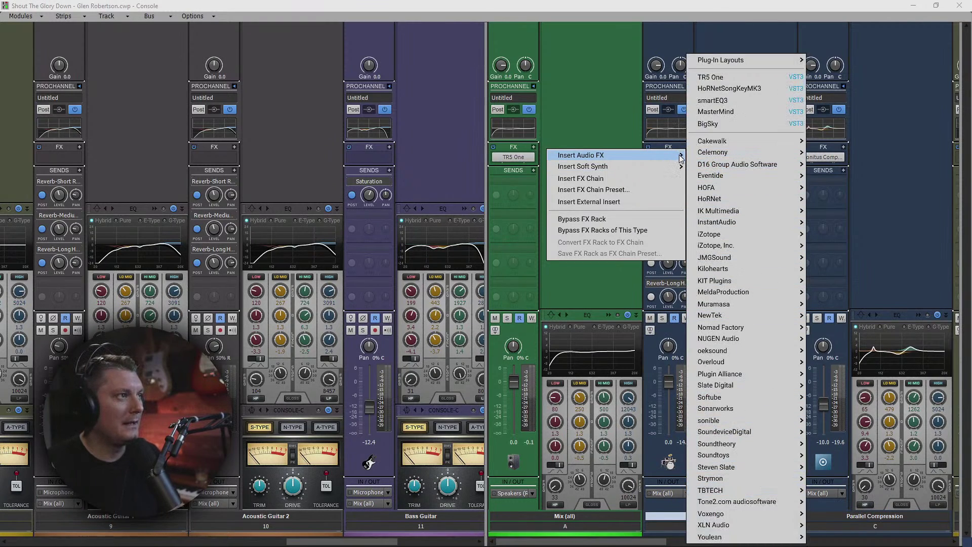
{"action": "left_click", "coordinate": [882, 97]}
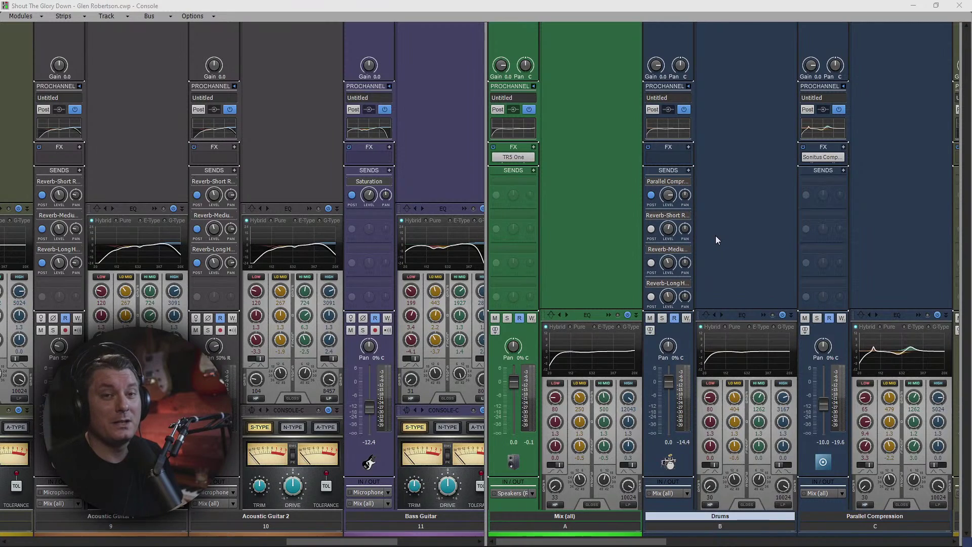
Step: Switch the plug-in layout back to Organized by Type
{"action": "left_click", "coordinate": [690, 147]}
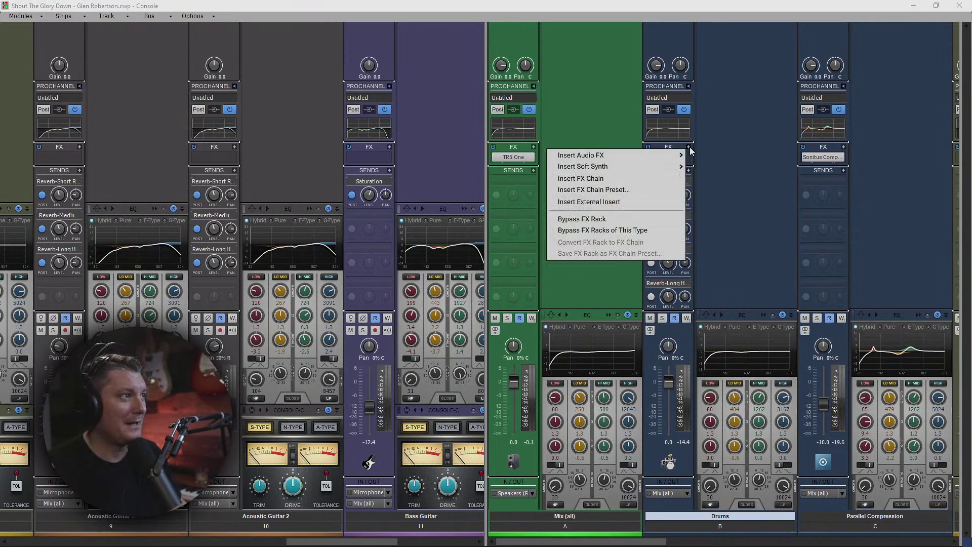
{"action": "mouse_move", "coordinate": [672, 156]}
{"action": "mouse_move", "coordinate": [743, 148]}
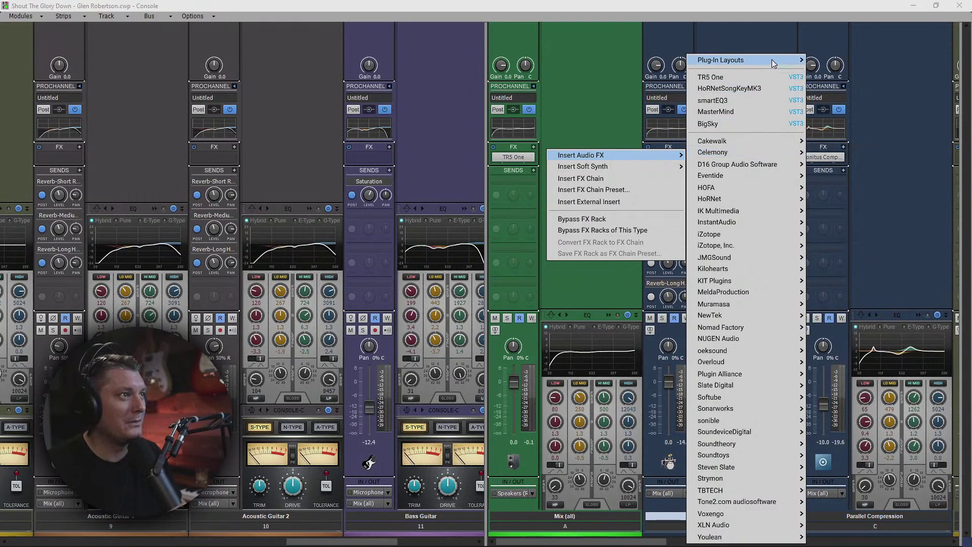
{"action": "mouse_move", "coordinate": [803, 61]}
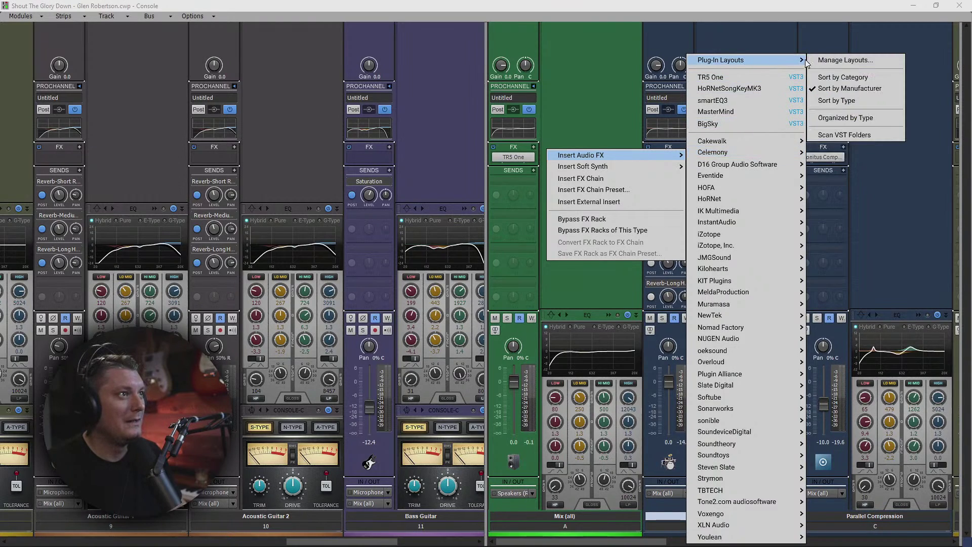
{"action": "left_click", "coordinate": [857, 117]}
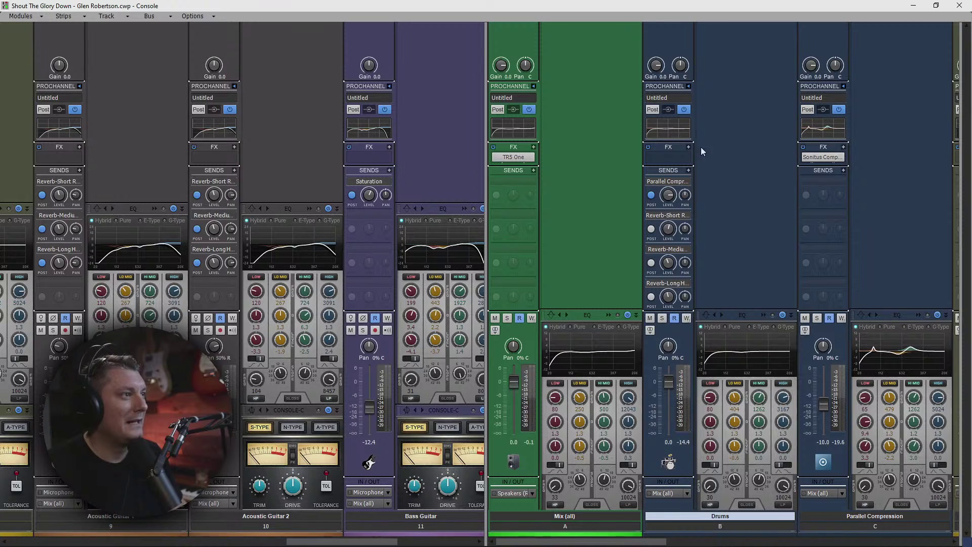
Step: Insert the UniChannel channel strip effect into the Drums bus's FX rack and uncover the bus strip
{"action": "right_click", "coordinate": [743, 247]}
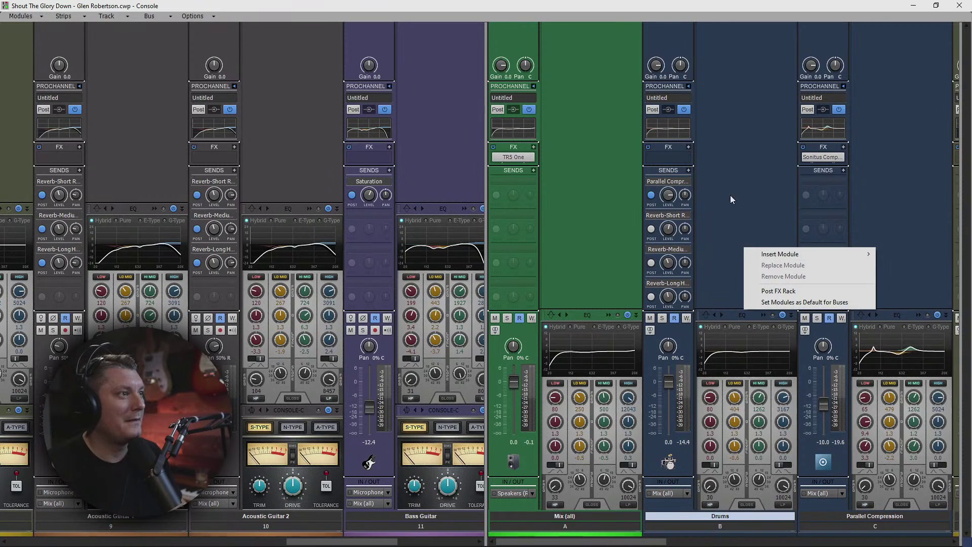
{"action": "left_click", "coordinate": [730, 195]}
{"action": "left_click", "coordinate": [688, 146]}
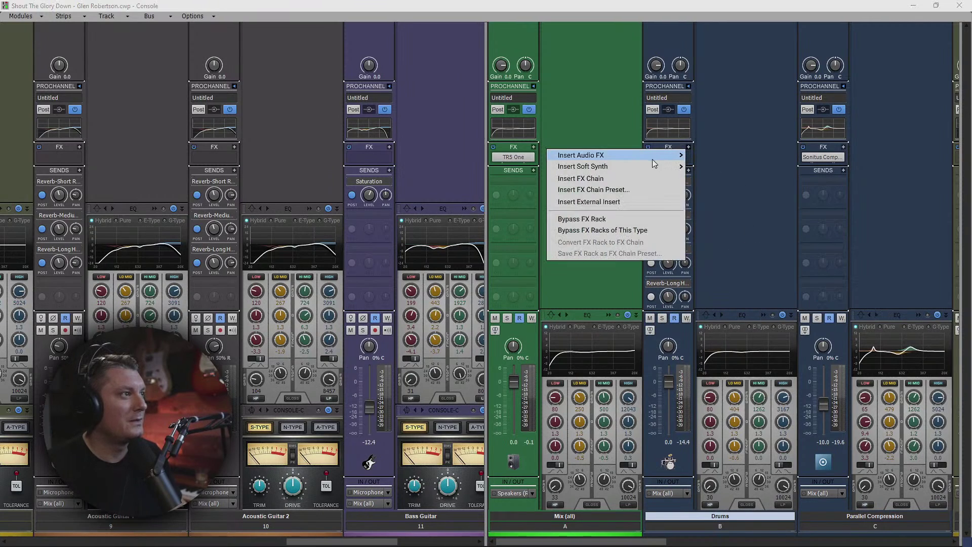
{"action": "mouse_move", "coordinate": [651, 157]}
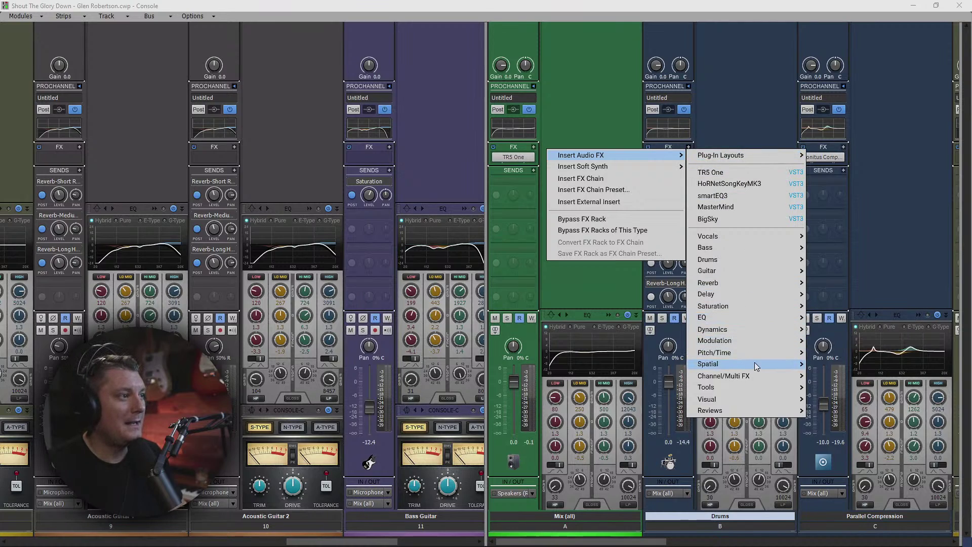
{"action": "mouse_move", "coordinate": [758, 375]}
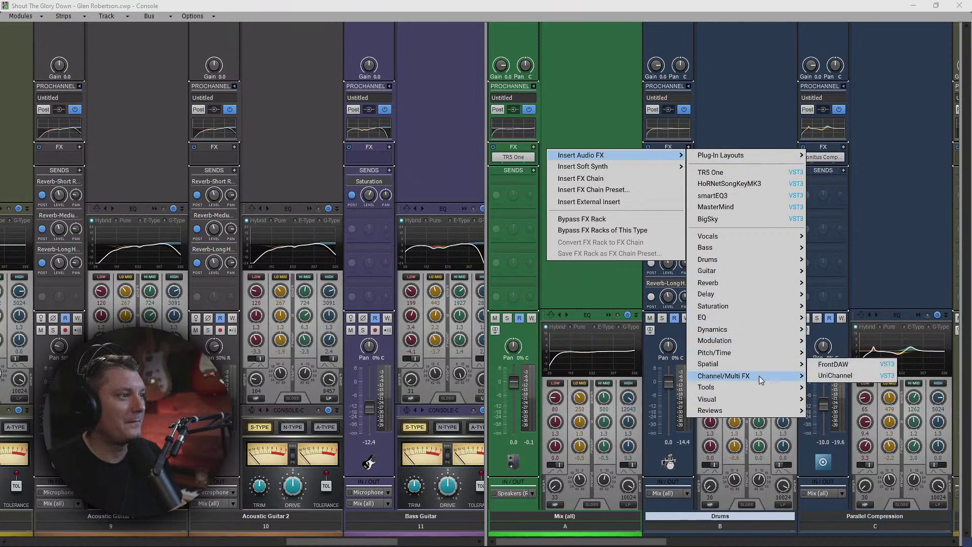
{"action": "left_click", "coordinate": [841, 377]}
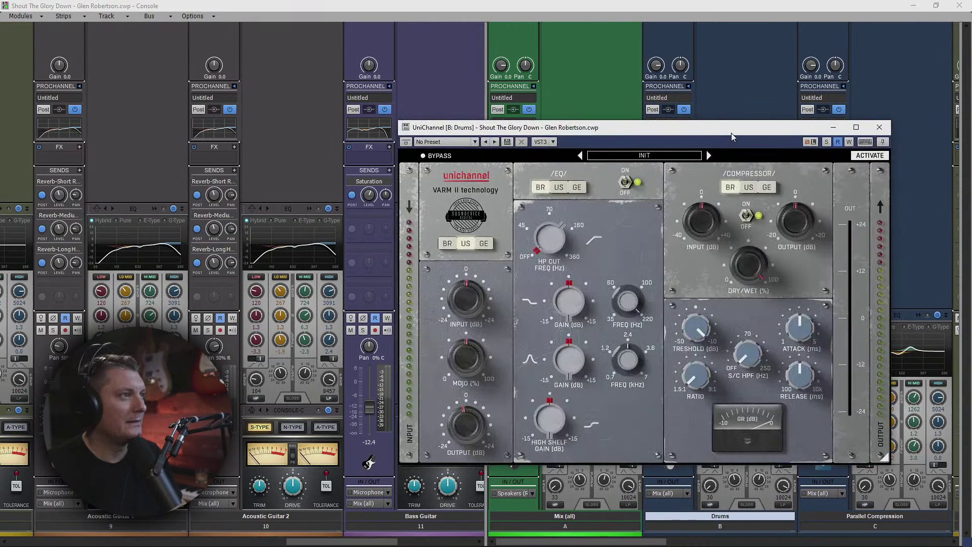
{"action": "left_click_drag", "start_coordinate": [731, 133], "coordinate": [491, 143]}
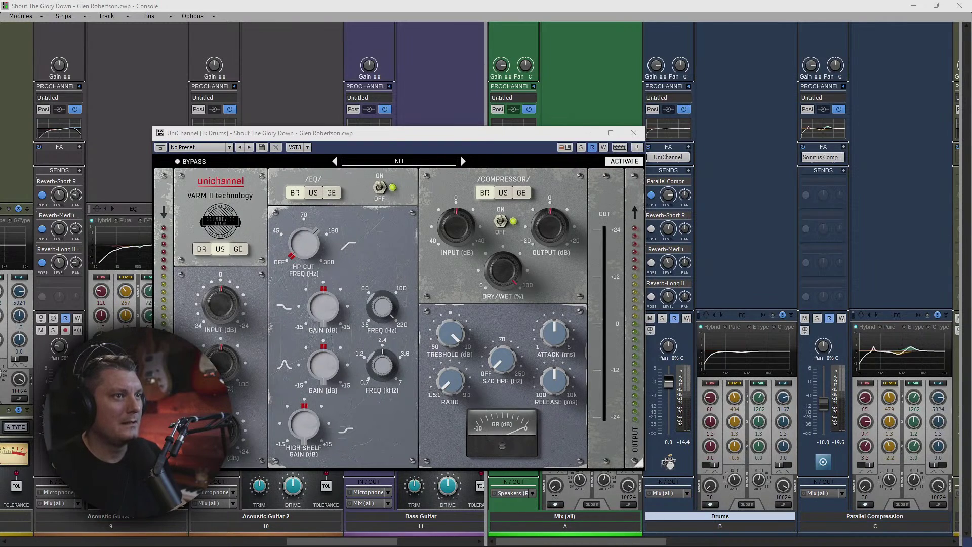
Step: Load the Overheads 1 preset from UniChannel's Drums preset folder and close the plug-in
{"action": "left_click_drag", "start_coordinate": [971, 159], "coordinate": [534, 207]}
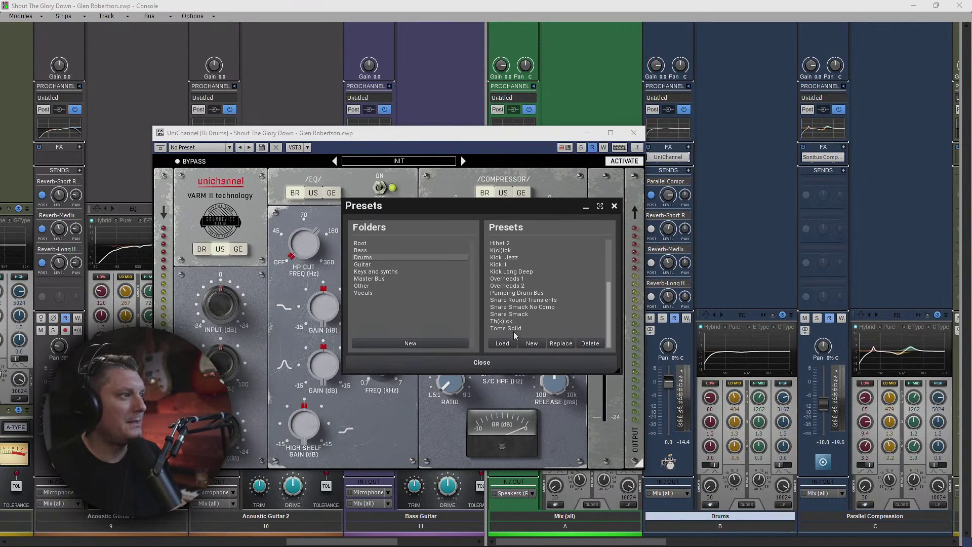
{"action": "scroll", "coordinate": [514, 335], "scroll_direction": "up", "scroll_amount": 5}
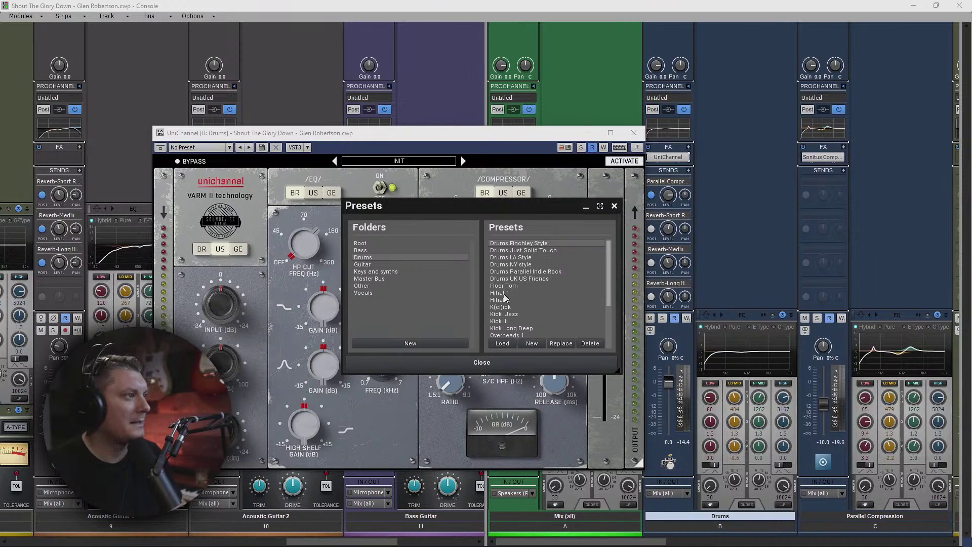
{"action": "scroll", "coordinate": [521, 294], "scroll_direction": "down", "scroll_amount": 1}
{"action": "scroll", "coordinate": [525, 306], "scroll_direction": "down", "scroll_amount": 1}
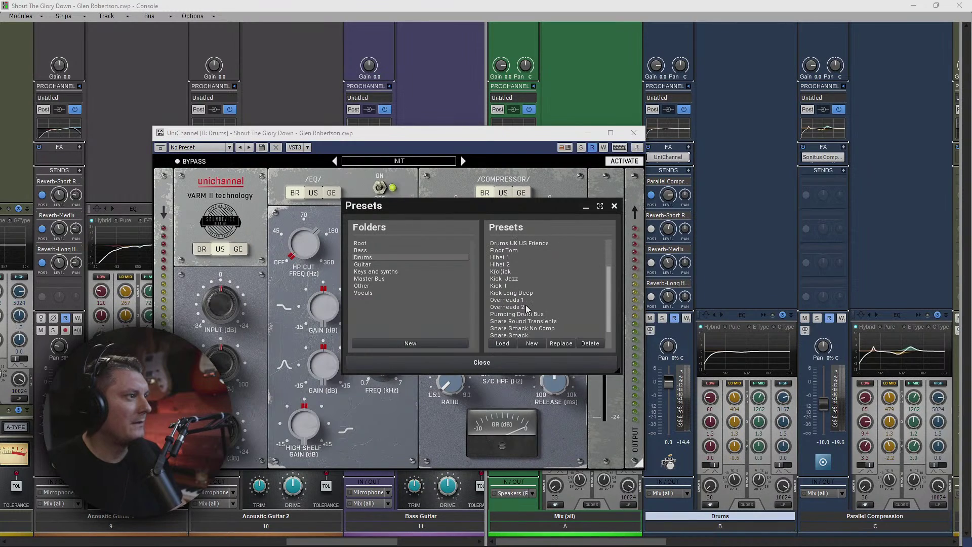
{"action": "left_click", "coordinate": [512, 300]}
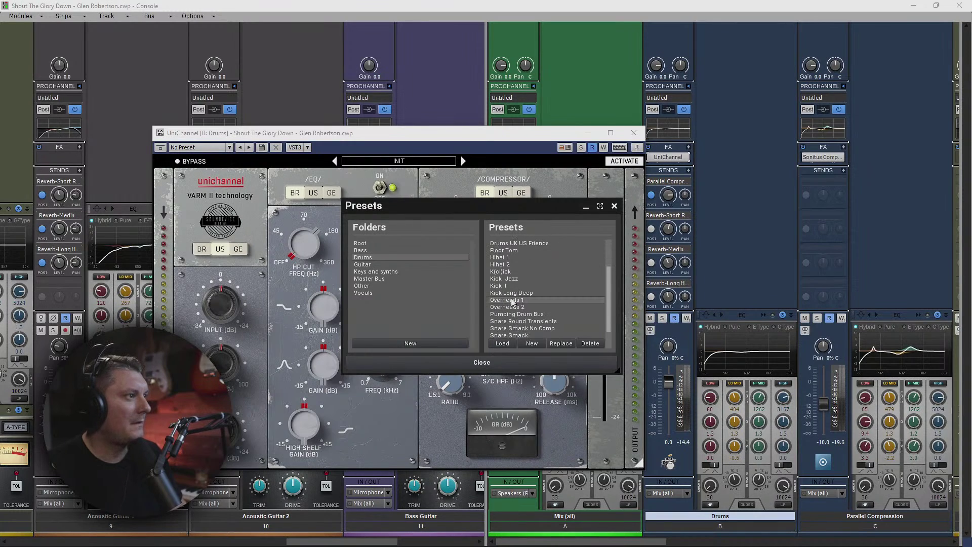
{"action": "left_click", "coordinate": [502, 343]}
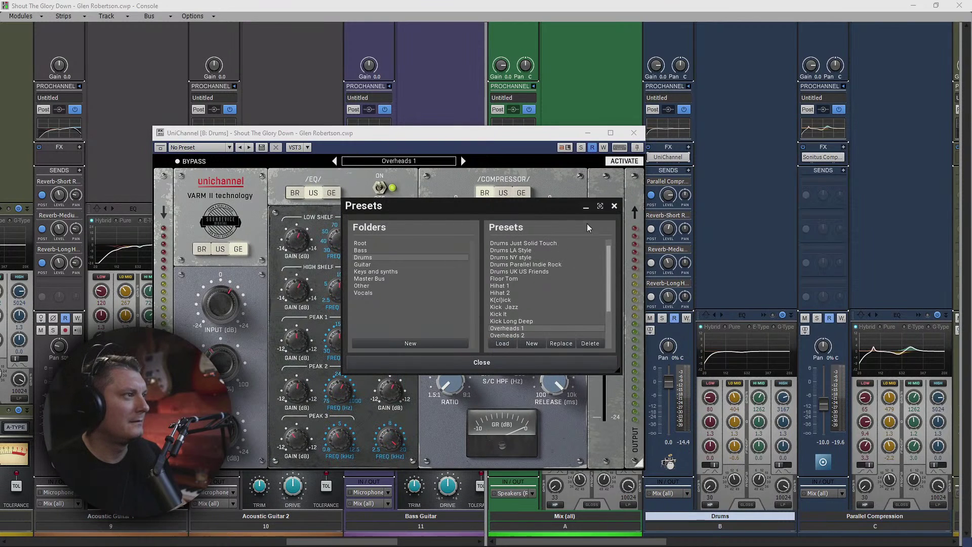
{"action": "left_click", "coordinate": [614, 205]}
{"action": "left_click", "coordinate": [633, 133]}
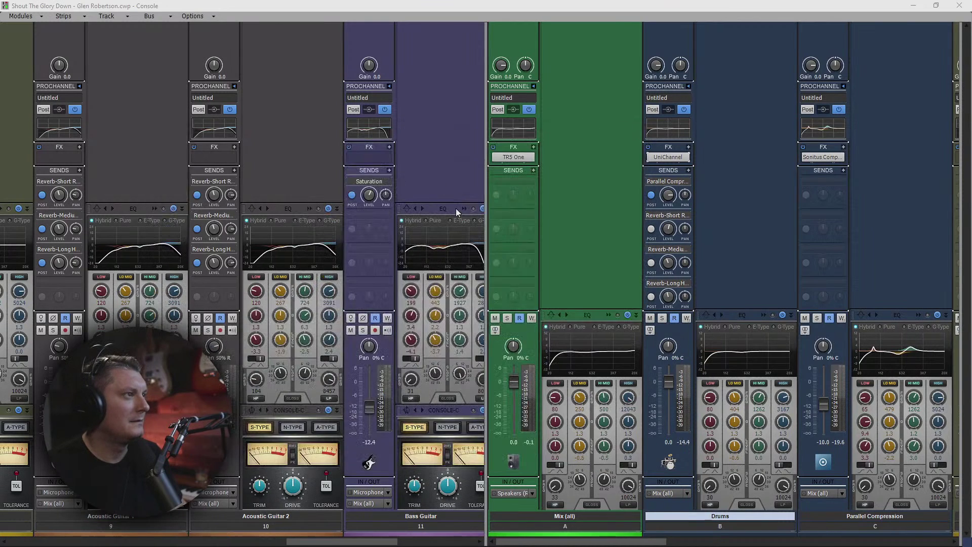
Step: Remove UniChannel from the Drums bus and TR5 One from the Mix (all) bus
{"action": "right_click", "coordinate": [673, 160]}
{"action": "left_click", "coordinate": [596, 165]}
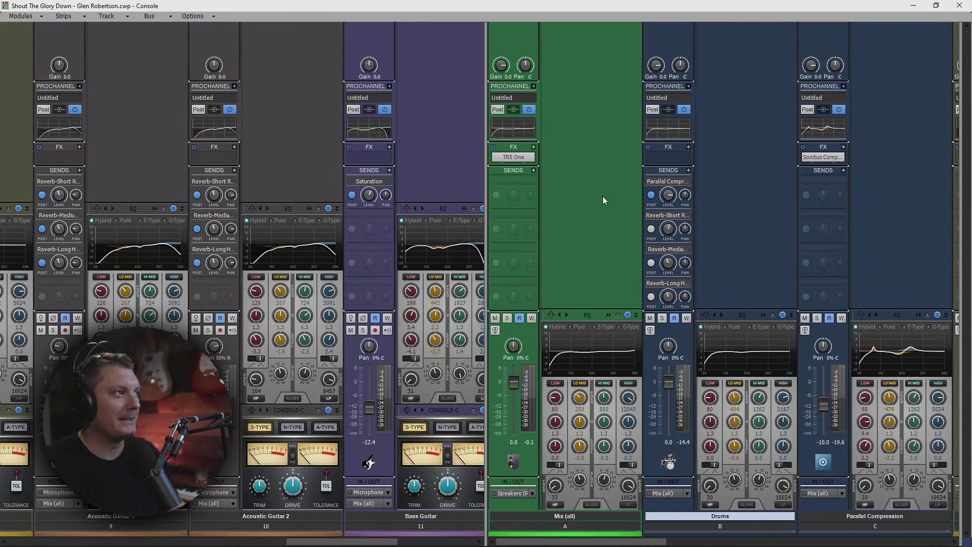
{"action": "right_click", "coordinate": [517, 157]}
{"action": "left_click", "coordinate": [430, 169]}
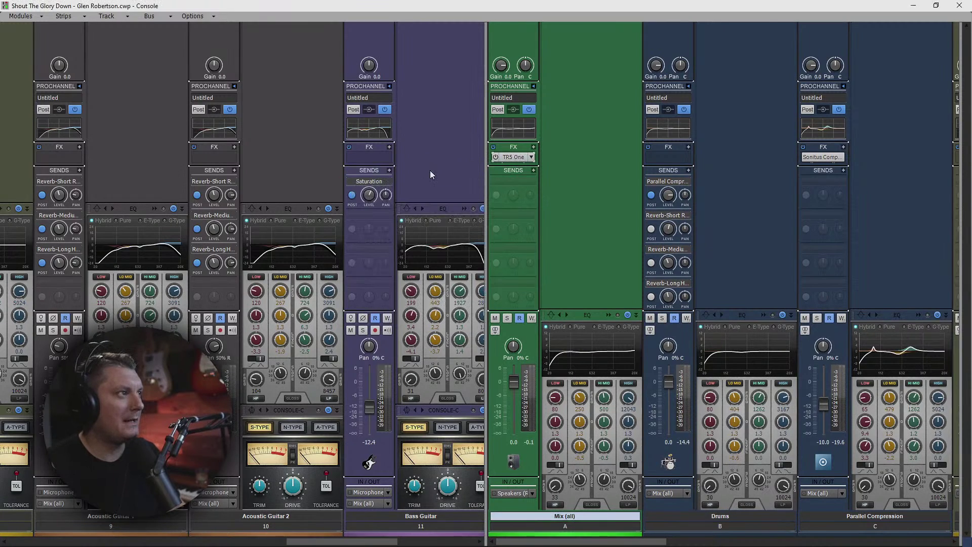
{"action": "right_click", "coordinate": [513, 160]}
{"action": "right_click", "coordinate": [570, 154]}
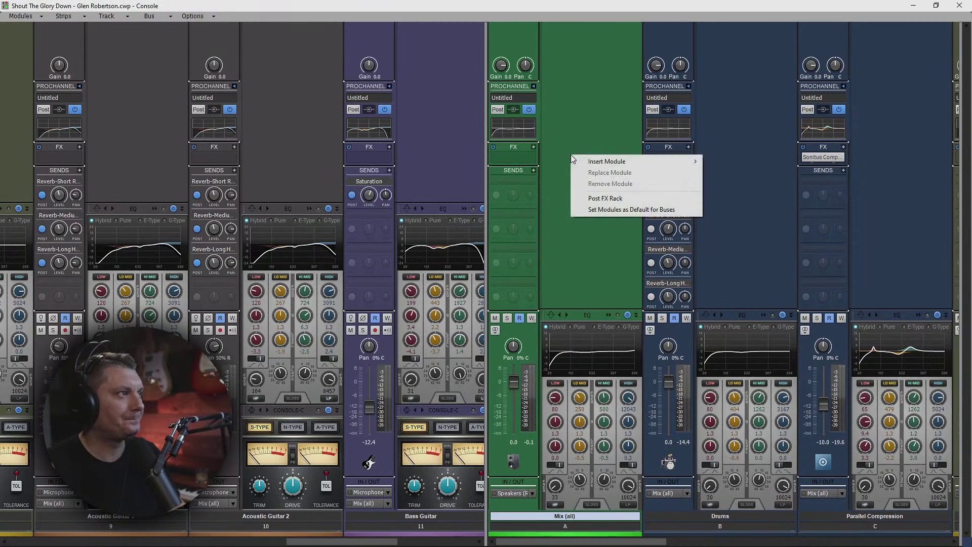
{"action": "right_click", "coordinate": [489, 161]}
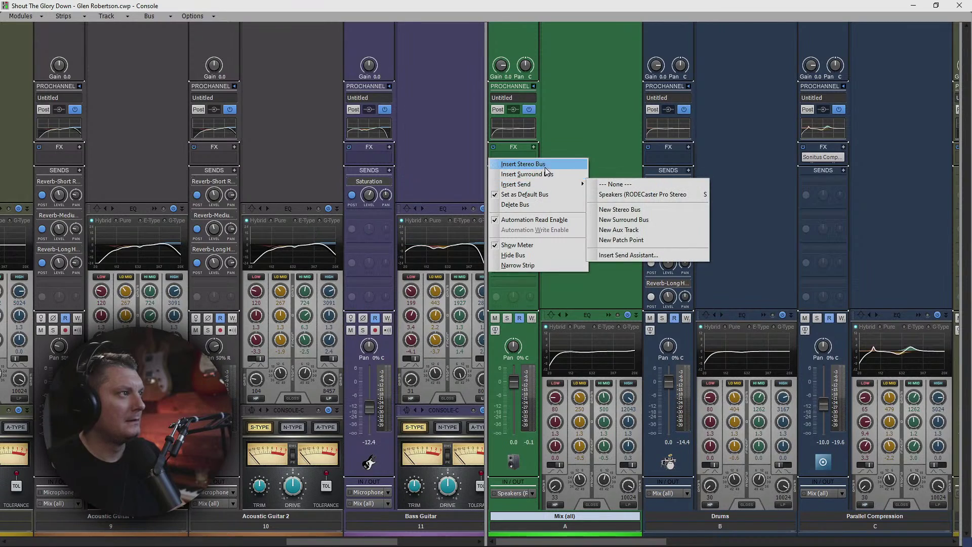
{"action": "left_click", "coordinate": [537, 154]}
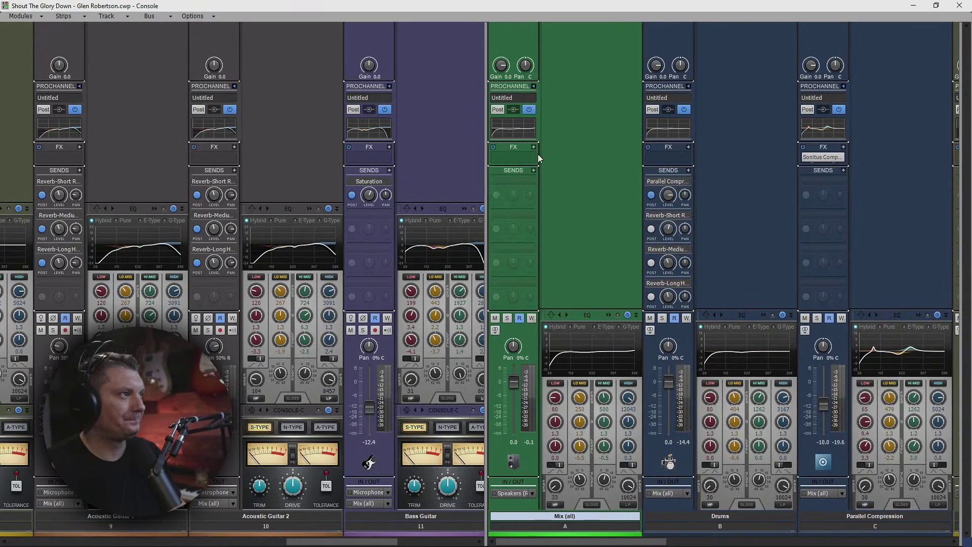
{"action": "left_click", "coordinate": [533, 147]}
{"action": "mouse_move", "coordinate": [492, 157]}
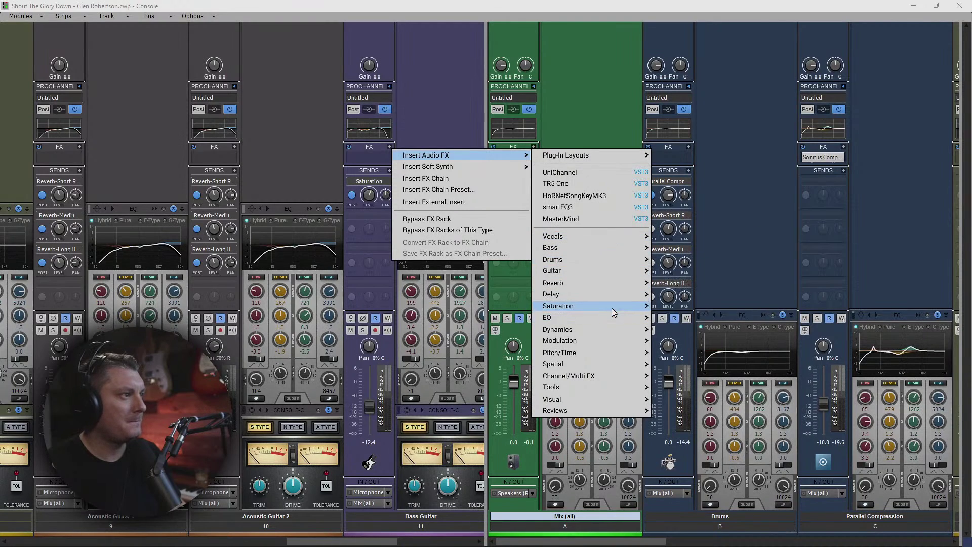
{"action": "mouse_move", "coordinate": [633, 301]}
{"action": "mouse_move", "coordinate": [633, 333]}
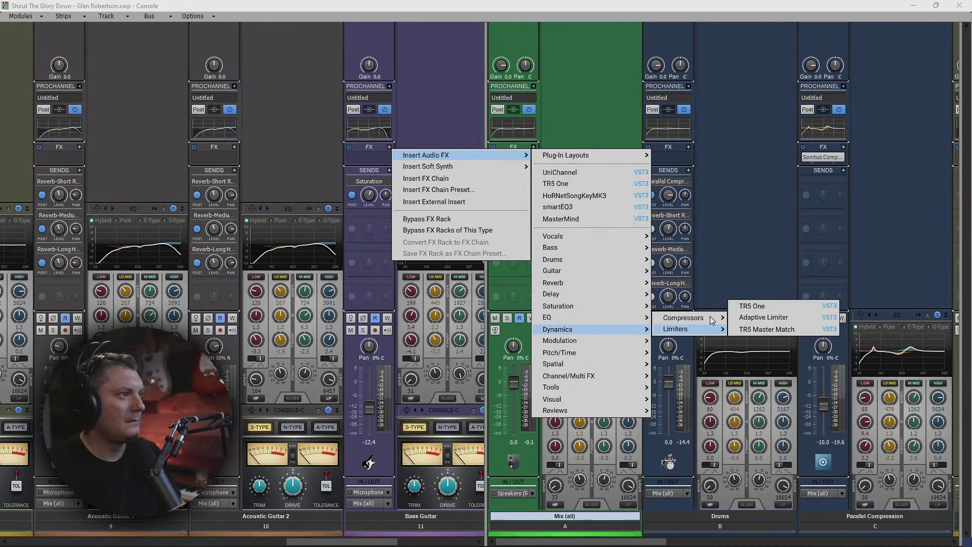
{"action": "mouse_move", "coordinate": [712, 319]}
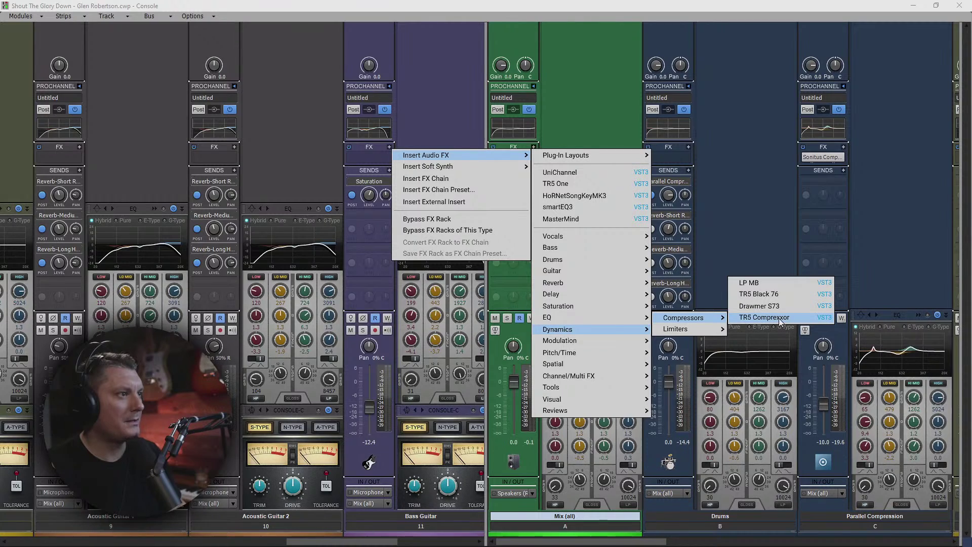
{"action": "left_click", "coordinate": [766, 277]}
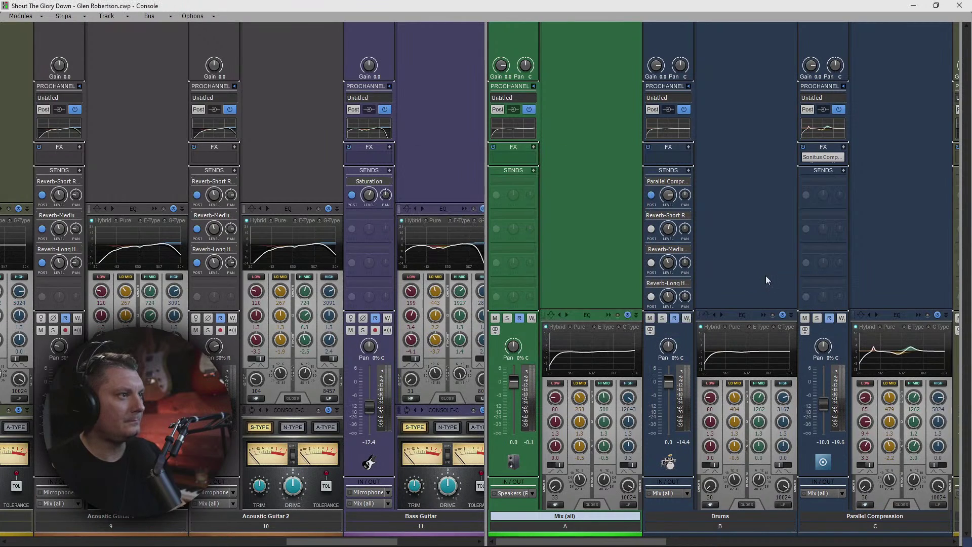
Step: Insert the Adaptive Limiter into the Mix (all) bus's FX rack and uncover the track strips
{"action": "left_click", "coordinate": [533, 147]}
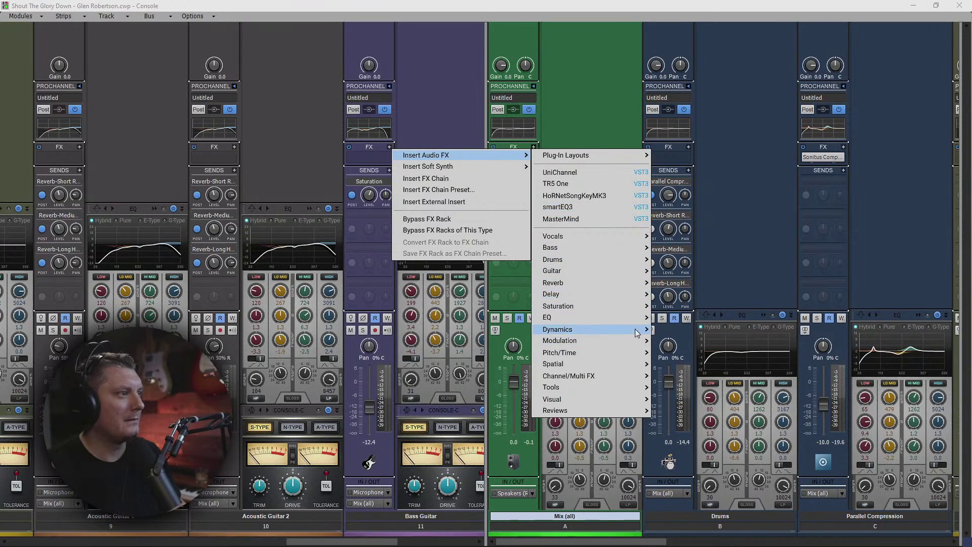
{"action": "mouse_move", "coordinate": [637, 333]}
{"action": "mouse_move", "coordinate": [711, 328]}
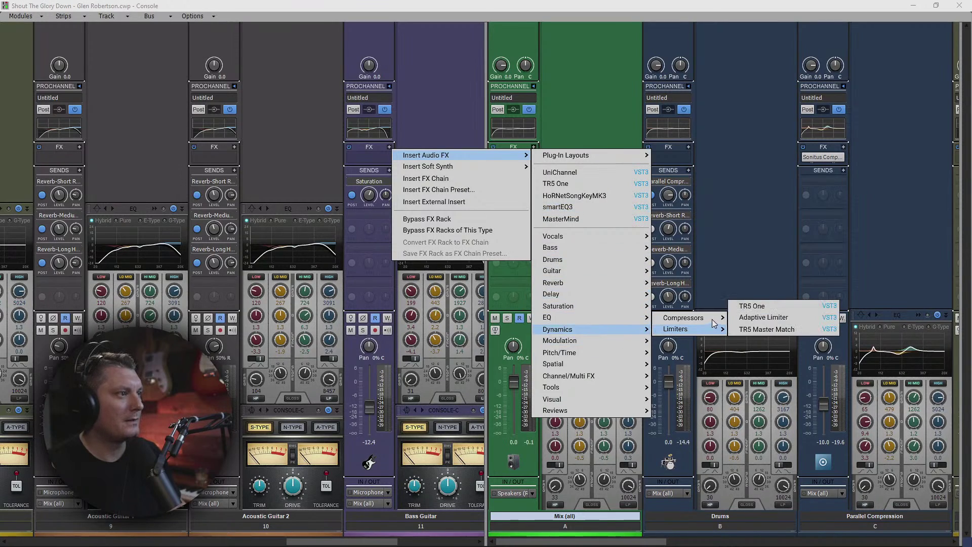
{"action": "left_click", "coordinate": [778, 322]}
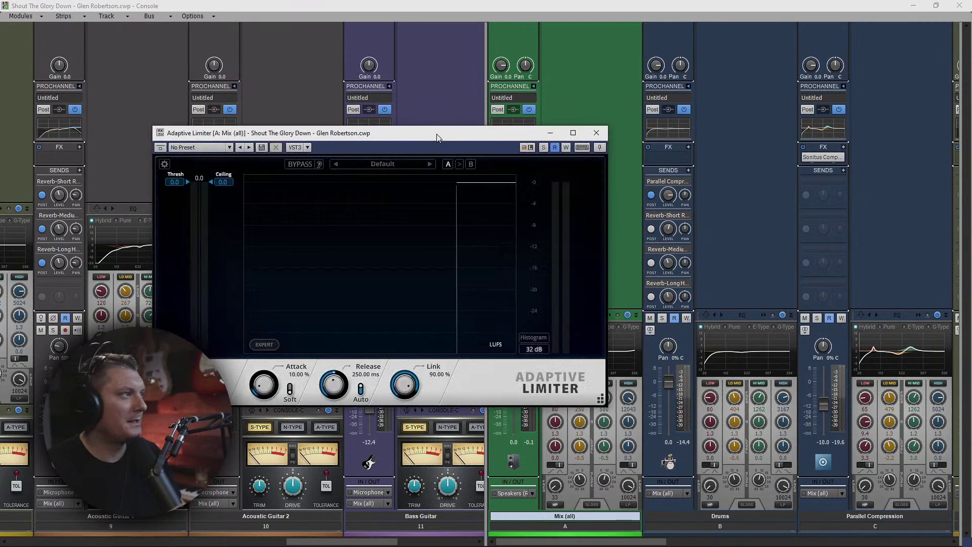
{"action": "left_click_drag", "start_coordinate": [437, 137], "coordinate": [683, 123]}
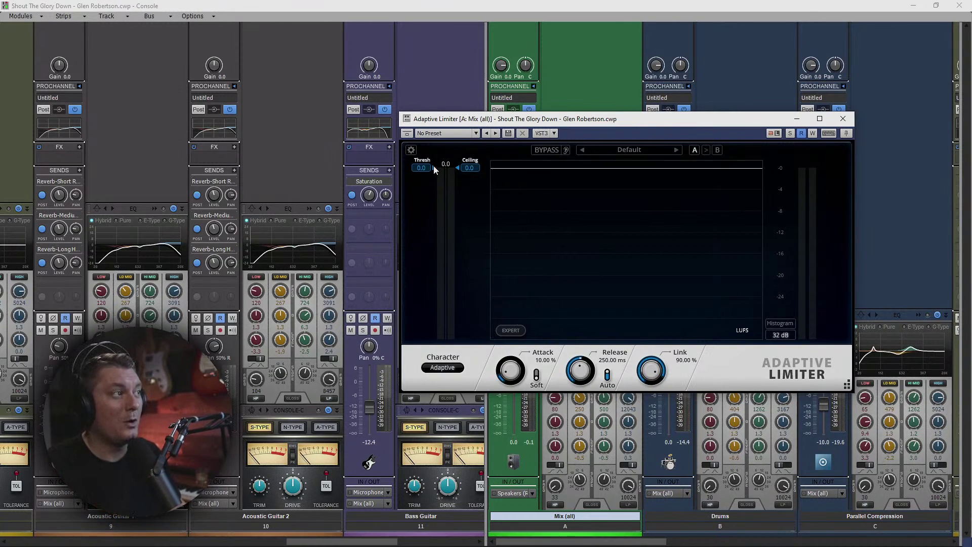
Step: Set the Adaptive Limiter's ceiling to -0.3 and, during playback, its threshold to -9.6, and close the plug-in
{"action": "left_click_drag", "start_coordinate": [435, 169], "coordinate": [432, 172]}
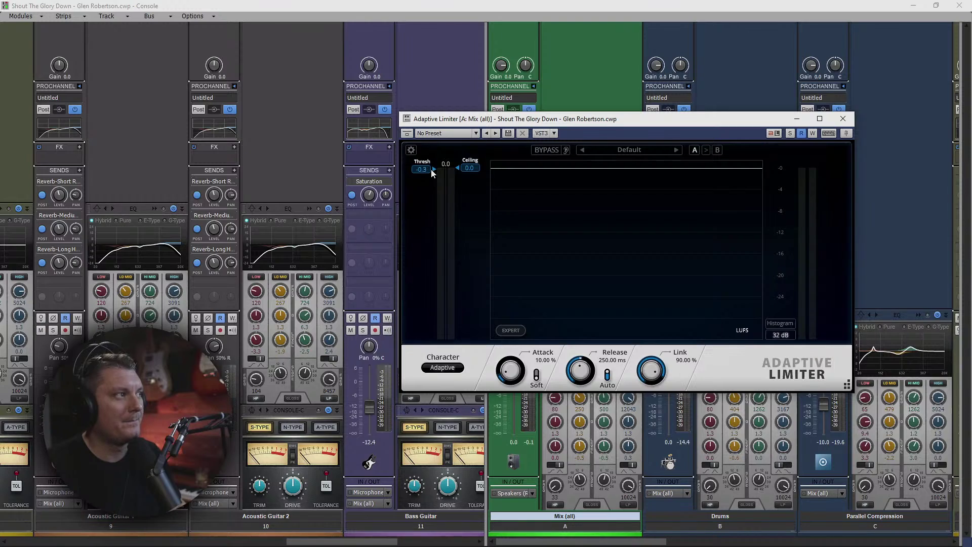
{"action": "left_click_drag", "start_coordinate": [475, 171], "coordinate": [477, 172]}
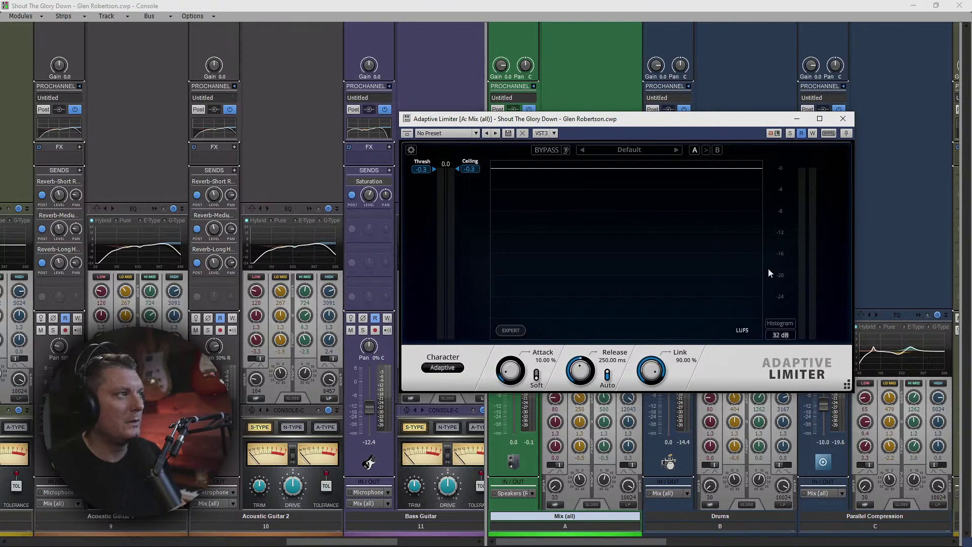
{"action": "key", "text": "space"}
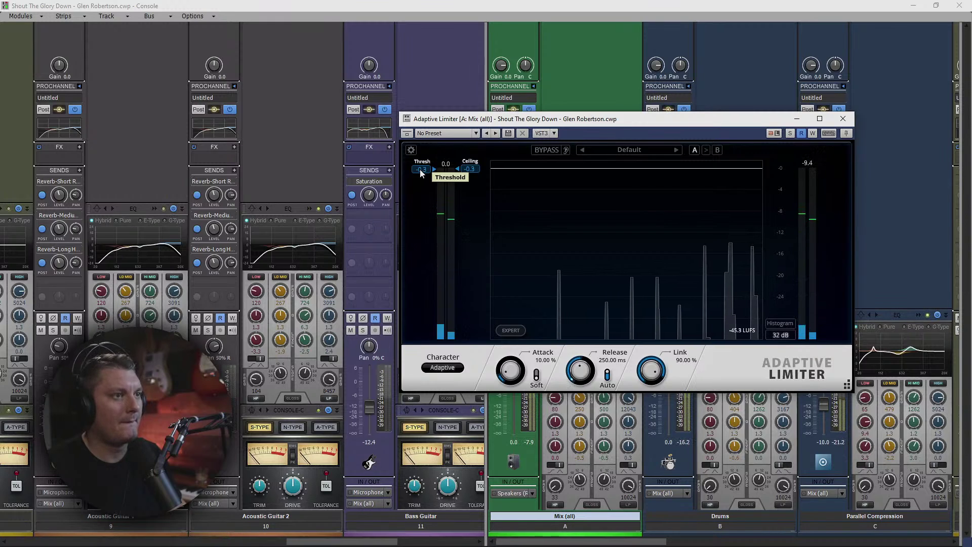
{"action": "left_click_drag", "start_coordinate": [420, 172], "coordinate": [425, 223]}
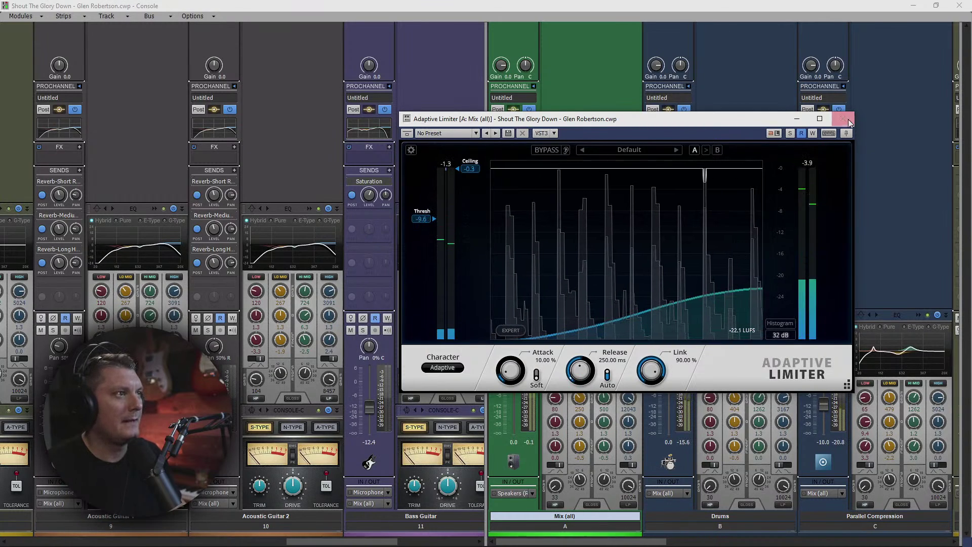
{"action": "left_click", "coordinate": [848, 121]}
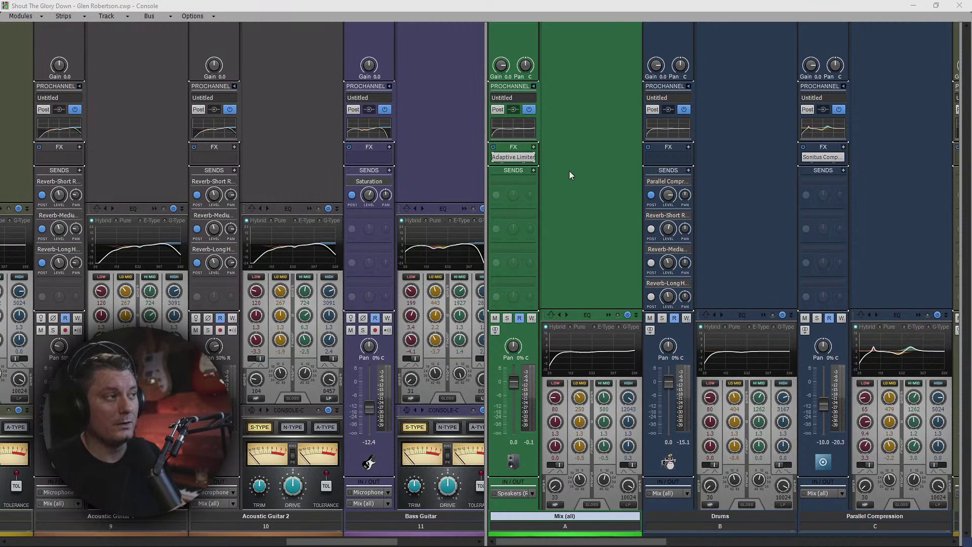
Step: Reopen the Mix (all) bus's Adaptive Limiter to examine its Character options and version information, and close it
{"action": "double_click", "coordinate": [508, 158]}
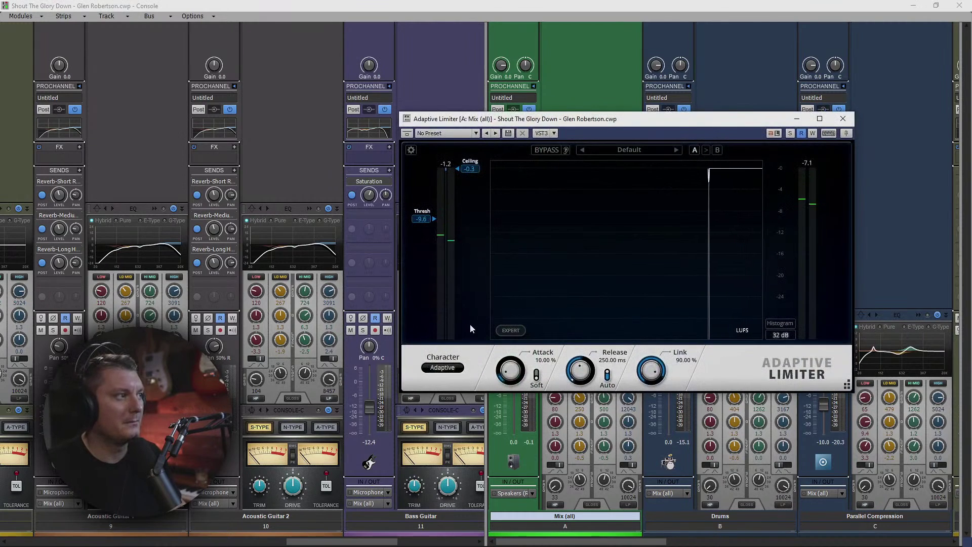
{"action": "left_click", "coordinate": [447, 367]}
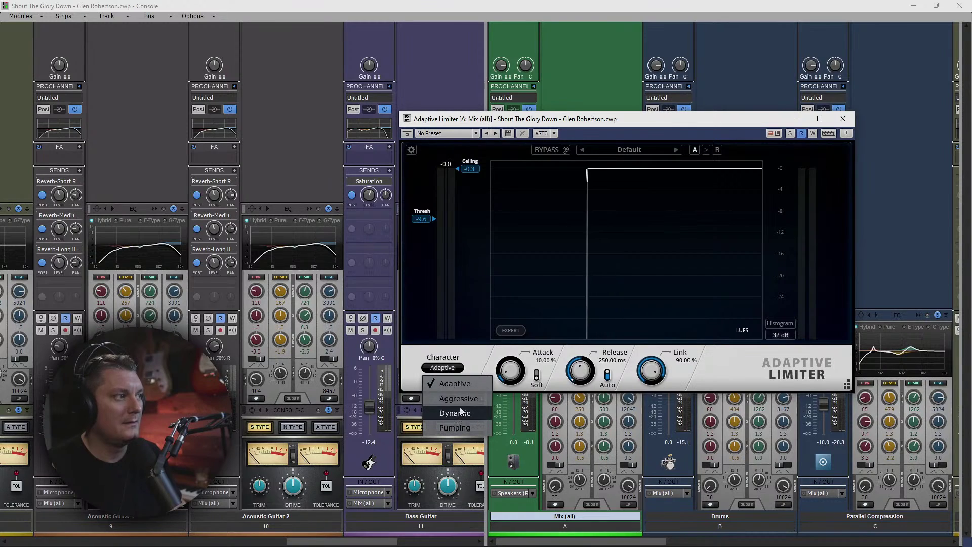
{"action": "left_click", "coordinate": [812, 360]}
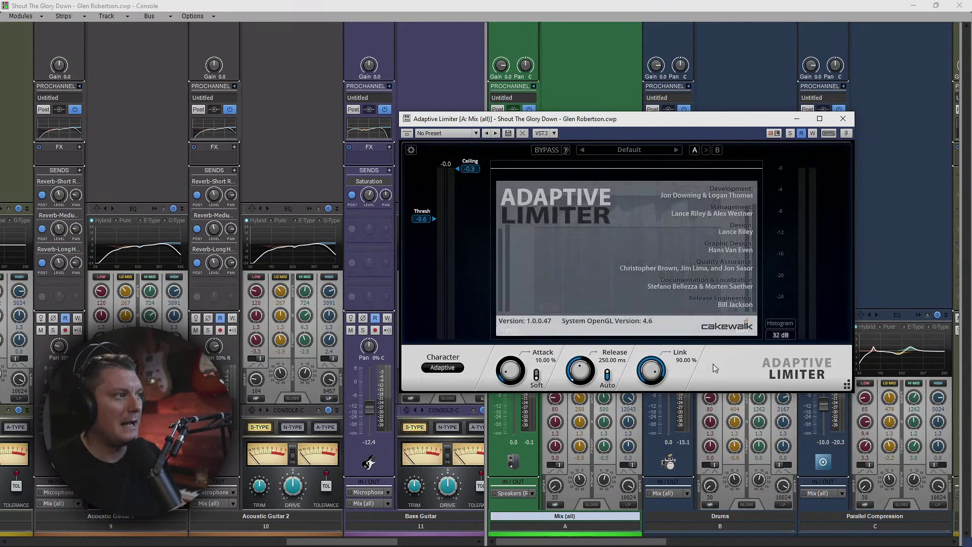
{"action": "left_click", "coordinate": [829, 215]}
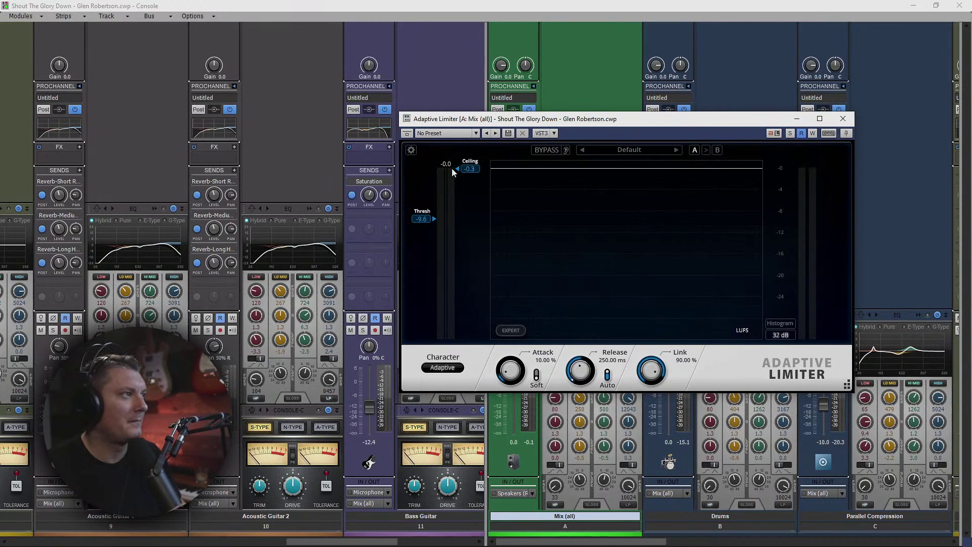
{"action": "left_click", "coordinate": [843, 119]}
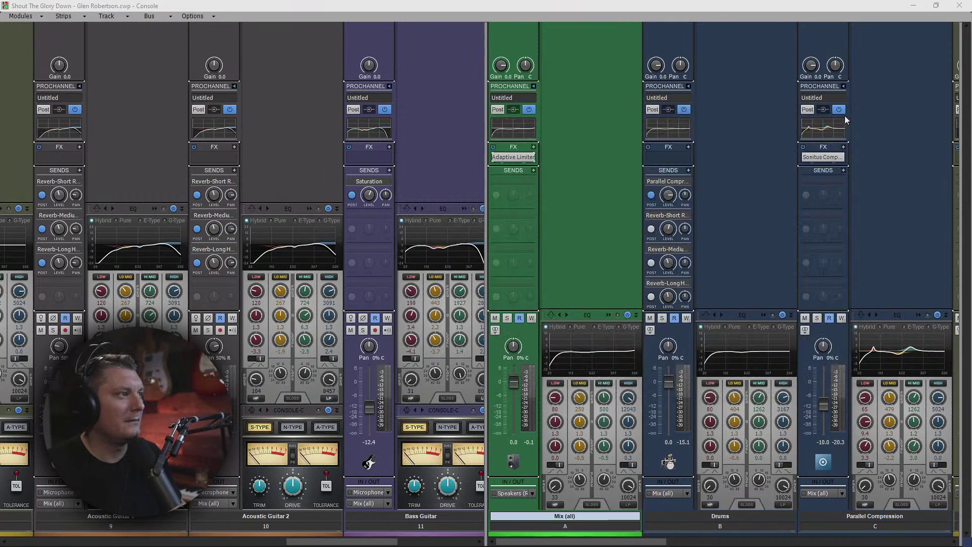
Step: Change the audio effects plug-in layout to Sort by Manufacturer from the Drums bus's FX rack
{"action": "right_click", "coordinate": [687, 157]}
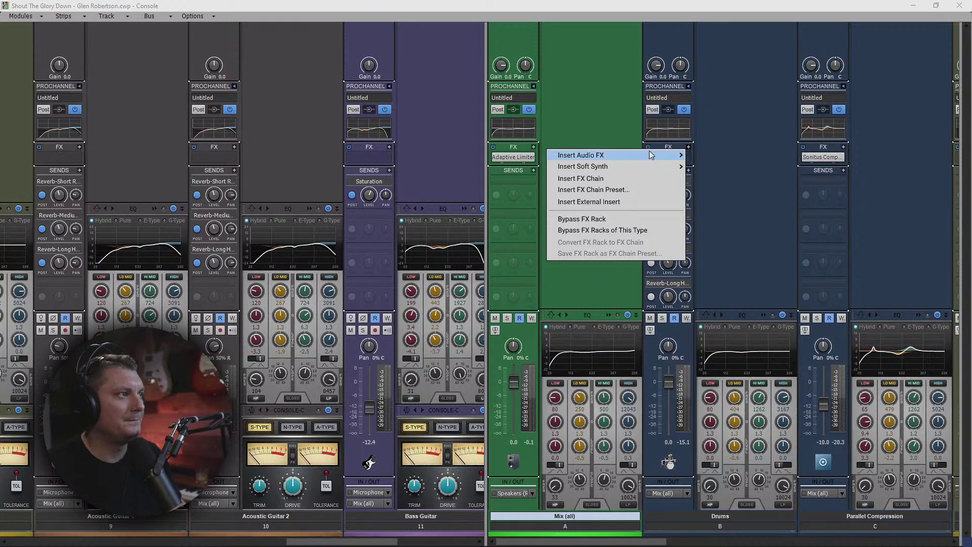
{"action": "mouse_move", "coordinate": [652, 155]}
{"action": "mouse_move", "coordinate": [731, 259]}
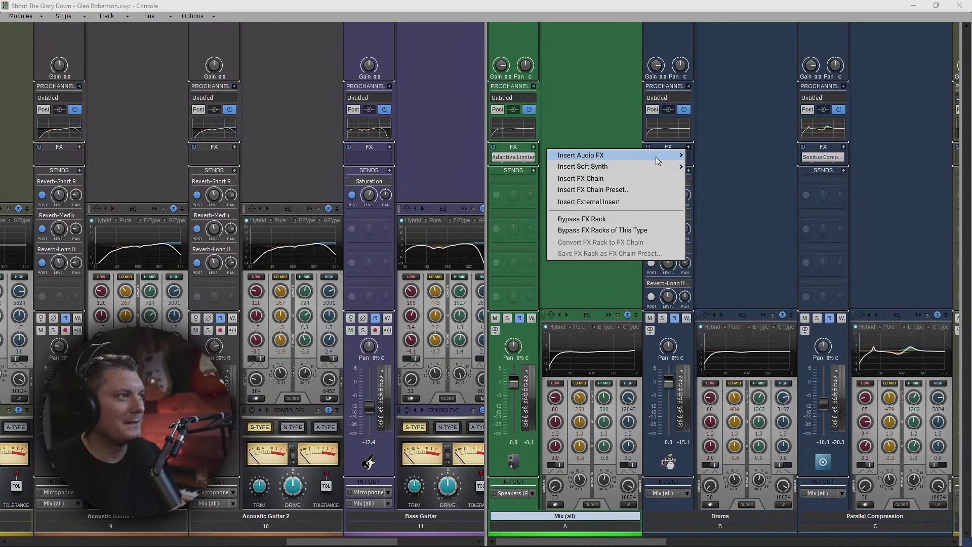
{"action": "mouse_move", "coordinate": [718, 156]}
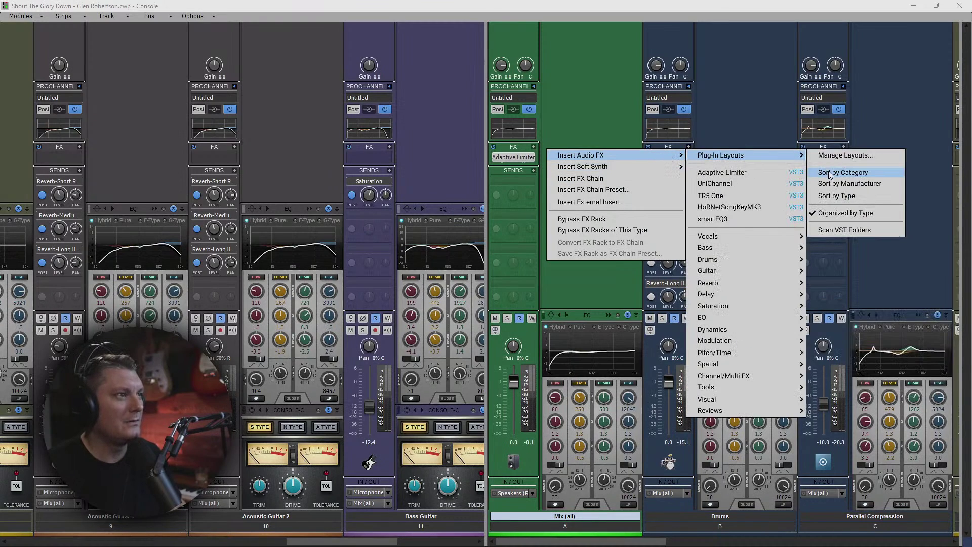
{"action": "left_click", "coordinate": [839, 182]}
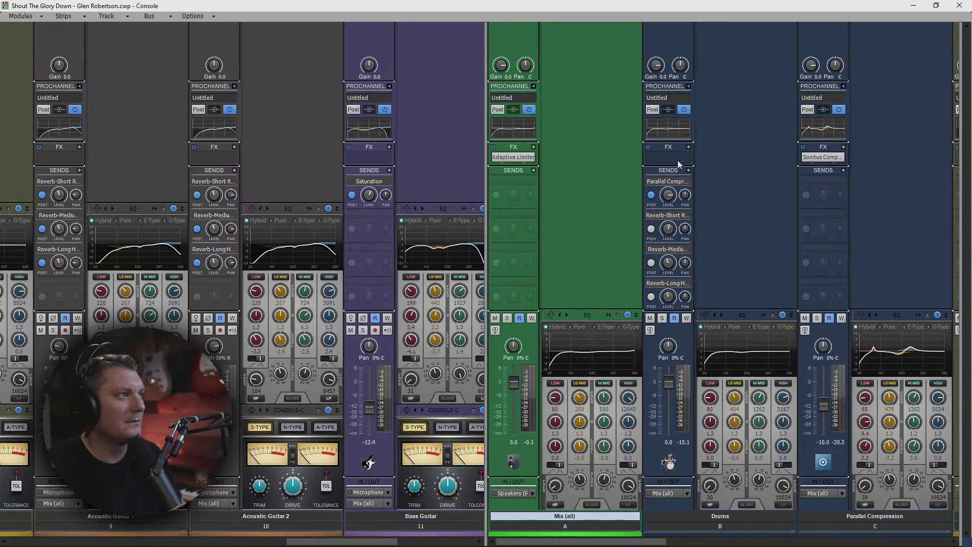
Step: Insert Cakewalk's PX-64 Percussion Strip into the Drums bus's FX rack and move its window clear of the Drums fader
{"action": "left_click", "coordinate": [689, 148]}
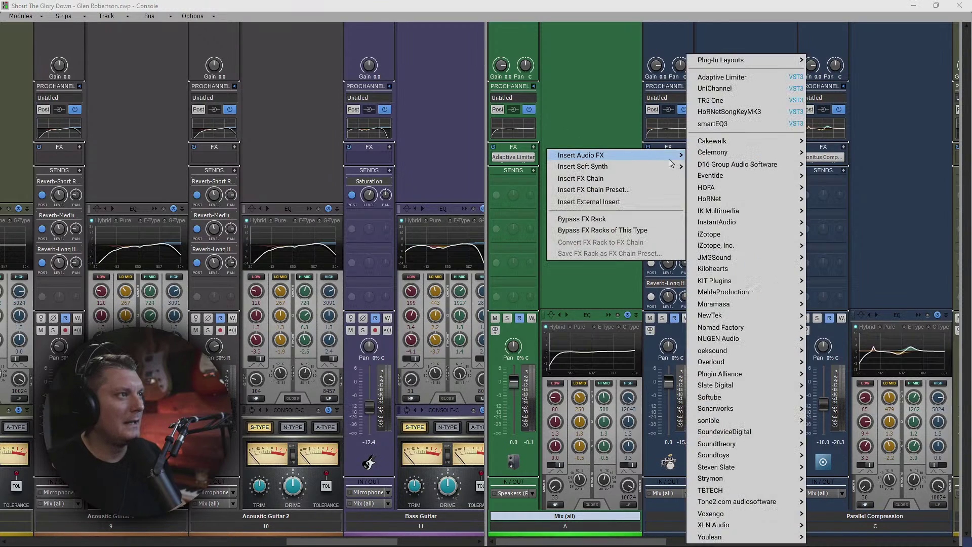
{"action": "mouse_move", "coordinate": [732, 147]}
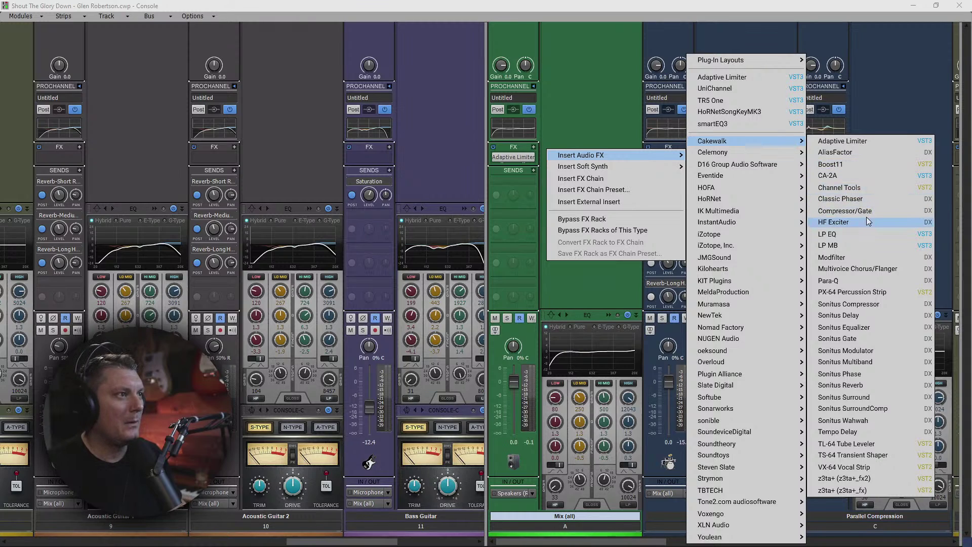
{"action": "left_click", "coordinate": [866, 299]}
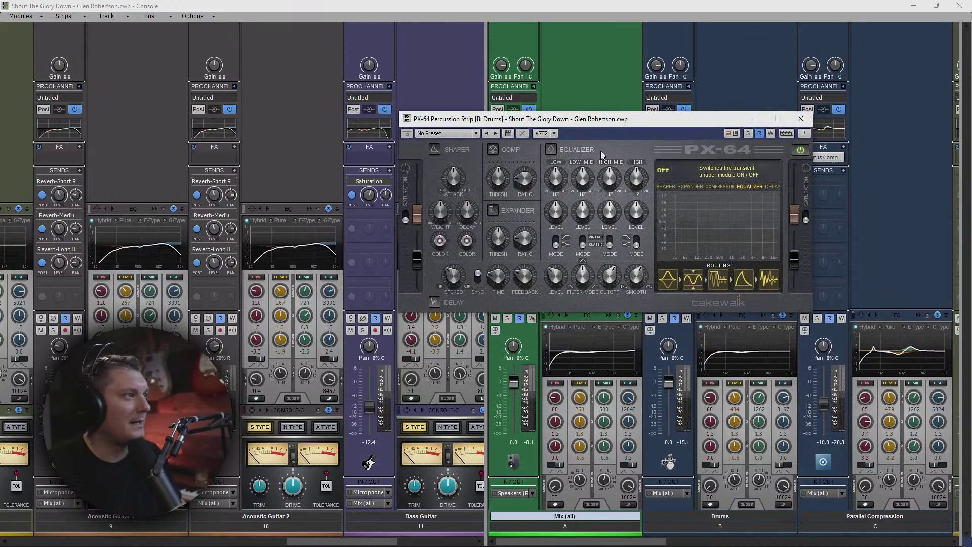
{"action": "left_click_drag", "start_coordinate": [633, 126], "coordinate": [740, 157]}
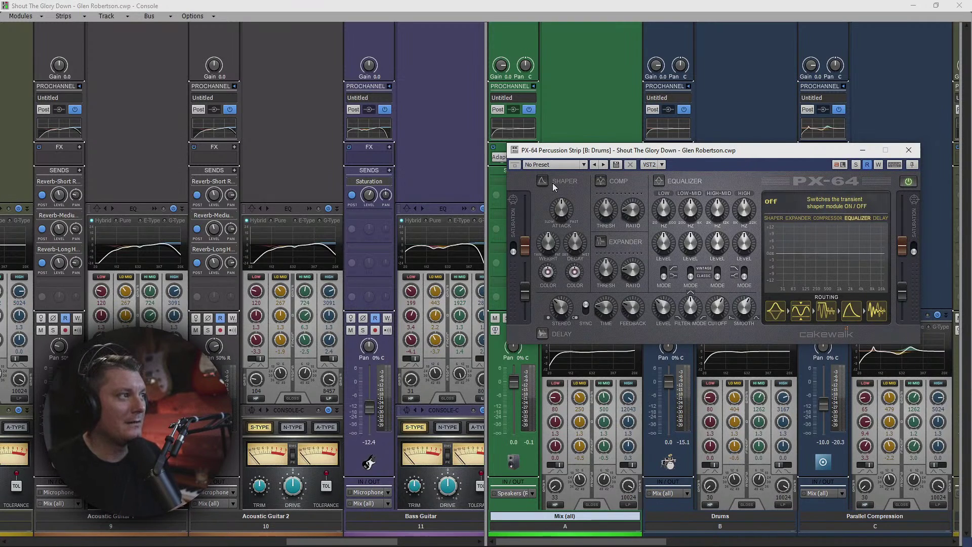
{"action": "left_click_drag", "start_coordinate": [706, 150], "coordinate": [718, 127]}
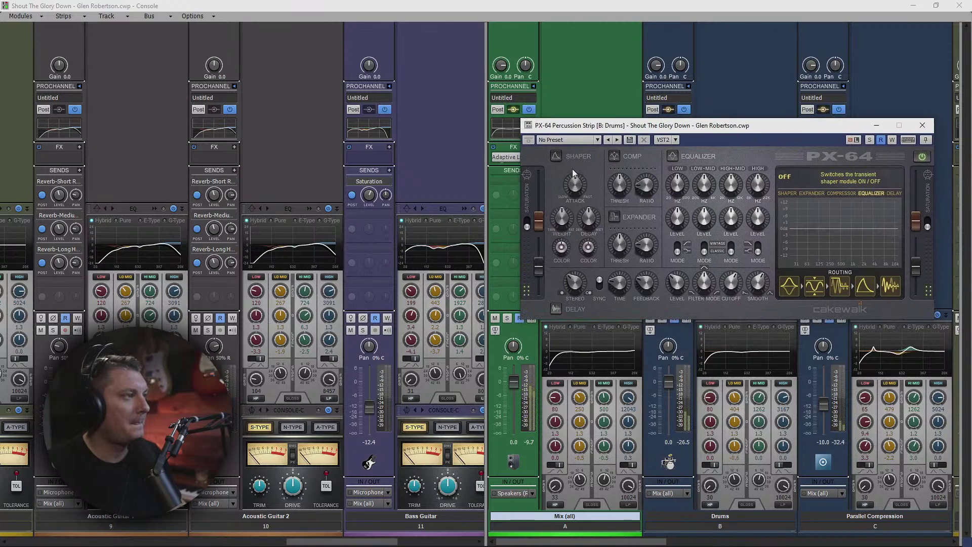
Step: Enable input and output saturation in the PX-64 and set both amounts to 20.0%
{"action": "left_click", "coordinate": [529, 225]}
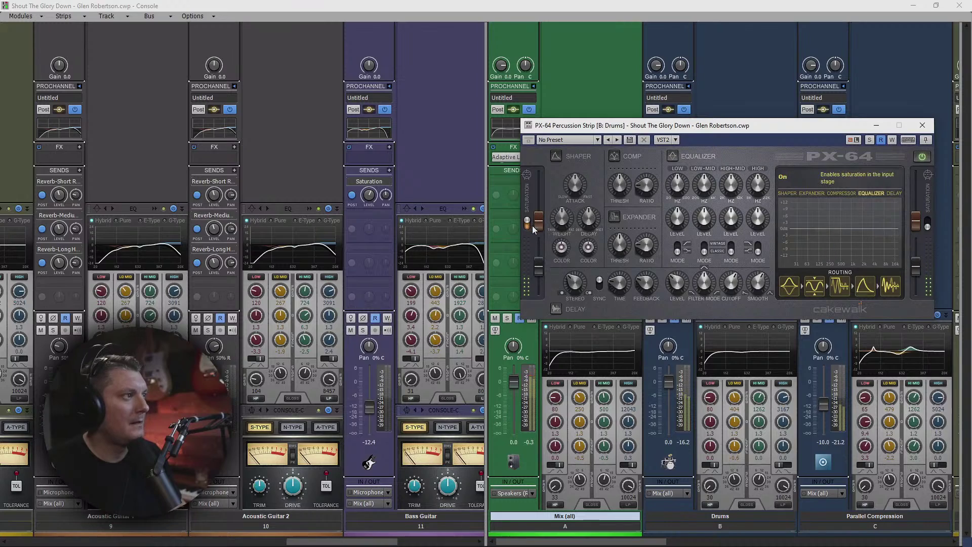
{"action": "left_click_drag", "start_coordinate": [538, 221], "coordinate": [538, 214]}
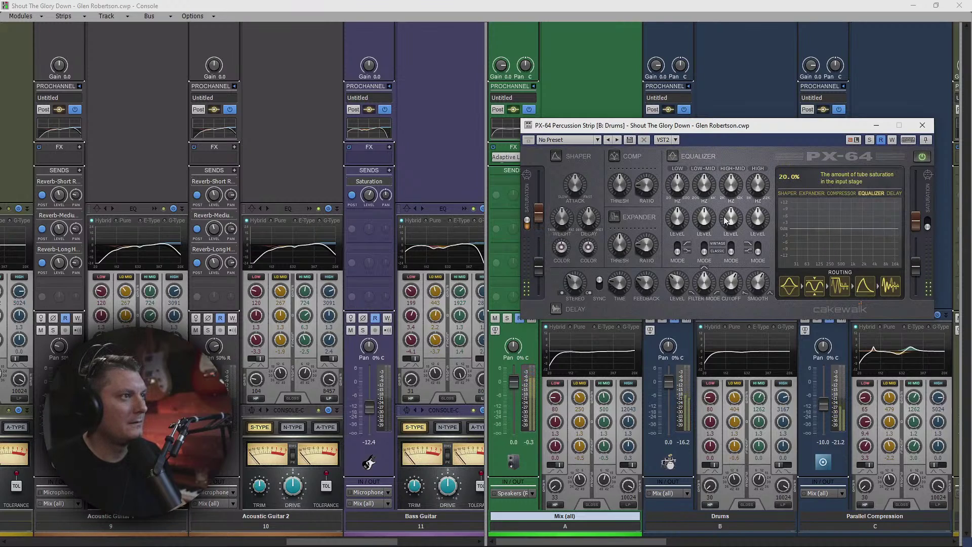
{"action": "left_click", "coordinate": [923, 222]}
{"action": "left_click_drag", "start_coordinate": [915, 223], "coordinate": [915, 213]}
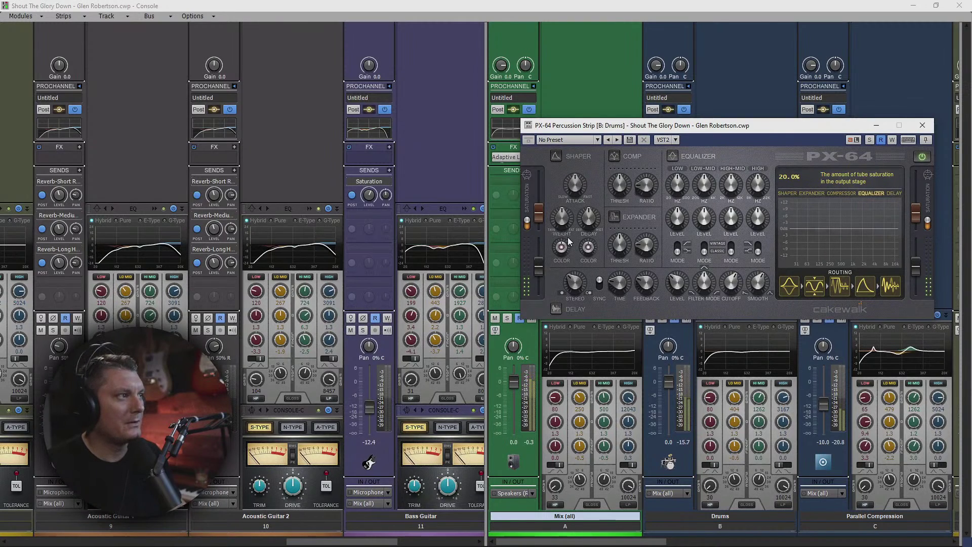
Step: Turn on the PX-64's transient shaper, set the attack to 110.2%, and try different weight and color settings, with the tail color at -19.0
{"action": "left_click", "coordinate": [559, 156]}
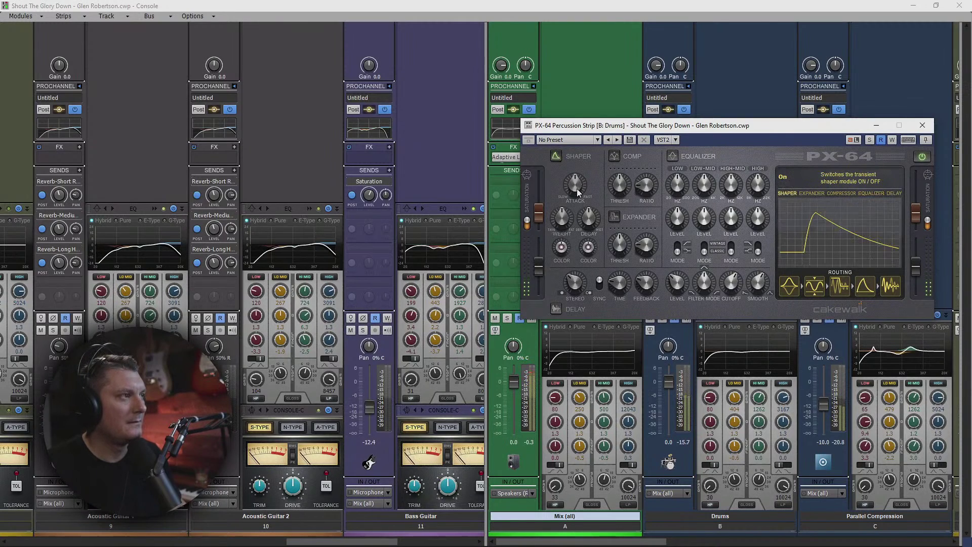
{"action": "mouse_move", "coordinate": [574, 189]}
{"action": "left_mouse_down"}
{"action": "mouse_move", "coordinate": [575, 220]}
{"action": "mouse_move", "coordinate": [567, 160]}
{"action": "mouse_move", "coordinate": [572, 185]}
{"action": "left_mouse_up"}
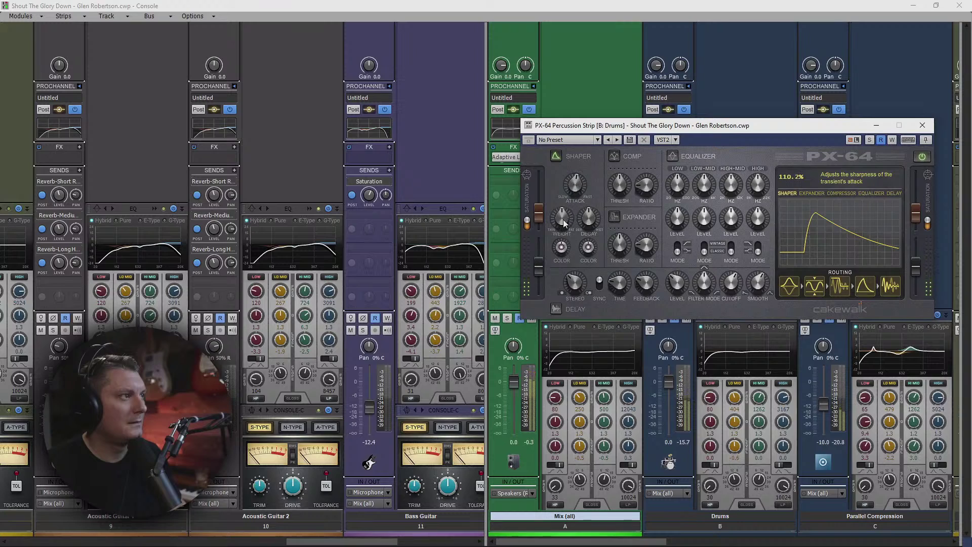
{"action": "left_click_drag", "start_coordinate": [564, 223], "coordinate": [562, 211]}
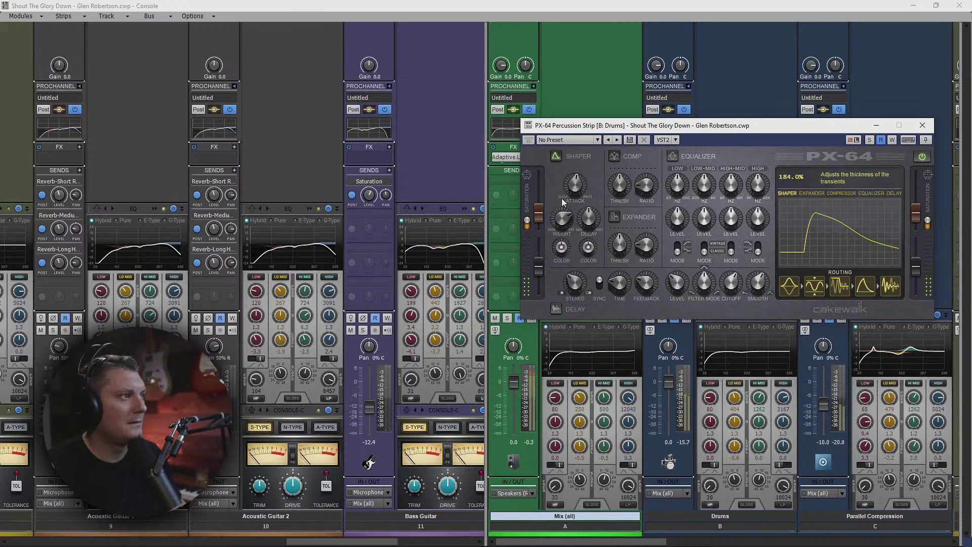
{"action": "left_click_drag", "start_coordinate": [562, 205], "coordinate": [561, 259]}
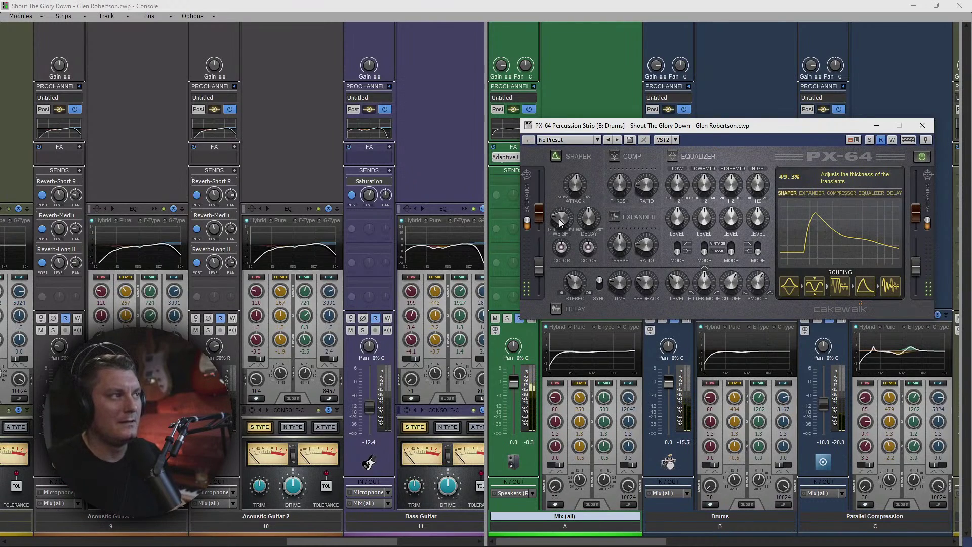
{"action": "left_click_drag", "start_coordinate": [560, 223], "coordinate": [555, 187]}
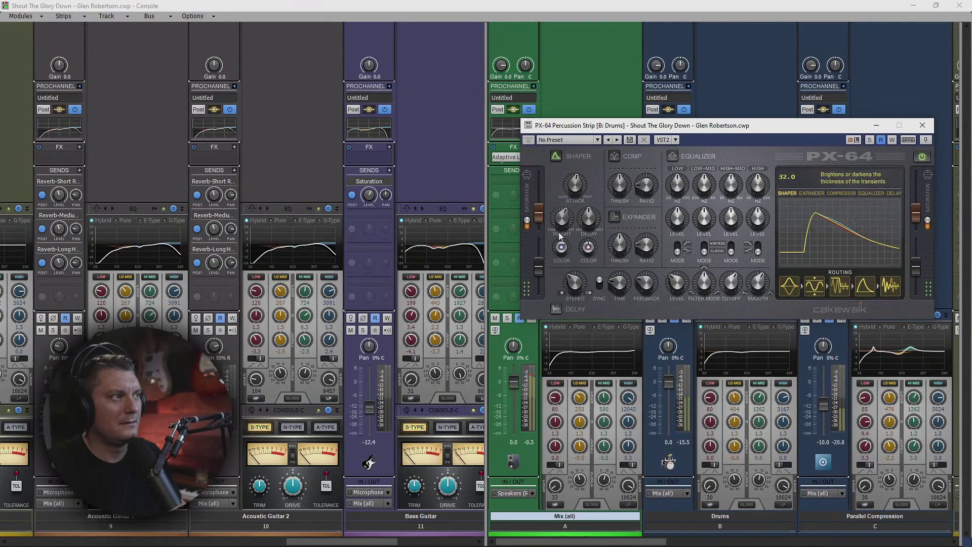
{"action": "left_click_drag", "start_coordinate": [560, 231], "coordinate": [570, 281]}
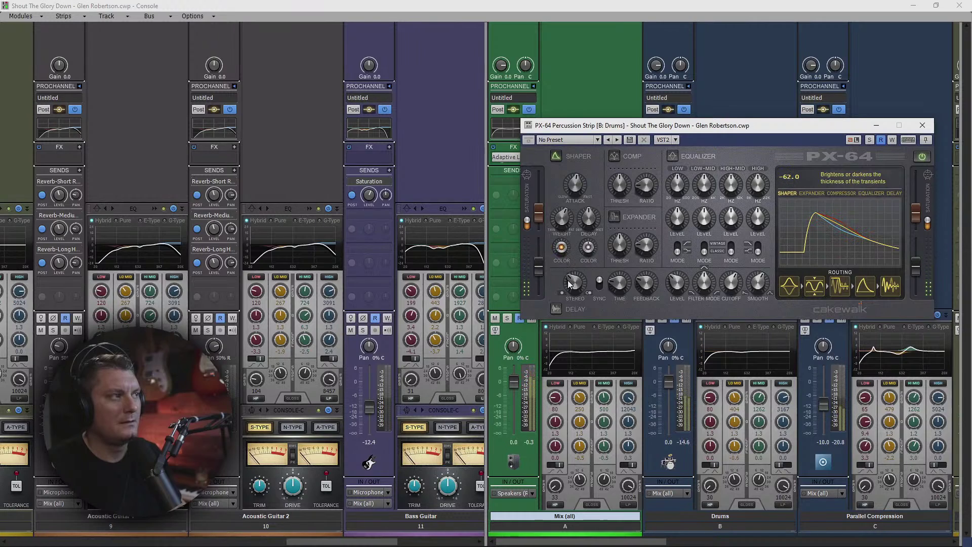
{"action": "left_click_drag", "start_coordinate": [566, 281], "coordinate": [587, 256]}
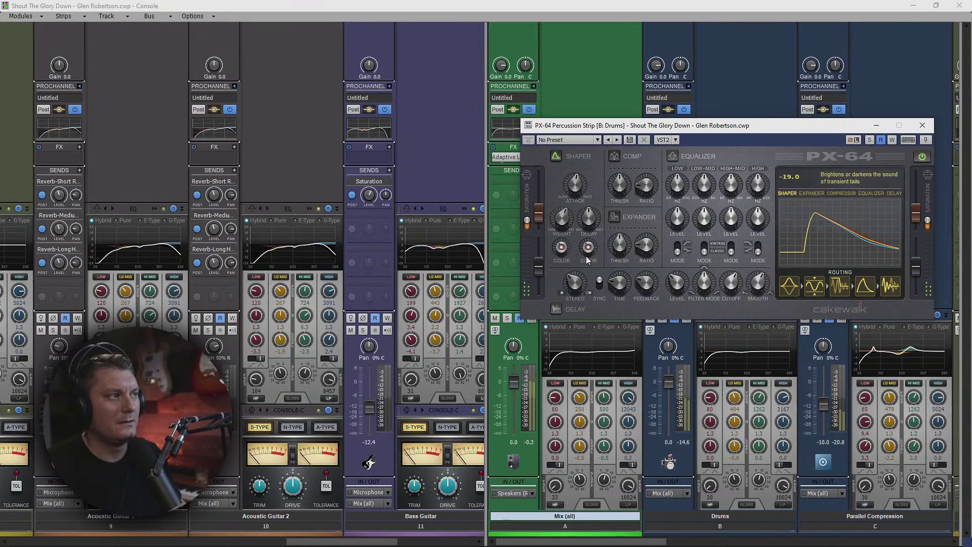
Step: Turn on the PX-64's compressor module and set its threshold to -21.9 dB
{"action": "left_click", "coordinate": [620, 158]}
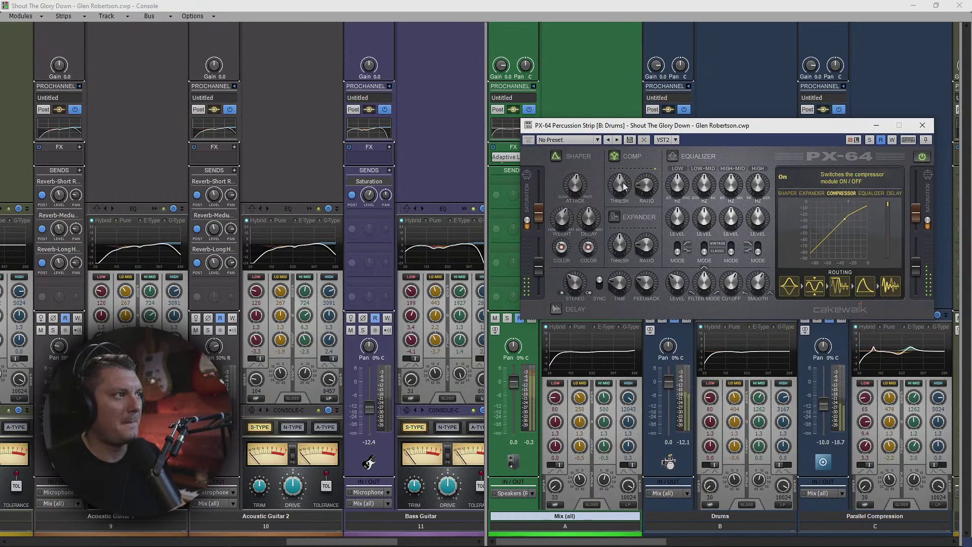
{"action": "mouse_move", "coordinate": [645, 194]}
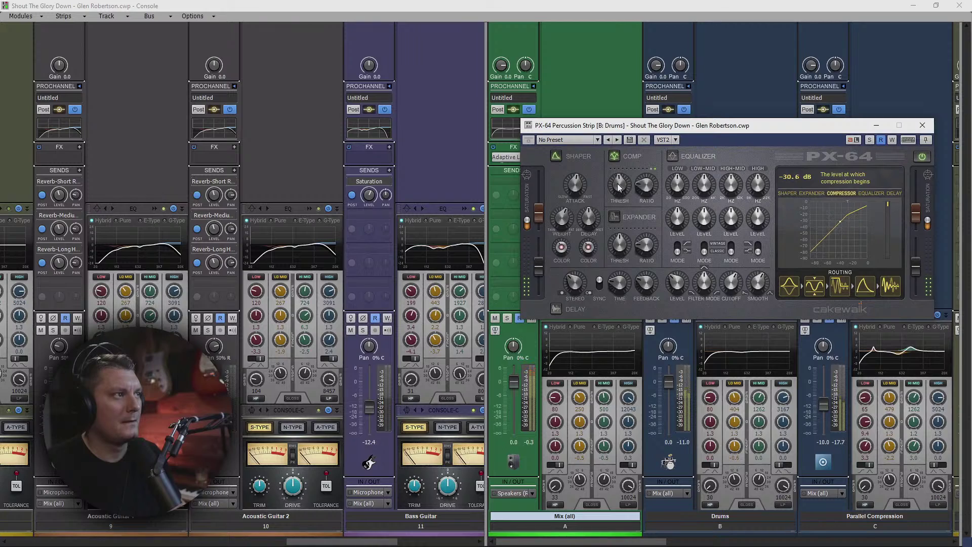
{"action": "left_click_drag", "start_coordinate": [618, 184], "coordinate": [619, 169]}
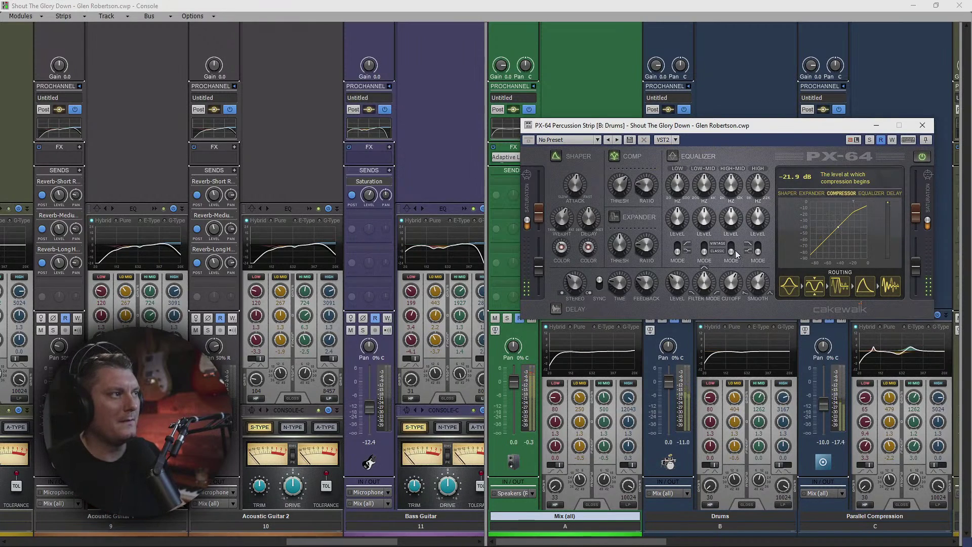
Step: Compare the drums with the PX-64 switched off and on, leave it on, and close the plug-in
{"action": "left_click", "coordinate": [925, 157]}
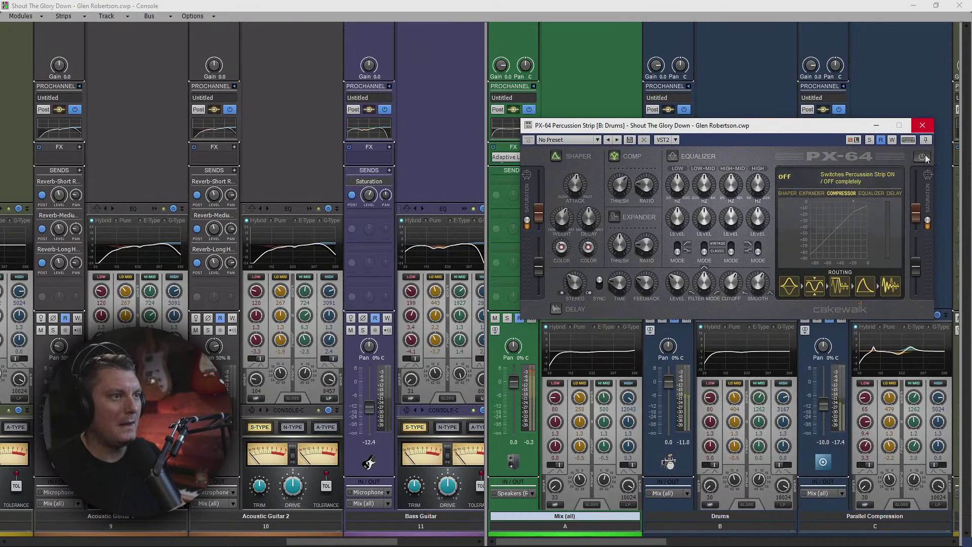
{"action": "left_click", "coordinate": [924, 157]}
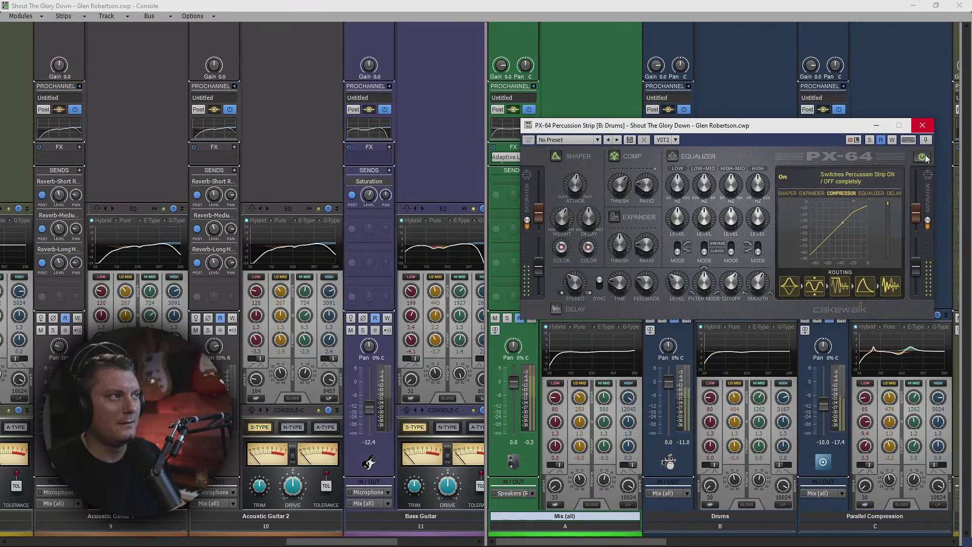
{"action": "left_click", "coordinate": [922, 125]}
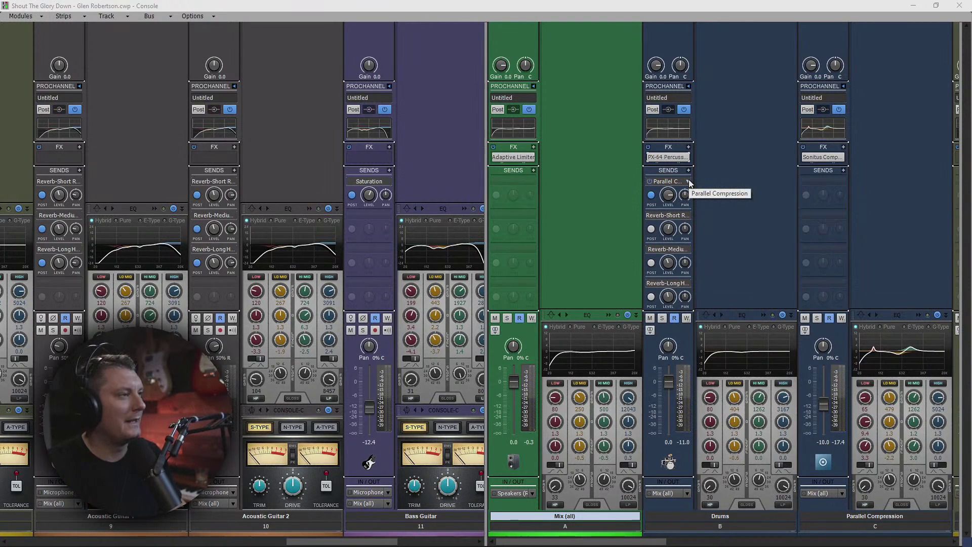
Step: Delete the Reverb-Short Room, Reverb-Medium Plate and Reverb-Long Hall sends from the Drums bus
{"action": "left_click", "coordinate": [687, 215]}
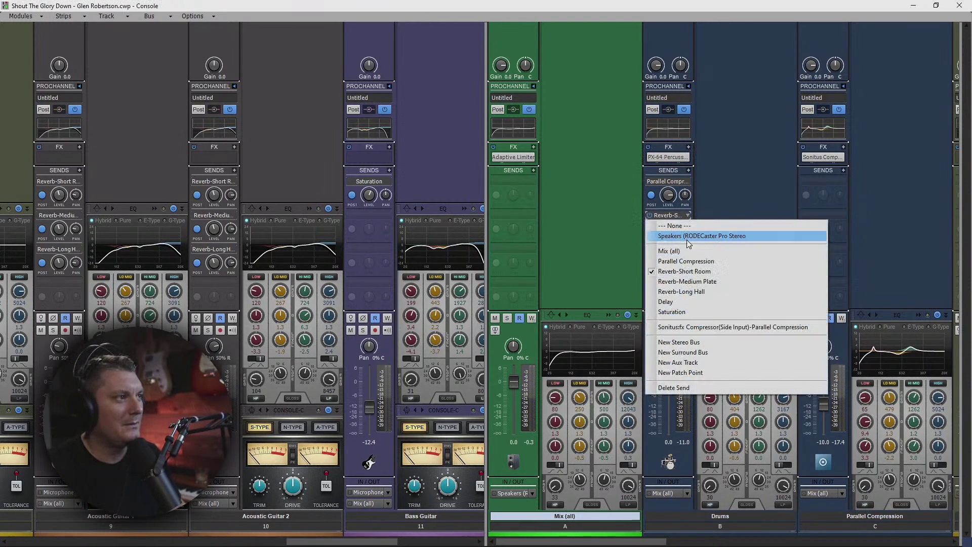
{"action": "left_click", "coordinate": [687, 282]}
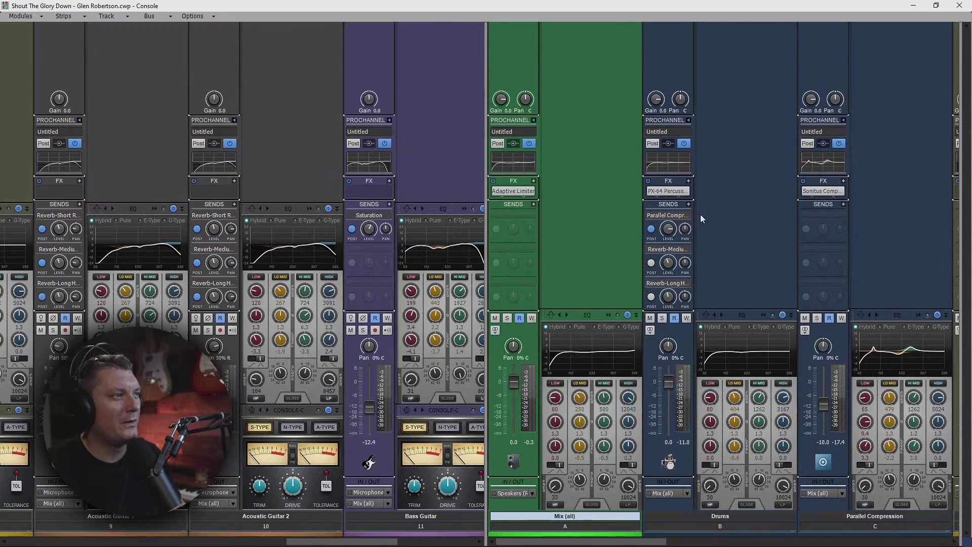
{"action": "left_click", "coordinate": [689, 249]}
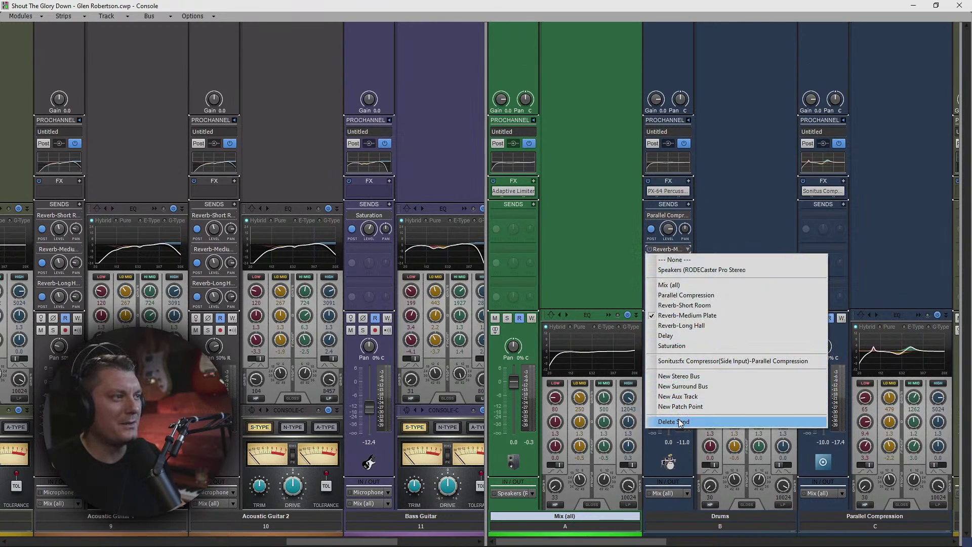
{"action": "left_click", "coordinate": [679, 422]}
{"action": "left_click", "coordinate": [687, 251]}
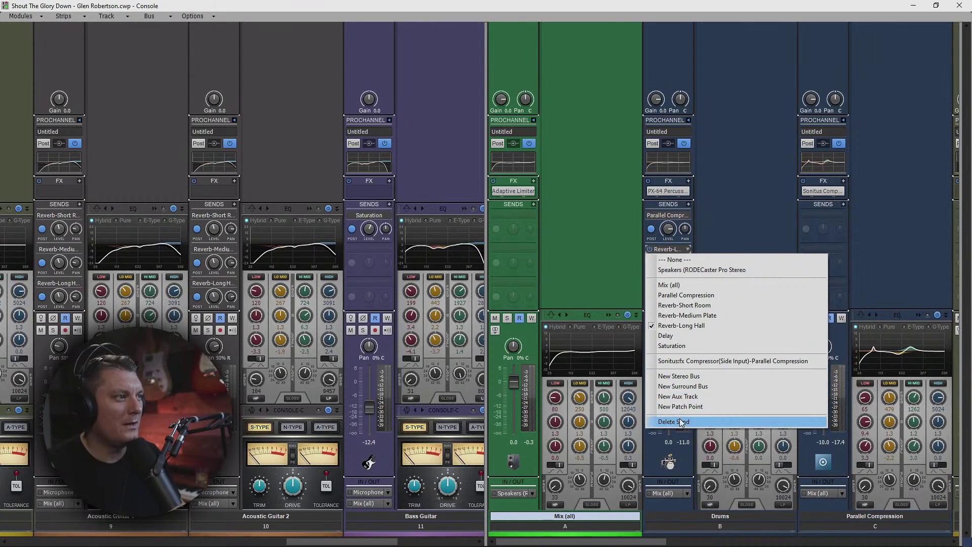
{"action": "left_click", "coordinate": [676, 478]}
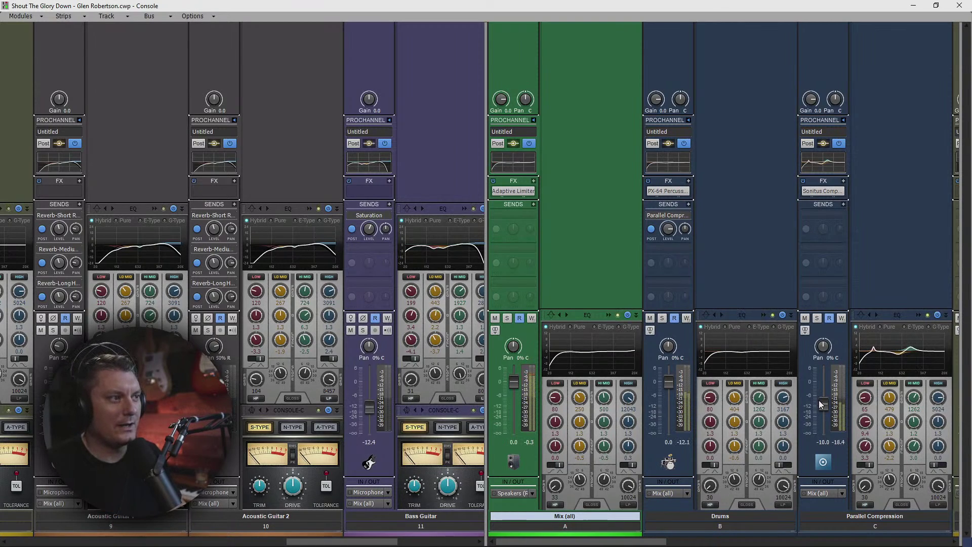
Step: With the Parallel Compression fader fully down, set its Sonitus compressor's threshold to -53.2 dB, and bring the fader up to -8.4
{"action": "left_click_drag", "start_coordinate": [824, 405], "coordinate": [823, 435]}
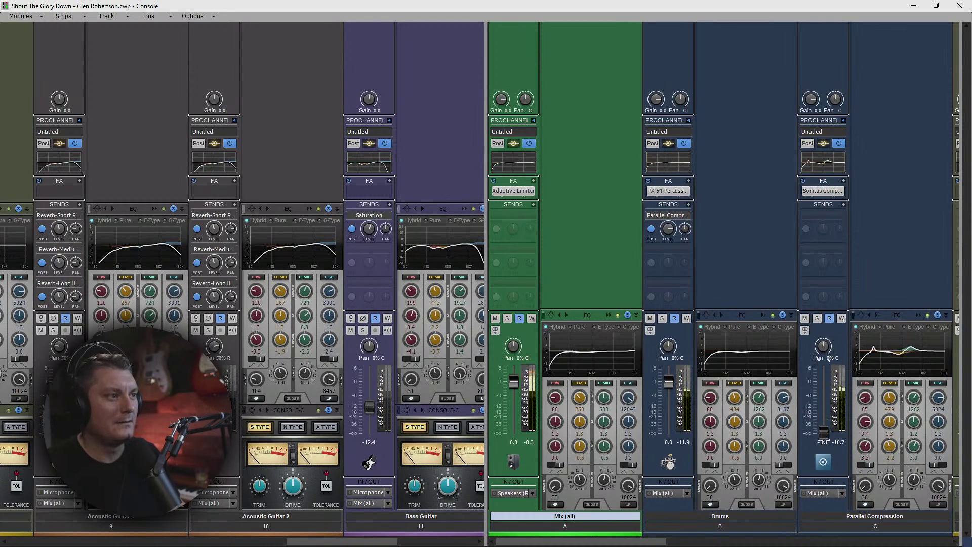
{"action": "double_click", "coordinate": [823, 191]}
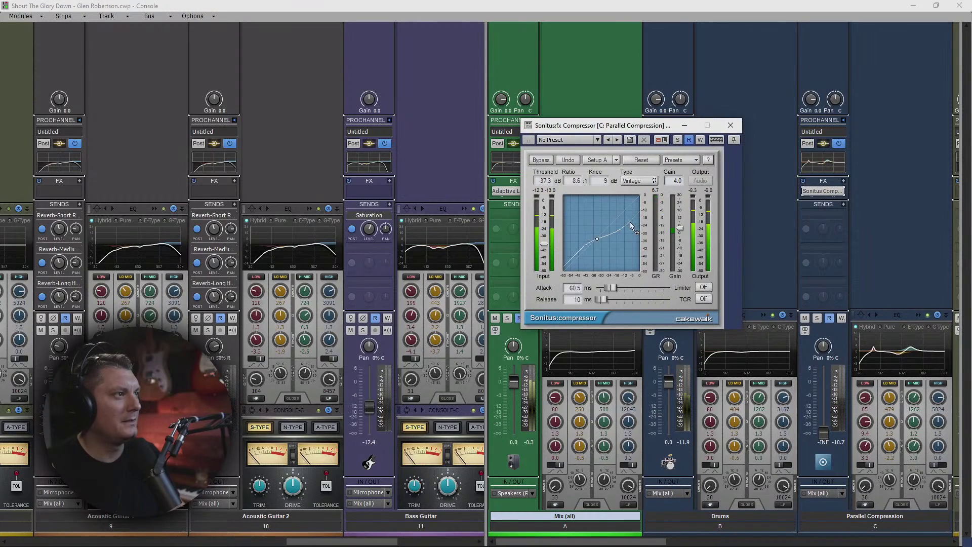
{"action": "left_click_drag", "start_coordinate": [544, 243], "coordinate": [543, 262]}
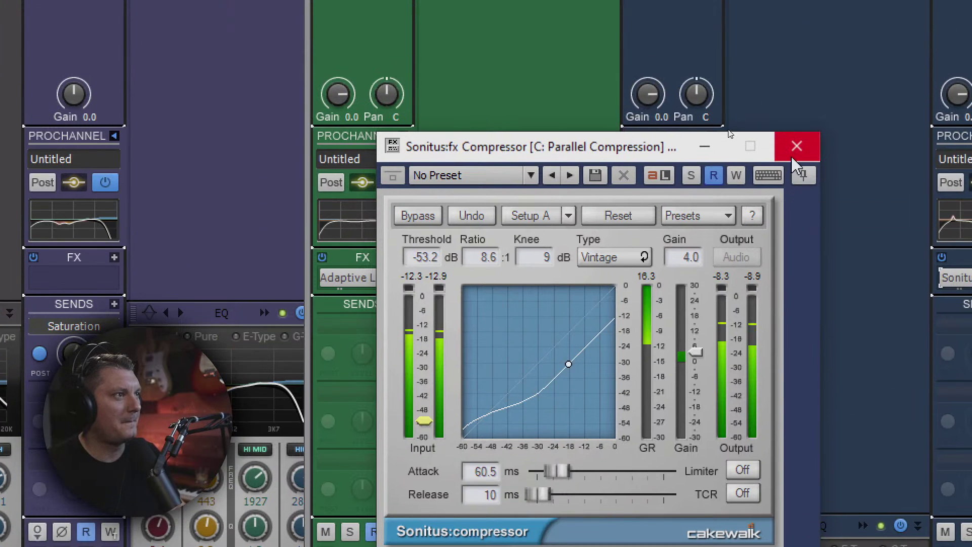
{"action": "left_click", "coordinate": [802, 30]}
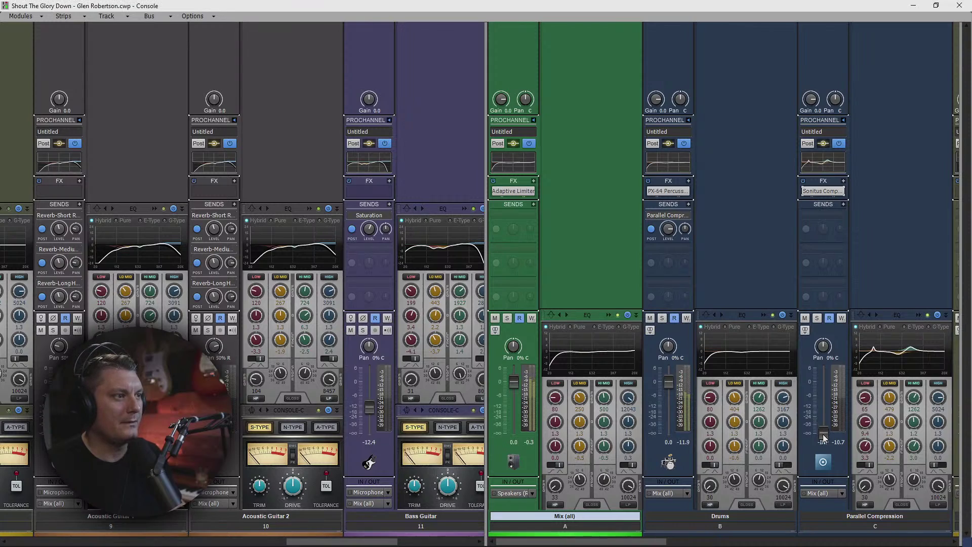
{"action": "left_click_drag", "start_coordinate": [823, 433], "coordinate": [823, 401]}
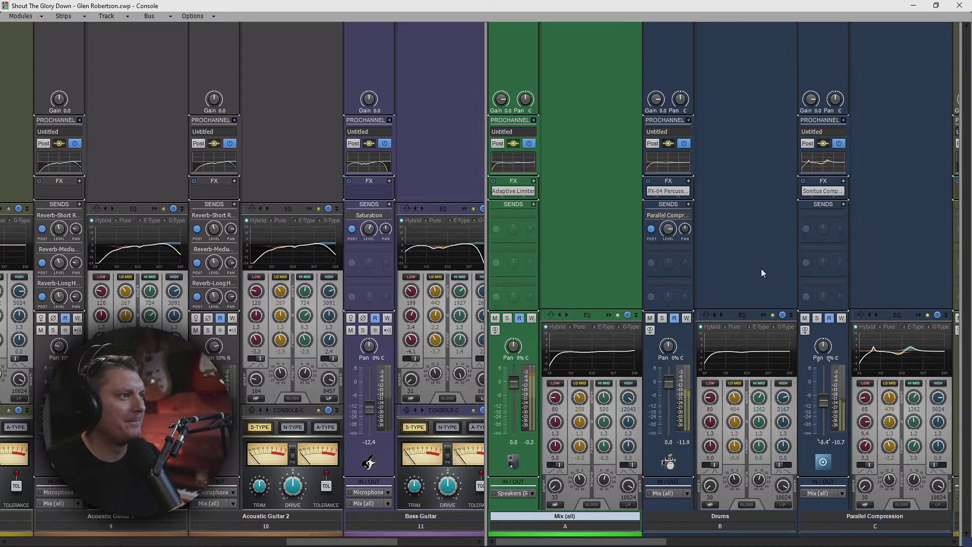
Step: Add a Tape Emulator module to the Drums bus, adjusting its record level, and compare the drums with it off and on
{"action": "right_click", "coordinate": [737, 235]}
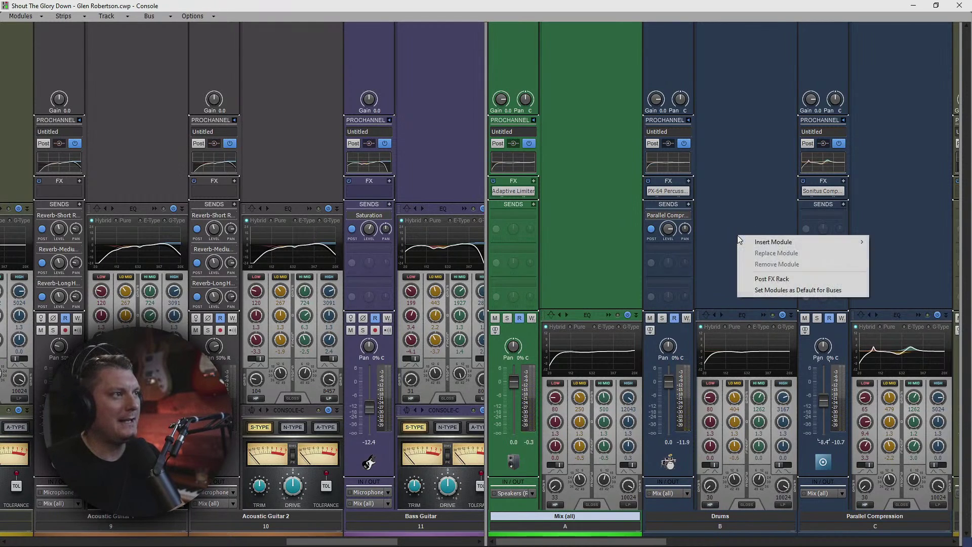
{"action": "mouse_move", "coordinate": [792, 240]}
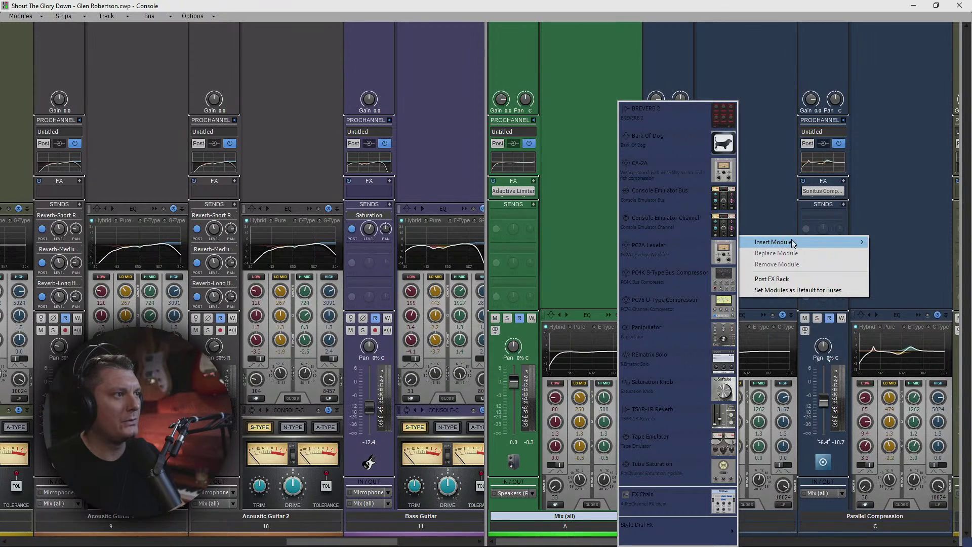
{"action": "left_click", "coordinate": [681, 442]}
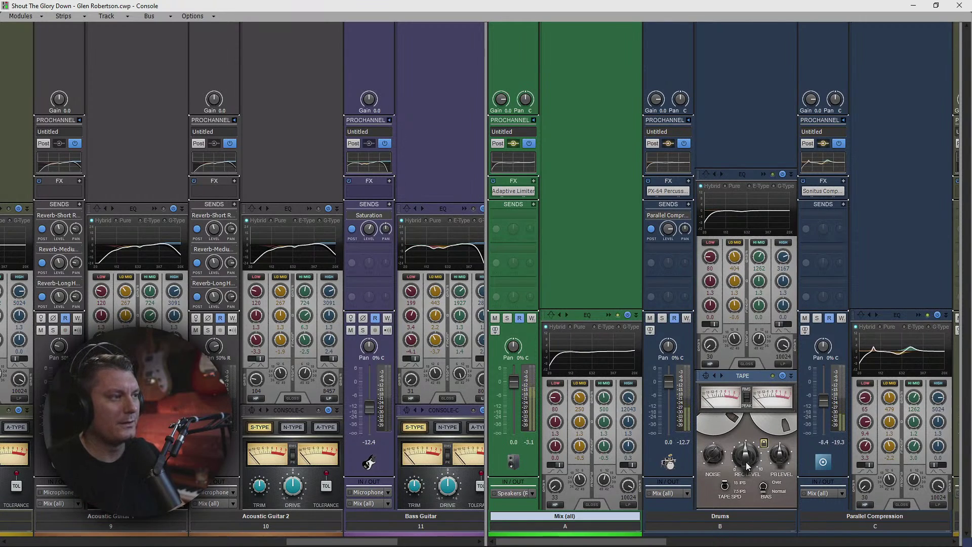
{"action": "left_click_drag", "start_coordinate": [745, 461], "coordinate": [737, 451]}
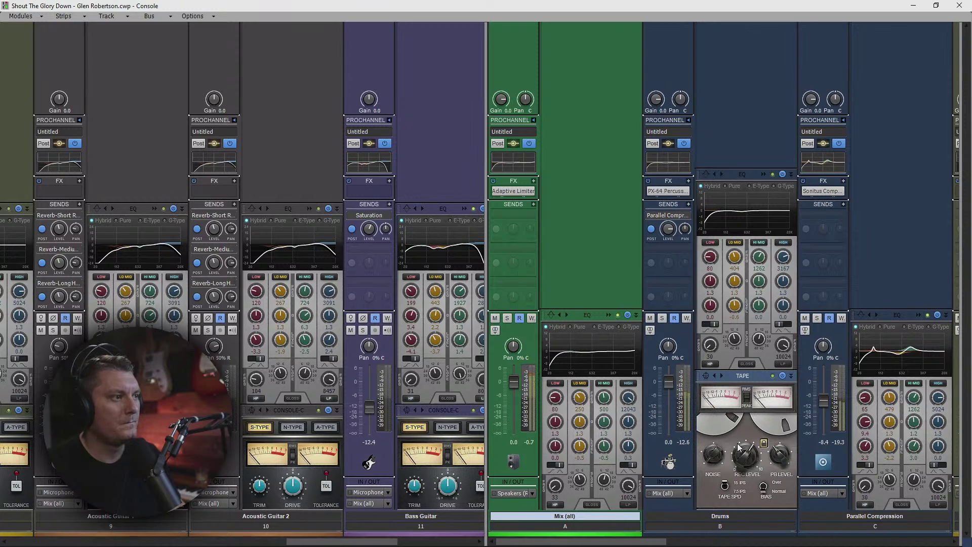
{"action": "left_click", "coordinate": [783, 375]}
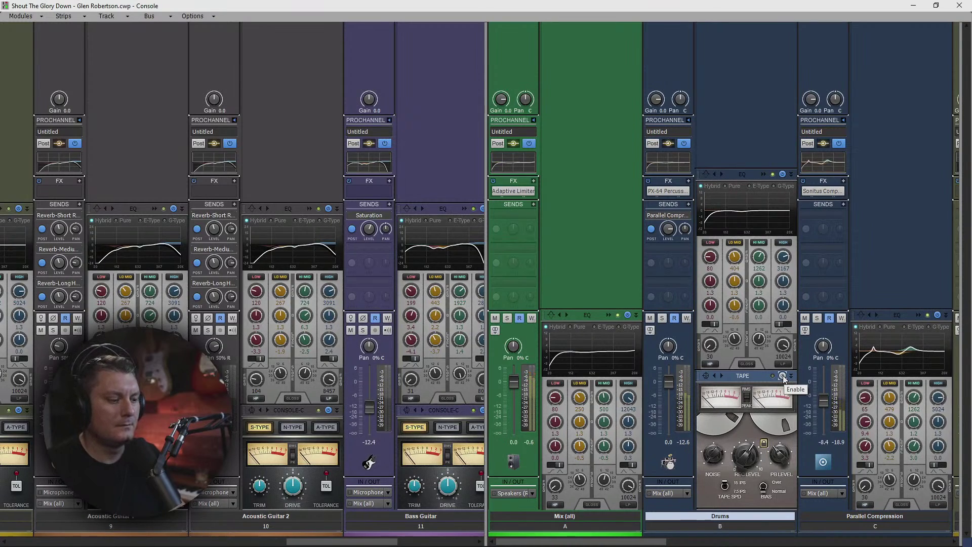
{"action": "left_click", "coordinate": [783, 377]}
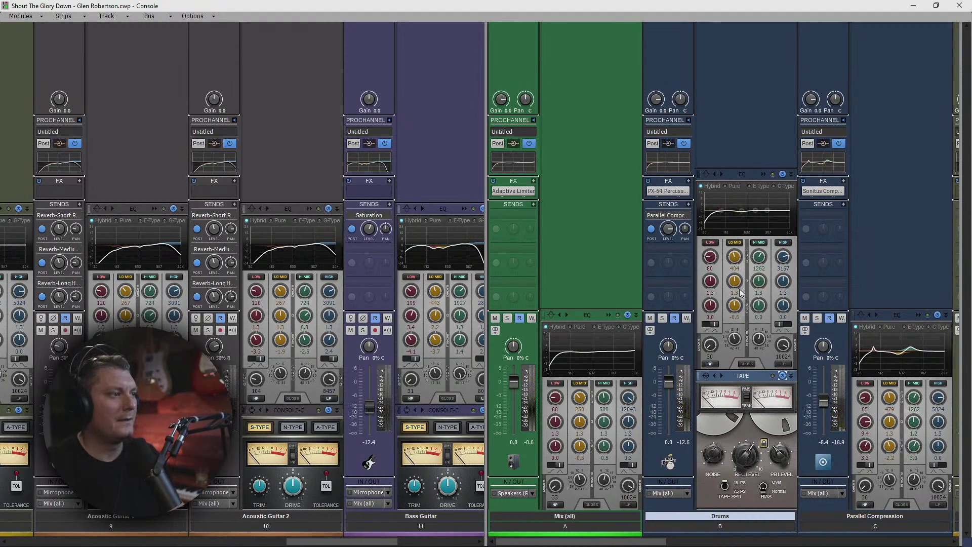
Step: Select all buses from Mix (all) through Saturation and insert a Console Emulator Bus module on them
{"action": "left_click", "coordinate": [606, 525]}
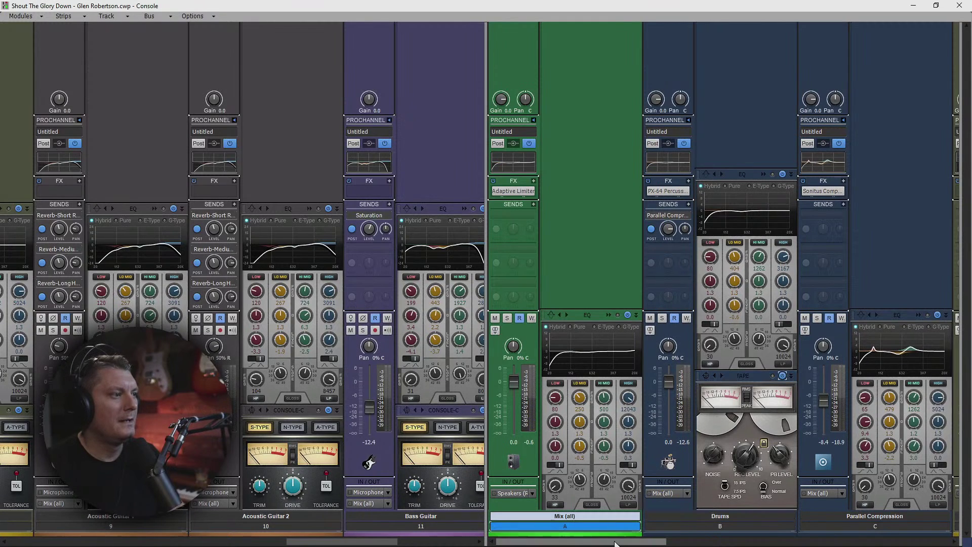
{"action": "left_click_drag", "start_coordinate": [616, 541], "coordinate": [906, 544]}
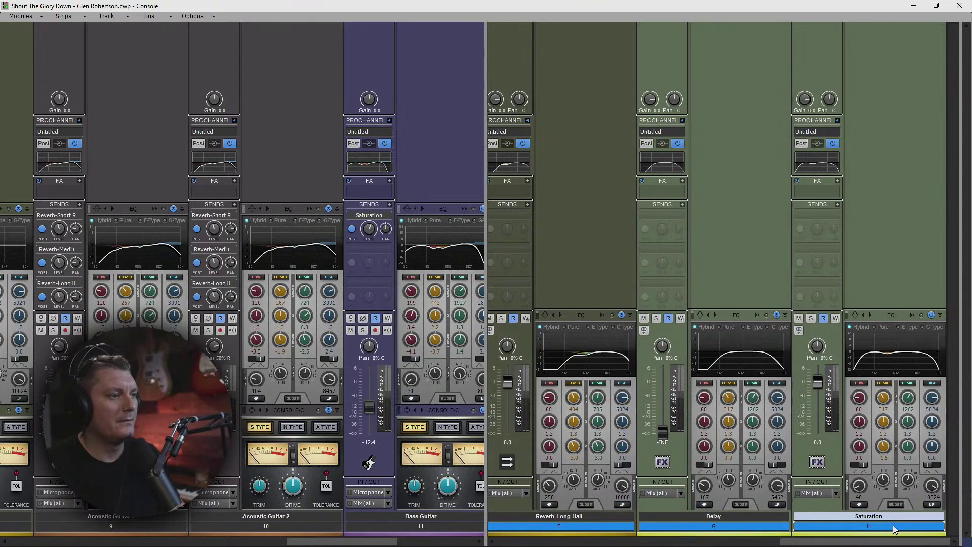
{"action": "right_click", "coordinate": [888, 282]}
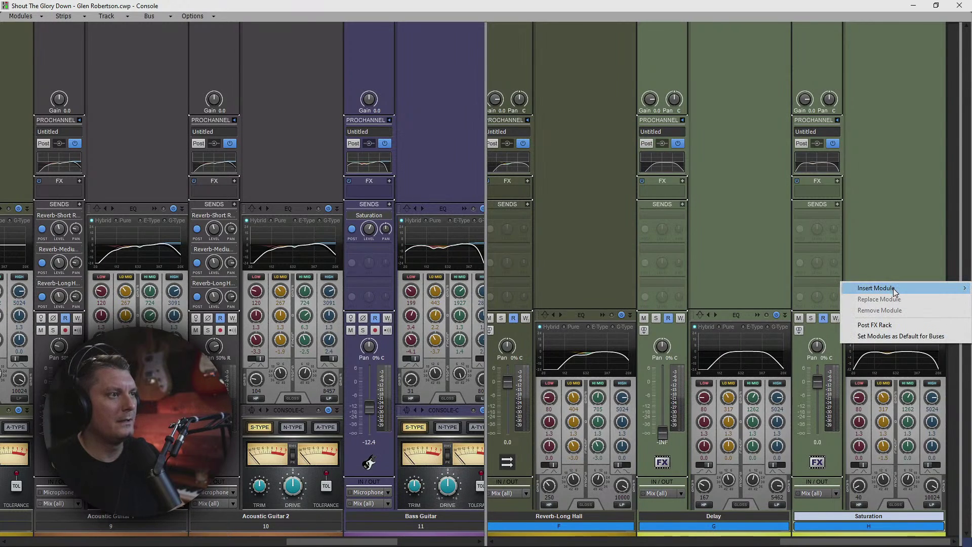
{"action": "mouse_move", "coordinate": [882, 293]}
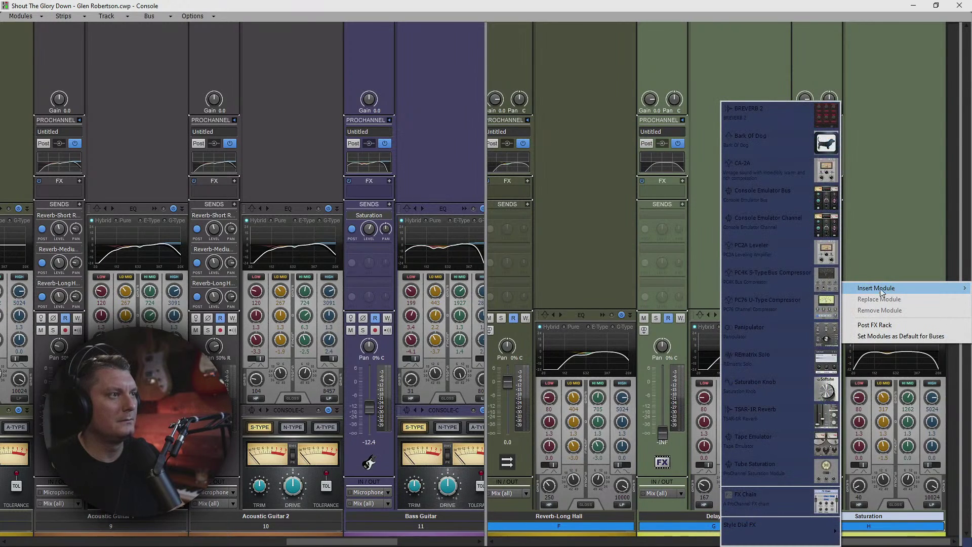
{"action": "left_click", "coordinate": [773, 202]}
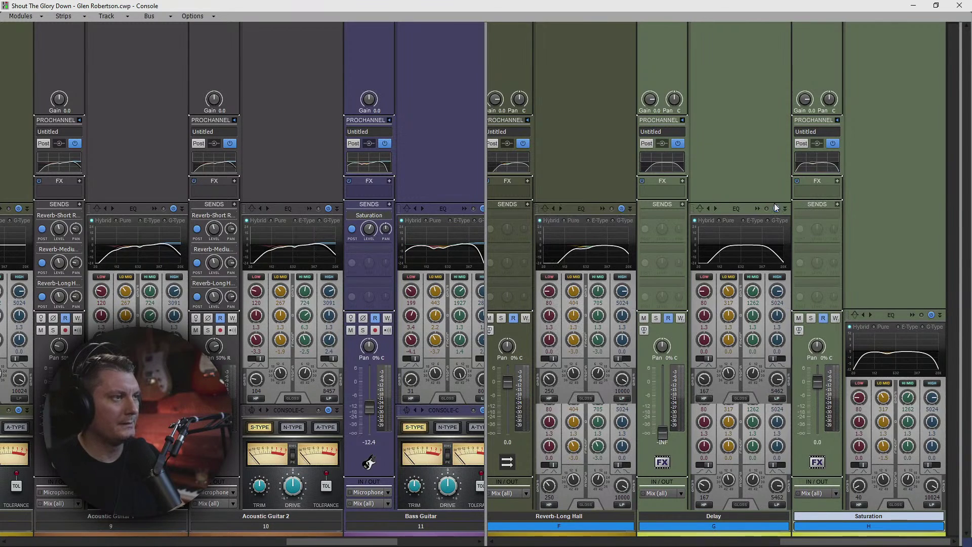
{"action": "left_click_drag", "start_coordinate": [904, 540], "coordinate": [618, 542]}
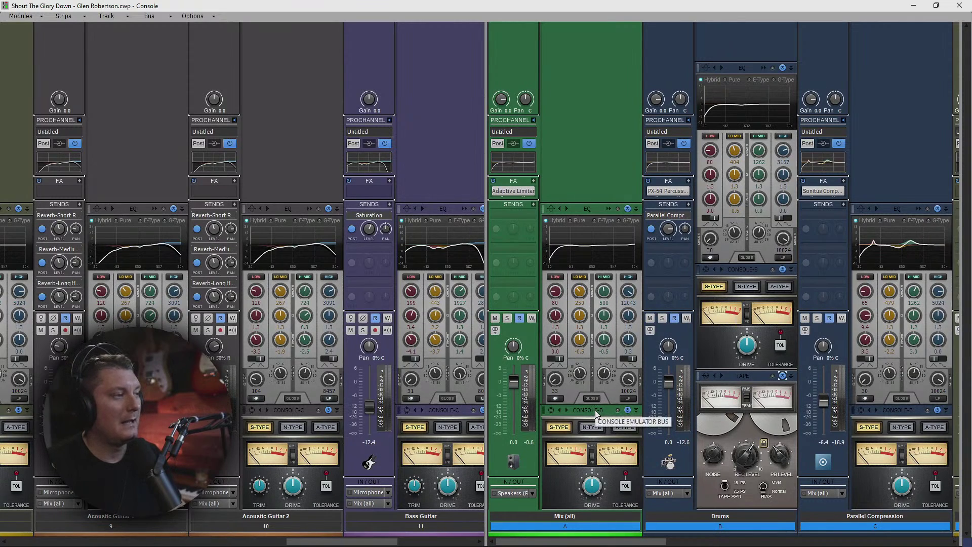
Step: Try the Console Emulator Bus module above the EQ on the Mix (all) bus, and move it back below the EQ
{"action": "left_click_drag", "start_coordinate": [594, 410], "coordinate": [596, 439]}
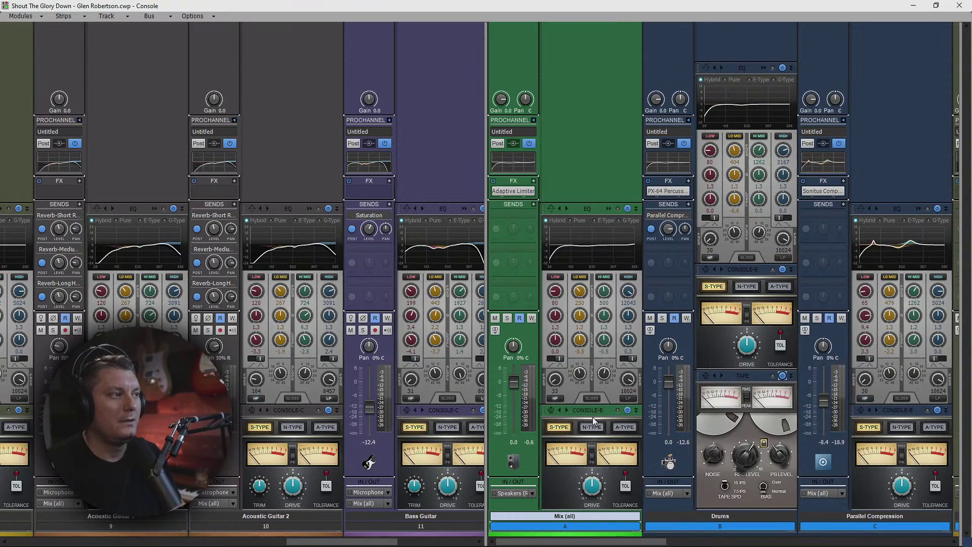
{"action": "left_click_drag", "start_coordinate": [593, 412], "coordinate": [596, 178]}
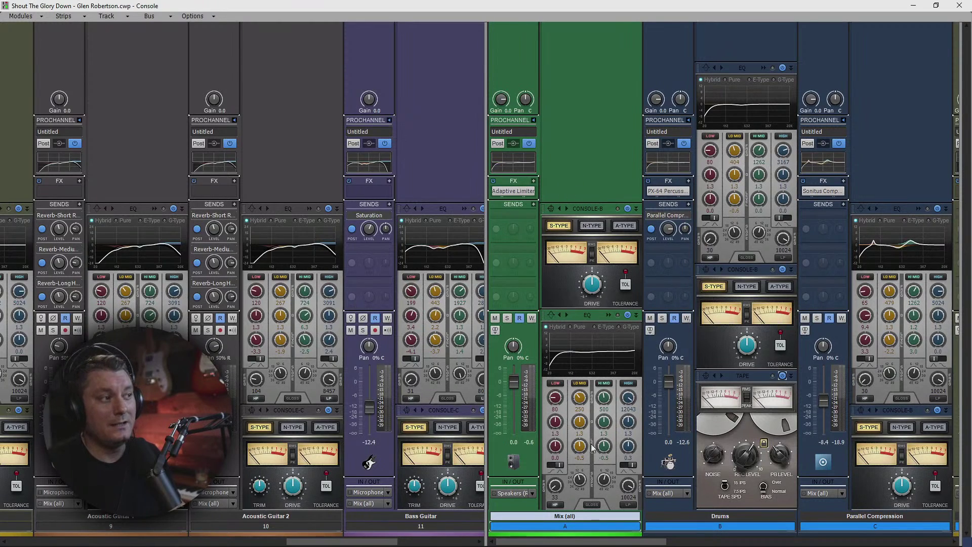
{"action": "left_click_drag", "start_coordinate": [600, 205], "coordinate": [587, 430]}
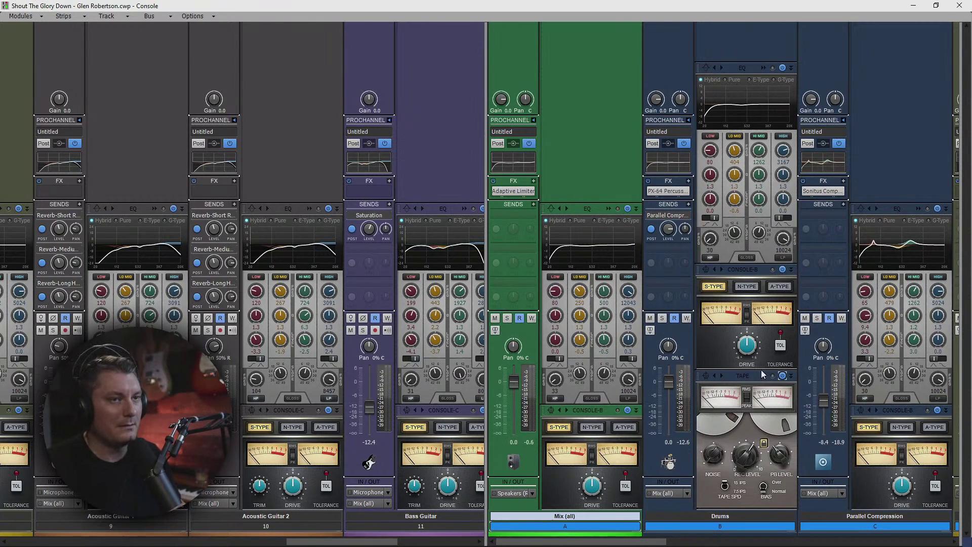
Step: Turn on Tolerance in the Console Emulator for the selected buses, and lower the Parallel Compression bus fader to -11.9
{"action": "mouse_move", "coordinate": [598, 542]}
{"action": "left_mouse_down"}
{"action": "mouse_move", "coordinate": [882, 543]}
{"action": "mouse_move", "coordinate": [598, 542]}
{"action": "left_mouse_up"}
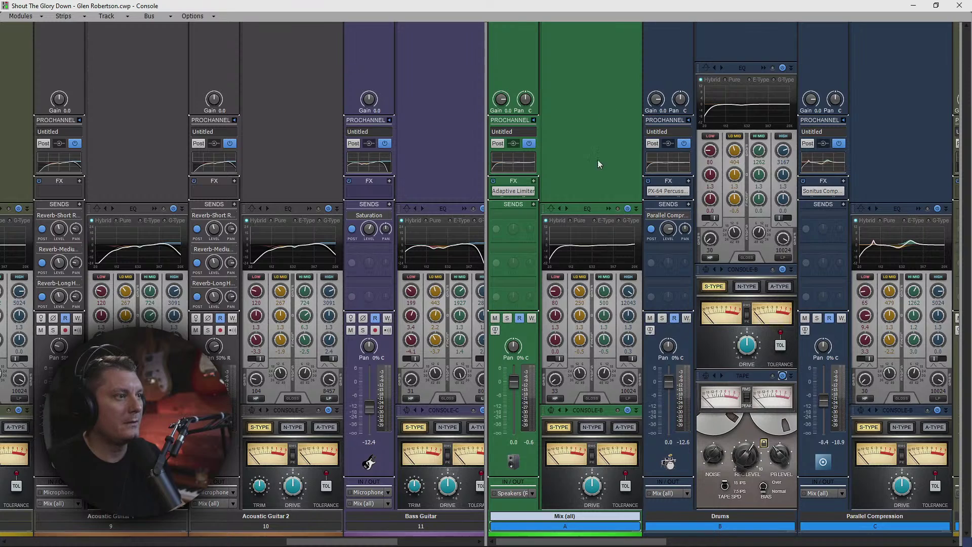
{"action": "left_click", "coordinate": [626, 486]}
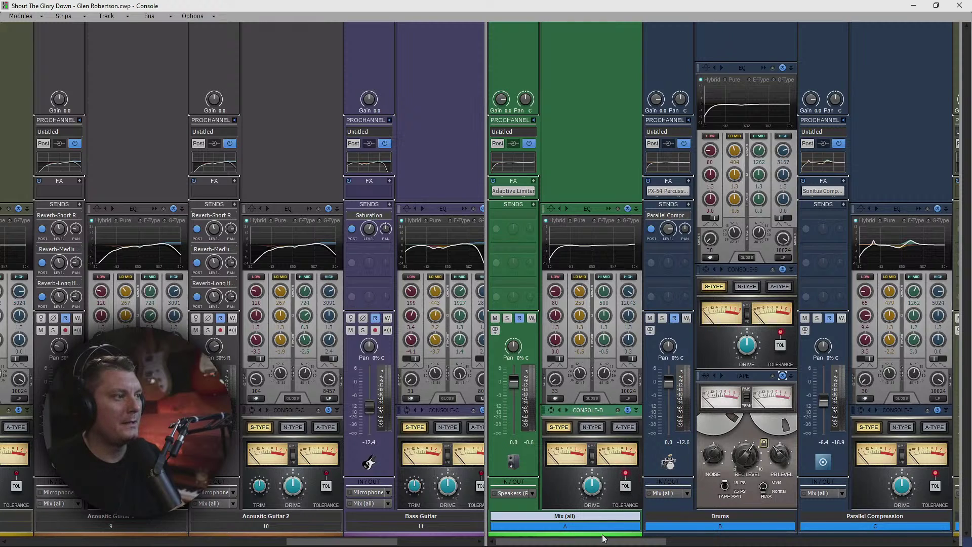
{"action": "mouse_move", "coordinate": [604, 542]}
{"action": "left_mouse_down"}
{"action": "mouse_move", "coordinate": [860, 544]}
{"action": "mouse_move", "coordinate": [587, 543]}
{"action": "left_mouse_up"}
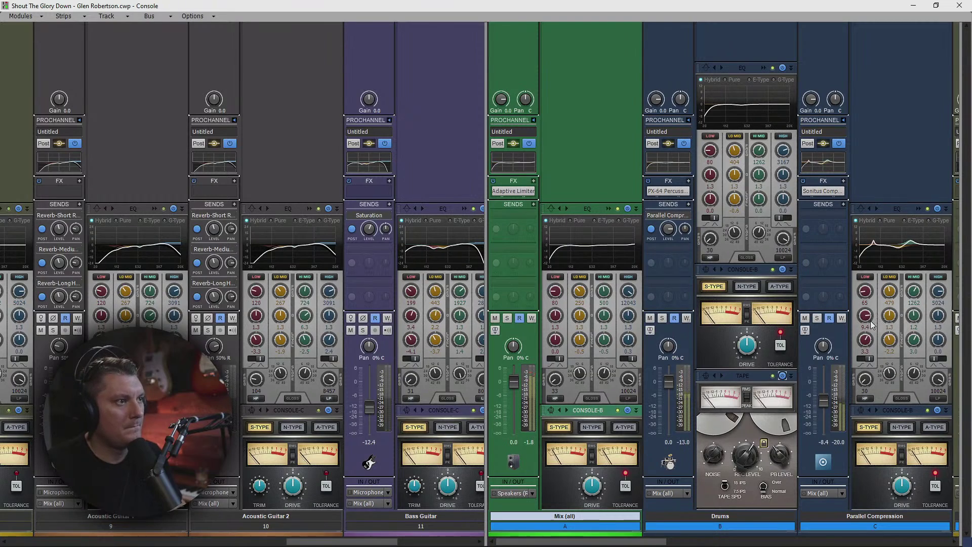
{"action": "left_click_drag", "start_coordinate": [824, 401], "coordinate": [823, 407]}
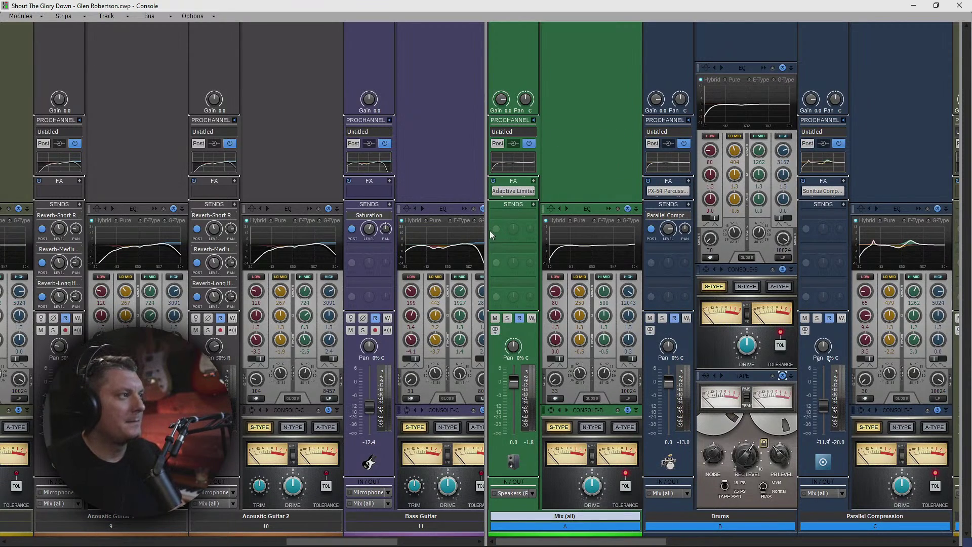
Step: Widen the console's track area up to the Drums strip, and play the drums, bypassing the Adaptive Limiter on the Mix bus
{"action": "left_click_drag", "start_coordinate": [490, 230], "coordinate": [922, 255]}
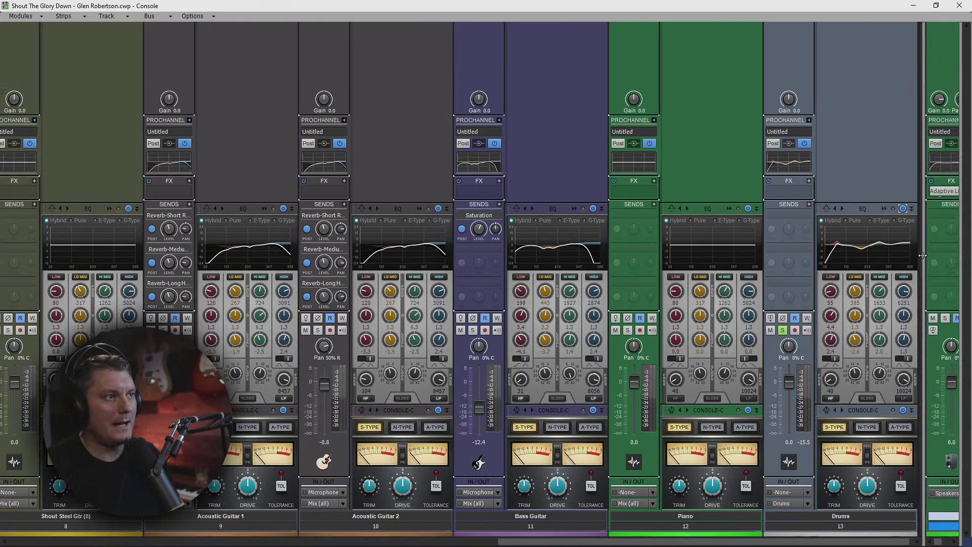
{"action": "left_click", "coordinate": [909, 255]}
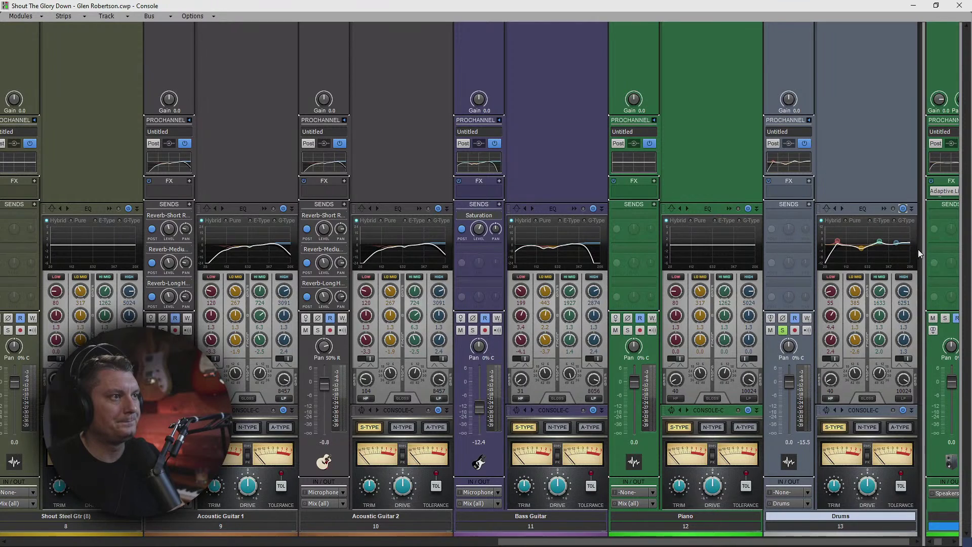
{"action": "left_click_drag", "start_coordinate": [924, 247], "coordinate": [815, 237]}
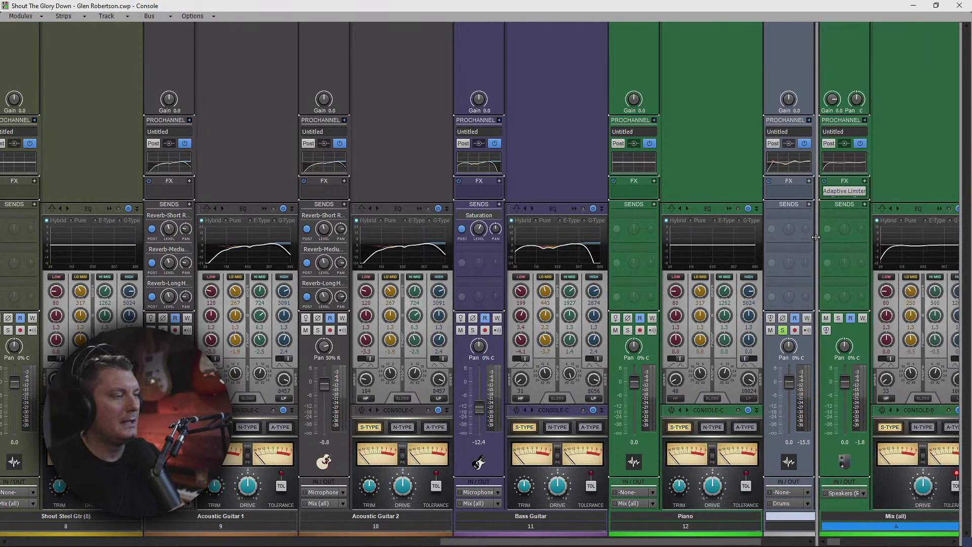
{"action": "key", "text": "space"}
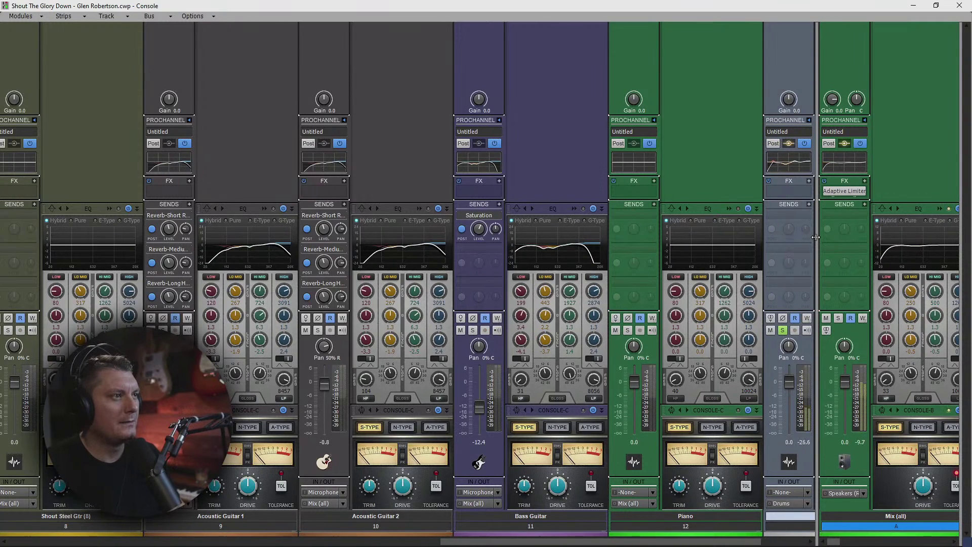
{"action": "double_click", "coordinate": [827, 193]}
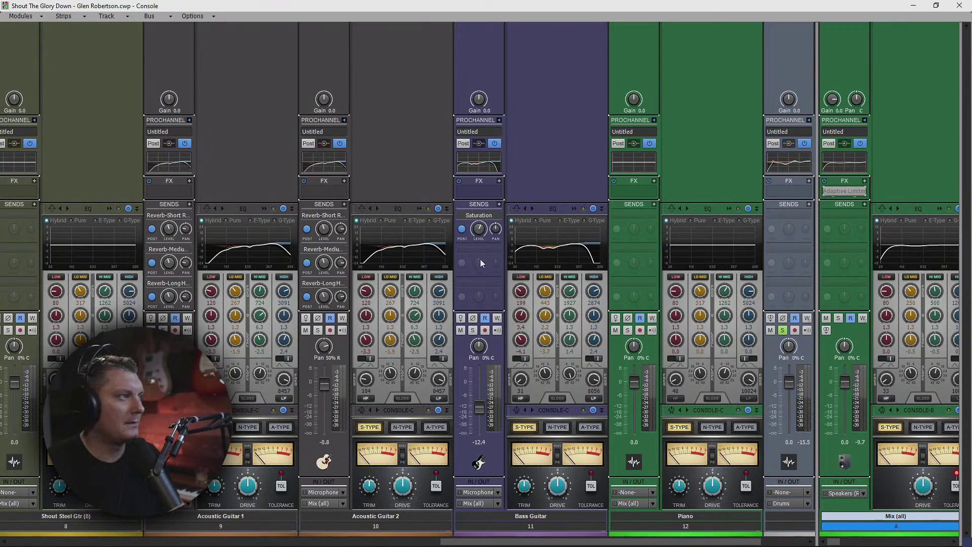
Step: Solo the Bass Guitar track at fader level 0.3 without its Saturation send, and re-enable the Mix bus's Adaptive Limiter
{"action": "left_click", "coordinate": [472, 329]}
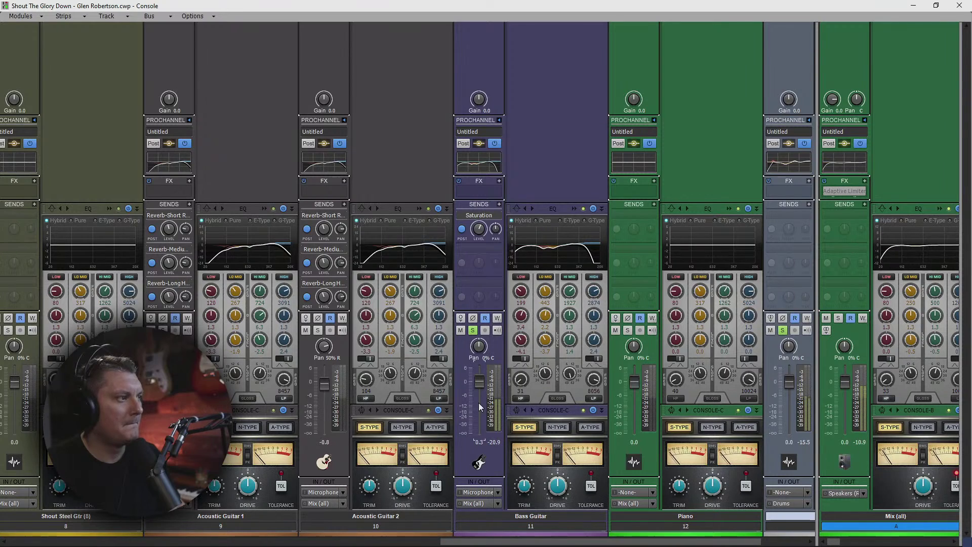
{"action": "left_click", "coordinate": [495, 216]}
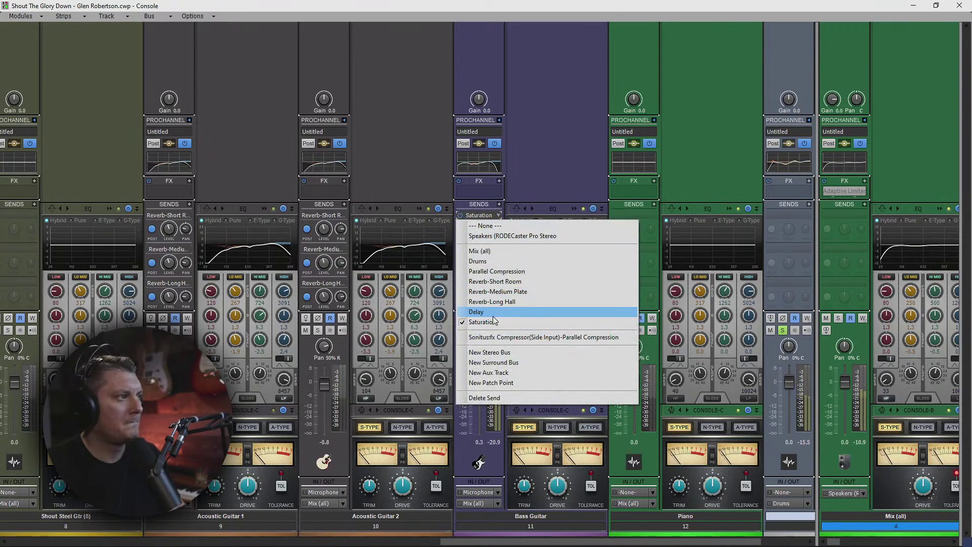
{"action": "left_click", "coordinate": [484, 397]}
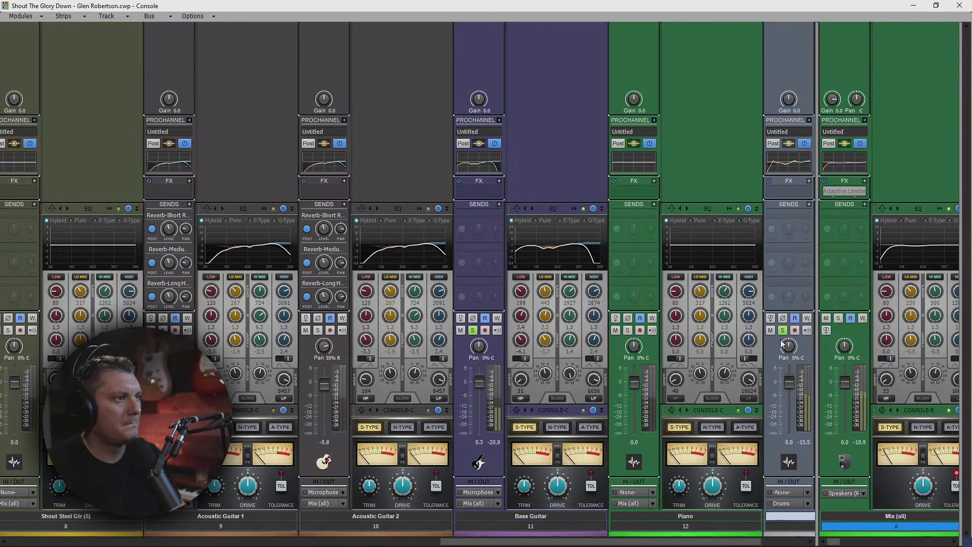
{"action": "left_click", "coordinate": [828, 192]}
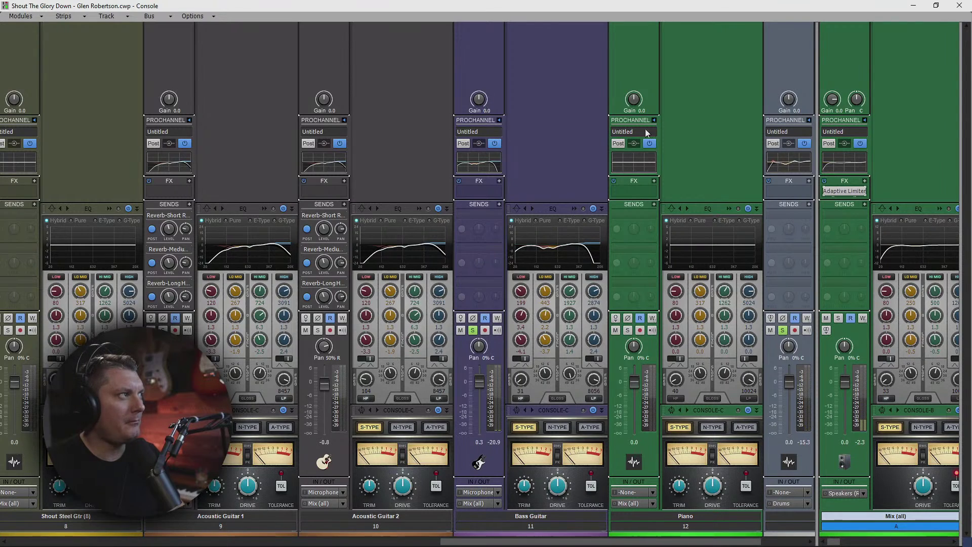
Step: Minimize the console, review the audio devices, driver settings and available driver modes in the preferences, and close them without changes
{"action": "left_click", "coordinate": [913, 6]}
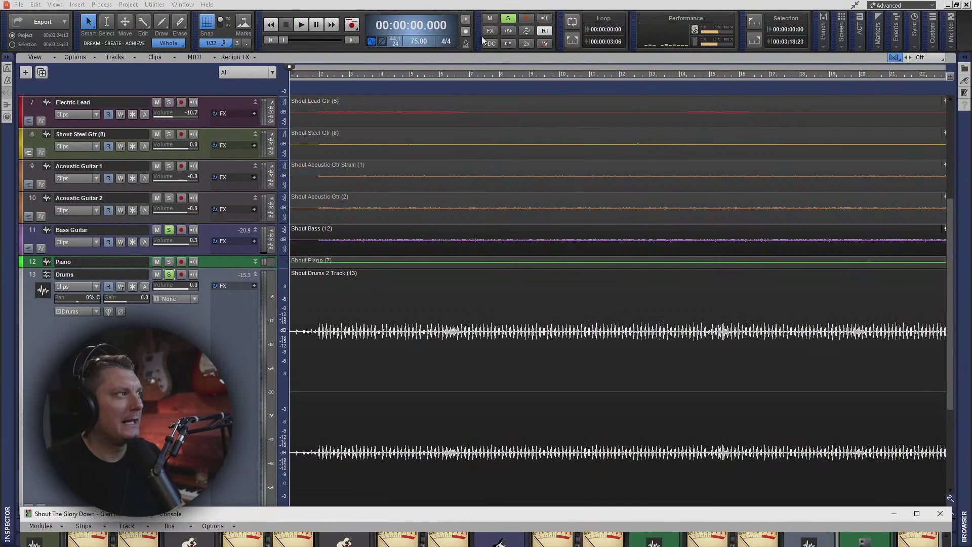
{"action": "left_click", "coordinate": [36, 6]}
{"action": "left_click", "coordinate": [61, 168]}
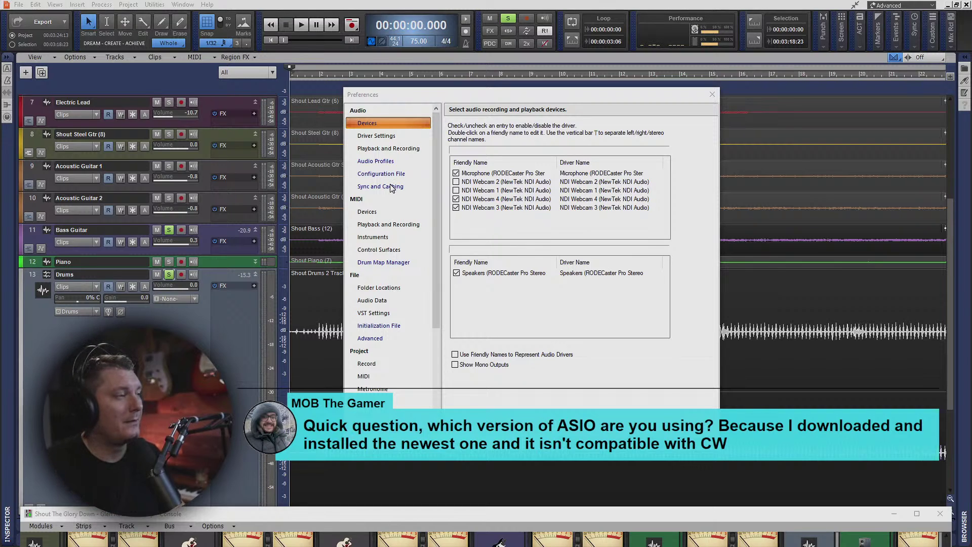
{"action": "left_click", "coordinate": [388, 136]}
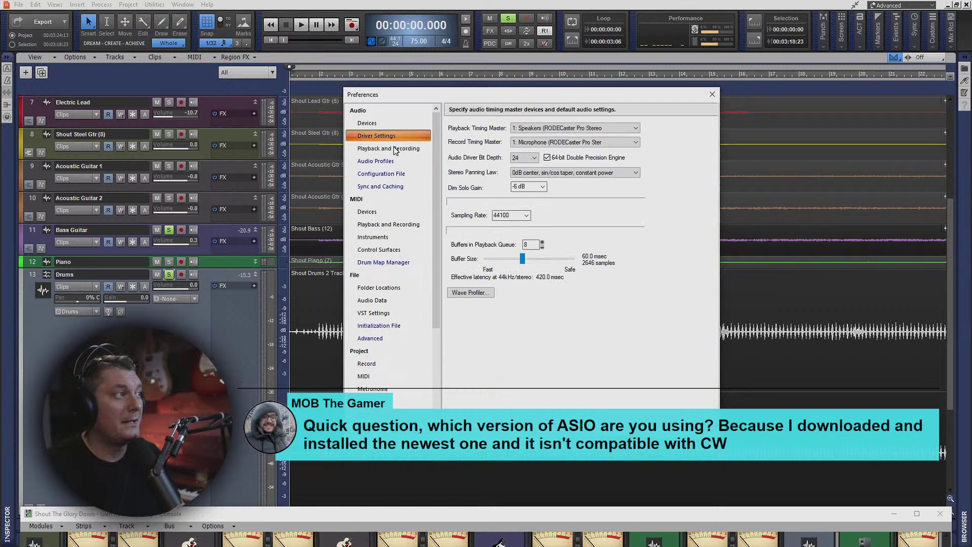
{"action": "left_click", "coordinate": [394, 149]}
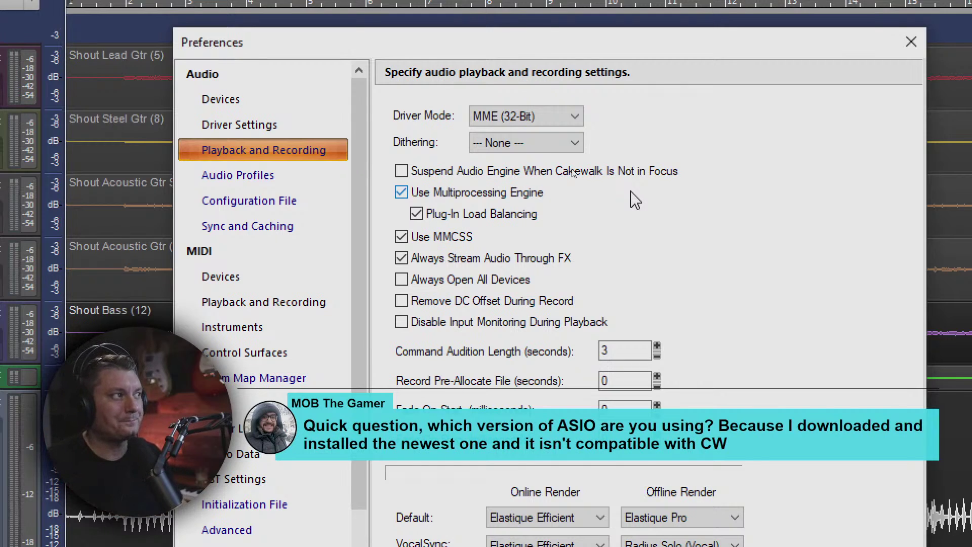
{"action": "left_click", "coordinate": [575, 118]}
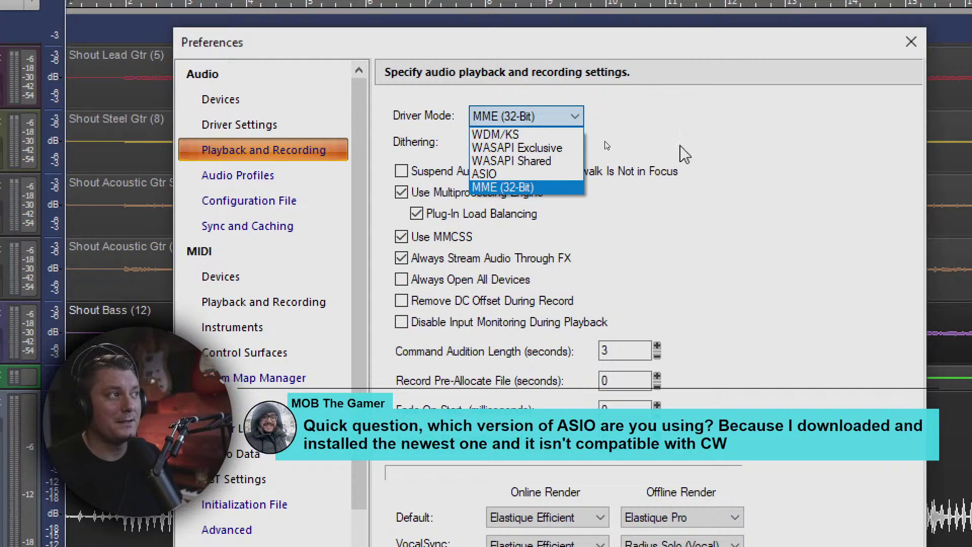
{"action": "left_click", "coordinate": [704, 142]}
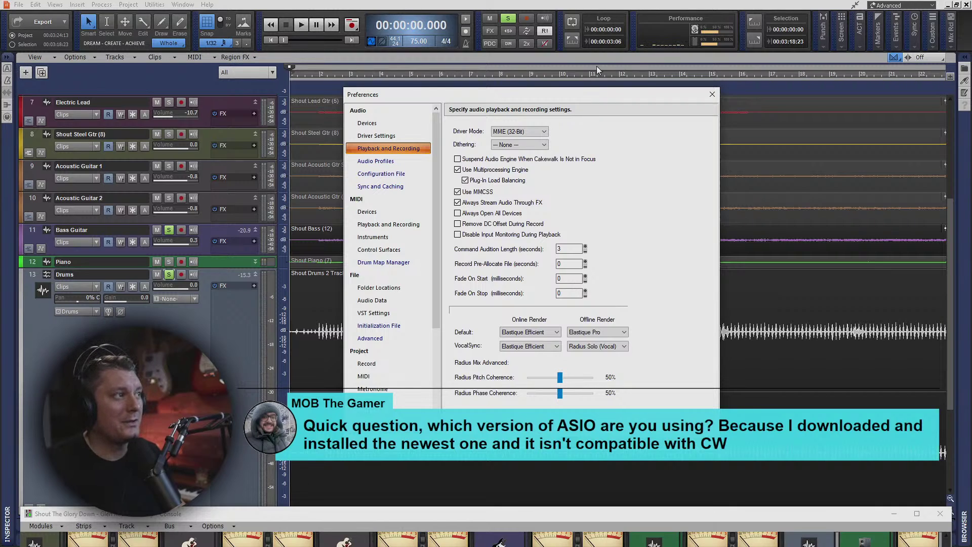
{"action": "left_click", "coordinate": [713, 94]}
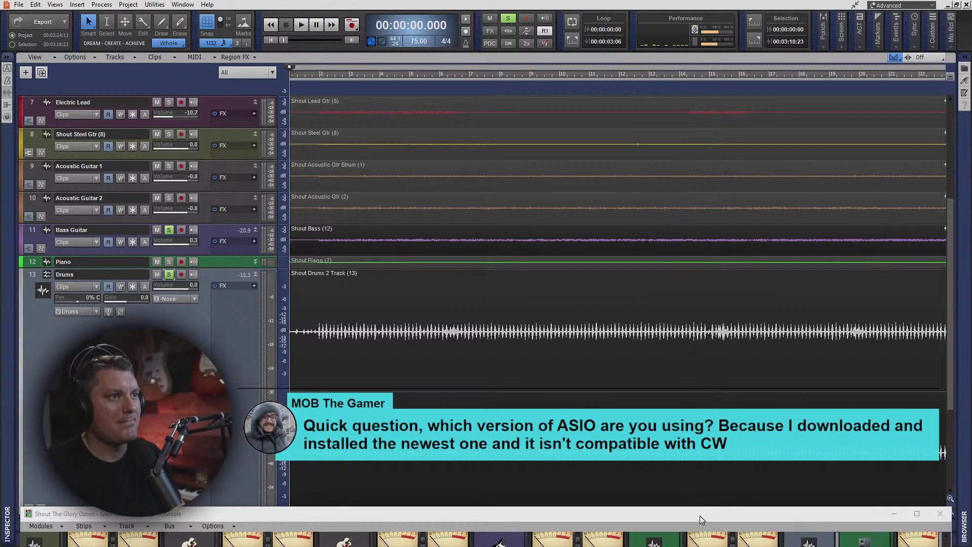
Step: Bring the console back, open the Bass Guitar's QuadCurve Equalizer, and set its low band to a 4.3 dB boost at 77 Hz during playback
{"action": "left_click_drag", "start_coordinate": [699, 515], "coordinate": [727, 2]}
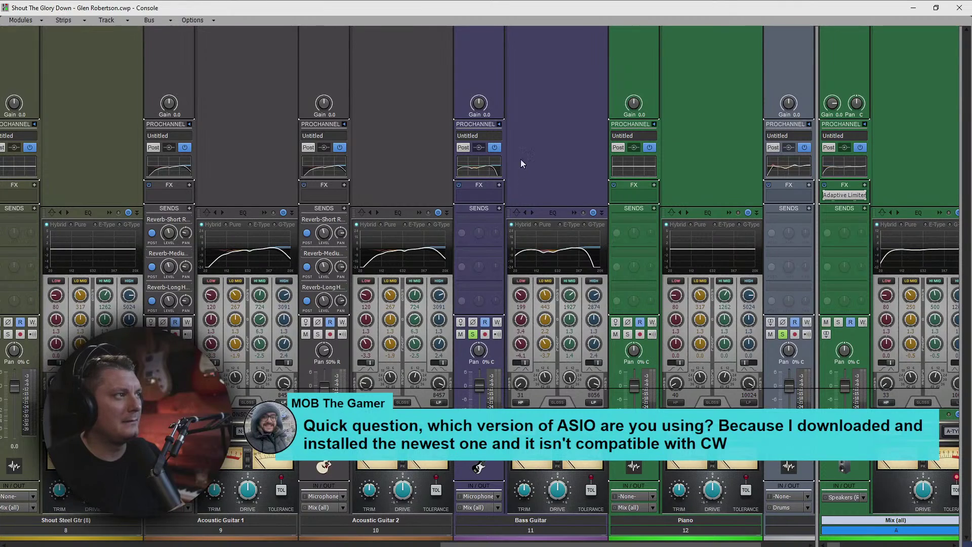
{"action": "double_click", "coordinate": [575, 211]}
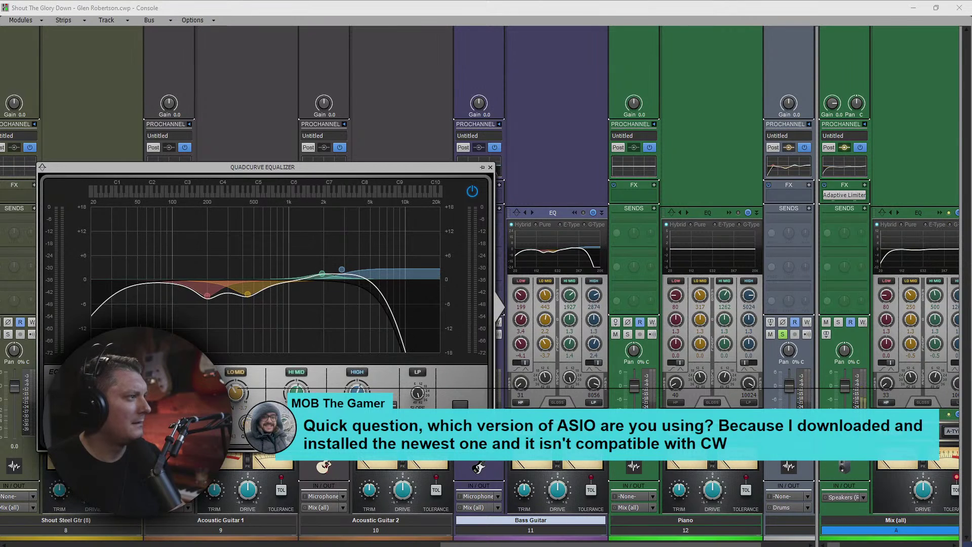
{"action": "key", "text": "space"}
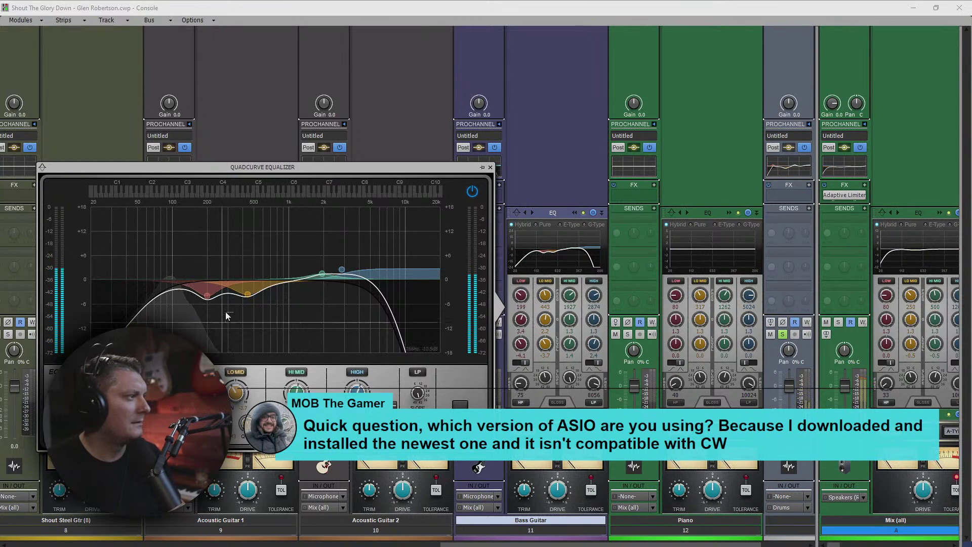
{"action": "left_click_drag", "start_coordinate": [206, 297], "coordinate": [159, 268]}
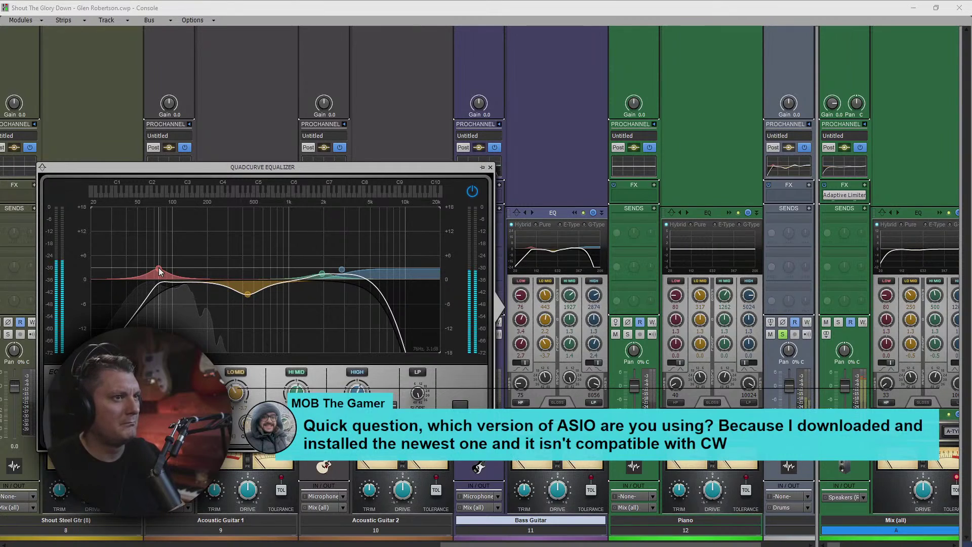
{"action": "left_click_drag", "start_coordinate": [159, 267], "coordinate": [158, 262]}
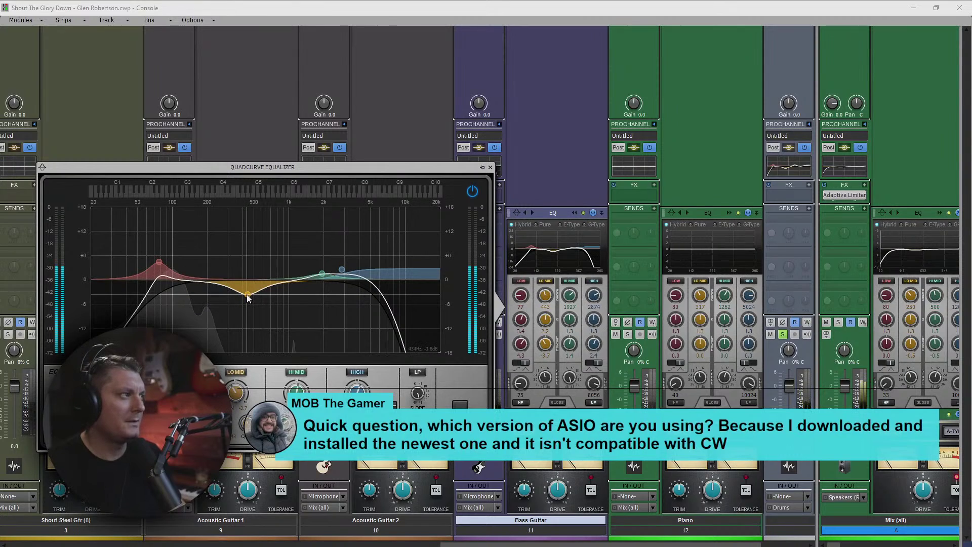
Step: Deepen the bass EQ's low-mid cut at 569 Hz, boost high-mids 8.2 dB at 1840 Hz, and open the low-pass filter to 20000 Hz
{"action": "mouse_move", "coordinate": [248, 294]}
{"action": "left_mouse_down"}
{"action": "mouse_move", "coordinate": [255, 293]}
{"action": "mouse_move", "coordinate": [230, 310]}
{"action": "mouse_move", "coordinate": [206, 306]}
{"action": "mouse_move", "coordinate": [254, 317]}
{"action": "mouse_move", "coordinate": [269, 286]}
{"action": "mouse_move", "coordinate": [246, 253]}
{"action": "mouse_move", "coordinate": [250, 239]}
{"action": "mouse_move", "coordinate": [223, 229]}
{"action": "mouse_move", "coordinate": [264, 227]}
{"action": "mouse_move", "coordinate": [259, 305]}
{"action": "left_mouse_up"}
{"action": "mouse_move", "coordinate": [322, 273]}
{"action": "left_mouse_down"}
{"action": "mouse_move", "coordinate": [321, 238]}
{"action": "mouse_move", "coordinate": [343, 269]}
{"action": "mouse_move", "coordinate": [361, 269]}
{"action": "mouse_move", "coordinate": [335, 269]}
{"action": "left_mouse_up"}
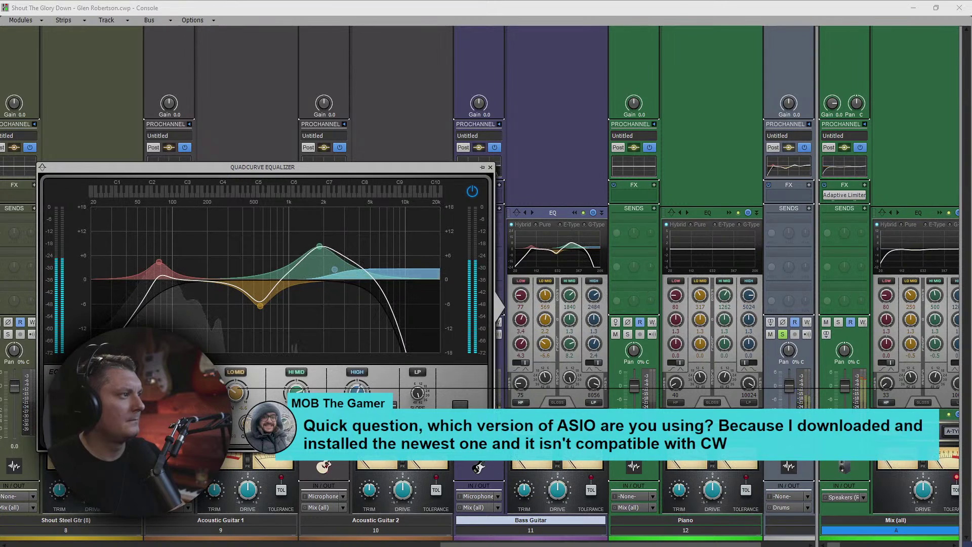
{"action": "left_click_drag", "start_coordinate": [424, 394], "coordinate": [425, 362]}
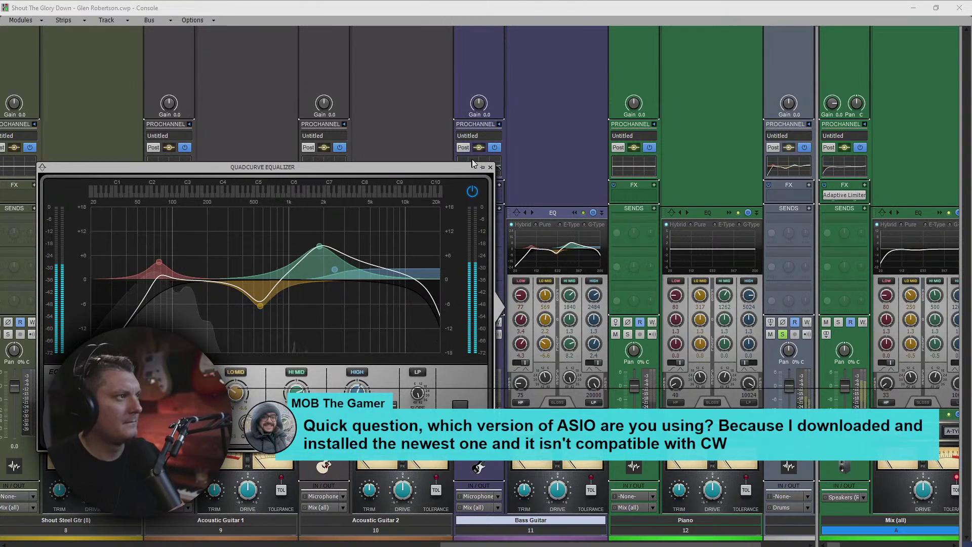
{"action": "left_click", "coordinate": [491, 166]}
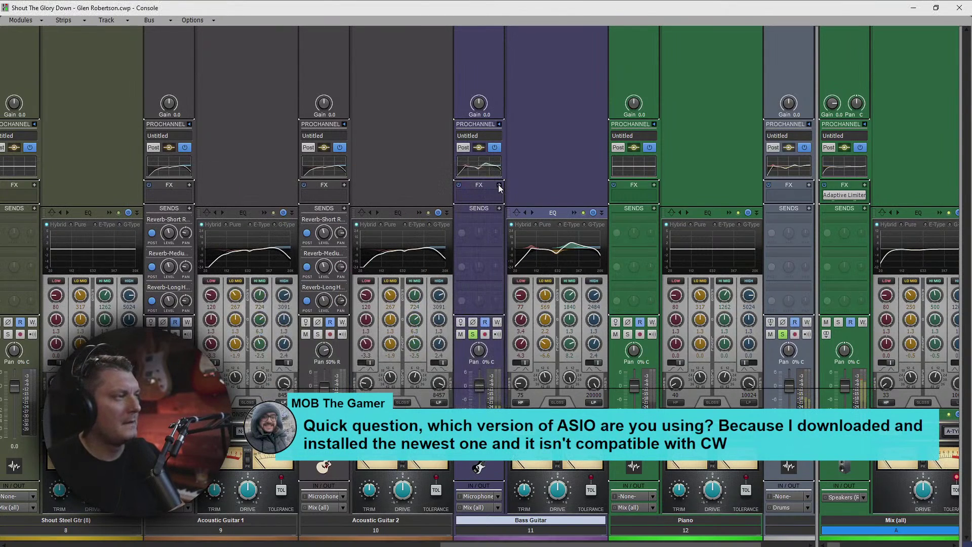
Step: Insert the Cakewalk CA-2A compressor in the Bass Guitar's FX rack and place its window clear of the channel controls
{"action": "left_click", "coordinate": [498, 185]}
{"action": "mouse_move", "coordinate": [480, 195]}
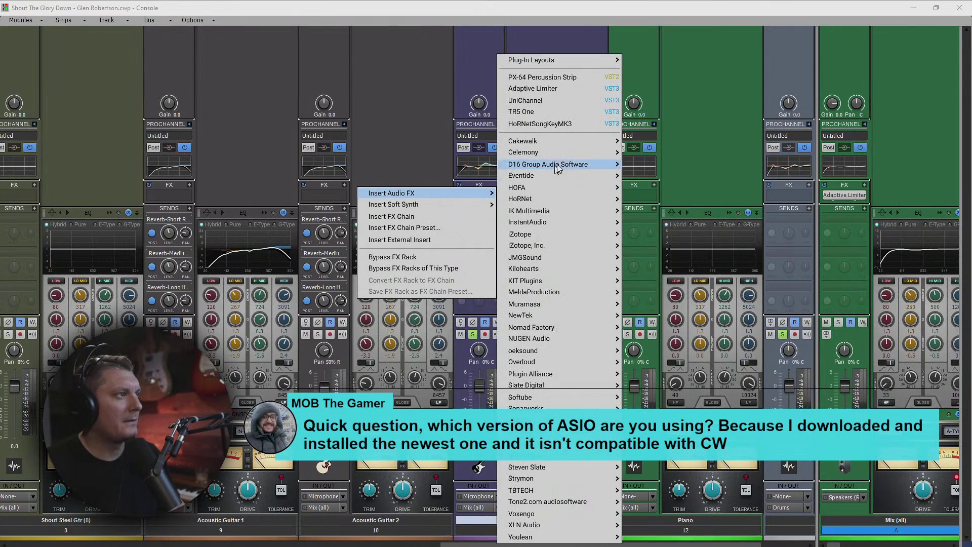
{"action": "mouse_move", "coordinate": [590, 144]}
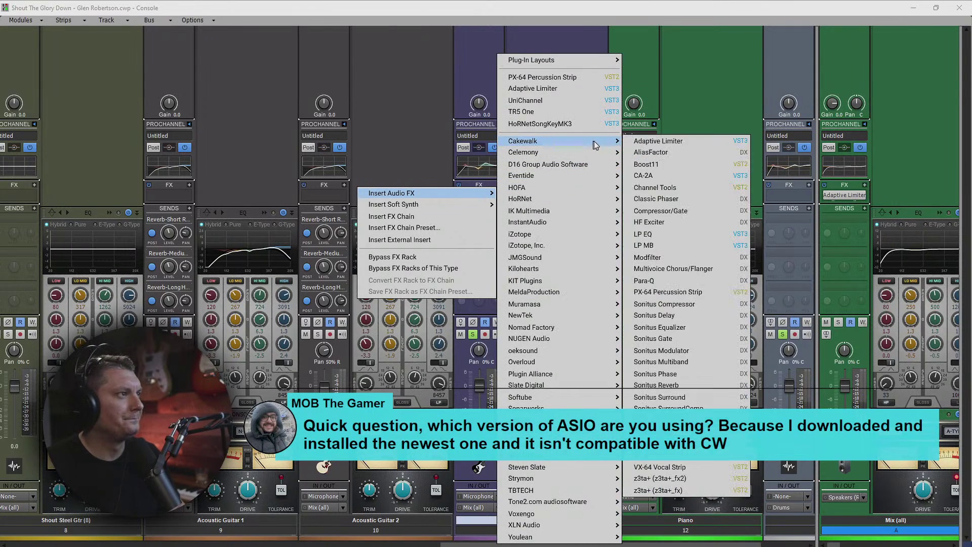
{"action": "left_click", "coordinate": [695, 175]}
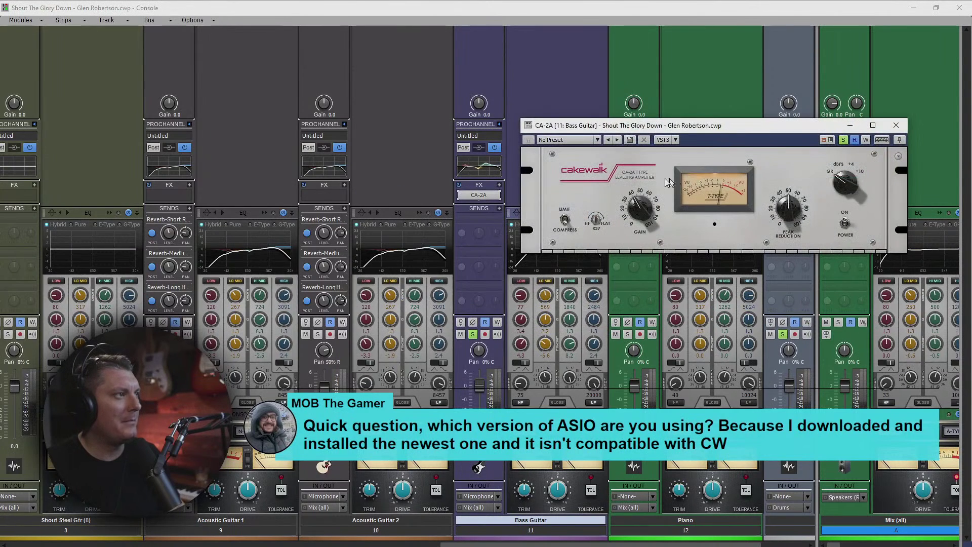
{"action": "left_click_drag", "start_coordinate": [740, 135], "coordinate": [663, 260]}
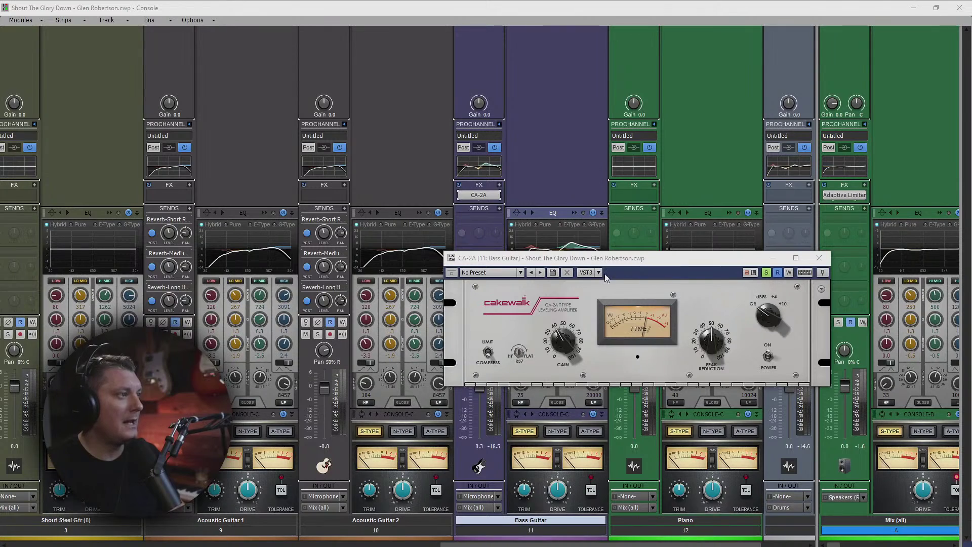
{"action": "left_click_drag", "start_coordinate": [636, 265], "coordinate": [753, 109]}
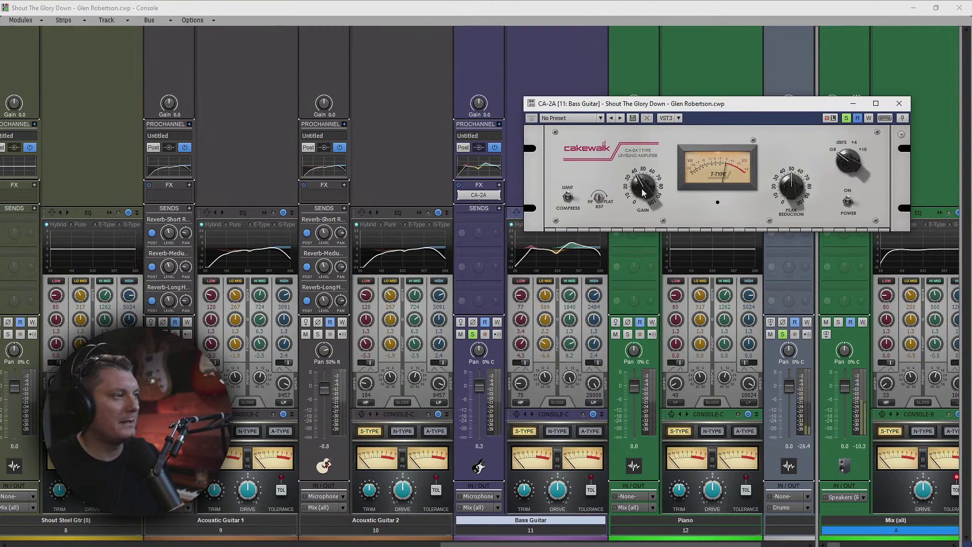
Step: Adjust the CA-2A's gain and peak reduction on the bass, close it, and lower the Bass Guitar fader to -6.1
{"action": "mouse_move", "coordinate": [641, 193]}
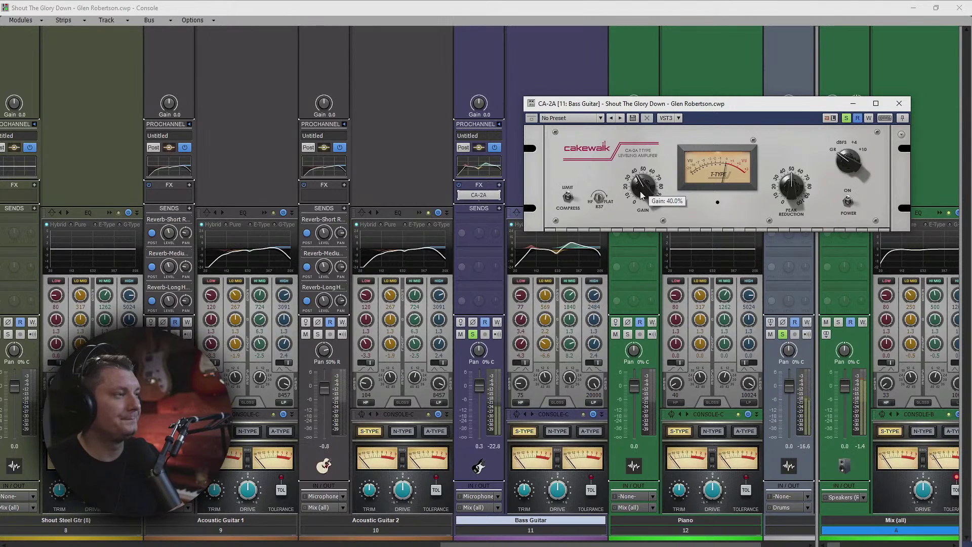
{"action": "left_click_drag", "start_coordinate": [642, 193], "coordinate": [638, 181]}
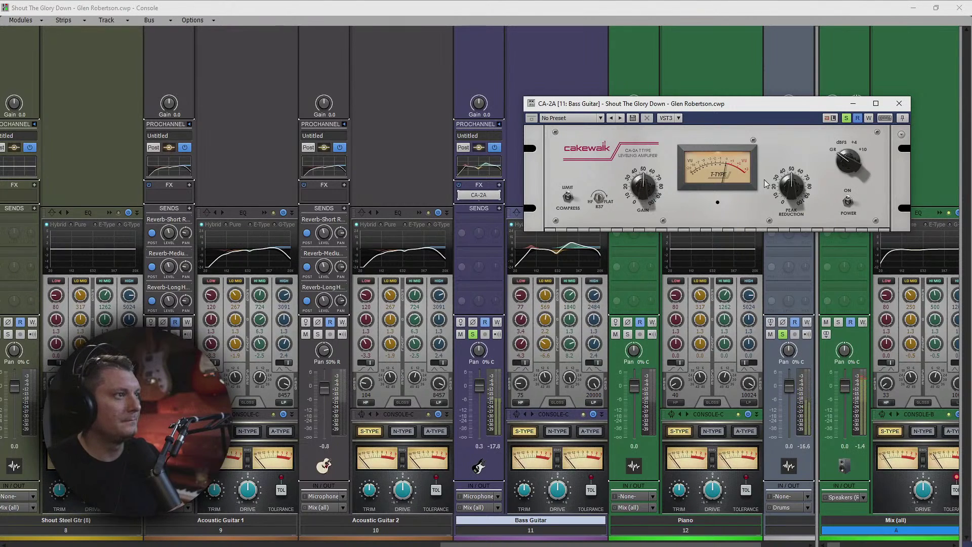
{"action": "mouse_move", "coordinate": [790, 185]}
{"action": "left_mouse_down"}
{"action": "mouse_move", "coordinate": [791, 160]}
{"action": "mouse_move", "coordinate": [790, 182]}
{"action": "left_mouse_up"}
{"action": "left_click_drag", "start_coordinate": [657, 194], "coordinate": [643, 166]}
{"action": "left_click_drag", "start_coordinate": [791, 187], "coordinate": [791, 164]}
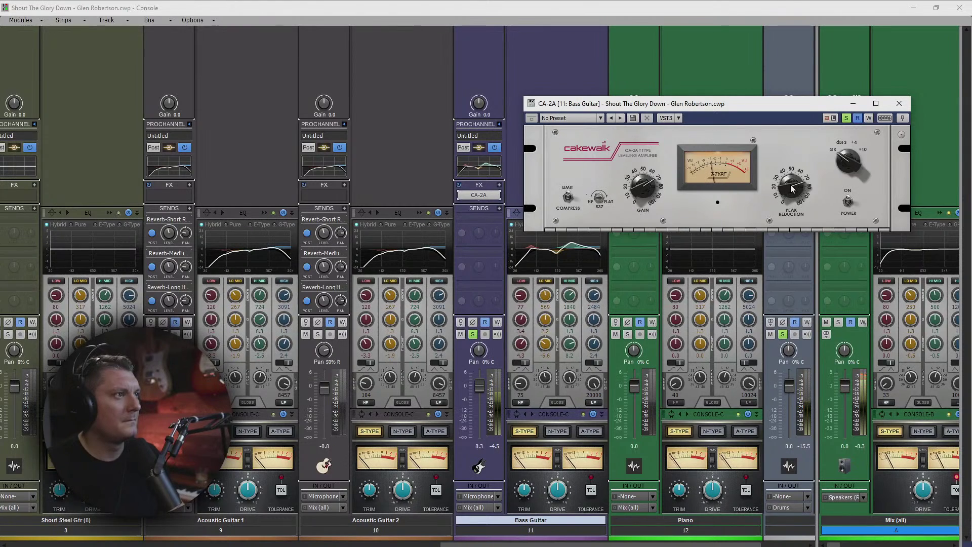
{"action": "mouse_move", "coordinate": [793, 185]}
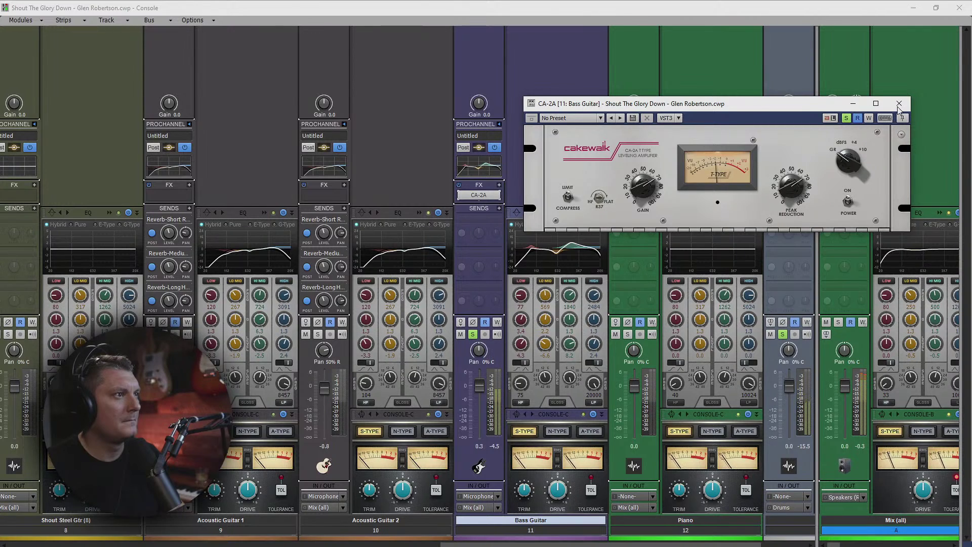
{"action": "left_click_drag", "start_coordinate": [481, 384], "coordinate": [481, 399]}
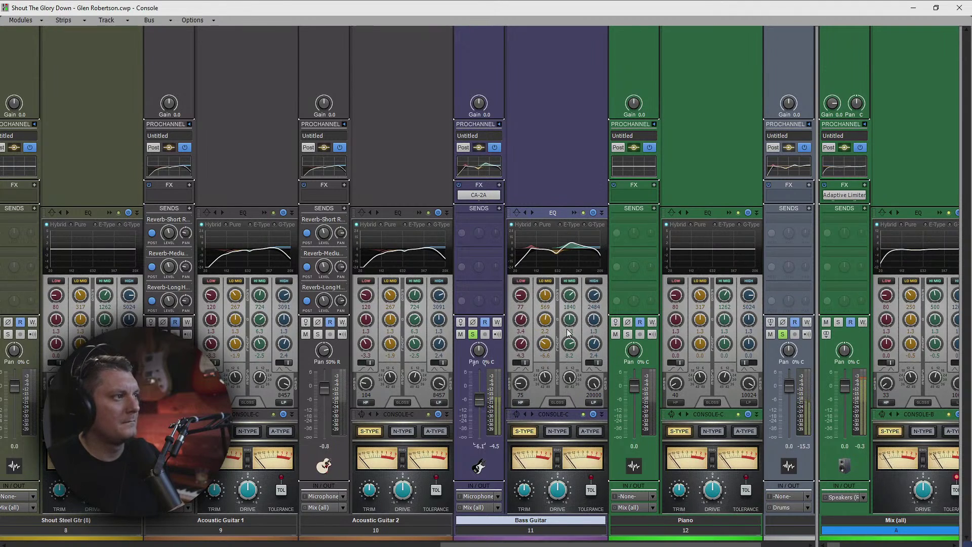
Step: Refine the Bass Guitar EQ with a smaller high-mid boost, the low-mid cut at 386 Hz, and the high-pass filter at 89 Hz
{"action": "left_click_drag", "start_coordinate": [569, 345], "coordinate": [570, 345]}
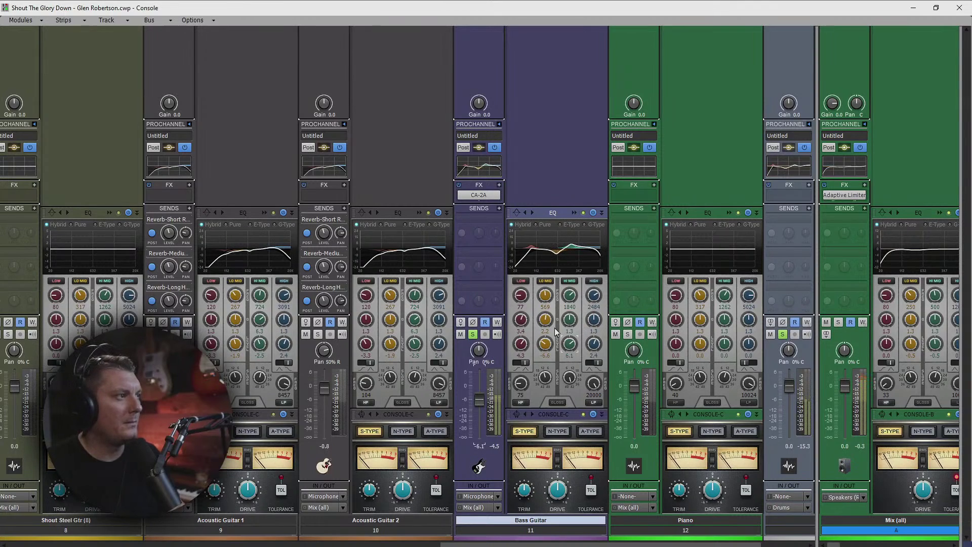
{"action": "left_click_drag", "start_coordinate": [544, 295], "coordinate": [545, 326]}
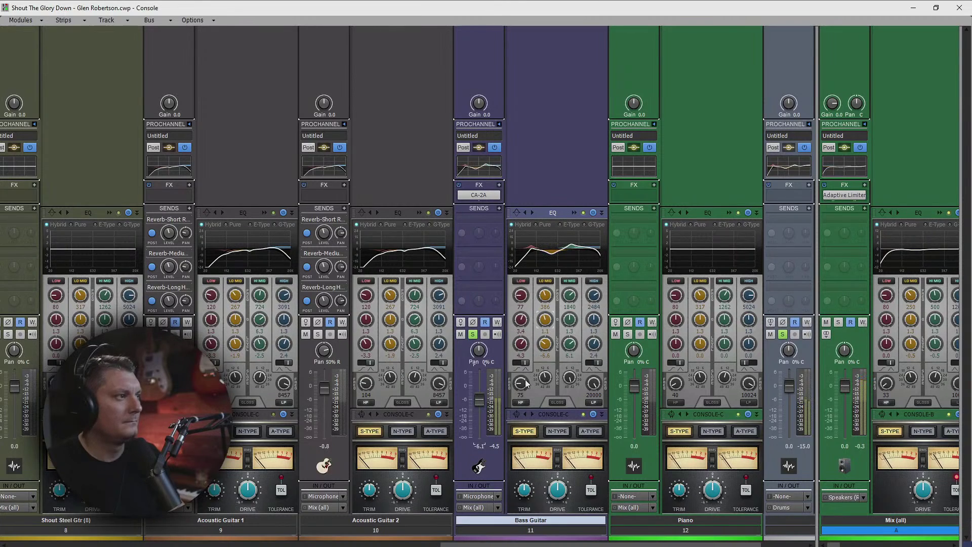
{"action": "left_click_drag", "start_coordinate": [521, 384], "coordinate": [520, 377]}
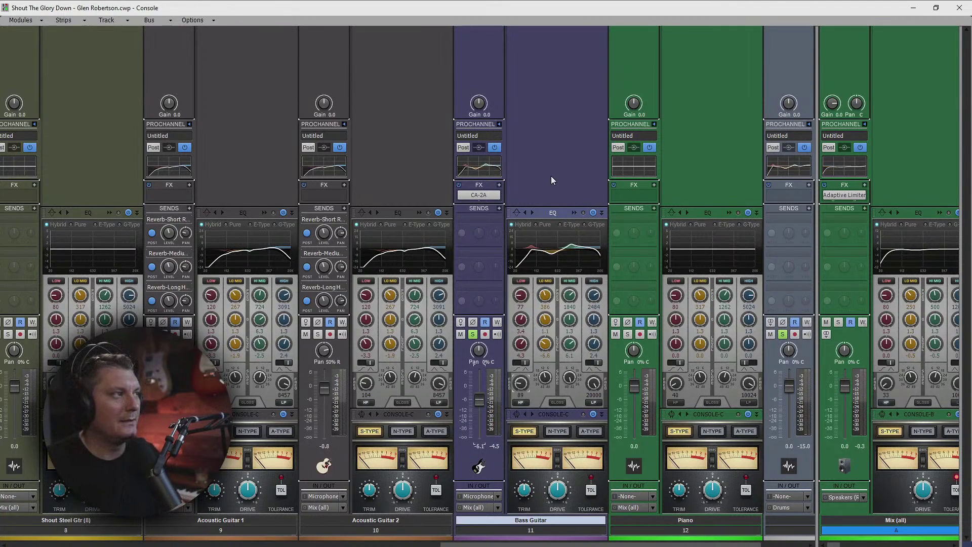
Step: Compare the bass with its EQ and CA-2A bypassed and with each of them re-enabled
{"action": "left_click", "coordinate": [592, 212]}
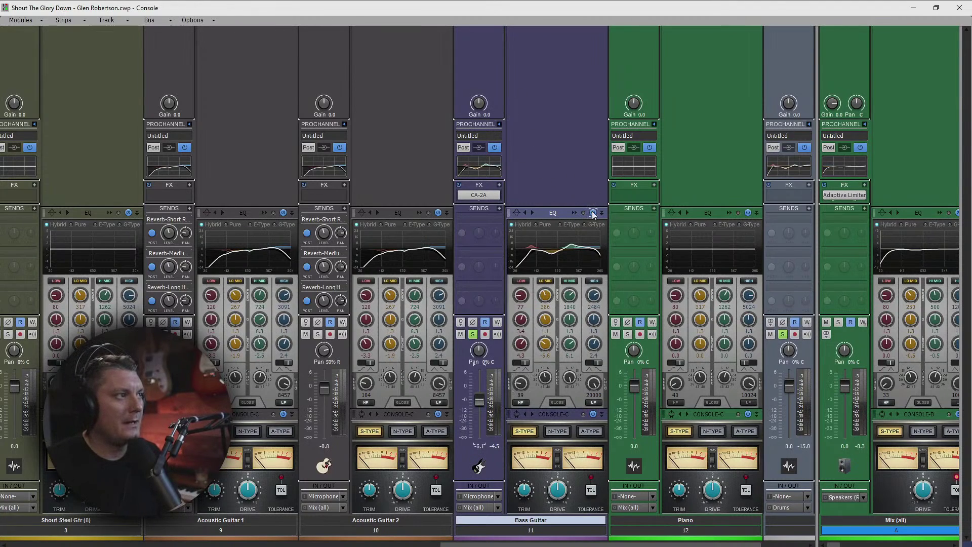
{"action": "left_click", "coordinate": [462, 196]}
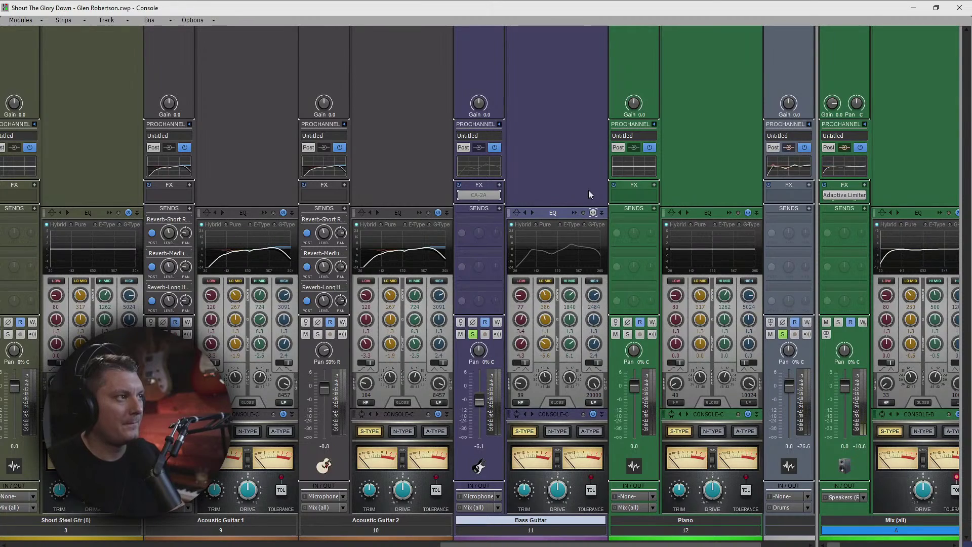
{"action": "left_click", "coordinate": [461, 195]}
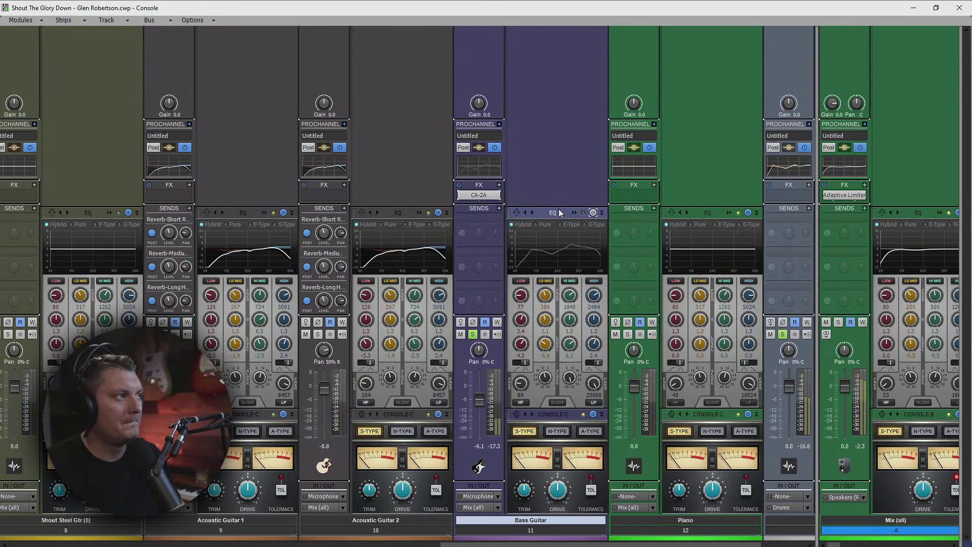
{"action": "left_click", "coordinate": [593, 213]}
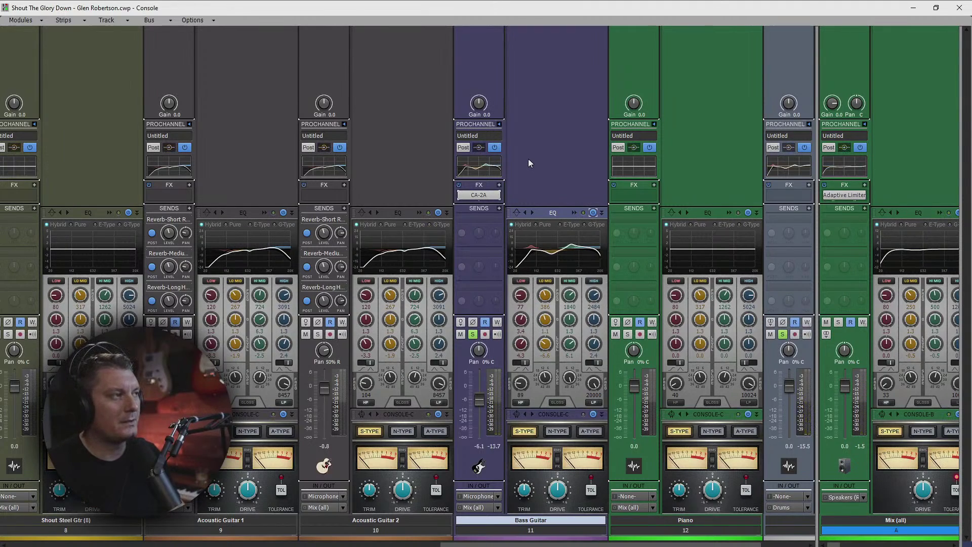
Step: Collapse the ProChannels of the Bass Guitar and Drums strips and widen the bus area to fit the Mix bus's ProChannel
{"action": "left_click", "coordinate": [499, 124]}
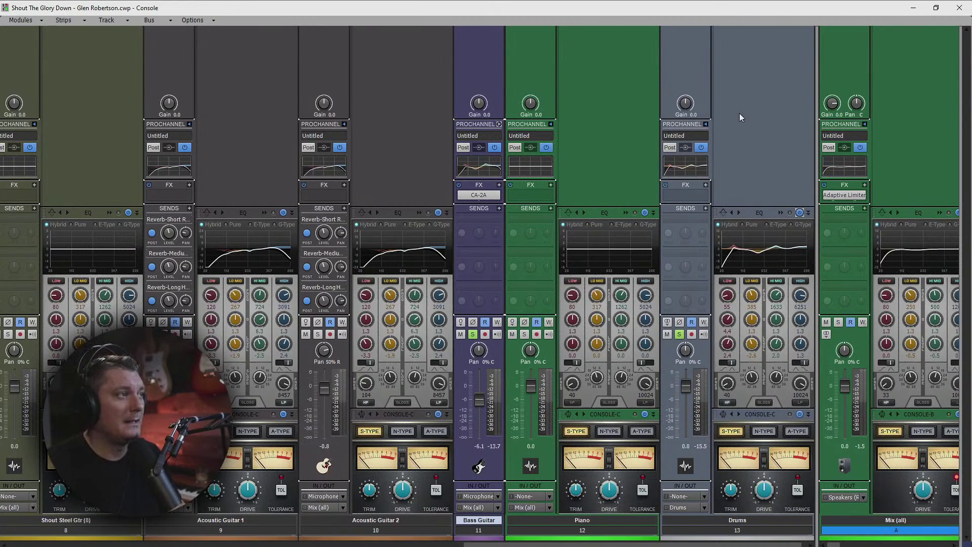
{"action": "scroll", "coordinate": [708, 123], "scroll_direction": "left", "scroll_amount": 2}
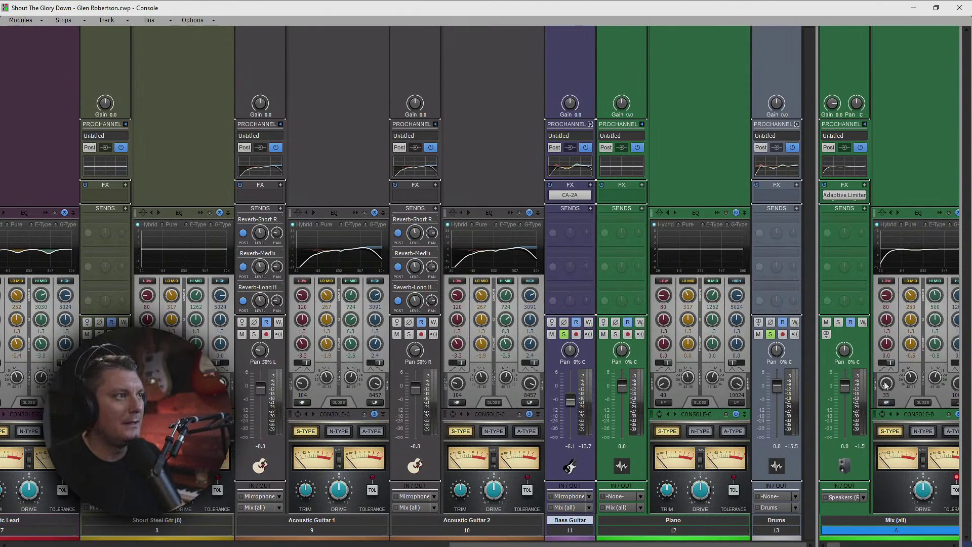
{"action": "left_click_drag", "start_coordinate": [813, 289], "coordinate": [802, 287]}
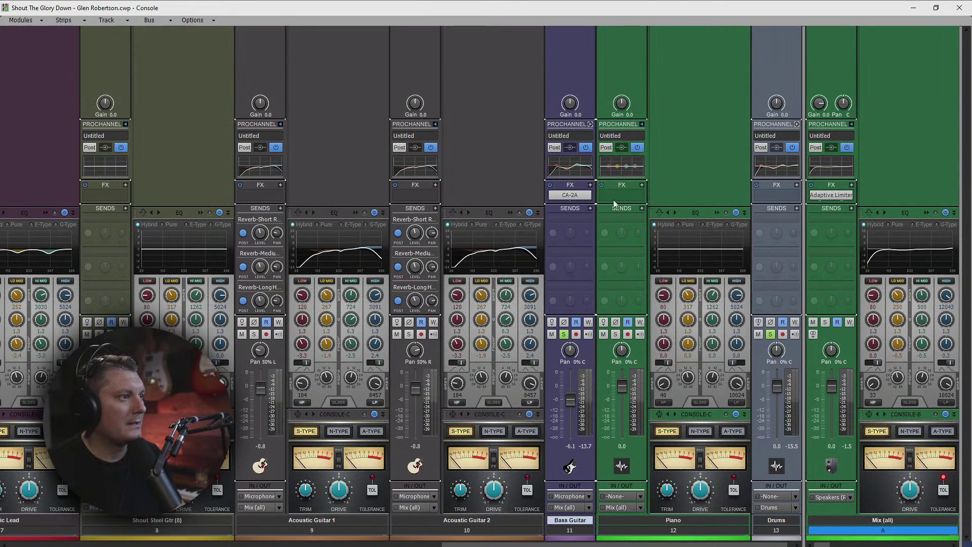
Step: Lower the Bass Guitar fader to -11.3 to balance it against the drums
{"action": "left_click_drag", "start_coordinate": [571, 400], "coordinate": [570, 405]}
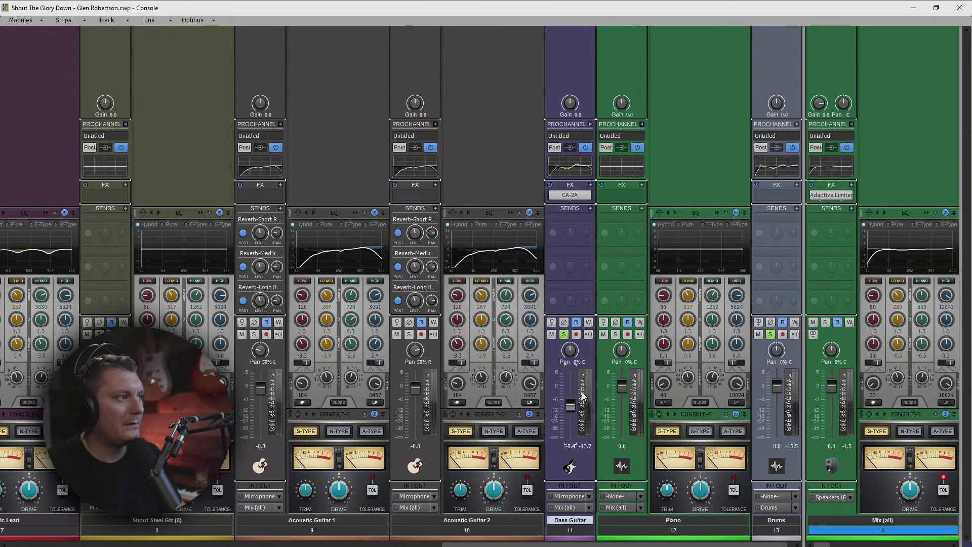
{"action": "left_click_drag", "start_coordinate": [570, 407], "coordinate": [570, 410]}
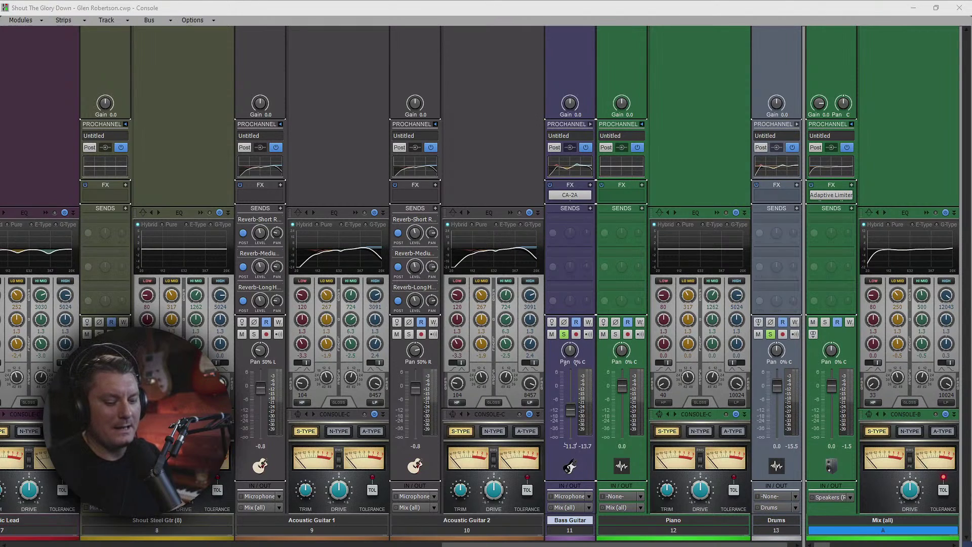
{"action": "left_click", "coordinate": [570, 147]}
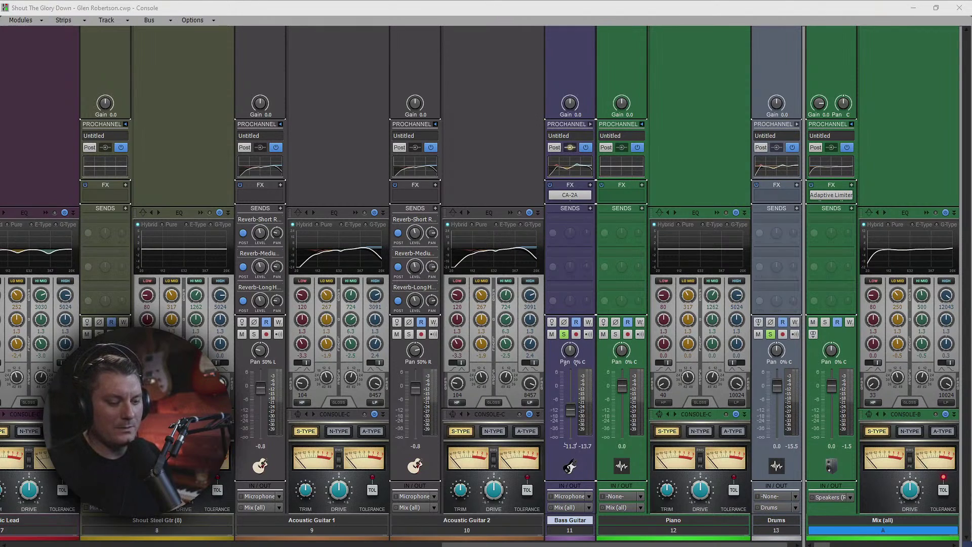
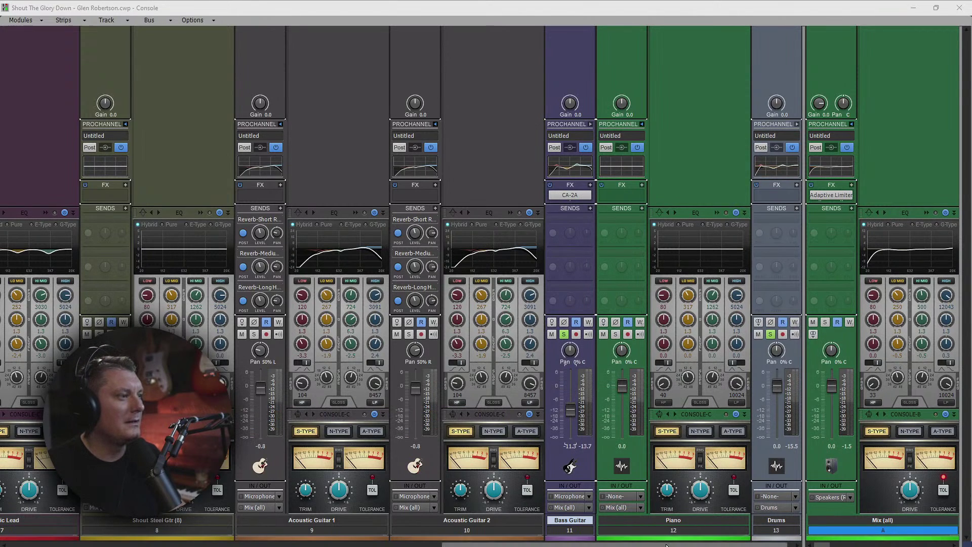
Step: Unsolo the Bass Guitar and Drums tracks and solo the Piano track
{"action": "left_click_drag", "start_coordinate": [668, 545], "coordinate": [701, 545]}
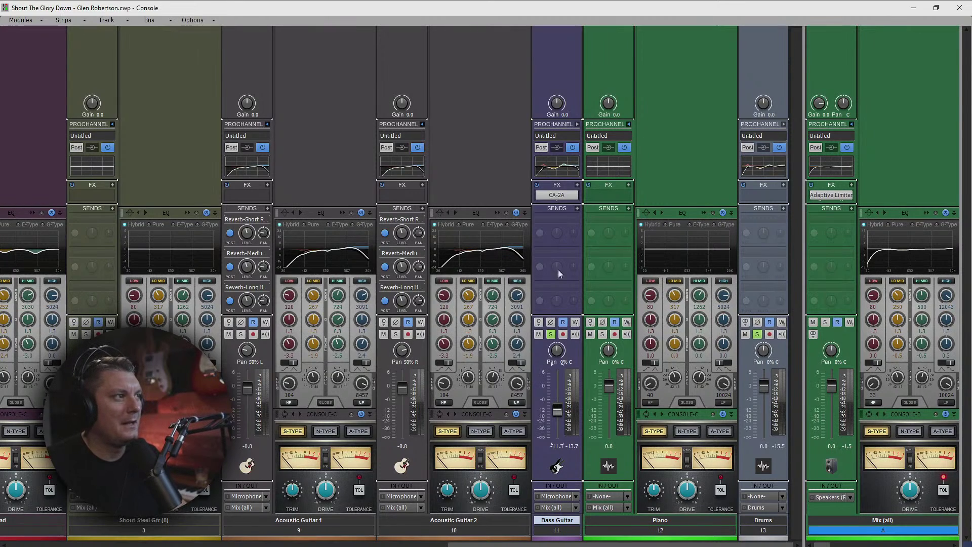
{"action": "left_click", "coordinate": [550, 334]}
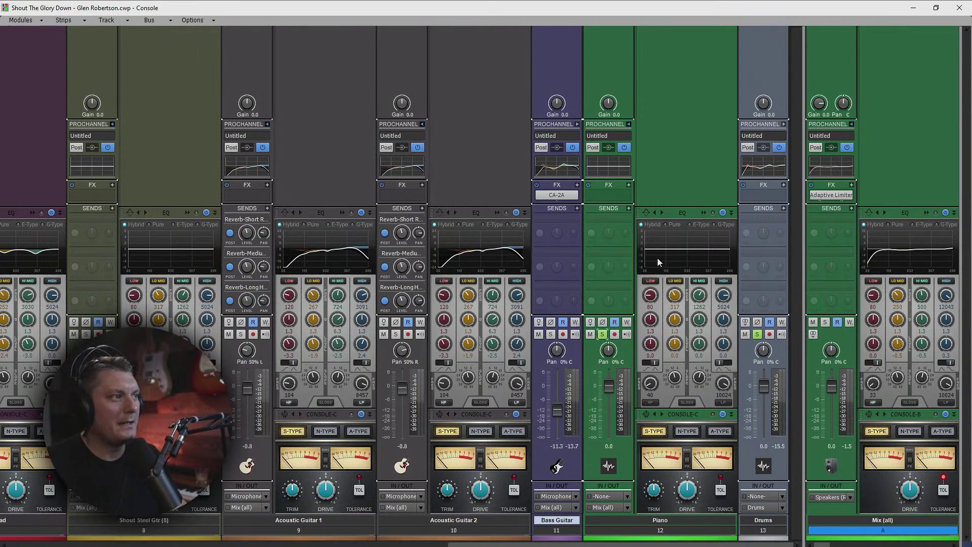
{"action": "left_click", "coordinate": [758, 335]}
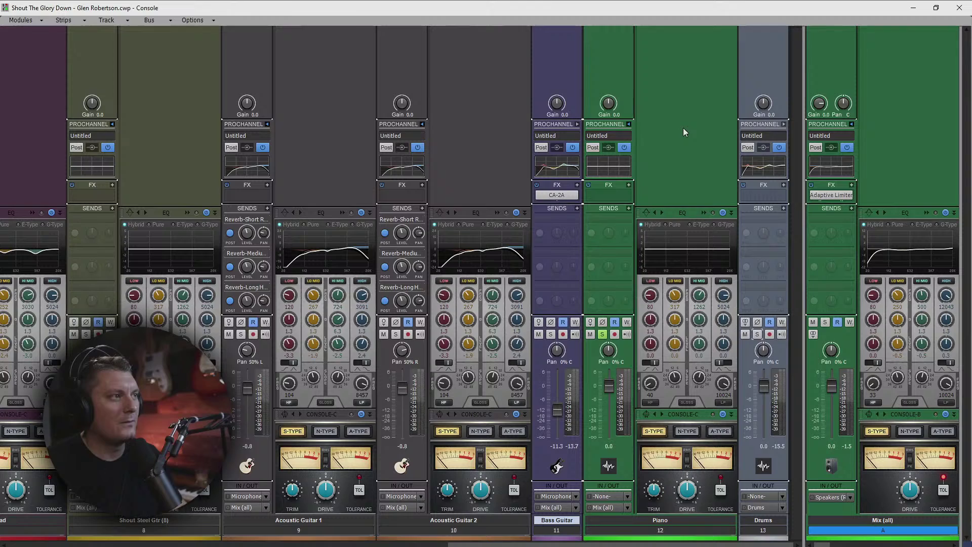
Step: Open the Piano's enlarged EQ view, enable a high-pass filter at 108 Hz and boost the low band 3.8 dB at 177 Hz during playback
{"action": "left_click", "coordinate": [705, 212]}
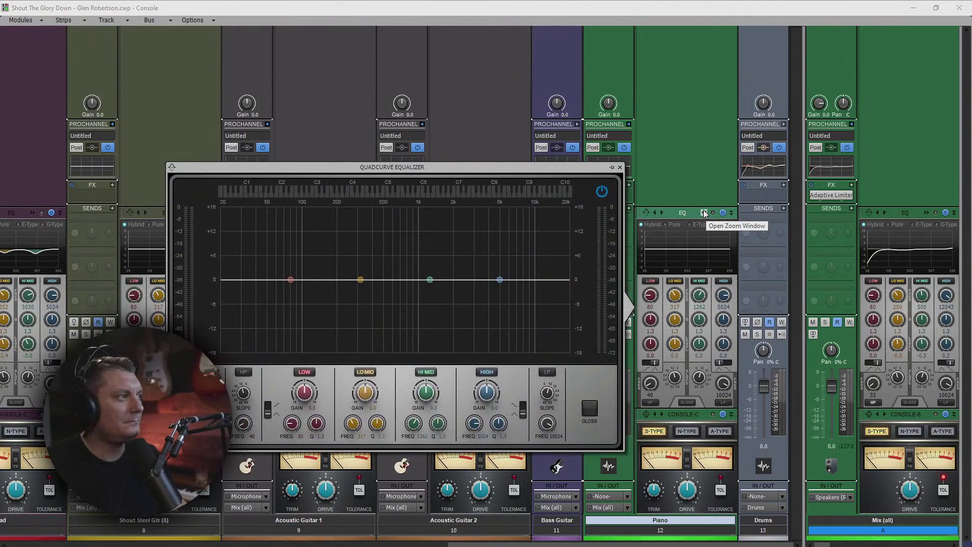
{"action": "key", "text": "space"}
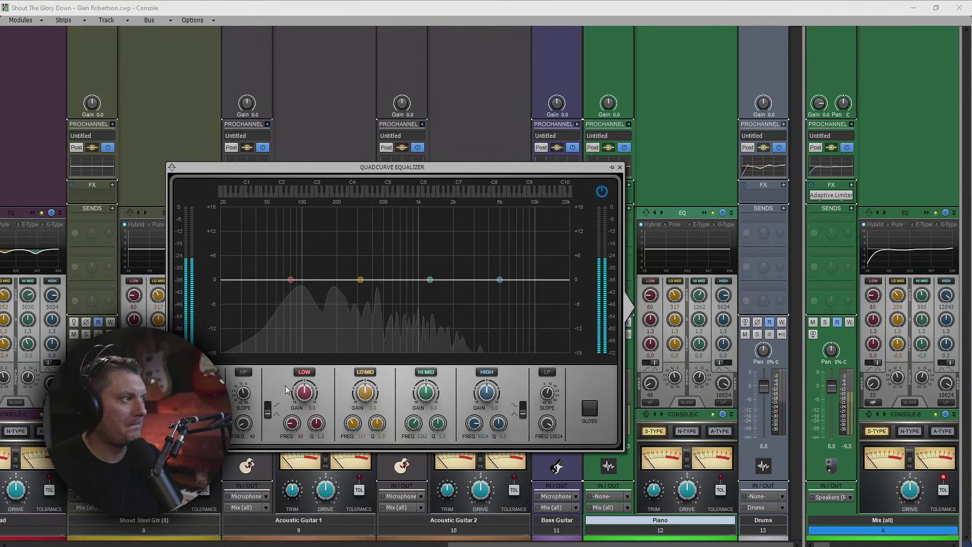
{"action": "left_click", "coordinate": [249, 372]}
{"action": "left_click_drag", "start_coordinate": [247, 424], "coordinate": [247, 402]}
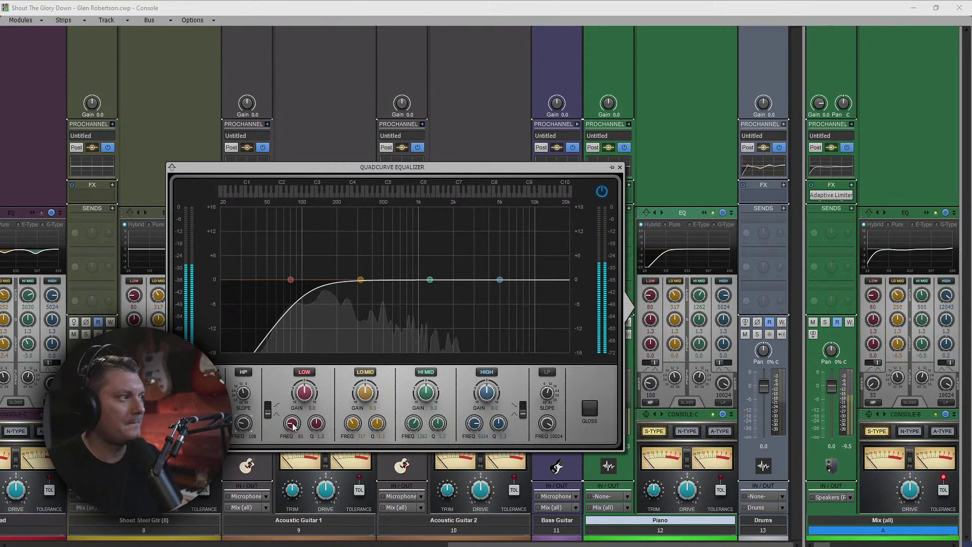
{"action": "mouse_move", "coordinate": [291, 423]}
{"action": "left_mouse_down"}
{"action": "mouse_move", "coordinate": [305, 384]}
{"action": "mouse_move", "coordinate": [301, 421]}
{"action": "mouse_move", "coordinate": [299, 405]}
{"action": "mouse_move", "coordinate": [291, 420]}
{"action": "mouse_move", "coordinate": [291, 412]}
{"action": "left_mouse_up"}
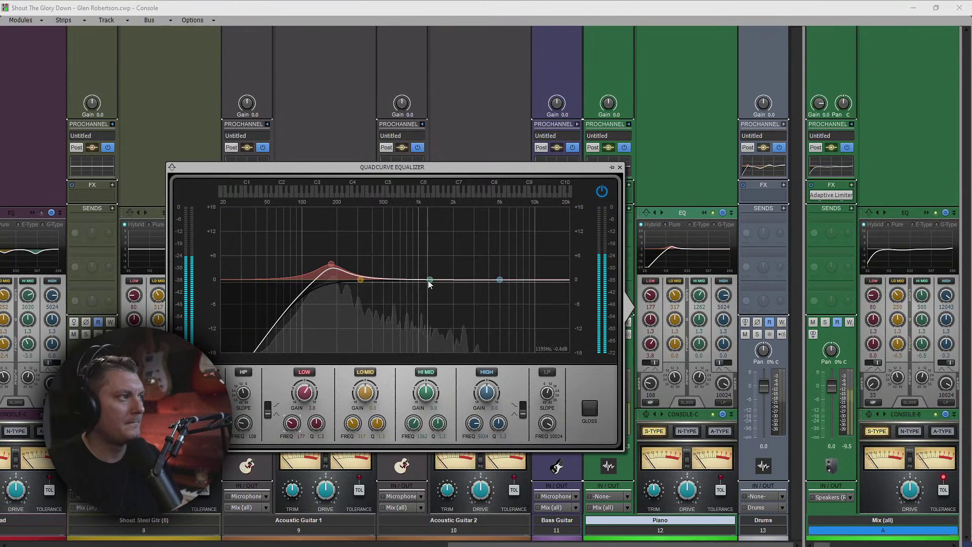
Step: Cut the Piano EQ's low mids at 599 Hz, boost the high mids 2.7 dB at 3037 Hz and raise the high band
{"action": "left_click_drag", "start_coordinate": [430, 279], "coordinate": [394, 291]}
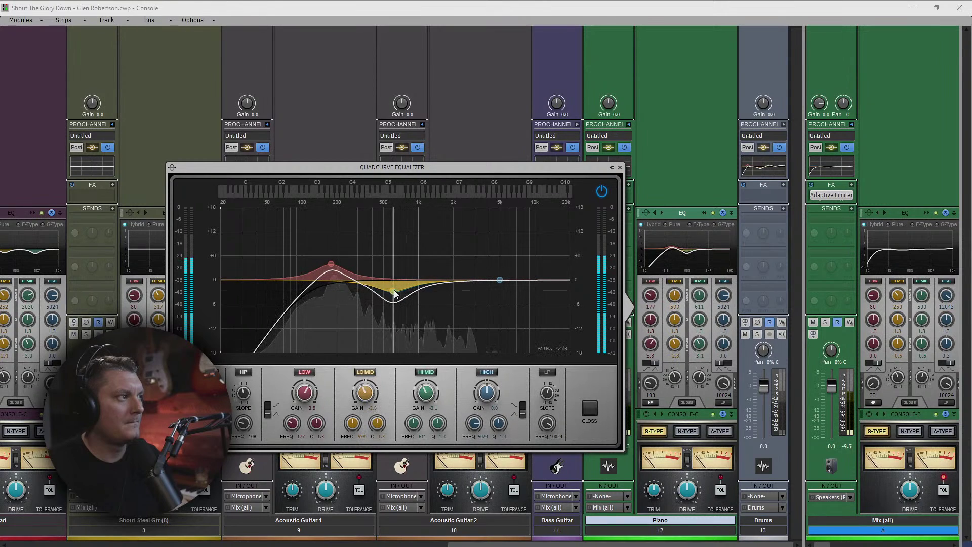
{"action": "left_click_drag", "start_coordinate": [413, 423], "coordinate": [413, 404]}
{"action": "left_click_drag", "start_coordinate": [456, 291], "coordinate": [474, 268]}
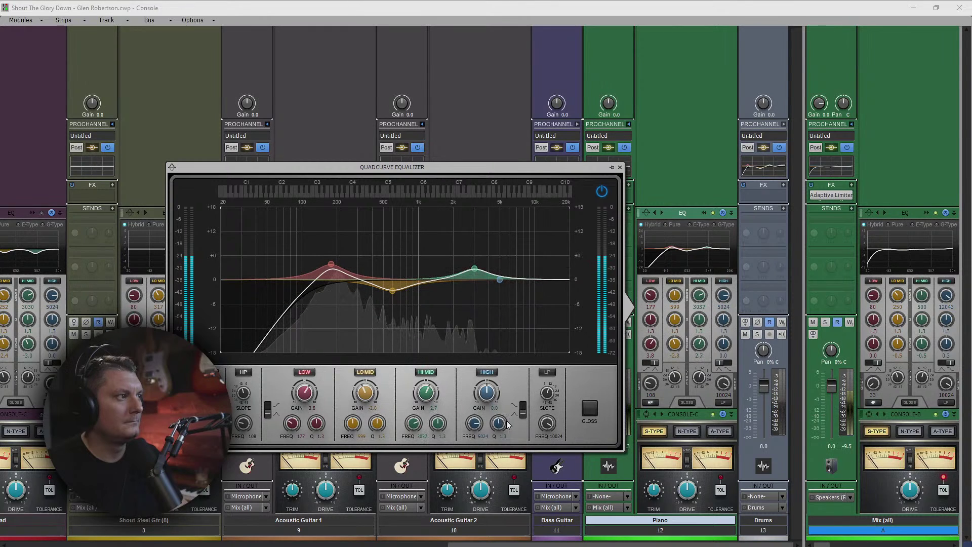
{"action": "left_click_drag", "start_coordinate": [487, 393], "coordinate": [487, 386]}
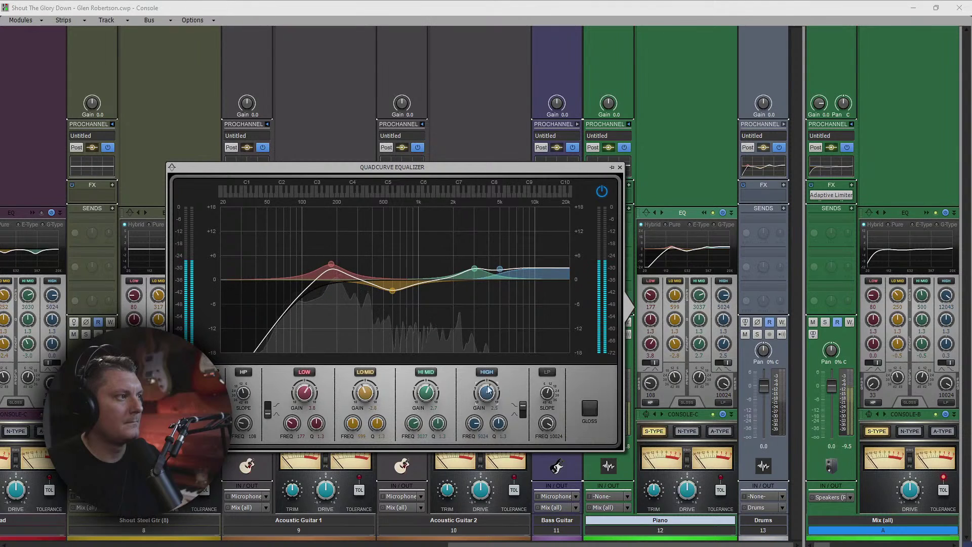
{"action": "left_click", "coordinate": [620, 167]}
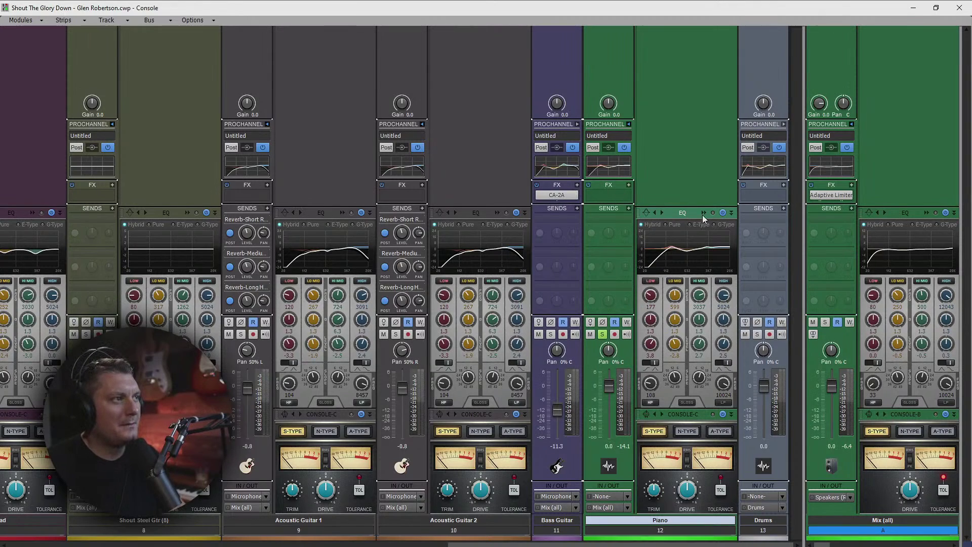
Step: Solo the Bass Guitar alongside the Piano, play both together and expand the Bass Guitar's ProChannel to compare their EQ curves
{"action": "left_click", "coordinate": [551, 334]}
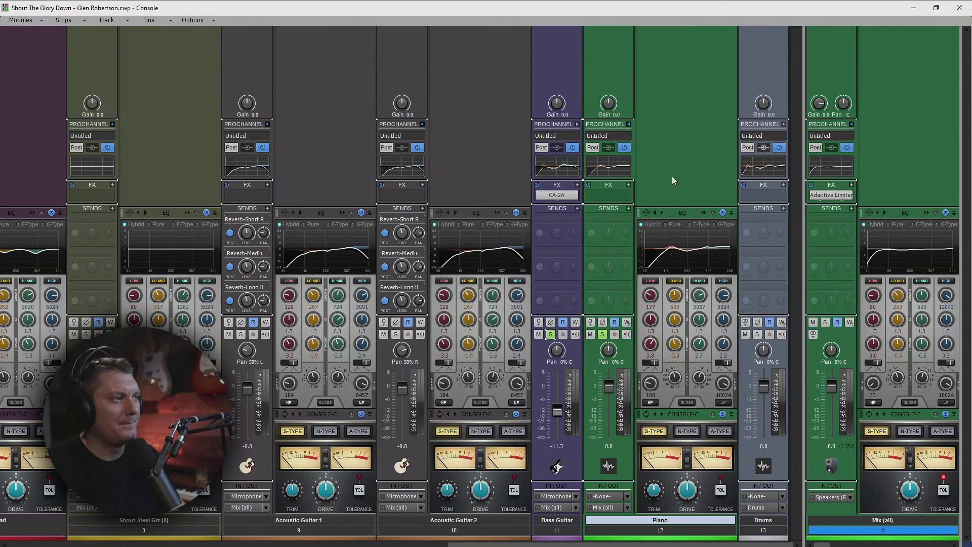
{"action": "key", "text": "space"}
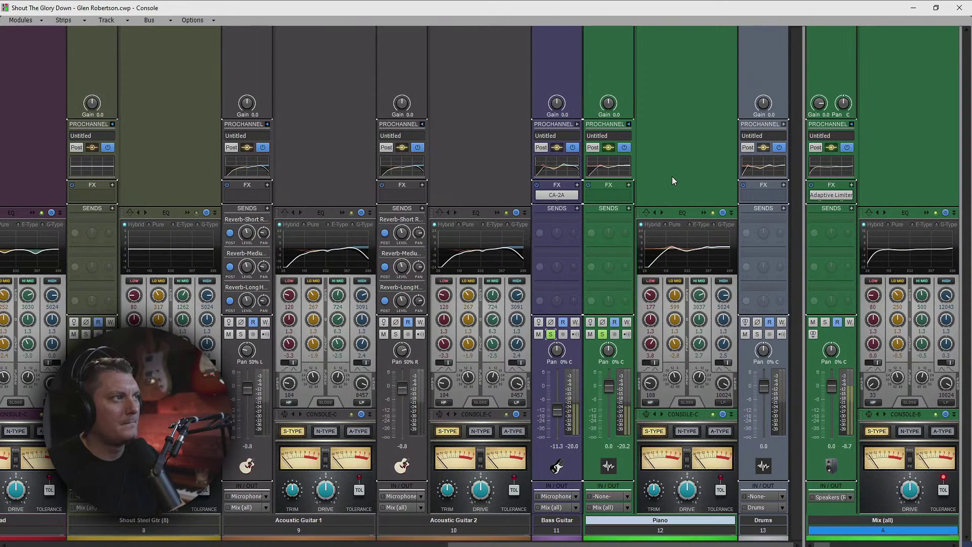
{"action": "left_click", "coordinate": [578, 124]}
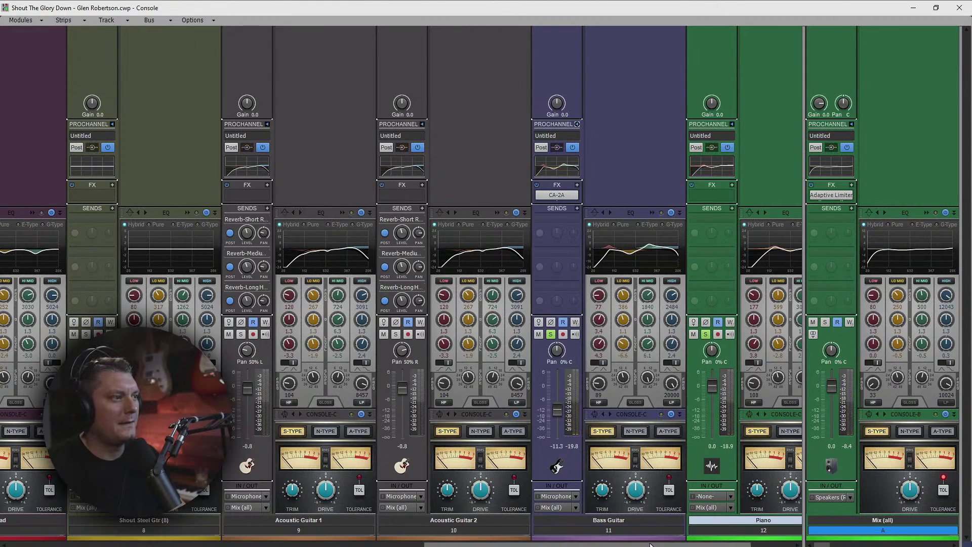
{"action": "left_click_drag", "start_coordinate": [652, 545], "coordinate": [690, 545]}
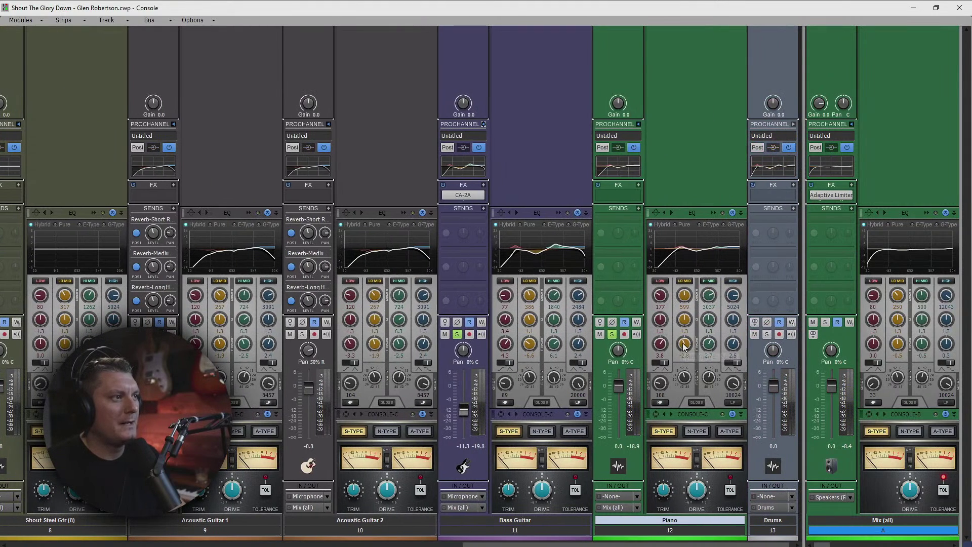
Step: Reduce the low-band boost at 177 Hz in the Piano EQ and audition it against the bass
{"action": "left_click_drag", "start_coordinate": [653, 345], "coordinate": [654, 348]}
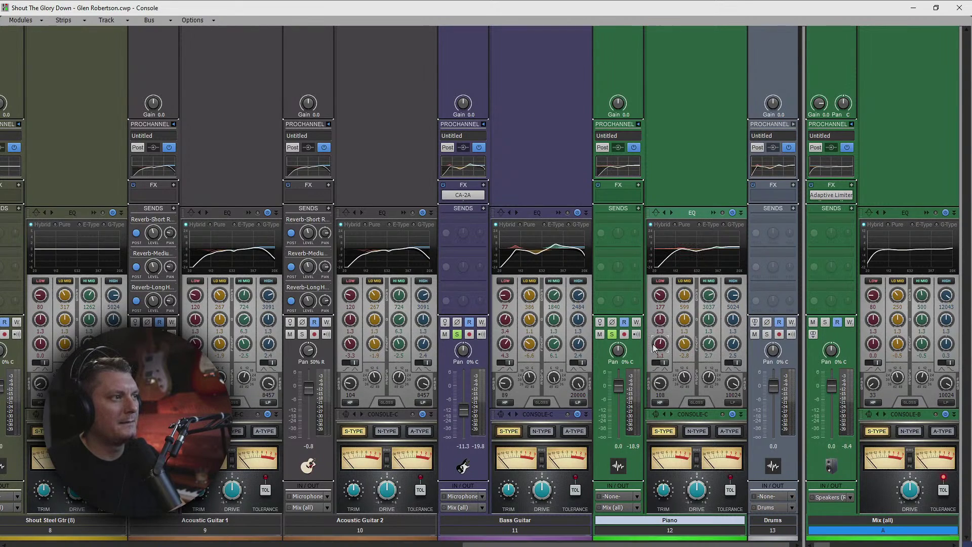
{"action": "key", "text": "space"}
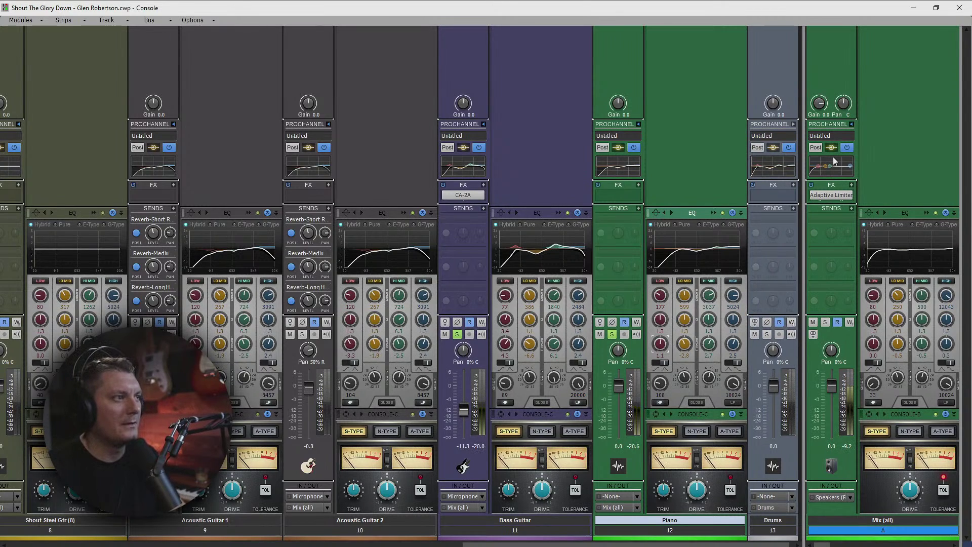
{"action": "left_click_drag", "start_coordinate": [659, 343], "coordinate": [658, 344]}
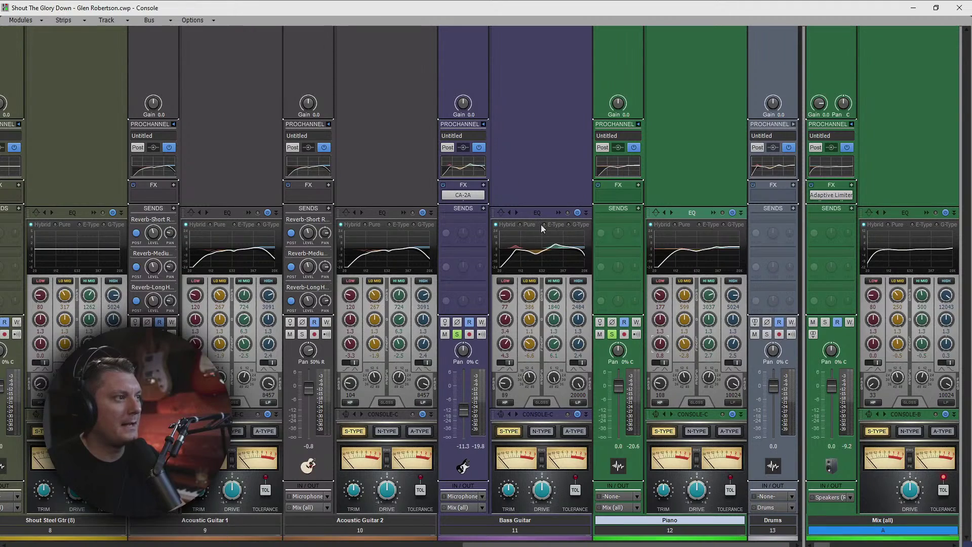
Step: Unsolo the Piano and Bass Guitar and copy the Bass Guitar's CA-2A to the Piano's effects, checking its settings
{"action": "left_click", "coordinate": [611, 335]}
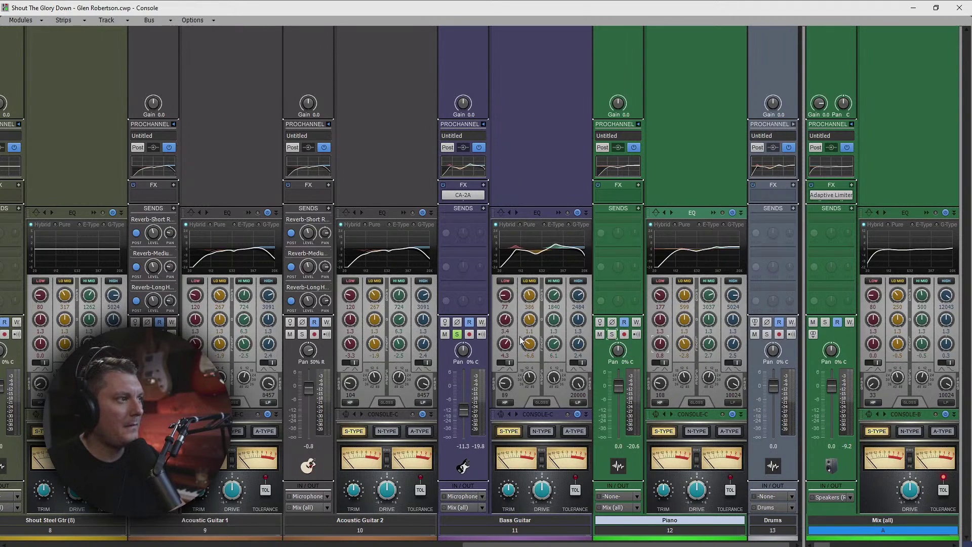
{"action": "left_click", "coordinate": [458, 335]}
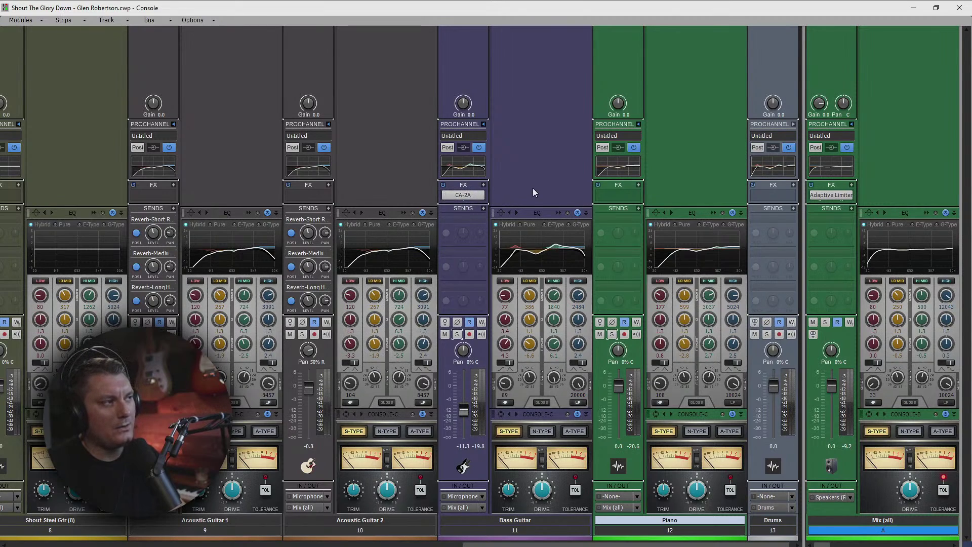
{"action": "left_click_drag", "start_coordinate": [463, 195], "coordinate": [617, 195]}
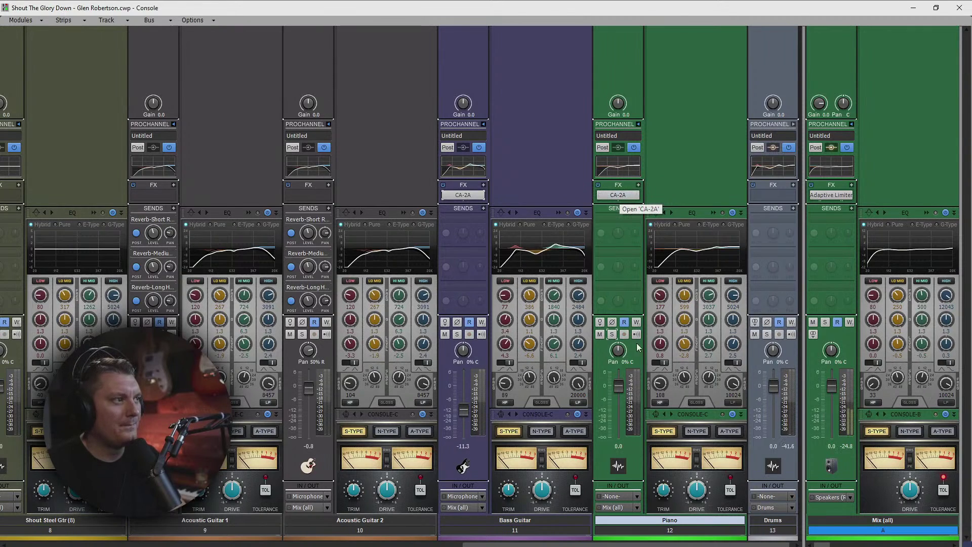
{"action": "double_click", "coordinate": [618, 198]}
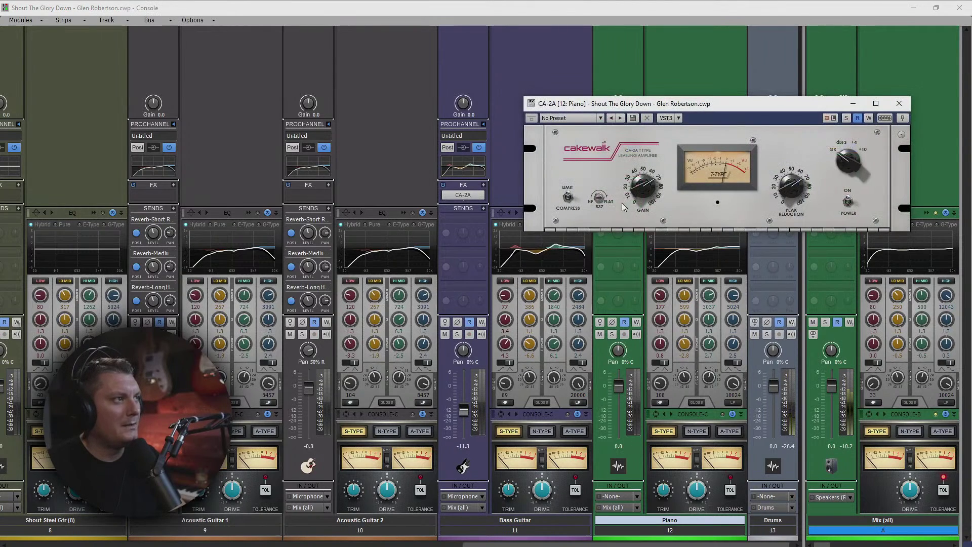
{"action": "left_click", "coordinate": [822, 327]}
{"action": "left_click", "coordinate": [824, 322]}
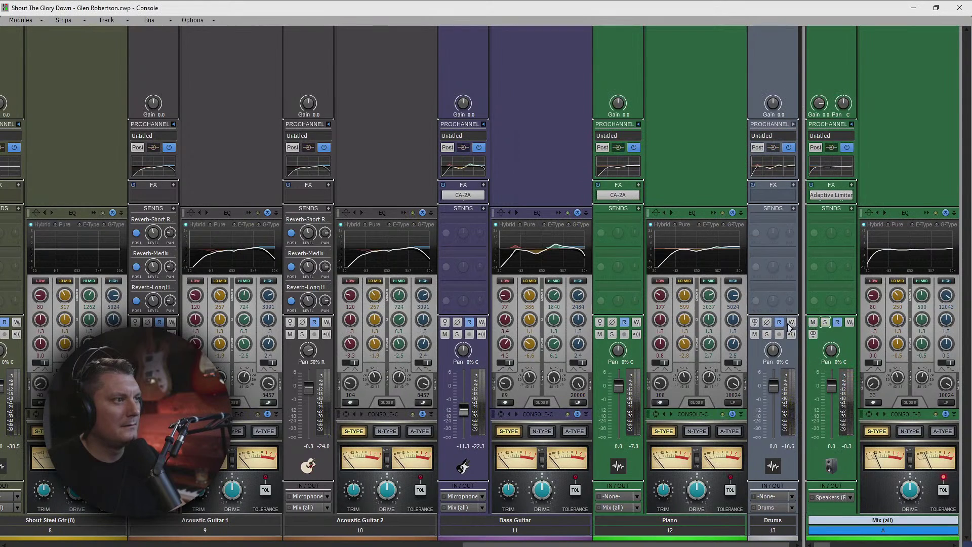
Step: Solo the Drums, Piano and Bass Guitar tracks so they play together
{"action": "left_click", "coordinate": [767, 334]}
{"action": "left_click", "coordinate": [631, 332]}
{"action": "left_click", "coordinate": [611, 334]}
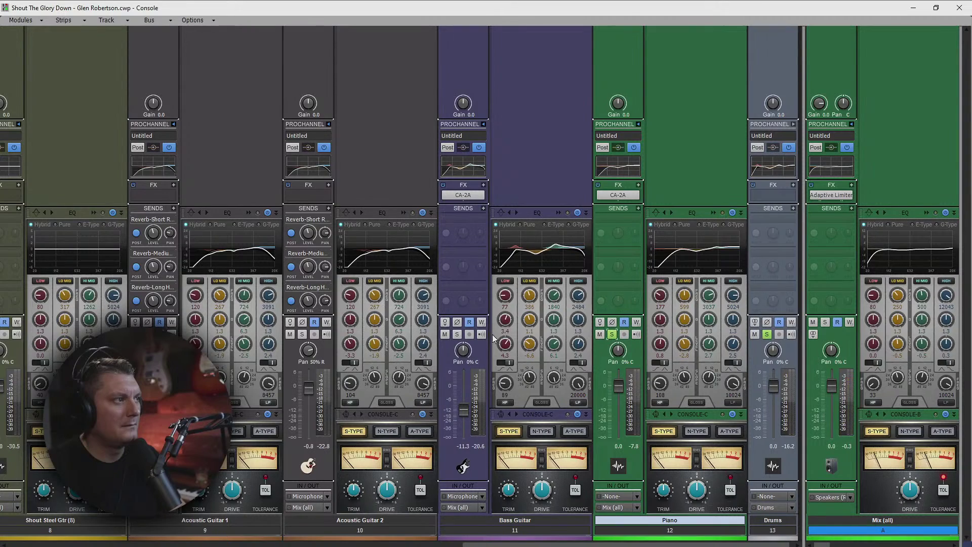
{"action": "left_click", "coordinate": [456, 334]}
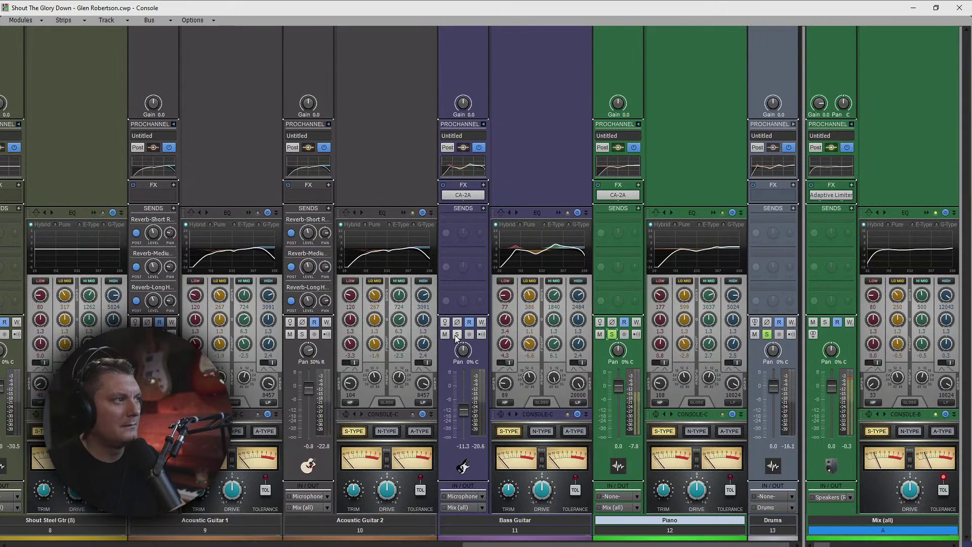
Step: Adjust the gain on the Piano's CA-2A, then set the Piano fader to 0.3 and the Bass Guitar fader to -8.9
{"action": "double_click", "coordinate": [619, 195]}
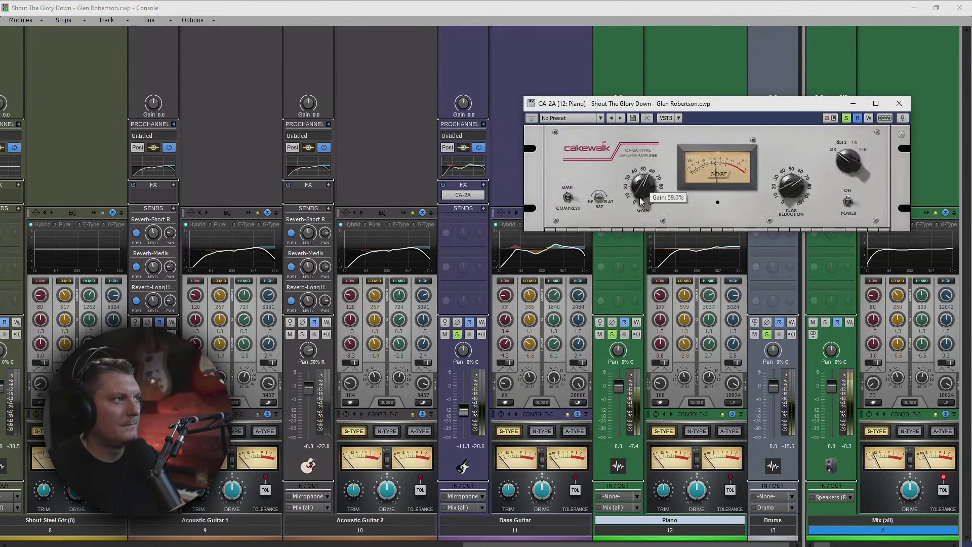
{"action": "left_click_drag", "start_coordinate": [641, 201], "coordinate": [640, 217]}
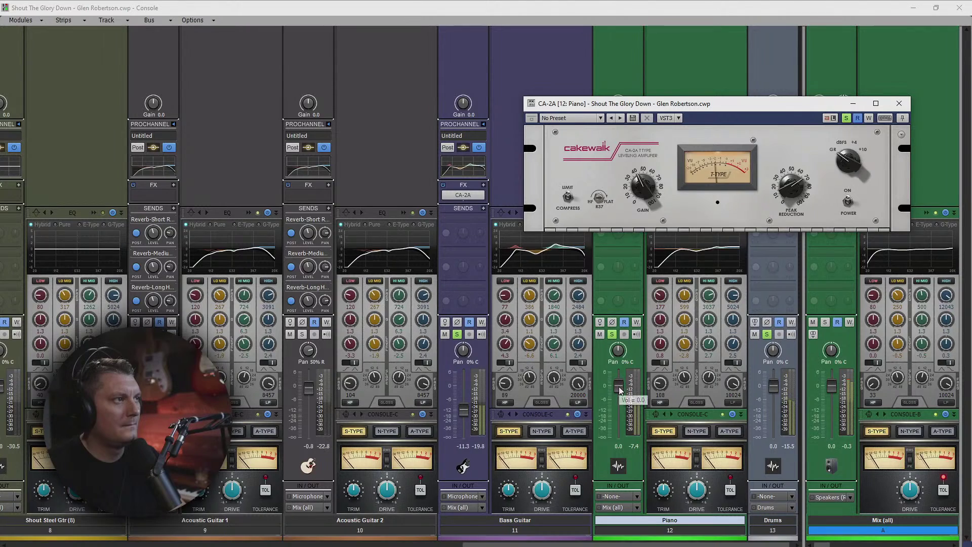
{"action": "left_click_drag", "start_coordinate": [619, 386], "coordinate": [619, 385]}
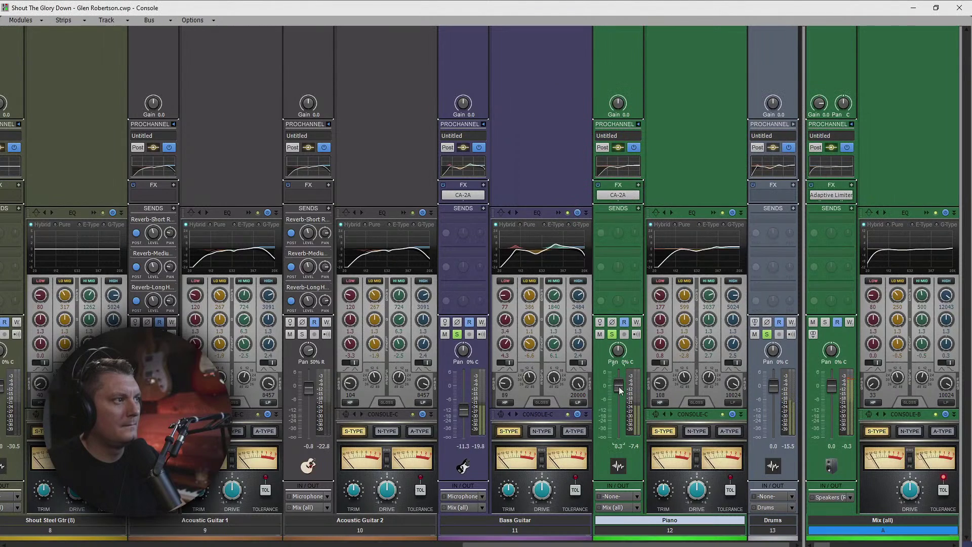
{"action": "mouse_move", "coordinate": [470, 408]}
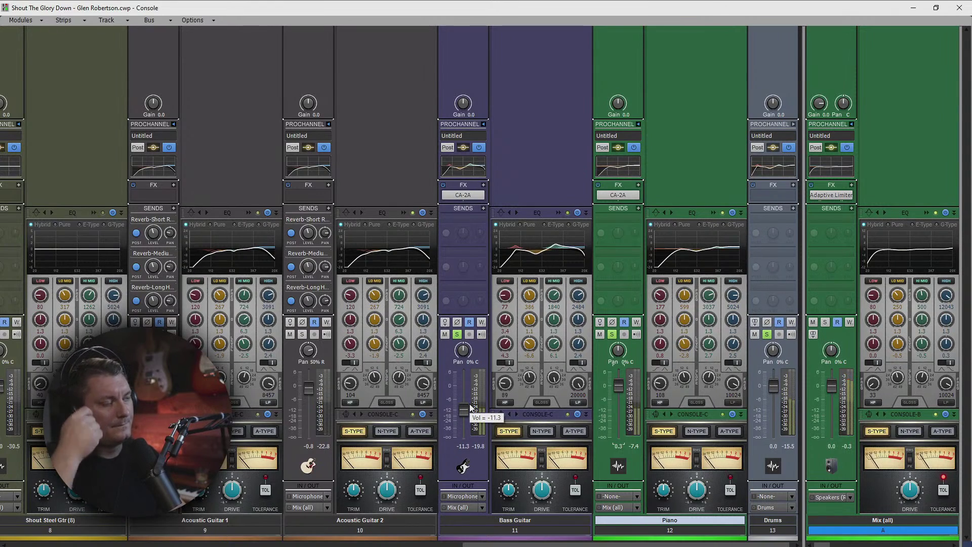
{"action": "left_click_drag", "start_coordinate": [461, 410], "coordinate": [462, 407]}
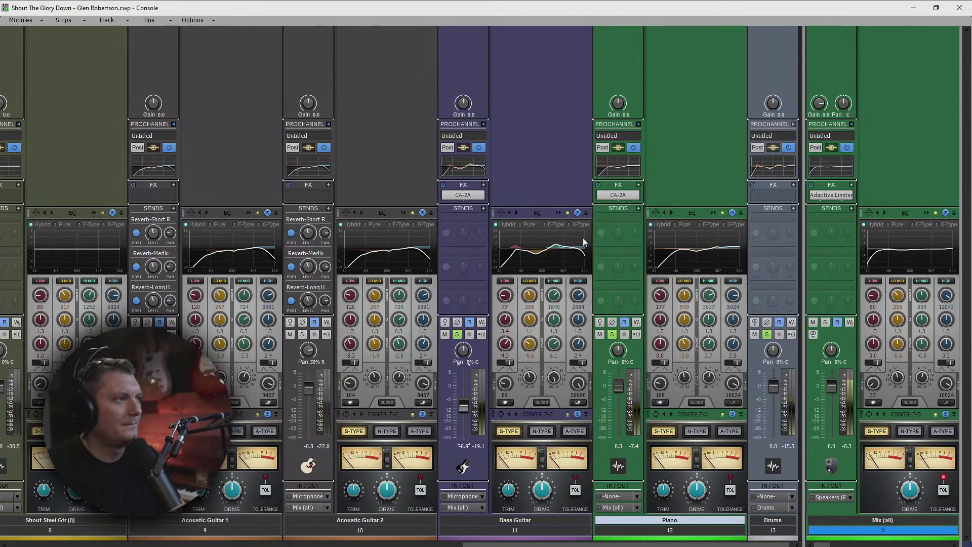
Step: Raise the gain on the Piano's CA-2A slightly and lower the Piano fader to -2.3
{"action": "double_click", "coordinate": [621, 195]}
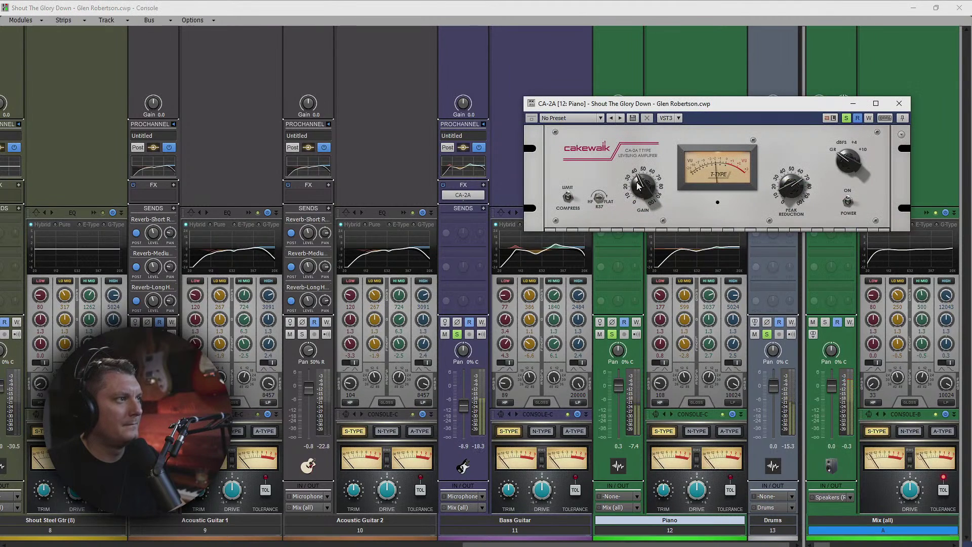
{"action": "mouse_move", "coordinate": [637, 178]}
{"action": "scroll", "coordinate": [637, 178], "scroll_direction": "up", "scroll_amount": 3}
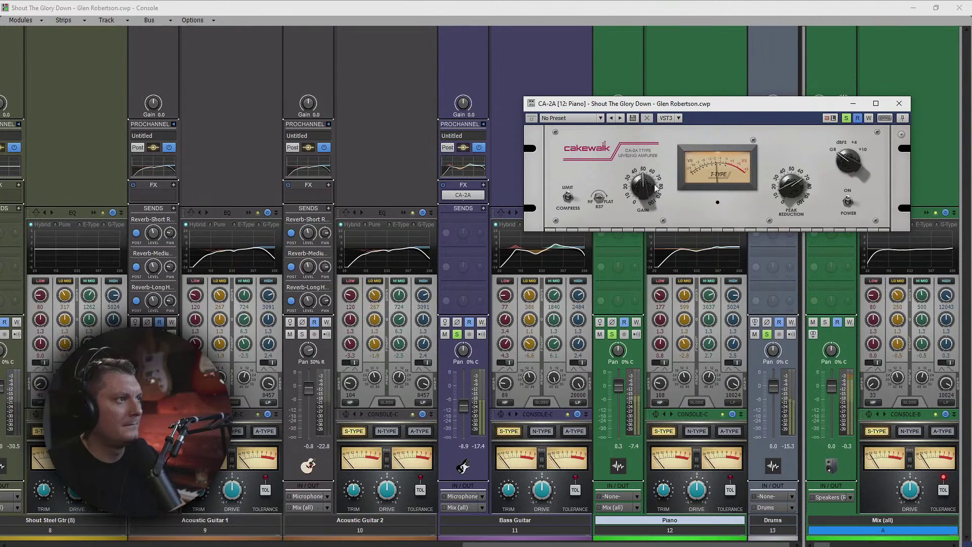
{"action": "left_click", "coordinate": [905, 105]}
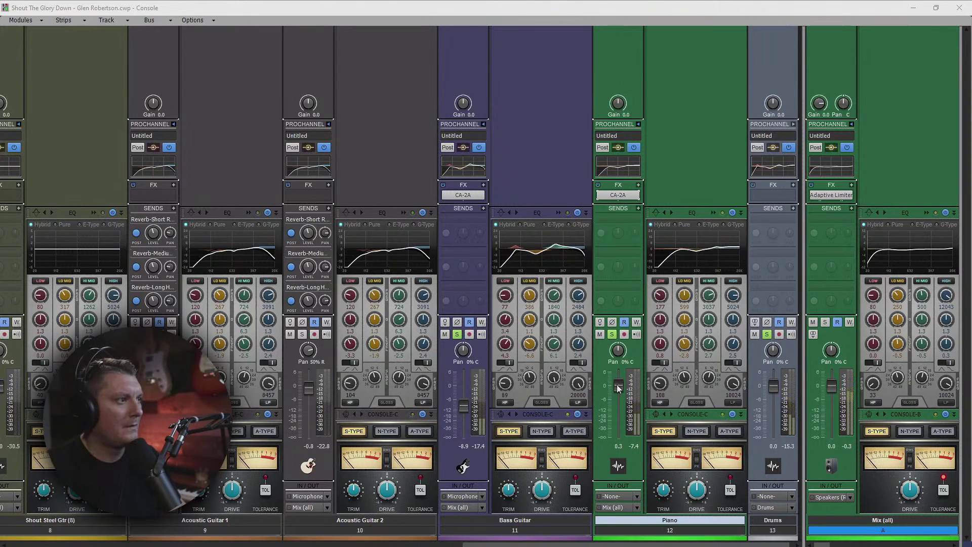
{"action": "left_click_drag", "start_coordinate": [617, 385], "coordinate": [617, 390]}
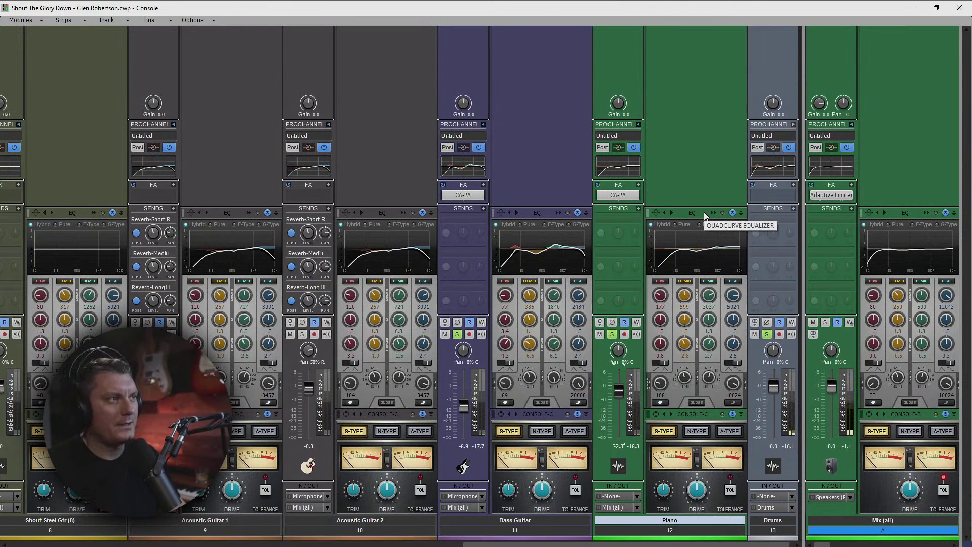
Step: Reveal the track view behind the console, enlarge the Piano track to inspect its waveform, and return to the full-screen console
{"action": "left_click_drag", "start_coordinate": [839, 10], "coordinate": [793, 422]}
{"action": "left_click_drag", "start_coordinate": [214, 269], "coordinate": [217, 413]}
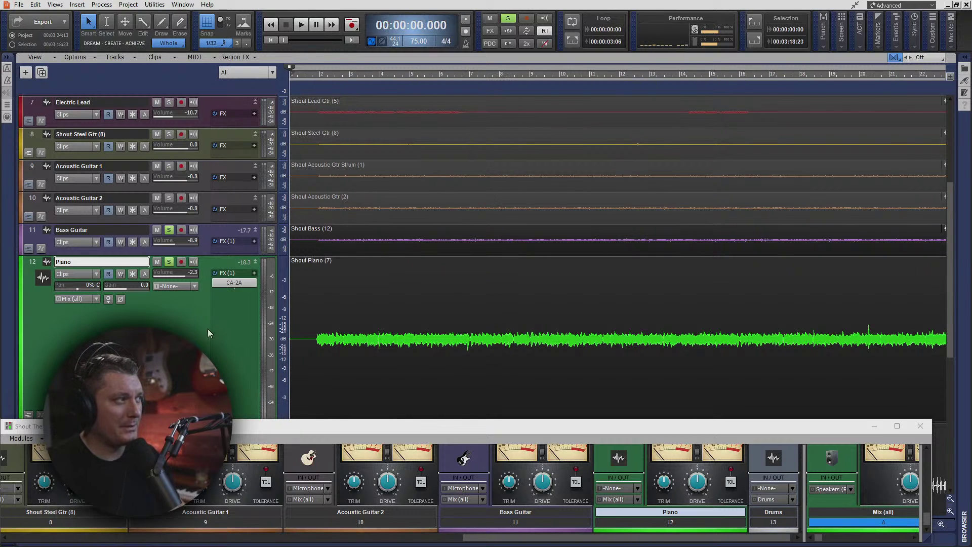
{"action": "left_click", "coordinate": [896, 426]}
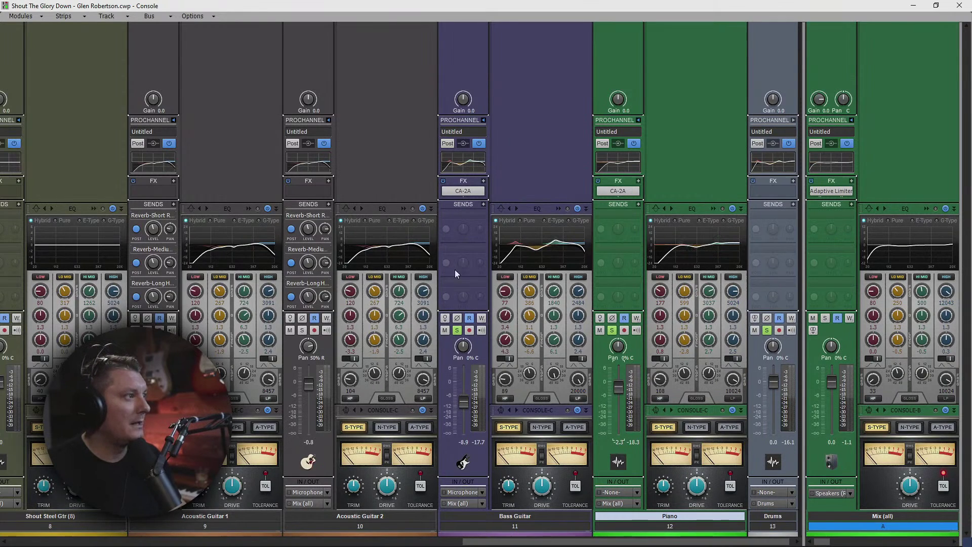
Step: Solo Acoustic Guitar 1 and Acoustic Guitar 2 in place of Bass Guitar, Piano and Drums, and play them in the full-screen console
{"action": "left_click_drag", "start_coordinate": [567, 543], "coordinate": [480, 544]}
{"action": "mouse_move", "coordinate": [523, 541]}
{"action": "left_mouse_down"}
{"action": "mouse_move", "coordinate": [469, 542]}
{"action": "mouse_move", "coordinate": [522, 542]}
{"action": "mouse_move", "coordinate": [510, 541]}
{"action": "left_mouse_up"}
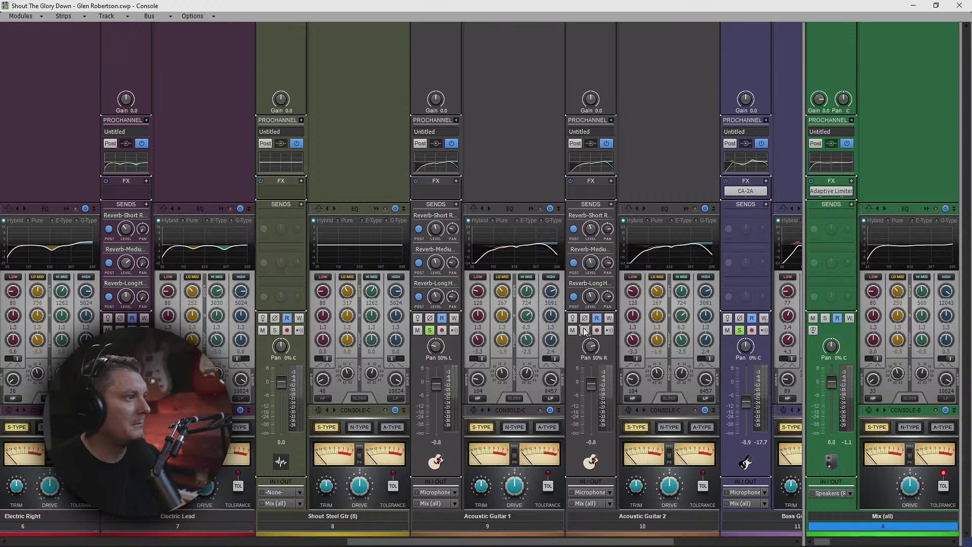
{"action": "left_click_drag", "start_coordinate": [511, 541], "coordinate": [632, 542]}
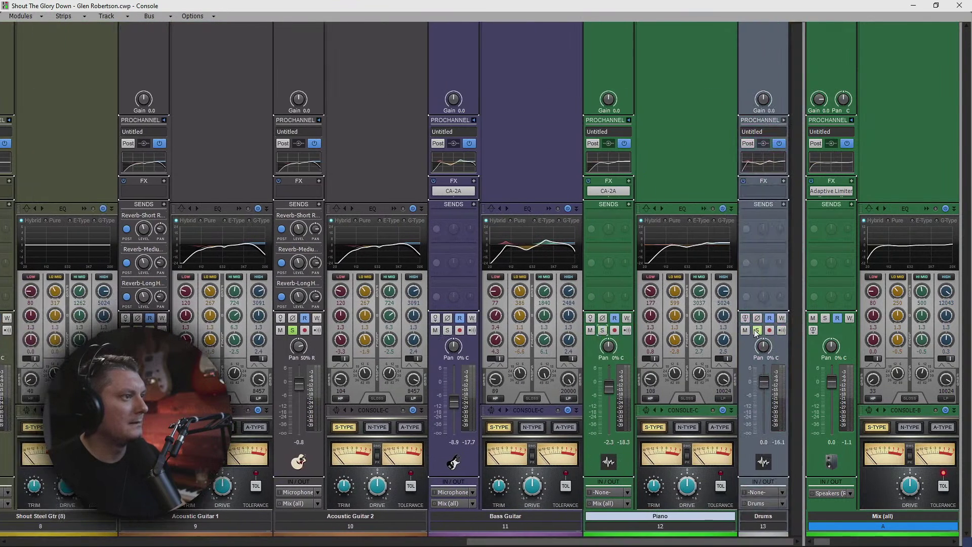
{"action": "left_click_drag", "start_coordinate": [723, 542], "coordinate": [602, 541]}
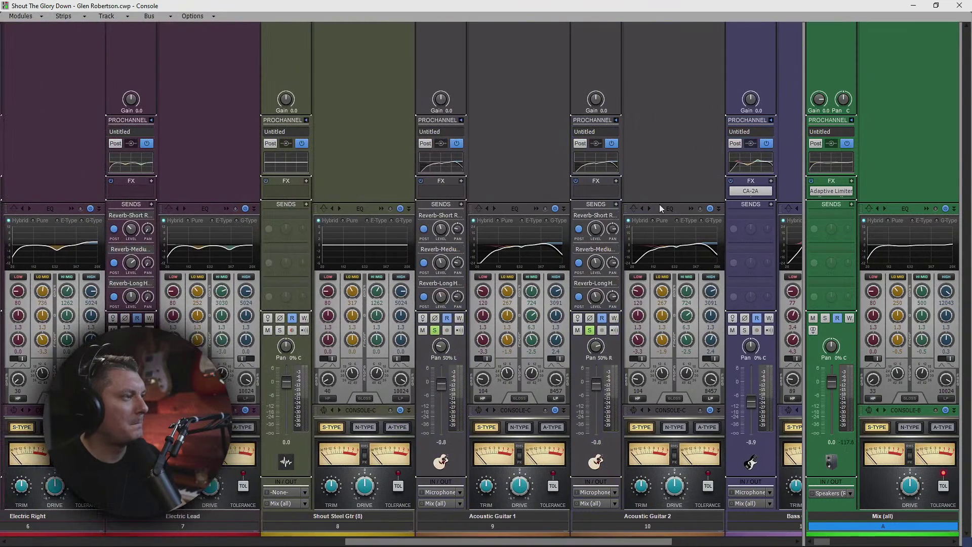
{"action": "double_click", "coordinate": [878, 9]}
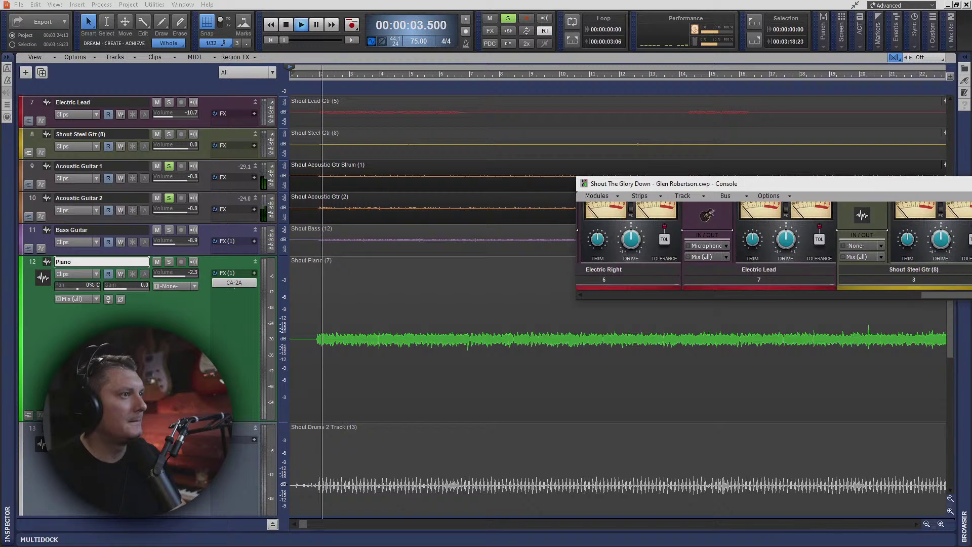
{"action": "left_click_drag", "start_coordinate": [900, 183], "coordinate": [658, 0]}
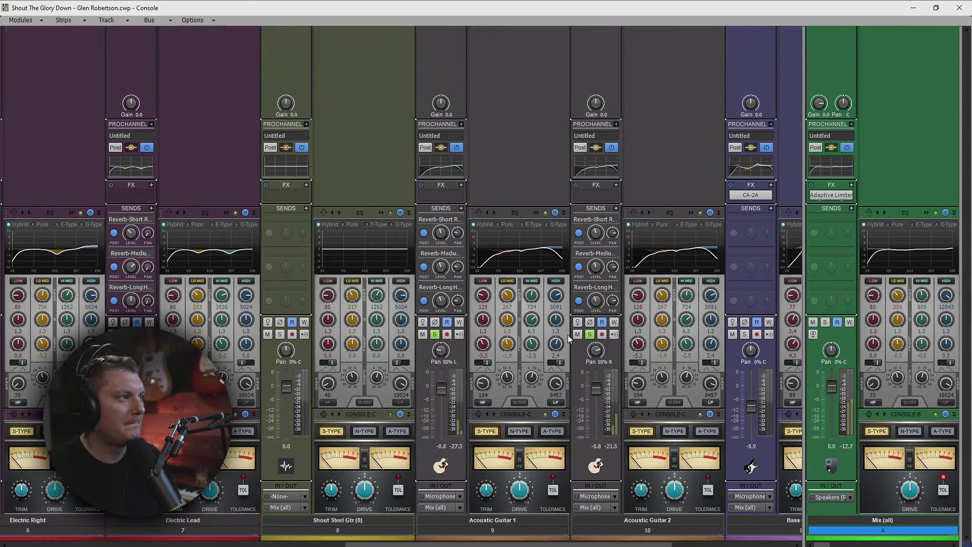
Step: Compare the two acoustic guitars by switching the solo off and back on for each track in turn
{"action": "left_click", "coordinate": [590, 334]}
{"action": "left_click", "coordinate": [589, 334]}
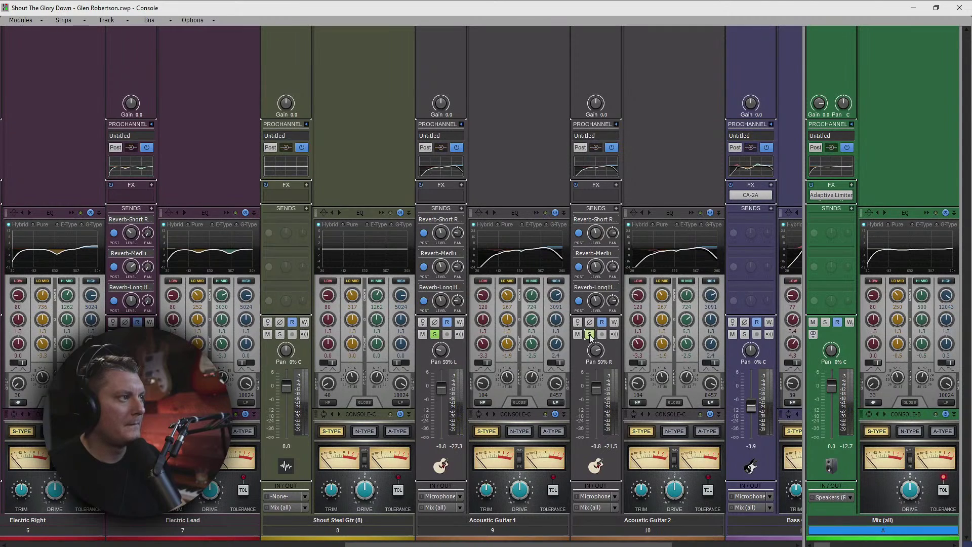
{"action": "left_click", "coordinate": [435, 335]}
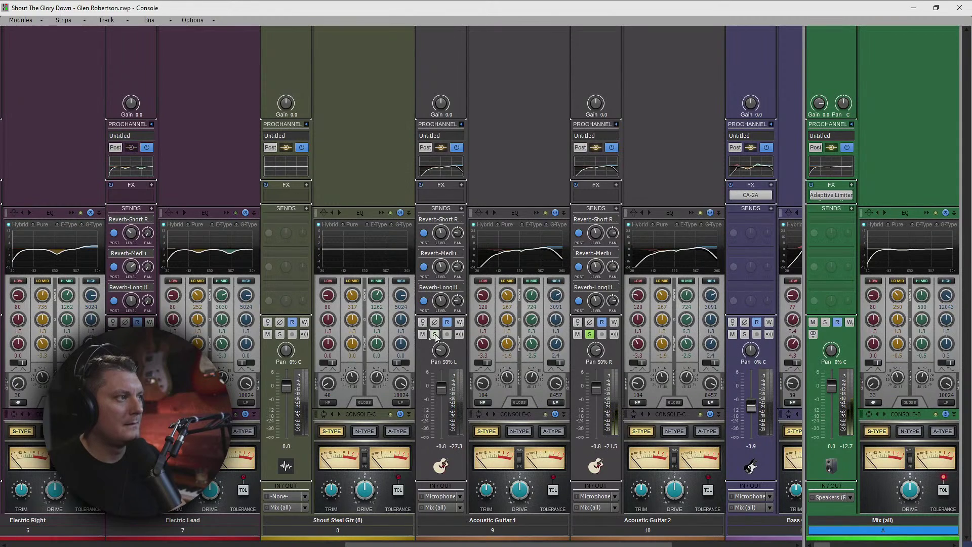
{"action": "left_click", "coordinate": [435, 335]}
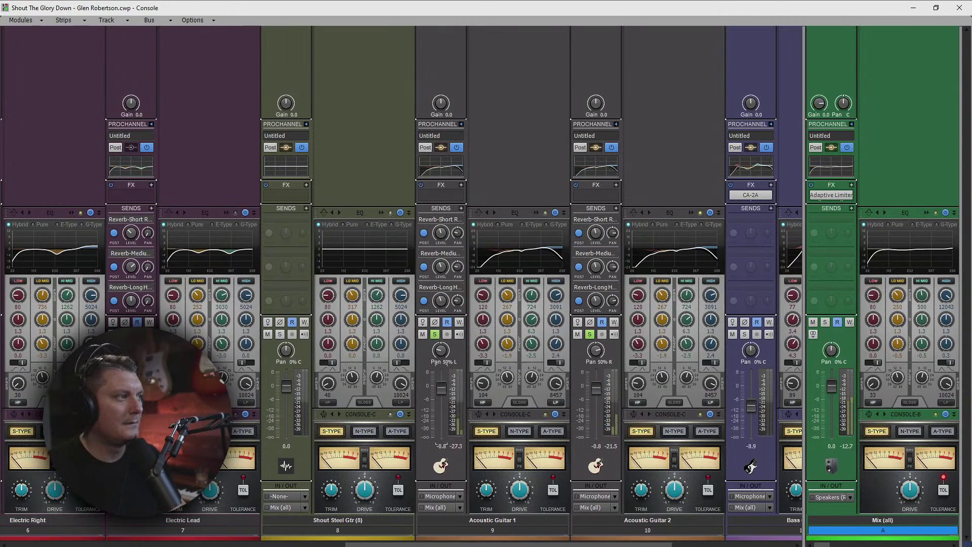
Step: Reset the volume faders of Acoustic Guitar 1 and Acoustic Guitar 2 to 0.0 and stop playback
{"action": "double_click", "coordinate": [442, 386]}
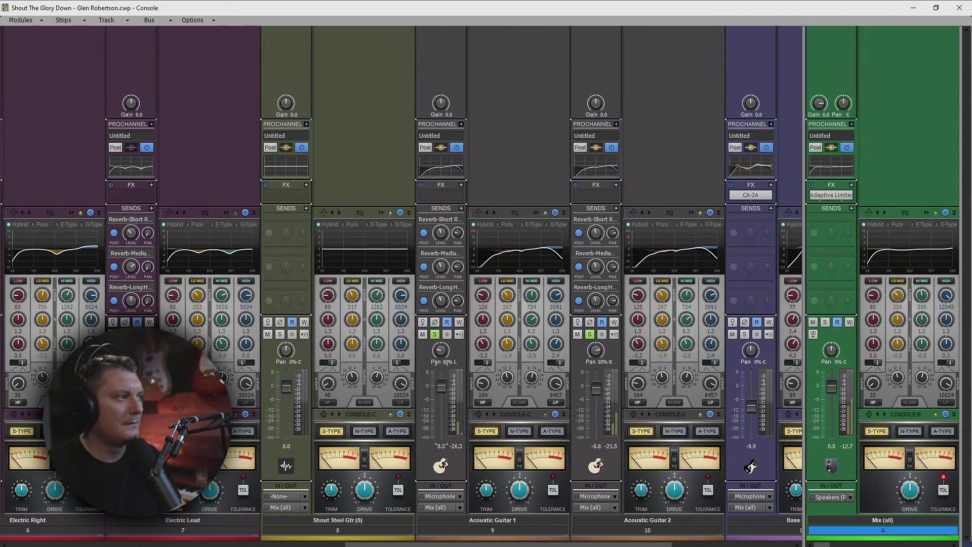
{"action": "double_click", "coordinate": [597, 385]}
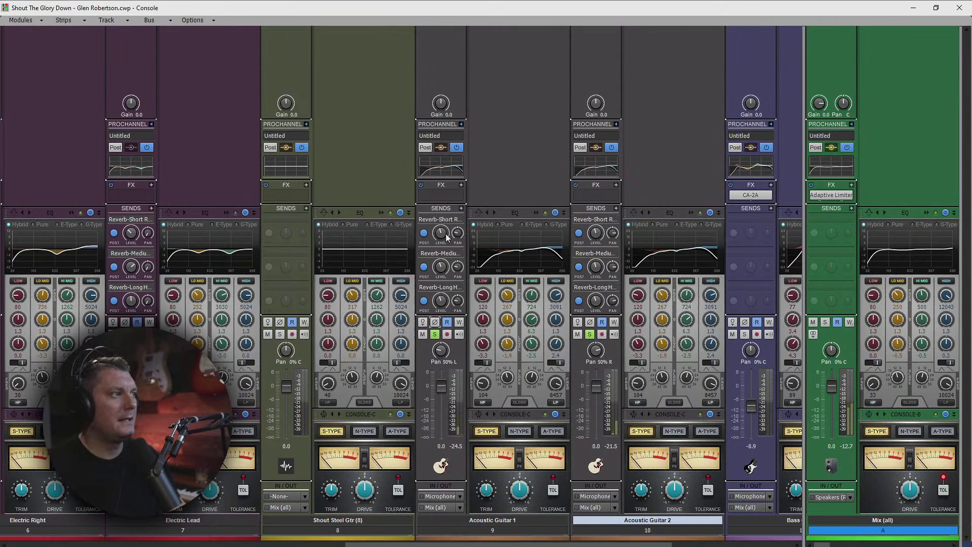
{"action": "key", "text": "space"}
Step: Delete the Reverb-Short Room, Reverb-Medium Plate and Reverb-Long Hall sends from Acoustic Guitar 1
{"action": "right_click", "coordinate": [460, 225]}
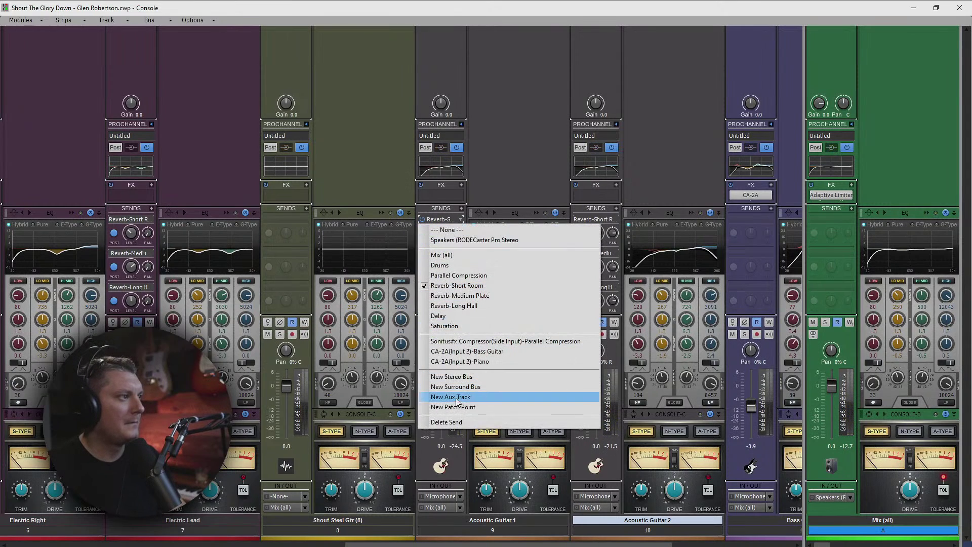
{"action": "left_click", "coordinate": [445, 422]}
{"action": "left_click", "coordinate": [460, 219]}
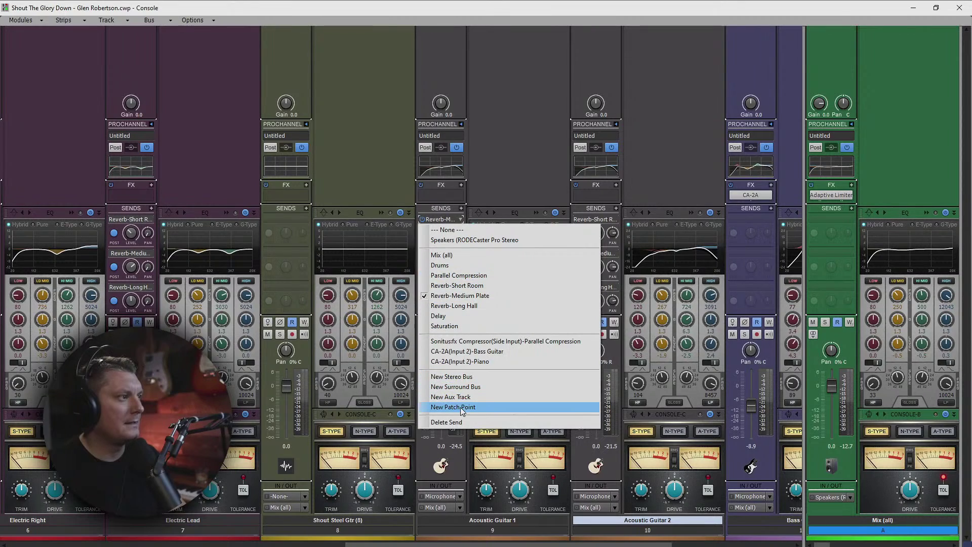
{"action": "left_click", "coordinate": [457, 423]}
{"action": "left_click", "coordinate": [461, 220]}
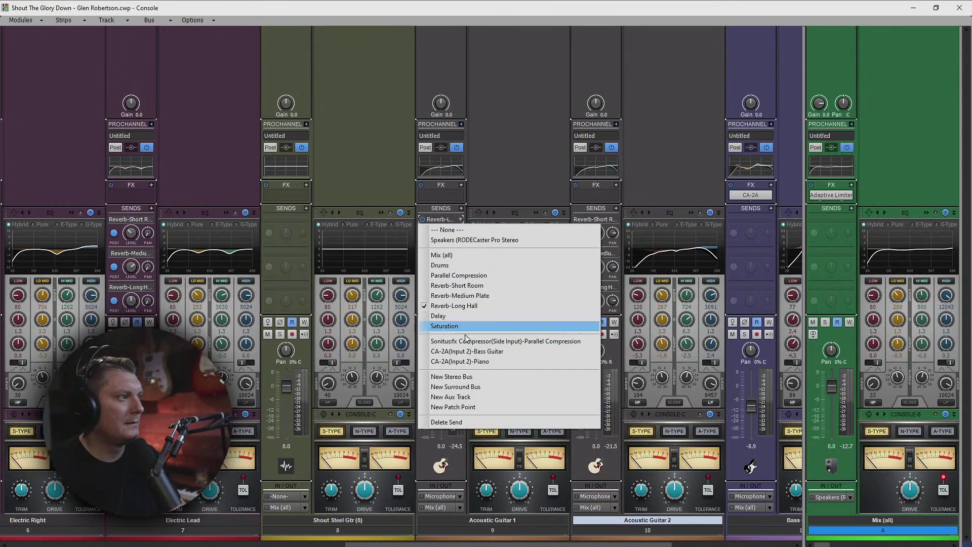
{"action": "left_click", "coordinate": [446, 422]}
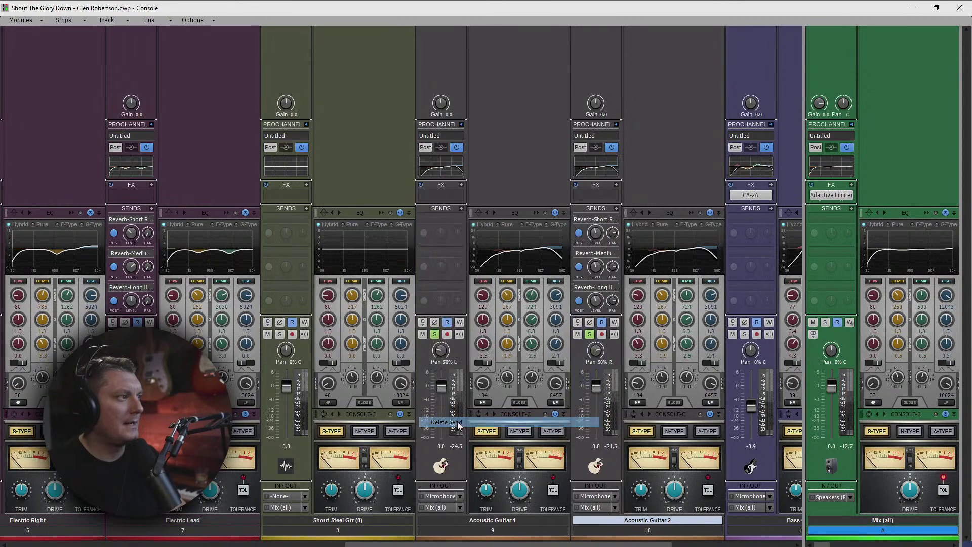
Step: Delete the Reverb-Short Room, Reverb-Medium Plate and Reverb-Long Hall sends from Acoustic Guitar 2
{"action": "left_click", "coordinate": [607, 219]}
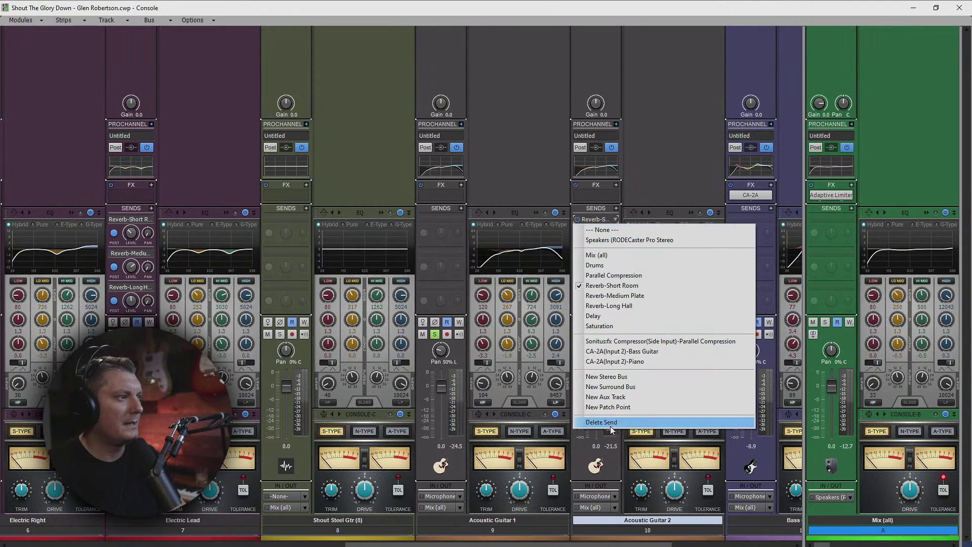
{"action": "left_click", "coordinate": [610, 425]}
{"action": "left_click", "coordinate": [615, 220]}
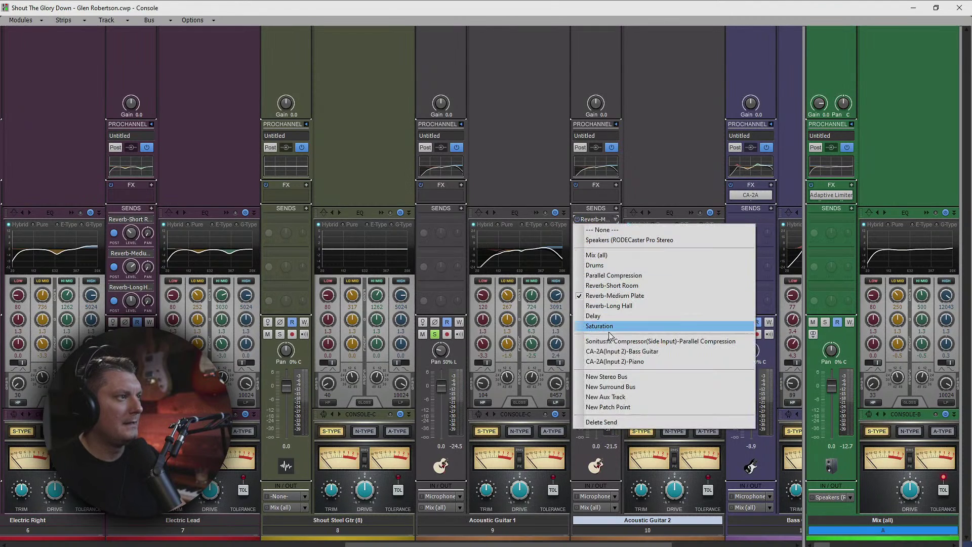
{"action": "left_click", "coordinate": [609, 426]}
{"action": "left_click", "coordinate": [616, 220]}
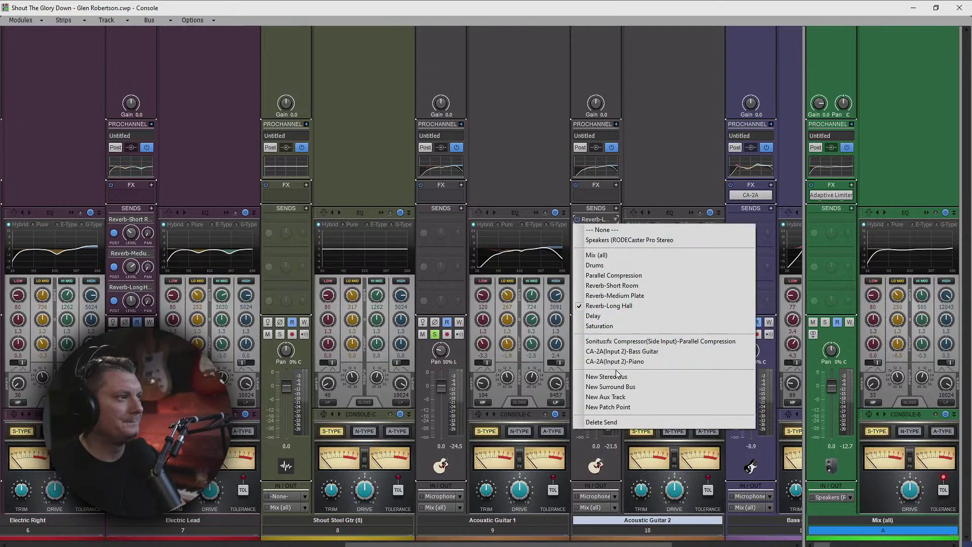
{"action": "left_click", "coordinate": [609, 425]}
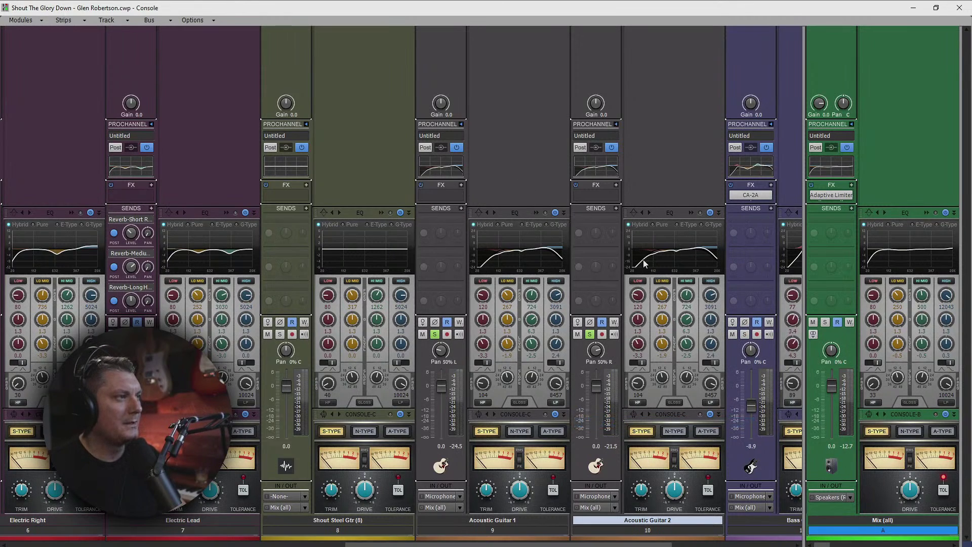
Step: Play only Acoustic Guitar 1 soloed with its pan reset to 0% C, and glance at its EQ curve
{"action": "left_click", "coordinate": [615, 125]}
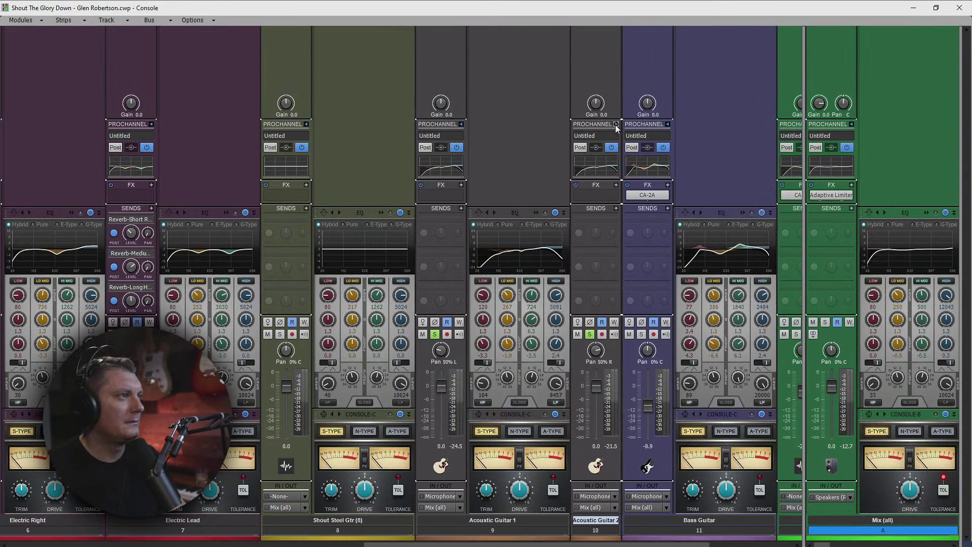
{"action": "left_click", "coordinate": [615, 124]}
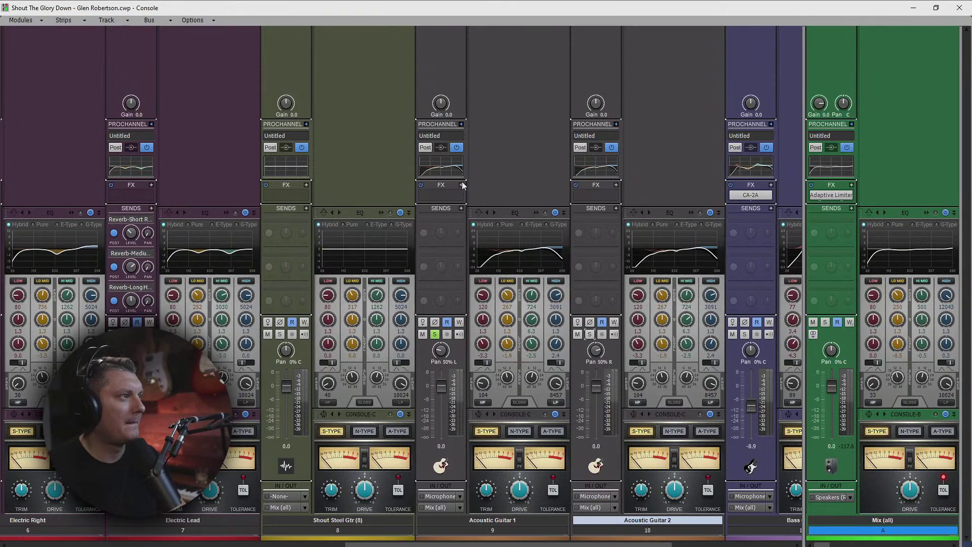
{"action": "double_click", "coordinate": [441, 352]}
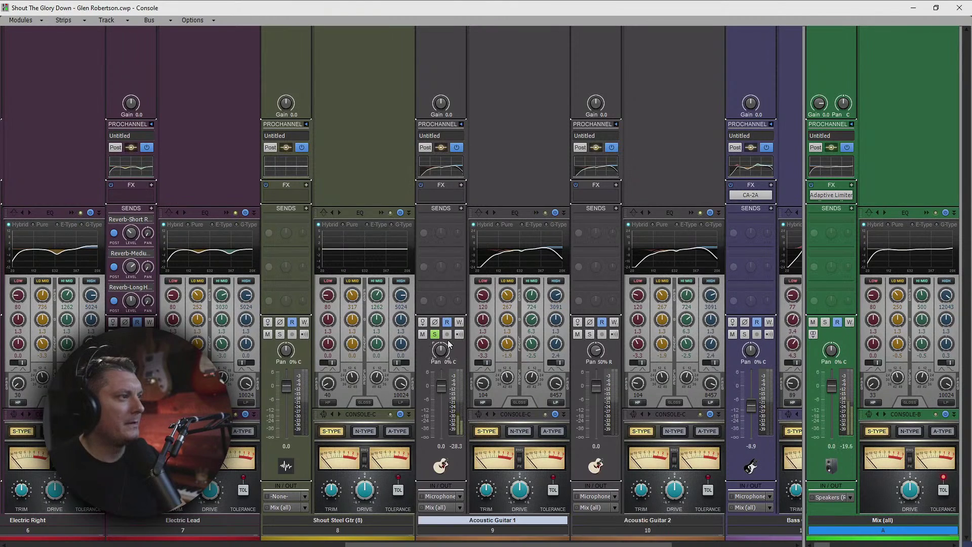
{"action": "double_click", "coordinate": [517, 211]}
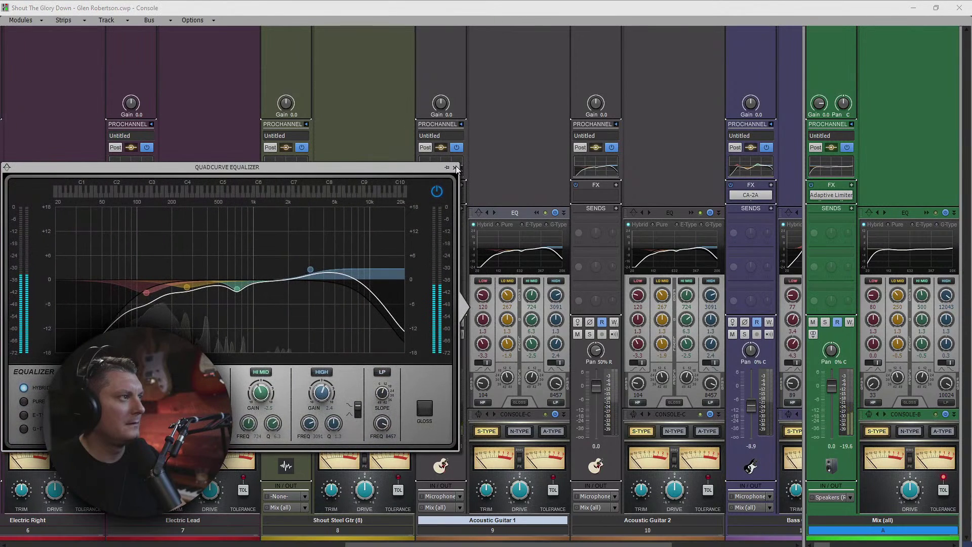
{"action": "left_click", "coordinate": [456, 168]}
Step: Copy the Bass Guitar's CA-2A compressor to Acoustic Guitar 1 and check its gain reduction and Peak Reduction setting
{"action": "left_click_drag", "start_coordinate": [750, 195], "coordinate": [448, 195]}
{"action": "double_click", "coordinate": [439, 196]}
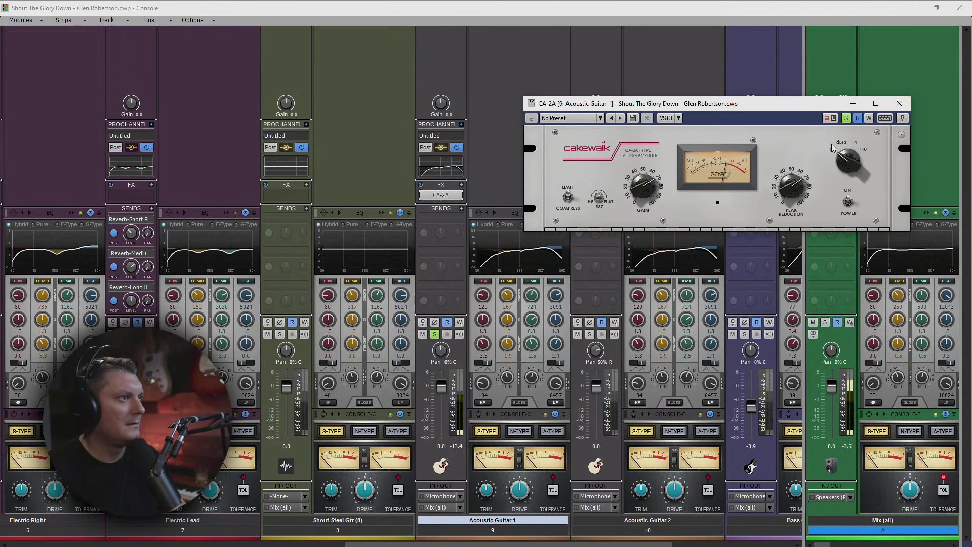
{"action": "mouse_move", "coordinate": [789, 188]}
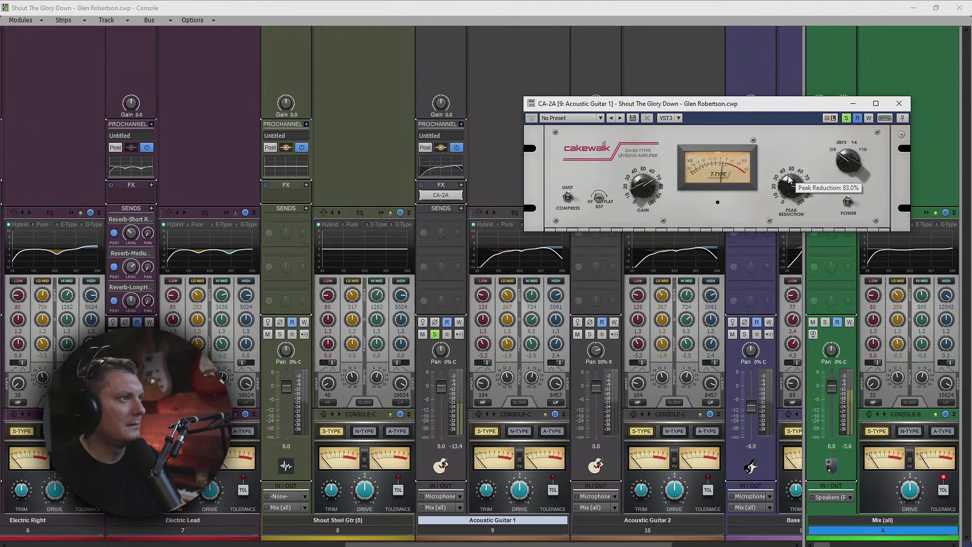
{"action": "left_click", "coordinate": [898, 103]}
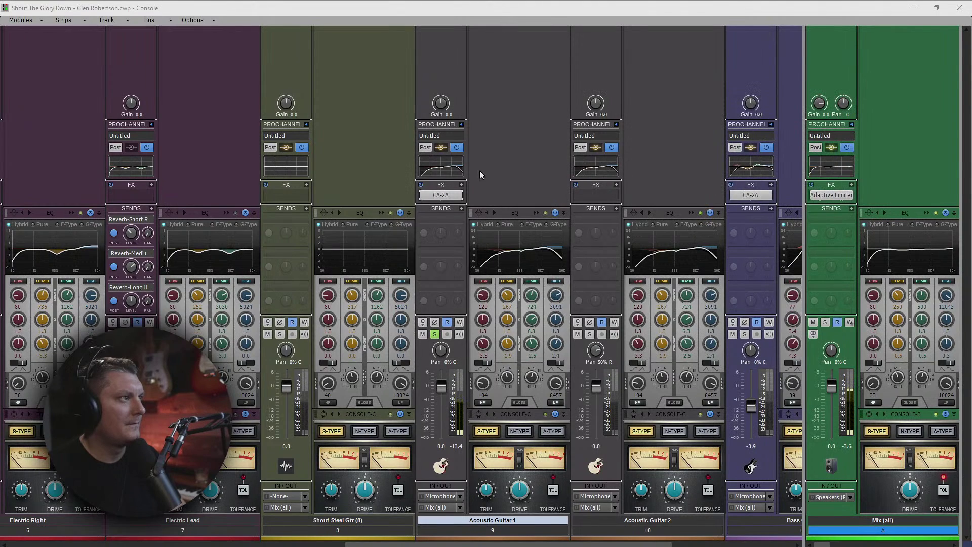
Step: Compare Acoustic Guitar 1 with its QuadCurve Equalizer bypassed and enabled
{"action": "left_click", "coordinate": [535, 212]}
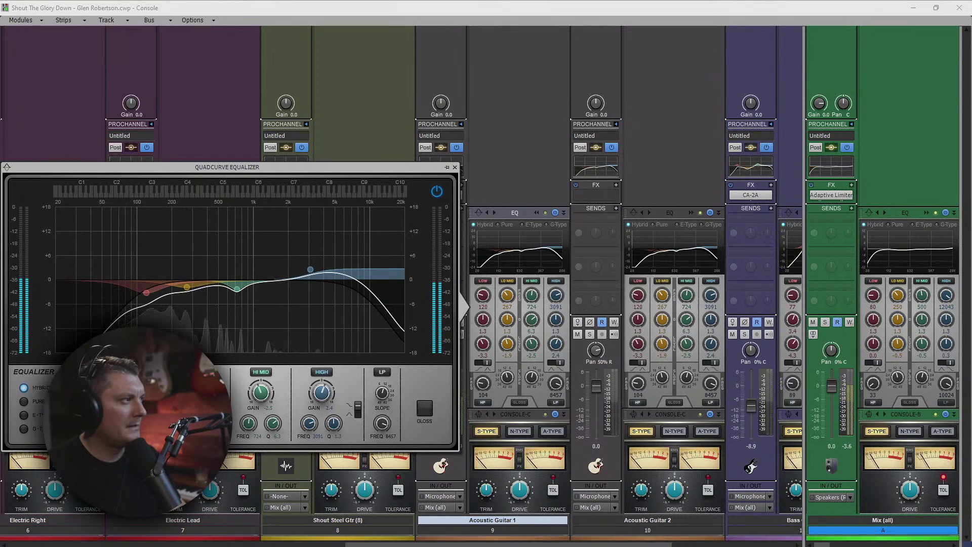
{"action": "left_click", "coordinate": [437, 192]}
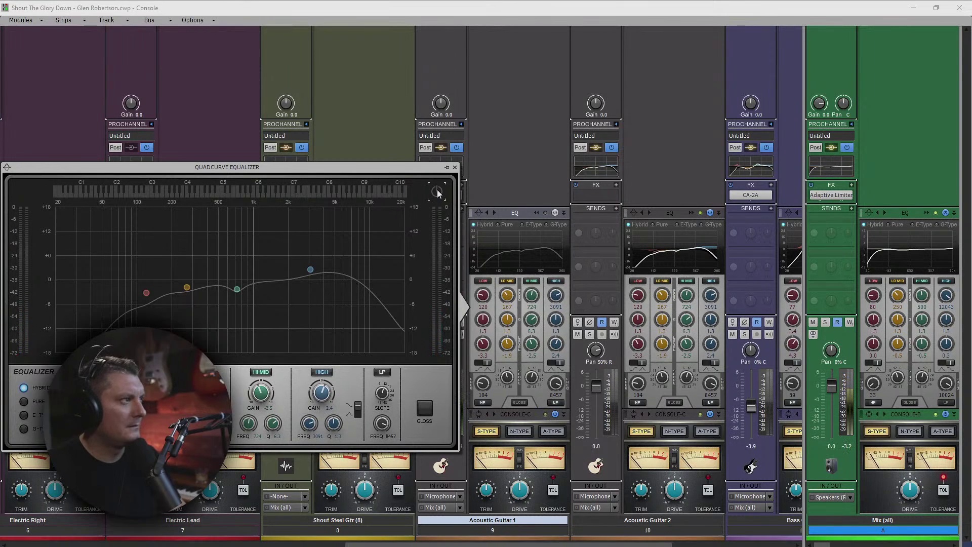
{"action": "left_click", "coordinate": [437, 191]}
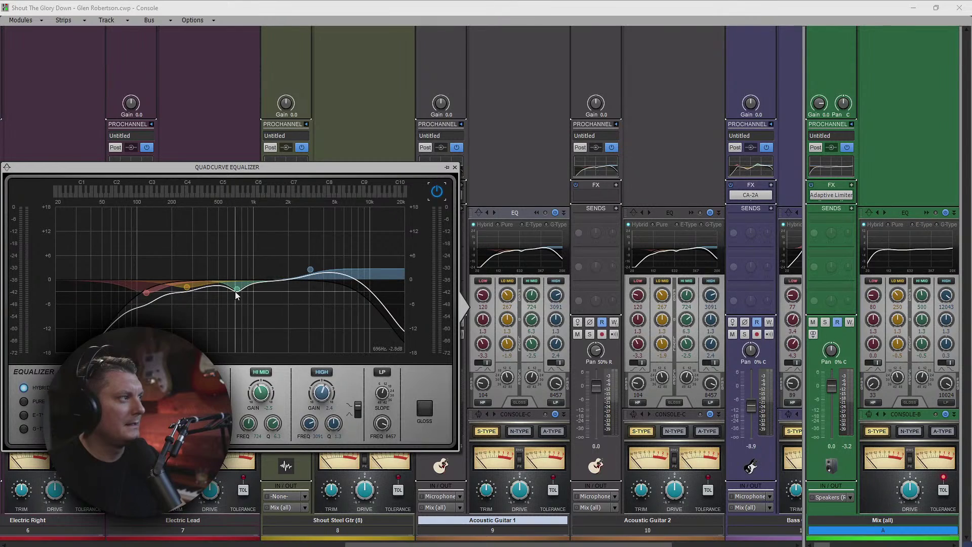
Step: Sweep a boosted Hi Mid band on Acoustic Guitar 1's EQ and turn it into a cut at about 1270 Hz
{"action": "left_click_drag", "start_coordinate": [236, 290], "coordinate": [245, 267]}
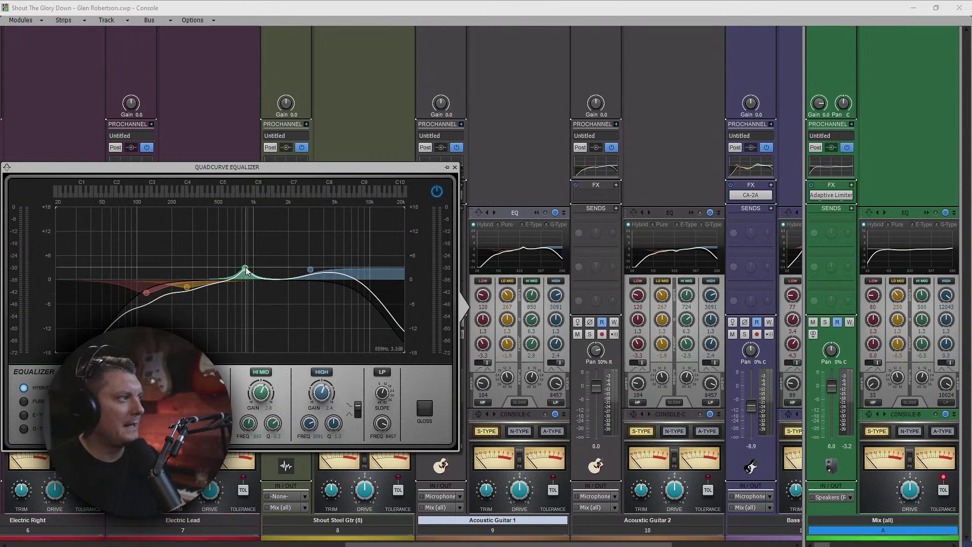
{"action": "left_click_drag", "start_coordinate": [247, 271], "coordinate": [250, 252]}
{"action": "key", "text": "space"}
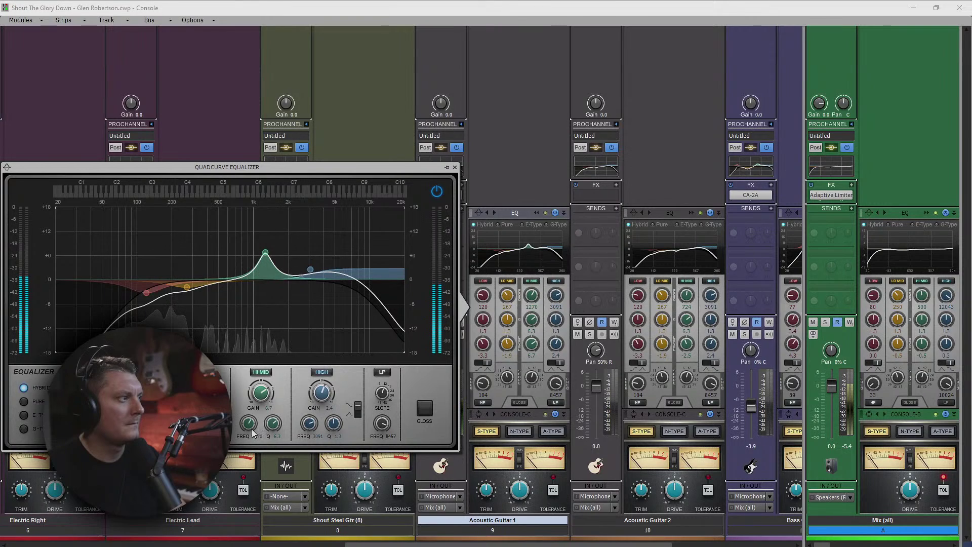
{"action": "left_click_drag", "start_coordinate": [257, 396], "coordinate": [257, 416]}
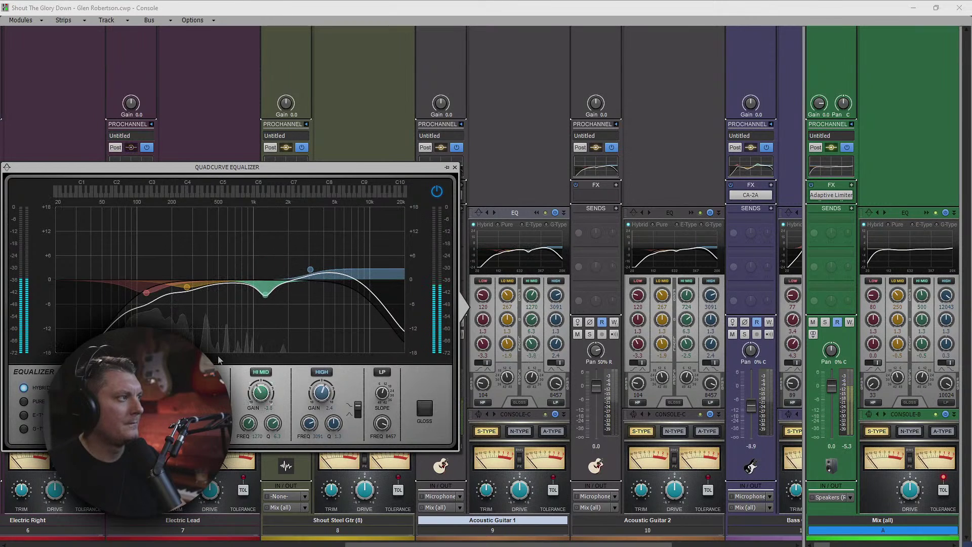
Step: Shape Acoustic Guitar 1's EQ with Low at 217 Hz, Lo Mid at 581 Hz, Hi Mid at 1282 Hz, High at 2587 Hz and high-pass at 129 Hz
{"action": "left_click_drag", "start_coordinate": [187, 287], "coordinate": [226, 294]}
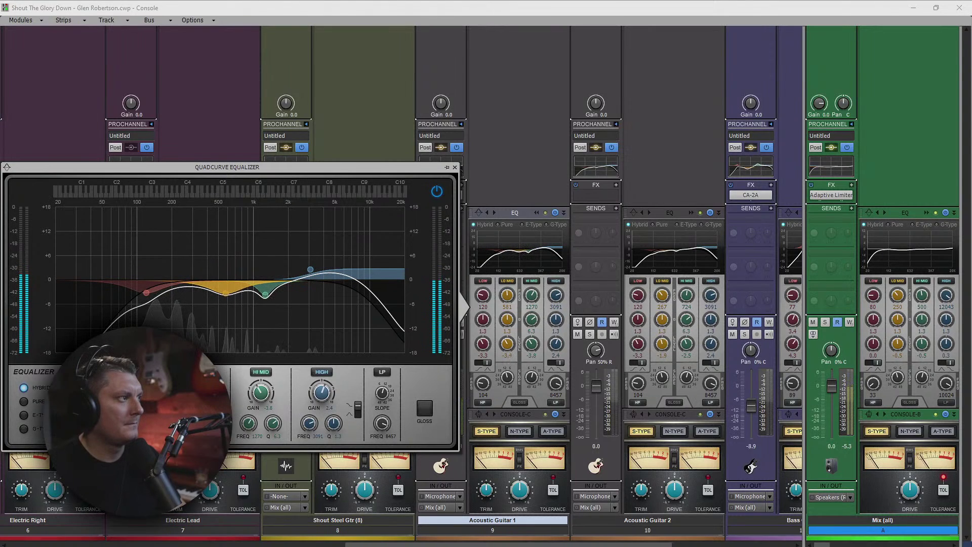
{"action": "mouse_move", "coordinate": [310, 270]}
{"action": "left_mouse_down"}
{"action": "mouse_move", "coordinate": [298, 258]}
{"action": "mouse_move", "coordinate": [332, 260]}
{"action": "mouse_move", "coordinate": [301, 265]}
{"action": "left_mouse_up"}
{"action": "left_click_drag", "start_coordinate": [267, 295], "coordinate": [264, 294]}
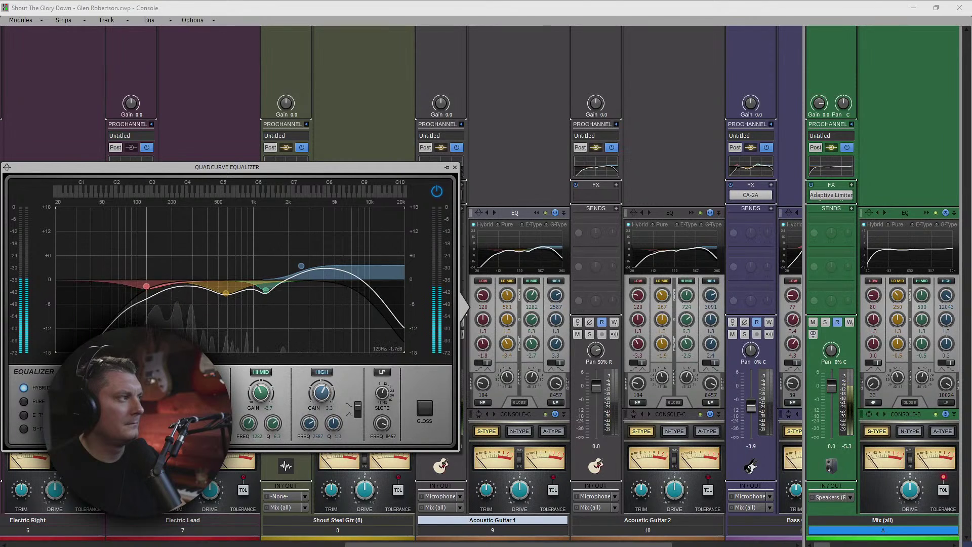
{"action": "left_click_drag", "start_coordinate": [145, 293], "coordinate": [178, 290]}
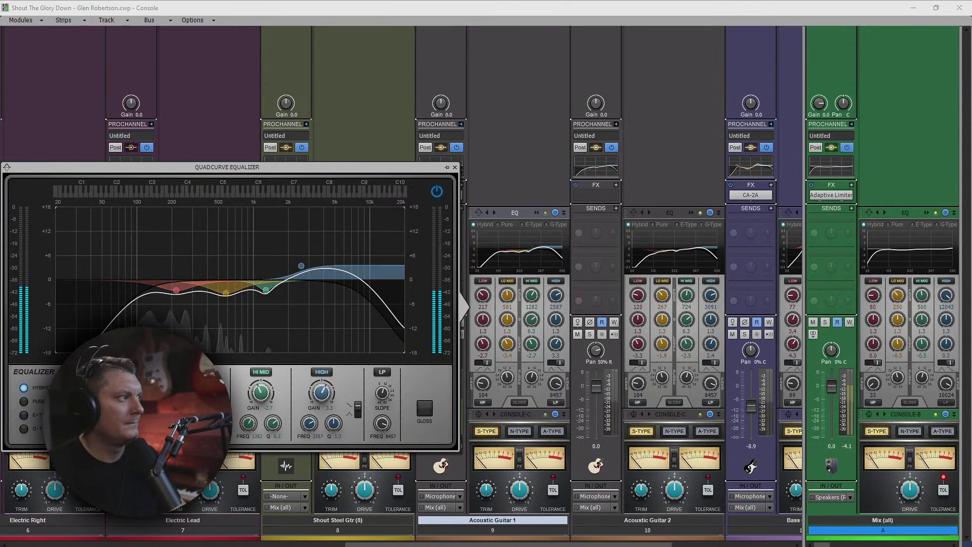
{"action": "left_click_drag", "start_coordinate": [80, 423], "coordinate": [80, 417]}
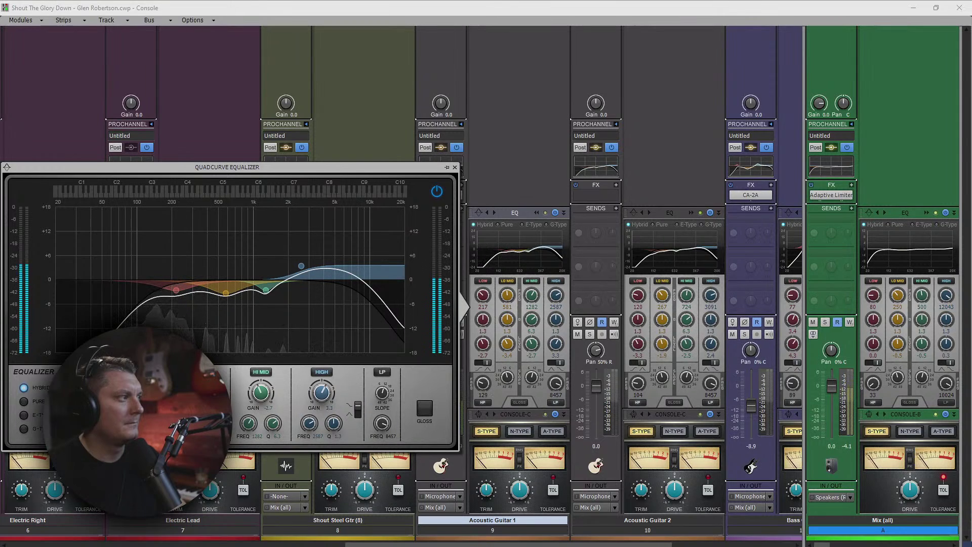
Step: Close Acoustic Guitar 1's equalizer and check the metering on its CA-2A compressor
{"action": "left_click", "coordinate": [455, 168]}
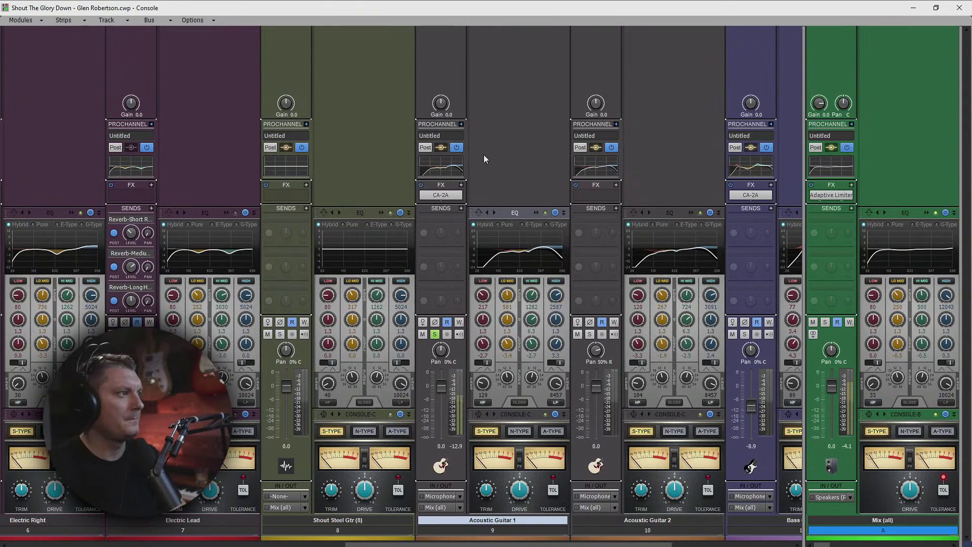
{"action": "double_click", "coordinate": [441, 195]}
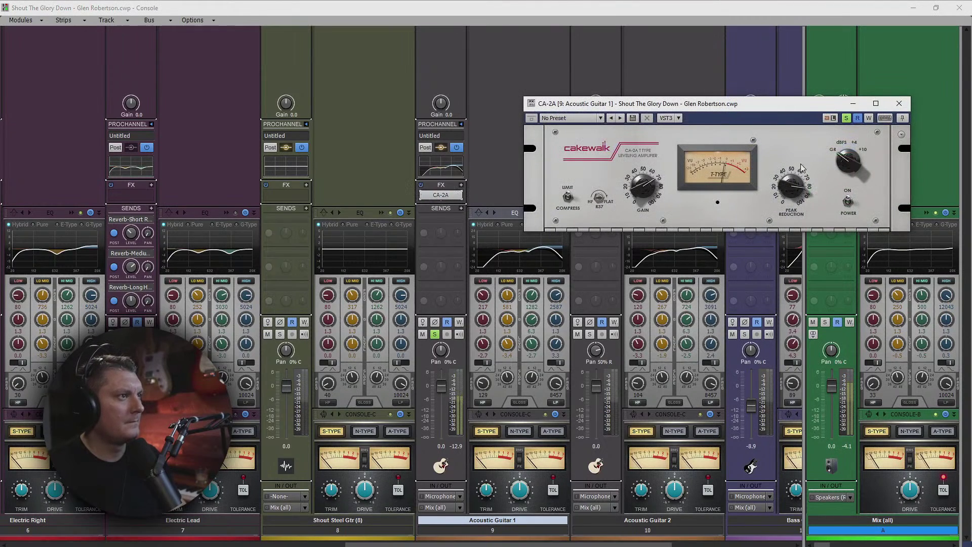
{"action": "left_click", "coordinate": [899, 103]}
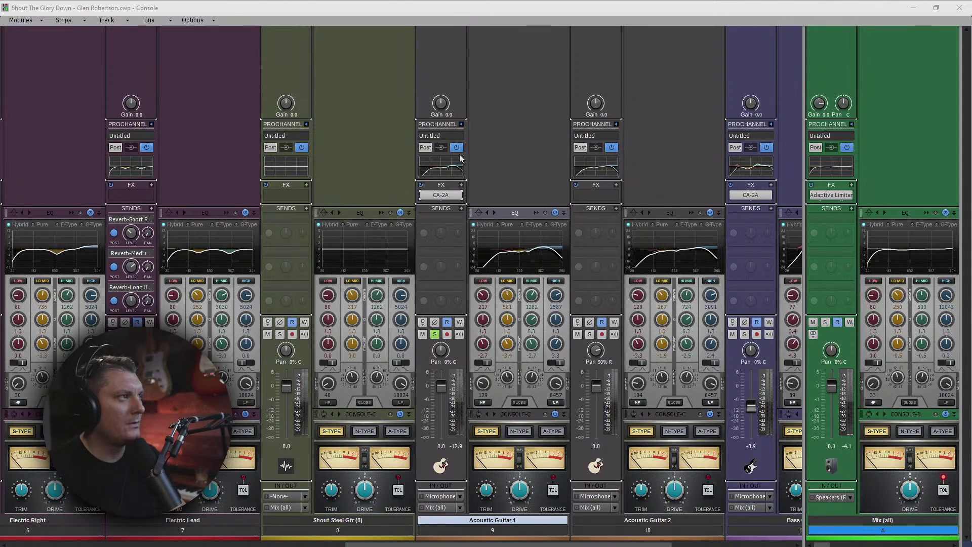
Step: Insert Cakewalk's Sonitus Equalizer after the CA-2A in Acoustic Guitar 1's effects rack
{"action": "left_click", "coordinate": [461, 186]}
{"action": "mouse_move", "coordinate": [557, 191]}
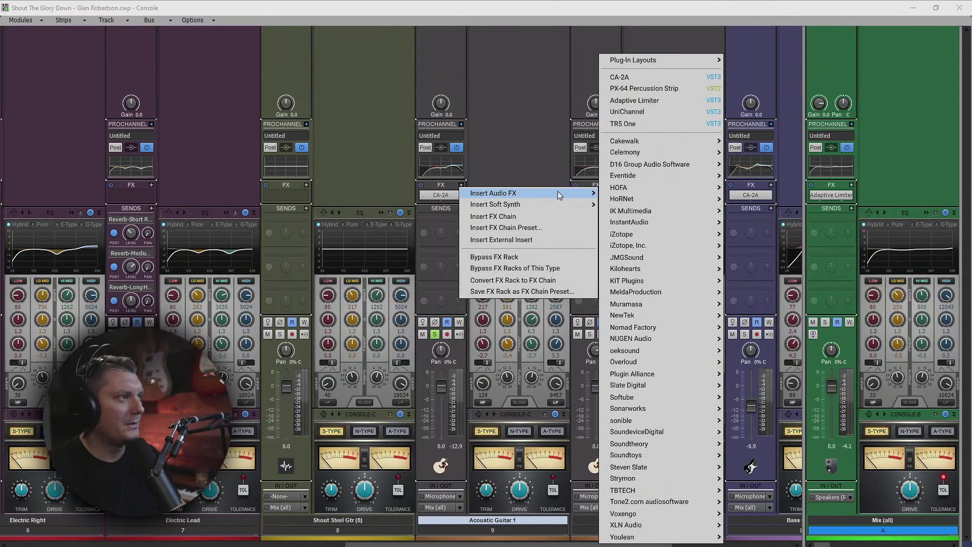
{"action": "mouse_move", "coordinate": [686, 141]}
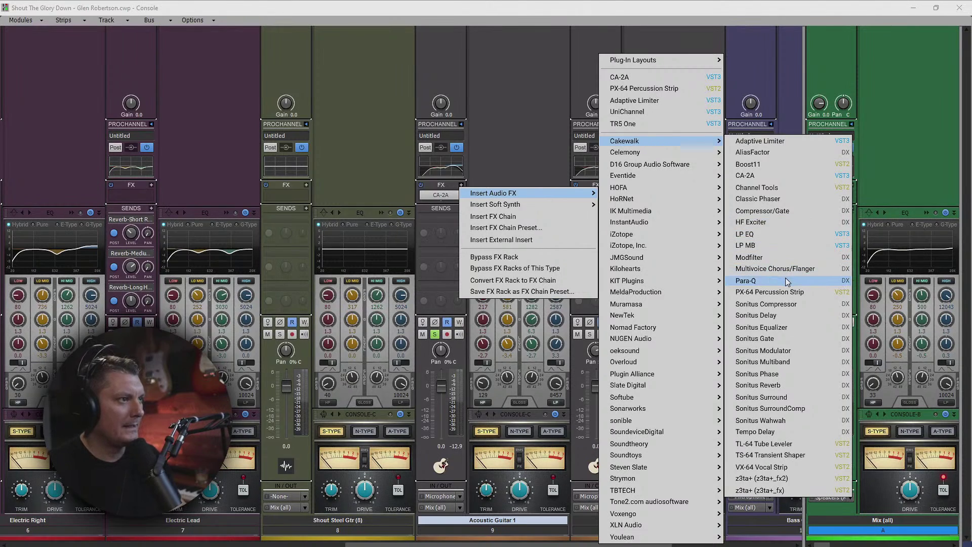
{"action": "left_click", "coordinate": [784, 329]}
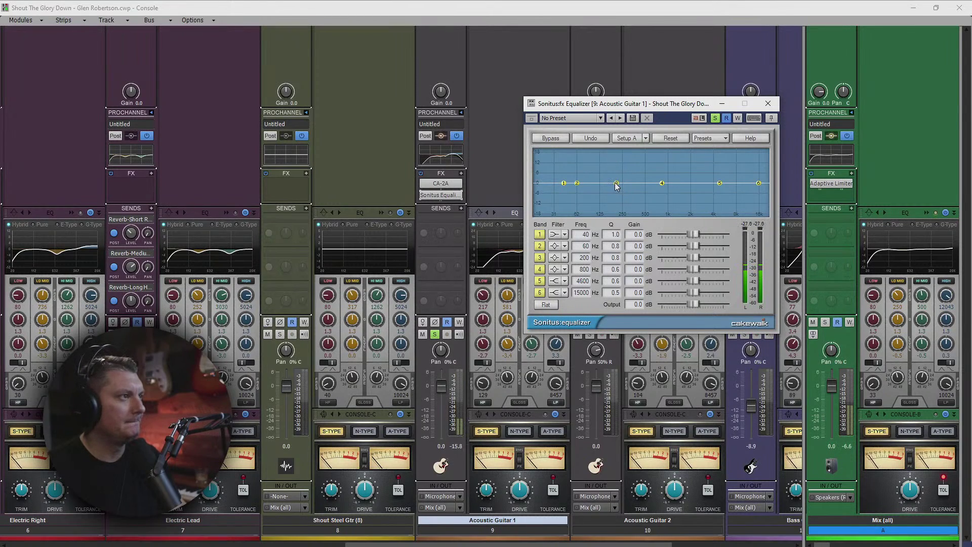
Step: Set band 3 of Acoustic Guitar 1's Sonitus Equalizer to a narrow cut of -7.3 dB at 690 Hz with Q 5.7
{"action": "left_click_drag", "start_coordinate": [618, 186], "coordinate": [620, 175]}
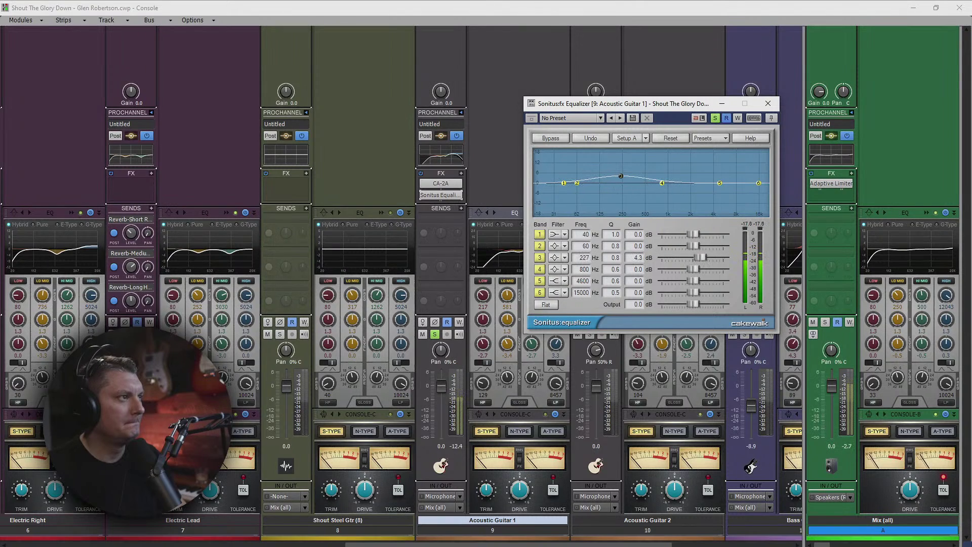
{"action": "left_click_drag", "start_coordinate": [606, 258], "coordinate": [619, 258]}
{"action": "left_click_drag", "start_coordinate": [621, 176], "coordinate": [644, 198]}
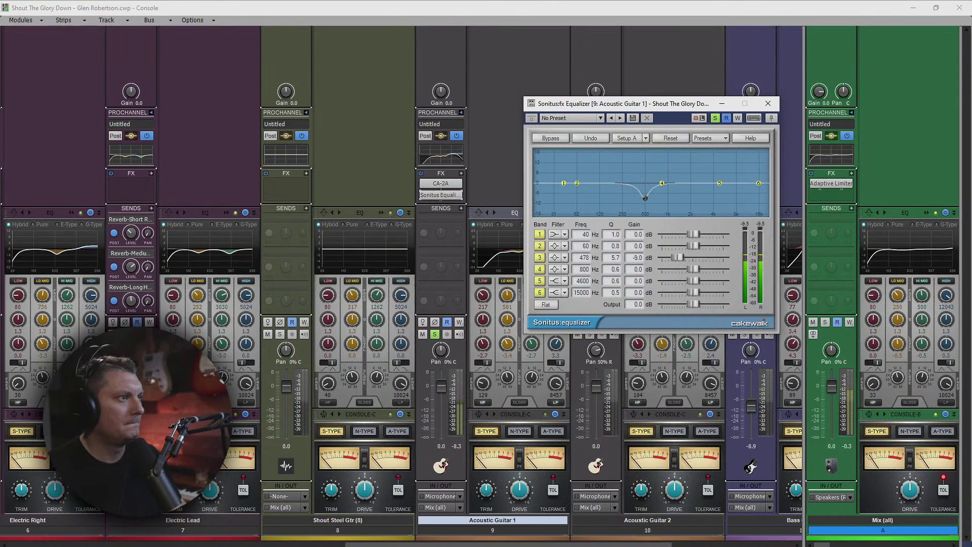
{"action": "left_click_drag", "start_coordinate": [645, 198], "coordinate": [657, 195]}
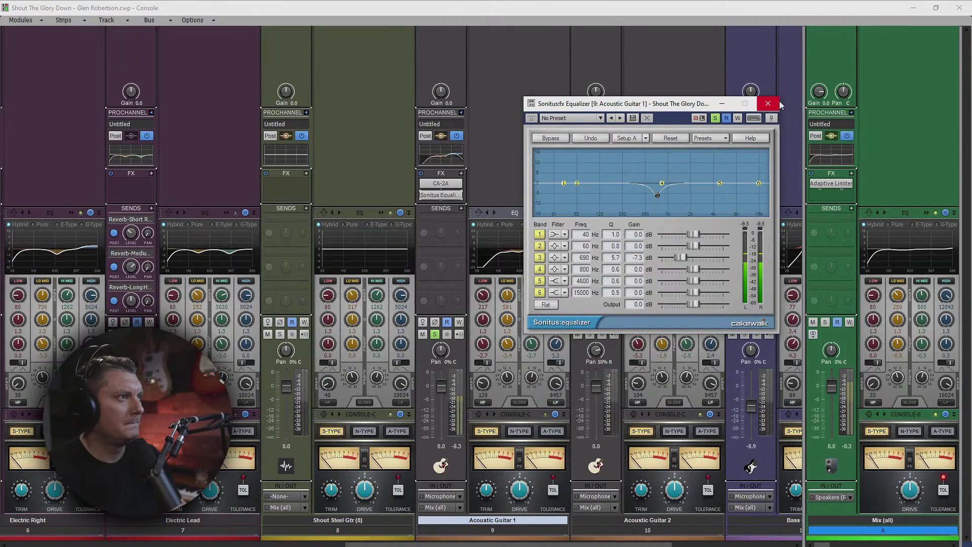
{"action": "left_click", "coordinate": [767, 103]}
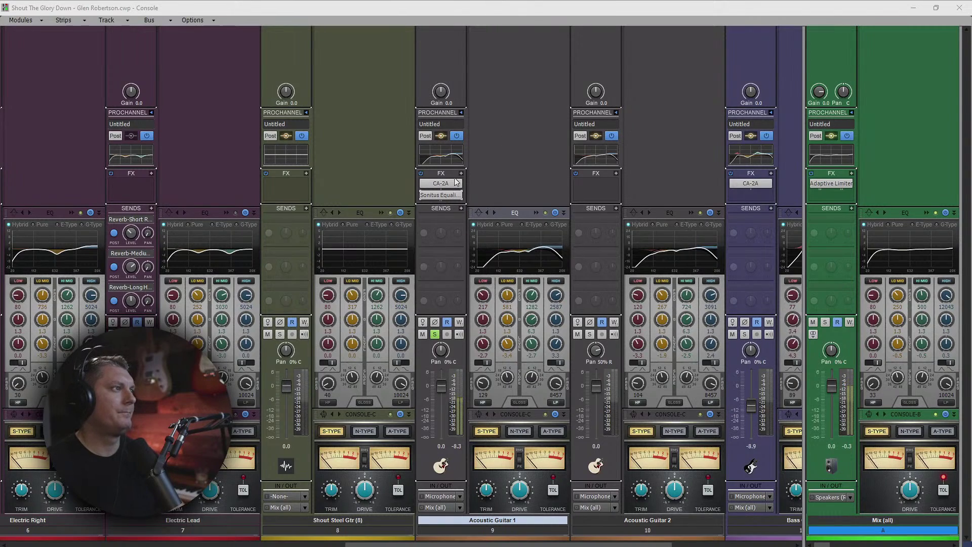
Step: Copy Acoustic Guitar 1's CA-2A compressor to Acoustic Guitar 2, solo that track and check the compressor
{"action": "left_click_drag", "start_coordinate": [438, 183], "coordinate": [584, 187]}
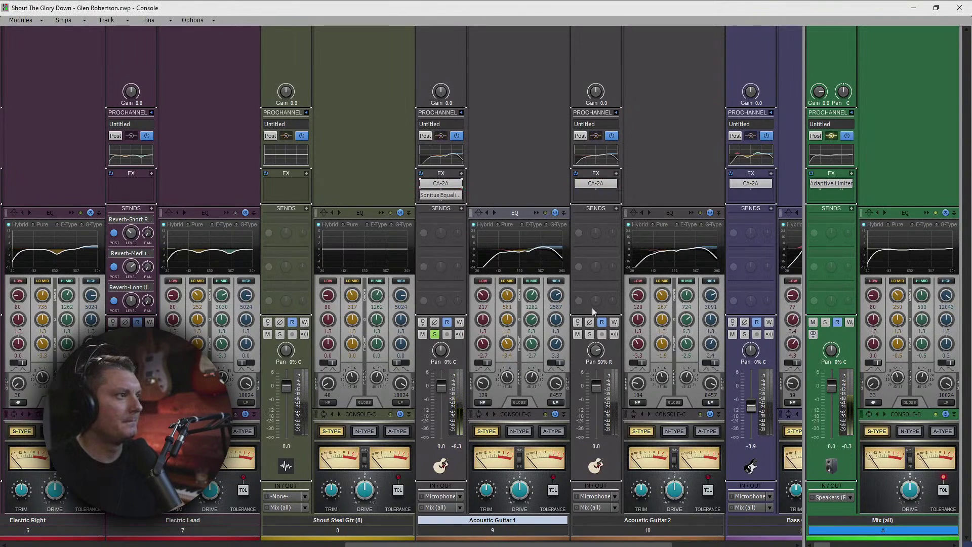
{"action": "left_click", "coordinate": [589, 334]}
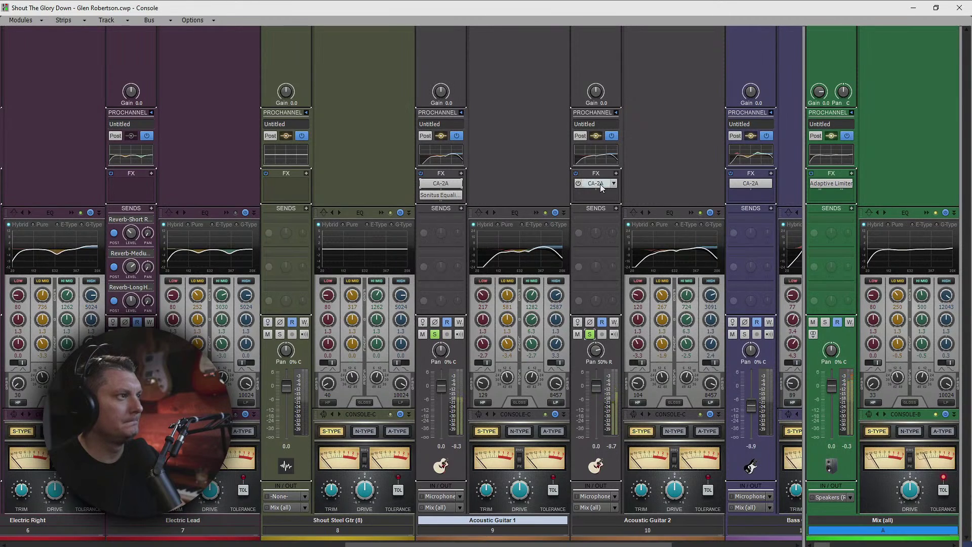
{"action": "double_click", "coordinate": [599, 185]}
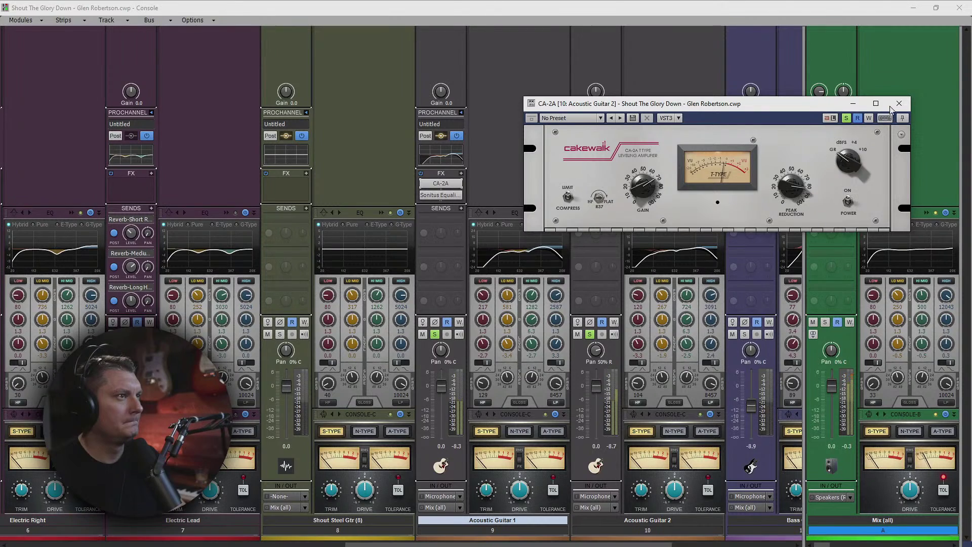
{"action": "left_click", "coordinate": [898, 104]}
Step: Lower Acoustic Guitar 2's fader to -2.6 dB and pan Acoustic Guitar 1 to 50% left
{"action": "left_click_drag", "start_coordinate": [595, 386], "coordinate": [596, 392]}
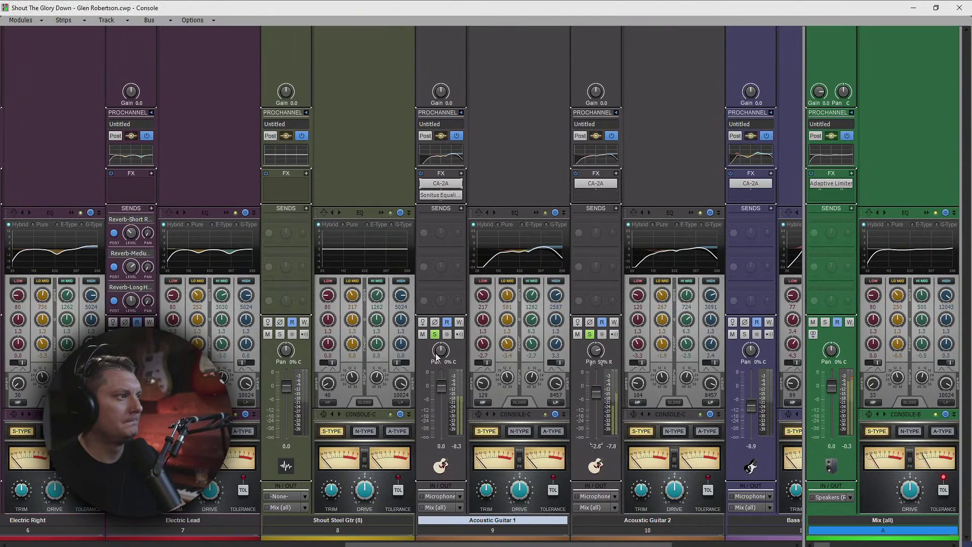
{"action": "left_click_drag", "start_coordinate": [440, 350], "coordinate": [436, 350]}
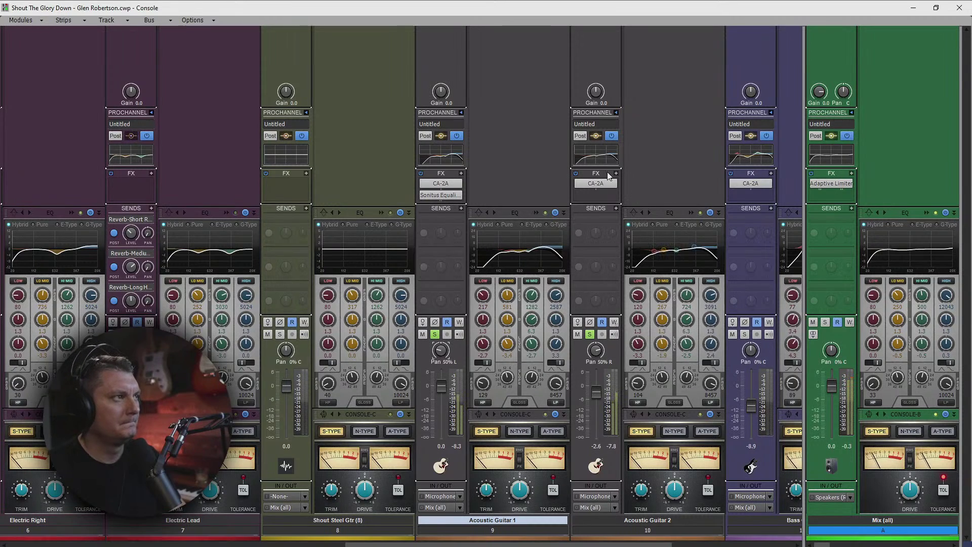
Step: Unsolo Acoustic Guitar 1 and copy its ProChannel EQ settings and Sonitus Equalizer to Acoustic Guitar 2
{"action": "left_click", "coordinate": [435, 334]}
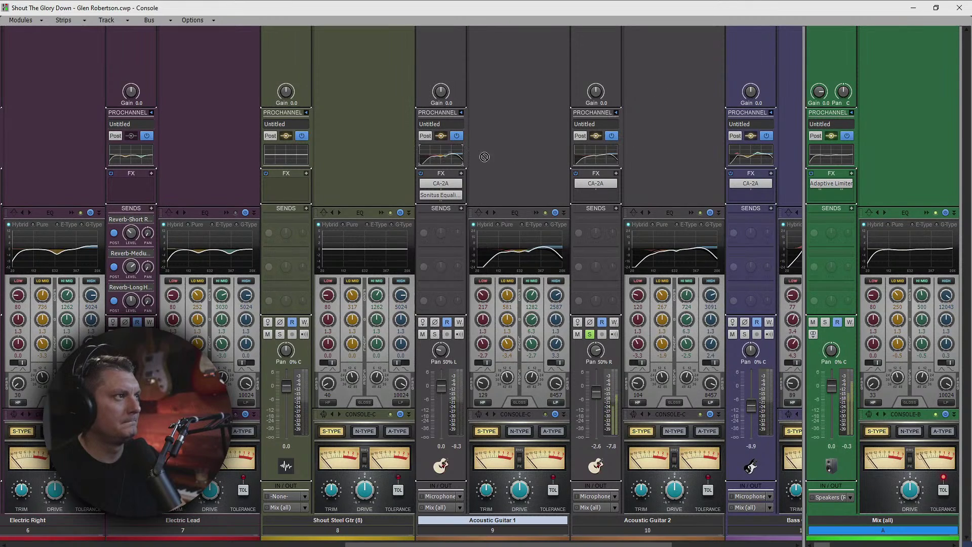
{"action": "left_click_drag", "start_coordinate": [484, 156], "coordinate": [598, 162]}
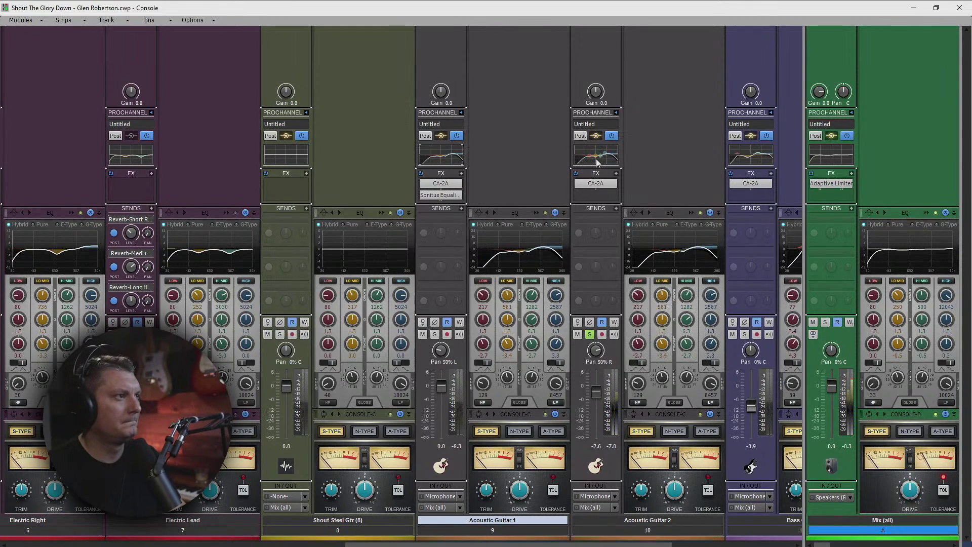
{"action": "left_click_drag", "start_coordinate": [440, 194], "coordinate": [577, 202]}
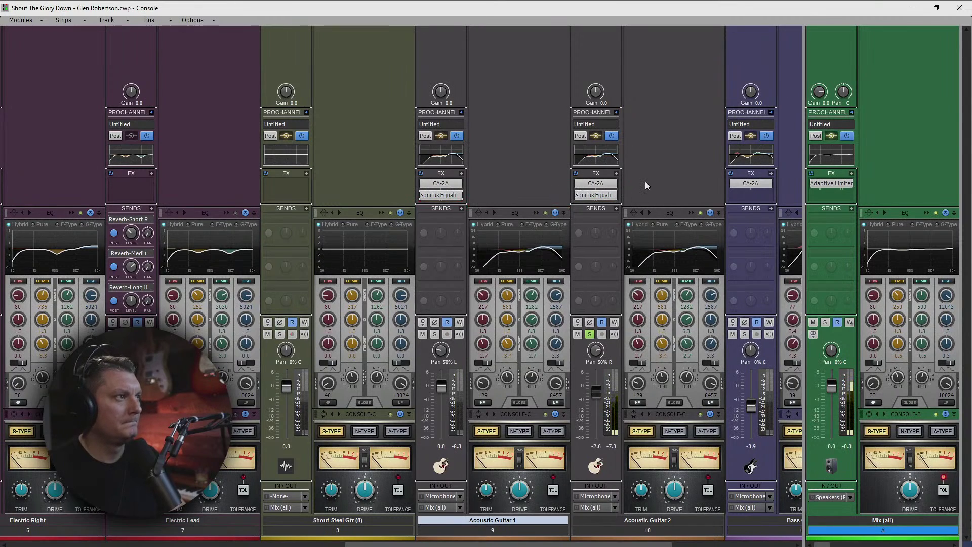
Step: On Acoustic Guitar 2's QuadCurve Equalizer, set the high-pass to 132 Hz and boost the Low band 2.1 dB at 136 Hz
{"action": "left_click", "coordinate": [690, 213]}
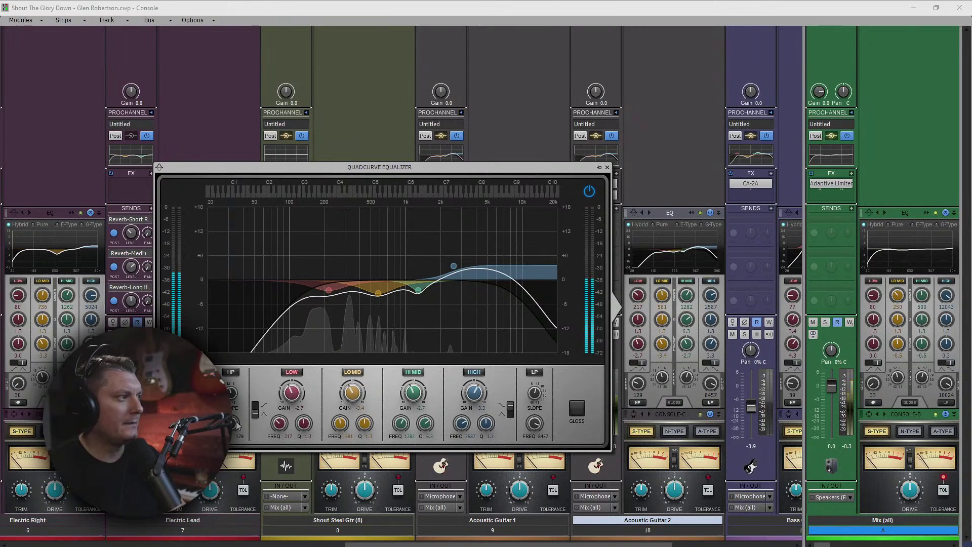
{"action": "left_click_drag", "start_coordinate": [232, 423], "coordinate": [232, 429]}
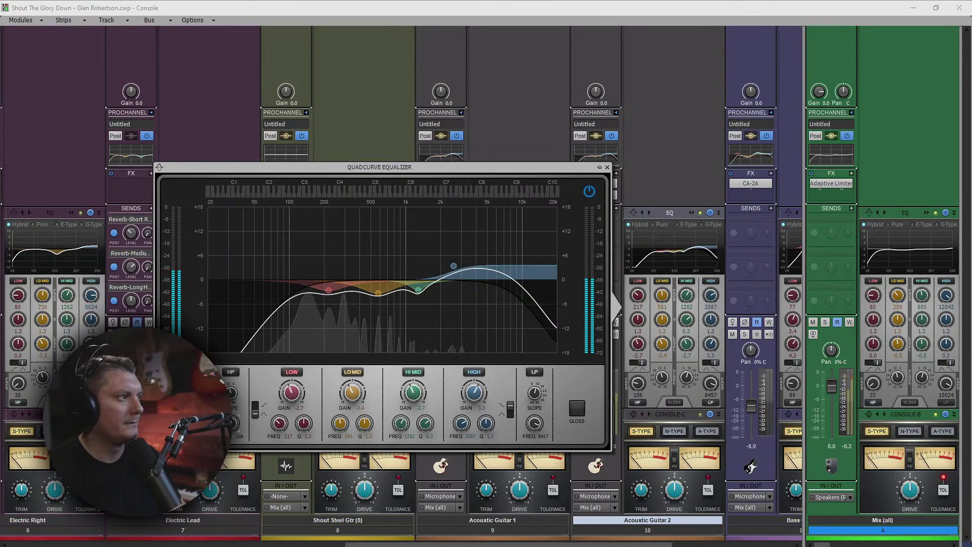
{"action": "left_click_drag", "start_coordinate": [328, 290], "coordinate": [305, 271]}
{"action": "left_click_drag", "start_coordinate": [231, 423], "coordinate": [231, 417]}
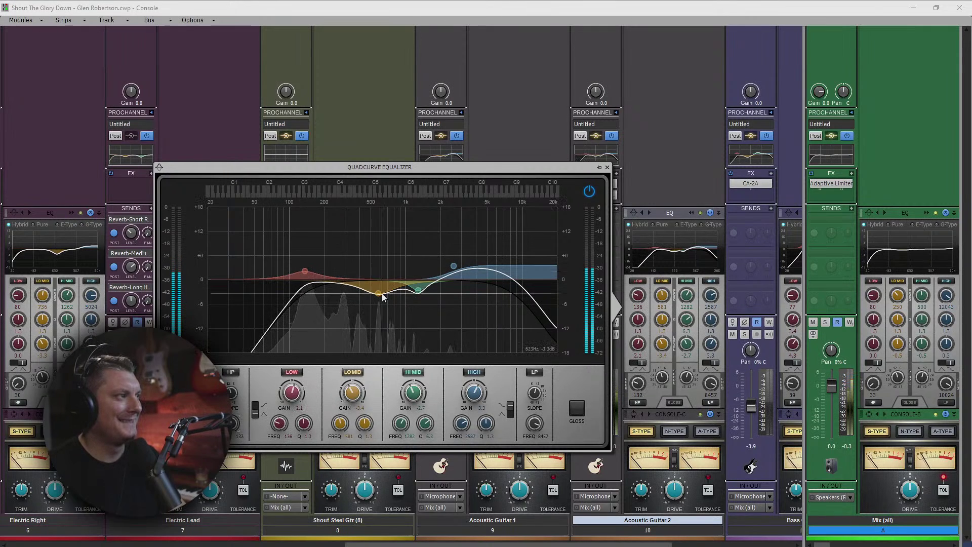
Step: Set Acoustic Guitar 2's EQ to Lo Mid -4.2 dB at 536 Hz, High at 3099 Hz and low-pass at 14429 Hz, with Gloss enabled
{"action": "mouse_move", "coordinate": [378, 293]}
{"action": "left_mouse_down"}
{"action": "mouse_move", "coordinate": [376, 258]}
{"action": "mouse_move", "coordinate": [365, 287]}
{"action": "mouse_move", "coordinate": [374, 296]}
{"action": "left_mouse_up"}
{"action": "mouse_move", "coordinate": [454, 266]}
{"action": "left_mouse_down"}
{"action": "mouse_move", "coordinate": [477, 263]}
{"action": "mouse_move", "coordinate": [463, 264]}
{"action": "left_mouse_up"}
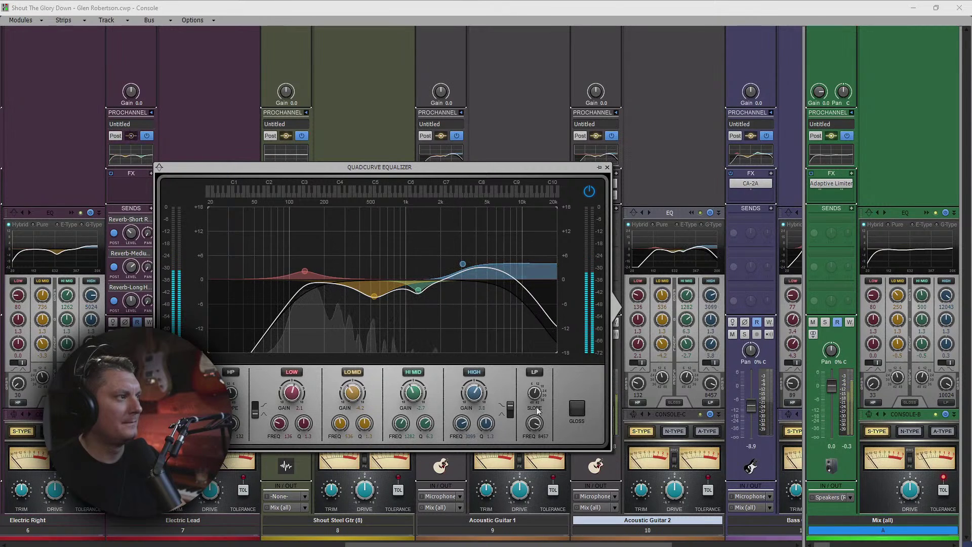
{"action": "left_click_drag", "start_coordinate": [534, 423], "coordinate": [564, 418]}
{"action": "left_click", "coordinate": [576, 408]}
{"action": "left_click", "coordinate": [607, 167]}
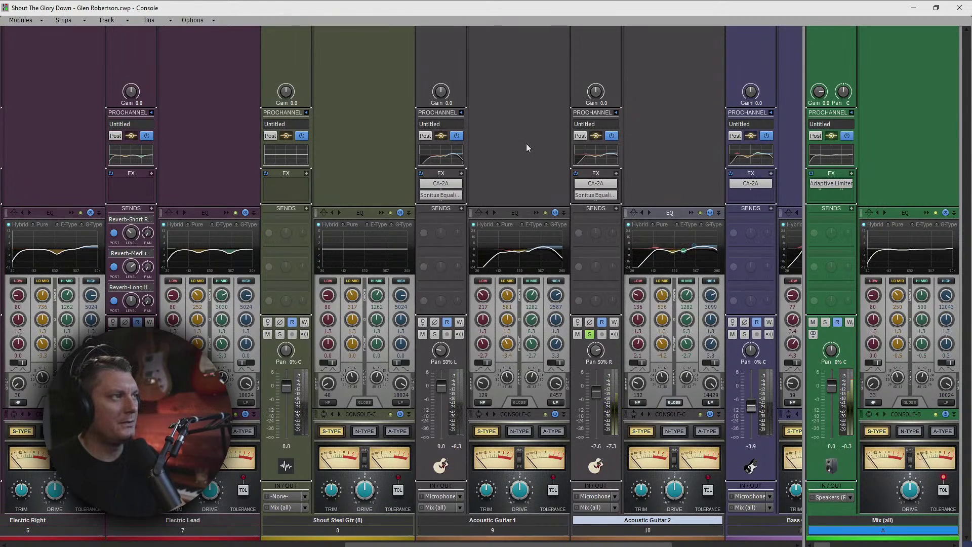
Step: Solo Acoustic Guitar 1 and Bass Guitar alongside Acoustic Guitar 2
{"action": "left_click", "coordinate": [434, 334]}
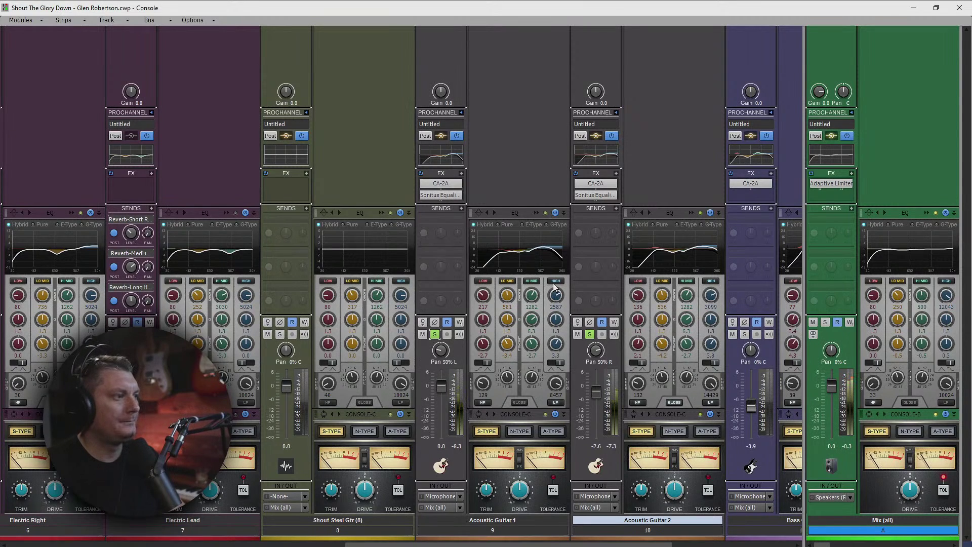
{"action": "left_click_drag", "start_coordinate": [505, 544], "coordinate": [625, 544]}
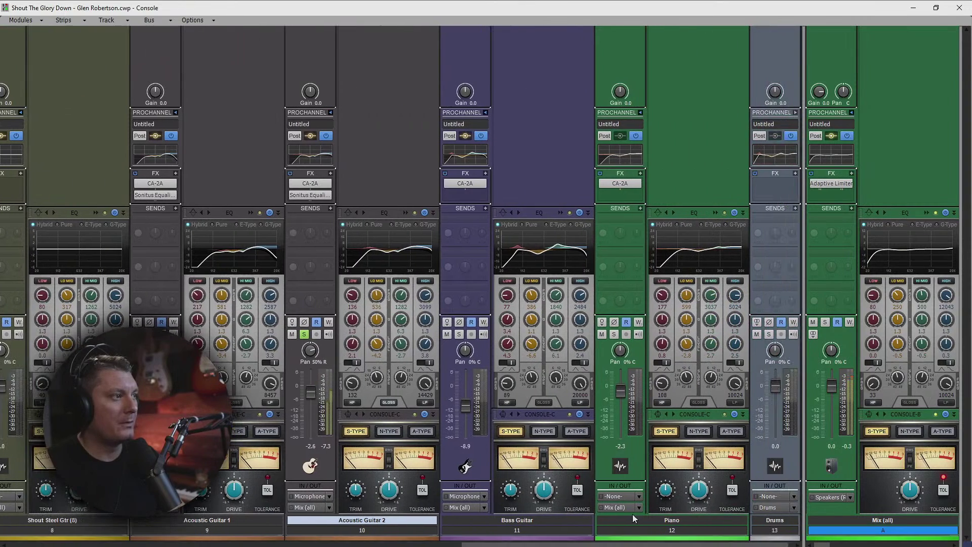
{"action": "left_click", "coordinate": [459, 335]}
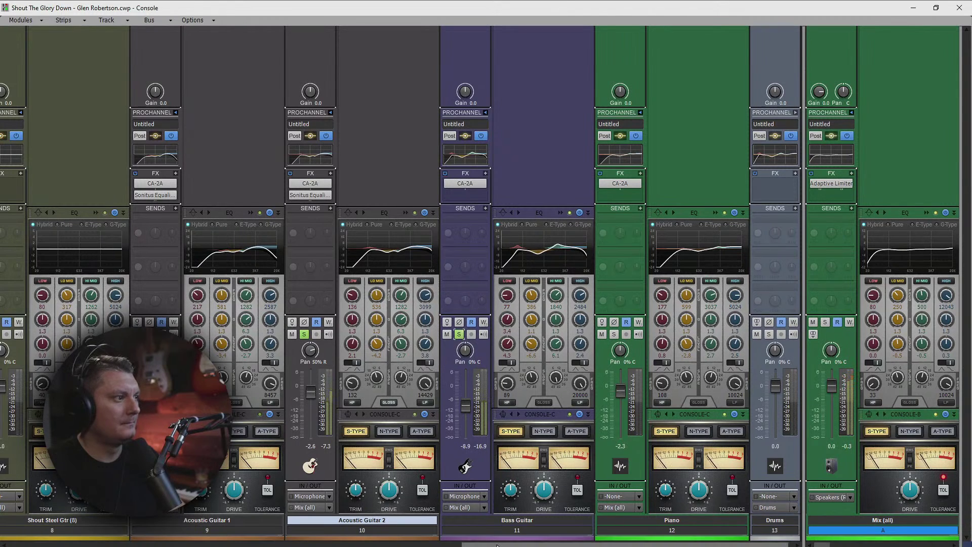
{"action": "left_click_drag", "start_coordinate": [494, 545], "coordinate": [423, 545]}
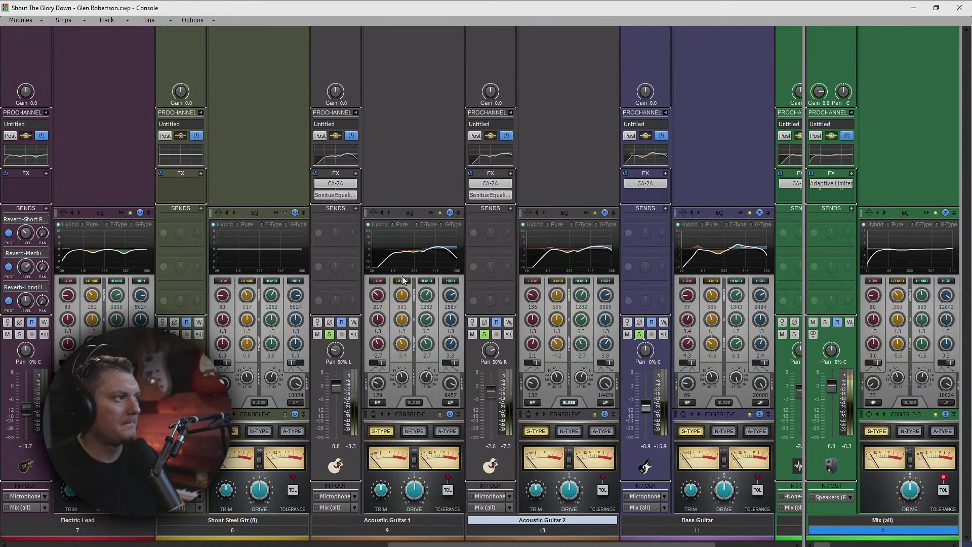
Step: Set band 2 of Acoustic Guitar 1's Sonitus Equalizer to a cut of -2.6 dB at 71 Hz with Q 1.7
{"action": "double_click", "coordinate": [342, 195]}
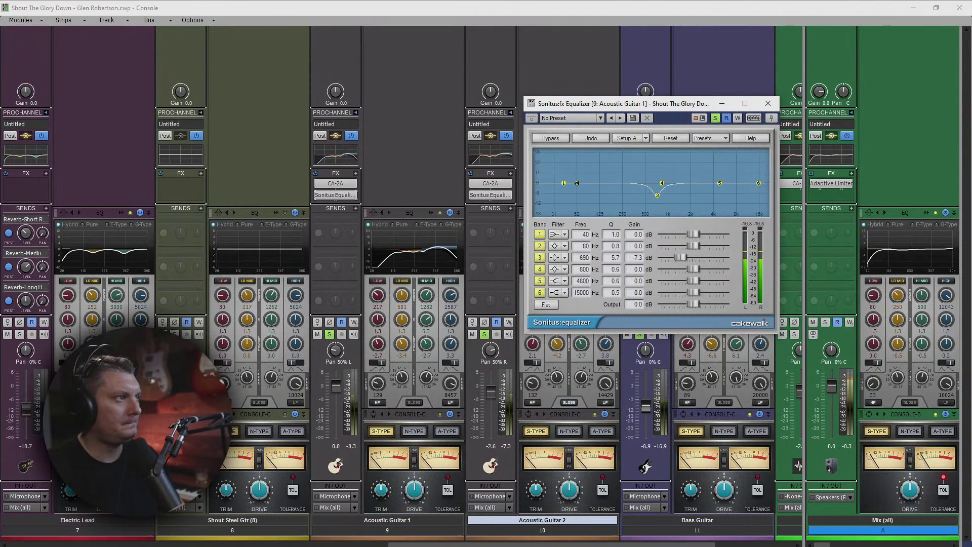
{"action": "left_click_drag", "start_coordinate": [578, 183], "coordinate": [577, 185]}
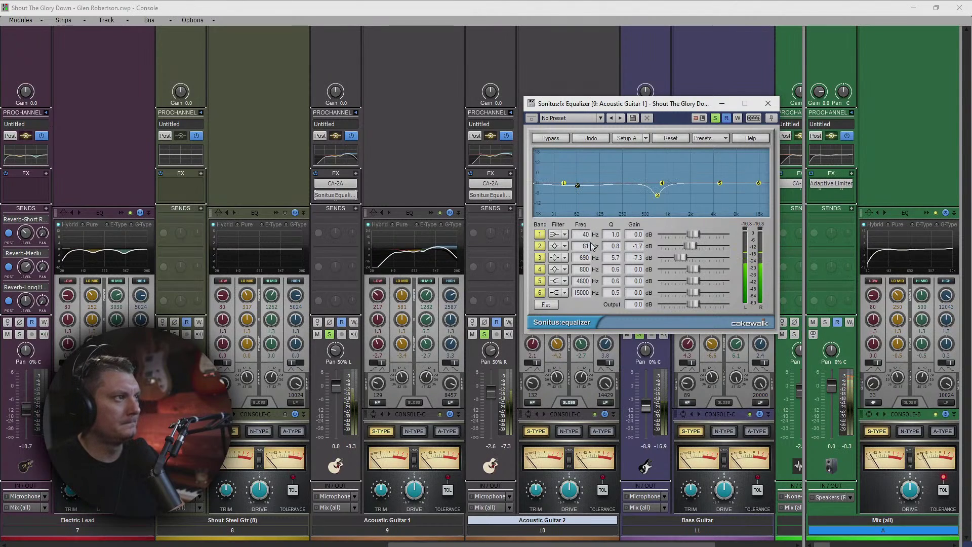
{"action": "left_click", "coordinate": [612, 246]}
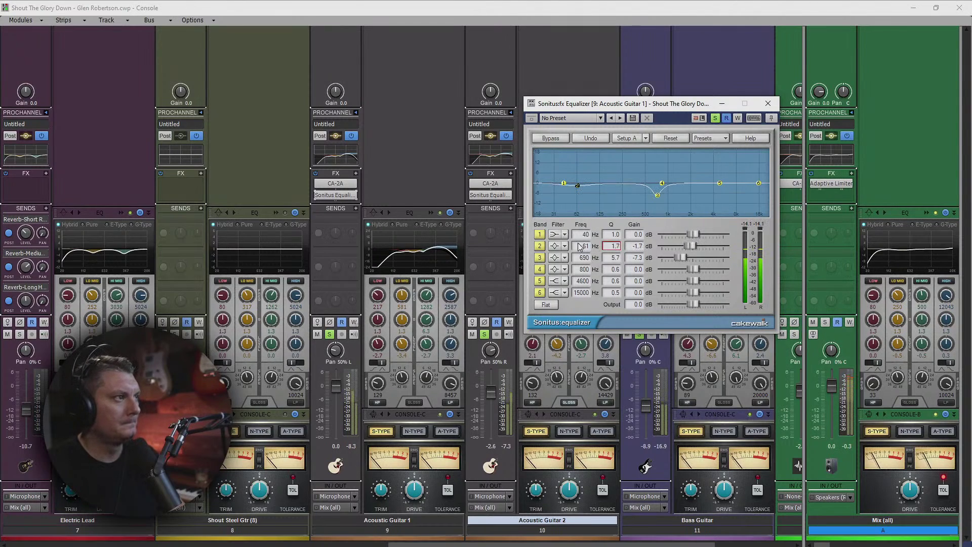
{"action": "left_click_drag", "start_coordinate": [577, 187], "coordinate": [582, 190]}
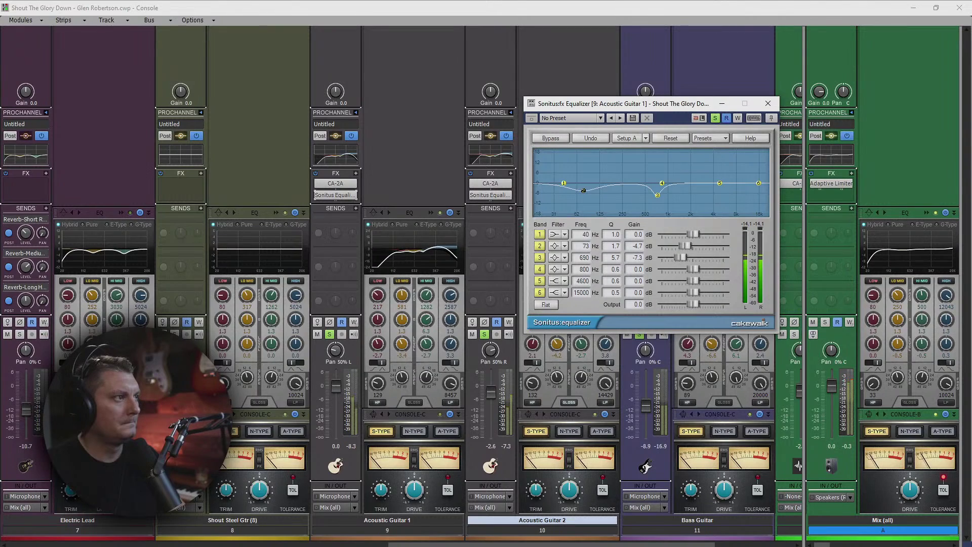
{"action": "left_click_drag", "start_coordinate": [584, 192], "coordinate": [583, 187]}
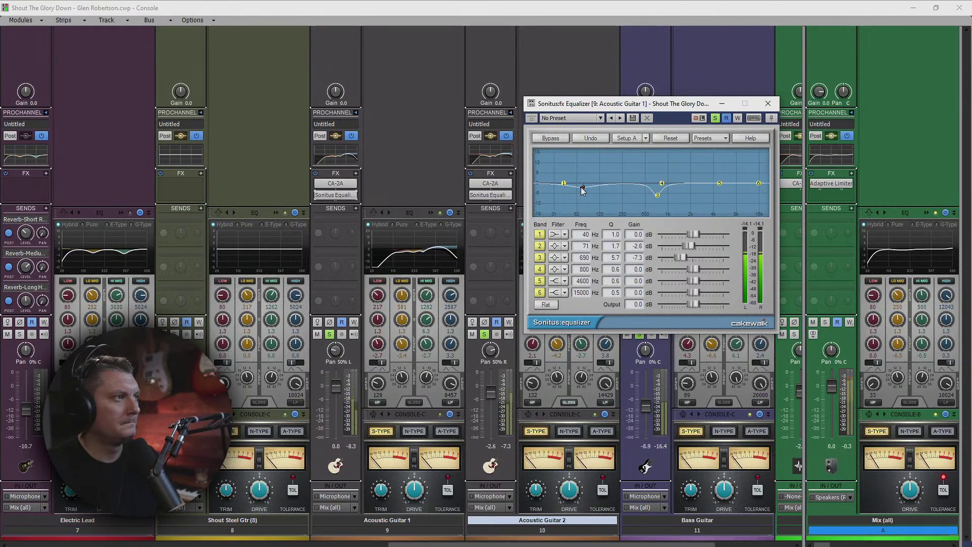
{"action": "left_click", "coordinate": [768, 103]}
Step: Replace Acoustic Guitar 2's Sonitus Equalizer with a copy of Acoustic Guitar 1's and restart playback
{"action": "left_click", "coordinate": [489, 205]}
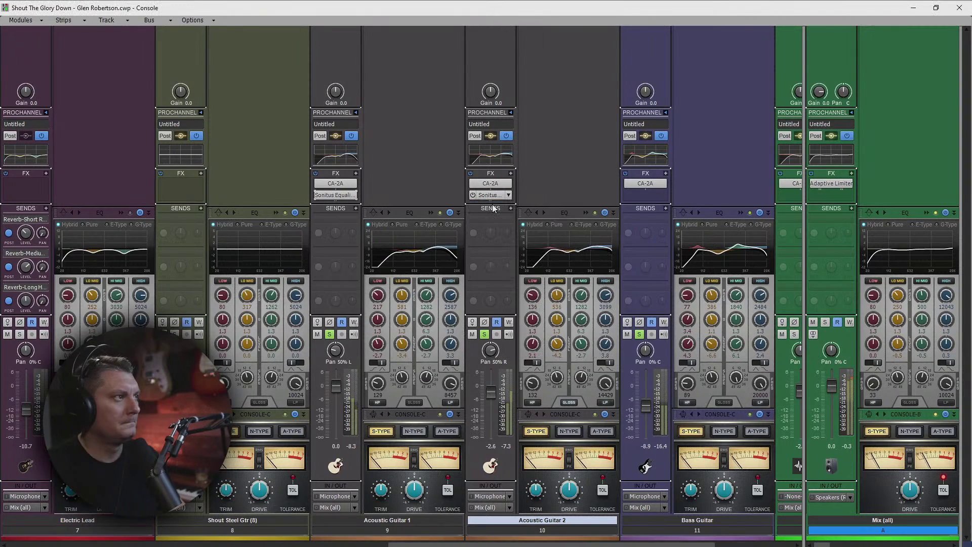
{"action": "left_click_drag", "start_coordinate": [335, 195], "coordinate": [482, 202]}
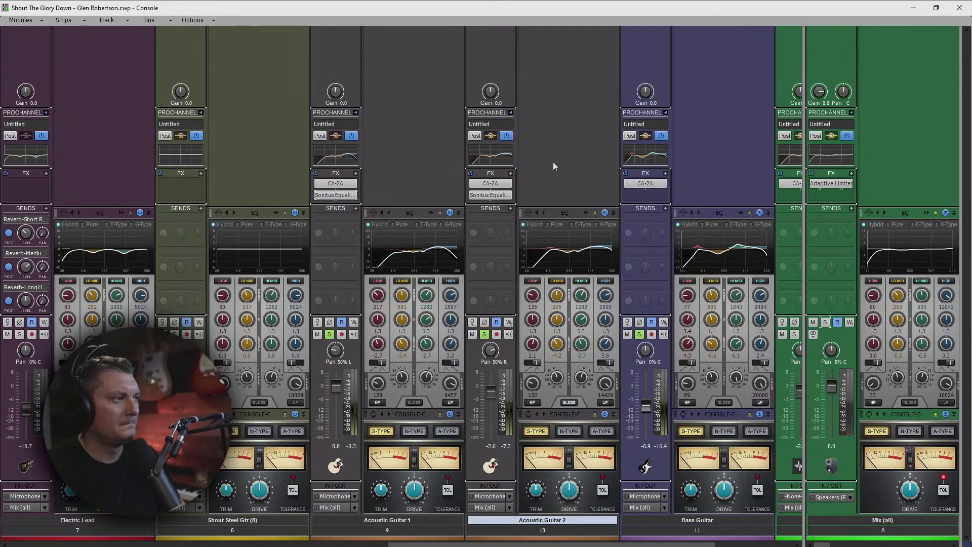
{"action": "key", "text": "space"}
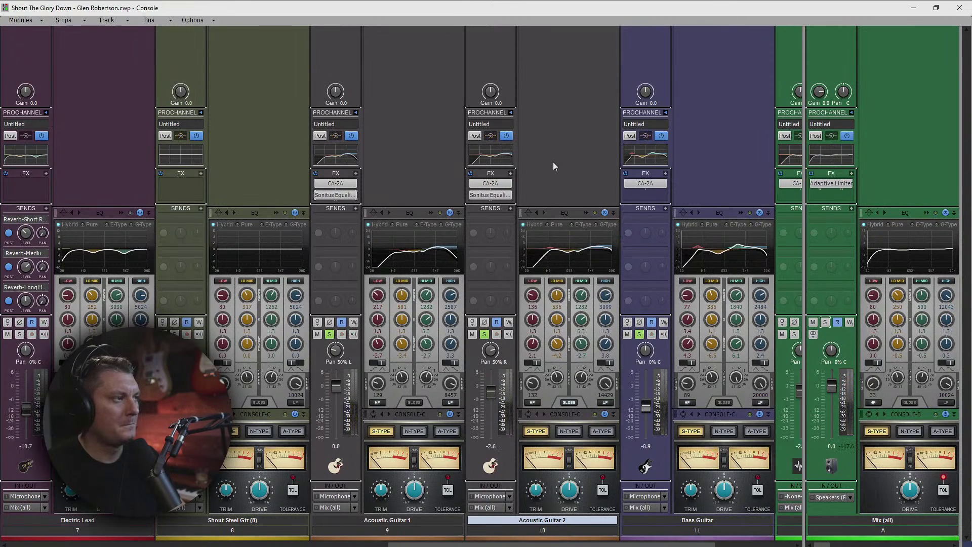
Step: Play the soloed guitars and bass while checking the Sonitus Equalizer band settings on Acoustic Guitar 2
{"action": "key", "text": "space"}
{"action": "double_click", "coordinate": [490, 195]}
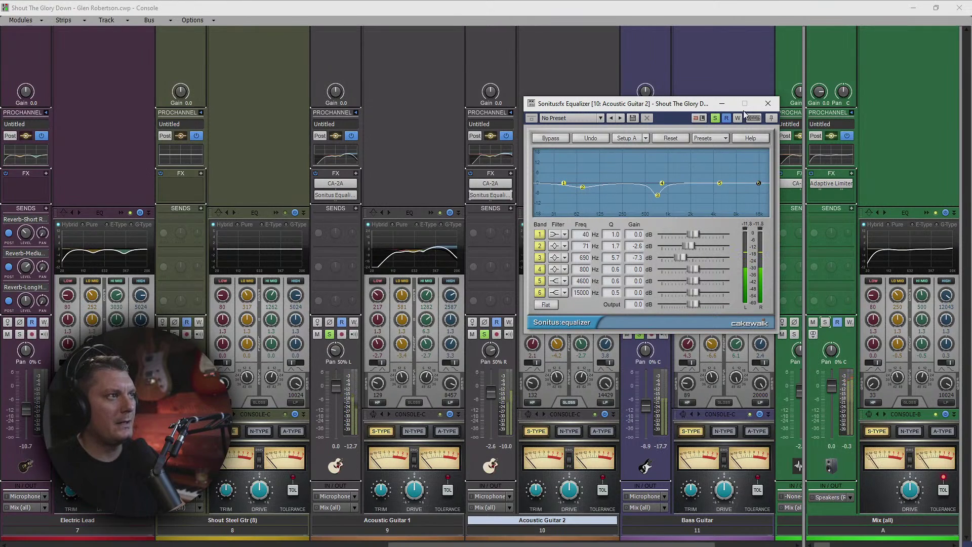
{"action": "left_click", "coordinate": [767, 103]}
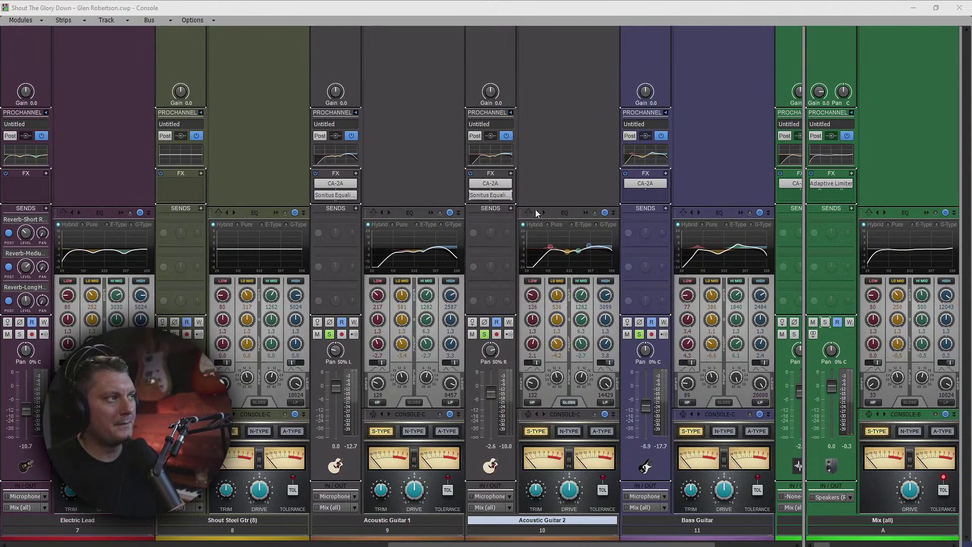
{"action": "double_click", "coordinate": [493, 195]}
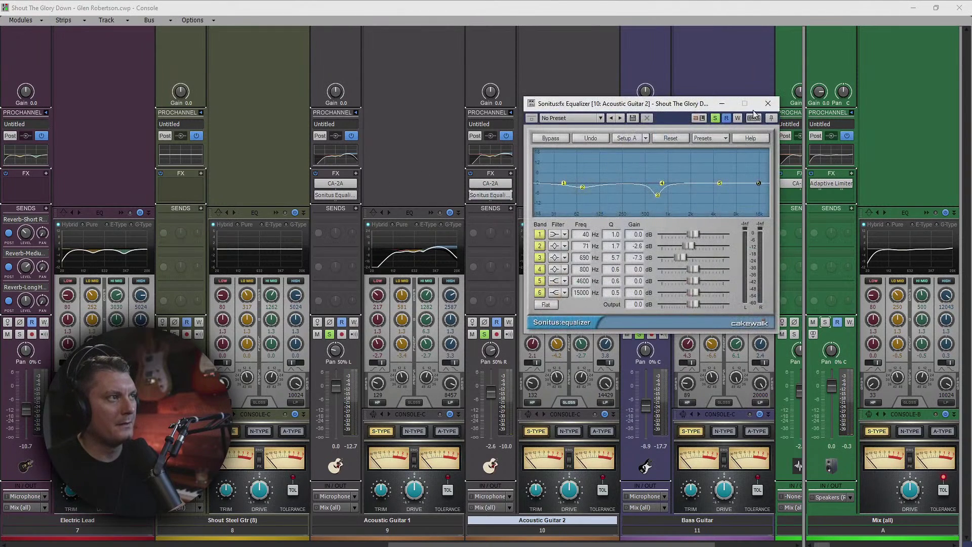
{"action": "left_click", "coordinate": [767, 103]}
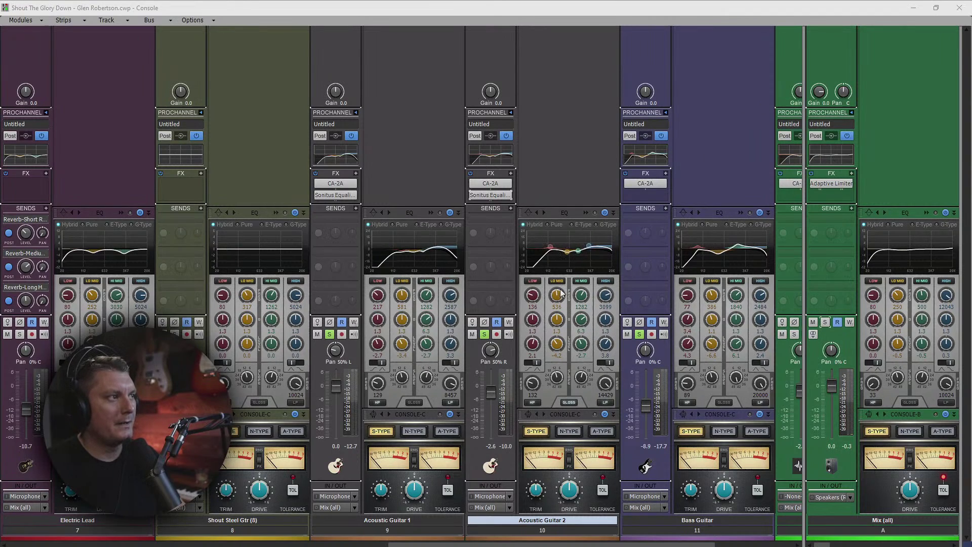
Step: Set the Low band gain of Acoustic Guitar 2's ProChannel EQ to 1.1 dB
{"action": "left_click_drag", "start_coordinate": [535, 345], "coordinate": [535, 347]}
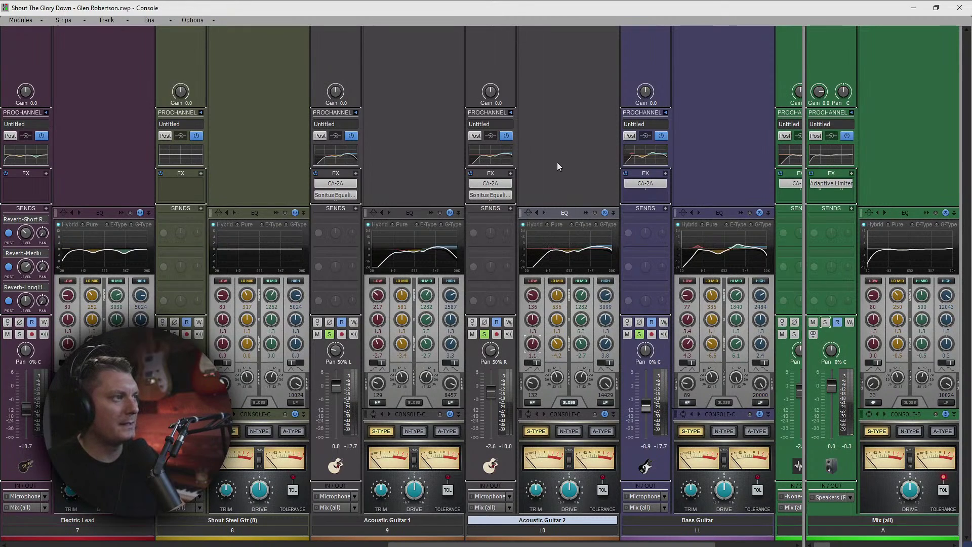
{"action": "mouse_move", "coordinate": [534, 312]}
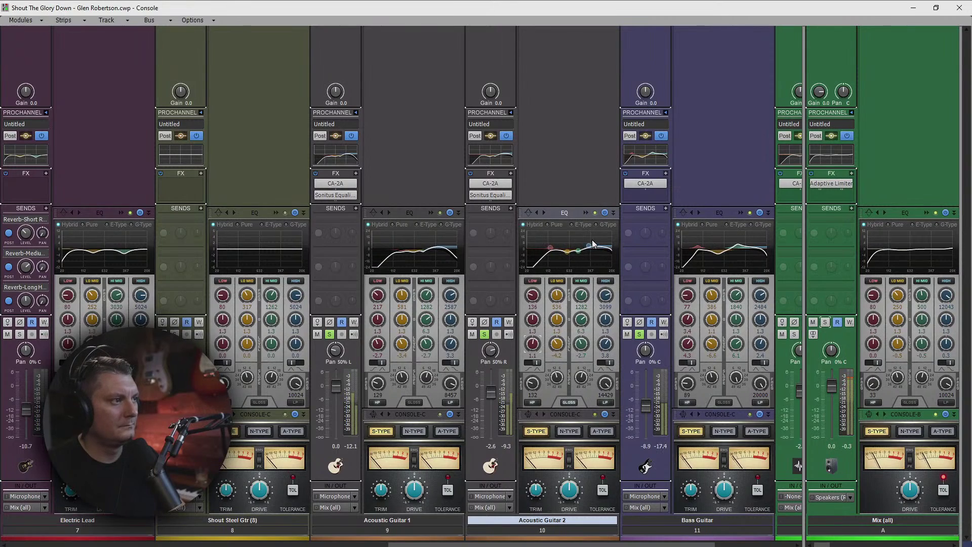
Step: Solo the Piano alongside the guitars and bass, then lower Acoustic Guitar 2 to -4.5 dB and Acoustic Guitar 1 to -4.7 dB
{"action": "left_click_drag", "start_coordinate": [608, 545], "coordinate": [687, 545]}
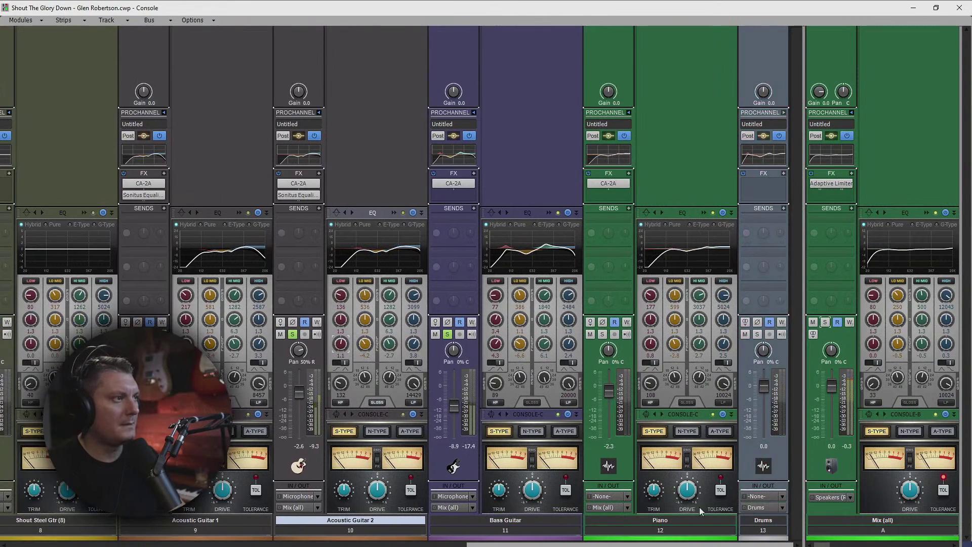
{"action": "left_click", "coordinate": [601, 334]}
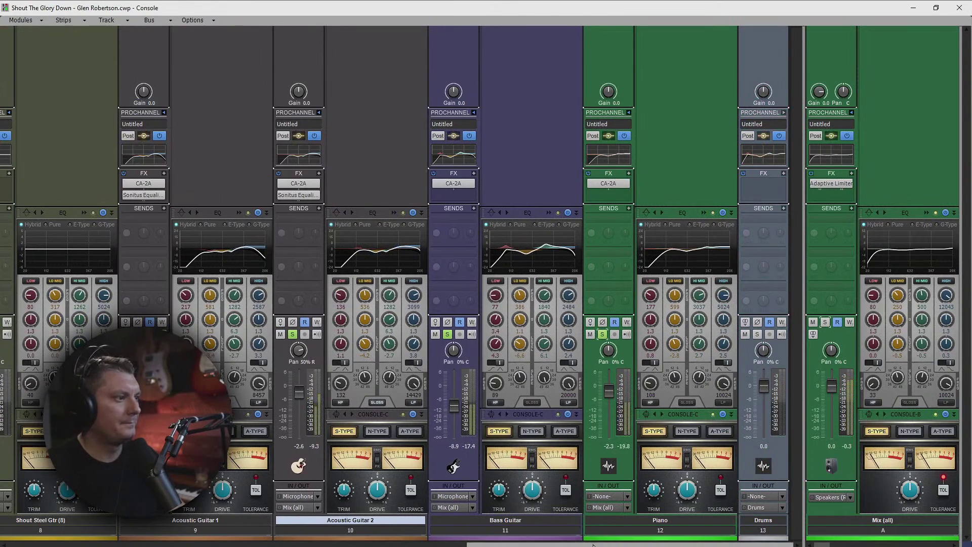
{"action": "left_click_drag", "start_coordinate": [640, 545], "coordinate": [595, 545]}
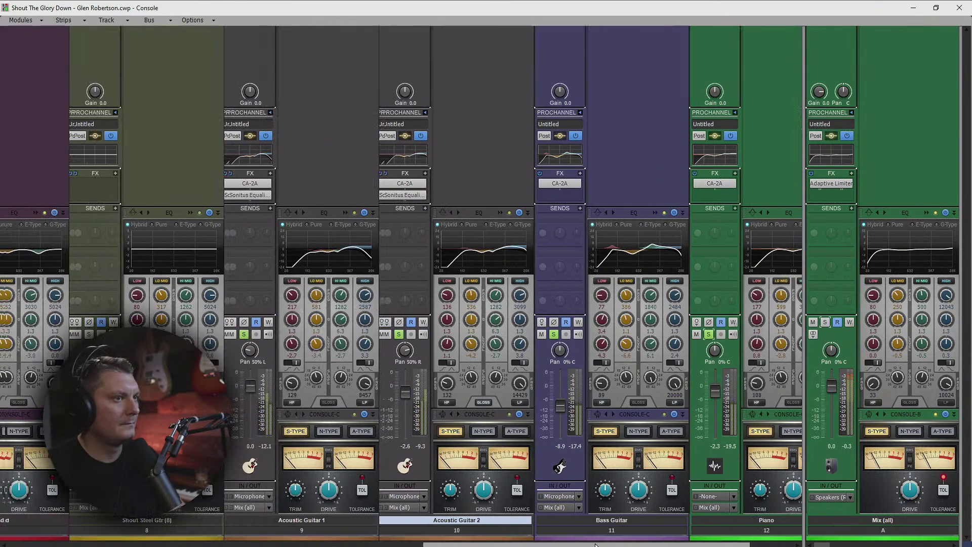
{"action": "left_click_drag", "start_coordinate": [405, 392], "coordinate": [405, 397]}
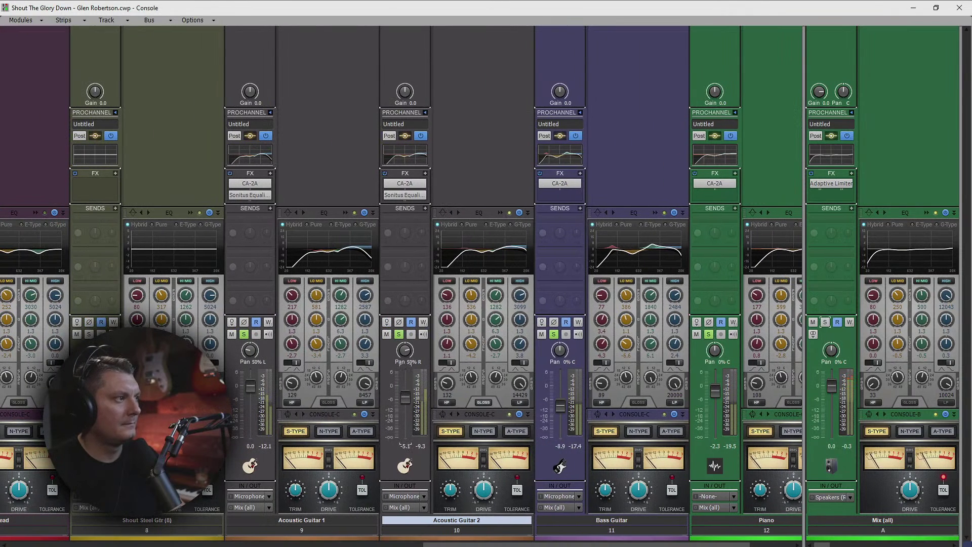
{"action": "left_click_drag", "start_coordinate": [250, 386], "coordinate": [250, 399]}
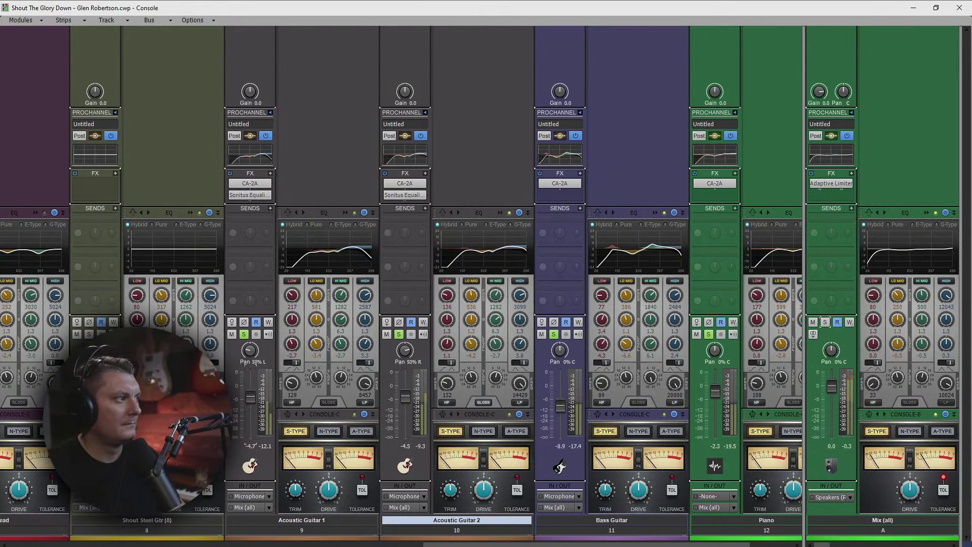
Step: Raise the Acoustic Guitar 1 fader to -4.4 dB and the Acoustic Guitar 2 fader to -4.1 dB
{"action": "mouse_move", "coordinate": [410, 399]}
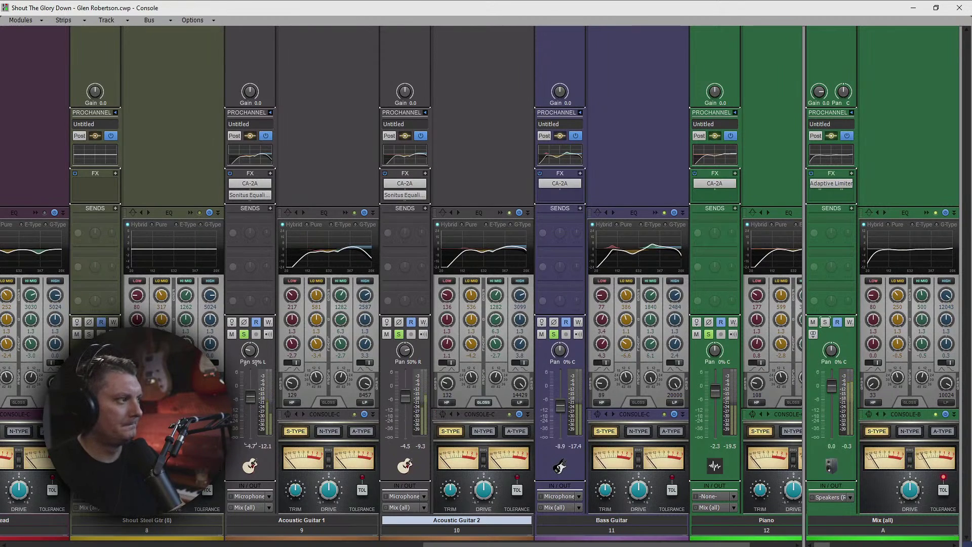
{"action": "left_click_drag", "start_coordinate": [250, 400], "coordinate": [250, 399]}
{"action": "left_click_drag", "start_coordinate": [405, 398], "coordinate": [405, 397]}
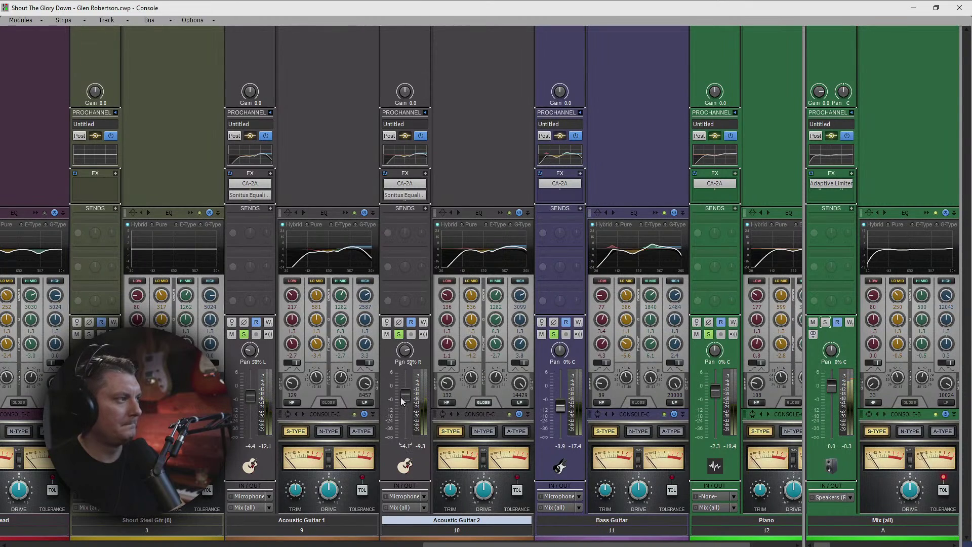
{"action": "mouse_move", "coordinate": [404, 353]}
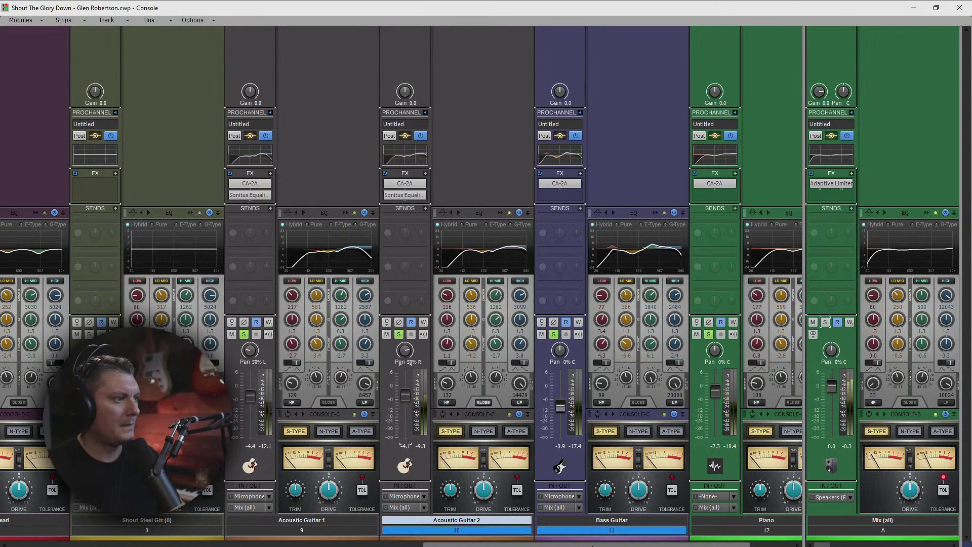
Step: Solo the Drums and Shout Steel Gtr tracks and make Shout Steel Gtr the active strip
{"action": "left_click_drag", "start_coordinate": [536, 544], "coordinate": [580, 544]}
{"action": "left_click", "coordinate": [757, 334]}
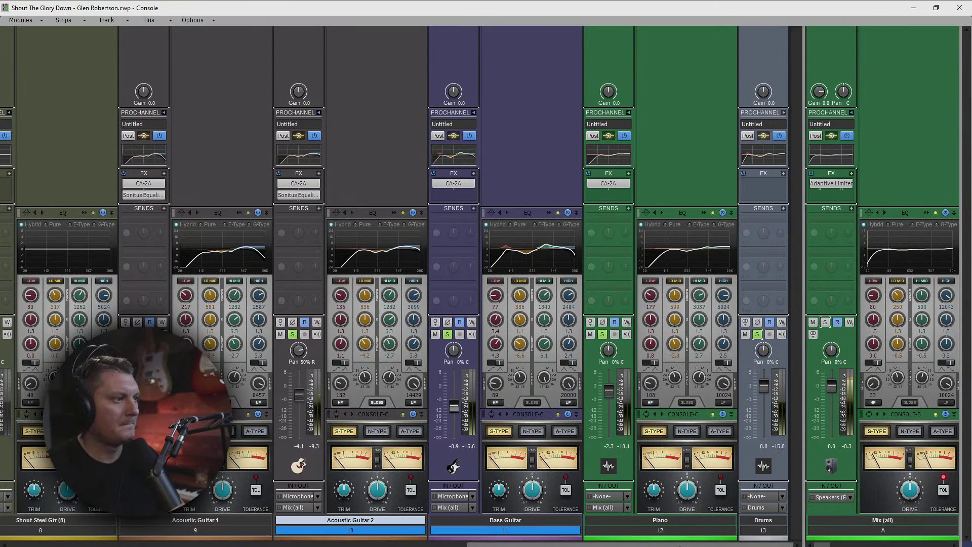
{"action": "left_click_drag", "start_coordinate": [681, 544], "coordinate": [521, 545]}
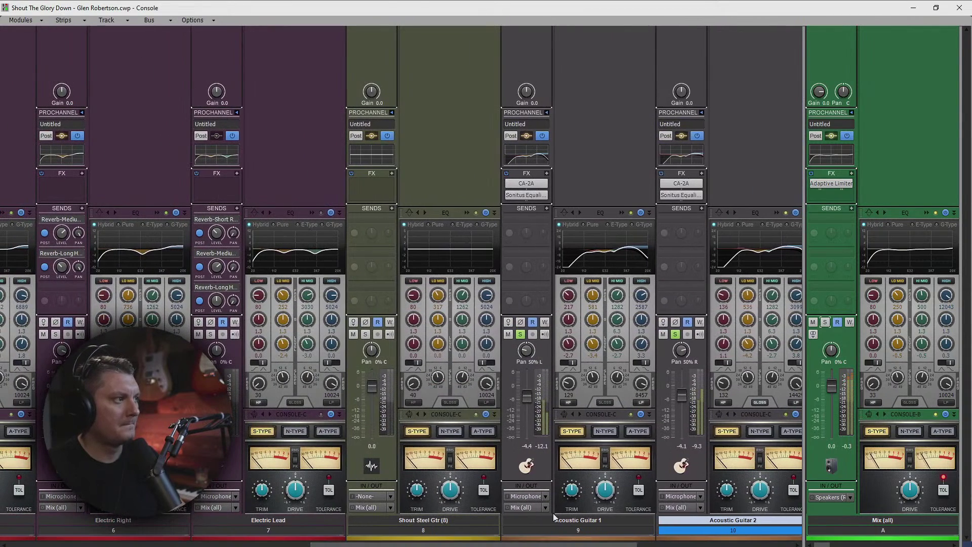
{"action": "left_click", "coordinate": [366, 335]}
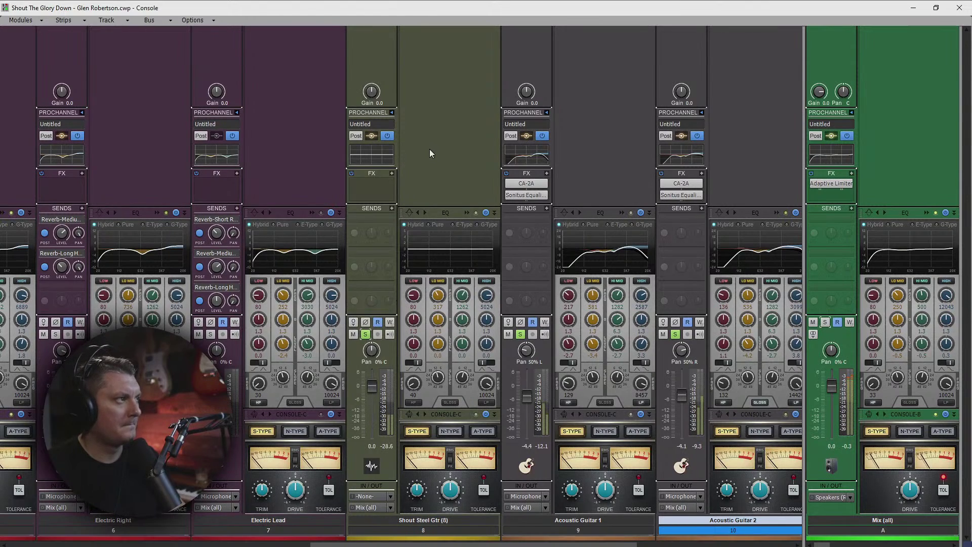
{"action": "left_click", "coordinate": [380, 369]}
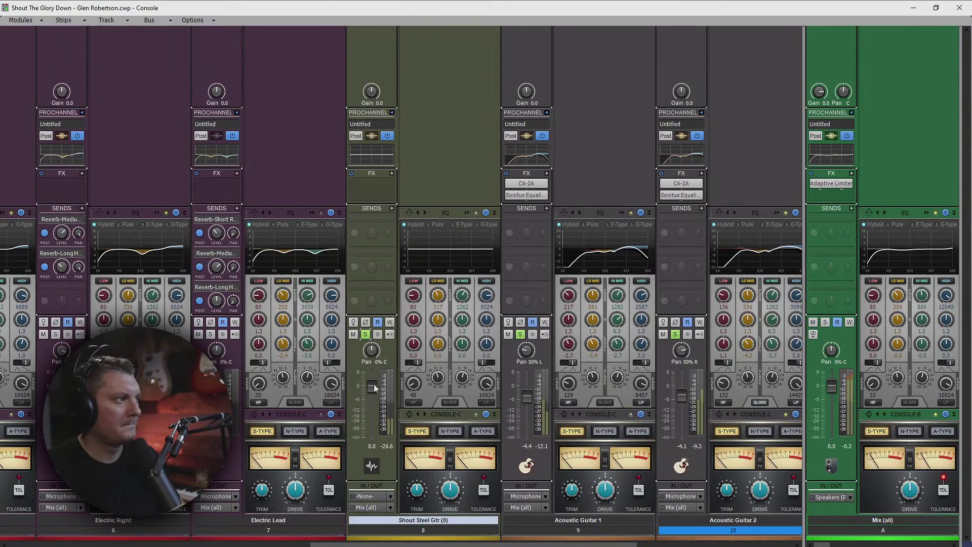
Step: Copy the CA-2A compressor from Acoustic Guitar 1 to the Shout Steel Gtr effects and look over its settings
{"action": "left_click_drag", "start_coordinate": [526, 184], "coordinate": [377, 190]}
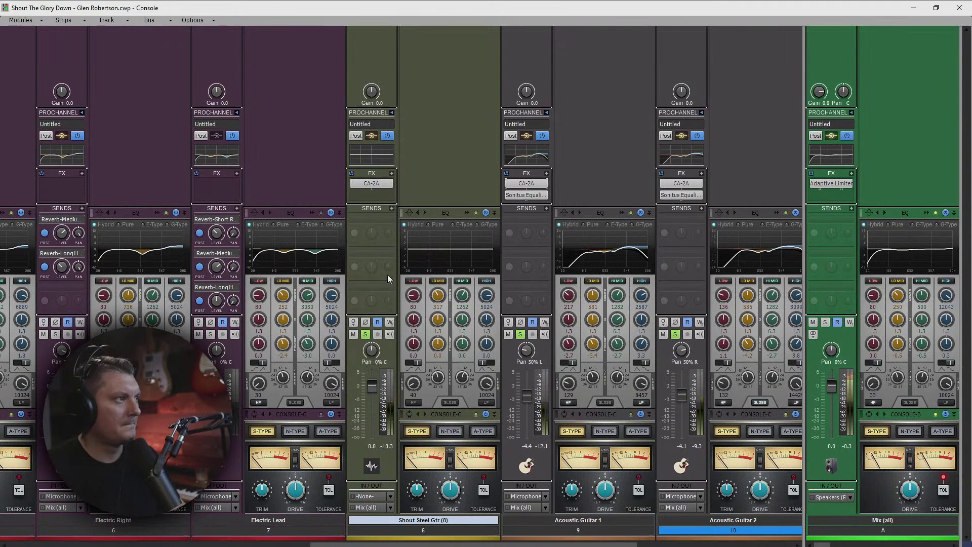
{"action": "double_click", "coordinate": [373, 186]}
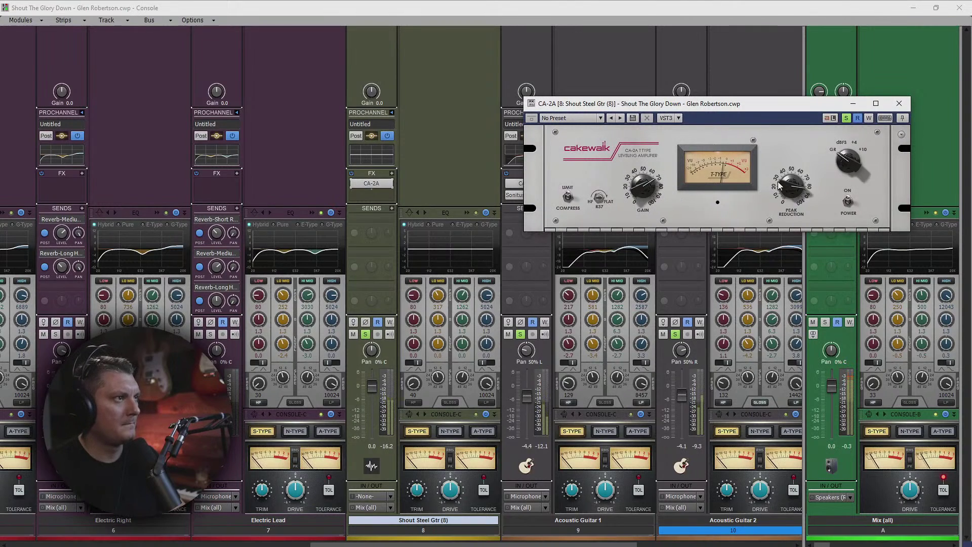
{"action": "left_click", "coordinate": [894, 106]}
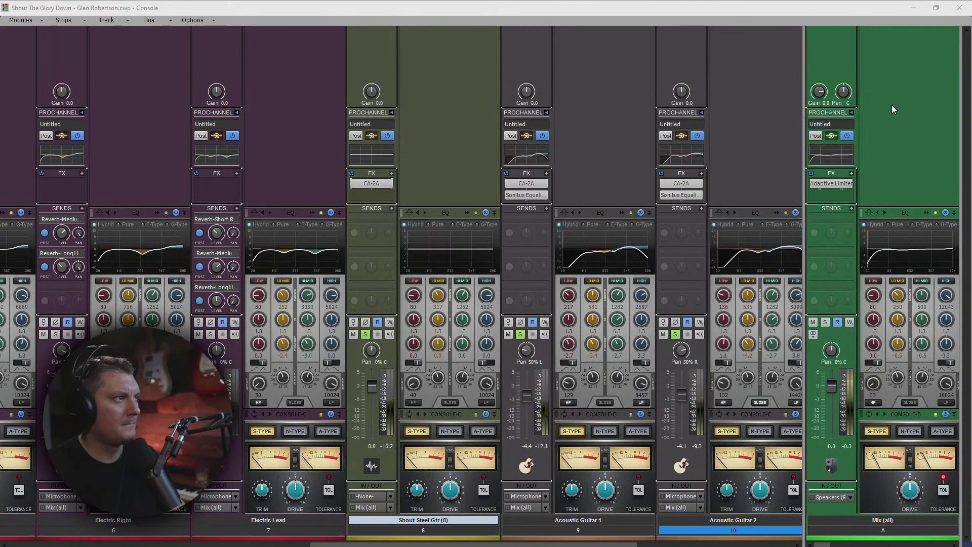
Step: Lower the centre-panned Shout Steel Gtr fader to -4.4 dB and enable its EQ high-pass filter at 141 Hz
{"action": "mouse_move", "coordinate": [371, 385]}
{"action": "left_mouse_down"}
{"action": "mouse_move", "coordinate": [372, 396]}
{"action": "mouse_move", "coordinate": [373, 386]}
{"action": "left_mouse_up"}
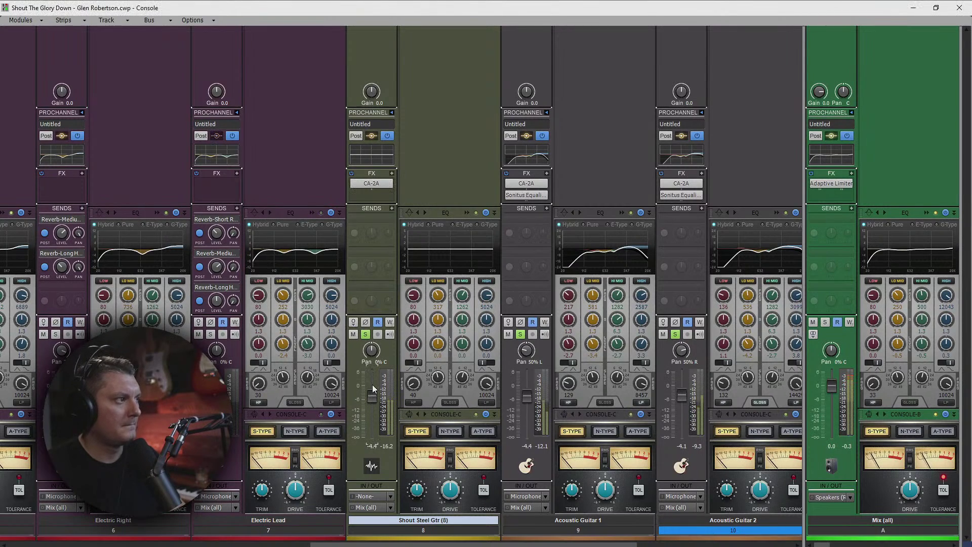
{"action": "left_click_drag", "start_coordinate": [373, 351], "coordinate": [374, 343]}
{"action": "double_click", "coordinate": [371, 349]}
{"action": "left_click", "coordinate": [414, 402]}
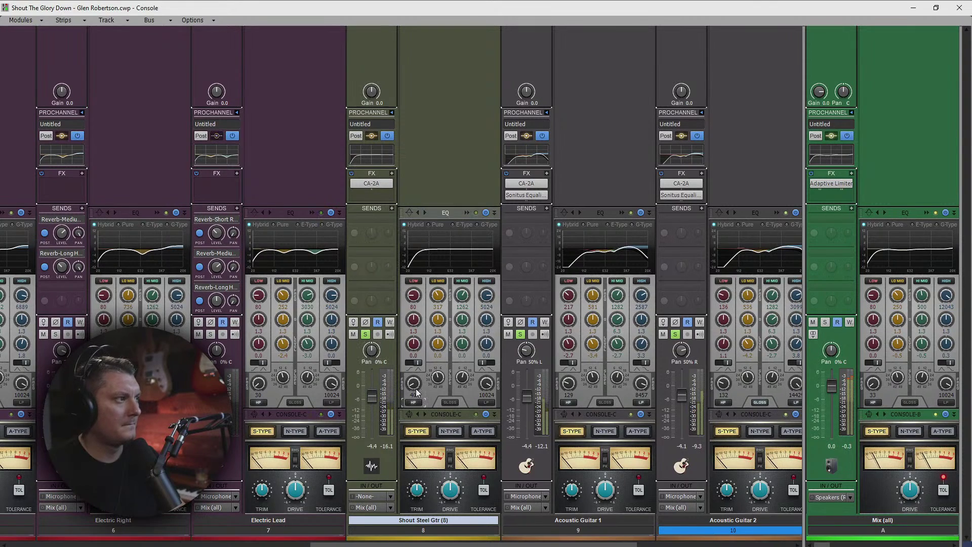
{"action": "left_click_drag", "start_coordinate": [413, 383], "coordinate": [413, 373]}
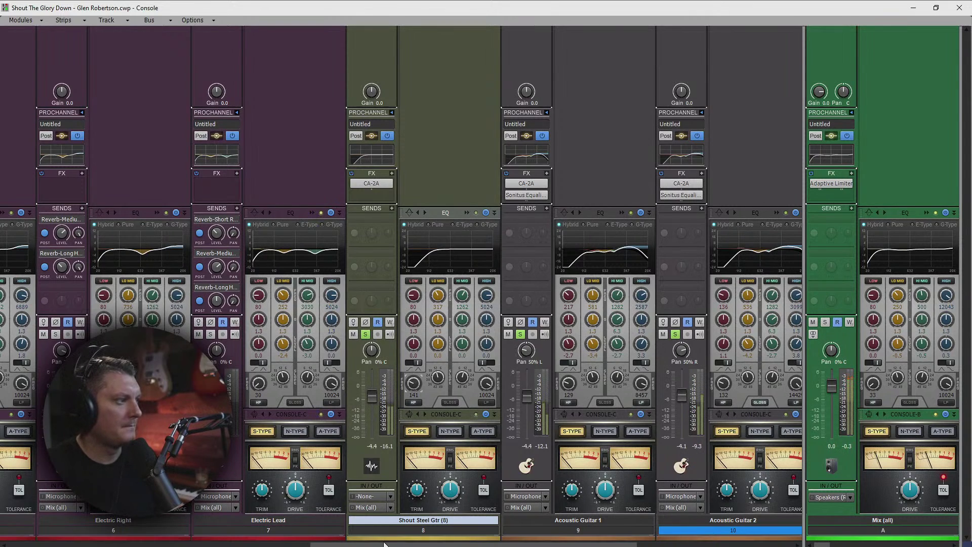
Step: Set the Piano track's high-pass frequency to 141 Hz and raise the gain of its high EQ band
{"action": "left_click_drag", "start_coordinate": [389, 544], "coordinate": [552, 545]}
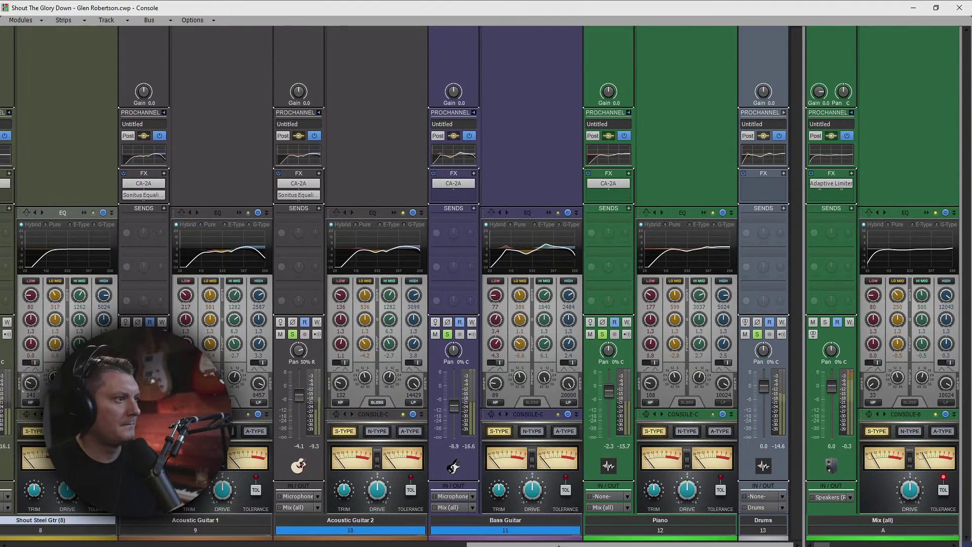
{"action": "left_click_drag", "start_coordinate": [650, 384], "coordinate": [650, 377]}
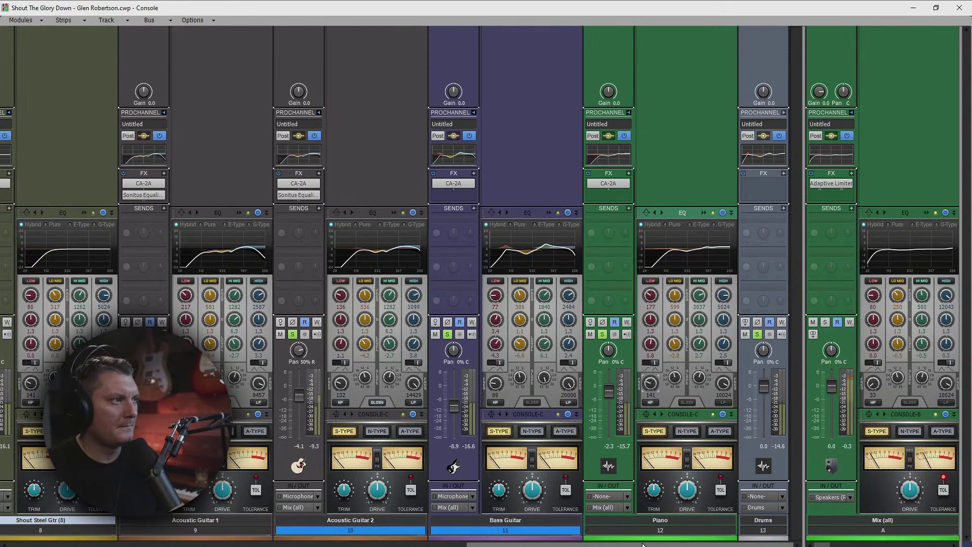
{"action": "left_click_drag", "start_coordinate": [724, 344], "coordinate": [723, 328]}
Step: Lower the Shout Steel Gtr fader to -5.6 dB and inspect its curve in the QuadCurve equalizer
{"action": "left_click_drag", "start_coordinate": [674, 545], "coordinate": [471, 543]}
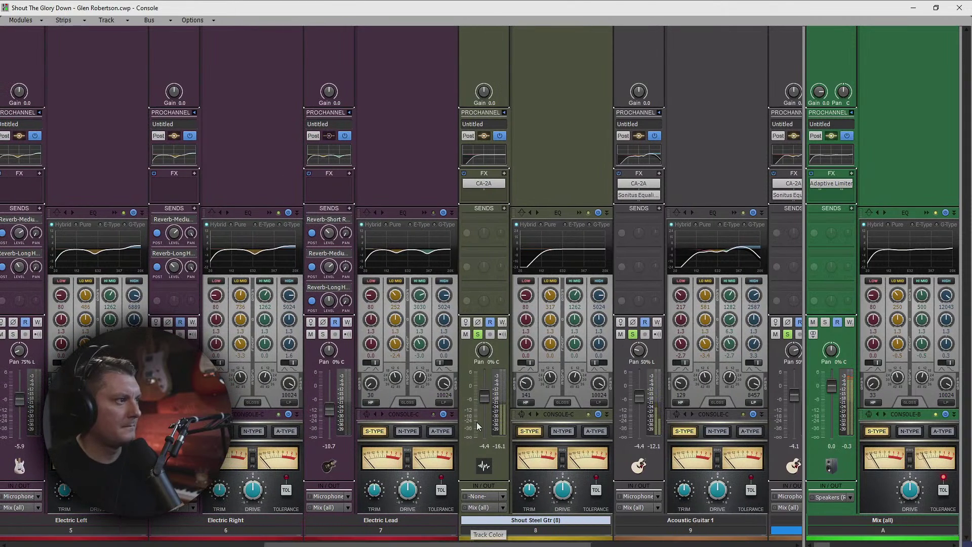
{"action": "mouse_move", "coordinate": [485, 401]}
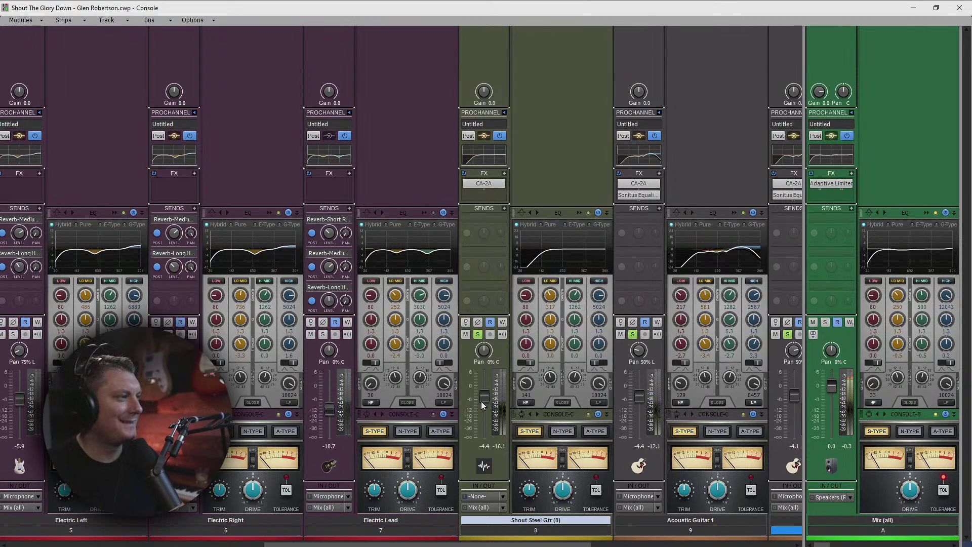
{"action": "left_click_drag", "start_coordinate": [483, 396], "coordinate": [484, 400]}
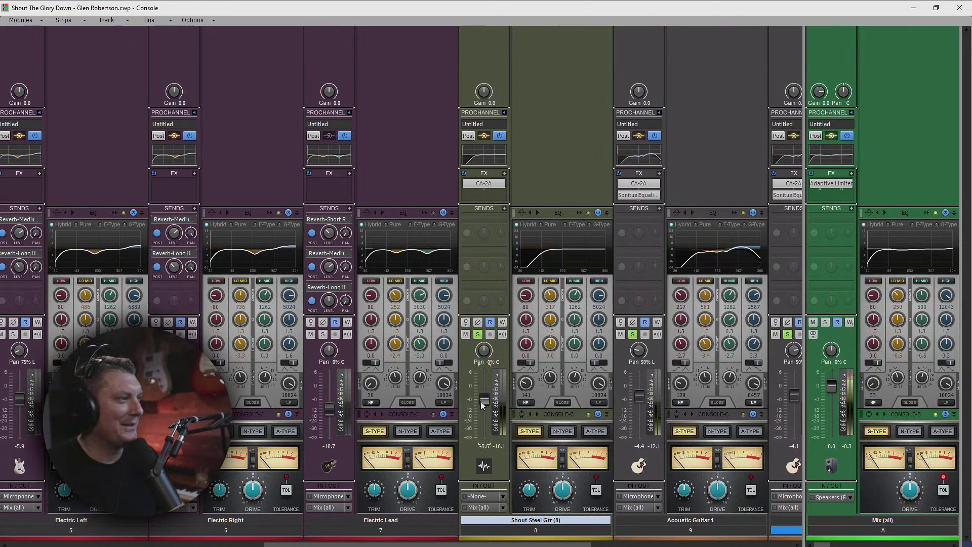
{"action": "left_click", "coordinate": [578, 212]}
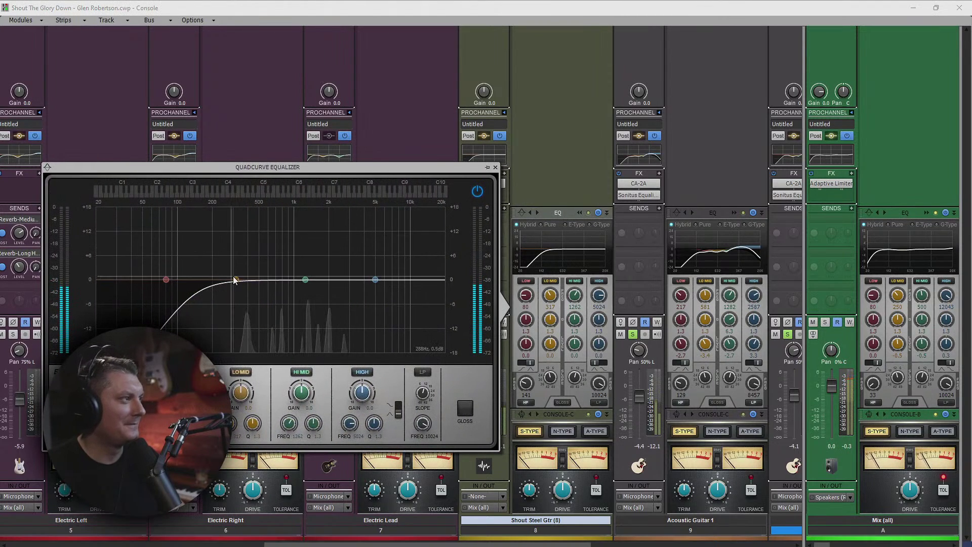
{"action": "left_click", "coordinate": [495, 167]}
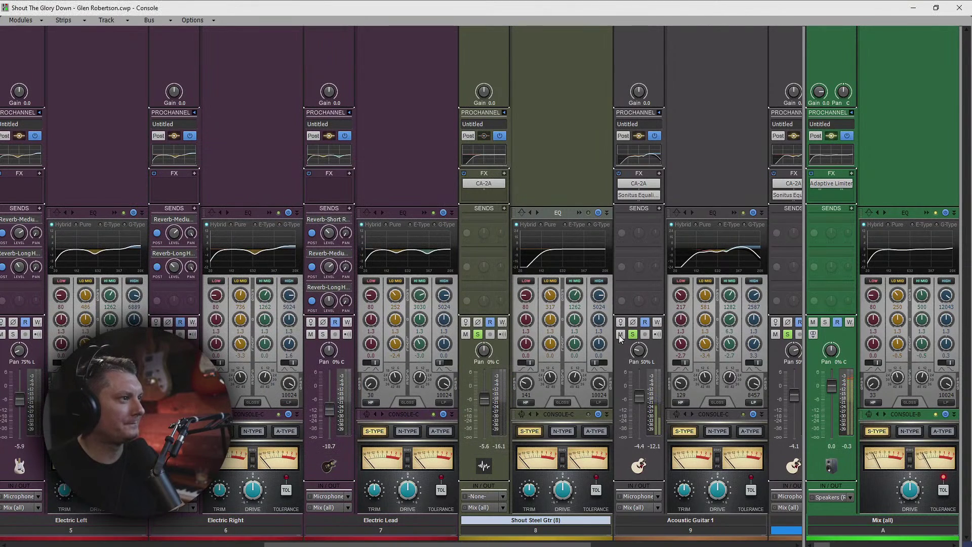
Step: Unsolo both acoustic guitars, the Bass Guitar and the Piano, keeping Shout Steel Gtr and Drums soloed
{"action": "left_click_drag", "start_coordinate": [632, 334], "coordinate": [884, 331]}
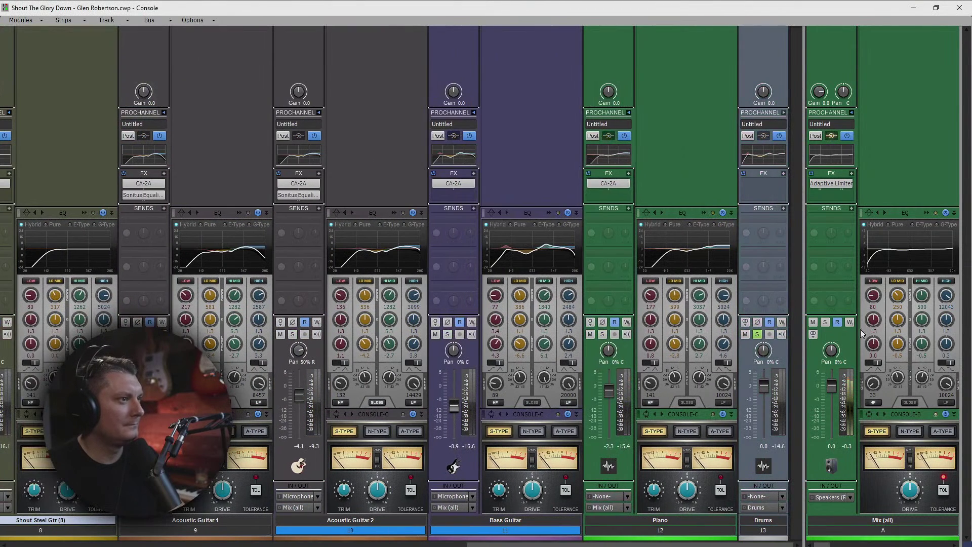
{"action": "left_click_drag", "start_coordinate": [670, 543], "coordinate": [479, 542]}
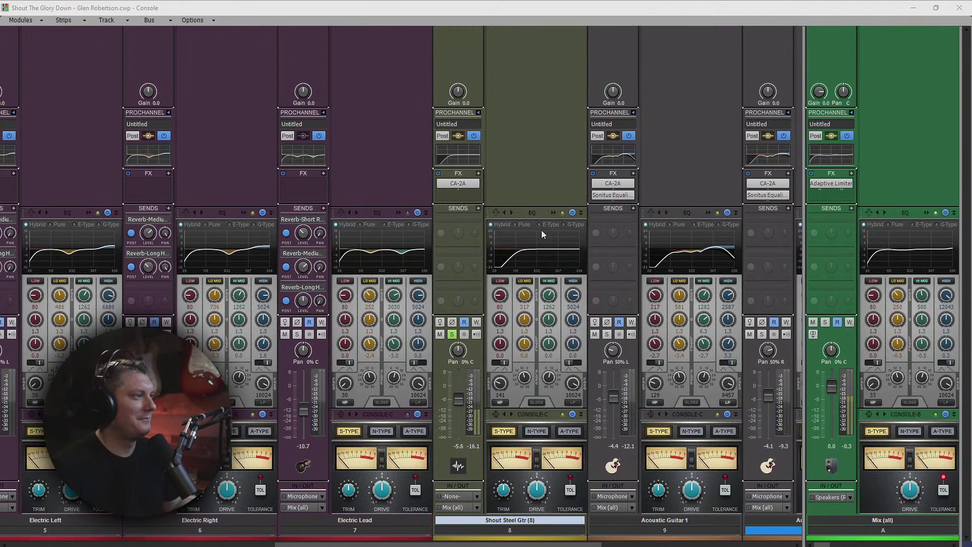
Step: On the Shout Steel Gtr equalizer, cut the high mids 3.4 dB near 1295 Hz and the low mids slightly near 363 Hz
{"action": "left_click", "coordinate": [555, 212]}
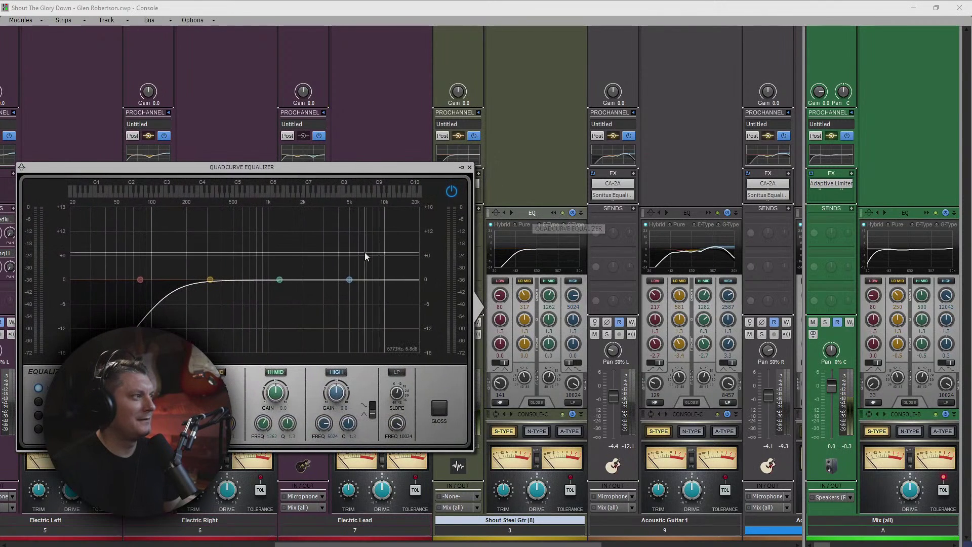
{"action": "mouse_move", "coordinate": [279, 279]}
{"action": "left_mouse_down"}
{"action": "mouse_move", "coordinate": [260, 253]}
{"action": "mouse_move", "coordinate": [288, 246]}
{"action": "mouse_move", "coordinate": [256, 248]}
{"action": "mouse_move", "coordinate": [257, 273]}
{"action": "mouse_move", "coordinate": [282, 293]}
{"action": "left_mouse_up"}
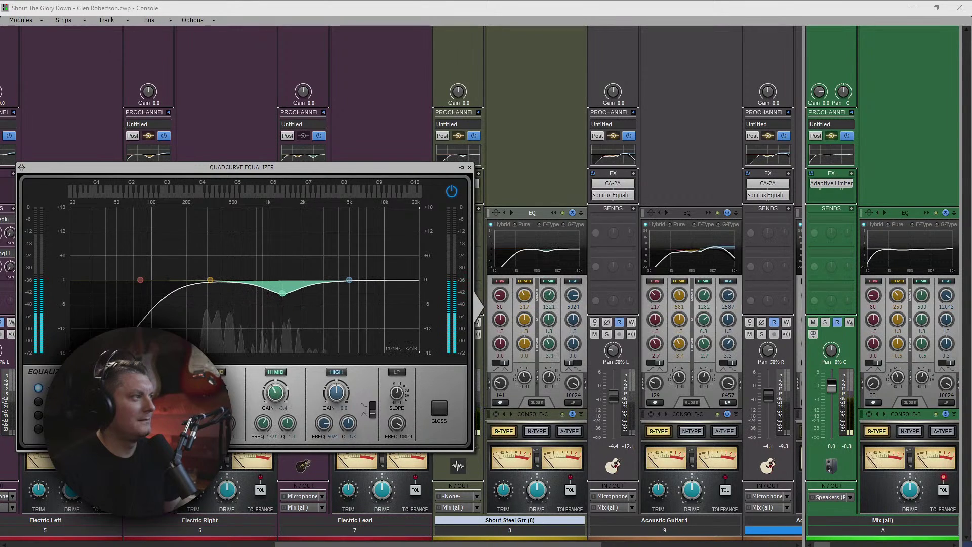
{"action": "left_click_drag", "start_coordinate": [210, 279], "coordinate": [217, 289]}
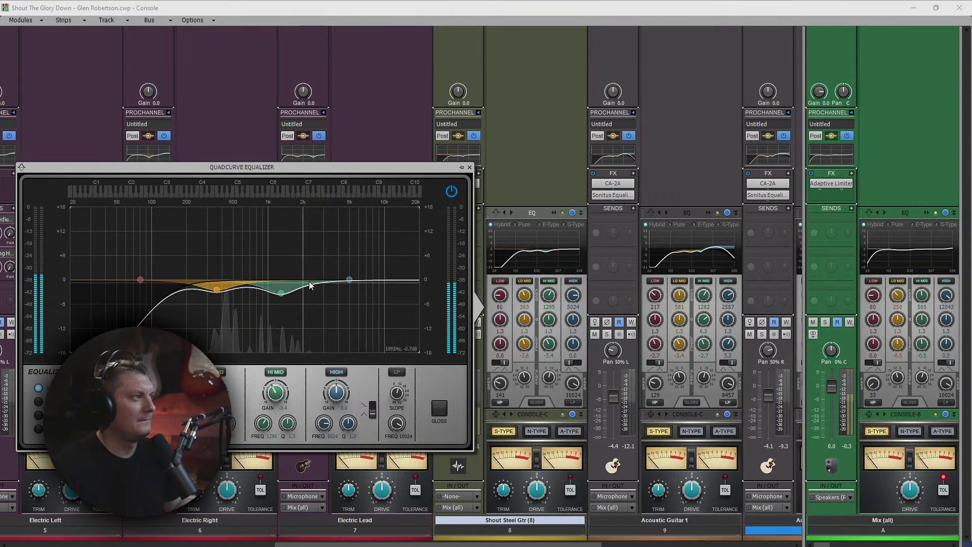
Step: Add a high-shelf boost of about 3.4 dB at 3711 Hz to Shout Steel Gtr and set its high-pass filter to 203 Hz
{"action": "left_click_drag", "start_coordinate": [348, 280], "coordinate": [334, 266]}
{"action": "left_click", "coordinate": [373, 411]}
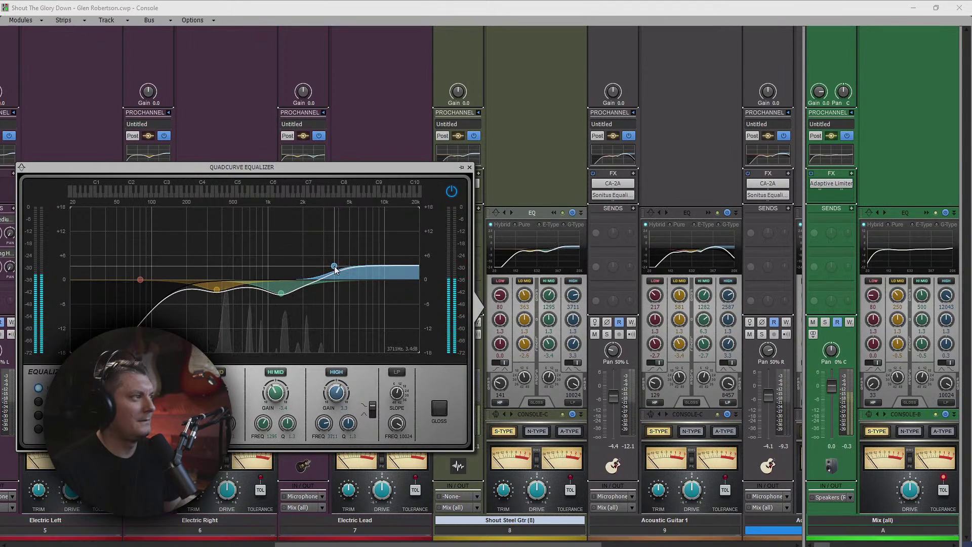
{"action": "left_click_drag", "start_coordinate": [93, 423], "coordinate": [93, 414]}
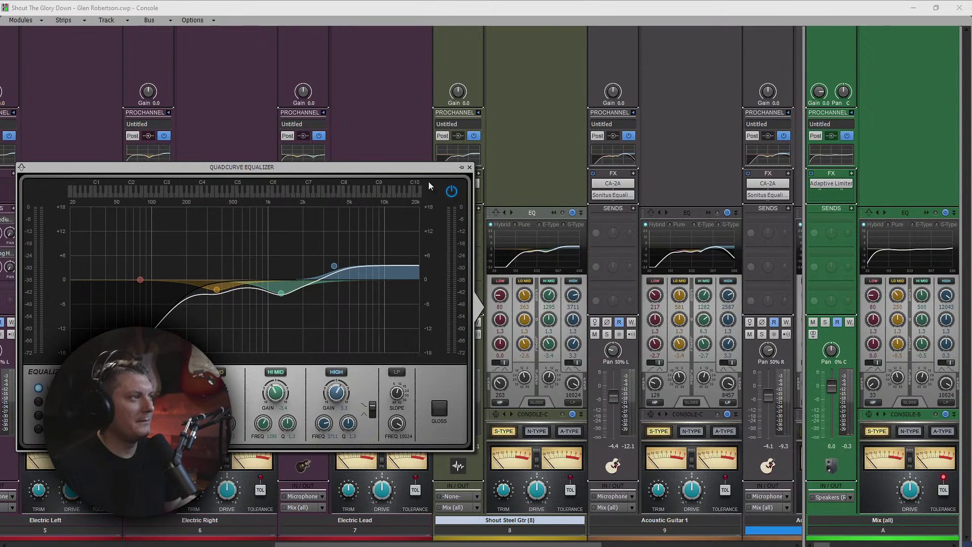
{"action": "left_click", "coordinate": [469, 169]}
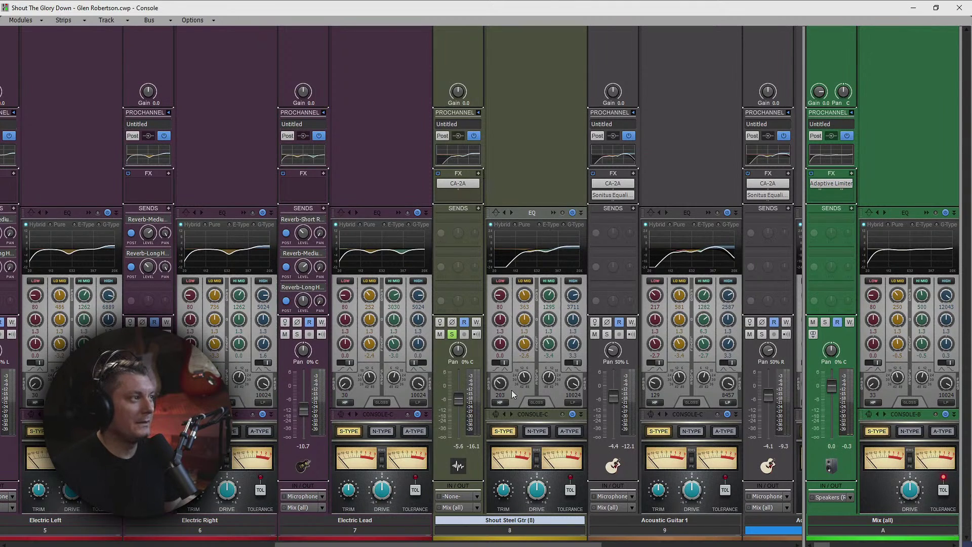
Step: Solo Acoustic Guitar 1, Acoustic Guitar 2, Bass Guitar and Piano again and start playback
{"action": "left_click_drag", "start_coordinate": [520, 542], "coordinate": [596, 542]}
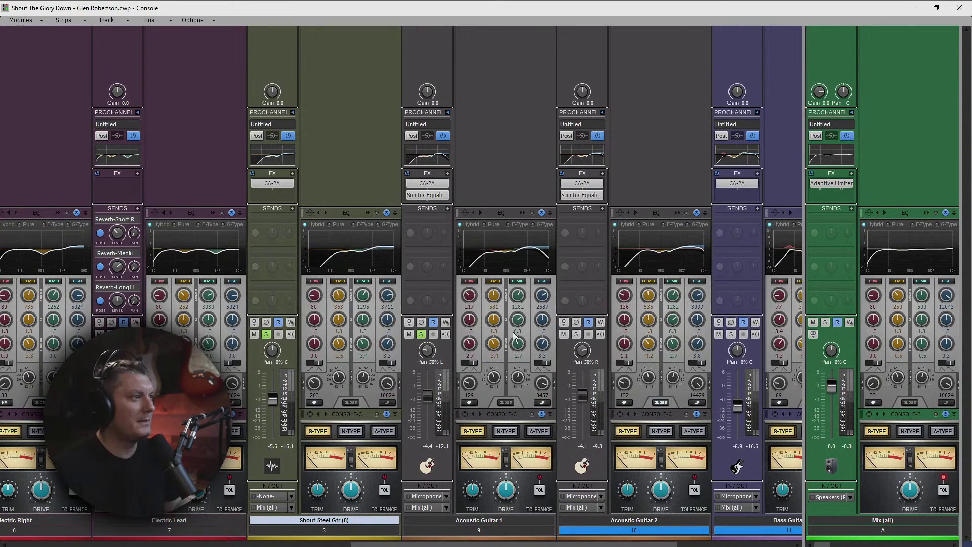
{"action": "scroll", "coordinate": [779, 347], "scroll_direction": "right", "scroll_amount": 5}
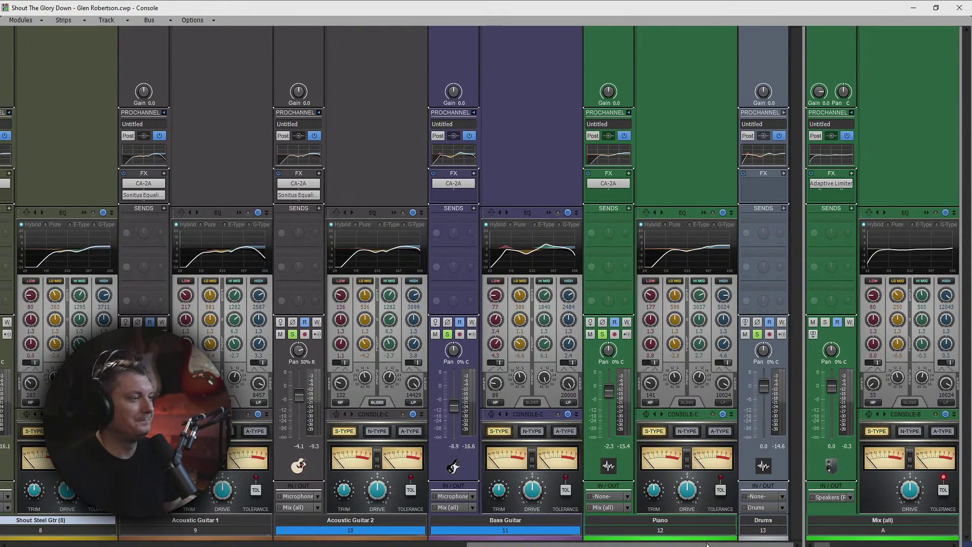
{"action": "key", "text": "space"}
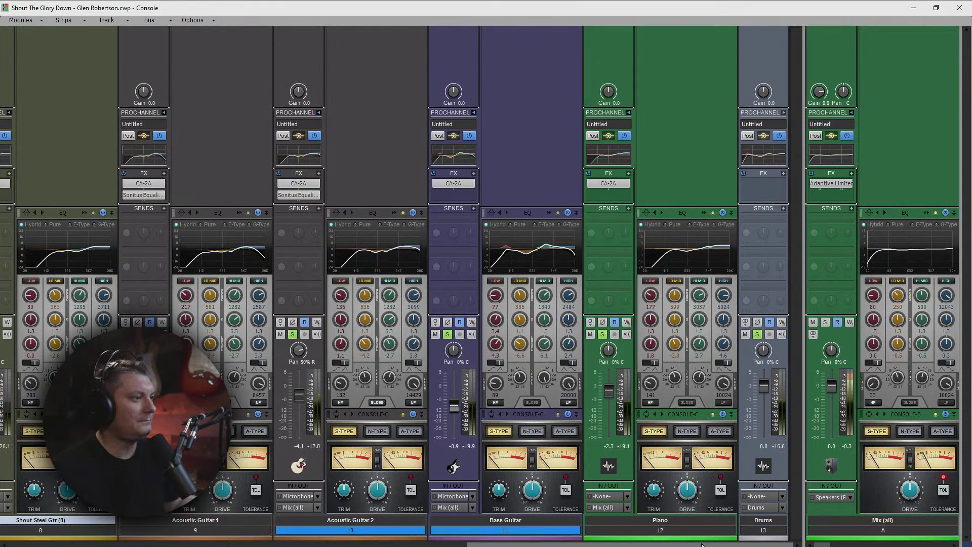
Step: Rebalance the guitar faders: Shout Steel Gtr to -0.7 dB, Acoustic Guitar 1 to -4.9 dB and Acoustic Guitar 2 to -5.4 dB
{"action": "left_click_drag", "start_coordinate": [705, 545], "coordinate": [525, 545]}
{"action": "left_click_drag", "start_coordinate": [425, 401], "coordinate": [424, 388]}
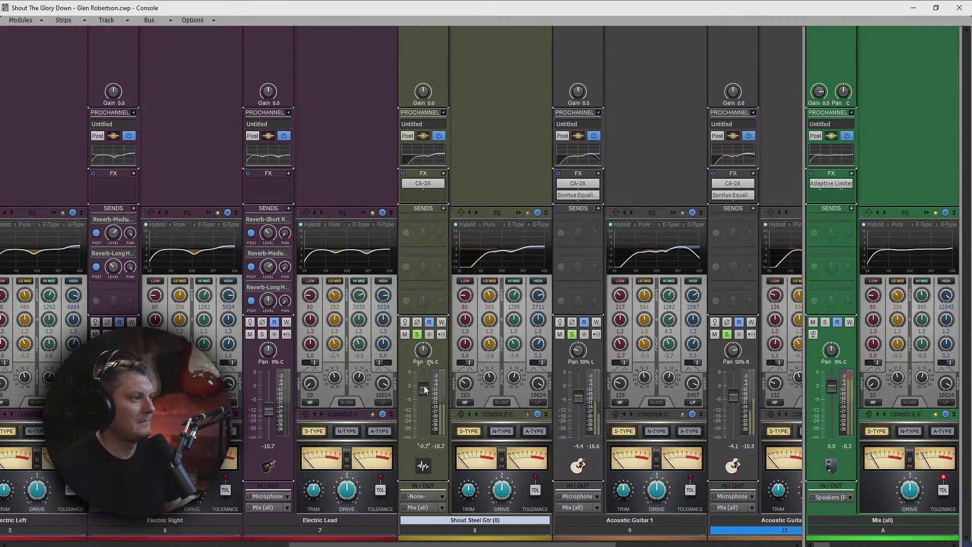
{"action": "left_click_drag", "start_coordinate": [557, 544], "coordinate": [637, 546]}
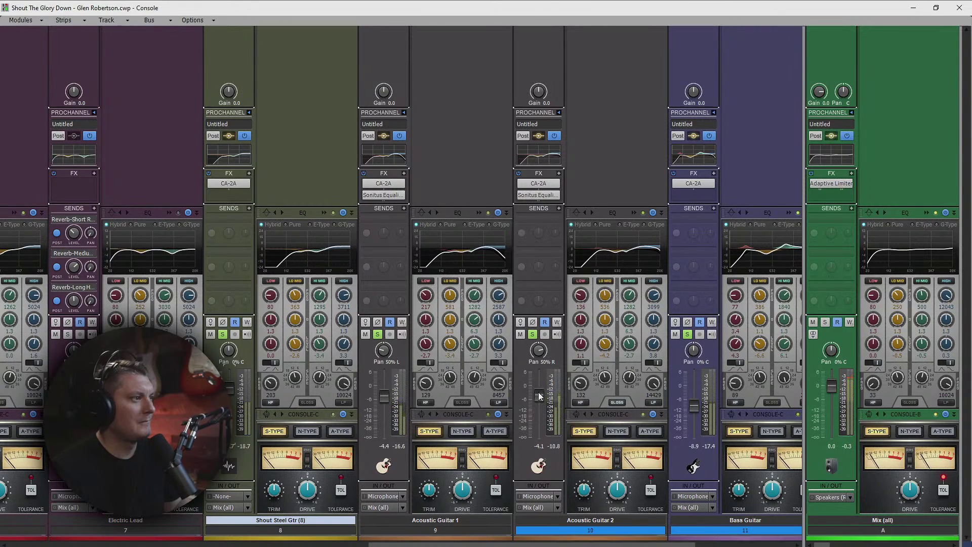
{"action": "left_click_drag", "start_coordinate": [384, 396], "coordinate": [385, 401]}
{"action": "left_click_drag", "start_coordinate": [539, 395], "coordinate": [539, 400]}
{"action": "left_click", "coordinate": [403, 113]}
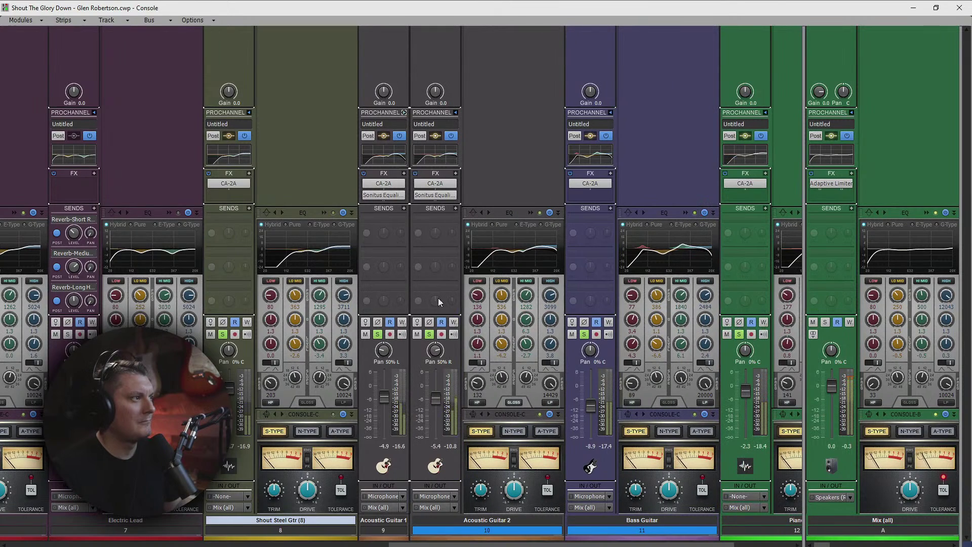
{"action": "left_click", "coordinate": [403, 113]}
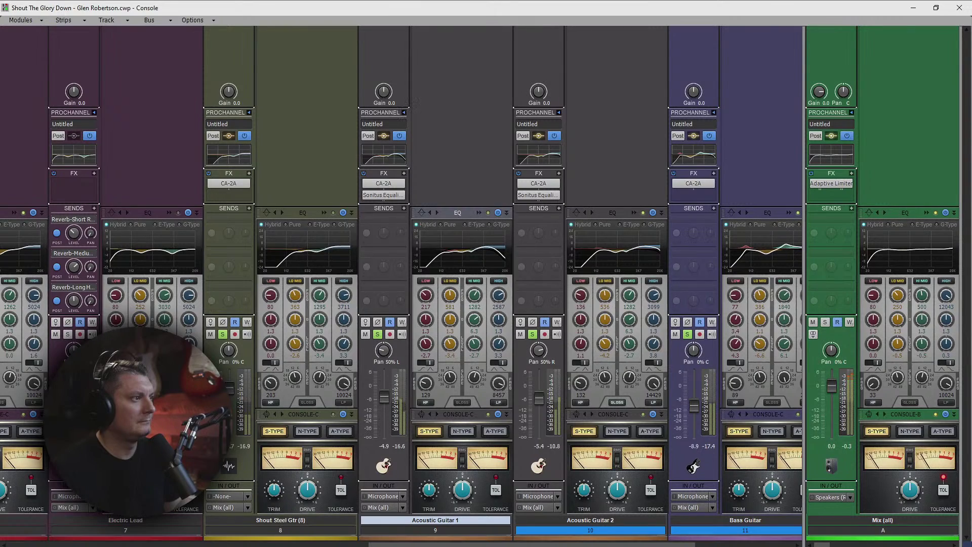
Step: Raise Acoustic Guitar 1's low-pass filter to 20000 Hz and unsolo the other tracks, leaving only Acoustic Guitar 1 soloed
{"action": "left_click_drag", "start_coordinate": [498, 383], "coordinate": [498, 367]}
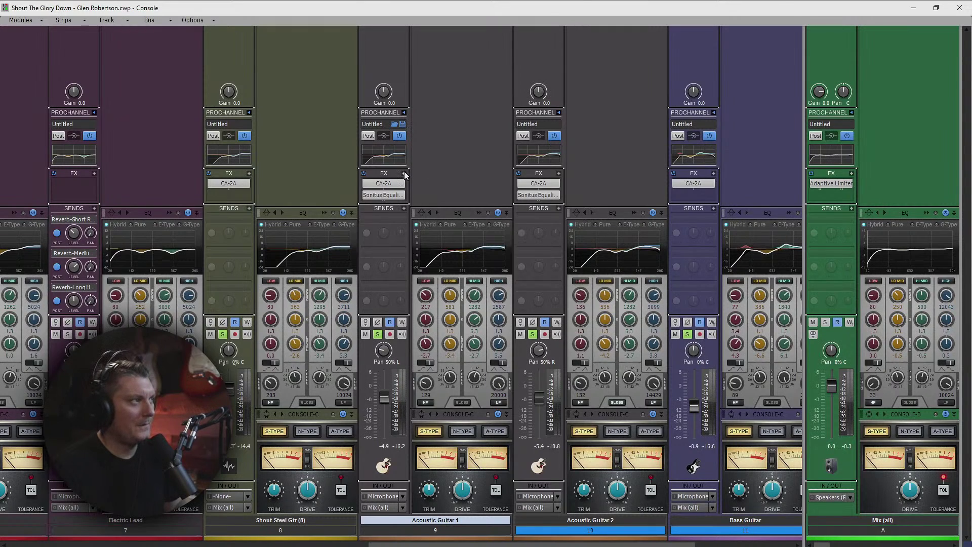
{"action": "left_click", "coordinate": [222, 336]}
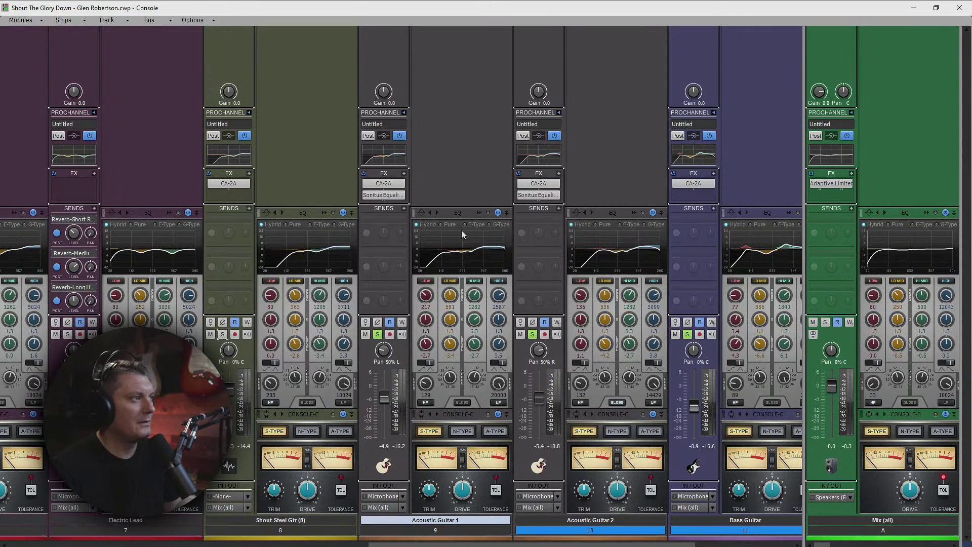
{"action": "scroll", "coordinate": [757, 344], "scroll_direction": "right", "scroll_amount": 5}
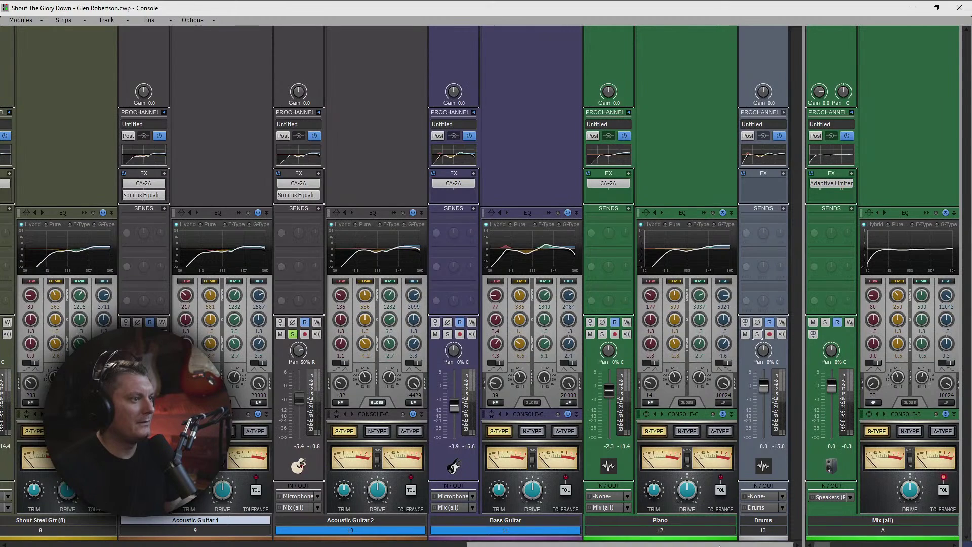
{"action": "scroll", "coordinate": [560, 340], "scroll_direction": "left", "scroll_amount": 5}
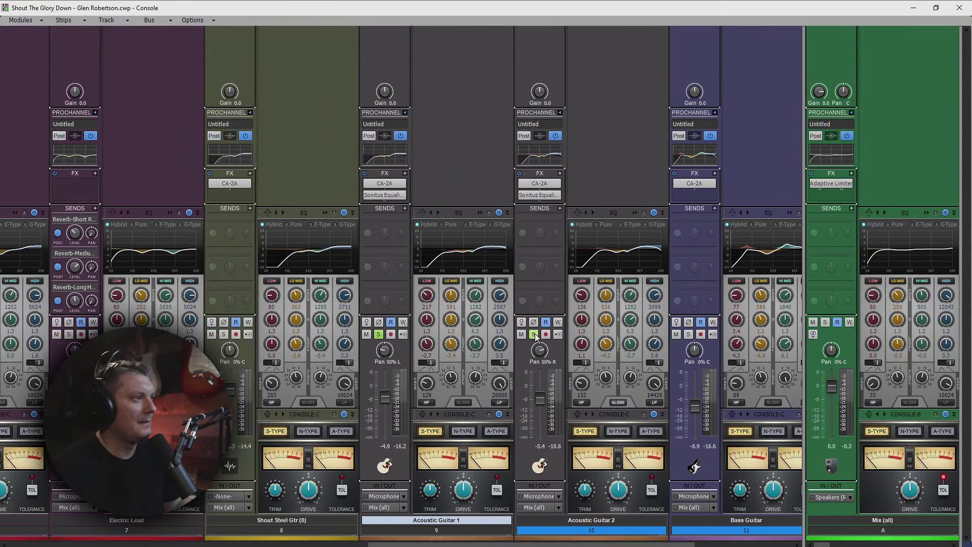
Step: Insert the PX-64 Percussion Strip in Acoustic Guitar 1's effects rack and start playback
{"action": "left_click", "coordinate": [405, 173]}
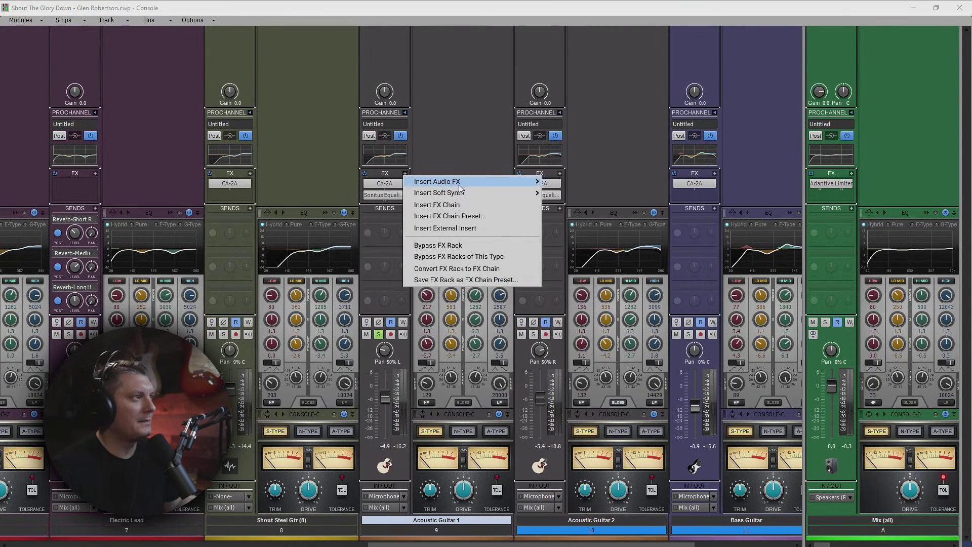
{"action": "mouse_move", "coordinate": [511, 181]}
{"action": "left_click", "coordinate": [587, 100]}
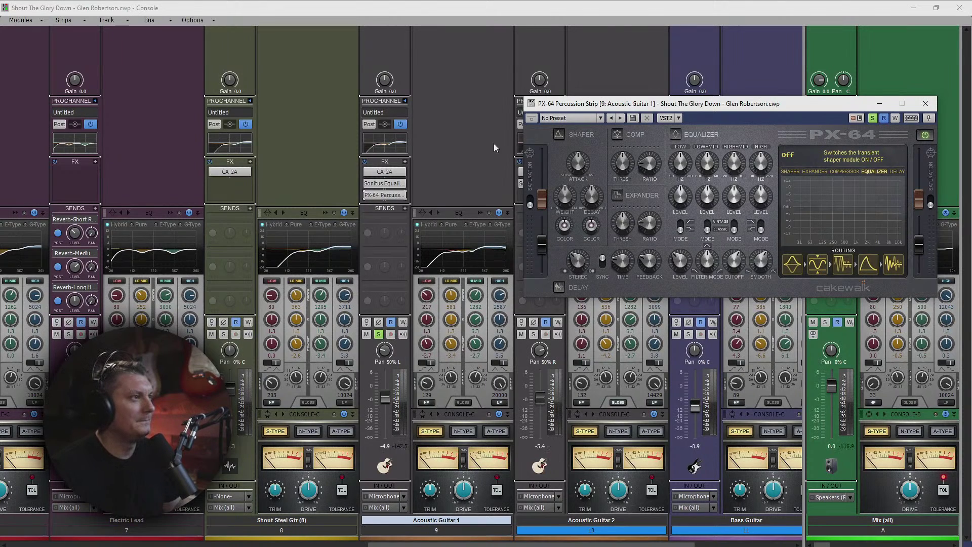
{"action": "key", "text": "space"}
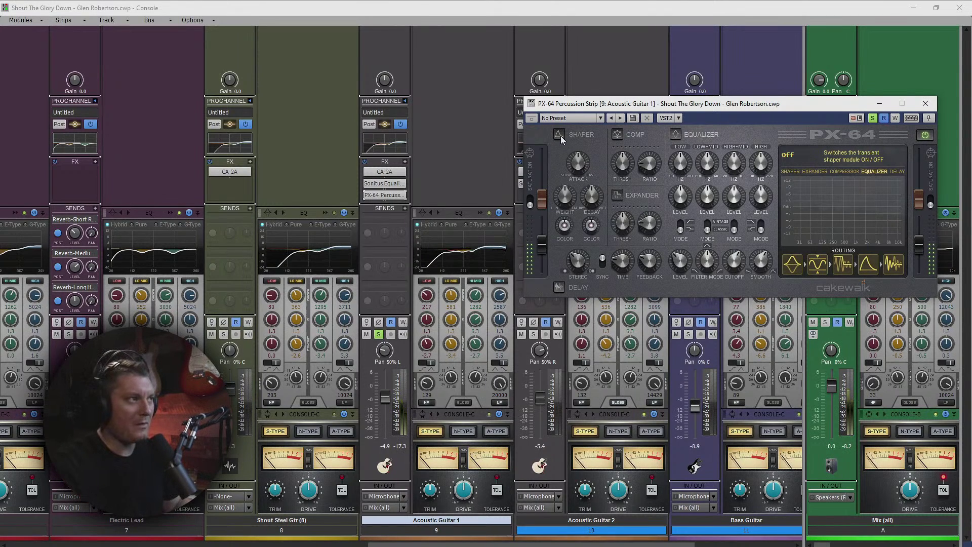
Step: Enable the PX-64 transient shaper with attack sharpness around 137.6%, tail color -25.0 and tail level 90.8%, comparing it with the shaper off
{"action": "left_click", "coordinate": [559, 134]}
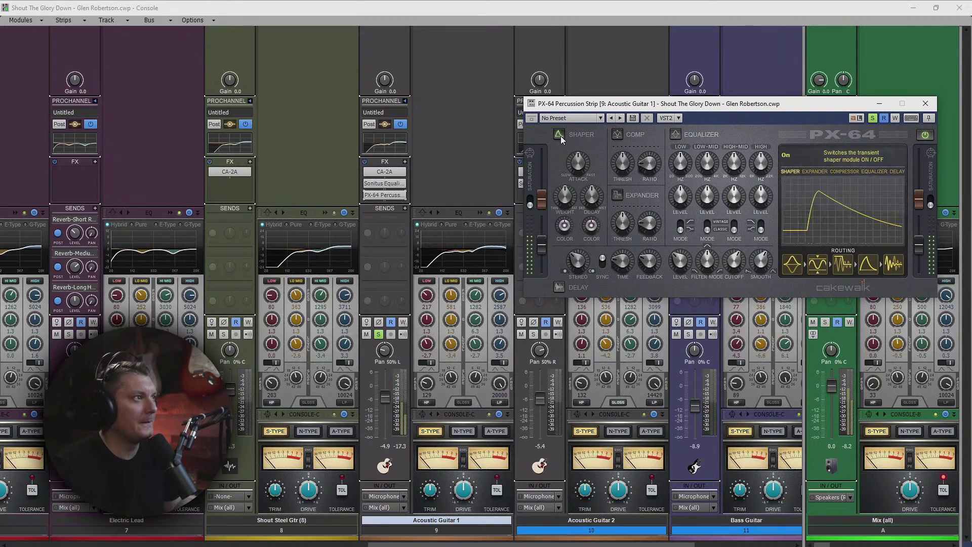
{"action": "left_click_drag", "start_coordinate": [566, 204], "coordinate": [575, 224]}
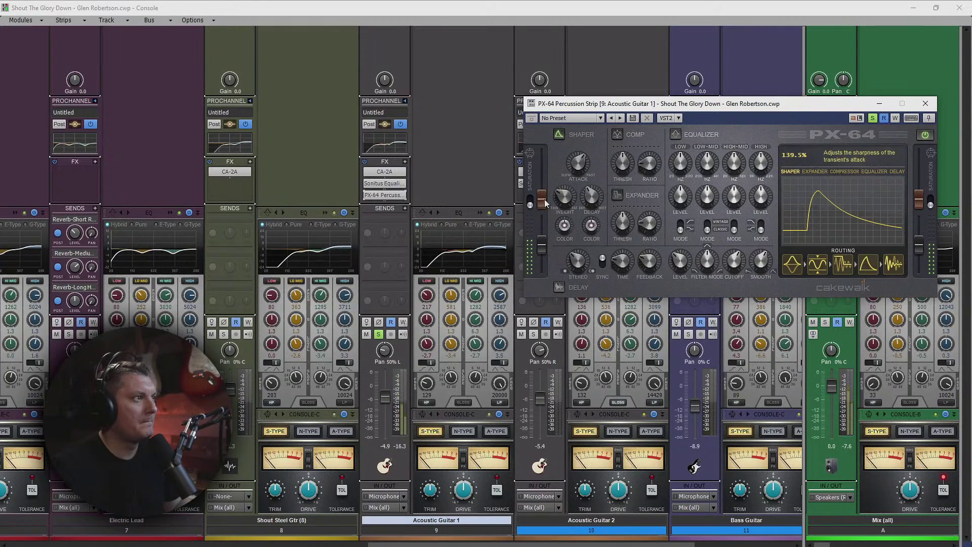
{"action": "mouse_move", "coordinate": [576, 164]}
{"action": "left_mouse_down"}
{"action": "mouse_move", "coordinate": [579, 174]}
{"action": "mouse_move", "coordinate": [579, 151]}
{"action": "left_mouse_up"}
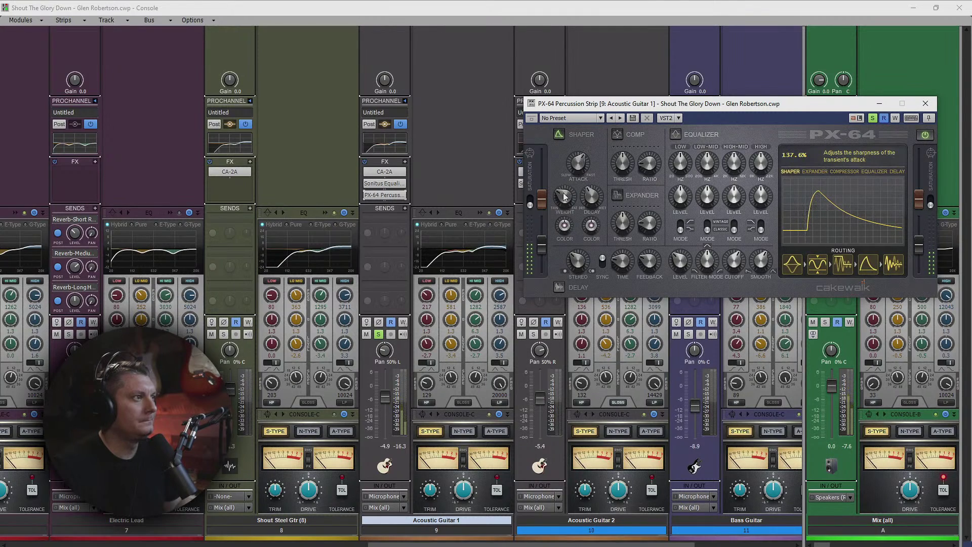
{"action": "left_click", "coordinate": [559, 135]}
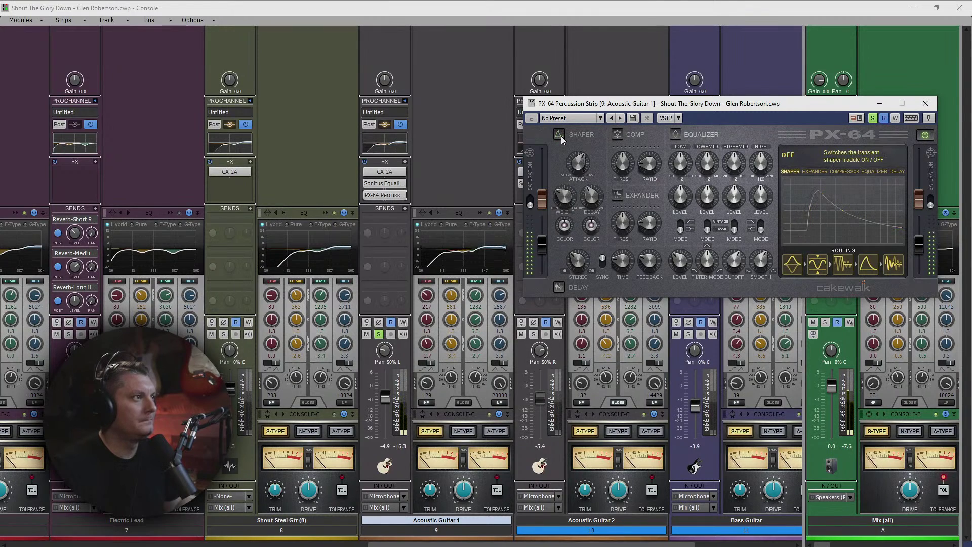
{"action": "left_click", "coordinate": [560, 135]}
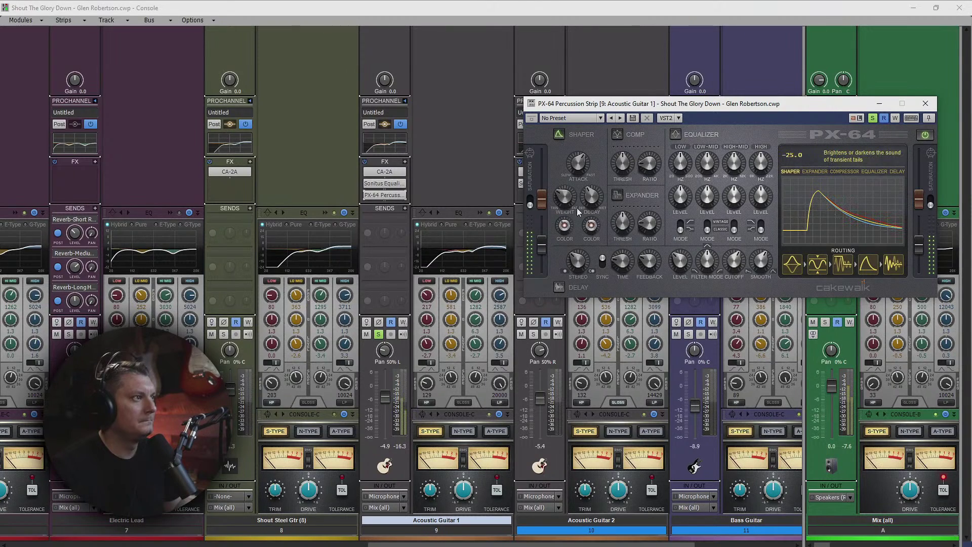
{"action": "left_click_drag", "start_coordinate": [563, 180], "coordinate": [591, 189]}
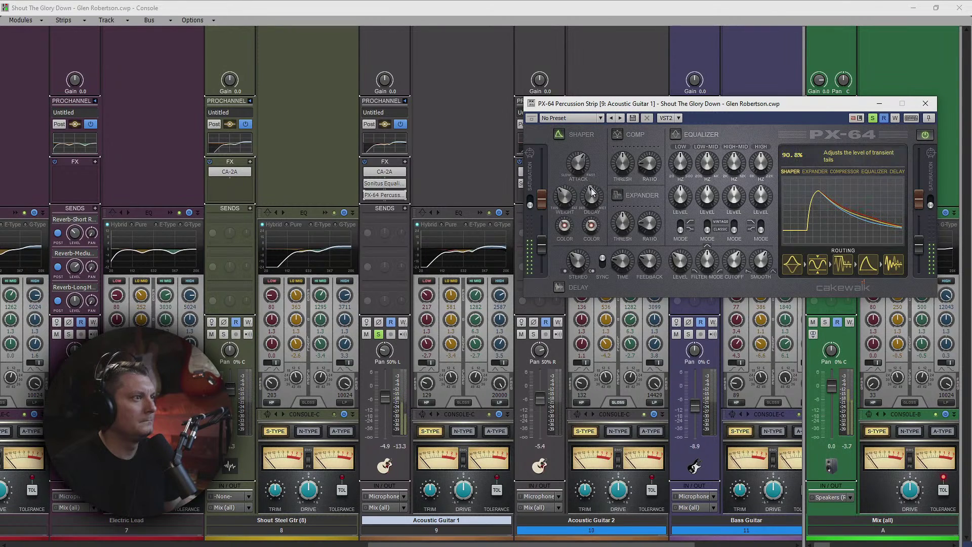
Step: Enable input and output tube saturation at 19.0% each on Acoustic Guitar 1's PX-64, compare the strip off and on, and close it
{"action": "left_click", "coordinate": [530, 203]}
{"action": "left_click_drag", "start_coordinate": [542, 200], "coordinate": [541, 192]}
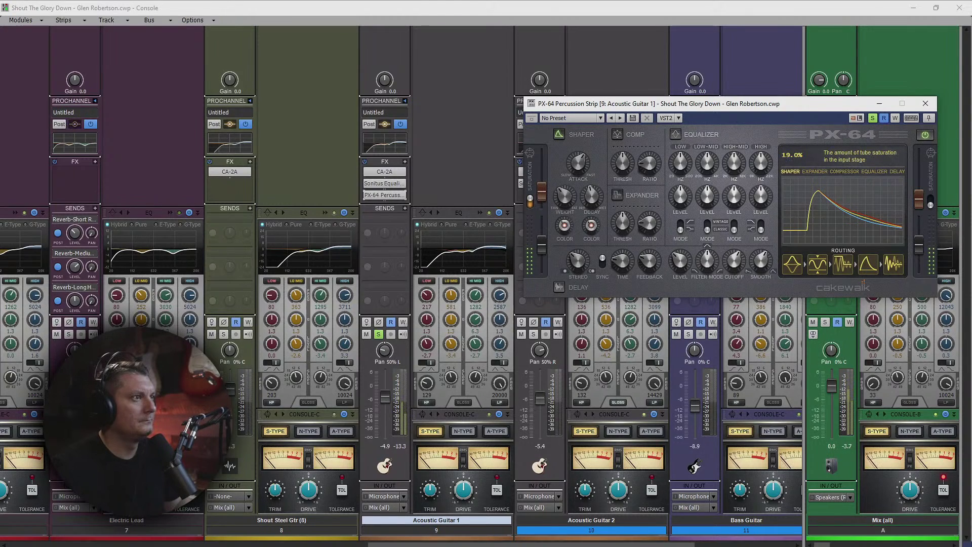
{"action": "left_click_drag", "start_coordinate": [926, 205], "coordinate": [920, 197]}
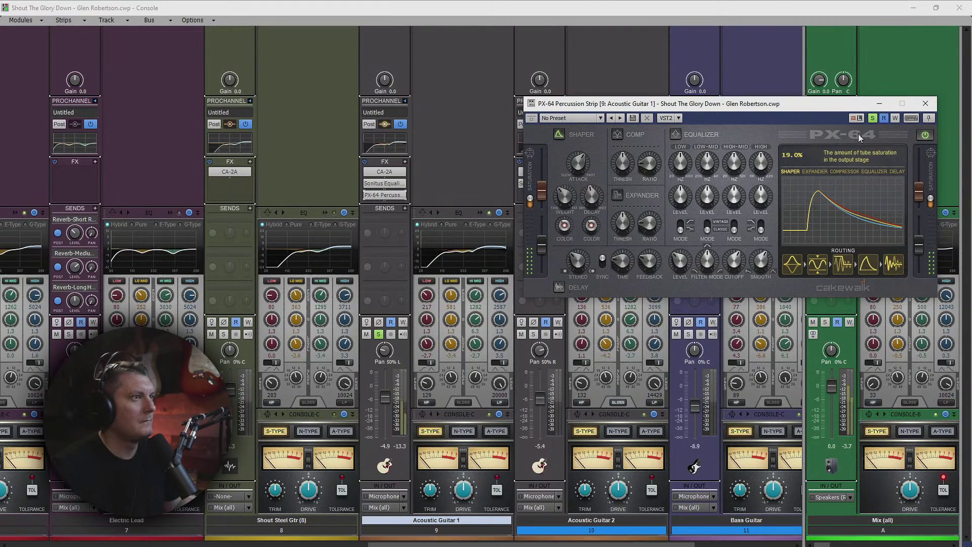
{"action": "left_click", "coordinate": [928, 134]}
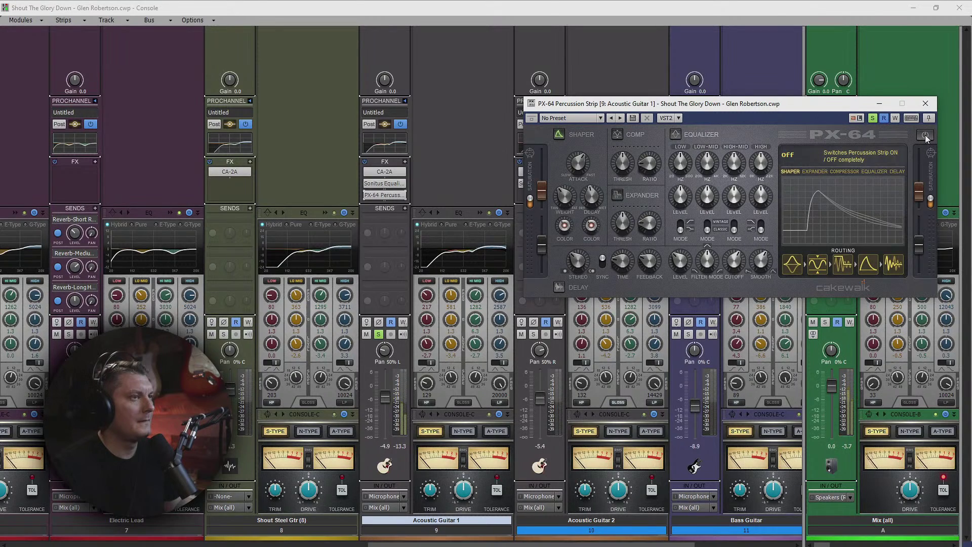
{"action": "left_click", "coordinate": [925, 135]}
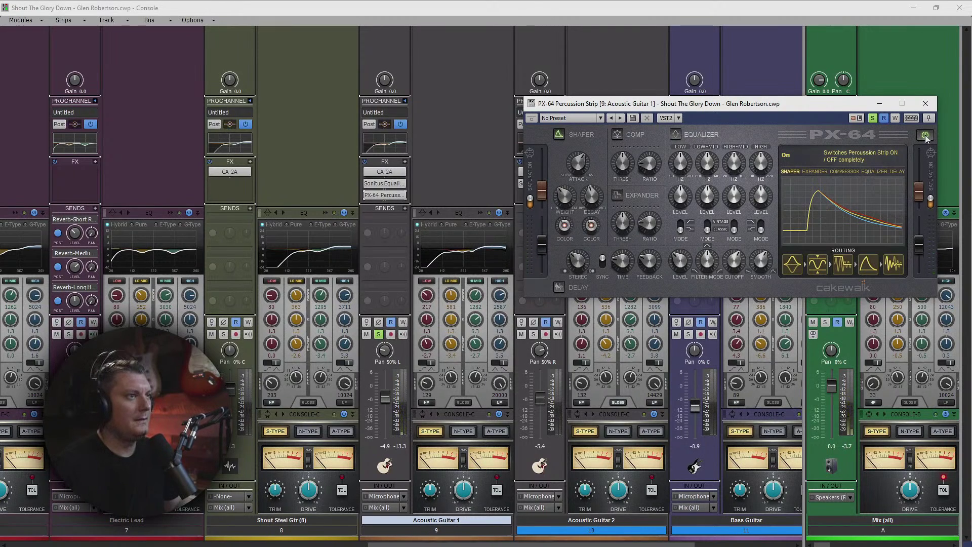
{"action": "left_click", "coordinate": [927, 104]}
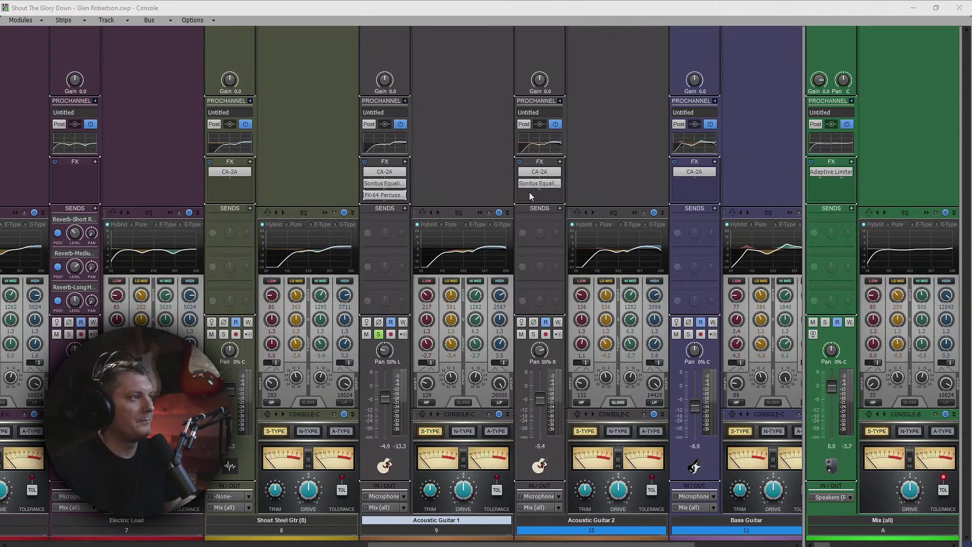
Step: Copy the PX-64 Percussion Strip from Acoustic Guitar 1 to Acoustic Guitar 2 and solo Acoustic Guitar 2 instead
{"action": "left_click_drag", "start_coordinate": [391, 200], "coordinate": [537, 195]}
{"action": "left_click", "coordinate": [533, 335]}
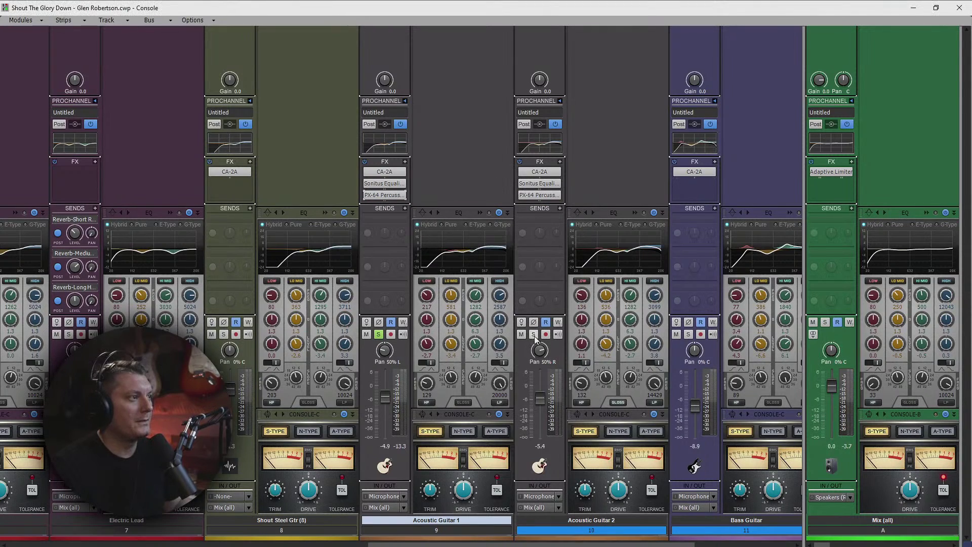
{"action": "left_click", "coordinate": [378, 334]}
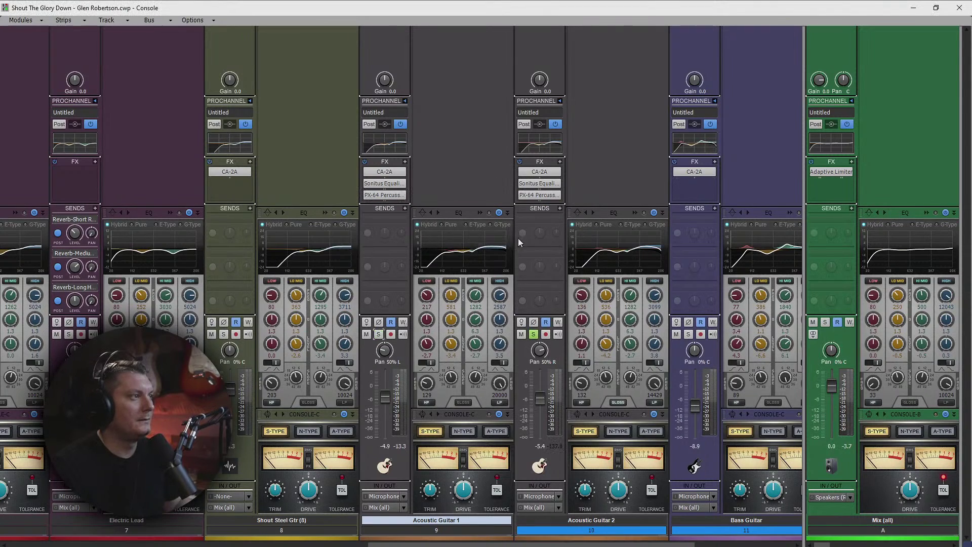
Step: Open Acoustic Guitar 2's PX-64 Percussion Strip and compare the sound with the strip off and on during playback
{"action": "double_click", "coordinate": [540, 196]}
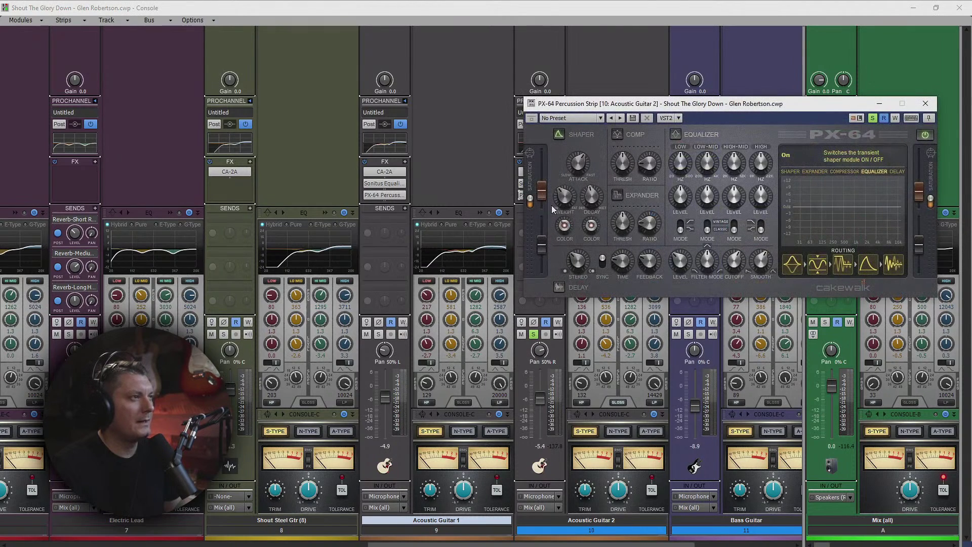
{"action": "key", "text": "space"}
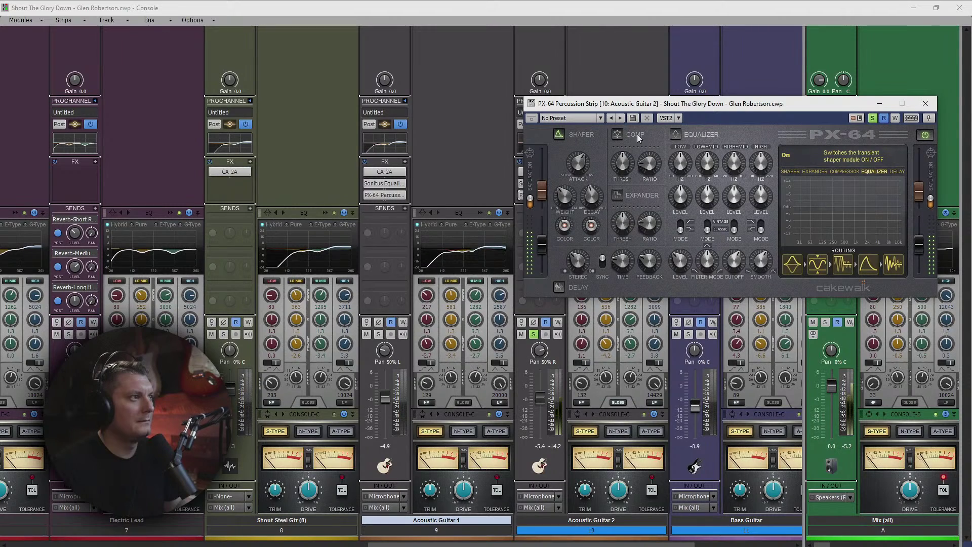
{"action": "left_click", "coordinate": [926, 135]}
{"action": "left_click", "coordinate": [925, 135]}
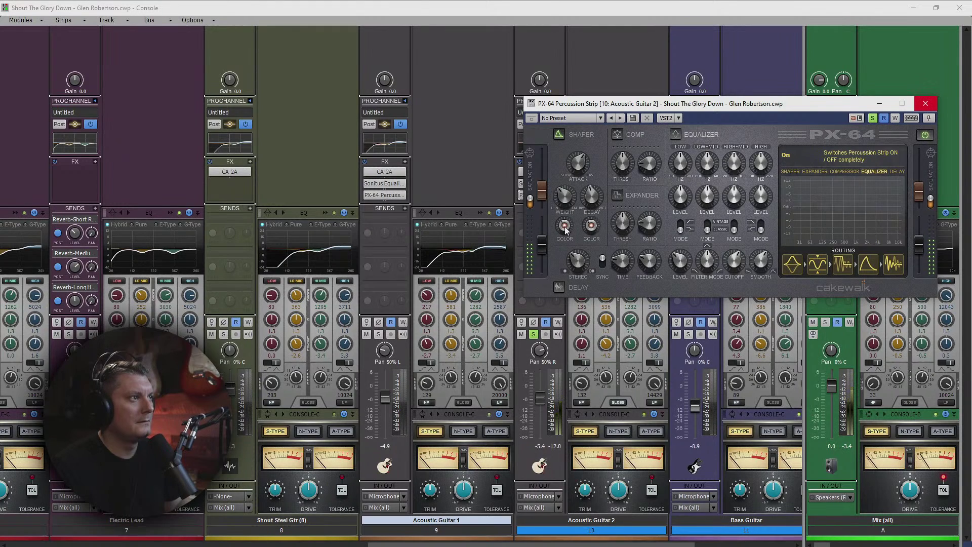
Step: Try the delay module on Acoustic Guitar 2's PX-64 with a level of -2.4 dB, switch it off and close the plug-in
{"action": "left_click", "coordinate": [559, 287]}
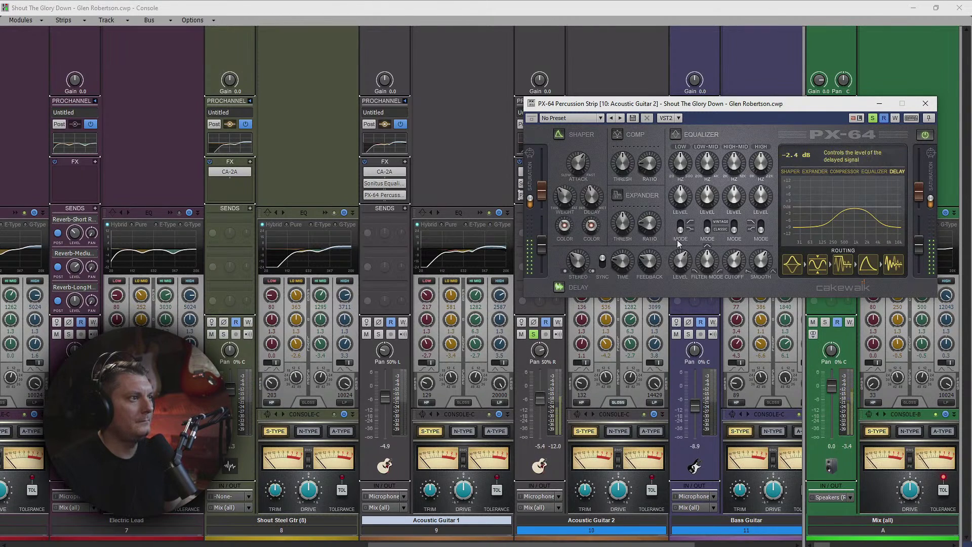
{"action": "scroll", "coordinate": [678, 261], "scroll_direction": "up", "scroll_amount": 5}
{"action": "left_click_drag", "start_coordinate": [679, 260], "coordinate": [679, 274]}
{"action": "left_click", "coordinate": [559, 287]}
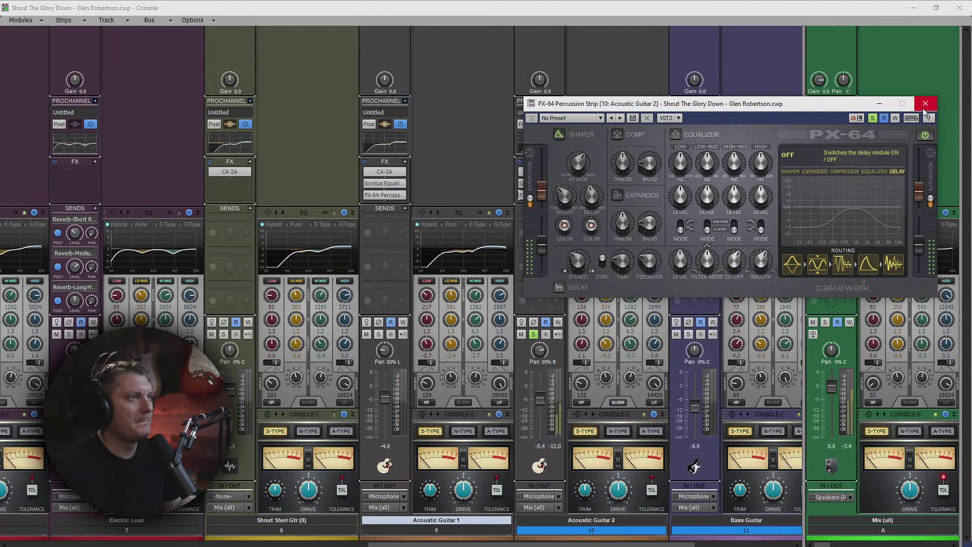
{"action": "left_click", "coordinate": [925, 103]}
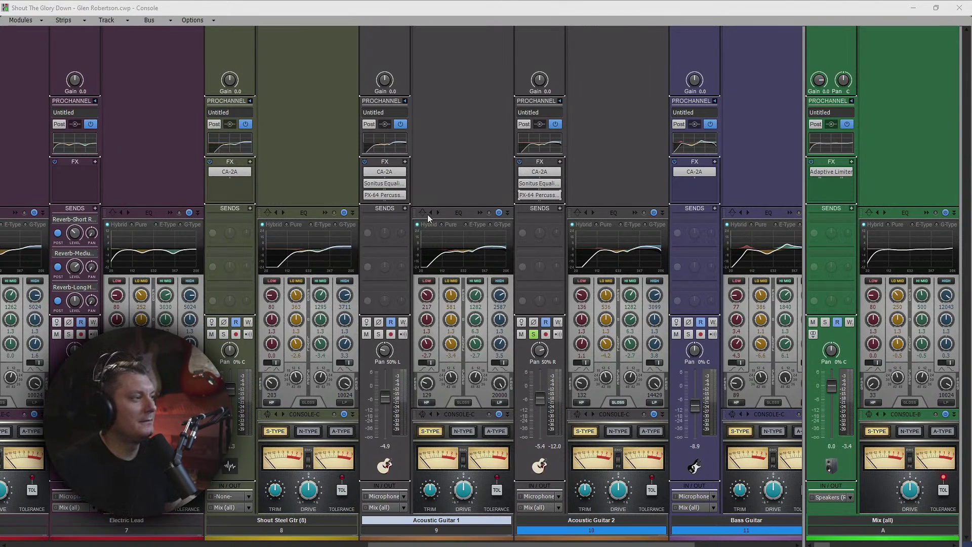
Step: Solo Acoustic Guitar 1, Shout Steel Gtr, Bass Guitar, Piano and Drums alongside Acoustic Guitar 2 and start playback
{"action": "left_click", "coordinate": [378, 334]}
{"action": "scroll", "coordinate": [794, 346], "scroll_direction": "right", "scroll_amount": 3}
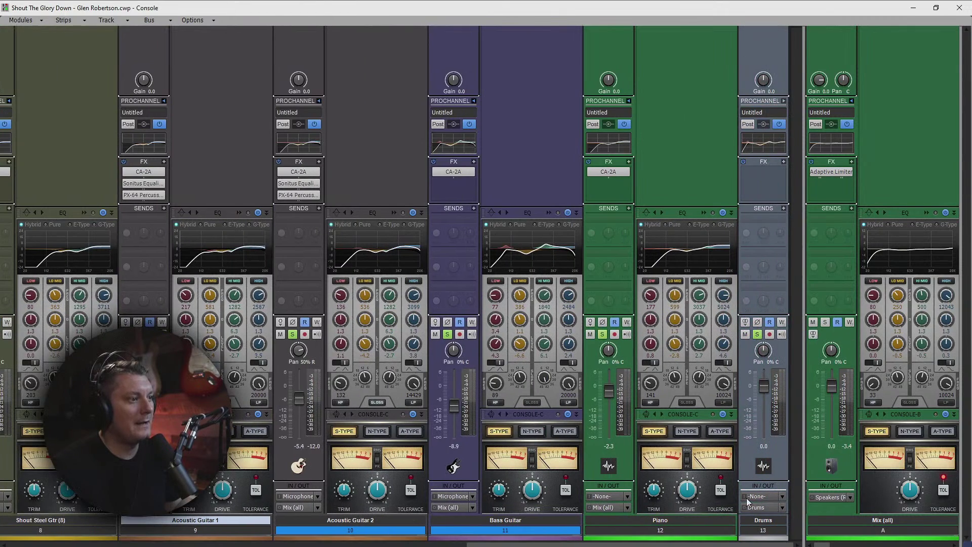
{"action": "left_click_drag", "start_coordinate": [753, 544], "coordinate": [625, 545]}
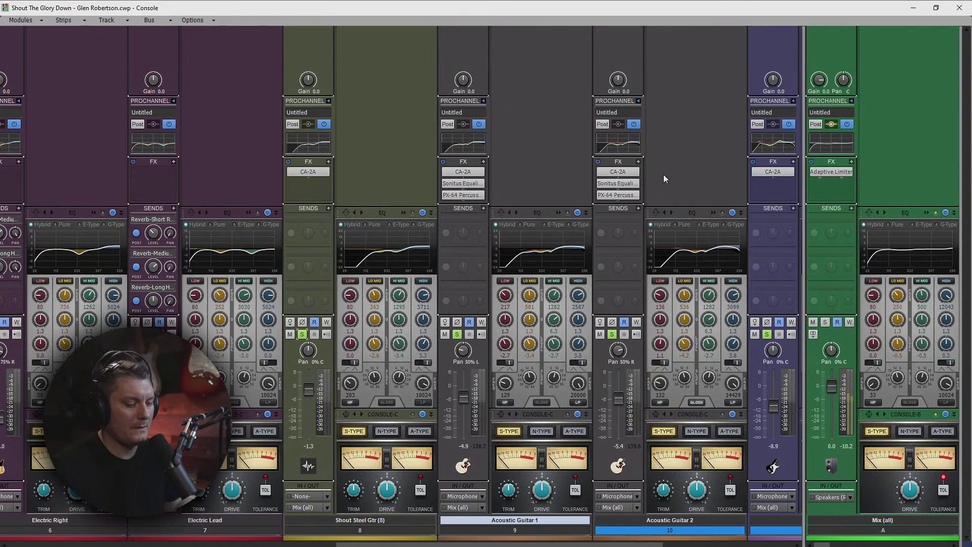
{"action": "key", "text": "space"}
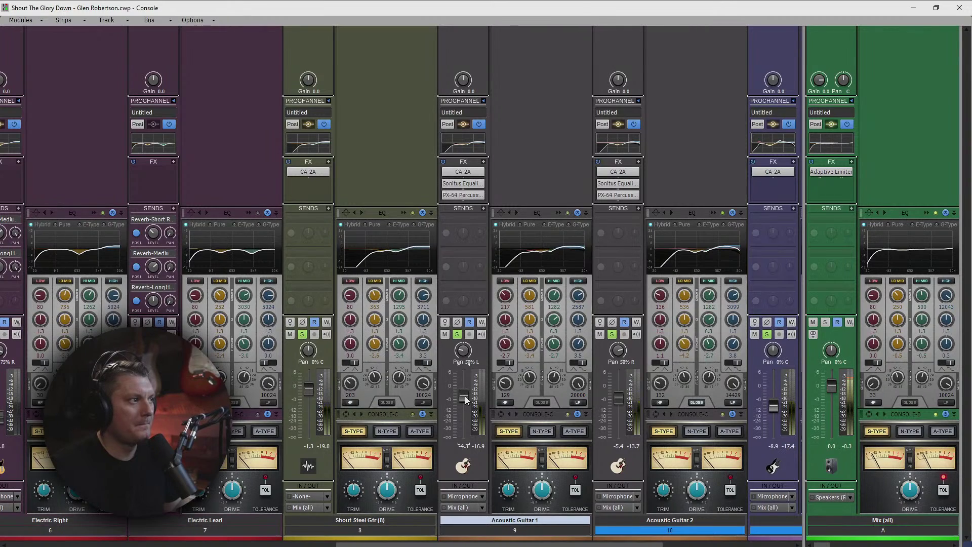
Step: Rebalance the faders: Acoustic Guitar 1 to -1.4 dB, Acoustic Guitar 2 to -3.4 dB, Shout Steel Gtr to -1.8 dB and Piano to -1.3 dB
{"action": "left_click_drag", "start_coordinate": [618, 399], "coordinate": [618, 395]}
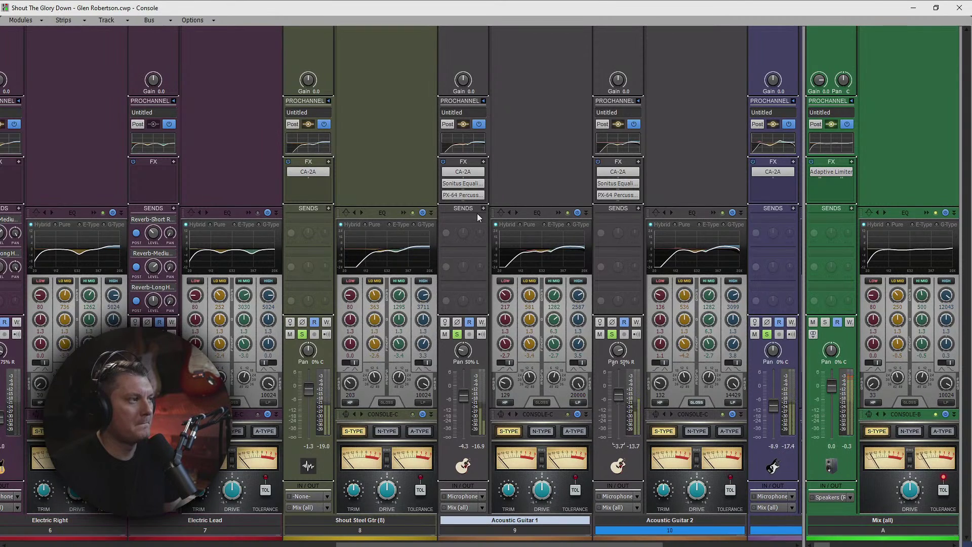
{"action": "left_click_drag", "start_coordinate": [619, 394], "coordinate": [621, 399]}
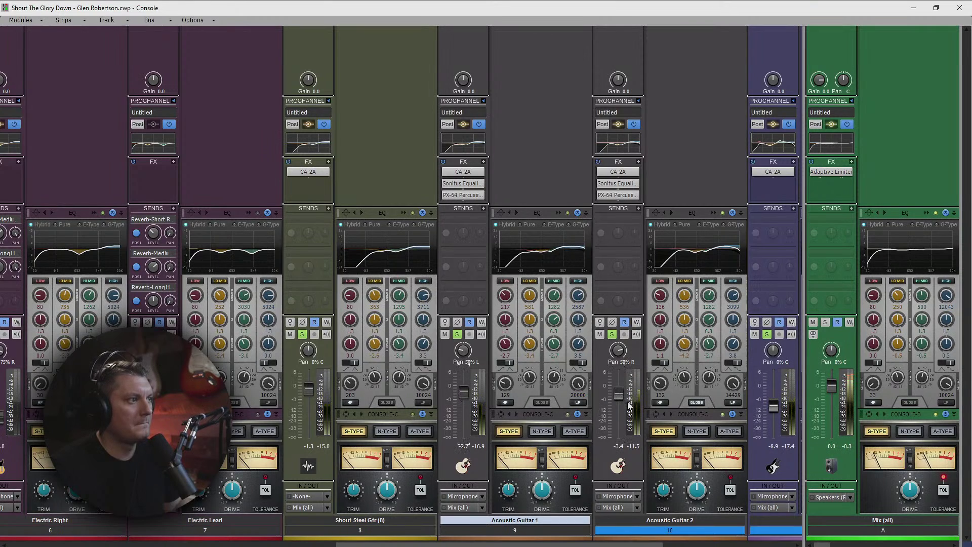
{"action": "left_click_drag", "start_coordinate": [461, 396], "coordinate": [461, 398]}
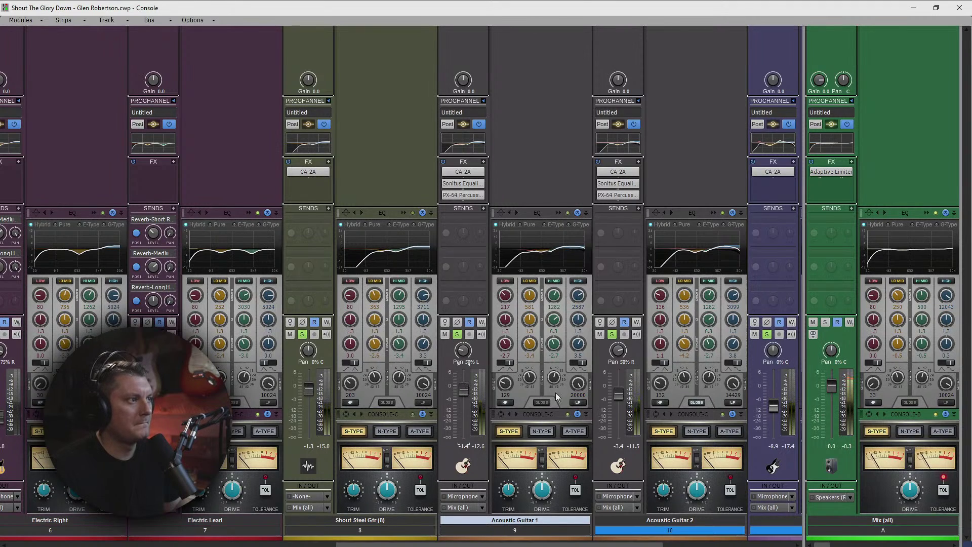
{"action": "mouse_move", "coordinate": [621, 397]}
{"action": "left_click_drag", "start_coordinate": [309, 388], "coordinate": [311, 391]}
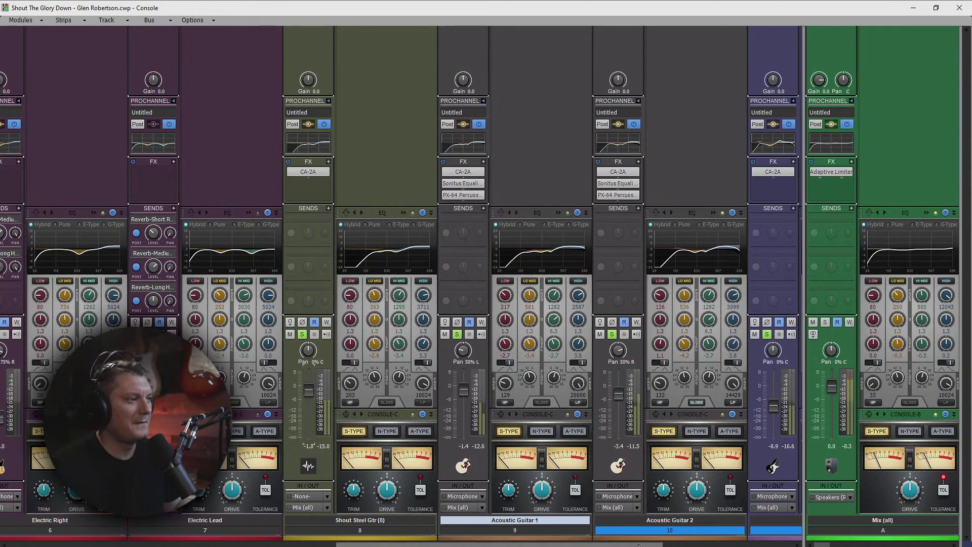
{"action": "left_click_drag", "start_coordinate": [672, 544], "coordinate": [801, 544]}
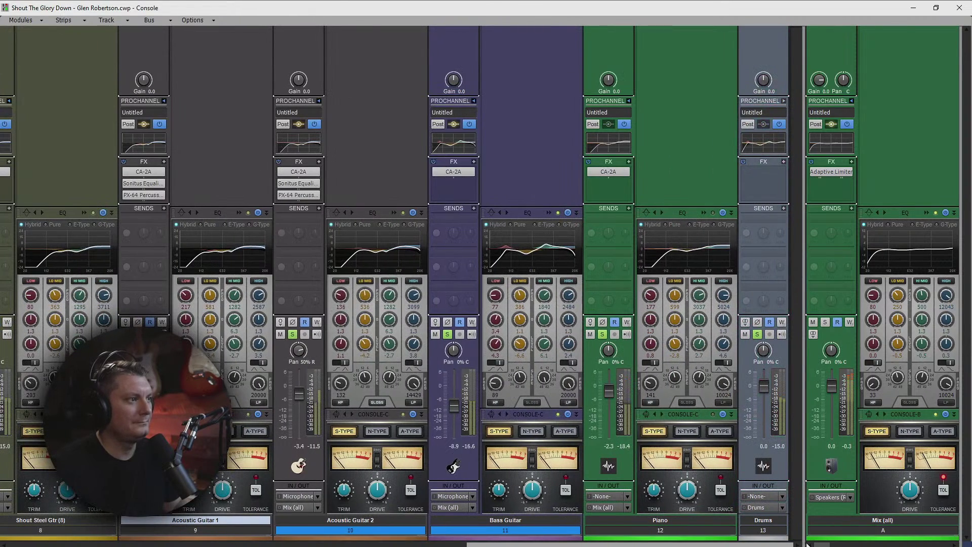
{"action": "left_click_drag", "start_coordinate": [612, 397], "coordinate": [611, 394]}
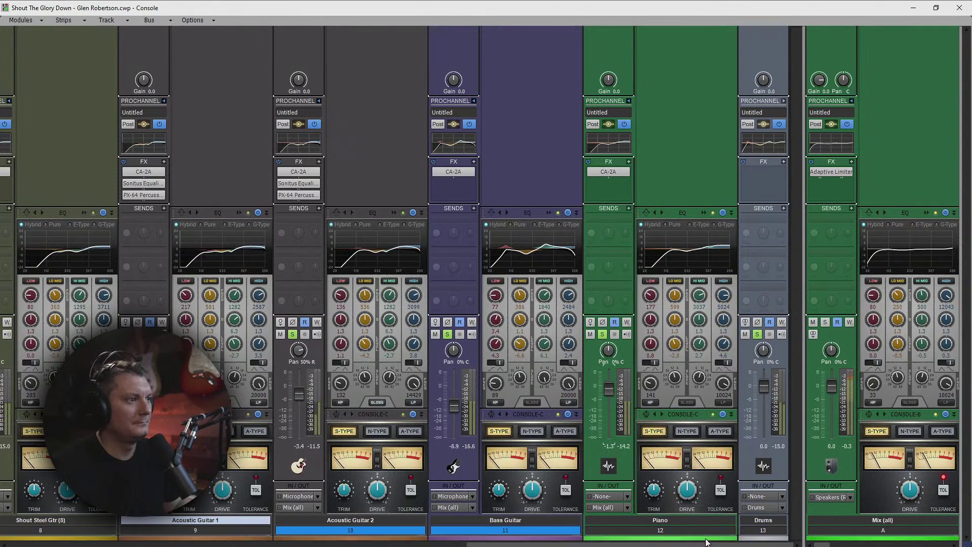
Step: Solo Electric Lead, Electric Right and Electric Left, and reset the Electric Left and Electric Right faders to 0.0 dB
{"action": "left_click_drag", "start_coordinate": [704, 543], "coordinate": [403, 544]}
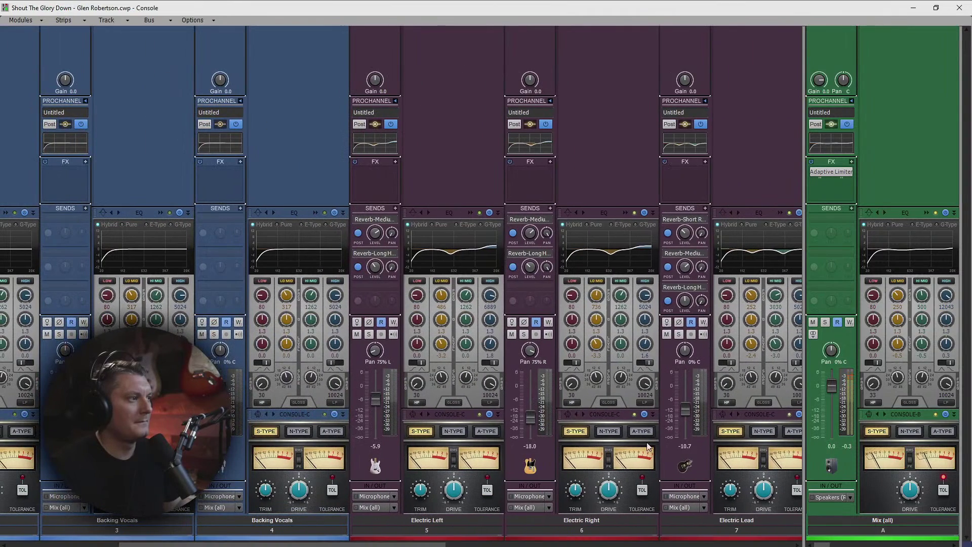
{"action": "mouse_move", "coordinate": [685, 418]}
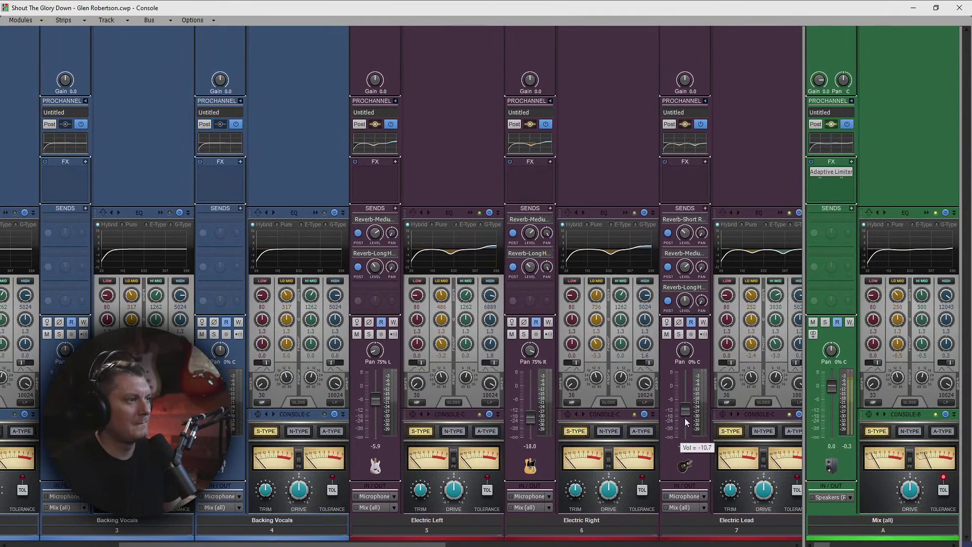
{"action": "left_click", "coordinate": [678, 335]}
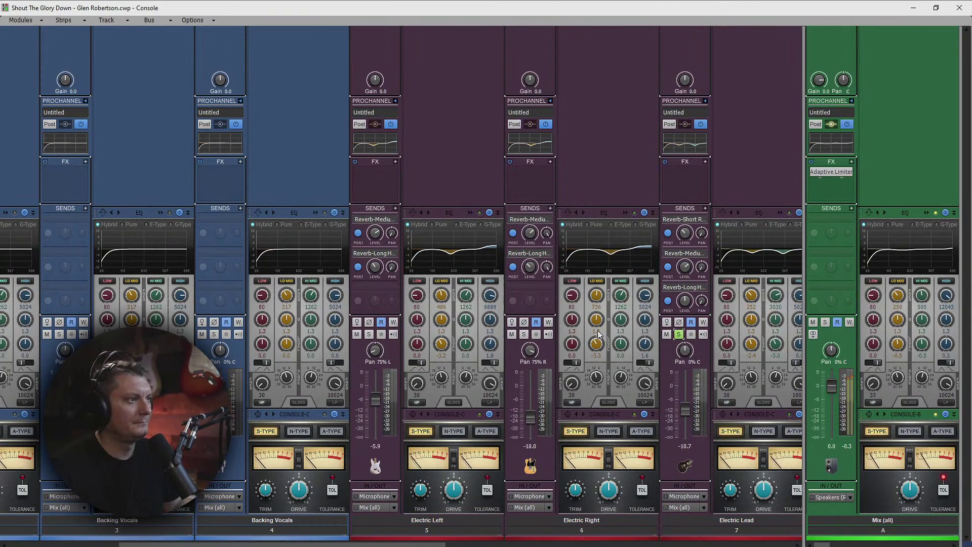
{"action": "left_click", "coordinate": [524, 334]}
{"action": "left_click", "coordinate": [369, 334]}
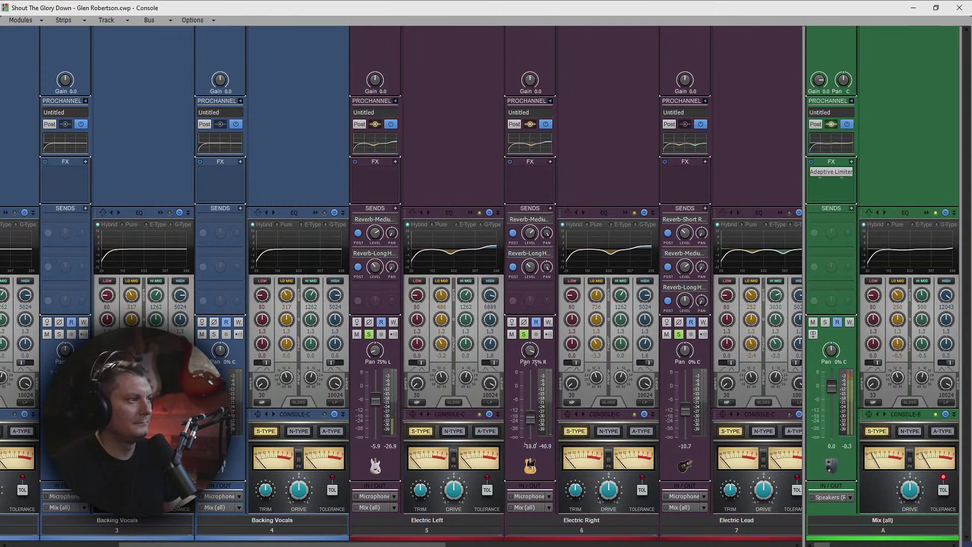
{"action": "double_click", "coordinate": [530, 418]}
{"action": "double_click", "coordinate": [379, 396]}
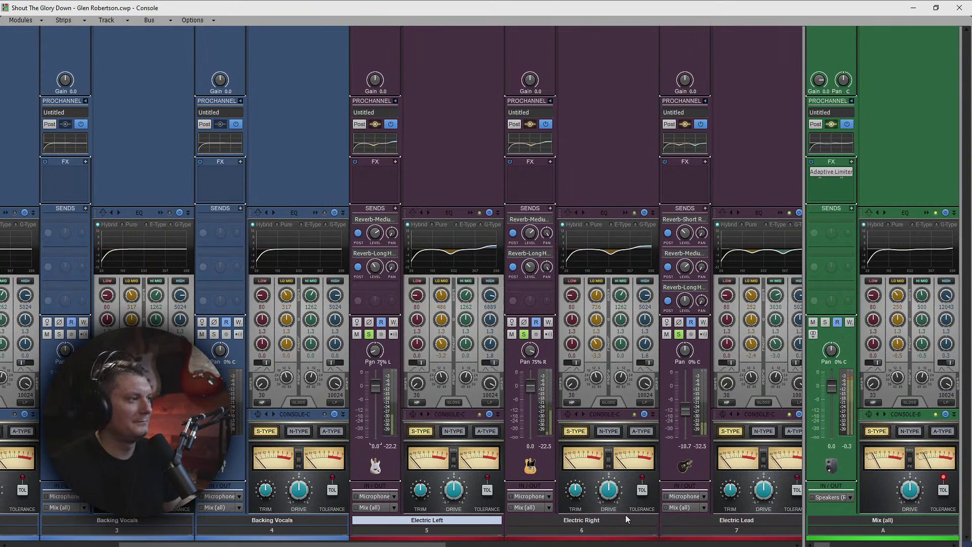
Step: Widen the console's track strip area over the Mix bus and unsolo Shout Steel Gtr, the acoustic guitars, Bass Guitar, Piano and Drums
{"action": "left_click_drag", "start_coordinate": [426, 545], "coordinate": [475, 545]}
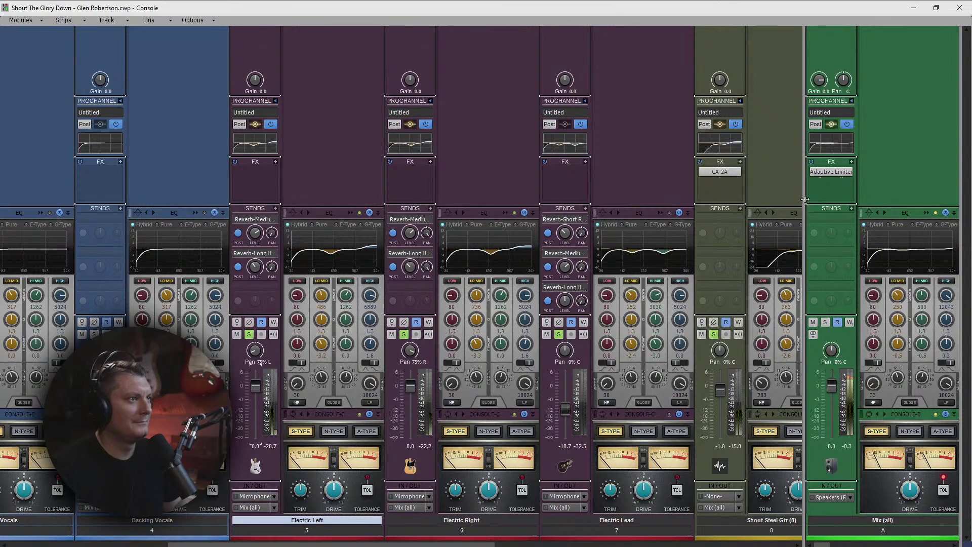
{"action": "left_click_drag", "start_coordinate": [805, 200], "coordinate": [957, 200]}
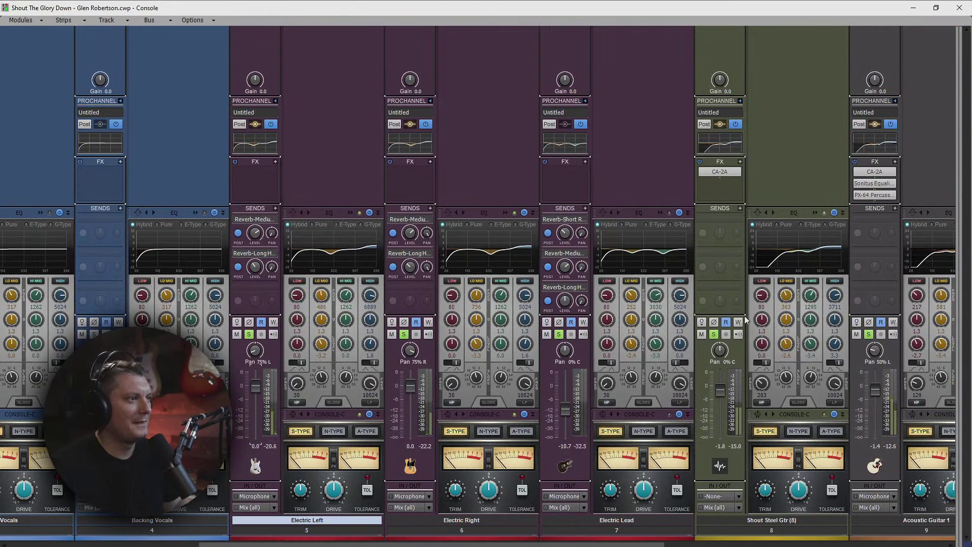
{"action": "left_click", "coordinate": [714, 334]}
{"action": "scroll", "coordinate": [945, 342], "scroll_direction": "right", "scroll_amount": 10}
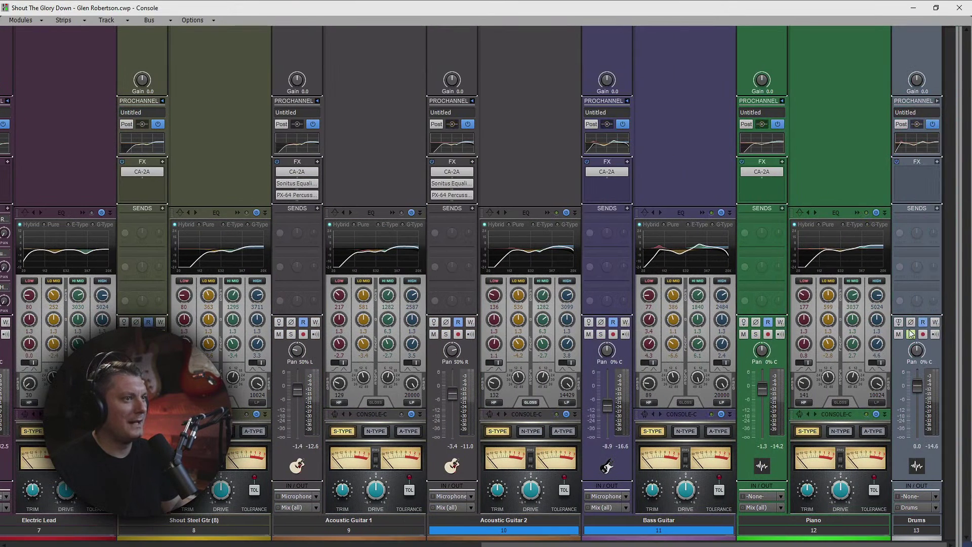
{"action": "scroll", "coordinate": [914, 339], "scroll_direction": "left", "scroll_amount": 5}
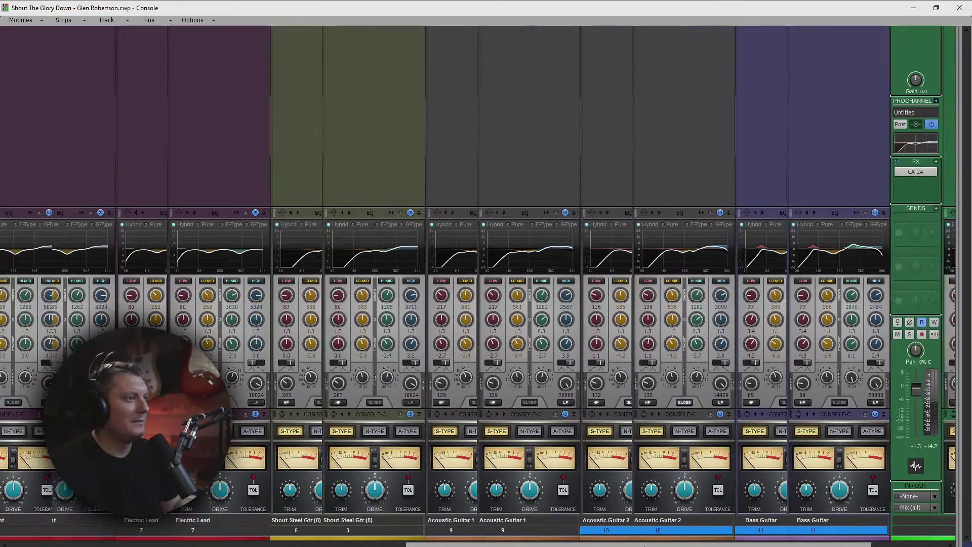
{"action": "left_click_drag", "start_coordinate": [606, 544], "coordinate": [436, 544]}
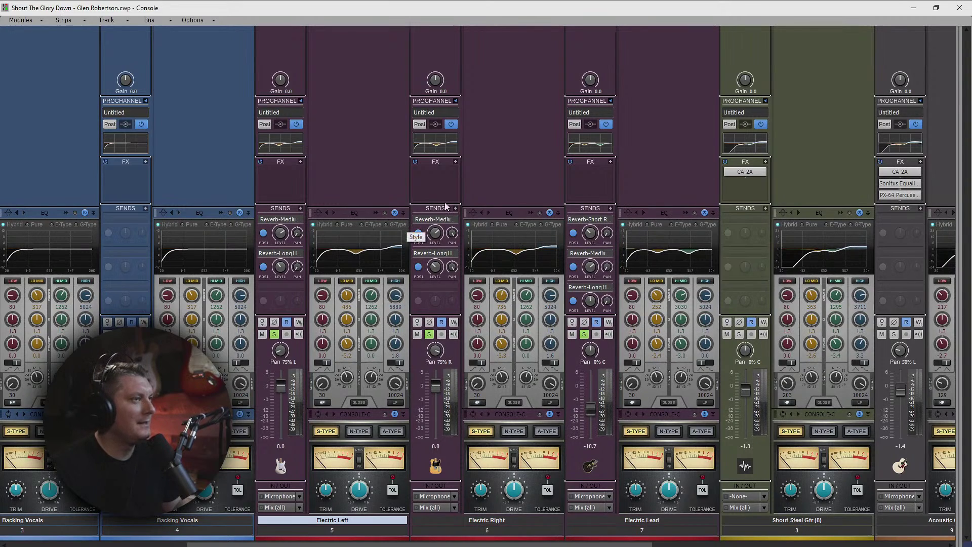
Step: Play the soloed electric guitars and raise the Electric Lead fader to -0.1 dB
{"action": "key", "text": "space"}
{"action": "left_click_drag", "start_coordinate": [833, 5], "coordinate": [899, 1]}
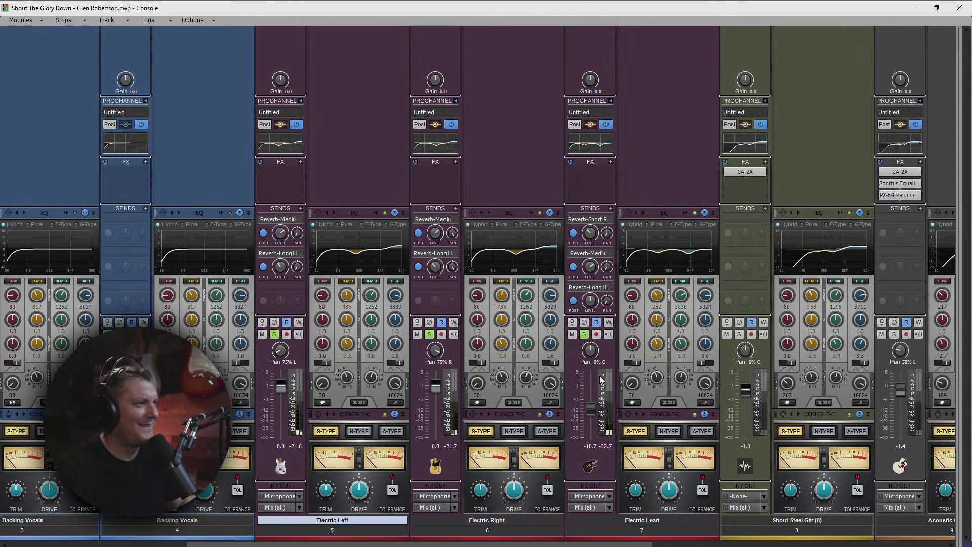
{"action": "left_click_drag", "start_coordinate": [590, 409], "coordinate": [590, 386]}
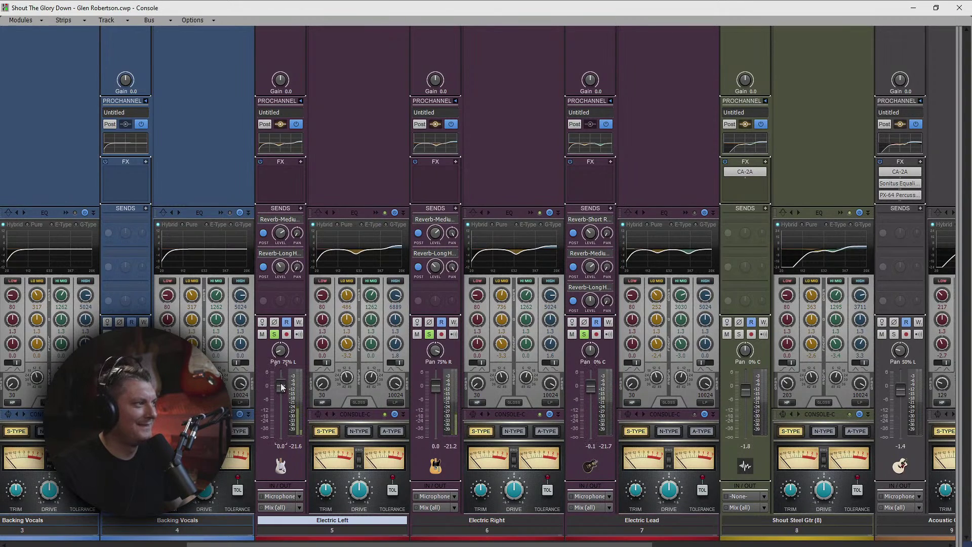
{"action": "left_click", "coordinate": [432, 387]}
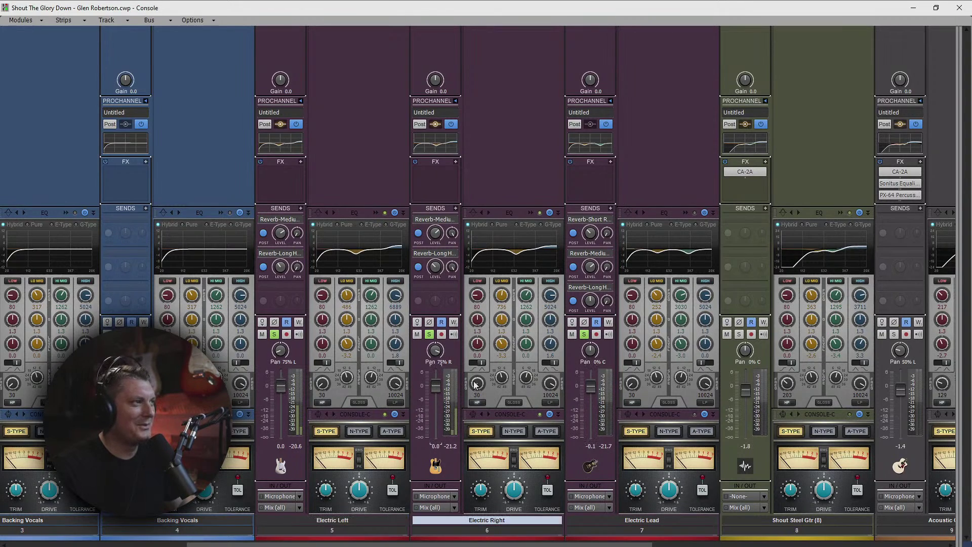
Step: Copy Acoustic Guitar 1's CA-2A compressor to Electric Right and Electric Left, and set the gain of Electric Left's copy to 50.5%
{"action": "left_click_drag", "start_coordinate": [900, 172], "coordinate": [449, 180]}
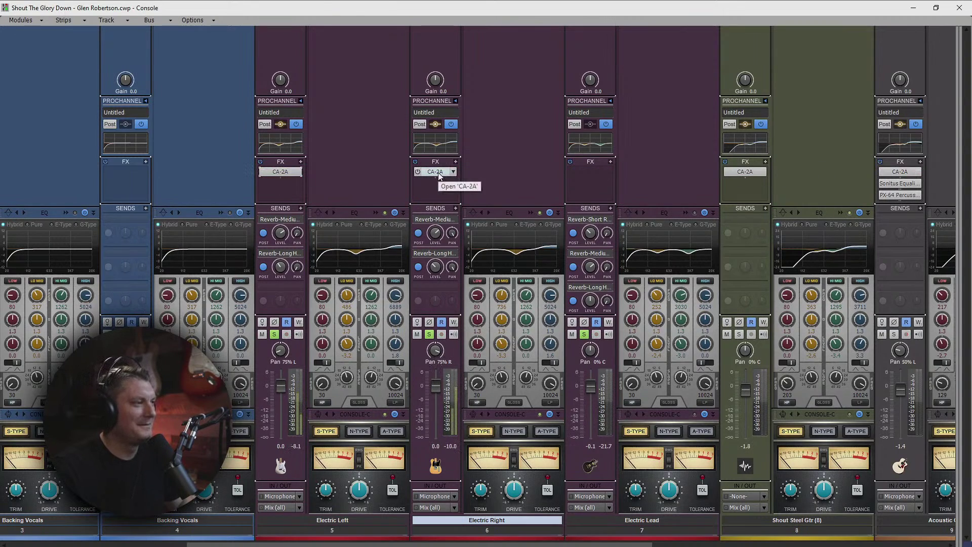
{"action": "double_click", "coordinate": [280, 172]}
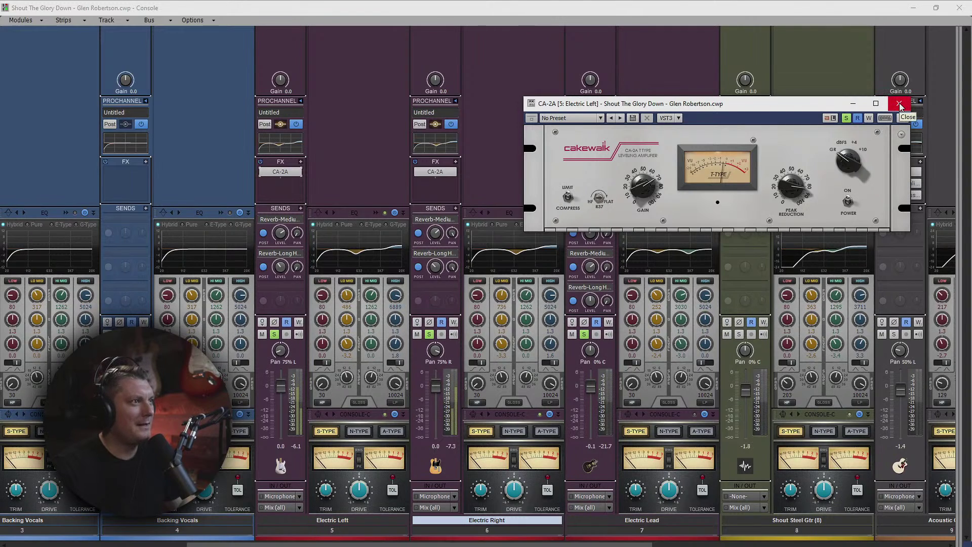
{"action": "mouse_move", "coordinate": [643, 184]}
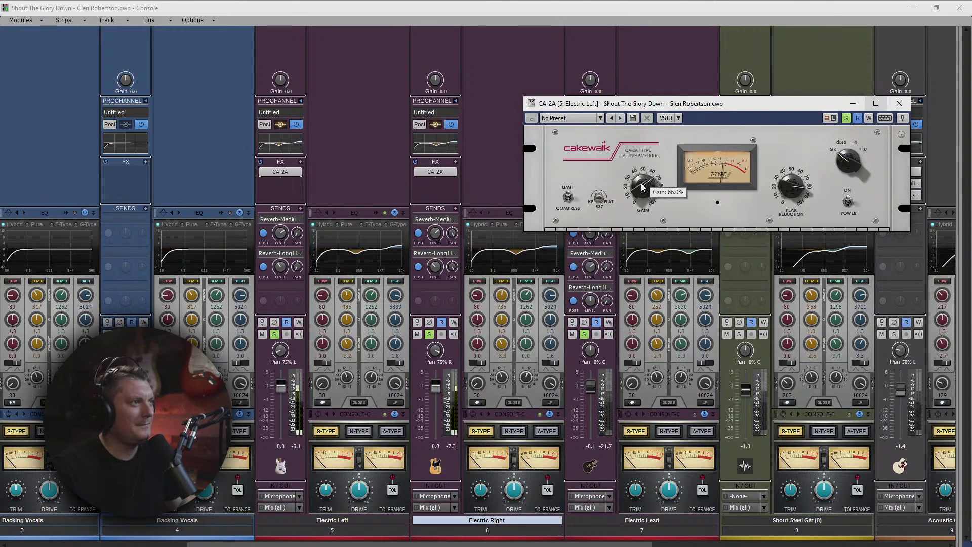
{"action": "scroll", "coordinate": [642, 188], "scroll_direction": "down", "scroll_amount": 1}
{"action": "scroll", "coordinate": [642, 189], "scroll_direction": "down", "scroll_amount": 4}
{"action": "scroll", "coordinate": [643, 197], "scroll_direction": "down", "scroll_amount": 3}
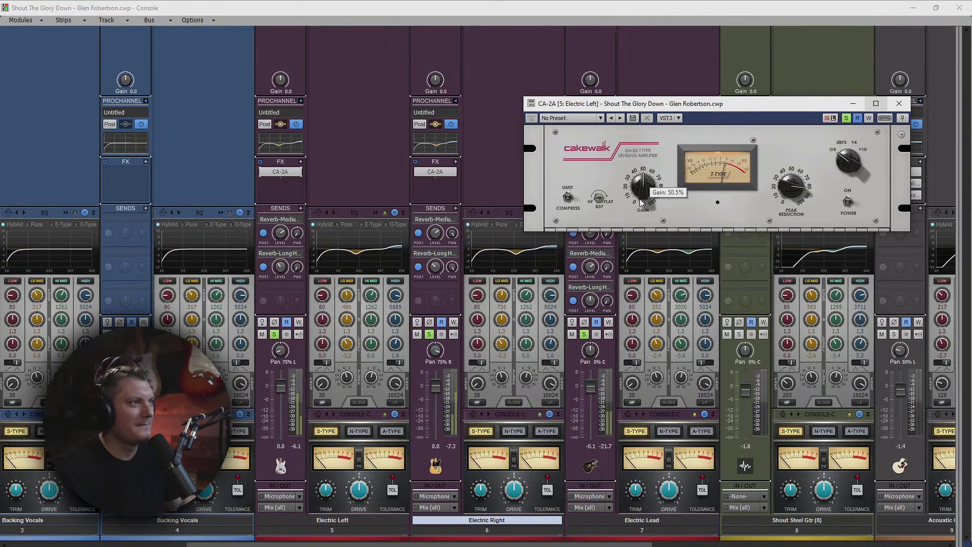
{"action": "scroll", "coordinate": [643, 200], "scroll_direction": "down", "scroll_amount": 1}
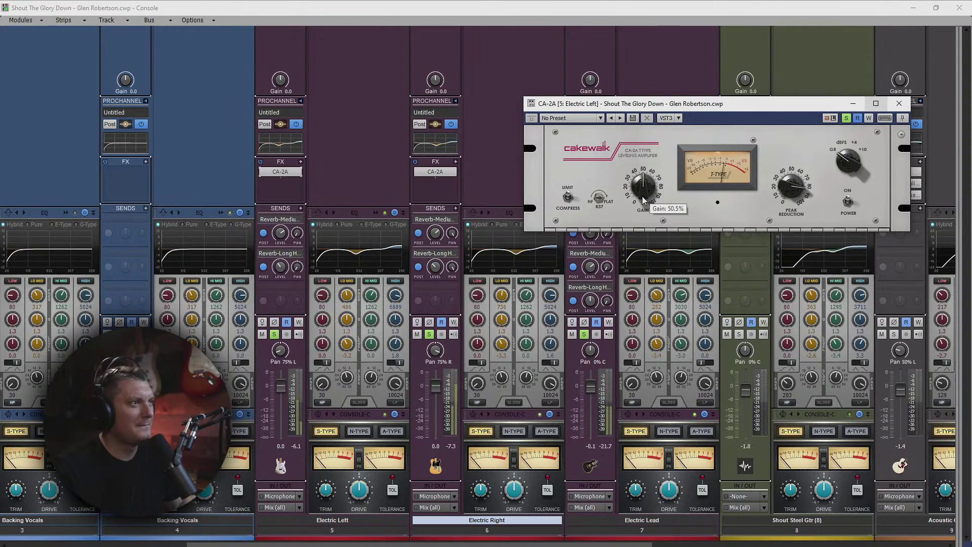
{"action": "left_click", "coordinate": [899, 103]}
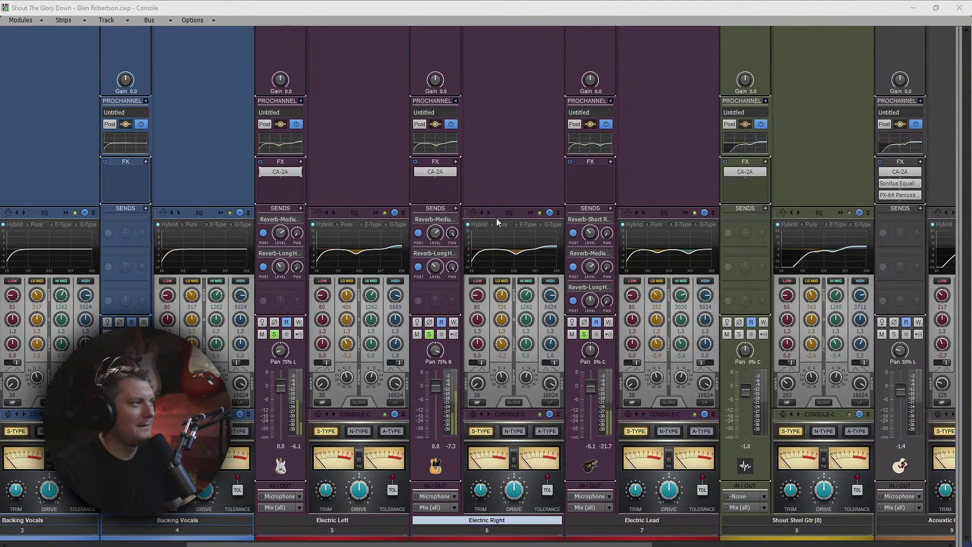
Step: Reduce the gain on Electric Right's CA-2A by ear and close the plug-in
{"action": "double_click", "coordinate": [436, 172]}
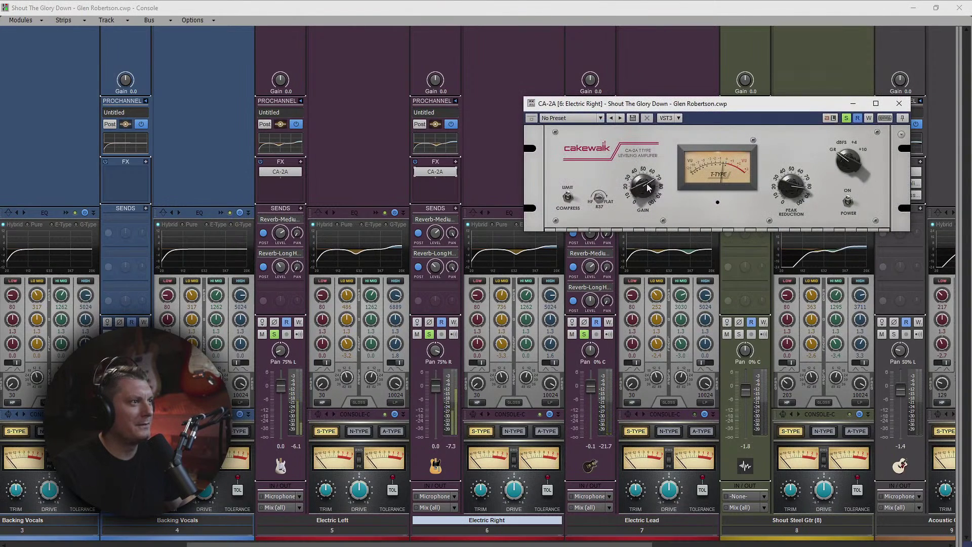
{"action": "left_click_drag", "start_coordinate": [642, 195], "coordinate": [640, 206]}
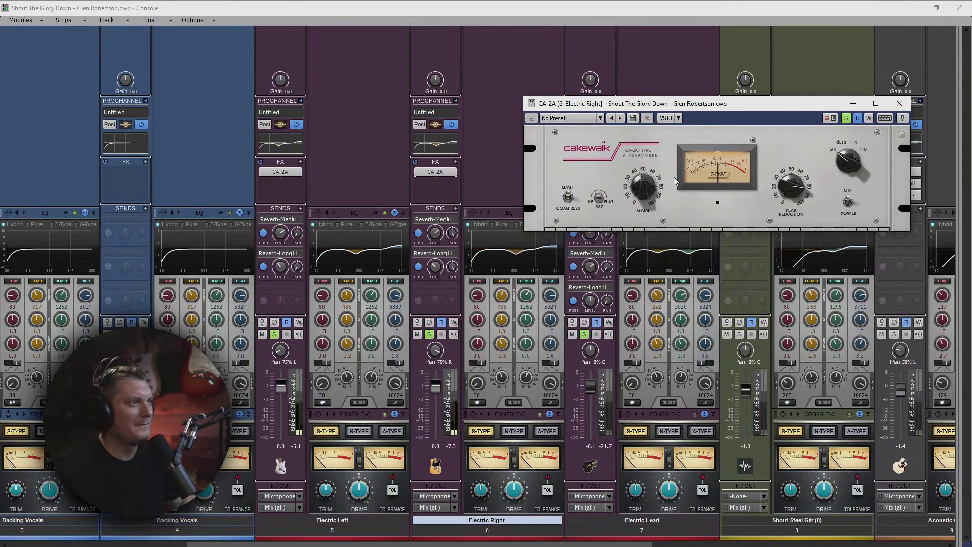
{"action": "mouse_move", "coordinate": [640, 185]}
{"action": "scroll", "coordinate": [640, 190], "scroll_direction": "down", "scroll_amount": 3}
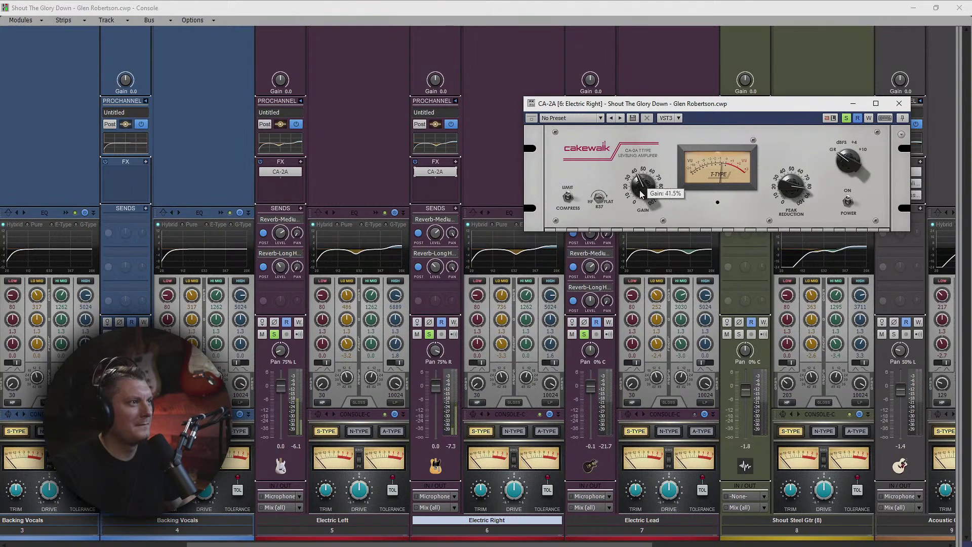
{"action": "left_click_drag", "start_coordinate": [641, 194], "coordinate": [640, 175]}
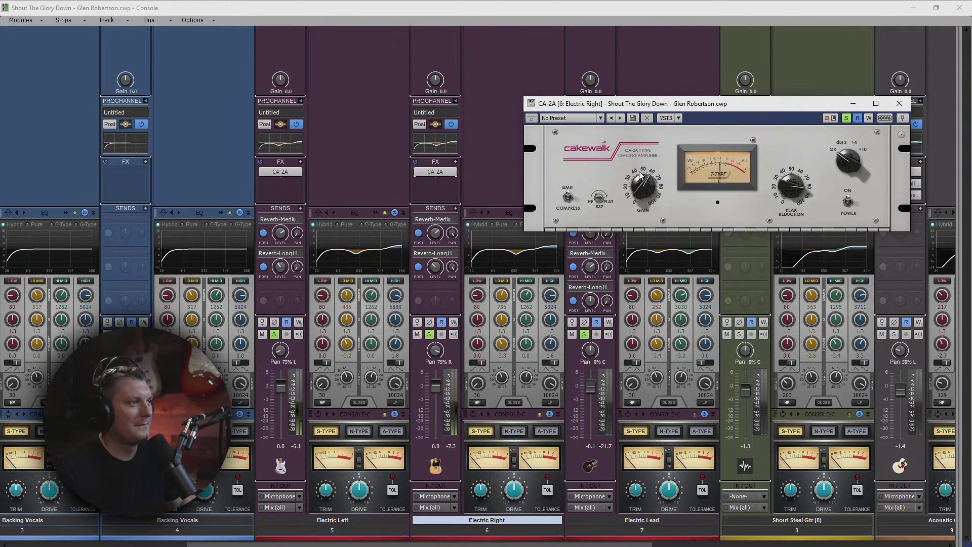
{"action": "left_click", "coordinate": [898, 104]}
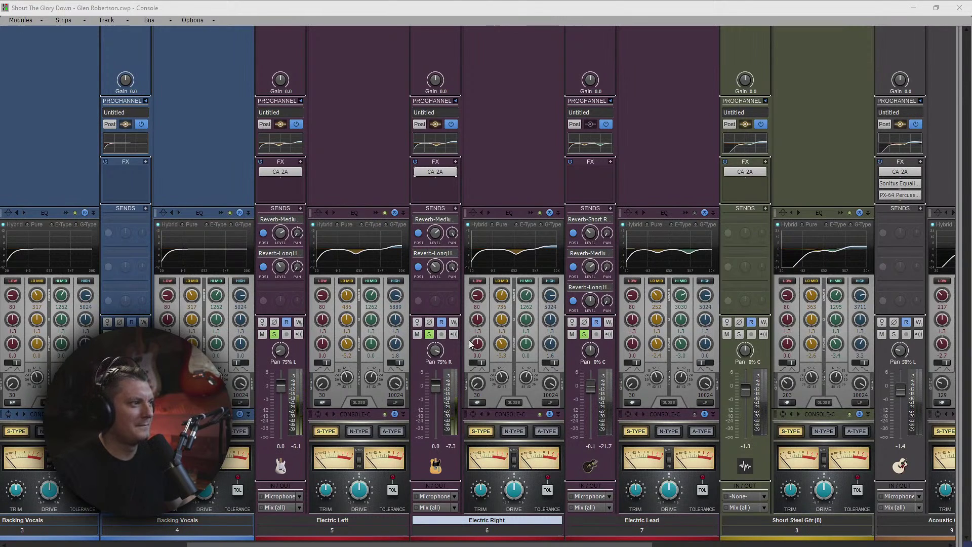
Step: In Electric Left's QuadCurve EQ, set the high-pass to 132 Hz and cut the low mids about 5.6 dB at 605 Hz
{"action": "mouse_move", "coordinate": [439, 381]}
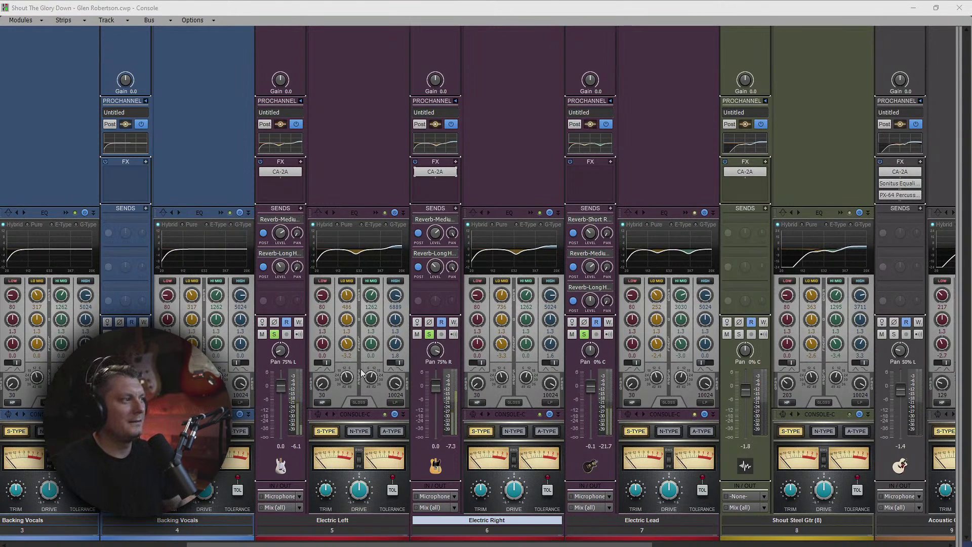
{"action": "double_click", "coordinate": [375, 211]}
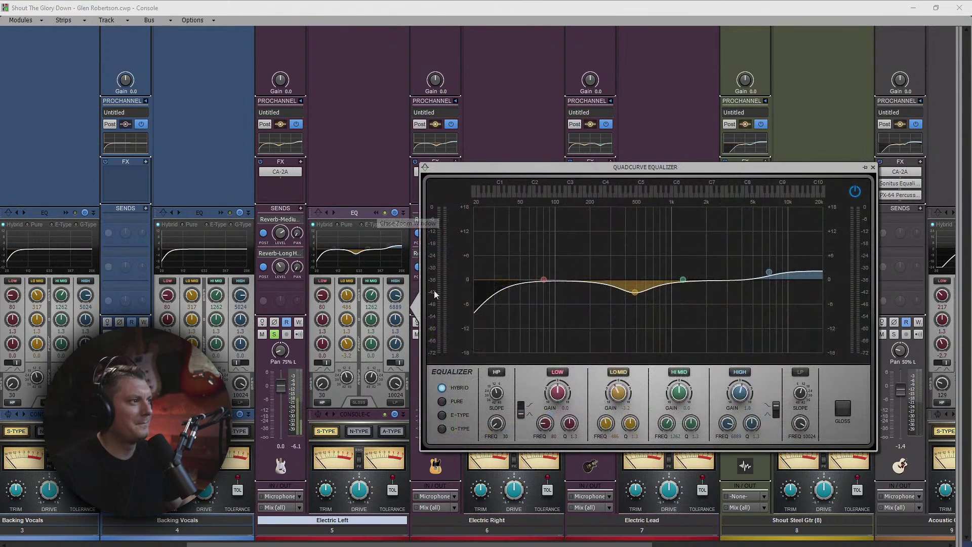
{"action": "left_click_drag", "start_coordinate": [494, 431], "coordinate": [493, 399]}
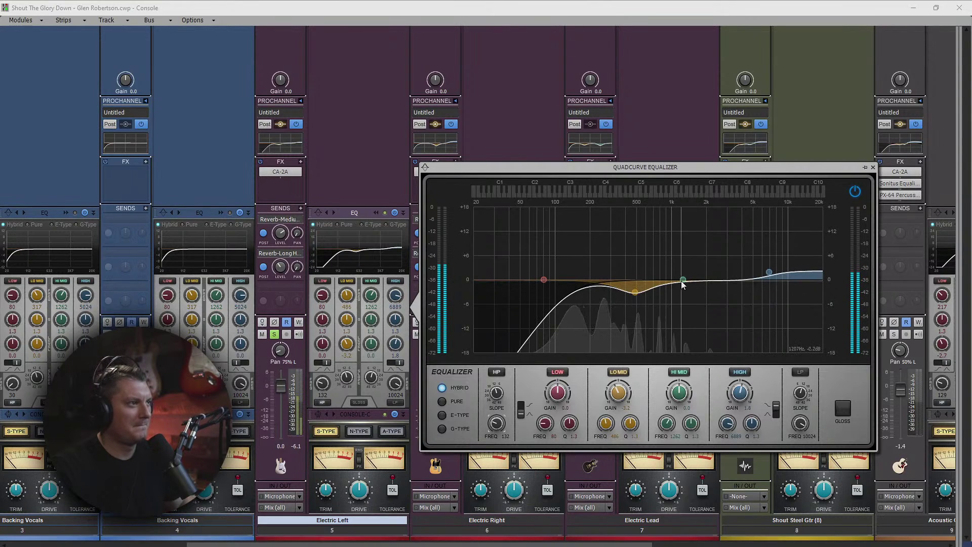
{"action": "mouse_move", "coordinate": [636, 291]}
{"action": "left_mouse_down"}
{"action": "mouse_move", "coordinate": [636, 223]}
{"action": "mouse_move", "coordinate": [632, 271]}
{"action": "mouse_move", "coordinate": [646, 302]}
{"action": "left_mouse_up"}
Step: Cut Electric Left's high mids about 2.4 dB at 2075 Hz and boost its highs about 3.4 dB at 6189 Hz in the EQ
{"action": "left_click_drag", "start_coordinate": [683, 279], "coordinate": [707, 296]}
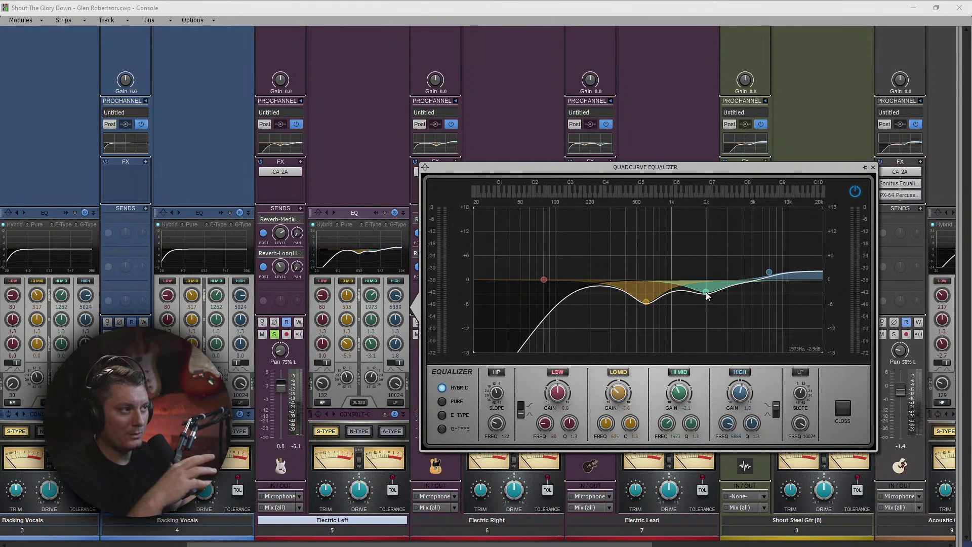
{"action": "left_click_drag", "start_coordinate": [706, 293], "coordinate": [708, 289]}
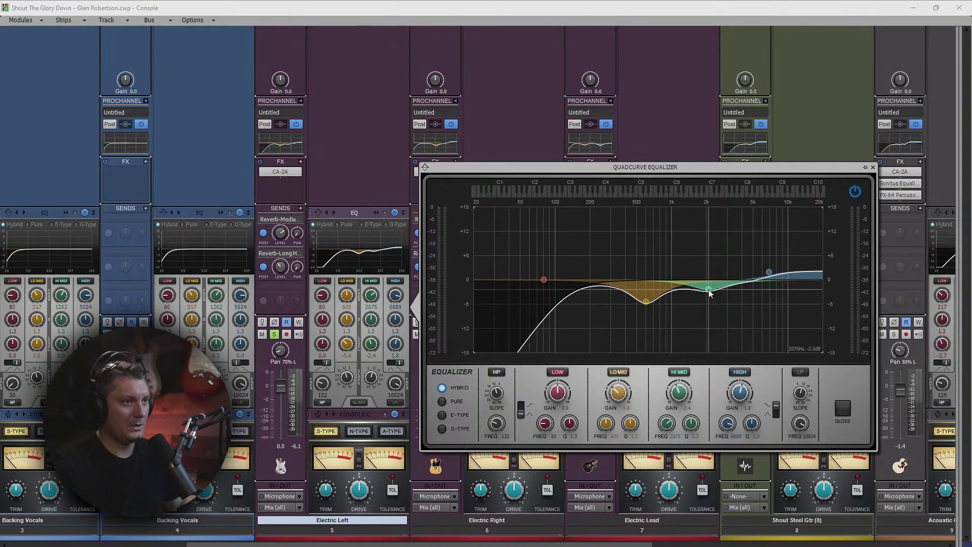
{"action": "mouse_move", "coordinate": [769, 272]}
{"action": "left_mouse_down"}
{"action": "mouse_move", "coordinate": [752, 275]}
{"action": "mouse_move", "coordinate": [765, 276]}
{"action": "mouse_move", "coordinate": [763, 266]}
{"action": "left_mouse_up"}
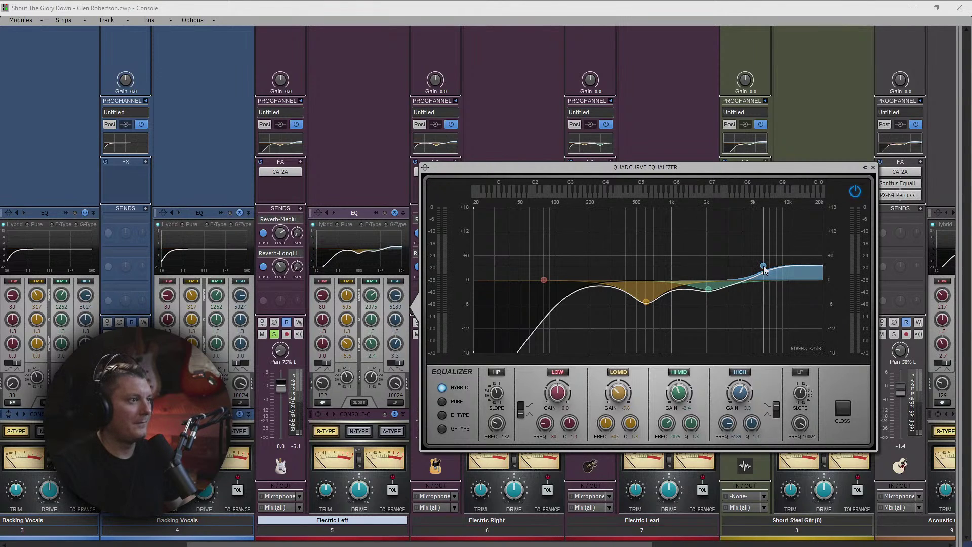
{"action": "left_click", "coordinate": [873, 167]}
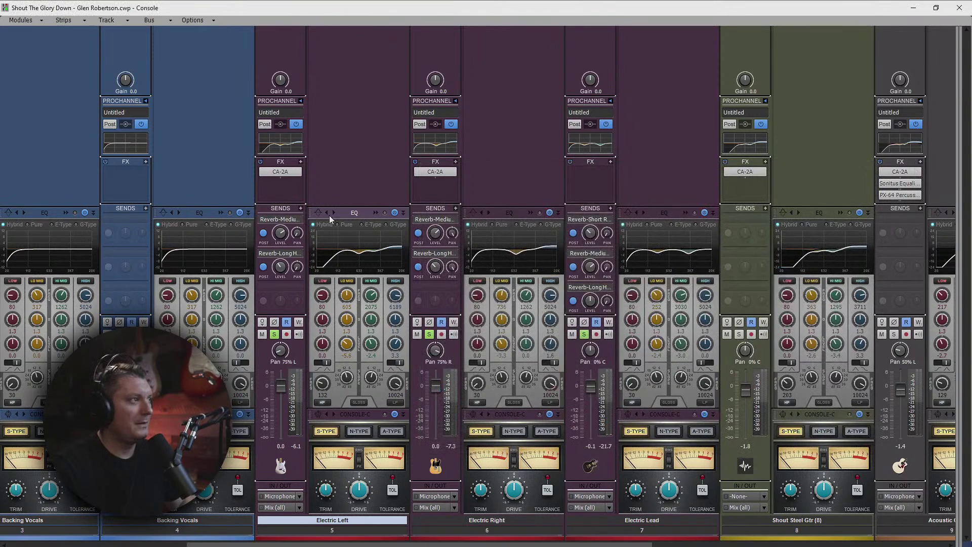
Step: Copy Electric Left's EQ settings to Electric Right, check the copied curve, and unsolo Electric Left for playback
{"action": "left_click_drag", "start_coordinate": [291, 143], "coordinate": [446, 148]}
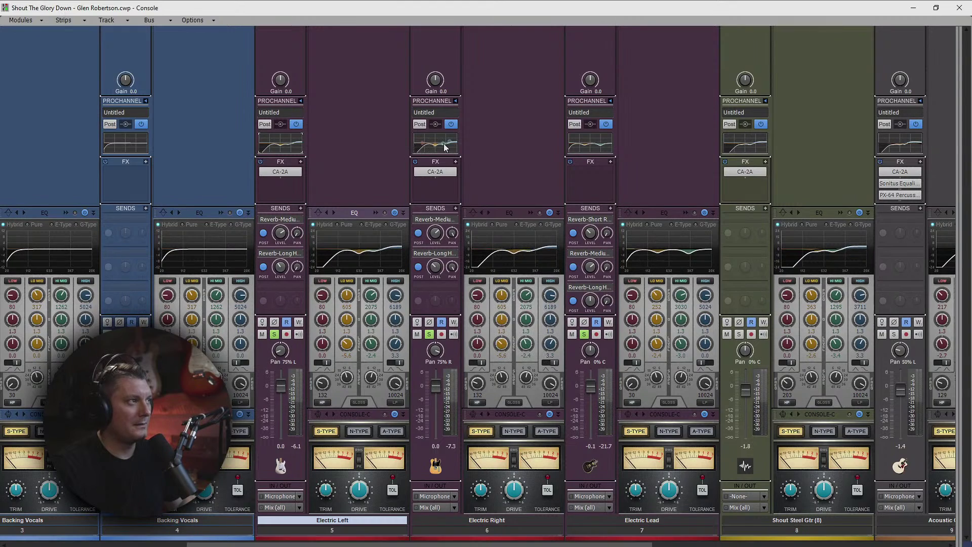
{"action": "double_click", "coordinate": [528, 214]}
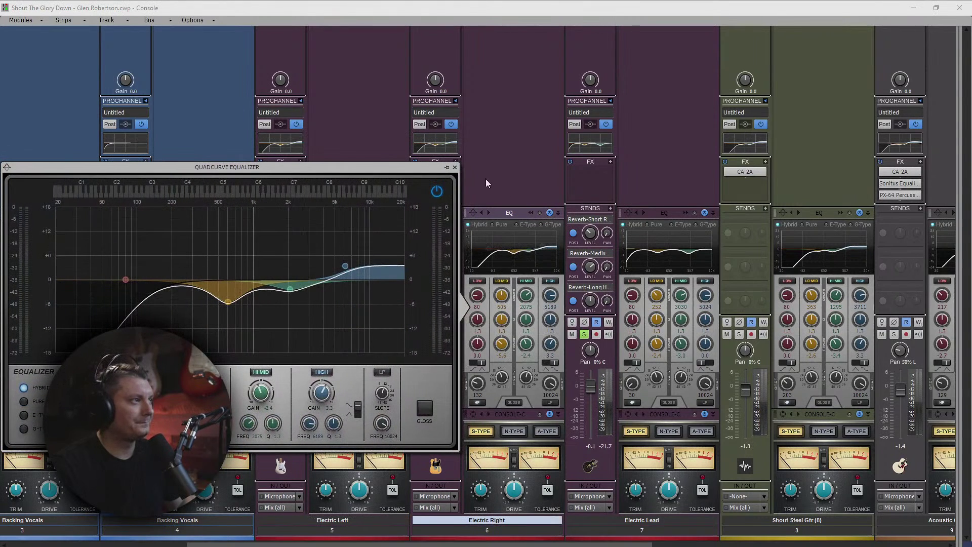
{"action": "left_click", "coordinate": [454, 168]}
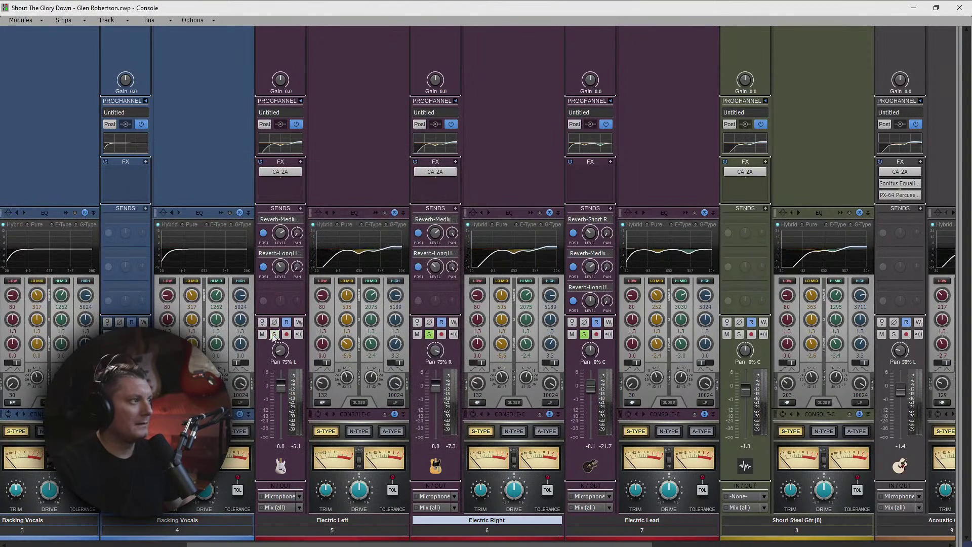
{"action": "key", "text": "space"}
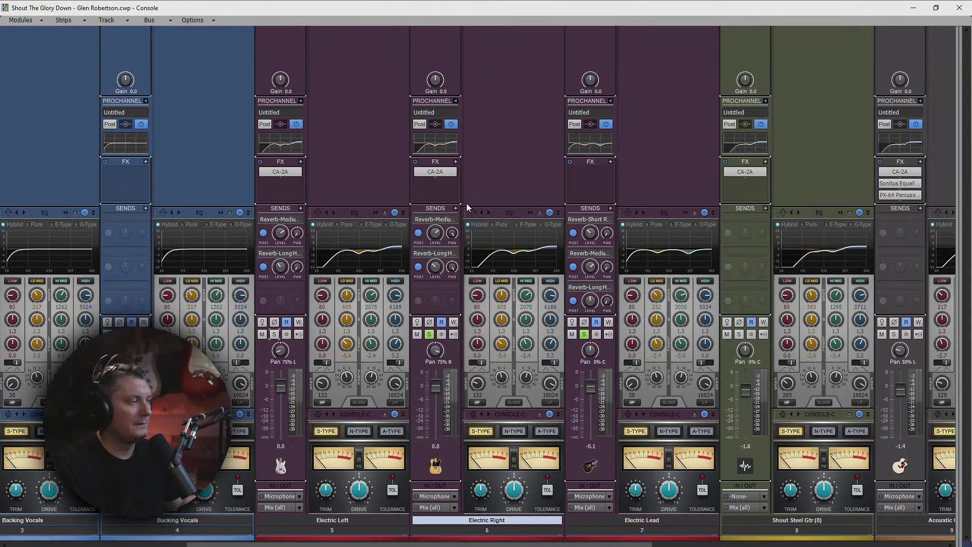
Step: Unsolo Electric Lead, and in Electric Right's EQ set the low-mid cut to about 4.1 dB at 636 Hz and the high-pass to 156 Hz
{"action": "left_click", "coordinate": [585, 334]}
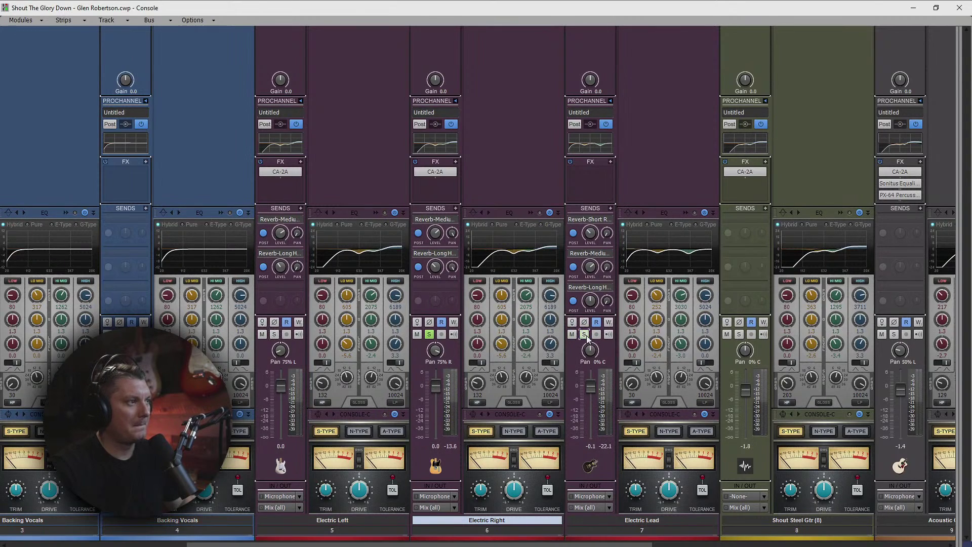
{"action": "left_click", "coordinate": [530, 212]}
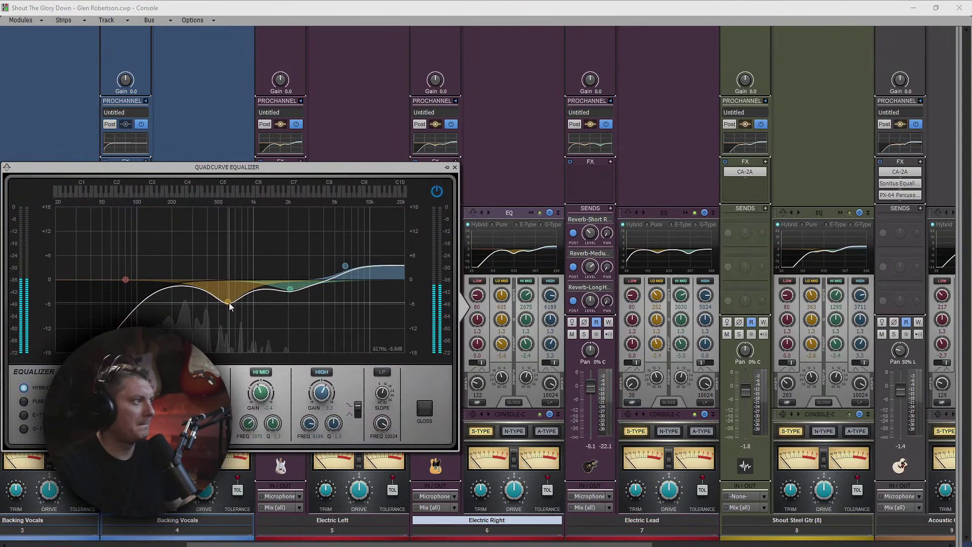
{"action": "mouse_move", "coordinate": [229, 303]}
{"action": "left_mouse_down"}
{"action": "mouse_move", "coordinate": [226, 287]}
{"action": "mouse_move", "coordinate": [212, 288]}
{"action": "mouse_move", "coordinate": [231, 296]}
{"action": "left_mouse_up"}
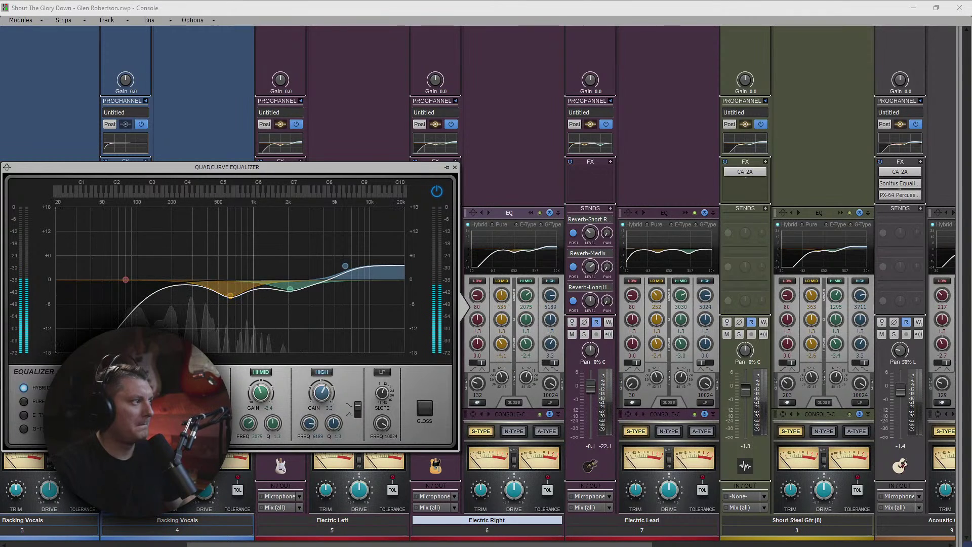
{"action": "left_click_drag", "start_coordinate": [81, 424], "coordinate": [81, 419]}
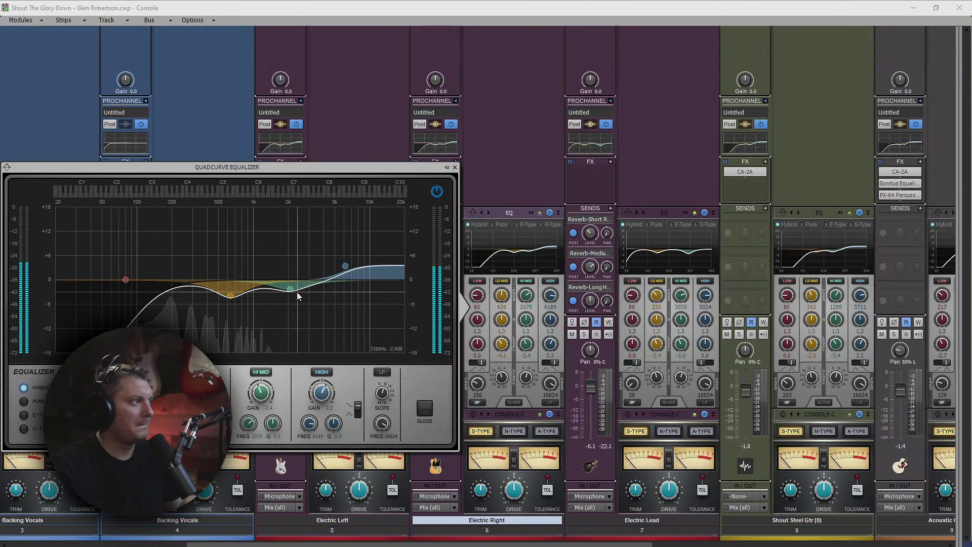
Step: Cut Electric Right's high mids about 3.8 dB at 1446 Hz and boost its highs about 2.9 dB at 4865 Hz in the EQ
{"action": "left_click_drag", "start_coordinate": [290, 288], "coordinate": [271, 294]}
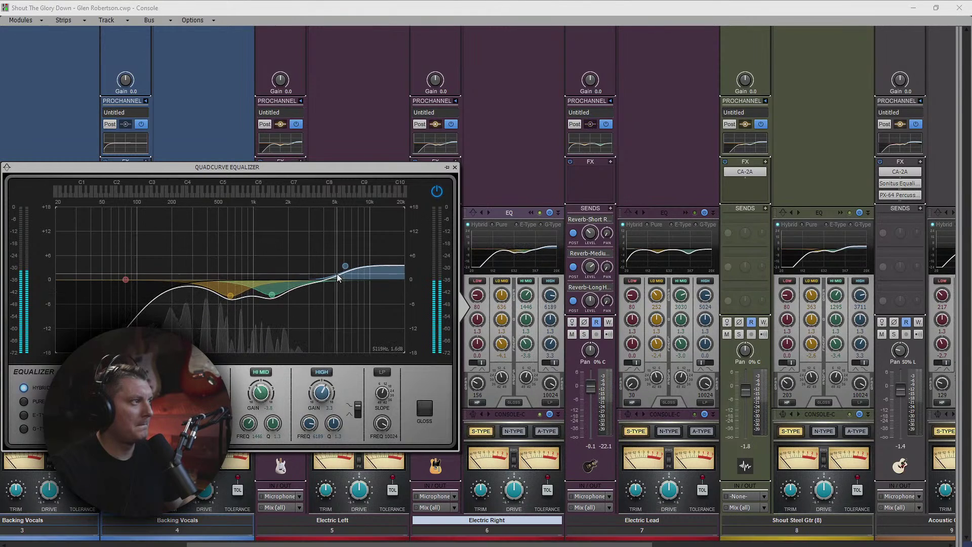
{"action": "left_click_drag", "start_coordinate": [345, 266], "coordinate": [333, 267]}
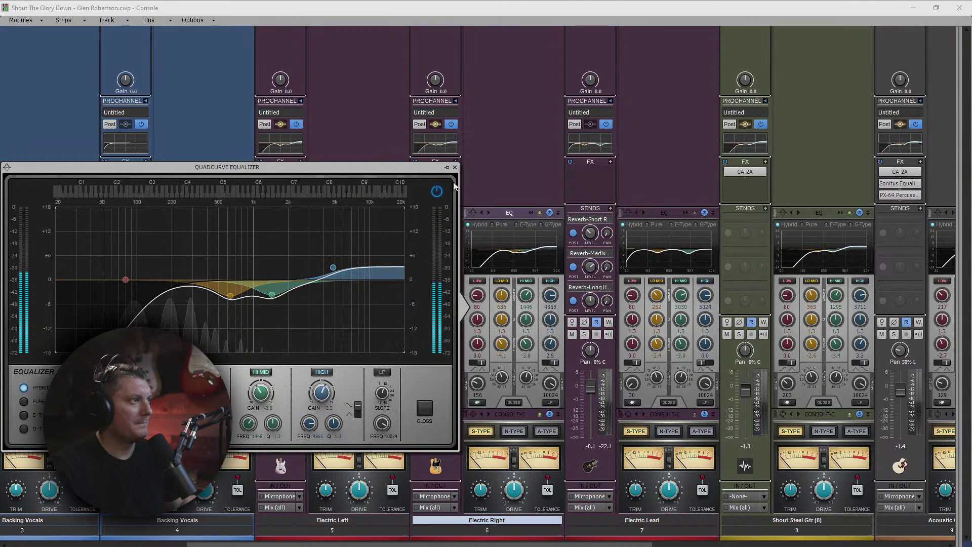
{"action": "left_click", "coordinate": [455, 167]}
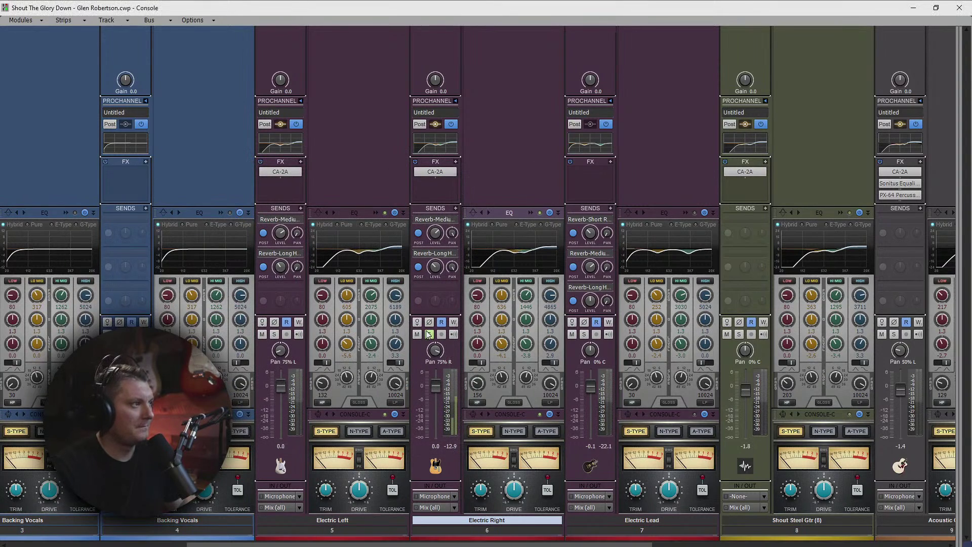
Step: Solo Electric Left and Electric Lead alongside Electric Right
{"action": "left_click", "coordinate": [274, 334]}
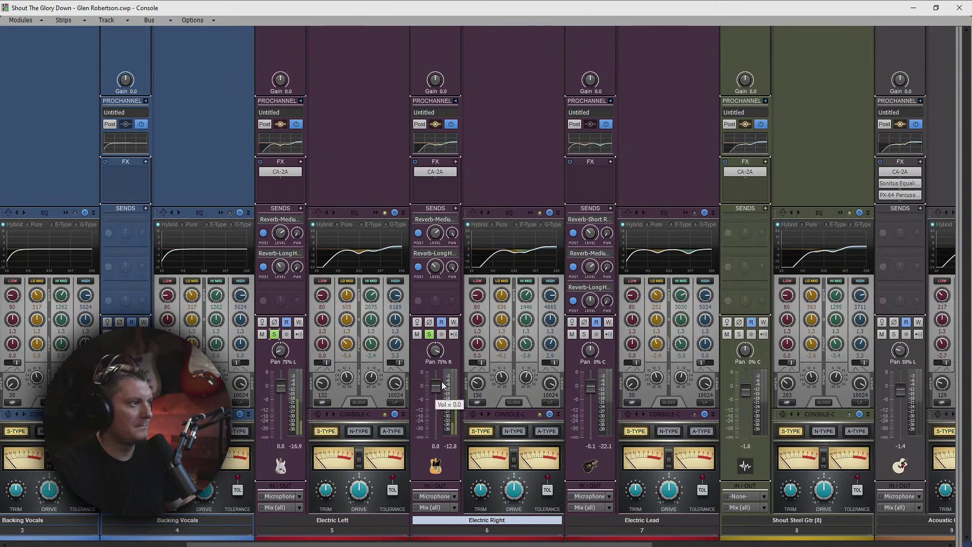
{"action": "left_click", "coordinate": [583, 335]}
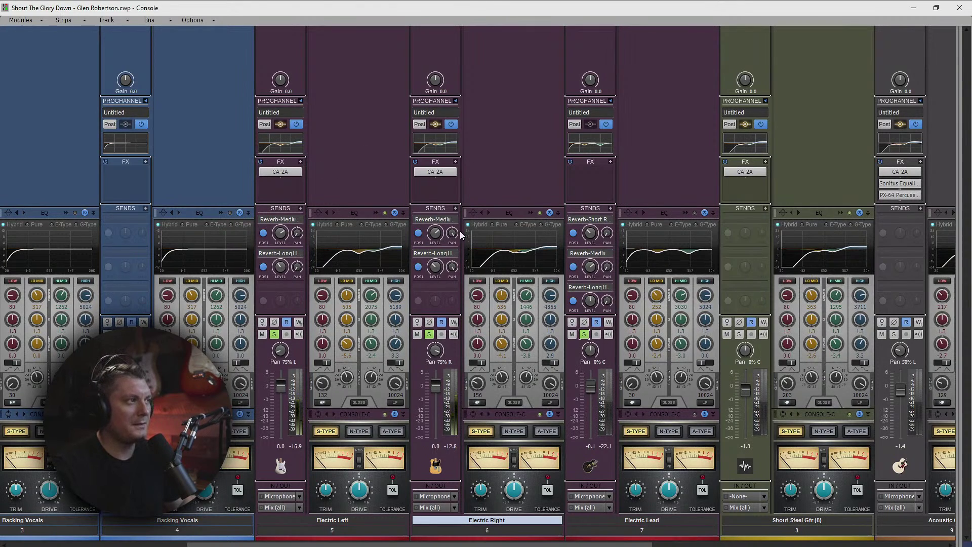
Step: Delete all reverb sends from the Electric Left, Electric Right and Electric Lead tracks
{"action": "left_click", "coordinate": [434, 219]}
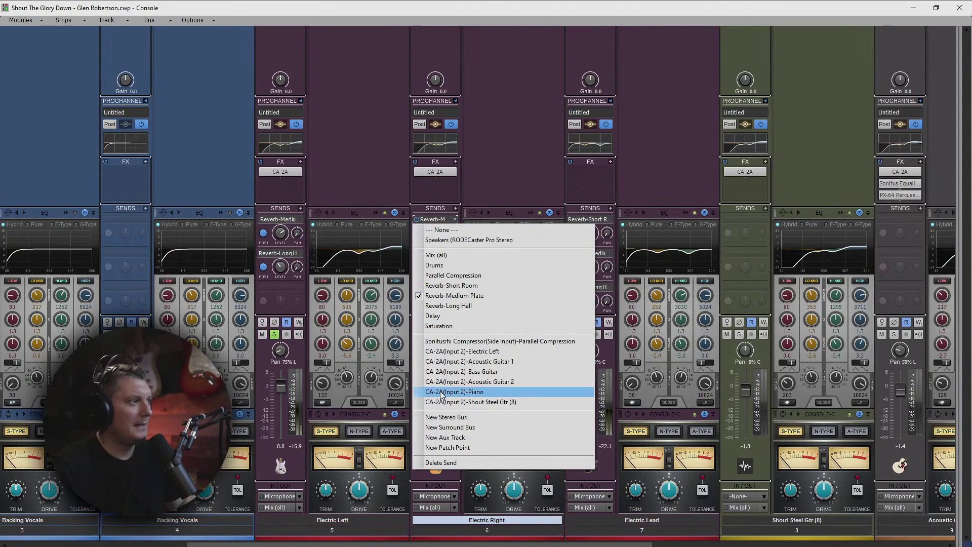
{"action": "left_click", "coordinate": [513, 109]}
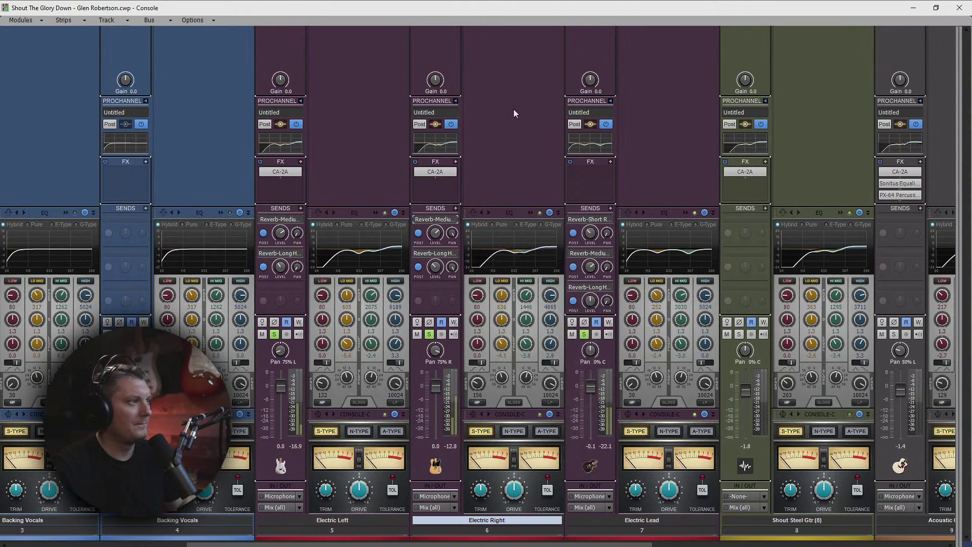
{"action": "left_click_drag", "start_coordinate": [639, 530], "coordinate": [375, 535]}
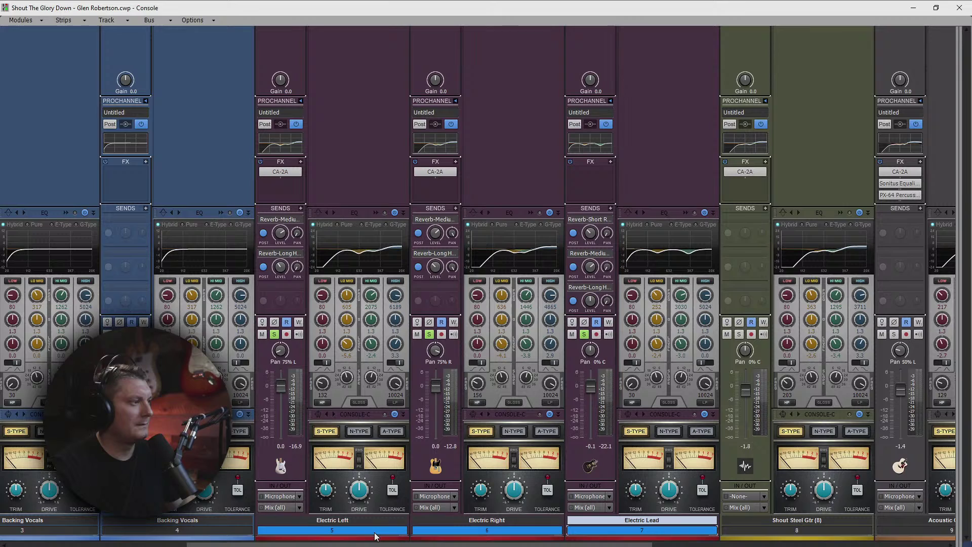
{"action": "left_click", "coordinate": [299, 223]}
{"action": "left_click", "coordinate": [345, 444]}
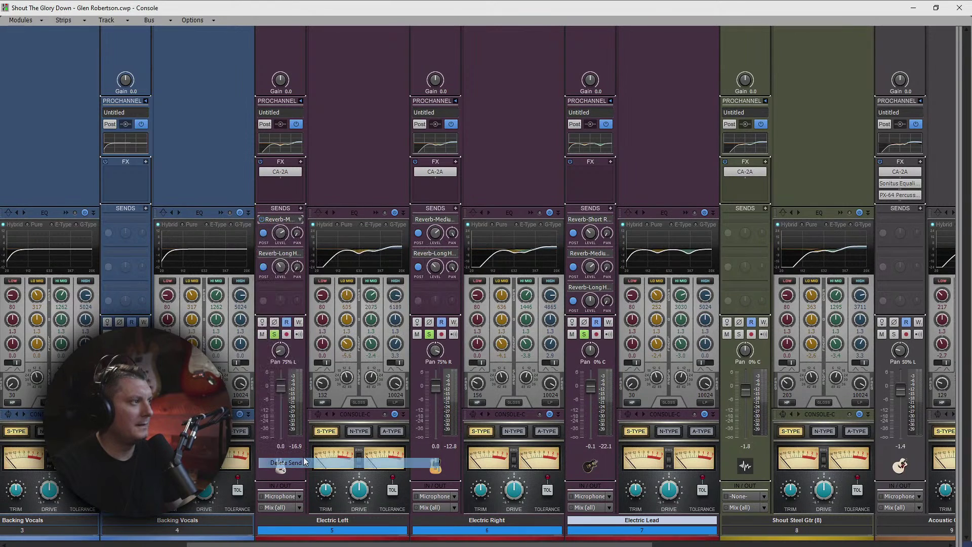
{"action": "left_click", "coordinate": [300, 254]}
{"action": "left_click", "coordinate": [287, 496]}
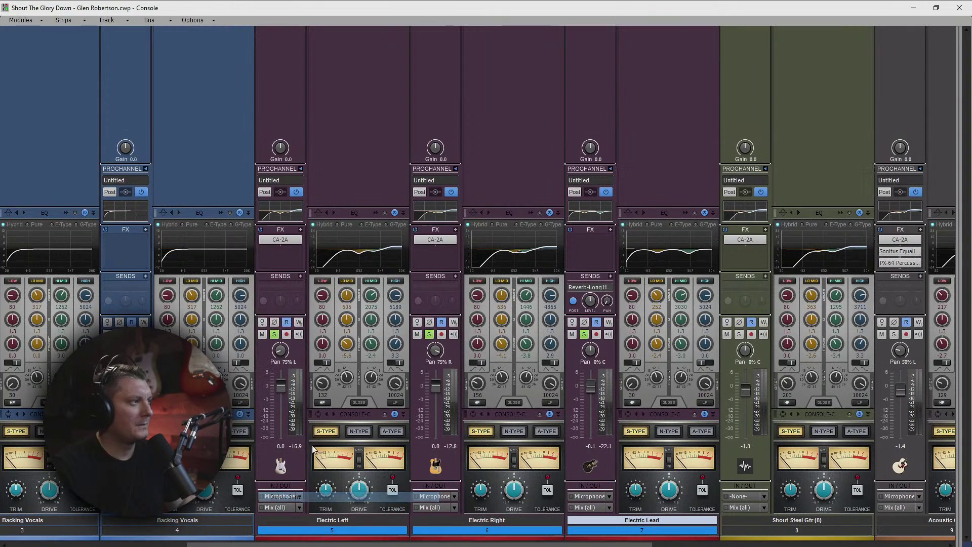
{"action": "left_click", "coordinate": [610, 290]}
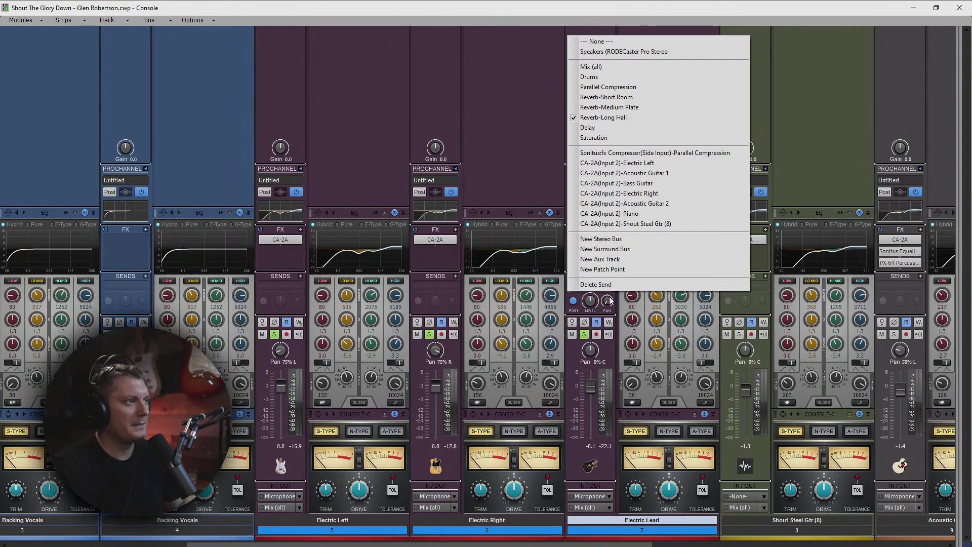
{"action": "left_click", "coordinate": [602, 290]}
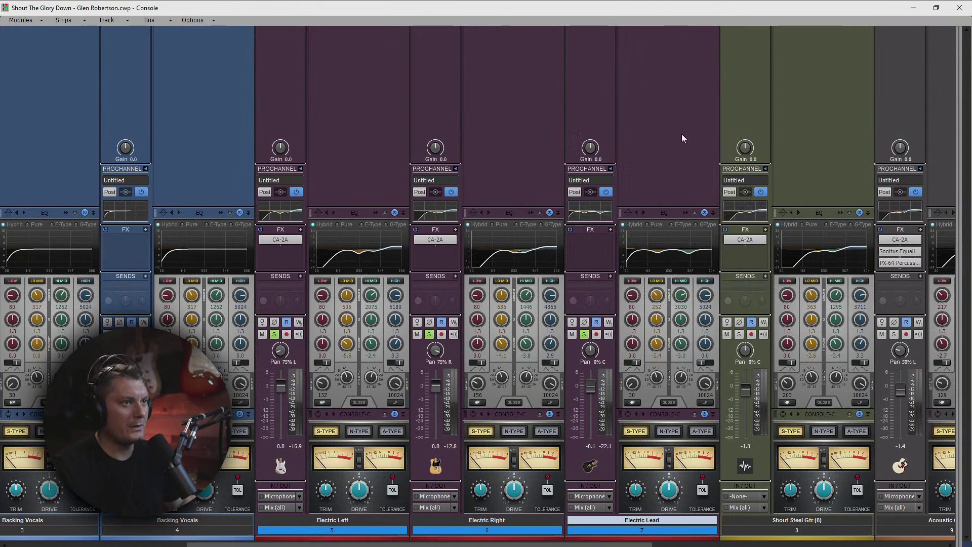
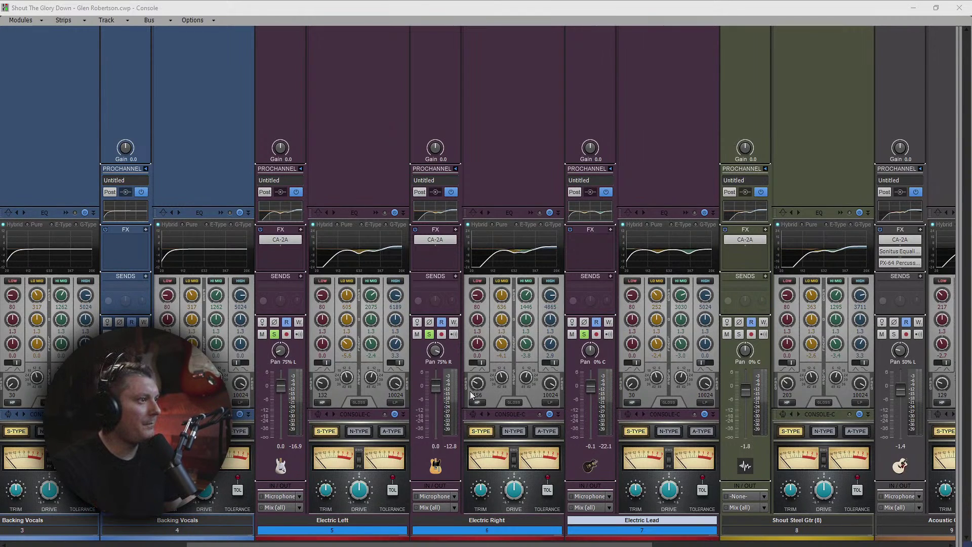
Step: Solo every instrument track from Electric Left through Drums, leaving the vocals out, and start playback
{"action": "left_click", "coordinate": [274, 335], "text": "ctrl"}
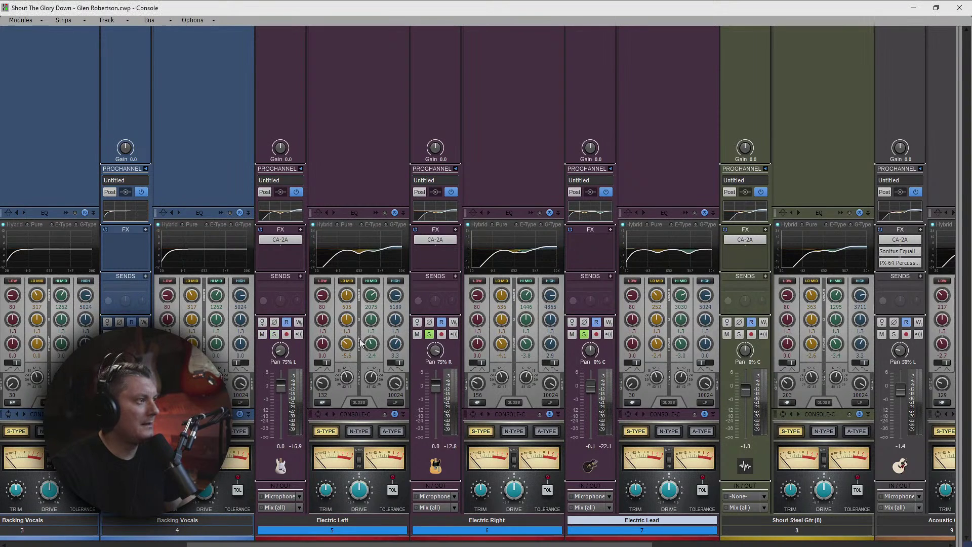
{"action": "left_click", "coordinate": [274, 334], "text": "ctrl"}
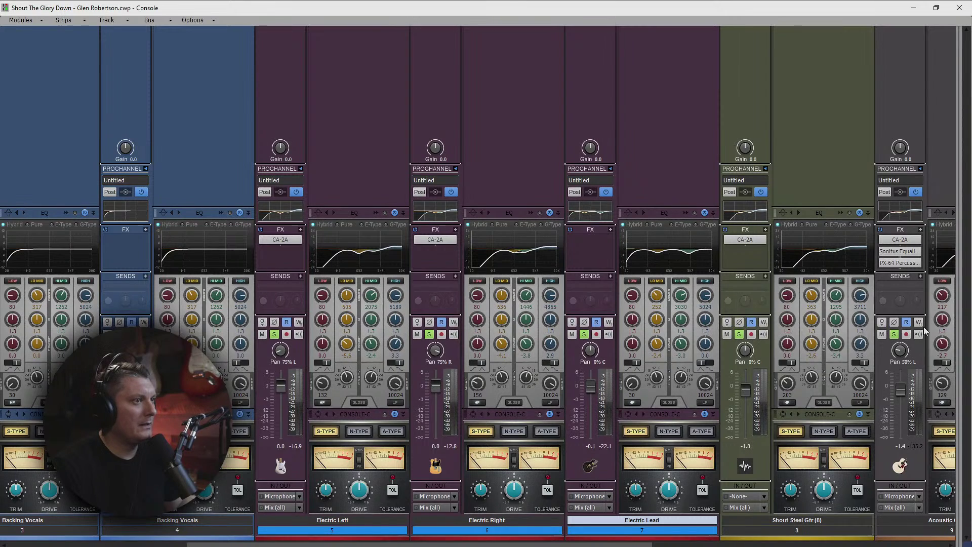
{"action": "left_click_drag", "start_coordinate": [923, 327], "coordinate": [971, 338]}
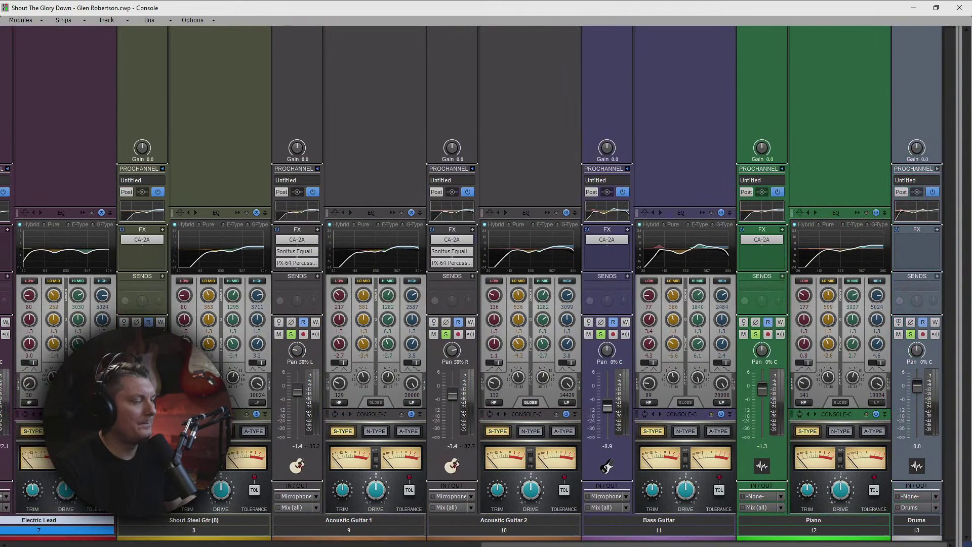
{"action": "key", "text": "space"}
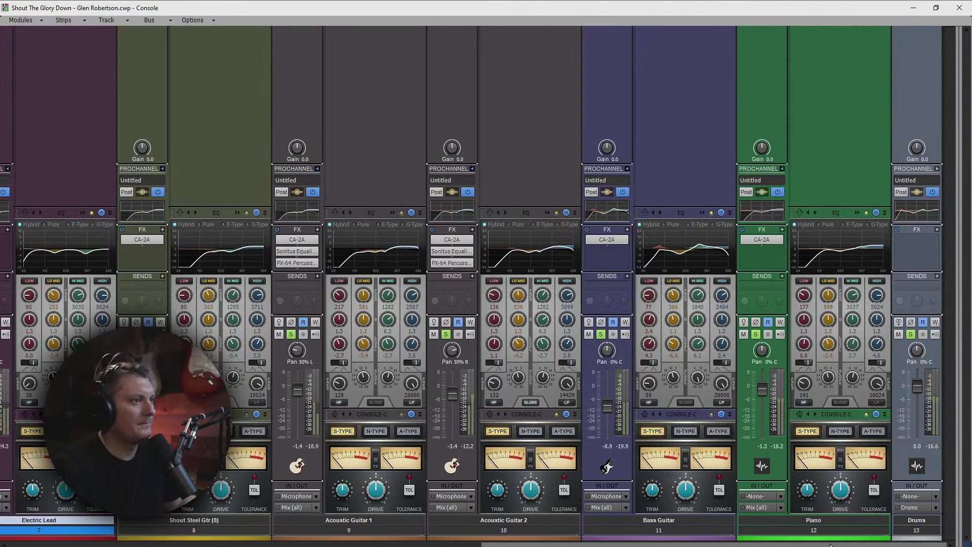
Step: Lower the track levels of Piano to -2.5, Acoustic Guitar 1 to -2.7 and Acoustic Guitar 2 to -4.0 dB
{"action": "mouse_move", "coordinate": [826, 544]}
{"action": "left_mouse_down"}
{"action": "mouse_move", "coordinate": [551, 544]}
{"action": "mouse_move", "coordinate": [822, 544]}
{"action": "left_mouse_up"}
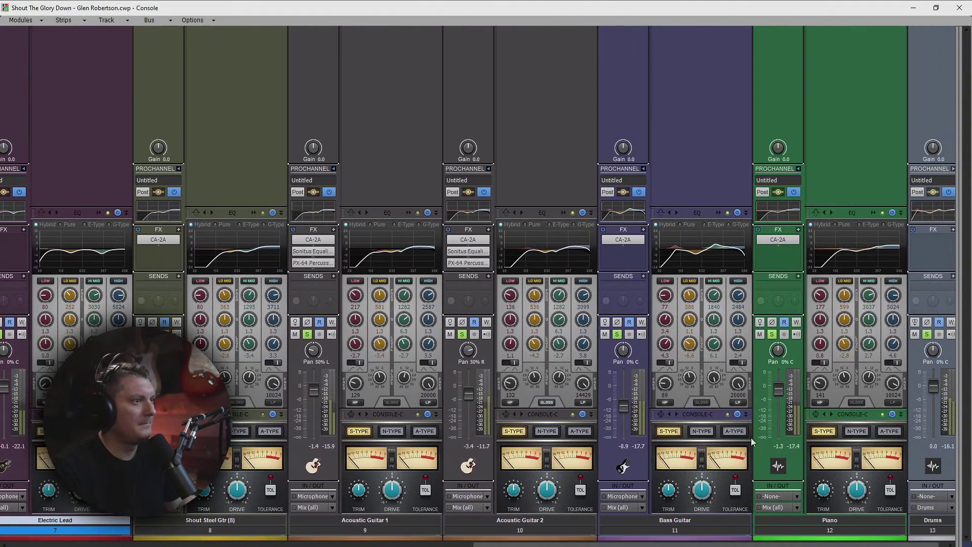
{"action": "left_click", "coordinate": [776, 393]}
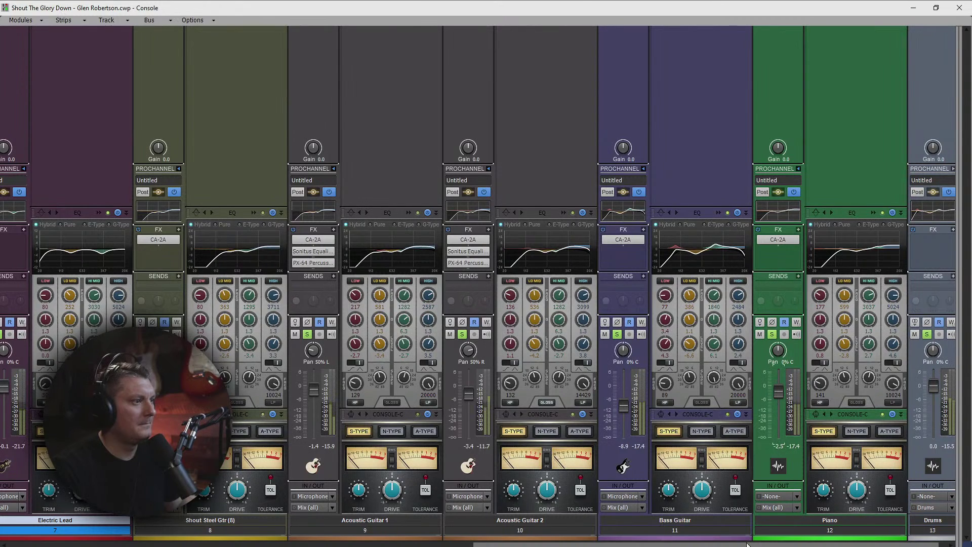
{"action": "left_click_drag", "start_coordinate": [753, 544], "coordinate": [630, 545]}
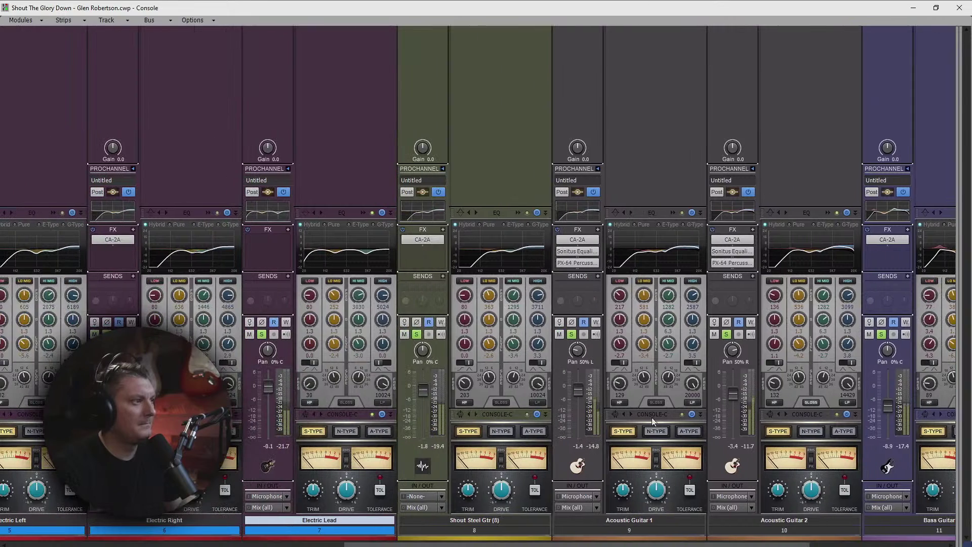
{"action": "left_click_drag", "start_coordinate": [579, 387], "coordinate": [579, 391]}
{"action": "left_click_drag", "start_coordinate": [730, 391], "coordinate": [731, 395]}
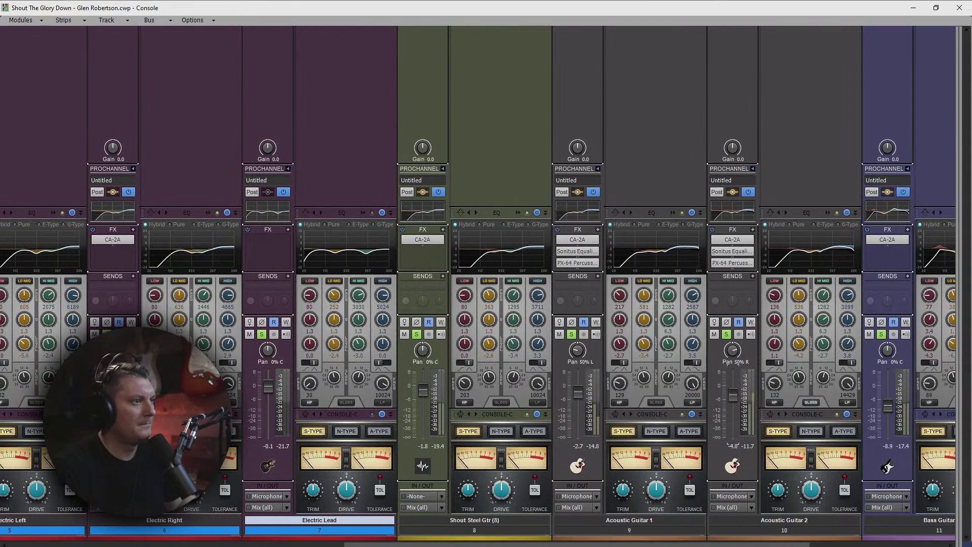
Step: Raise the gain on Electric Left's CA-2A by ear, and recheck it on the plug-in during playback
{"action": "left_click_drag", "start_coordinate": [482, 544], "coordinate": [315, 545]}
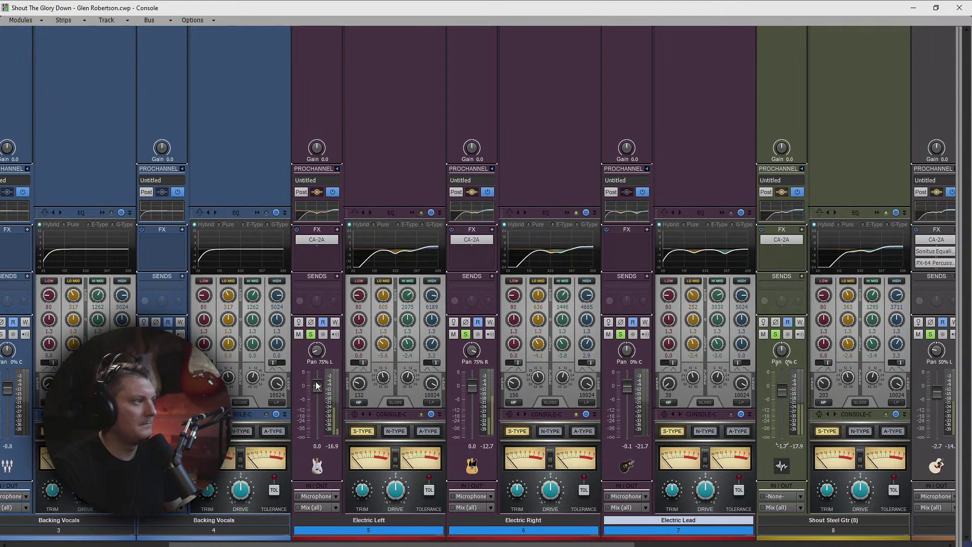
{"action": "double_click", "coordinate": [317, 241]}
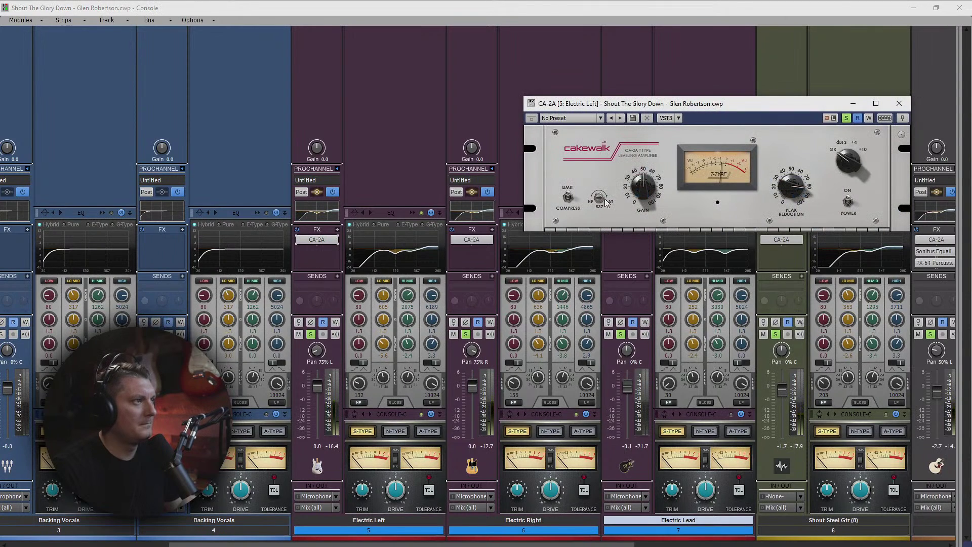
{"action": "left_click_drag", "start_coordinate": [644, 187], "coordinate": [641, 176]}
{"action": "left_click", "coordinate": [898, 103]}
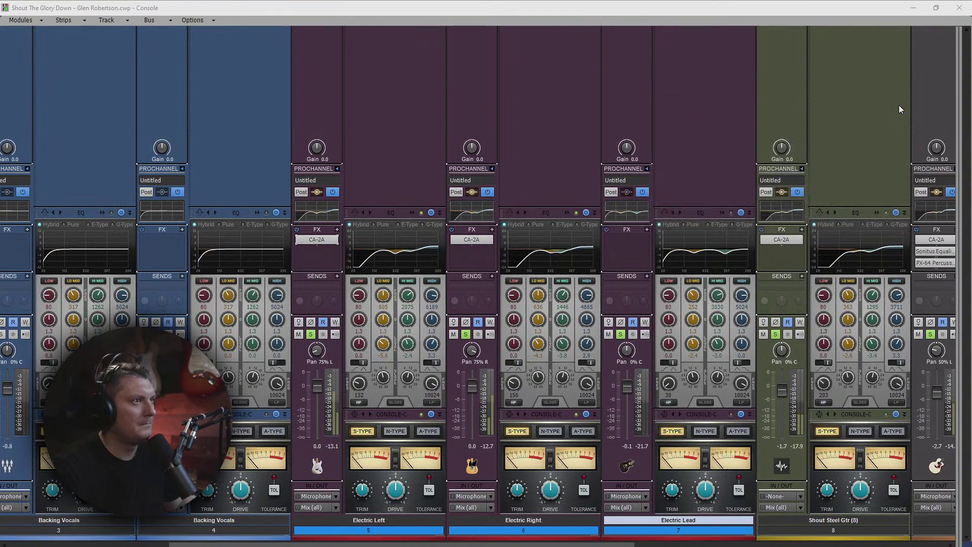
{"action": "double_click", "coordinate": [315, 240]}
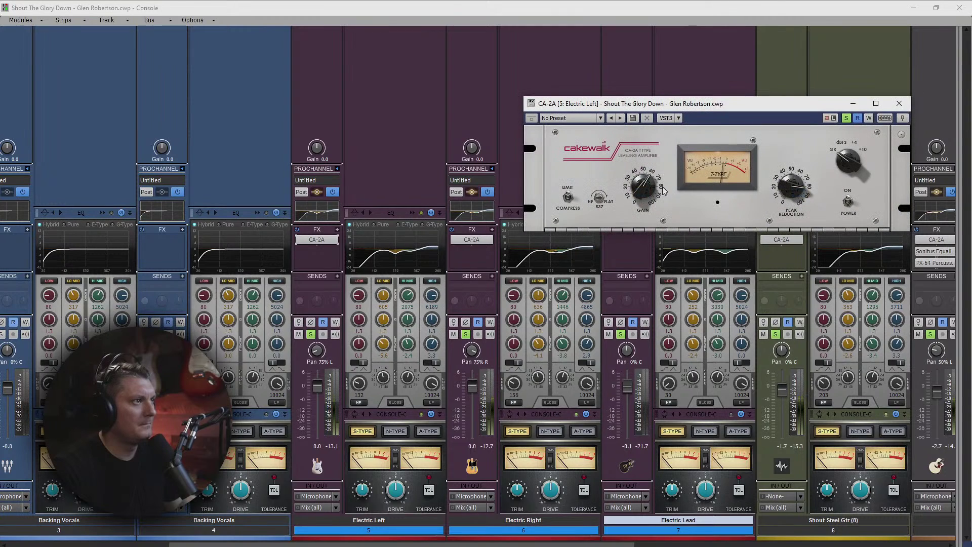
{"action": "mouse_move", "coordinate": [645, 187]}
Step: Raise the gain slightly on Electric Right's CA-2A by ear and close the plug-in
{"action": "double_click", "coordinate": [475, 241]}
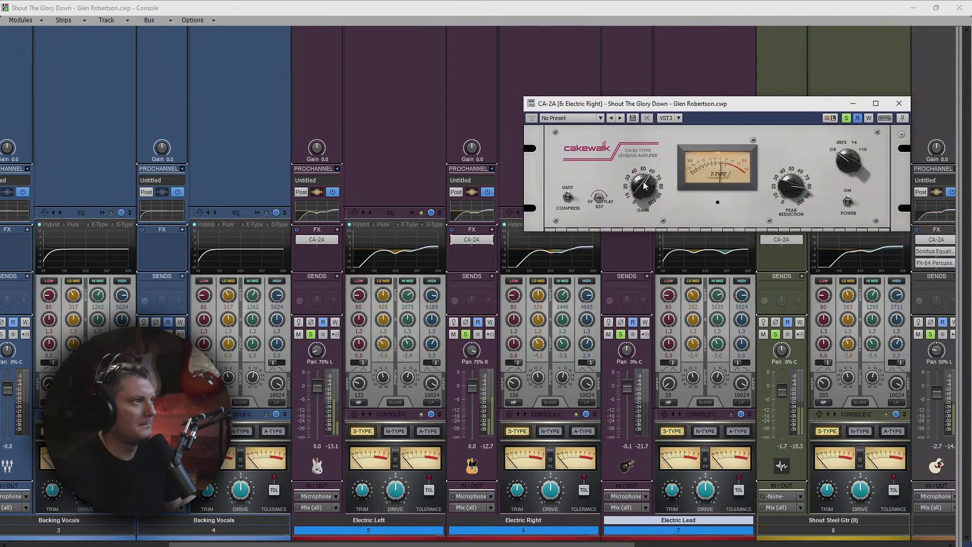
{"action": "mouse_move", "coordinate": [644, 185]}
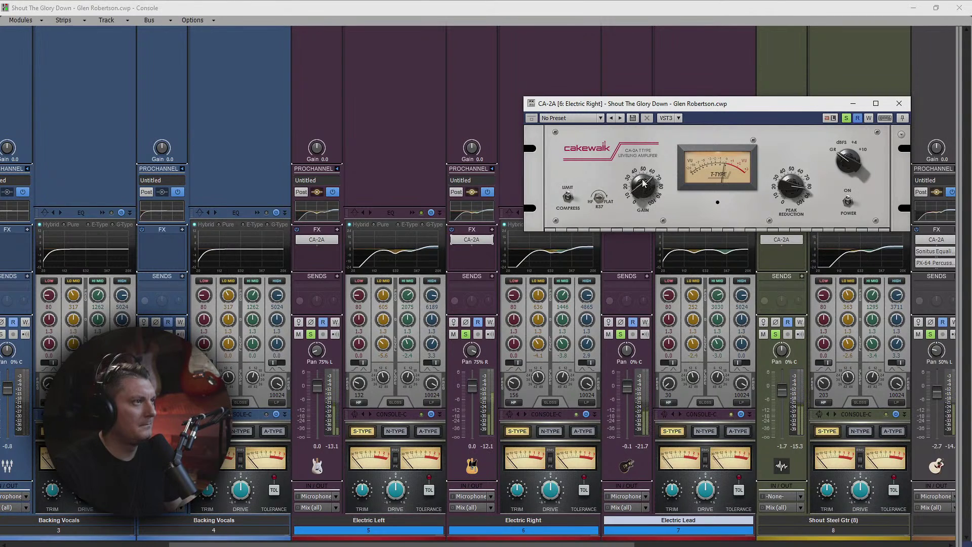
{"action": "scroll", "coordinate": [643, 185], "scroll_direction": "down", "scroll_amount": 4}
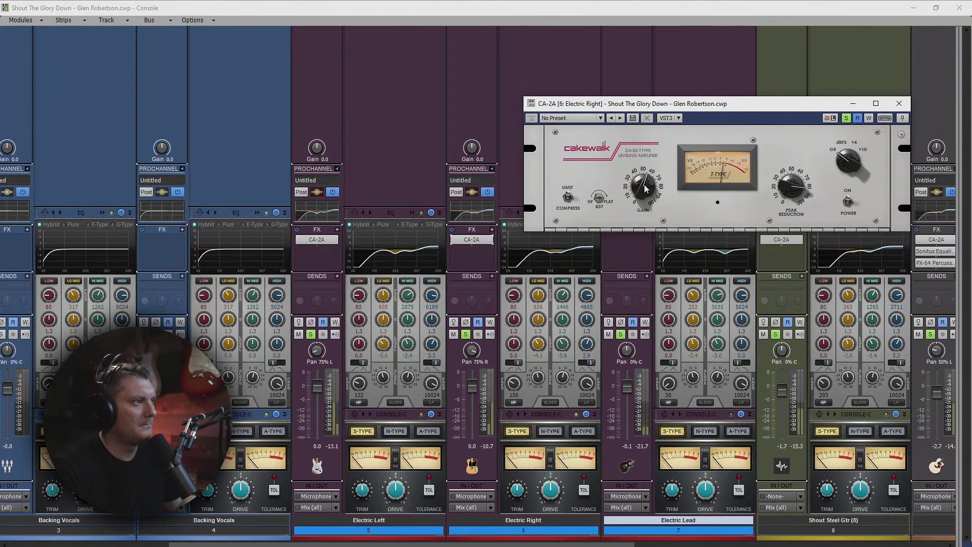
{"action": "left_click", "coordinate": [899, 103]}
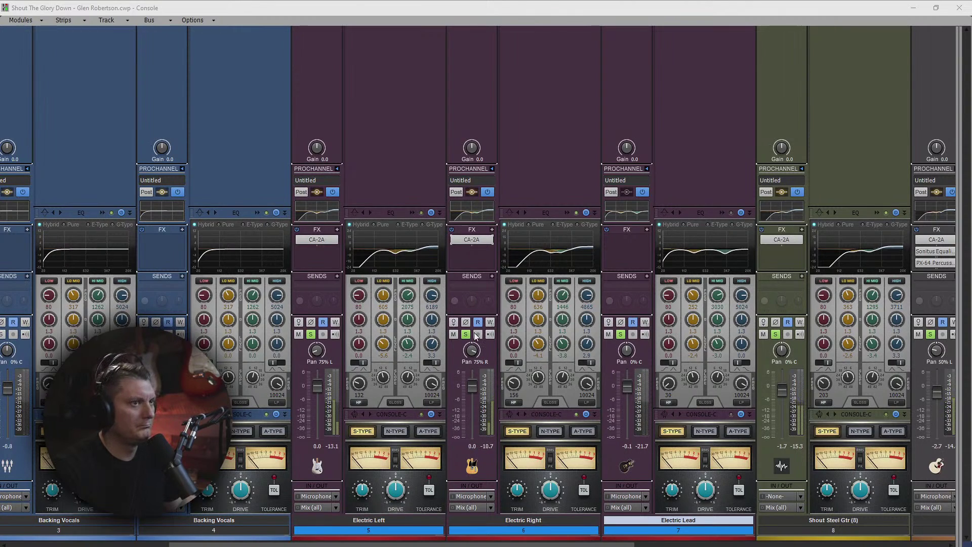
{"action": "left_click_drag", "start_coordinate": [559, 542], "coordinate": [393, 545]}
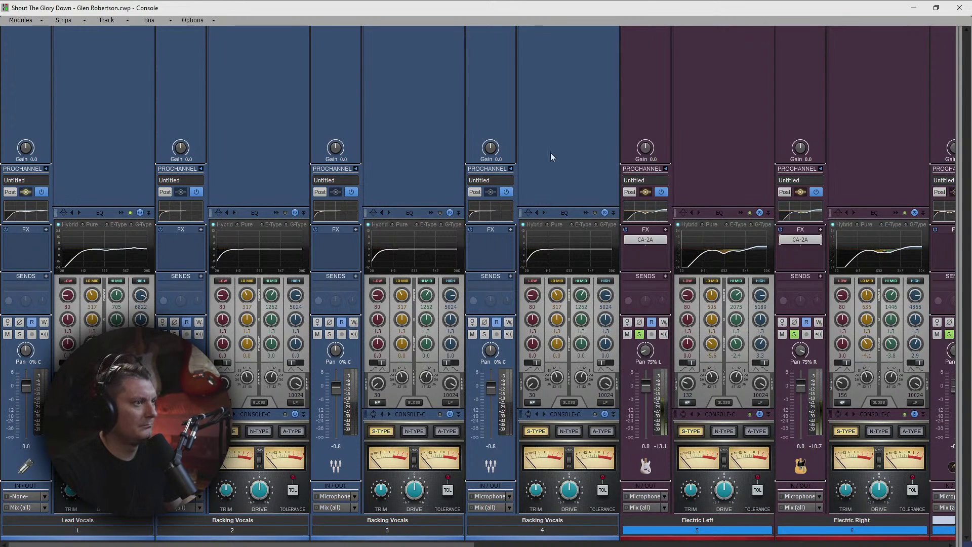
{"action": "left_click_drag", "start_coordinate": [448, 542], "coordinate": [553, 543]}
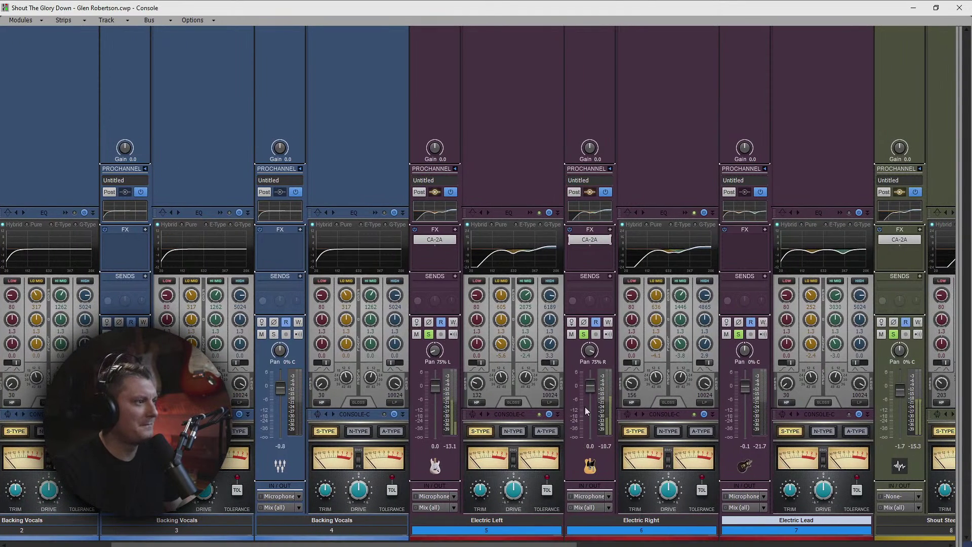
Step: Copy Electric Right's CA-2A onto Electric Lead, set its peak reduction to 65.5%, and lower Electric Lead's track level to -2.9 dB
{"action": "left_click_drag", "start_coordinate": [591, 239], "coordinate": [729, 243]}
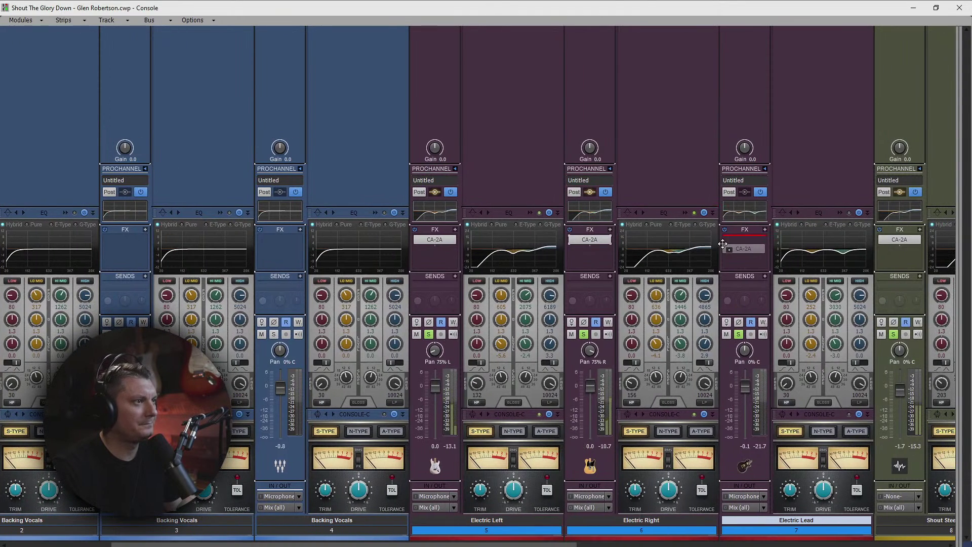
{"action": "left_click_drag", "start_coordinate": [559, 543], "coordinate": [671, 544]}
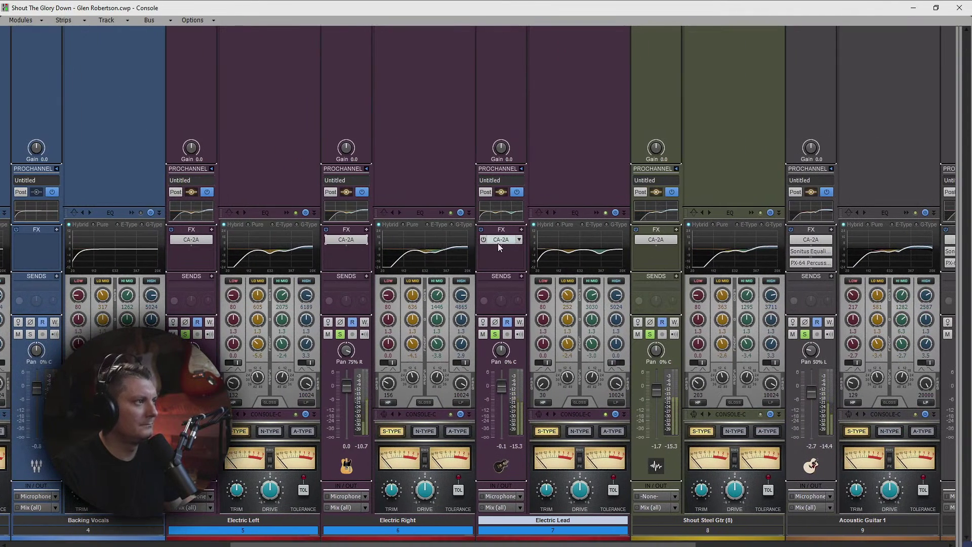
{"action": "double_click", "coordinate": [498, 242]}
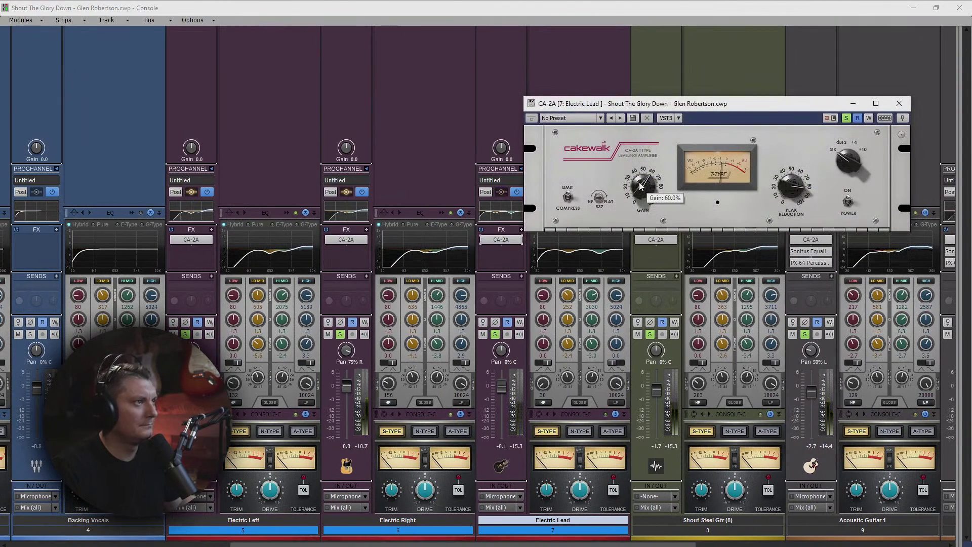
{"action": "scroll", "coordinate": [640, 185], "scroll_direction": "up", "scroll_amount": 1}
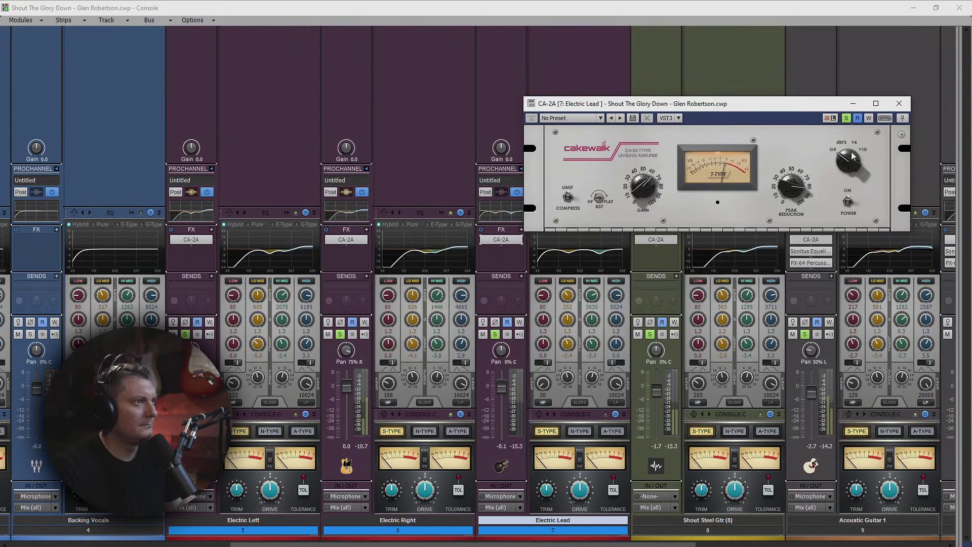
{"action": "scroll", "coordinate": [787, 186], "scroll_direction": "up", "scroll_amount": 5}
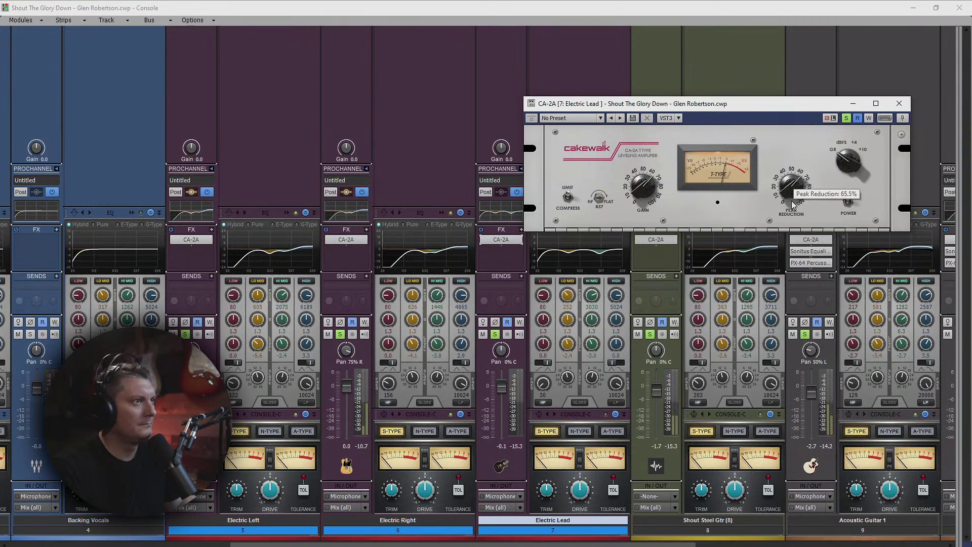
{"action": "left_click", "coordinate": [899, 104]}
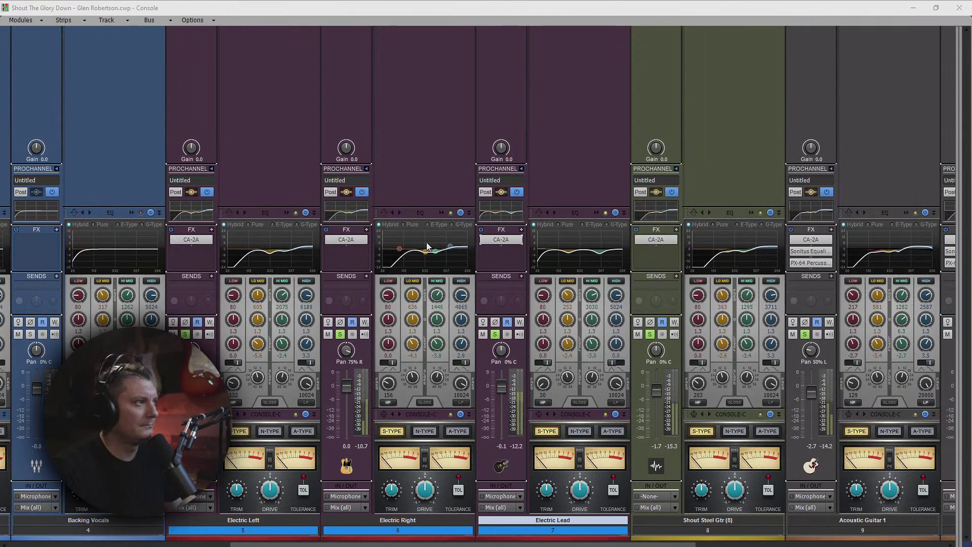
{"action": "left_click_drag", "start_coordinate": [502, 387], "coordinate": [502, 393]}
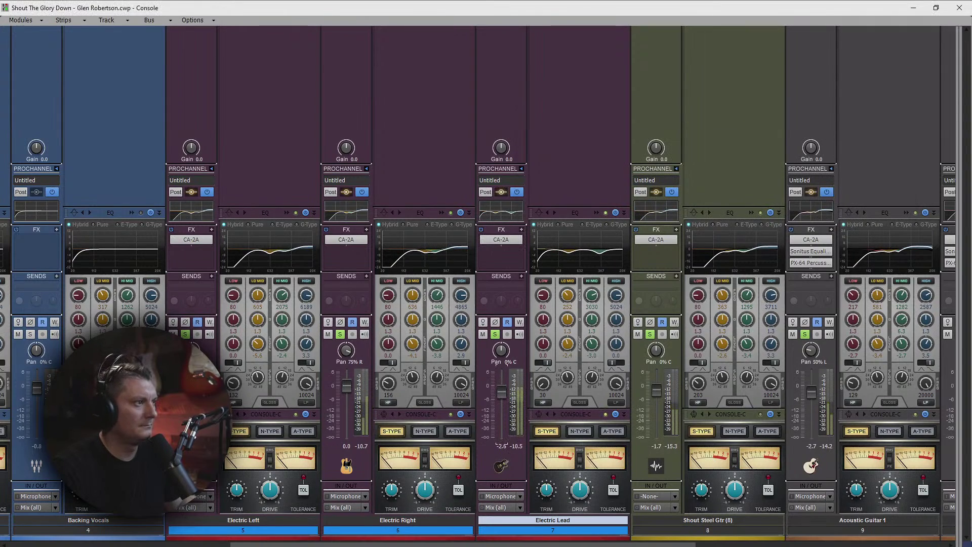
Step: On Electric Lead's QuadCurve EQ, raise the high-pass filter to 123 Hz and turn the high band into a gently boosted shelf
{"action": "left_click", "coordinate": [594, 212]}
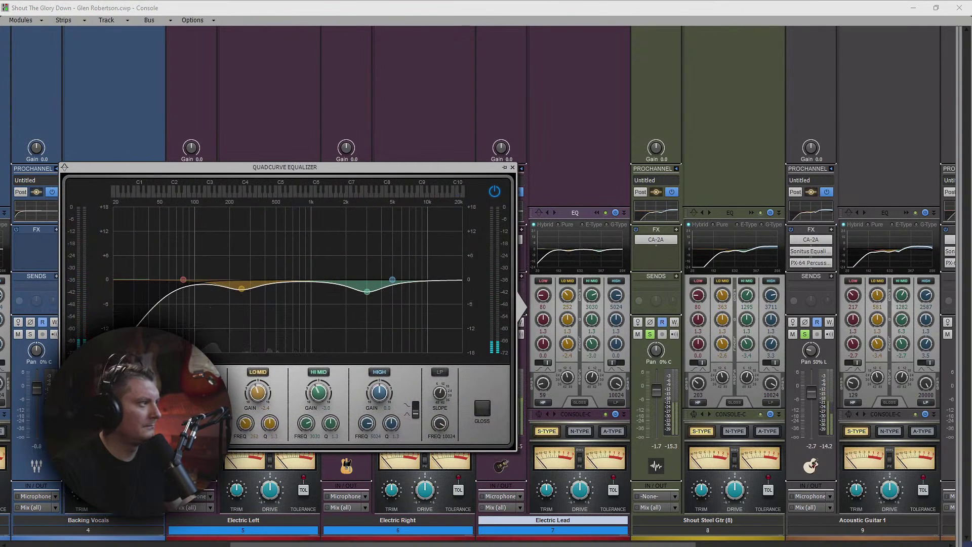
{"action": "left_click_drag", "start_coordinate": [136, 423], "coordinate": [136, 406]}
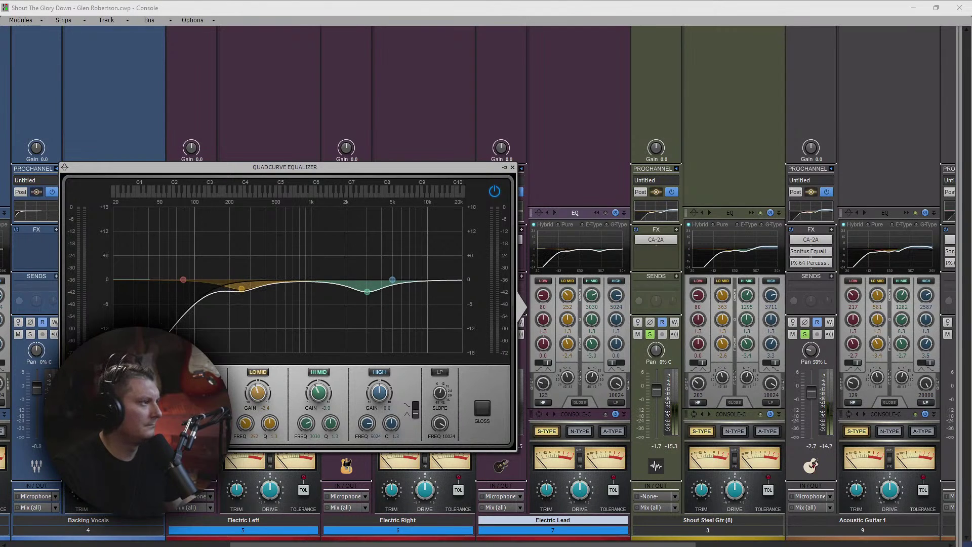
{"action": "mouse_move", "coordinate": [379, 392]}
{"action": "left_mouse_down"}
{"action": "mouse_move", "coordinate": [410, 416]}
{"action": "mouse_move", "coordinate": [367, 417]}
{"action": "mouse_move", "coordinate": [379, 388]}
{"action": "left_mouse_up"}
{"action": "left_click", "coordinate": [413, 411]}
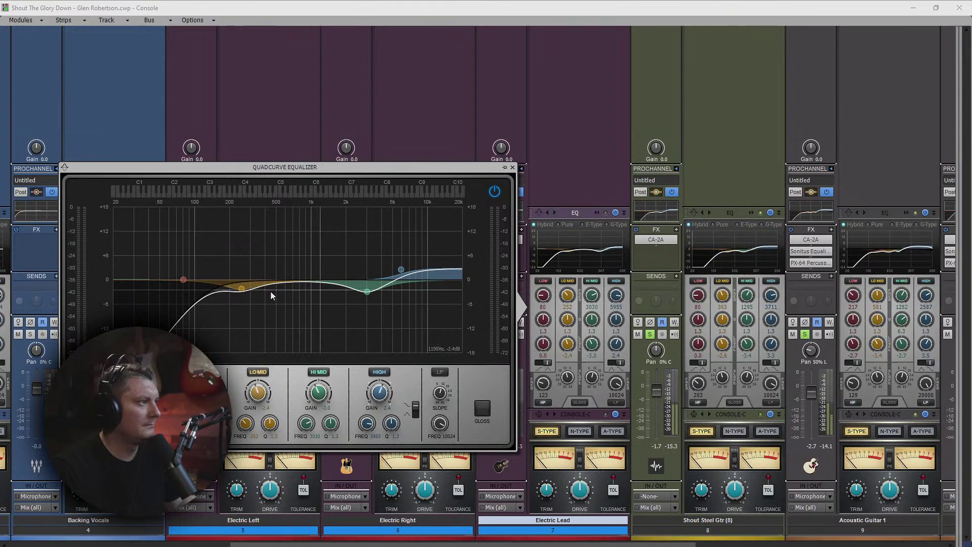
Step: Move Electric Lead's low-mid cut to 710 Hz, boost the high mids slightly near 2 kHz, start the high shelf at 4627 Hz, and enable Gloss
{"action": "left_click_drag", "start_coordinate": [242, 290], "coordinate": [294, 295]}
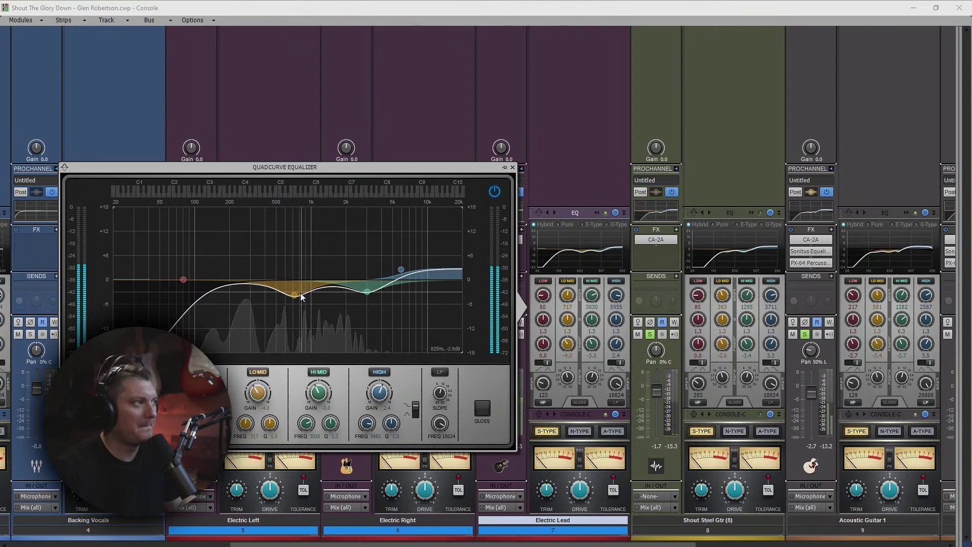
{"action": "left_click_drag", "start_coordinate": [293, 296], "coordinate": [293, 296]}
{"action": "left_click_drag", "start_coordinate": [366, 292], "coordinate": [388, 271]}
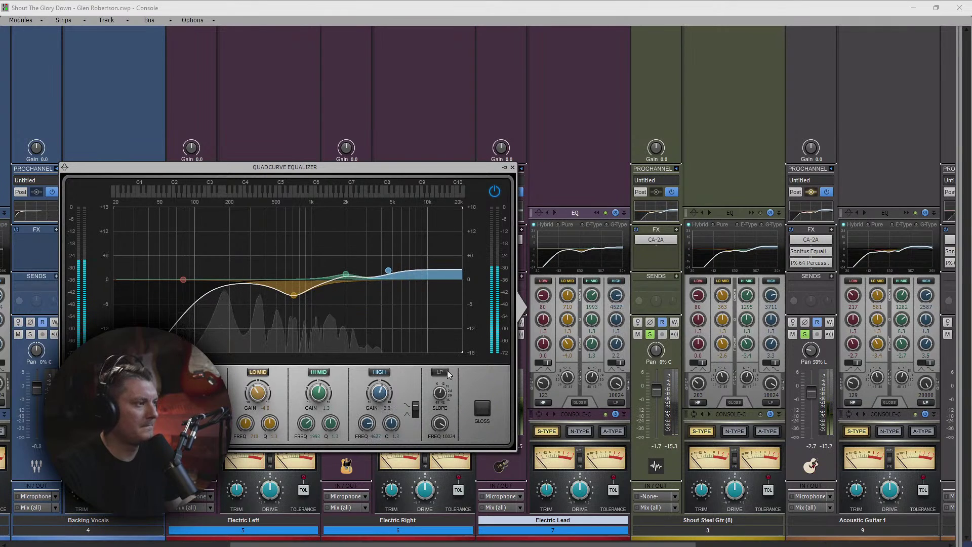
{"action": "left_click", "coordinate": [482, 407]}
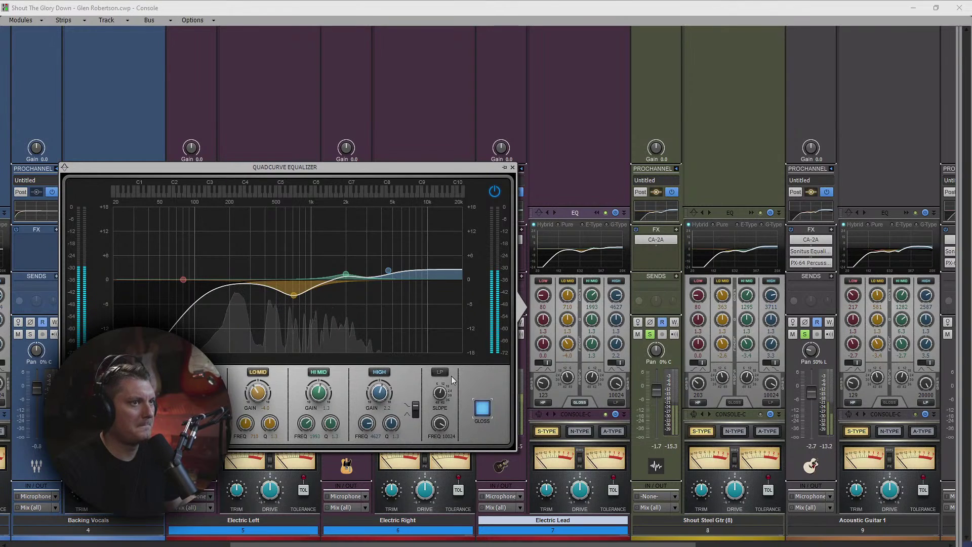
{"action": "left_click", "coordinate": [513, 167]}
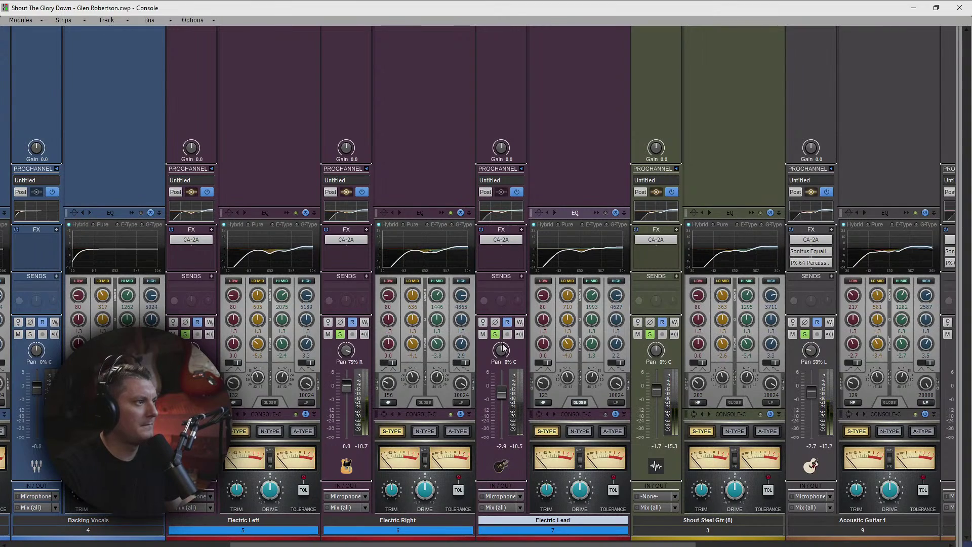
Step: Insert the Cakewalk Sonitus Delay after the CA-2A in Electric Lead's FX rack
{"action": "left_click", "coordinate": [521, 230]}
{"action": "mouse_move", "coordinate": [503, 238]}
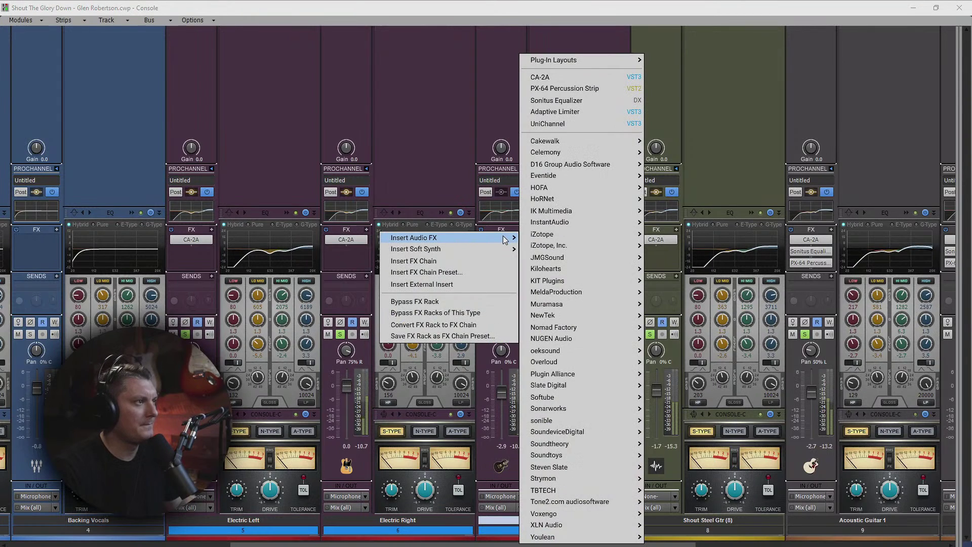
{"action": "mouse_move", "coordinate": [586, 146]}
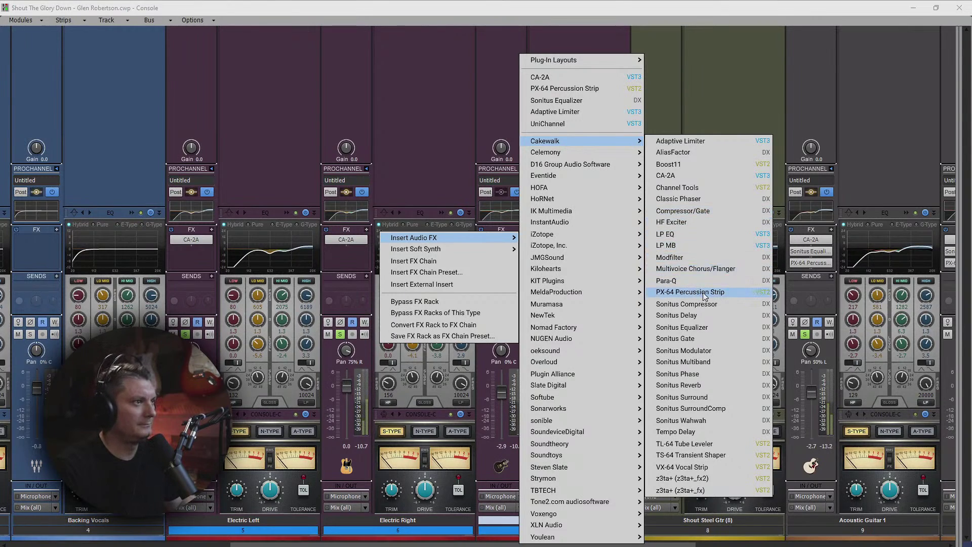
{"action": "left_click", "coordinate": [676, 315]}
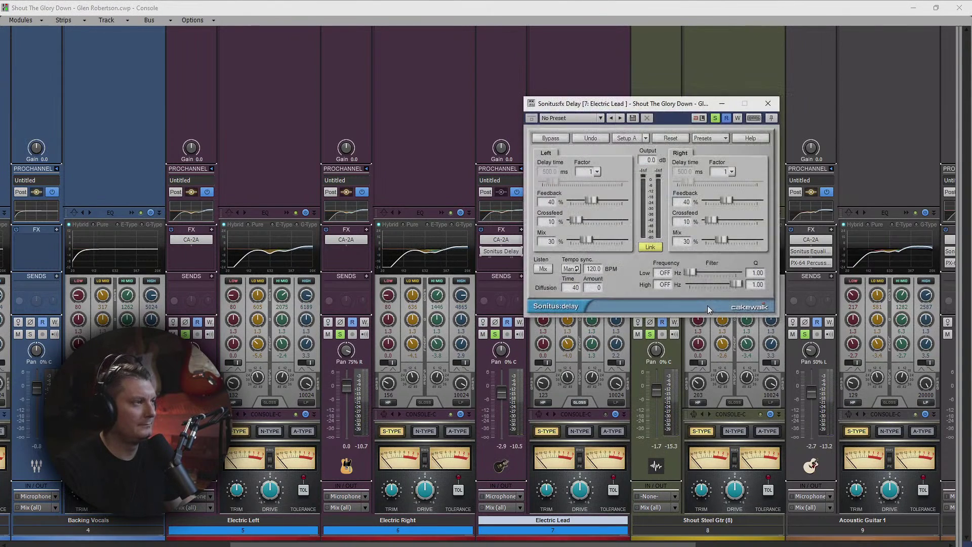
{"action": "left_click_drag", "start_coordinate": [670, 107], "coordinate": [733, 110]}
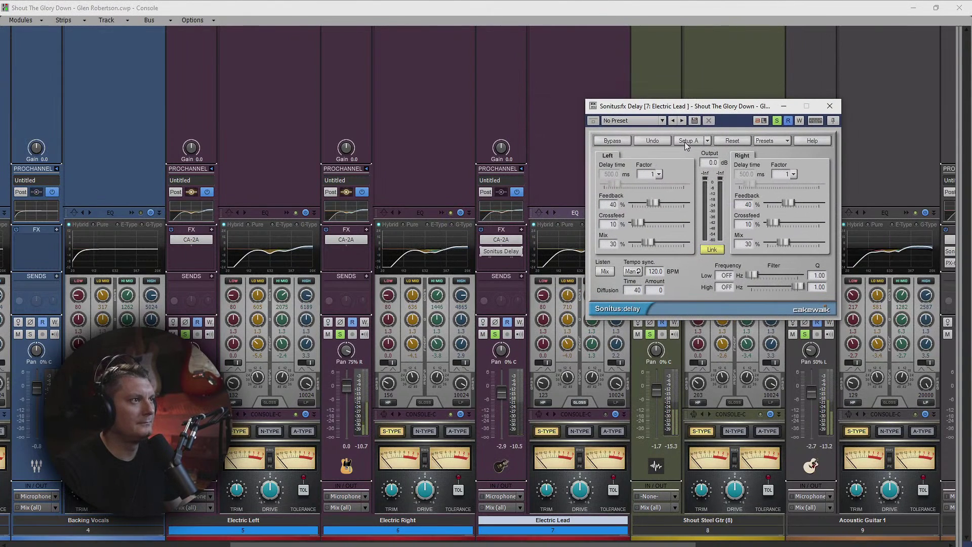
{"action": "left_click", "coordinate": [663, 123]}
{"action": "left_click", "coordinate": [736, 123]}
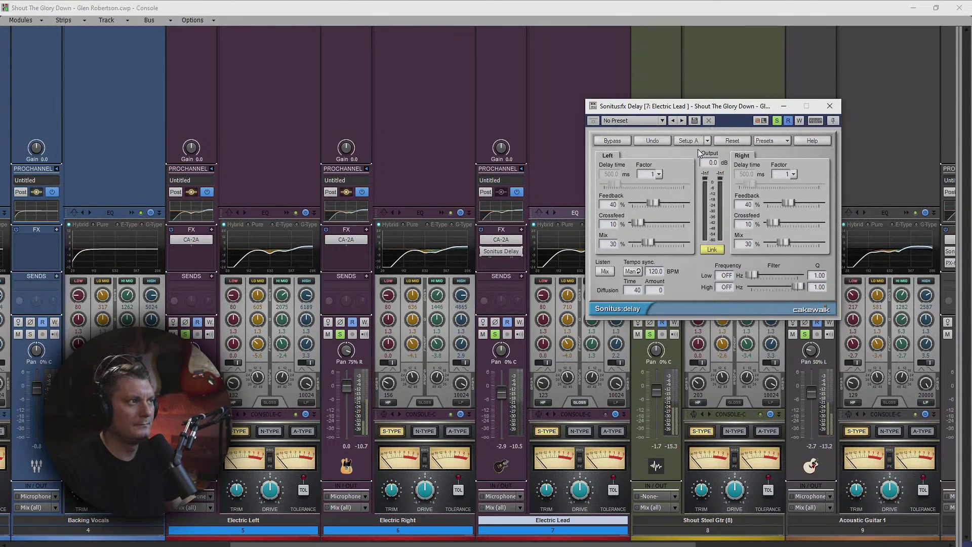
Step: Set the delay's manual tempo sync to 75 BPM and its linked feedback to 20%
{"action": "left_click", "coordinate": [634, 273]}
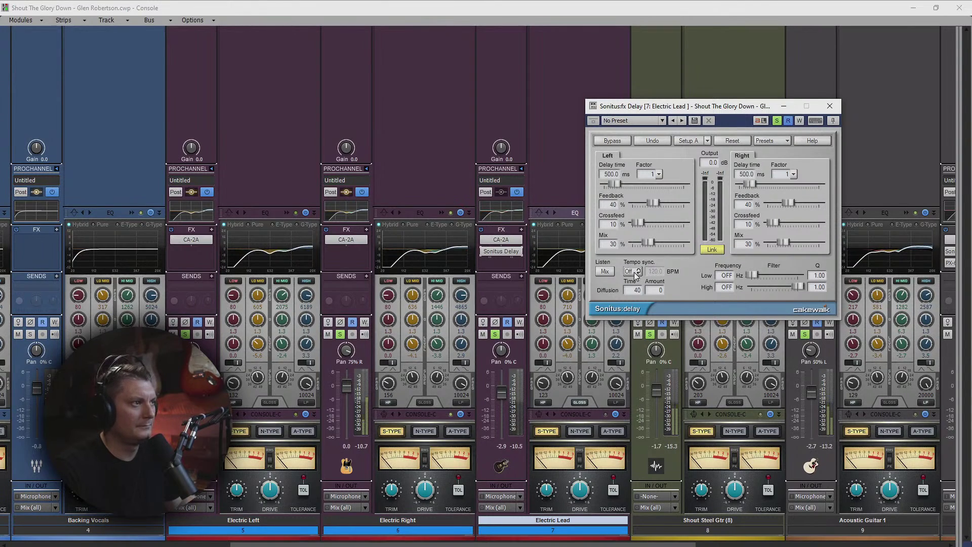
{"action": "double_click", "coordinate": [654, 271]}
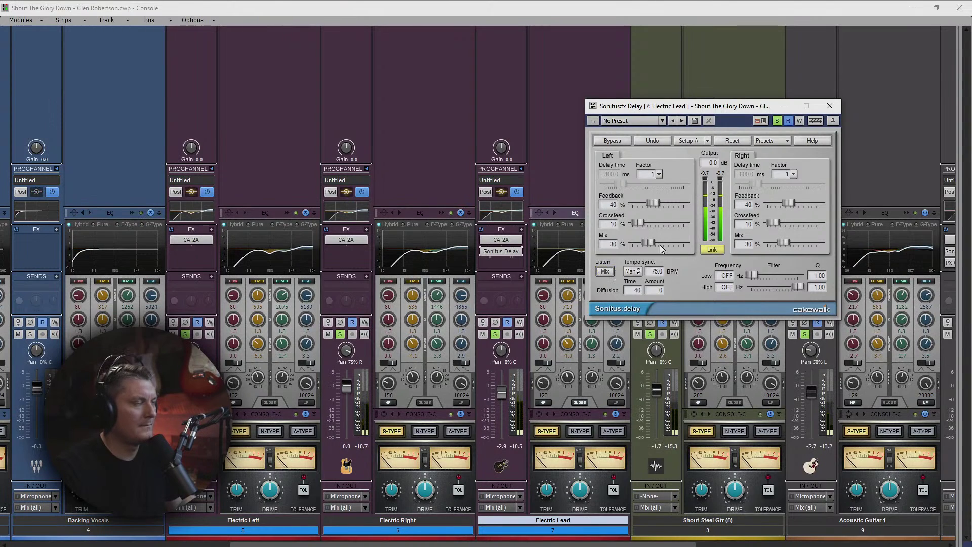
{"action": "left_click_drag", "start_coordinate": [653, 203], "coordinate": [649, 203]}
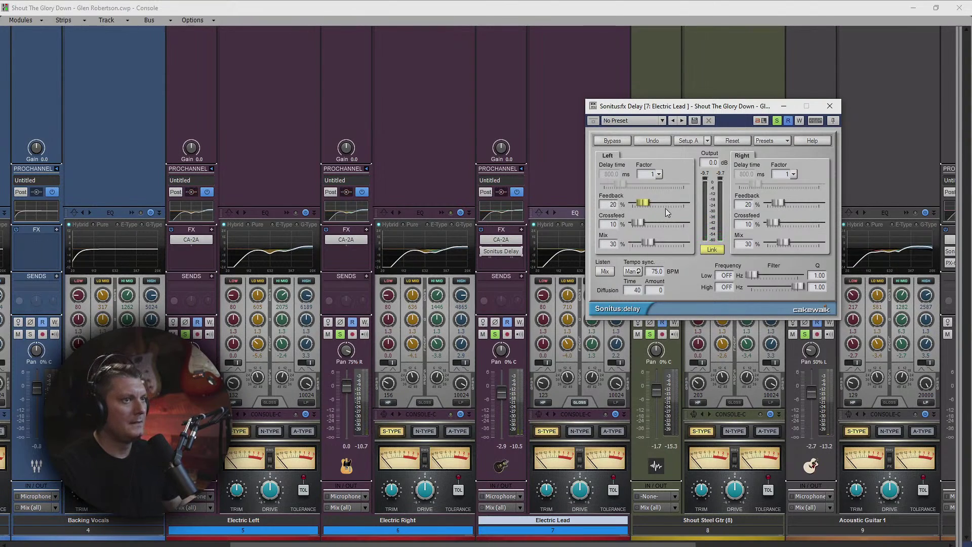
Step: Unsolo all tracks except Electric Lead and move the console window down to uncover the track view
{"action": "left_click", "coordinate": [185, 334]}
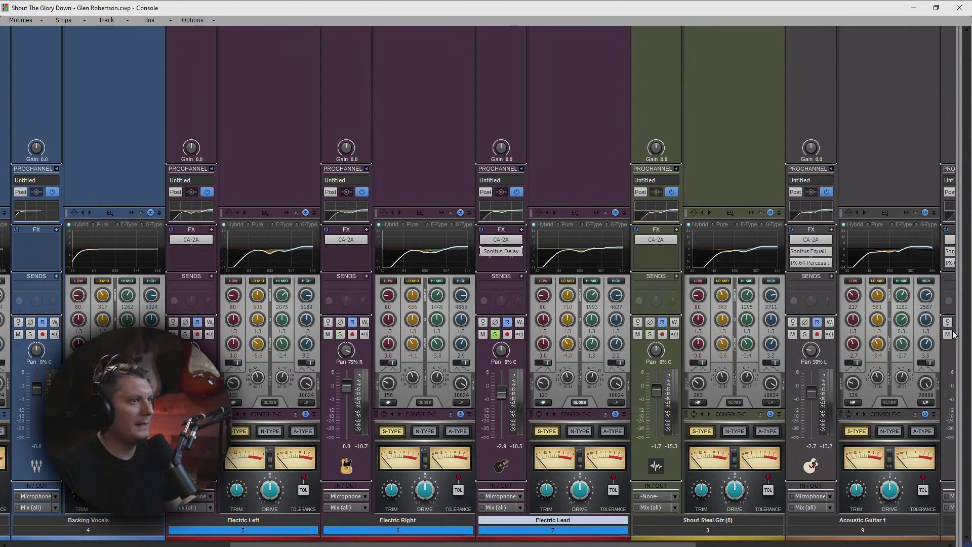
{"action": "scroll", "coordinate": [953, 334], "scroll_direction": "right", "scroll_amount": 3}
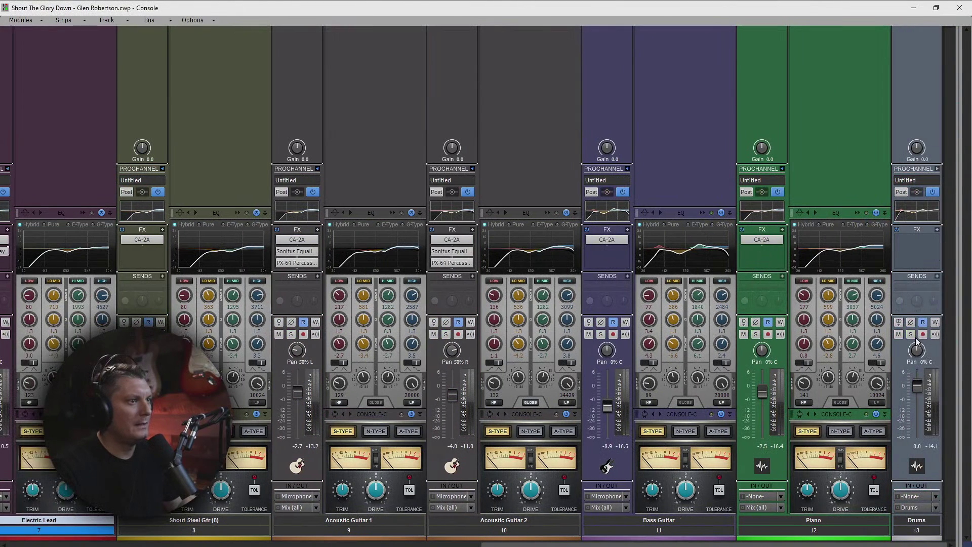
{"action": "left_click_drag", "start_coordinate": [898, 8], "coordinate": [971, 425]}
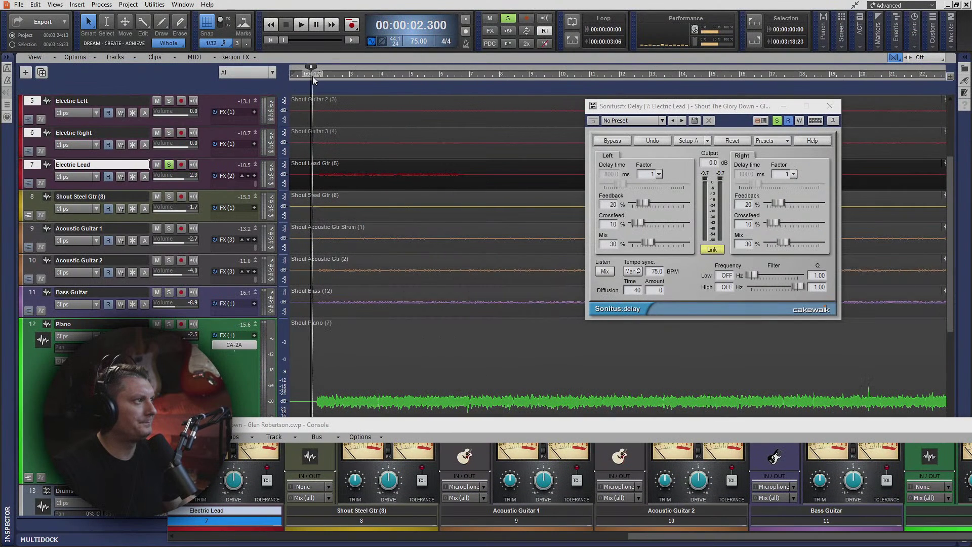
Step: Loop the Electric Lead's opening phrase from about measure 2 to measure 7 and start playback
{"action": "left_click", "coordinate": [315, 75]}
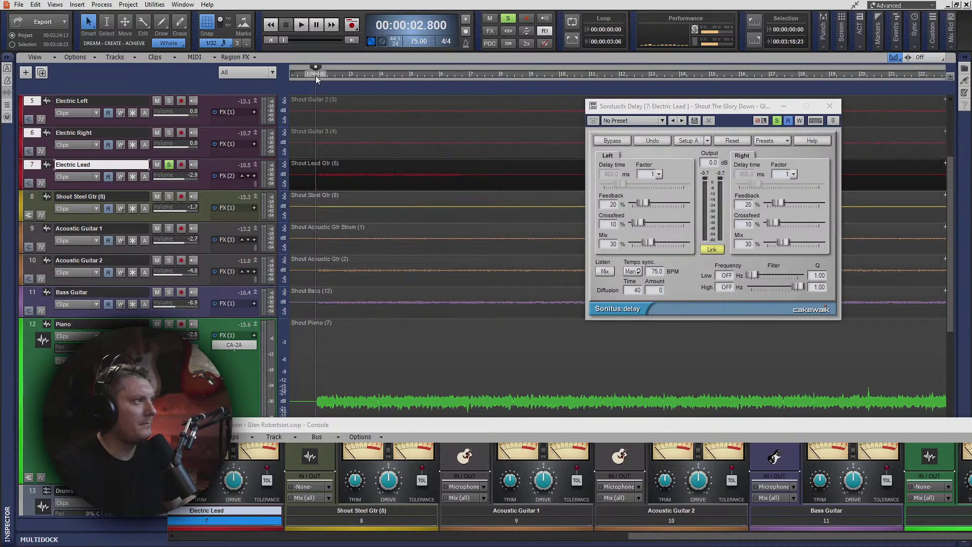
{"action": "left_click_drag", "start_coordinate": [467, 182], "coordinate": [317, 183]}
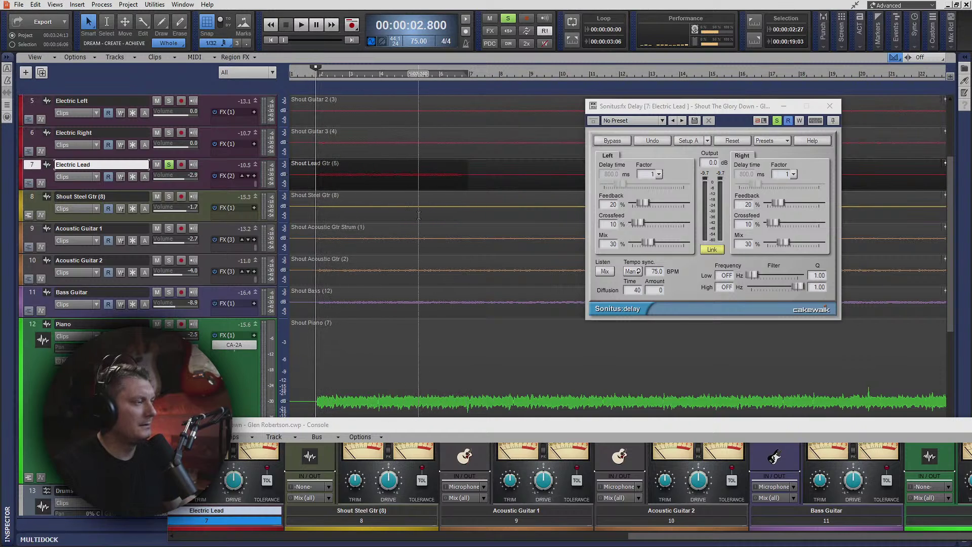
{"action": "key", "text": "ctrl+shift+l"}
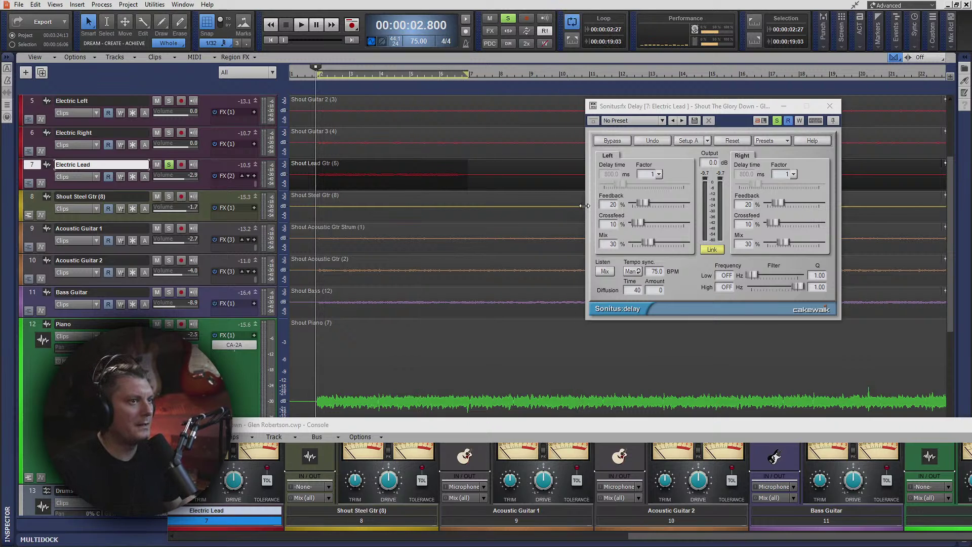
{"action": "key", "text": "space"}
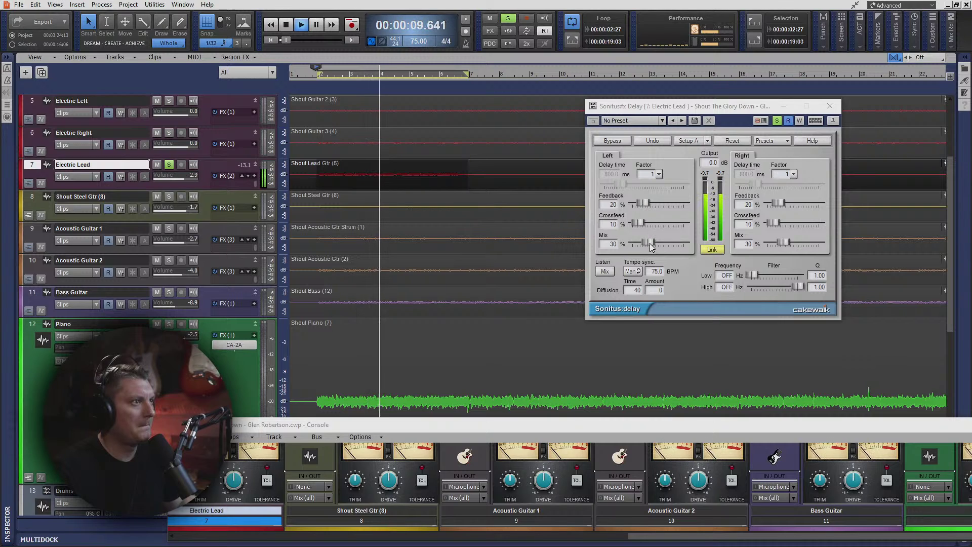
Step: Set the delay factor to 1/8 on the right and 1/4 on the left, and filter the delay at 110 Hz low and 6623 Hz high
{"action": "left_click", "coordinate": [793, 174]}
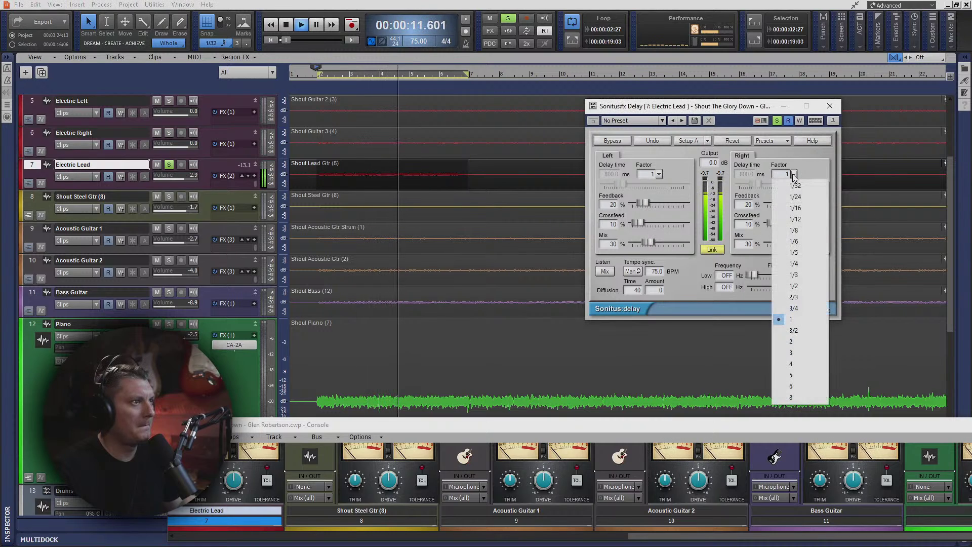
{"action": "left_click", "coordinate": [793, 231]}
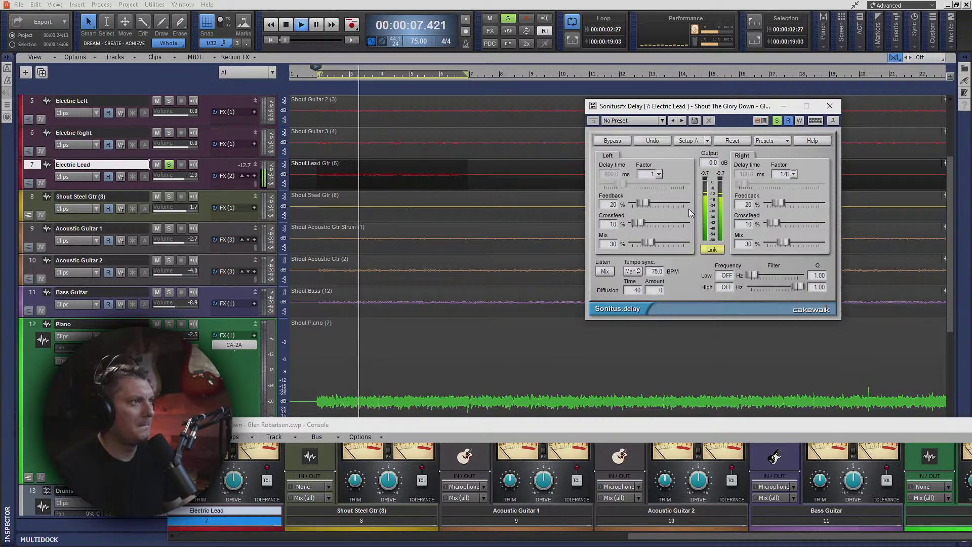
{"action": "left_click", "coordinate": [657, 175]}
{"action": "left_click", "coordinate": [662, 263]}
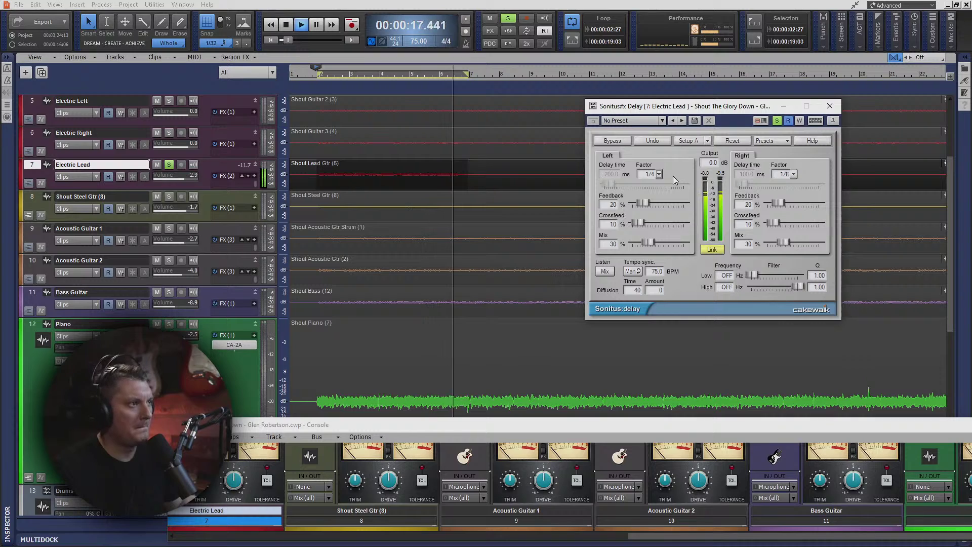
{"action": "left_click_drag", "start_coordinate": [753, 275], "coordinate": [791, 286]}
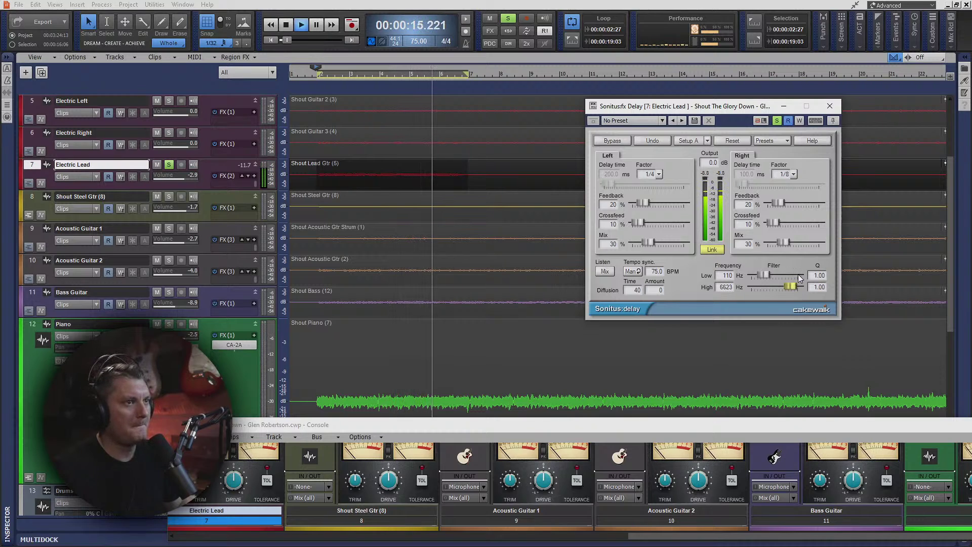
Step: Compare the Electric Lead's delay-only signal with its full mix during playback using the delay's listen mode, and close the delay
{"action": "left_click", "coordinate": [286, 26]}
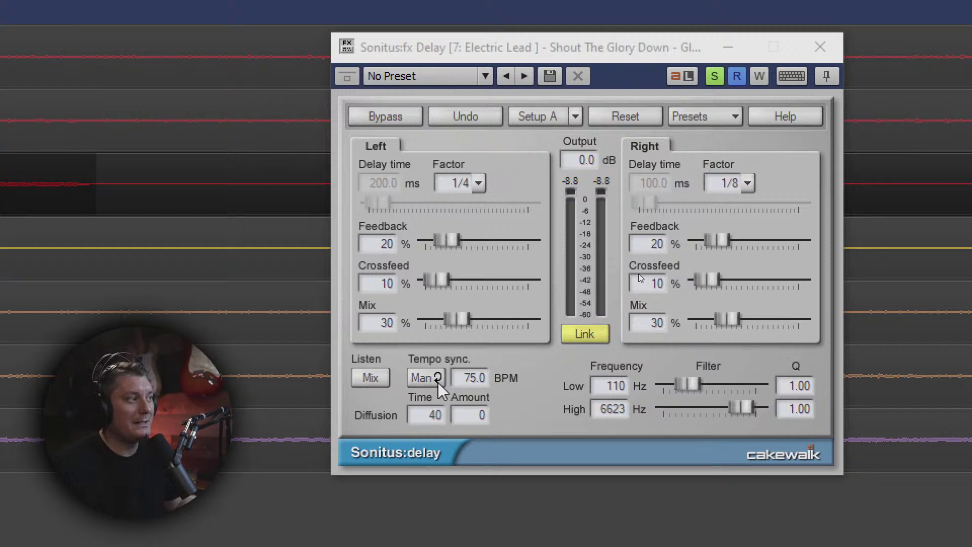
{"action": "left_click", "coordinate": [375, 377]}
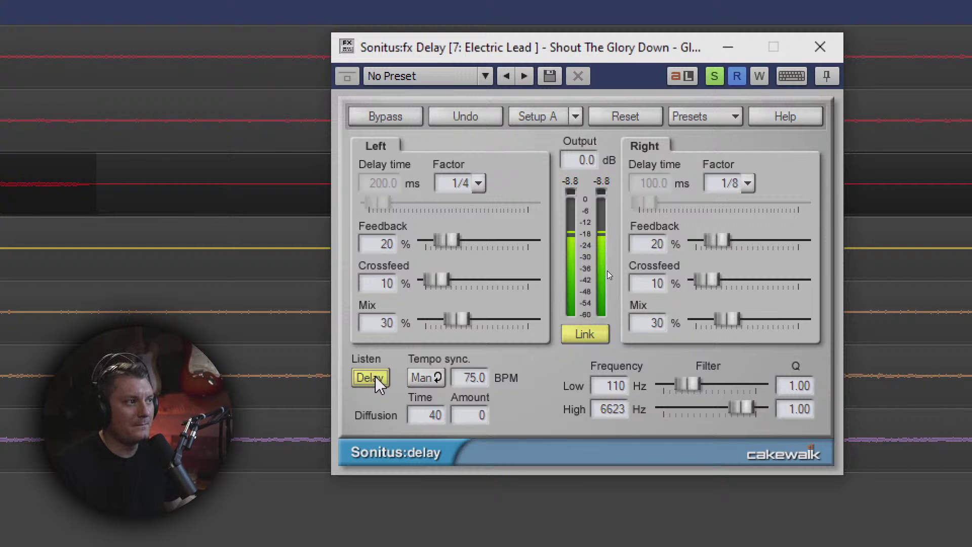
{"action": "left_click", "coordinate": [375, 377]}
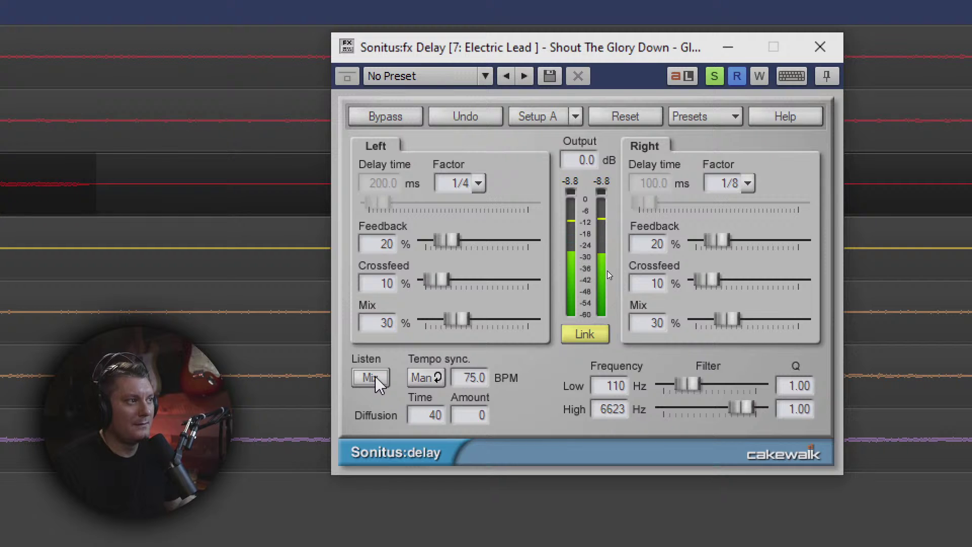
{"action": "left_click", "coordinate": [368, 379]}
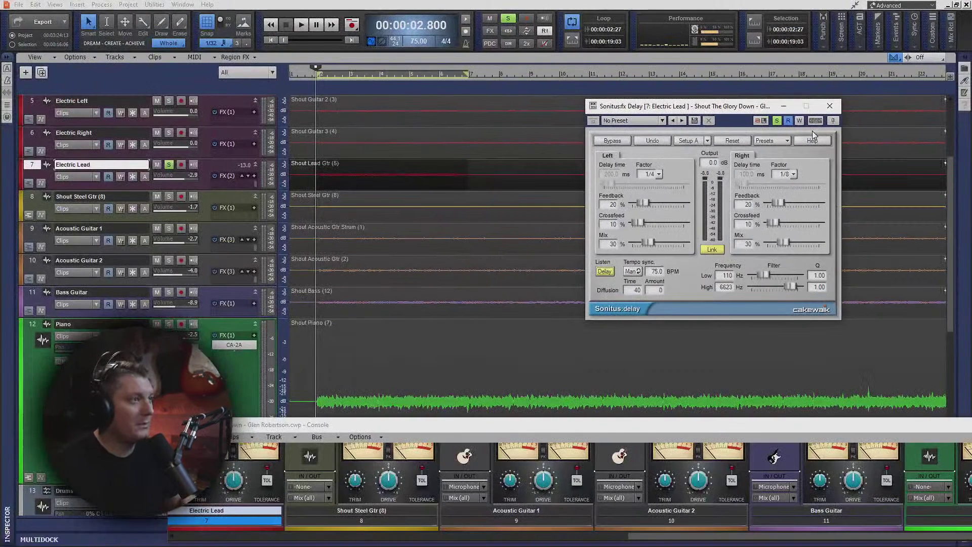
{"action": "left_click", "coordinate": [829, 106]}
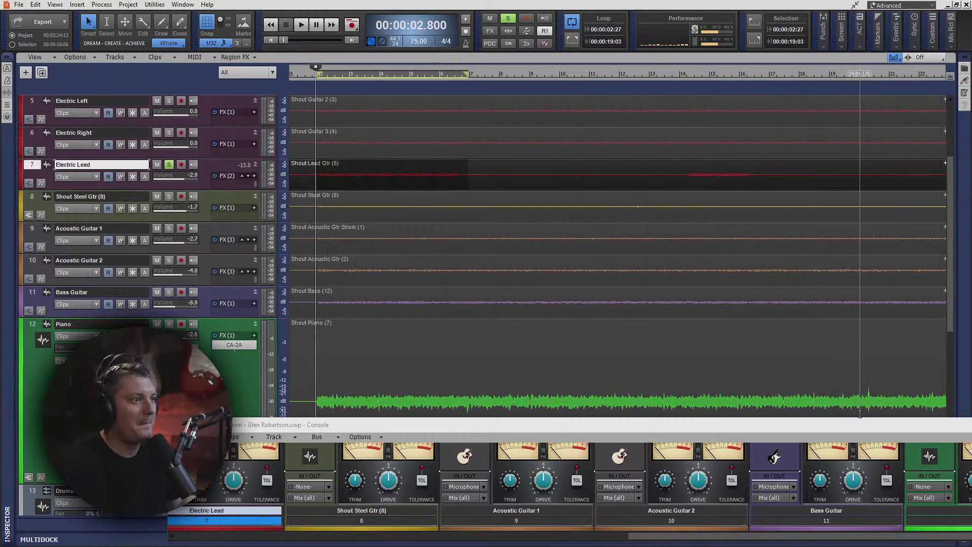
Step: Bring the console back to full view and solo the other electric, steel and acoustic guitars, the bass and the piano alongside Electric Lead
{"action": "left_click_drag", "start_coordinate": [864, 429], "coordinate": [708, 3]}
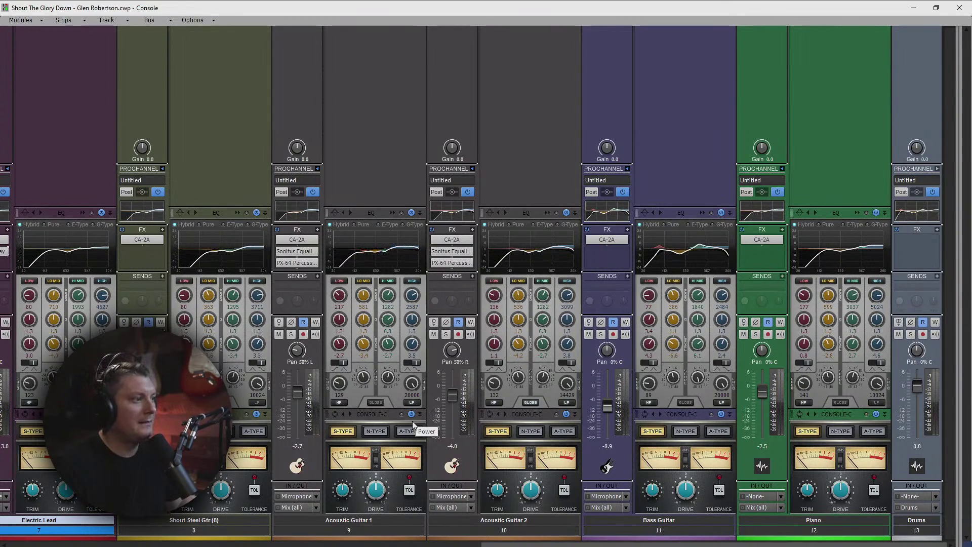
{"action": "left_click_drag", "start_coordinate": [542, 544], "coordinate": [281, 545]}
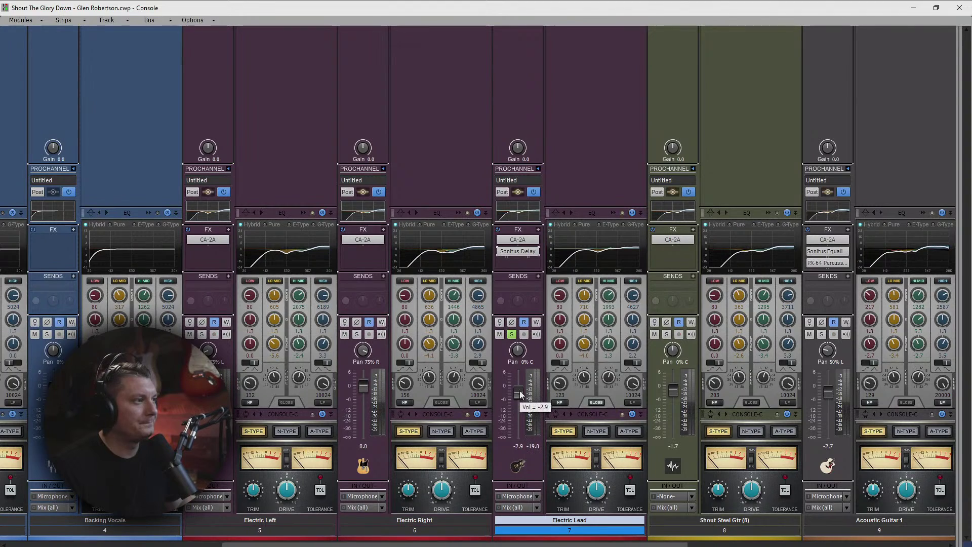
{"action": "left_click", "coordinate": [201, 334]}
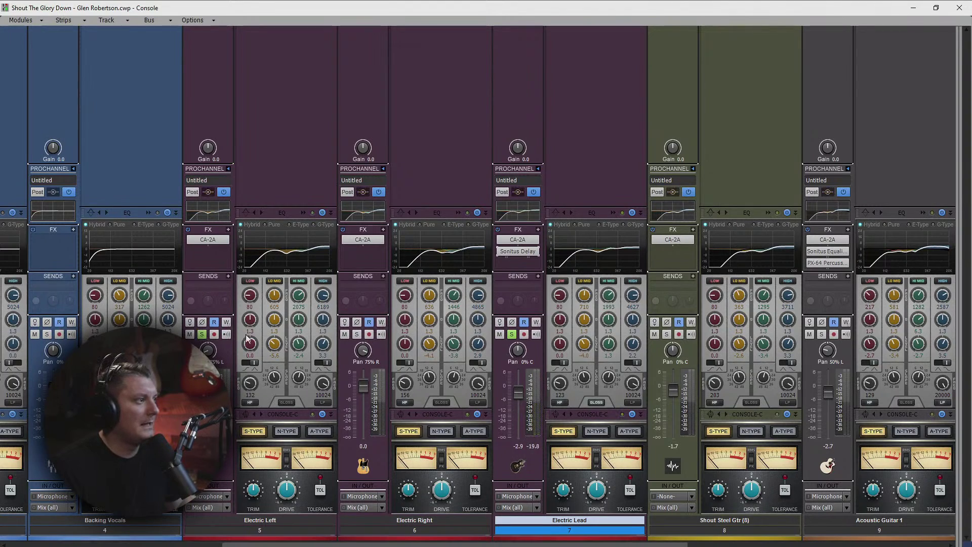
{"action": "left_click", "coordinate": [357, 334]}
{"action": "left_click", "coordinate": [666, 334]}
{"action": "left_click", "coordinate": [821, 334]}
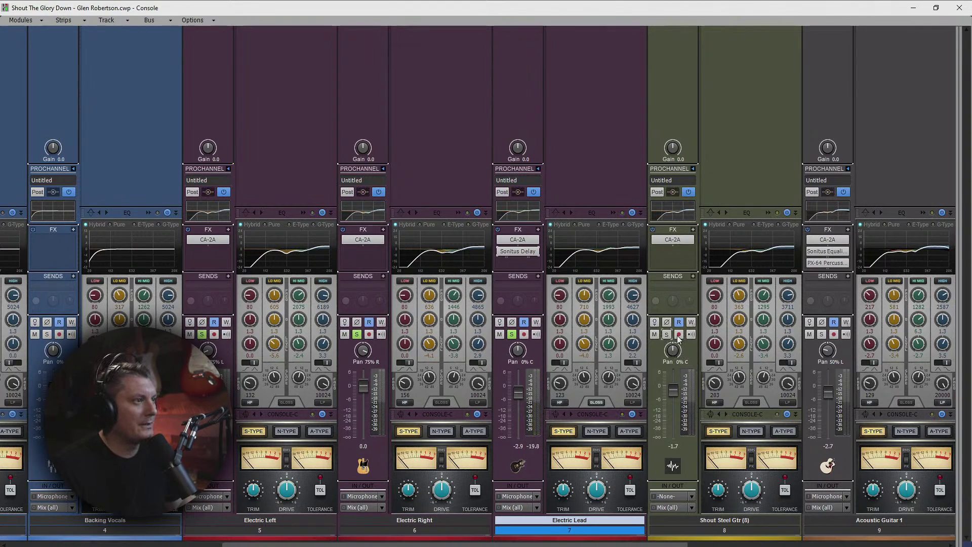
{"action": "scroll", "coordinate": [951, 337], "scroll_direction": "right", "scroll_amount": 4}
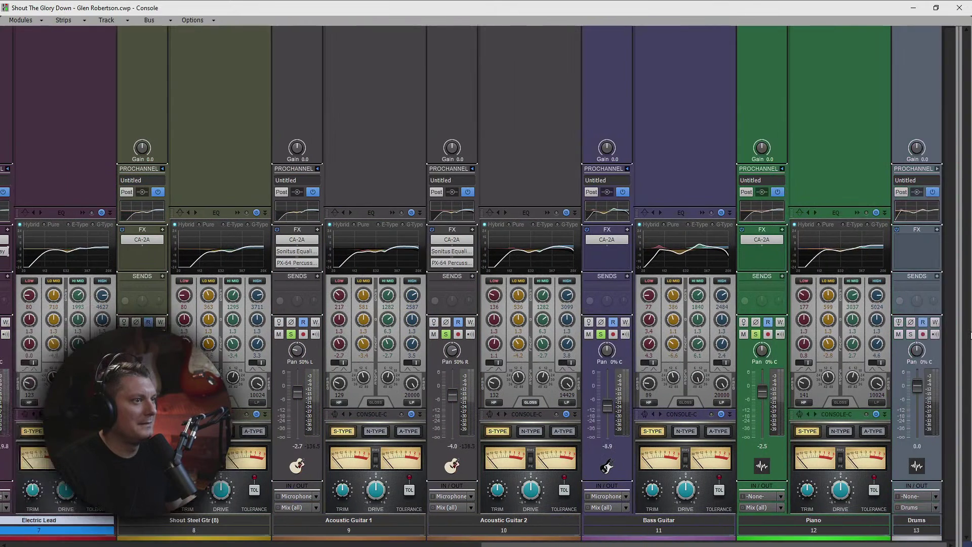
{"action": "left_click_drag", "start_coordinate": [572, 545], "coordinate": [397, 545]}
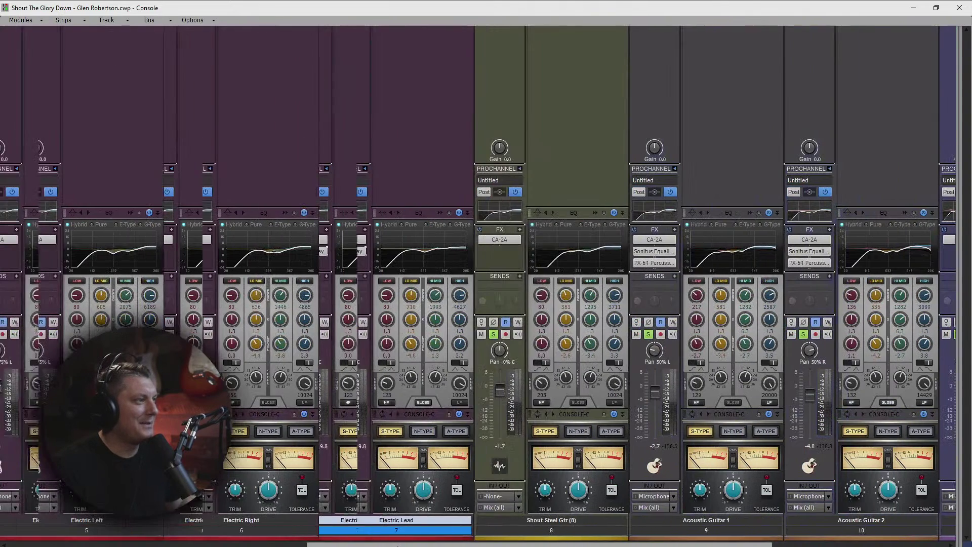
Step: Play the soloed tracks and raise the Electric Lead's volume to 1.6 dB
{"action": "key", "text": "space"}
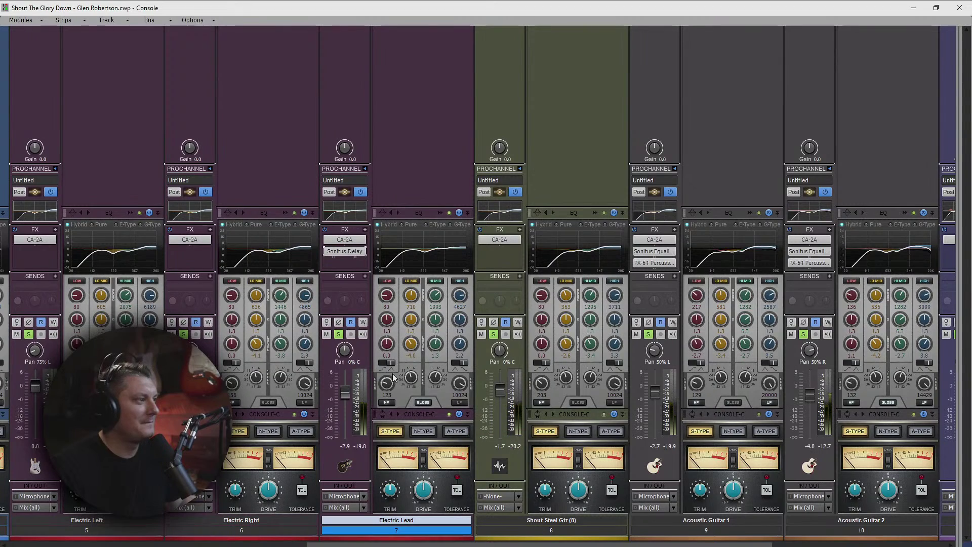
{"action": "left_click_drag", "start_coordinate": [345, 393], "coordinate": [345, 385]}
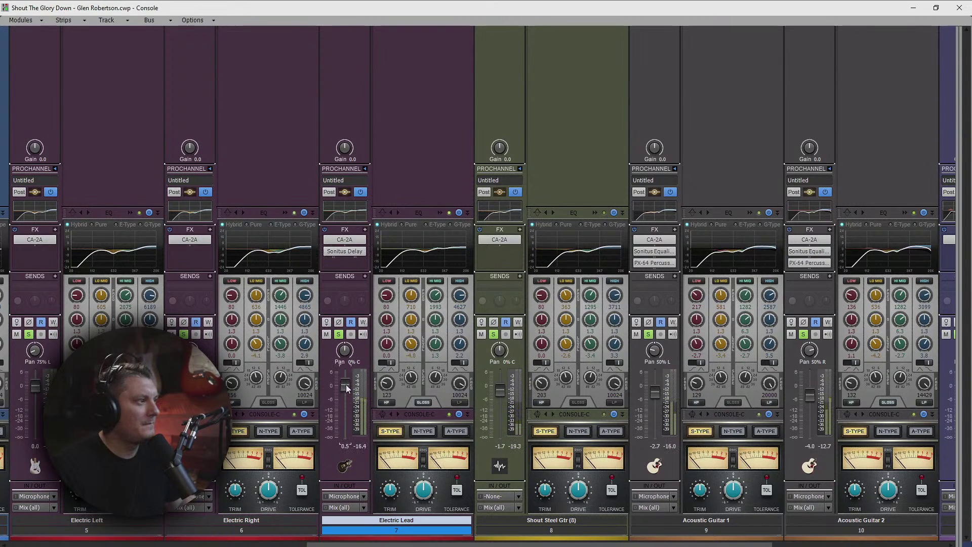
{"action": "left_click_drag", "start_coordinate": [345, 385], "coordinate": [344, 382]}
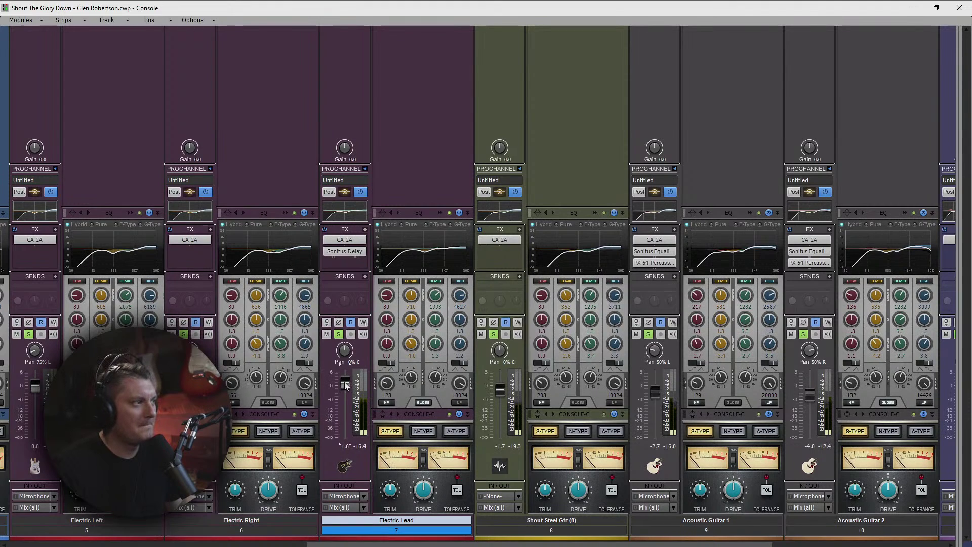
Step: Try a left factor of 1/8 in the Electric Lead's delay, restore it to 1/4, and set the listen mode back to Mix
{"action": "double_click", "coordinate": [344, 251]}
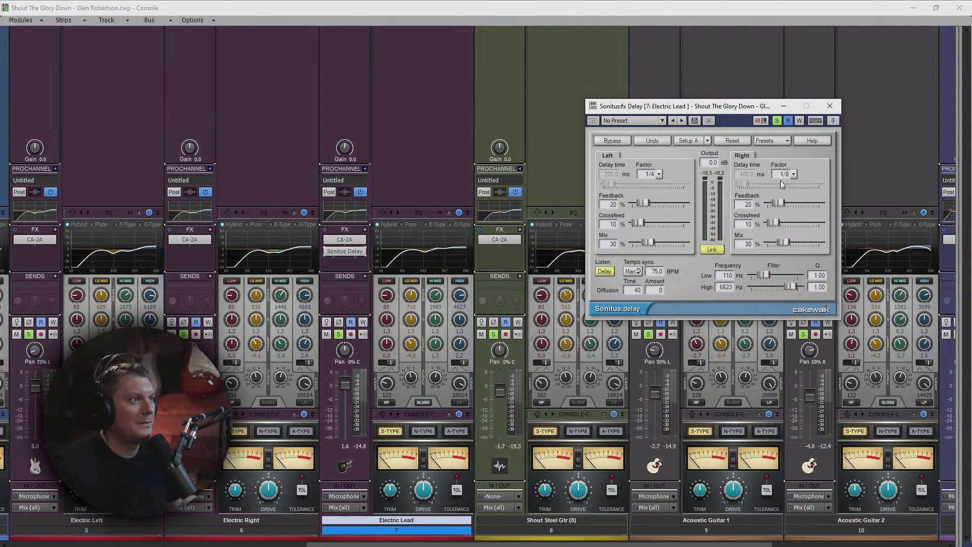
{"action": "left_click", "coordinate": [659, 174]}
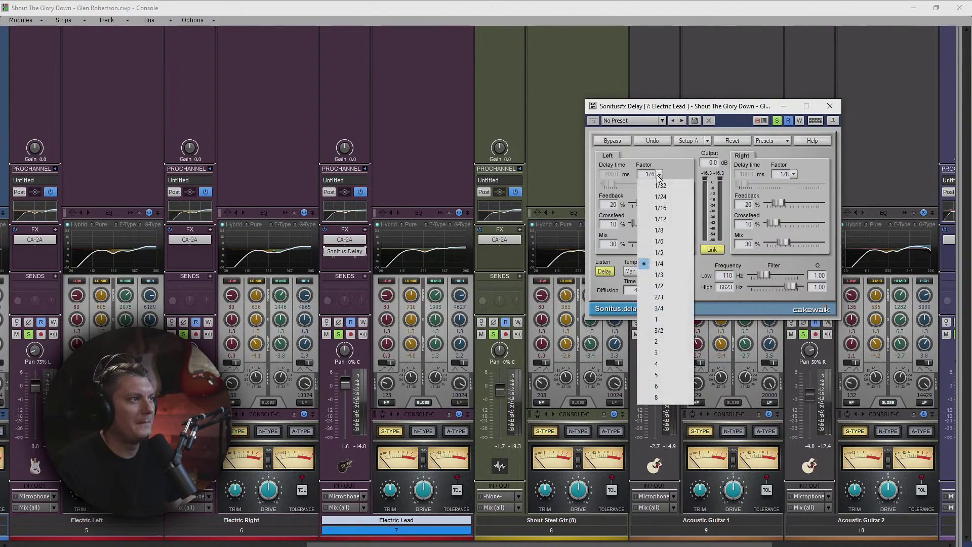
{"action": "left_click", "coordinate": [659, 230]}
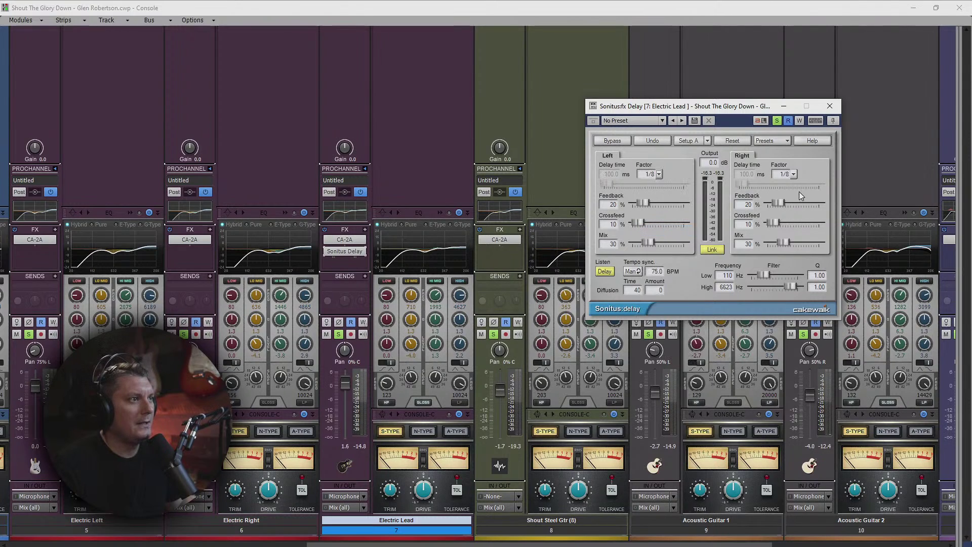
{"action": "key", "text": "space"}
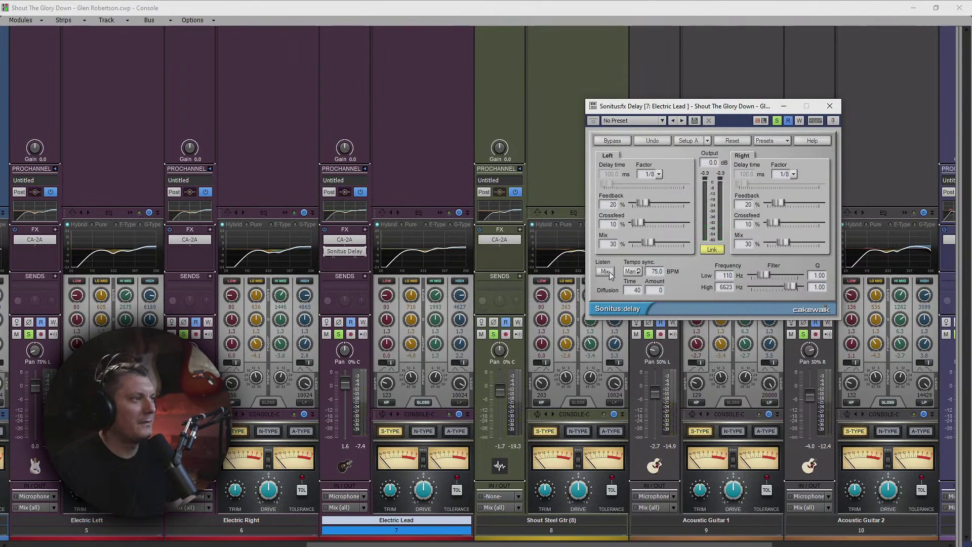
{"action": "left_click", "coordinate": [658, 174]}
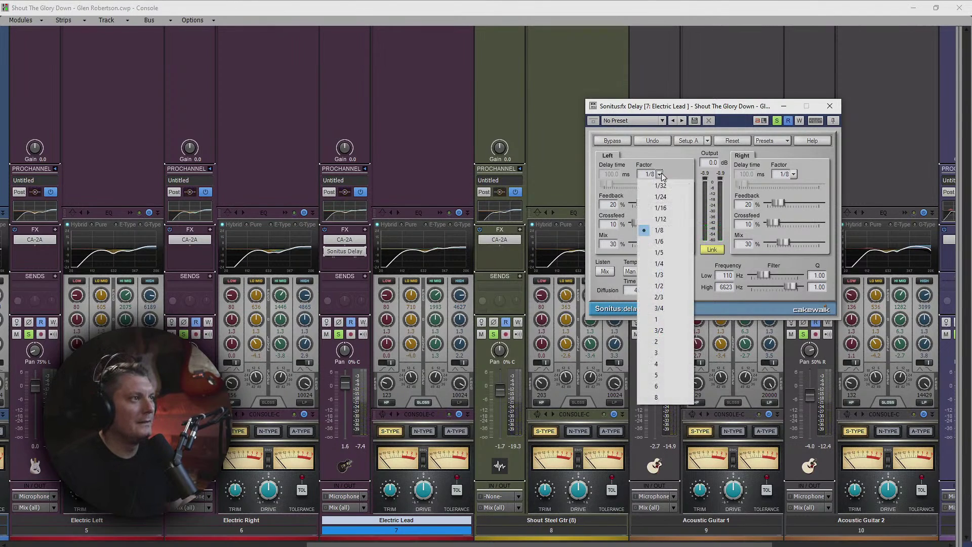
{"action": "left_click", "coordinate": [660, 263]}
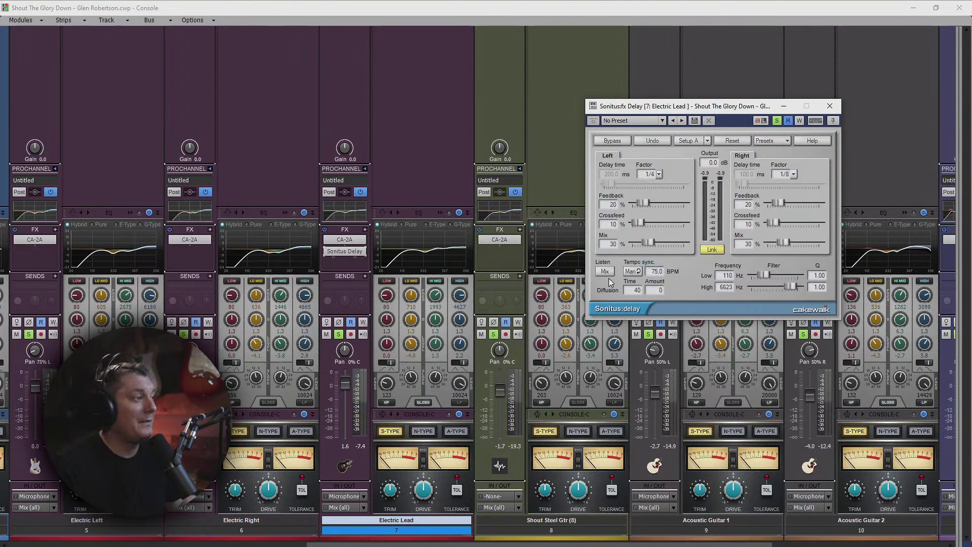
Step: Play the soloed tracks and lower the Electric Lead's volume to -1.4 dB
{"action": "key", "text": "space"}
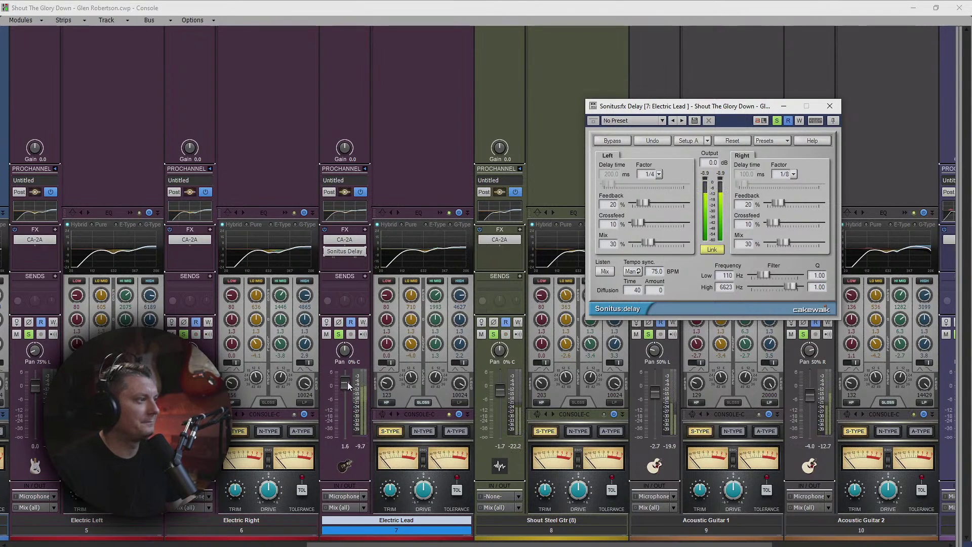
{"action": "double_click", "coordinate": [346, 383]}
{"action": "left_click_drag", "start_coordinate": [345, 386], "coordinate": [345, 393]}
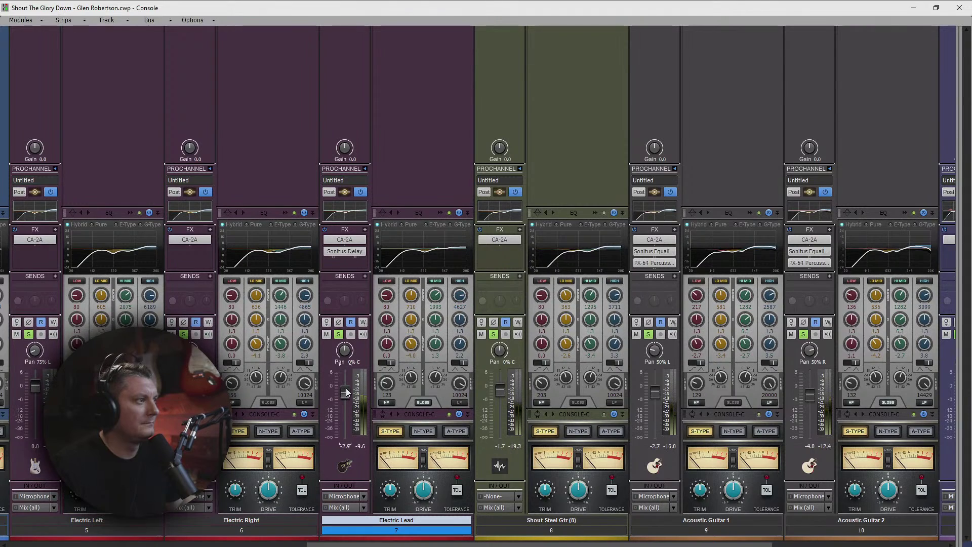
{"action": "left_click_drag", "start_coordinate": [345, 387], "coordinate": [346, 385]}
Step: Try a left factor of 1 in the Electric Lead's delay during playback and return it to 1/4
{"action": "double_click", "coordinate": [346, 253]}
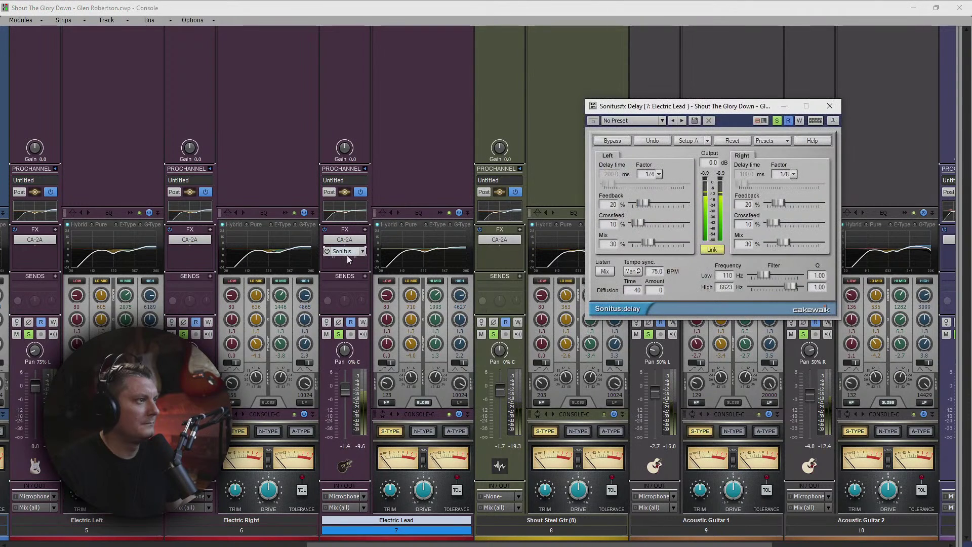
{"action": "left_click", "coordinate": [658, 174]}
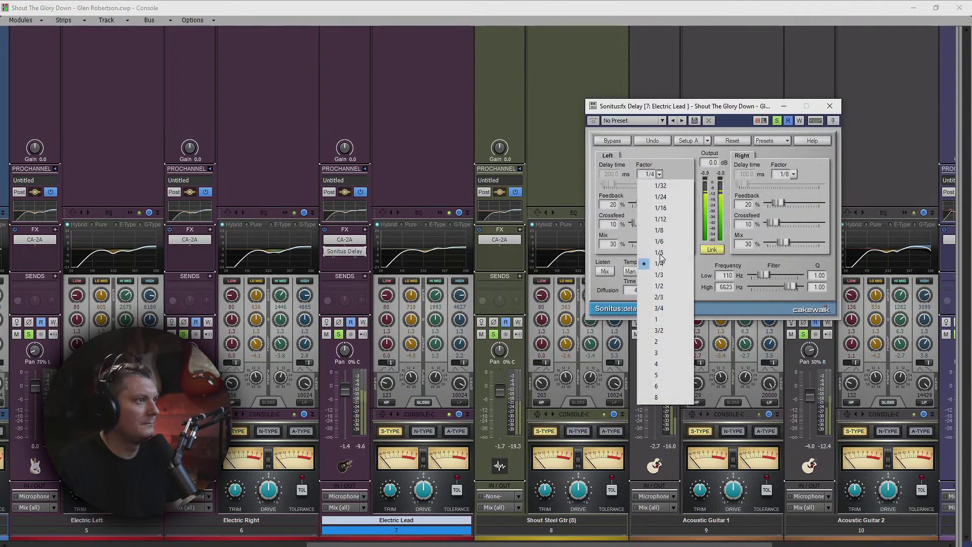
{"action": "left_click", "coordinate": [662, 321]}
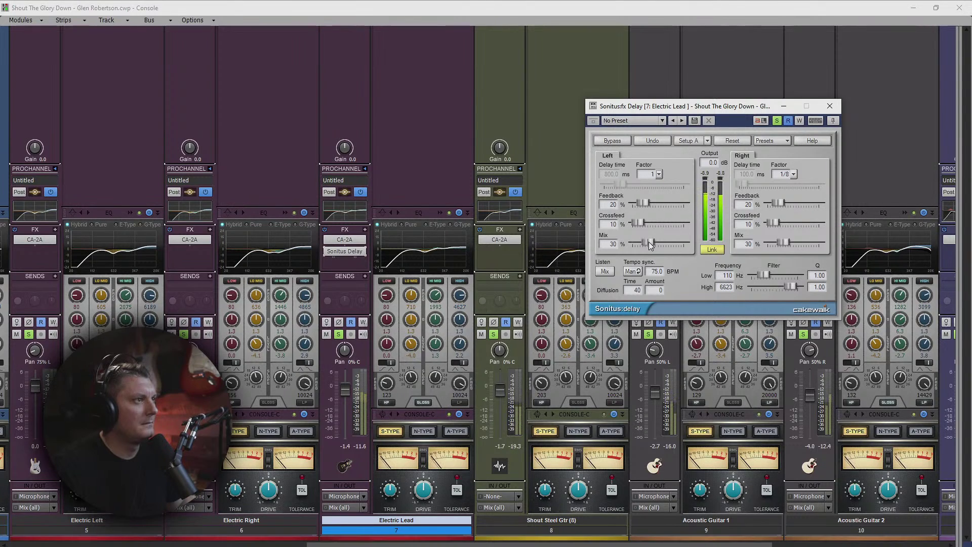
{"action": "left_click", "coordinate": [659, 175]}
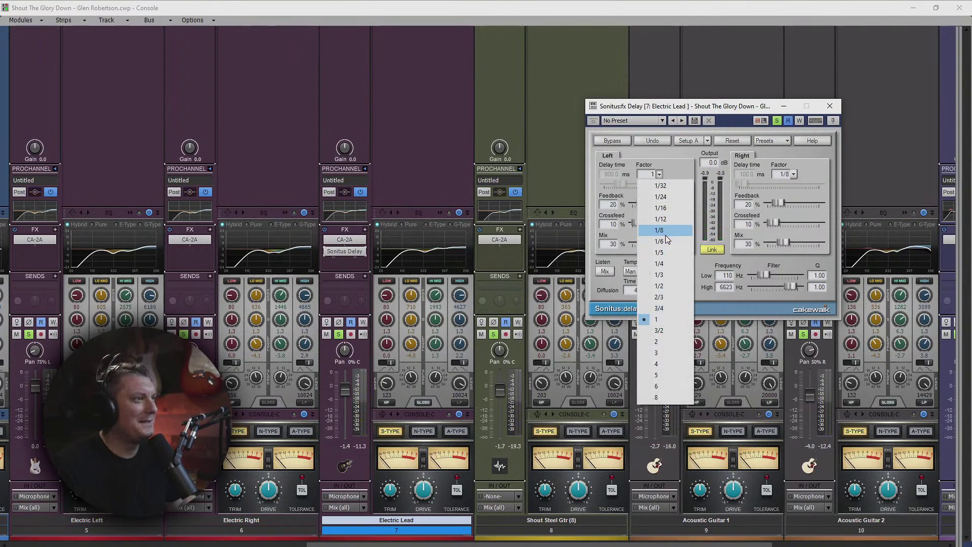
{"action": "left_click", "coordinate": [659, 264]}
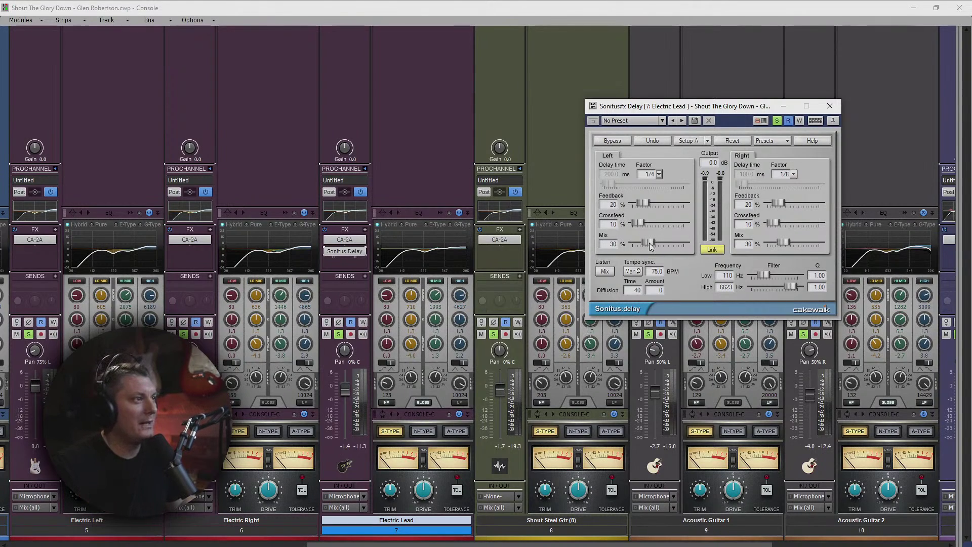
Step: Set the delay's linked mix to 20%, audition it with the soloed tracks, and close the delay
{"action": "left_click_drag", "start_coordinate": [648, 242], "coordinate": [643, 242]}
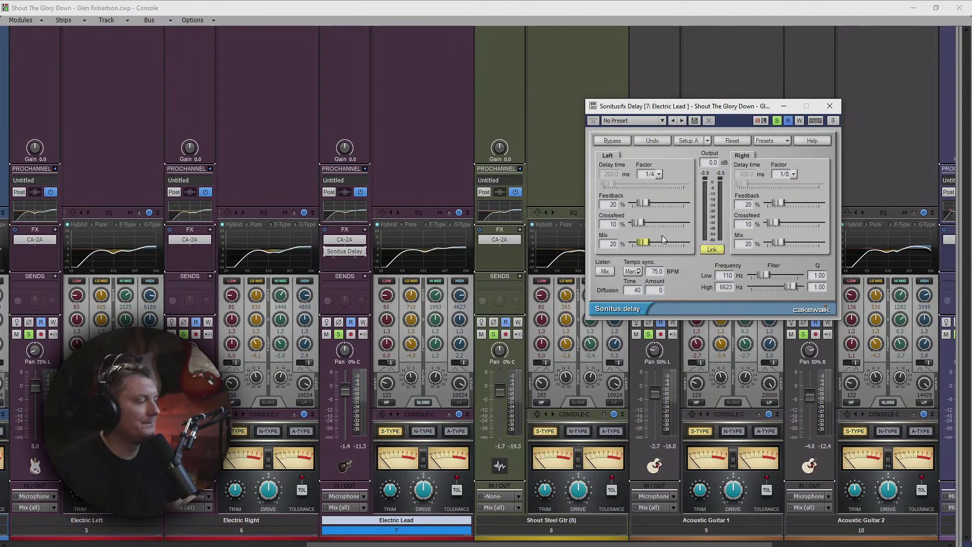
{"action": "key", "text": "space"}
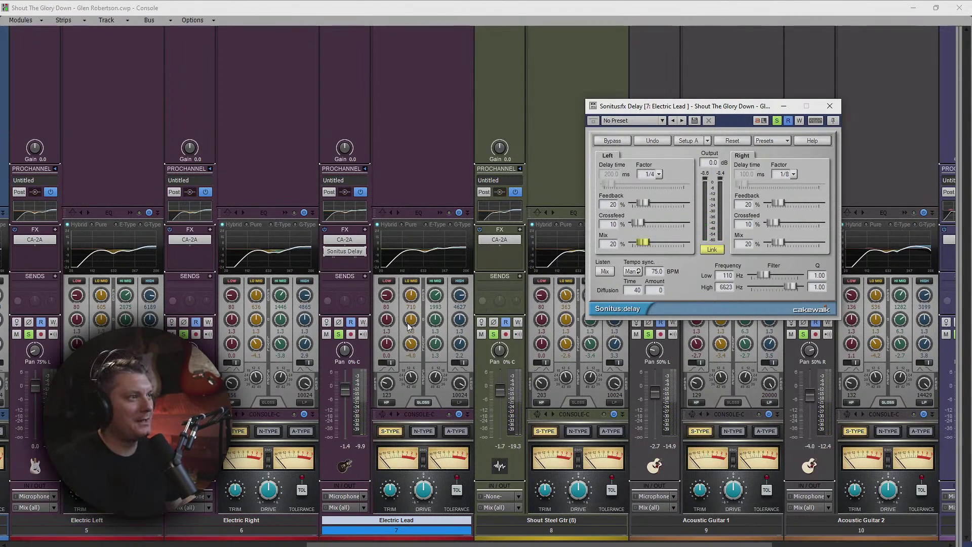
{"action": "left_click", "coordinate": [828, 107]}
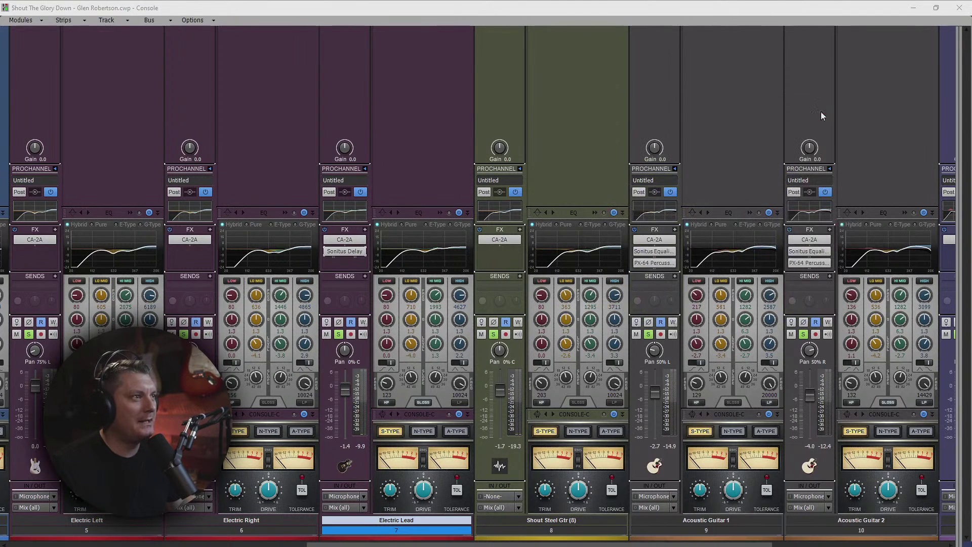
Step: Set the Electric Lead's volume to -1.9 dB while checking it against the other electric guitars during playback
{"action": "left_click_drag", "start_coordinate": [385, 544], "coordinate": [285, 544]}
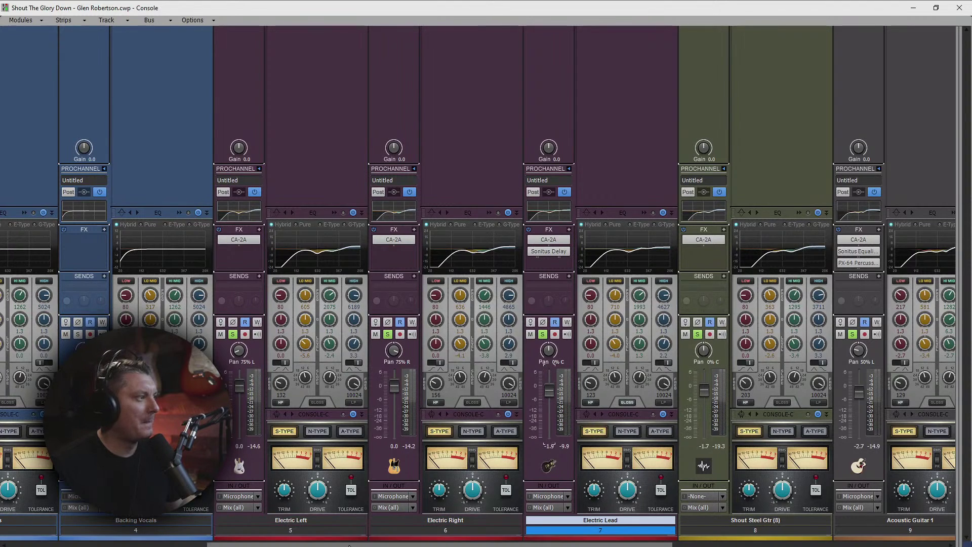
{"action": "left_click_drag", "start_coordinate": [314, 544], "coordinate": [116, 545]}
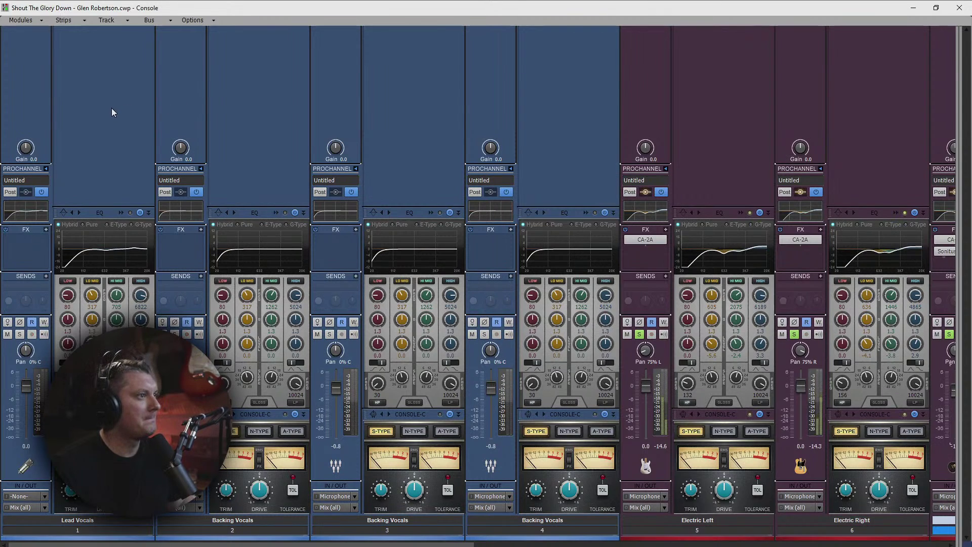
{"action": "left_click_drag", "start_coordinate": [453, 545], "coordinate": [645, 546]}
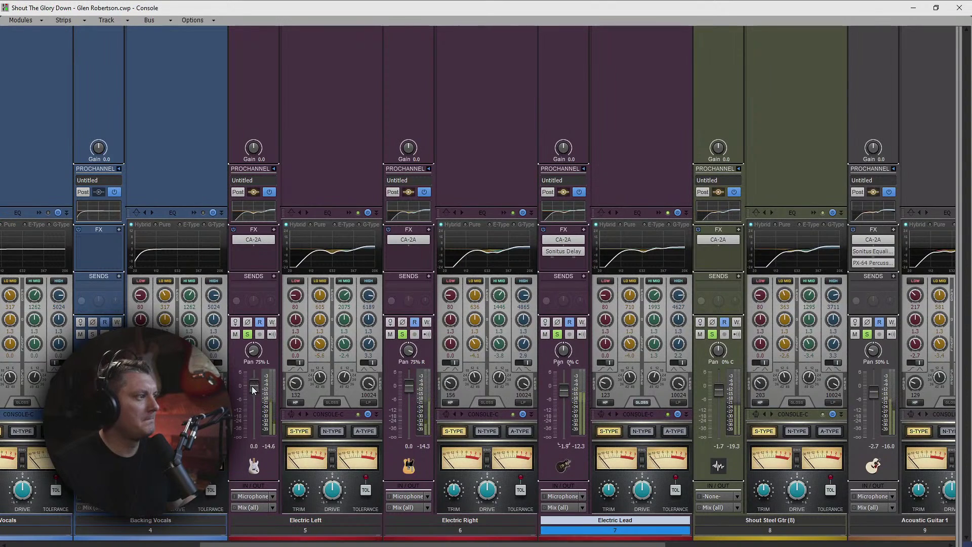
{"action": "mouse_move", "coordinate": [253, 387]}
Step: Close the console, turn off looping and return the playhead to the start of the song
{"action": "left_click", "coordinate": [958, 8]}
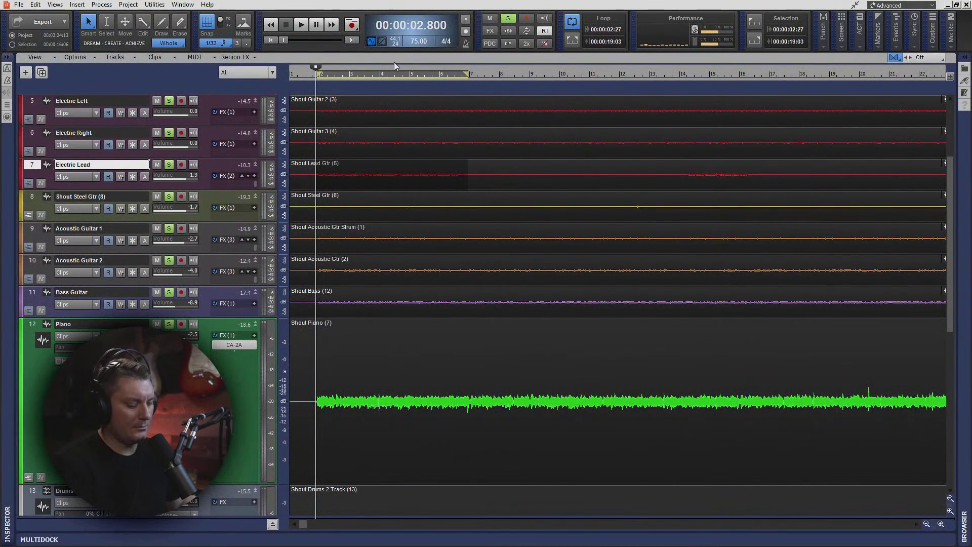
{"action": "key", "text": "l"}
{"action": "left_click", "coordinate": [271, 40]}
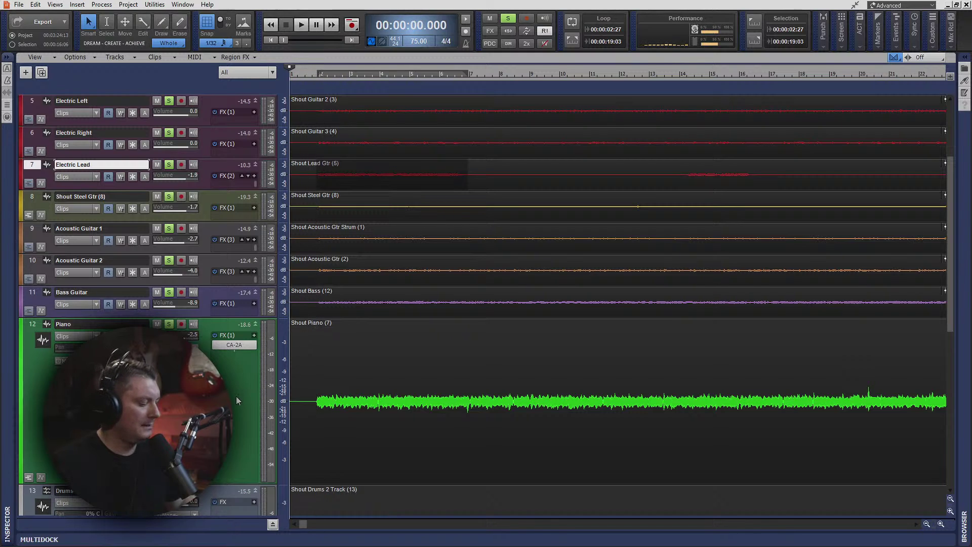
Step: Mute the three Backing Vocals tracks and solo the Lead Vocals track
{"action": "scroll", "coordinate": [158, 312], "scroll_direction": "up", "scroll_amount": 4}
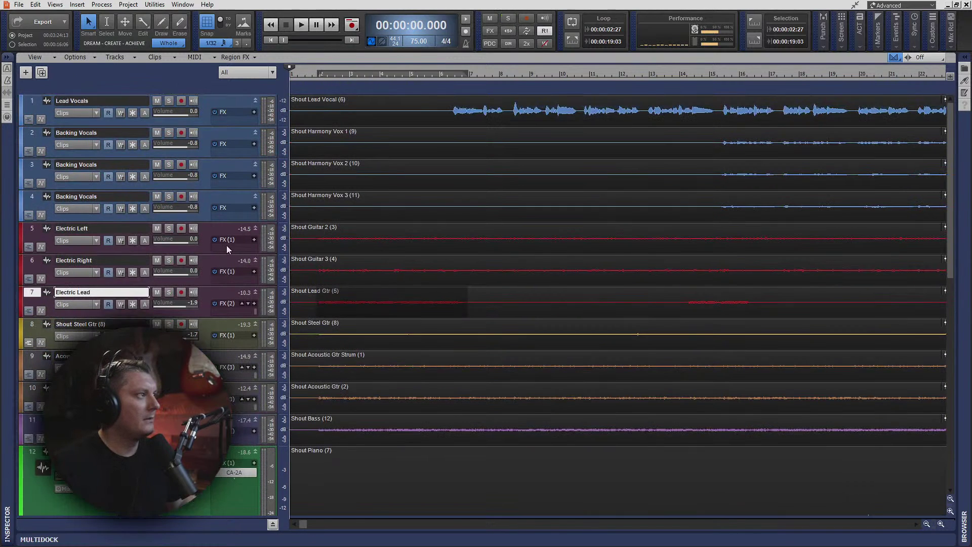
{"action": "left_click", "coordinate": [157, 165]}
{"action": "left_click", "coordinate": [157, 196]}
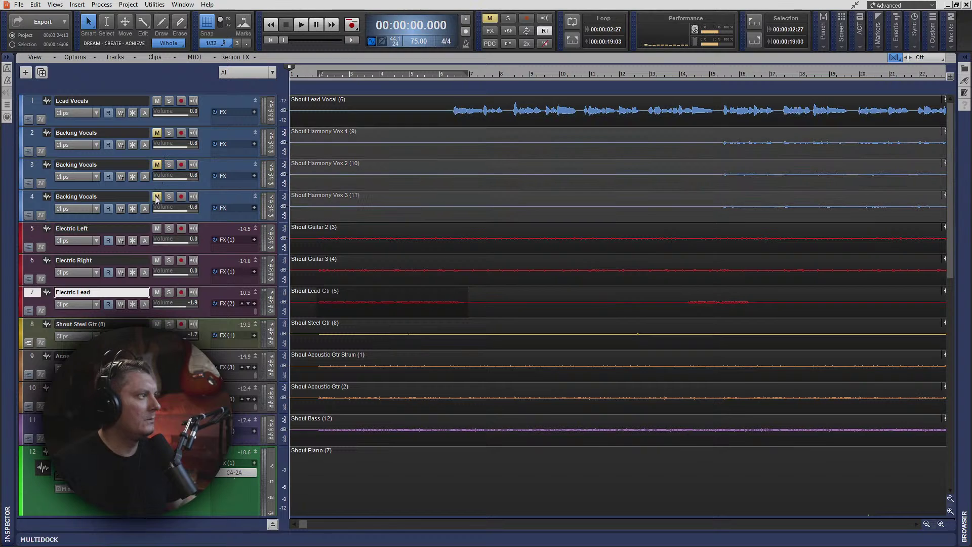
{"action": "left_click", "coordinate": [170, 101]}
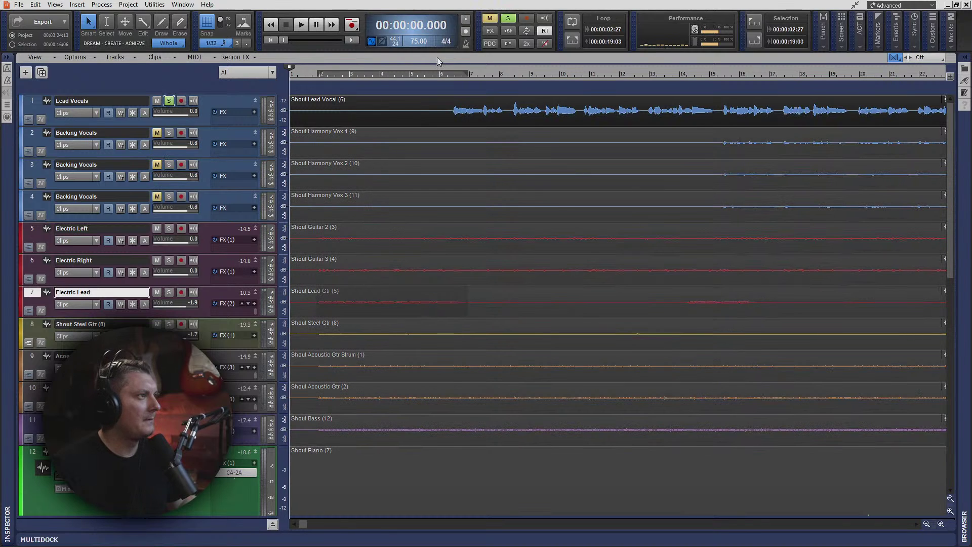
Step: Place the playhead just before the first vocal phrase, enlarge the Lead Vocals track and start playback
{"action": "left_click", "coordinate": [450, 72]}
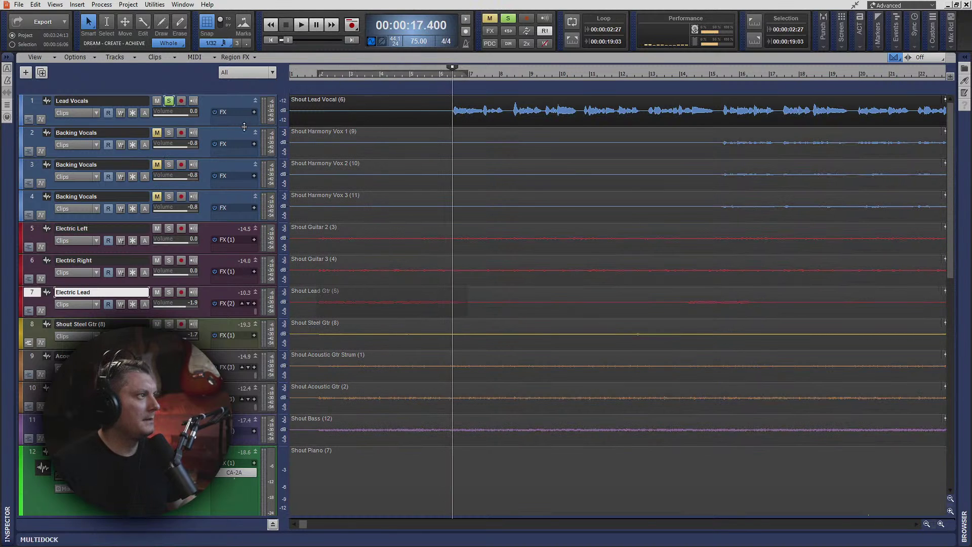
{"action": "left_click_drag", "start_coordinate": [245, 126], "coordinate": [245, 249]}
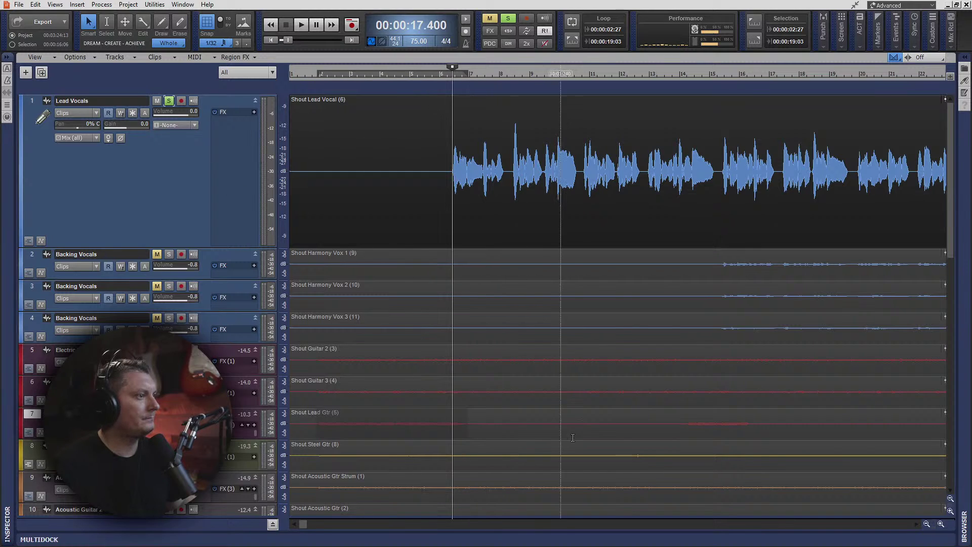
{"action": "key", "text": "space"}
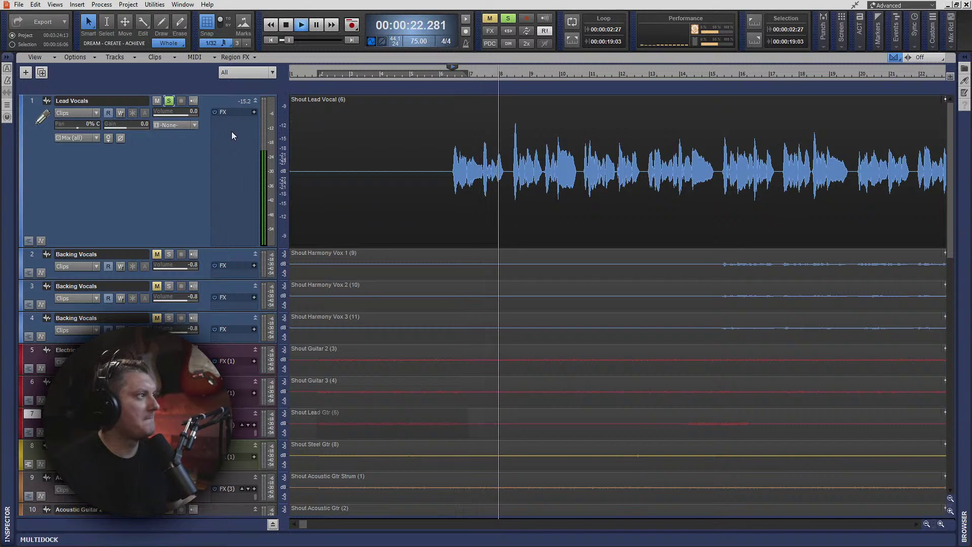
Step: Show the channel inspector and set the Electric Lead's low-mid EQ band to 593 Hz and 0.6 dB, closing the equalizer
{"action": "left_click", "coordinate": [8, 117]}
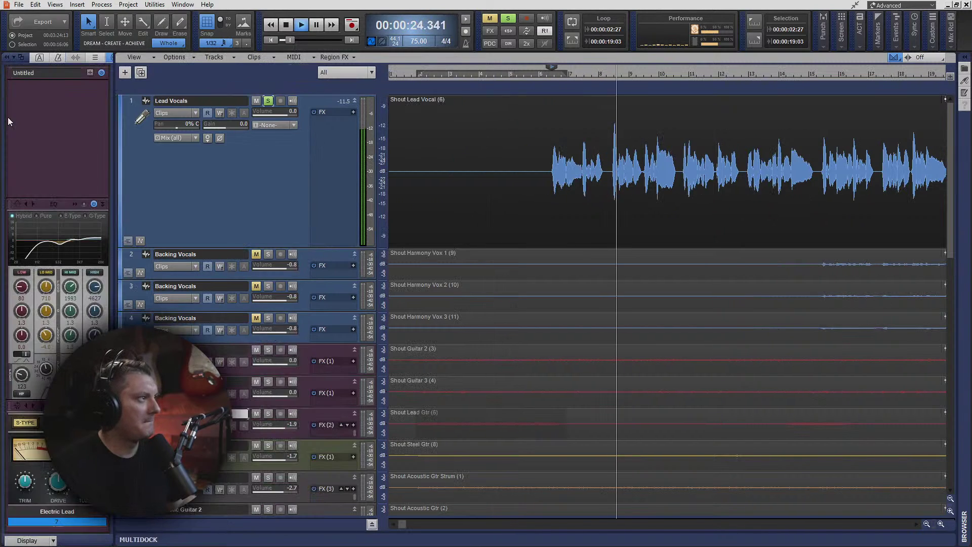
{"action": "left_click", "coordinate": [75, 204]}
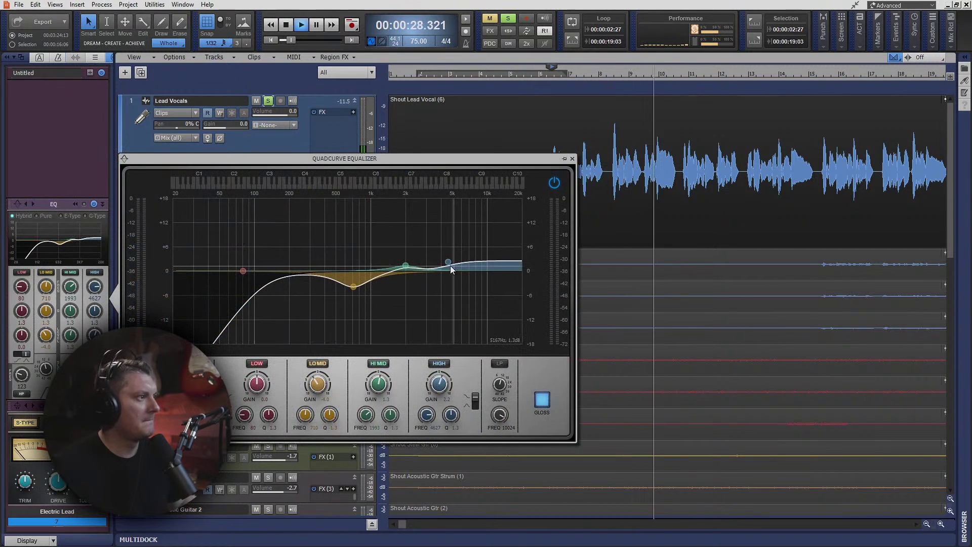
{"action": "mouse_move", "coordinate": [353, 286]}
{"action": "left_mouse_down"}
{"action": "mouse_move", "coordinate": [351, 271]}
{"action": "mouse_move", "coordinate": [330, 271]}
{"action": "mouse_move", "coordinate": [335, 250]}
{"action": "mouse_move", "coordinate": [318, 207]}
{"action": "mouse_move", "coordinate": [328, 209]}
{"action": "mouse_move", "coordinate": [345, 271]}
{"action": "left_mouse_up"}
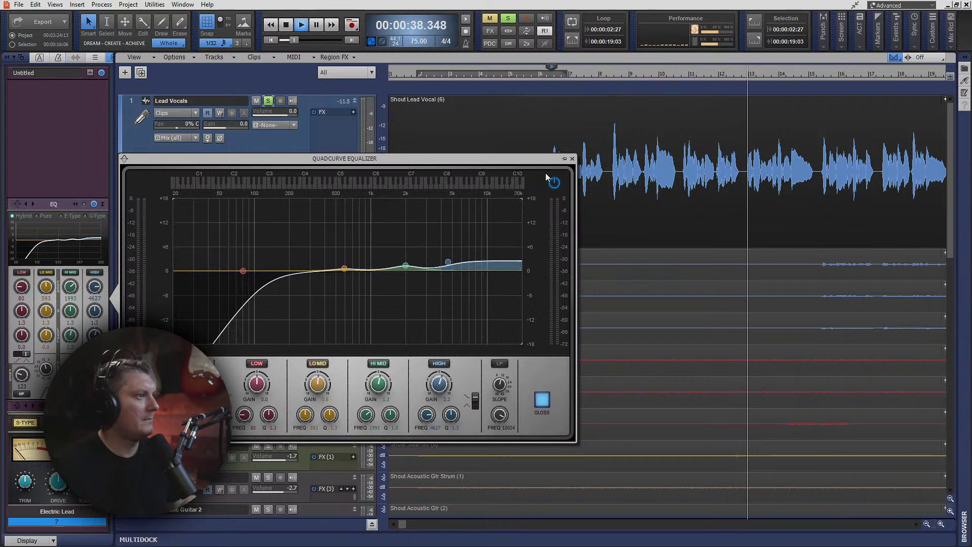
{"action": "left_click", "coordinate": [572, 158]}
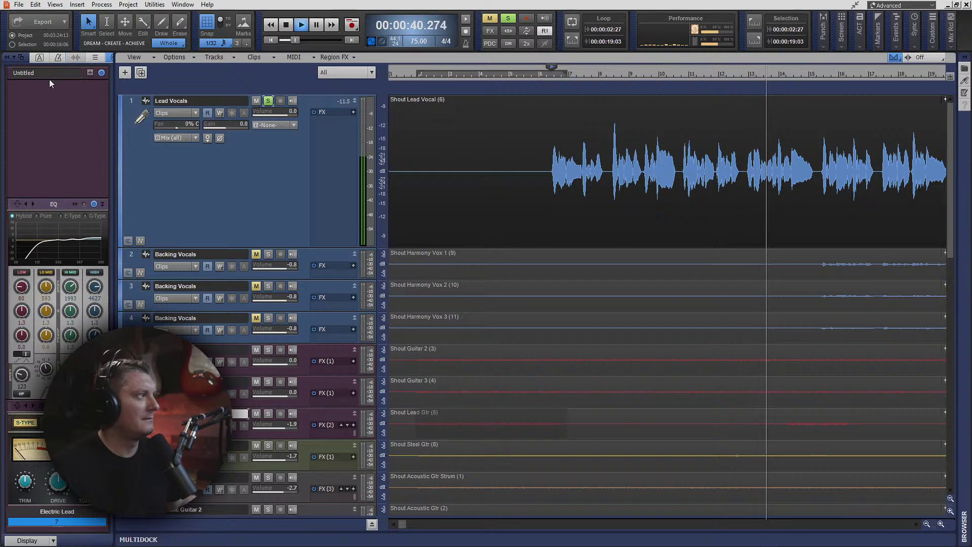
Step: Stop playback, and undo and redo the Sonitus Delay insertion on the Electric Lead
{"action": "key", "text": "space"}
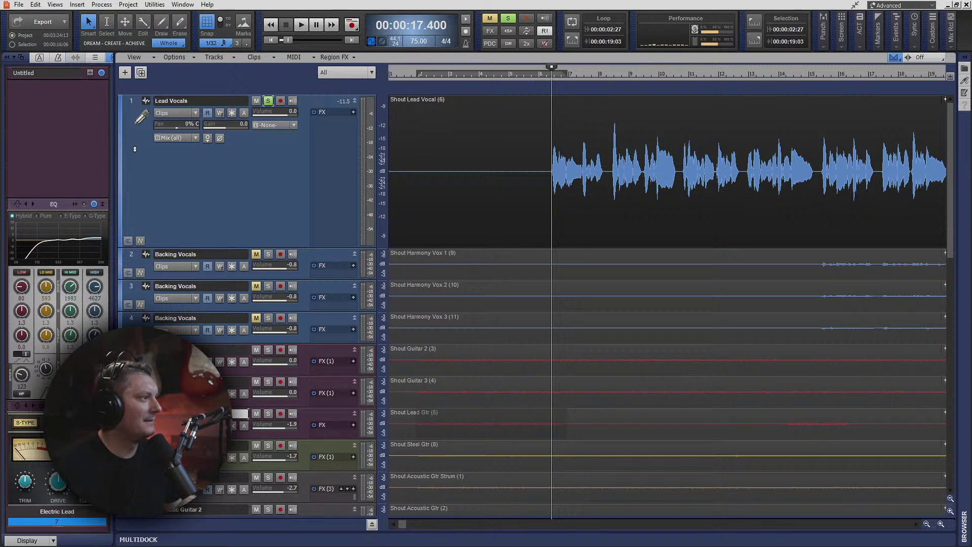
{"action": "left_click", "coordinate": [36, 4]}
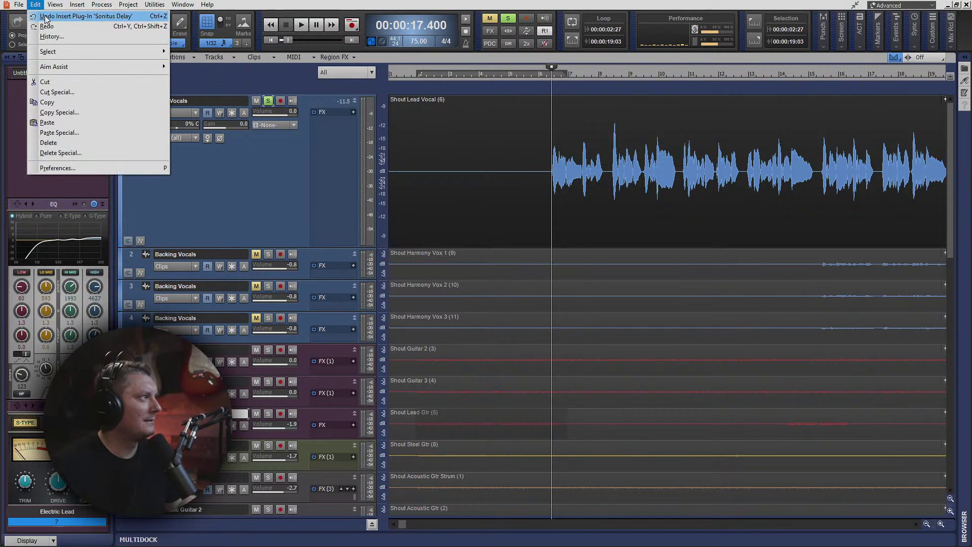
{"action": "left_click", "coordinate": [50, 16]}
{"action": "left_click", "coordinate": [35, 5]}
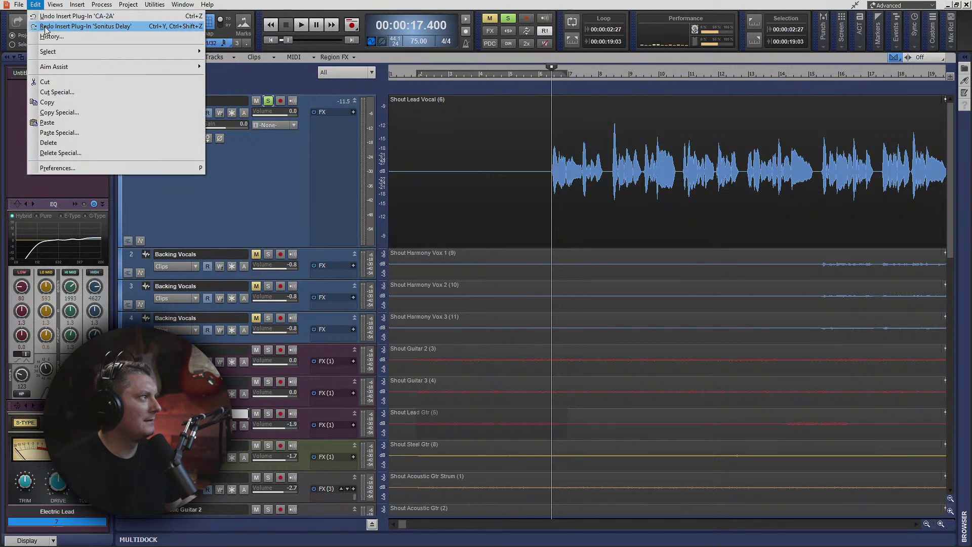
{"action": "left_click", "coordinate": [47, 26]}
{"action": "left_click", "coordinate": [36, 4]}
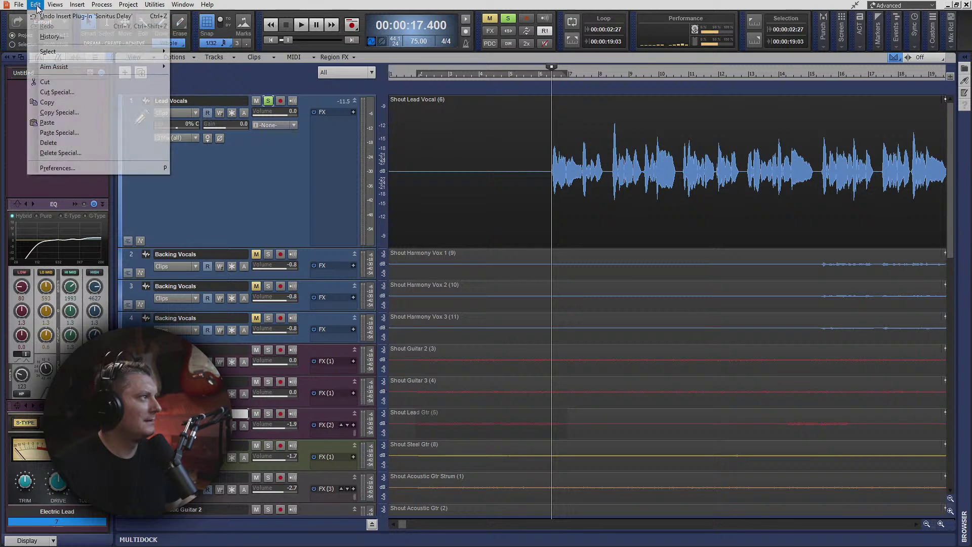
{"action": "left_click", "coordinate": [247, 192]}
Step: Select Lead Vocals, clear its solo and play the song from near the start, briefly soloing the Electric Lead
{"action": "left_click", "coordinate": [245, 193]}
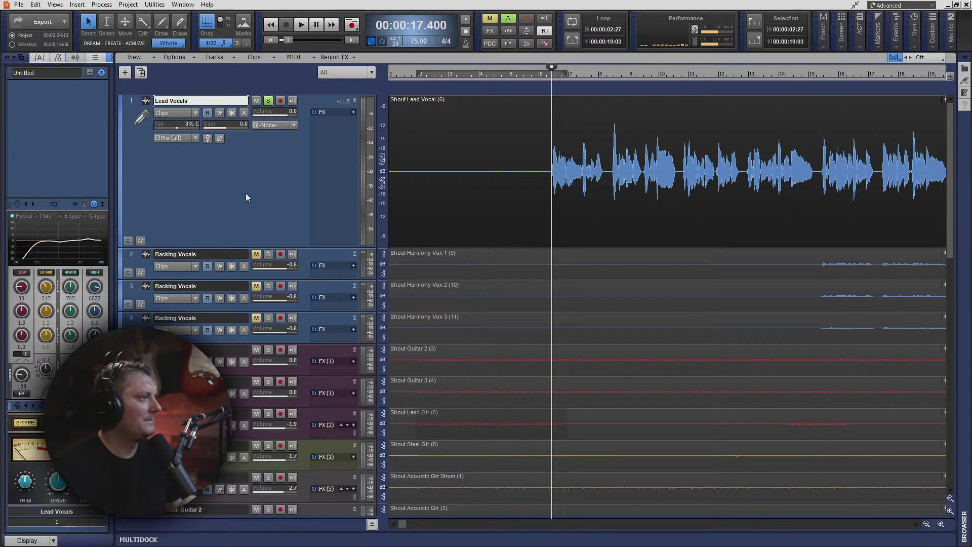
{"action": "left_click", "coordinate": [271, 102]}
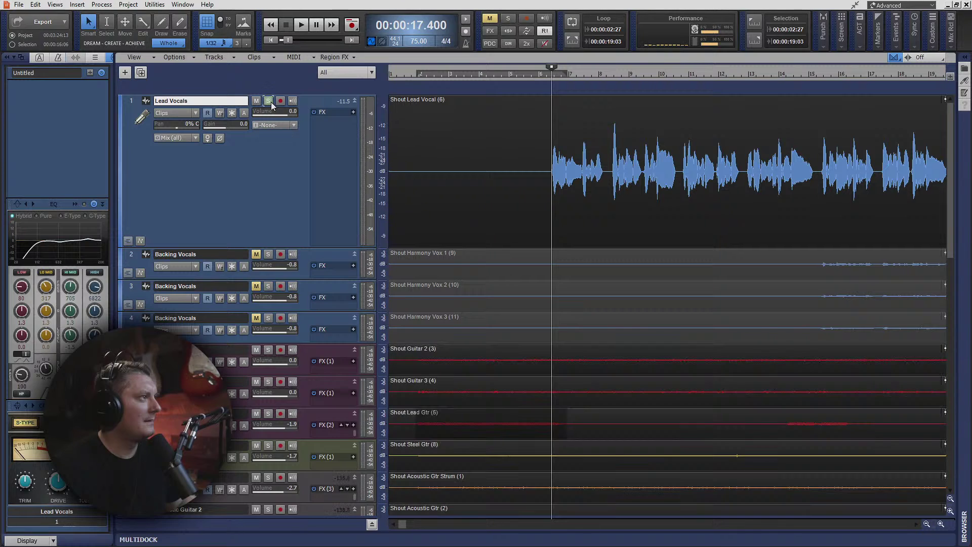
{"action": "key", "text": "space"}
{"action": "left_click", "coordinate": [402, 71]}
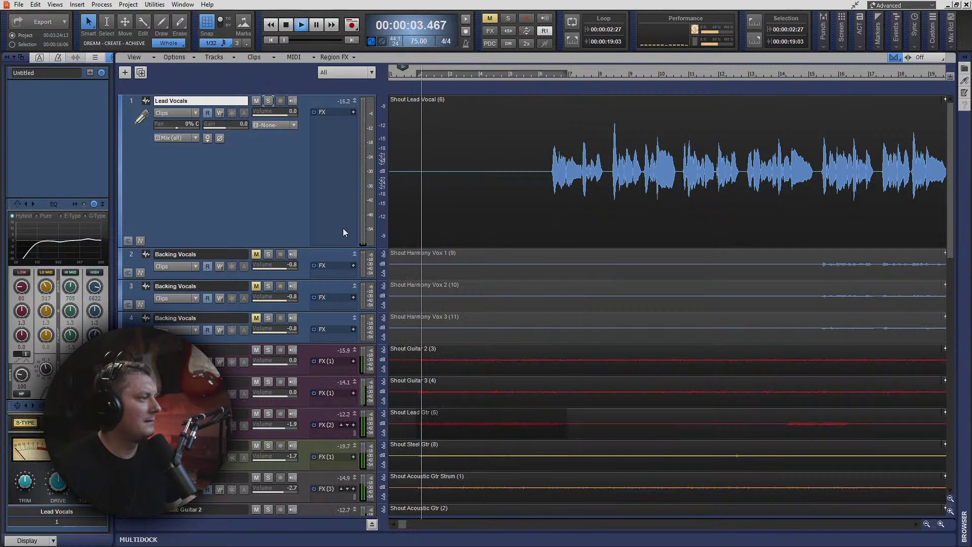
{"action": "left_click", "coordinate": [268, 414]}
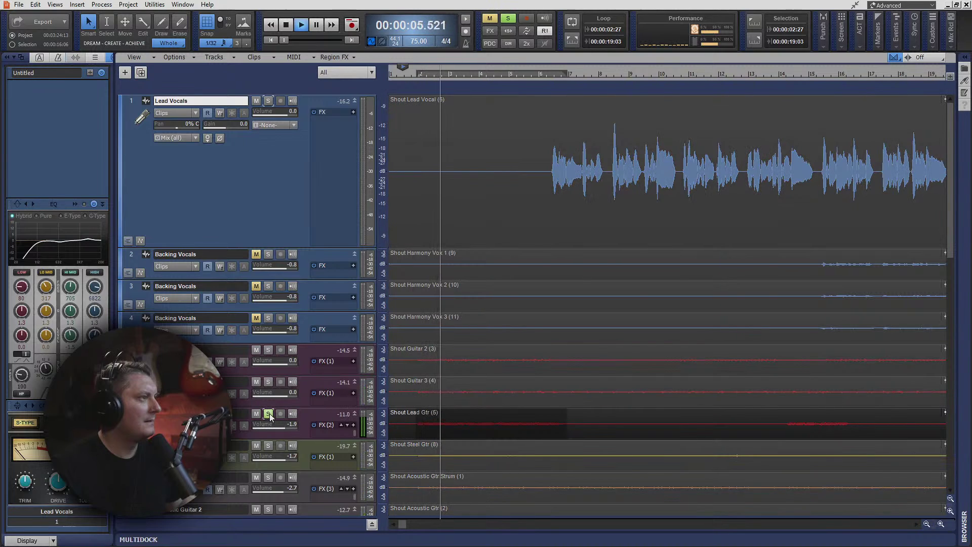
{"action": "left_click", "coordinate": [268, 414]}
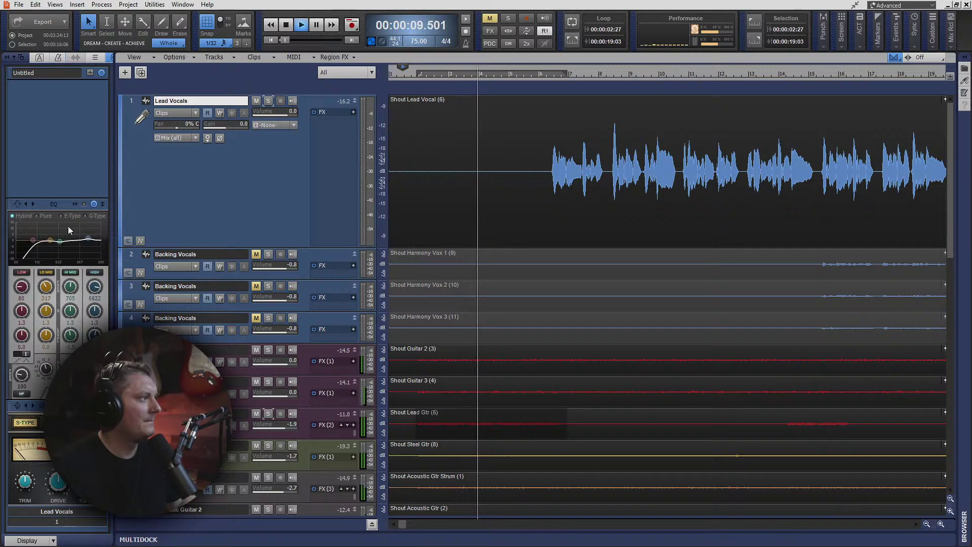
Step: Try a low-mid gain of -4.2 dB and a high-pass of 131 Hz on Lead Vocals during playback, and stop
{"action": "mouse_move", "coordinate": [48, 339]}
{"action": "left_mouse_down"}
{"action": "mouse_move", "coordinate": [48, 352]}
{"action": "mouse_move", "coordinate": [46, 343]}
{"action": "left_mouse_up"}
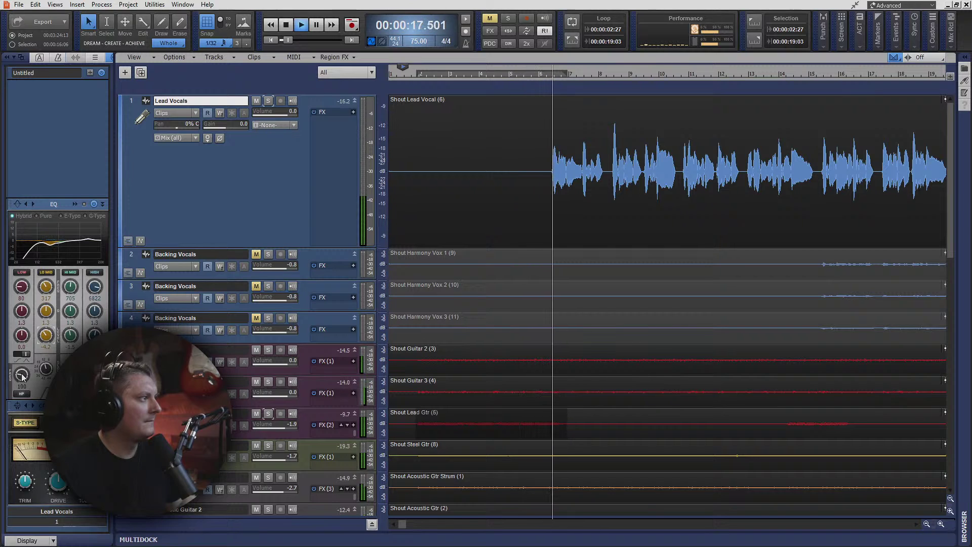
{"action": "left_click_drag", "start_coordinate": [22, 374], "coordinate": [22, 370]}
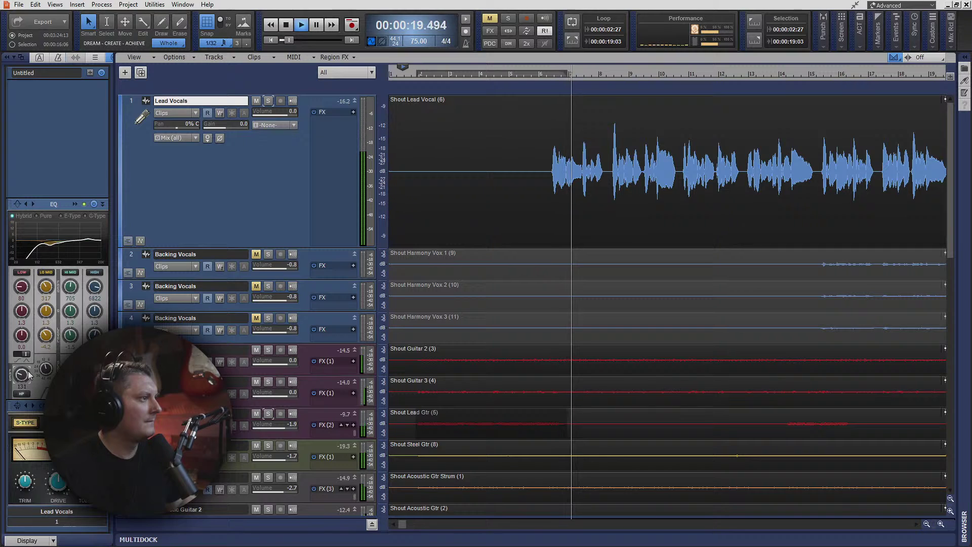
{"action": "key", "text": "space"}
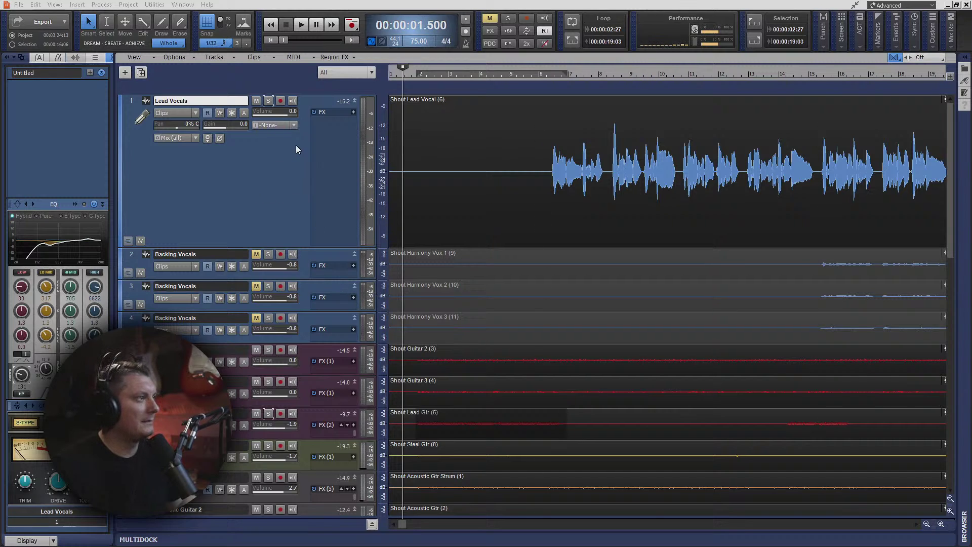
Step: Open the Lead Vocals equalizer during playback, solo the track and continue playing from just before the first vocal phrase
{"action": "left_click", "coordinate": [130, 101]}
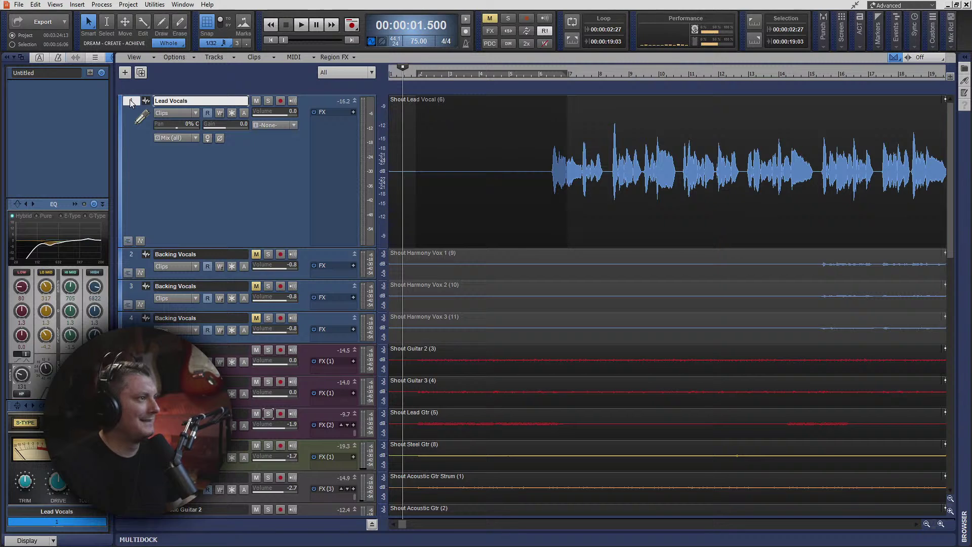
{"action": "key", "text": "space"}
{"action": "left_click", "coordinate": [94, 204]}
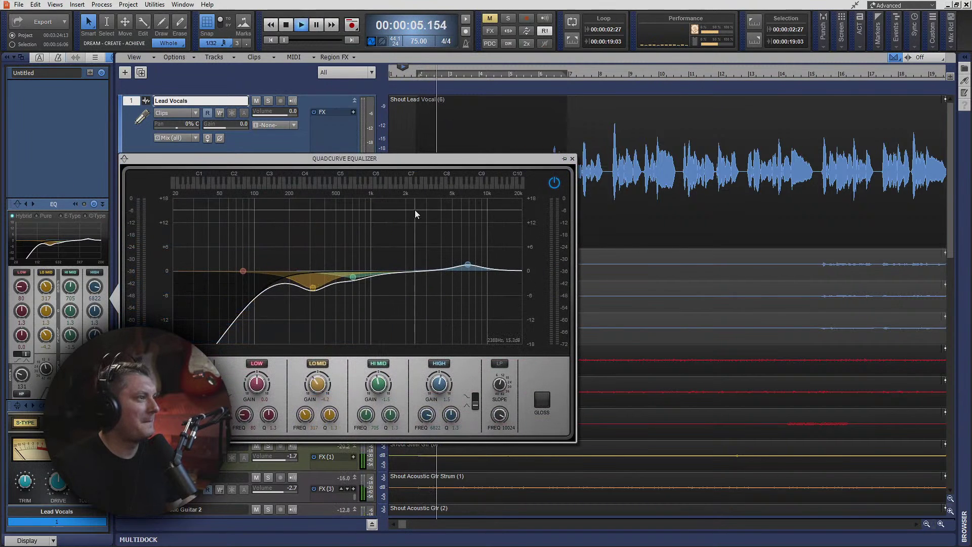
{"action": "left_click", "coordinate": [269, 102]}
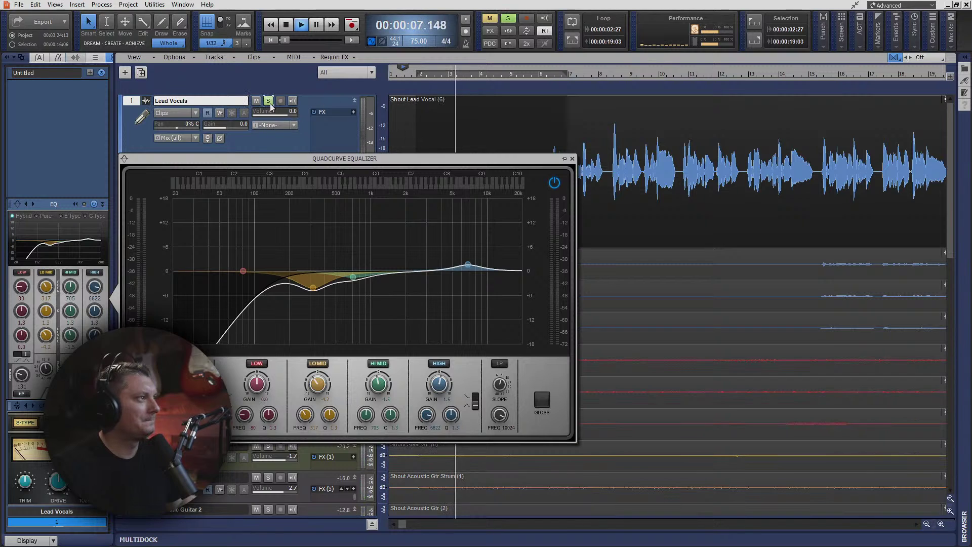
{"action": "left_click", "coordinate": [532, 77]}
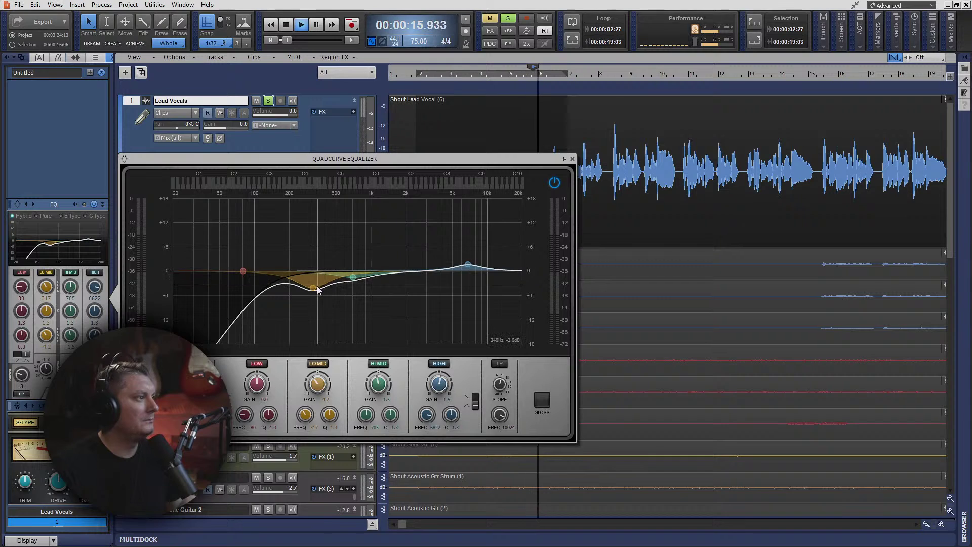
Step: Set Lead Vocals' EQ to 381 Hz at 2.7 dB low-mid, 1232 Hz at -4.6 dB high-mid, and a 3.3 dB high shelf
{"action": "left_click_drag", "start_coordinate": [317, 286], "coordinate": [381, 289]}
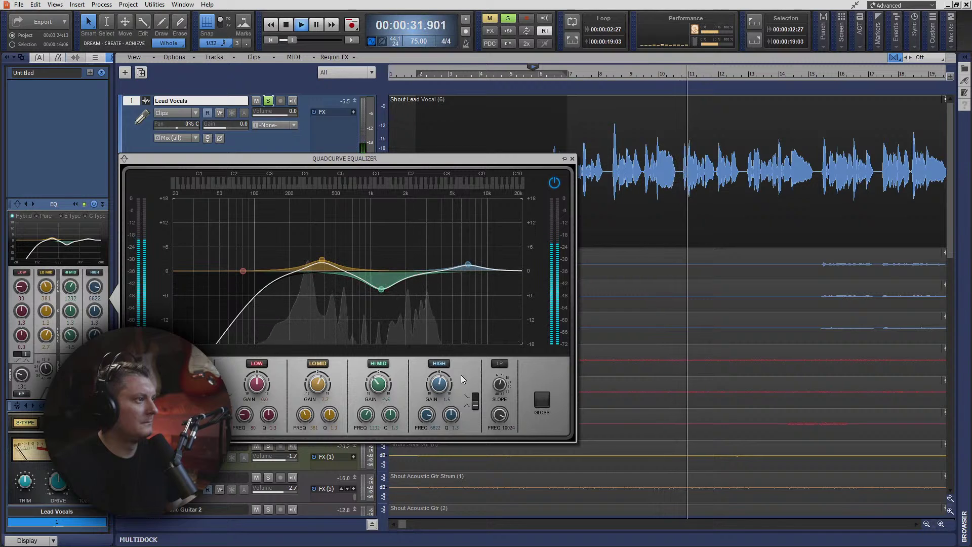
{"action": "left_click", "coordinate": [474, 401]}
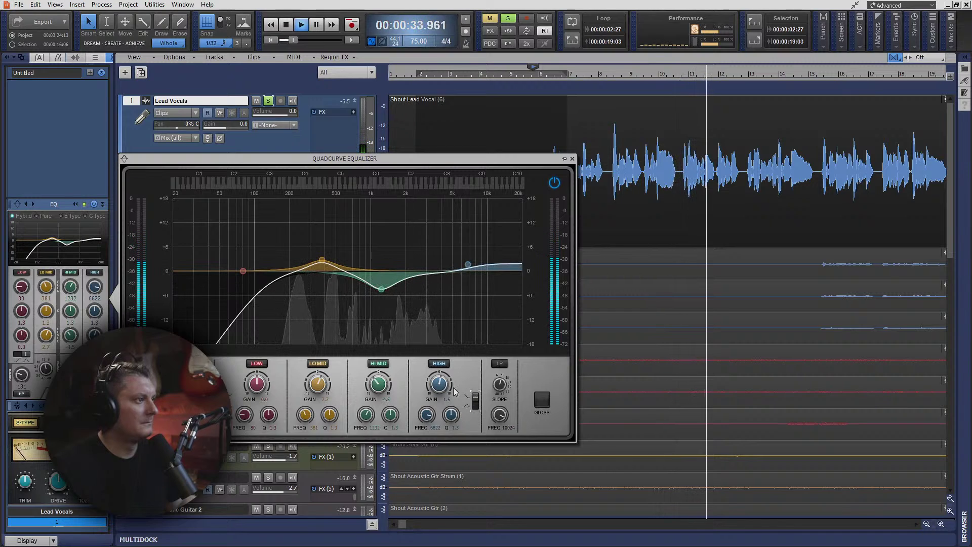
{"action": "left_click_drag", "start_coordinate": [440, 386], "coordinate": [440, 375]}
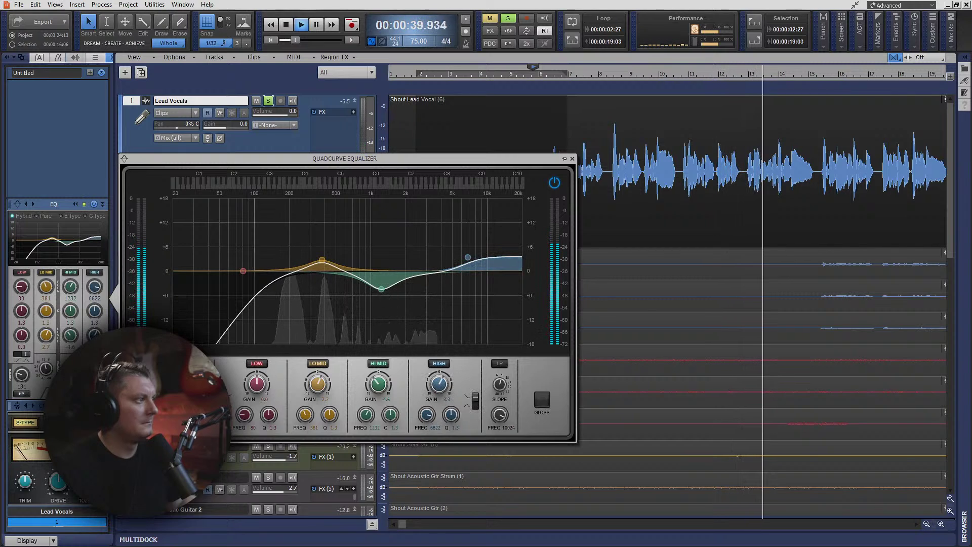
Step: Set Lead Vocals' high-pass to 180 Hz and low band to 164 Hz, 4.0 dB and Q 6.0, and close the equalizer
{"action": "left_click_drag", "start_coordinate": [196, 415], "coordinate": [196, 409]}
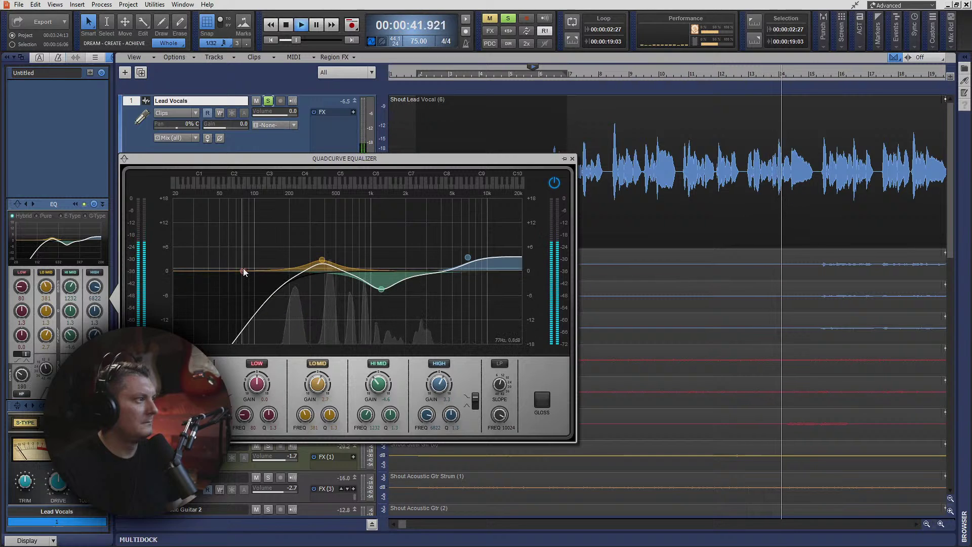
{"action": "left_click_drag", "start_coordinate": [243, 271], "coordinate": [279, 254]}
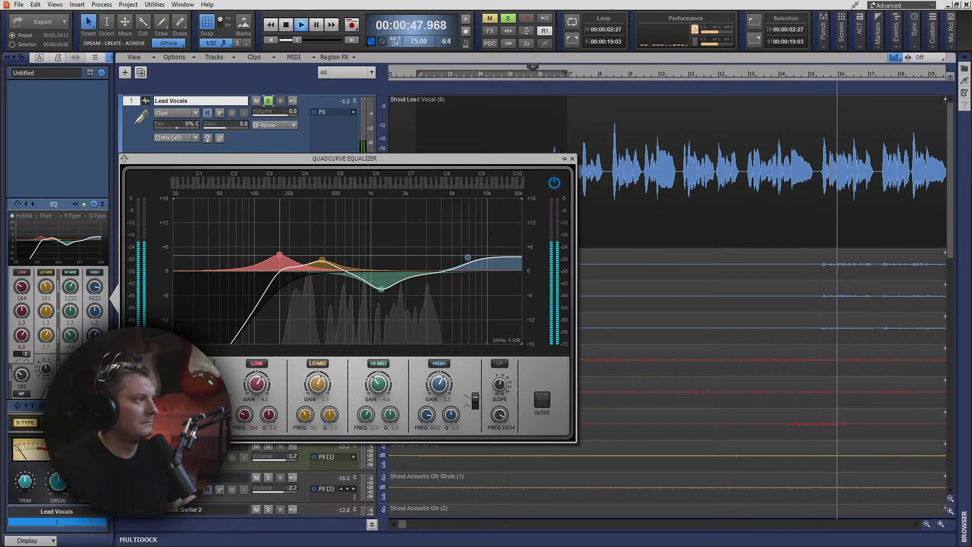
{"action": "left_click_drag", "start_coordinate": [269, 414], "coordinate": [269, 396]}
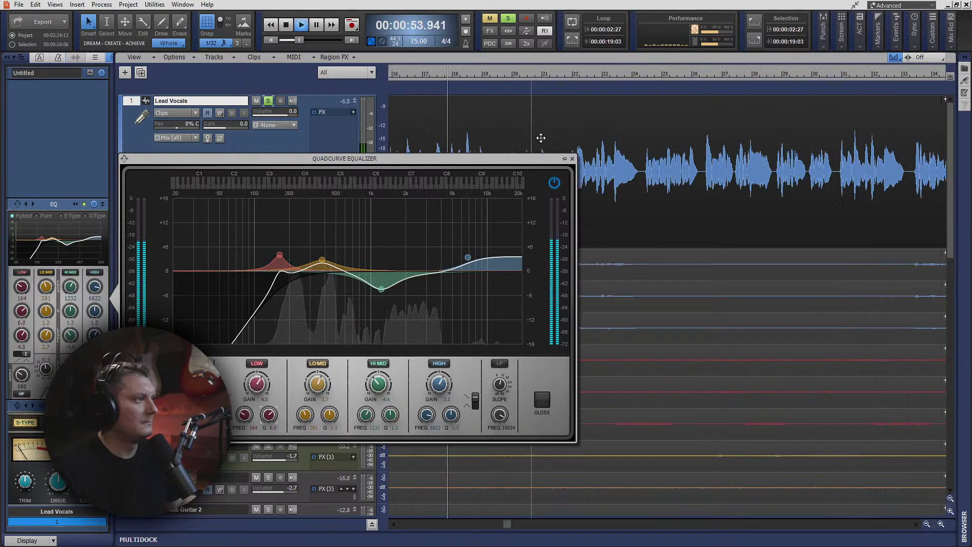
{"action": "left_click", "coordinate": [571, 159]}
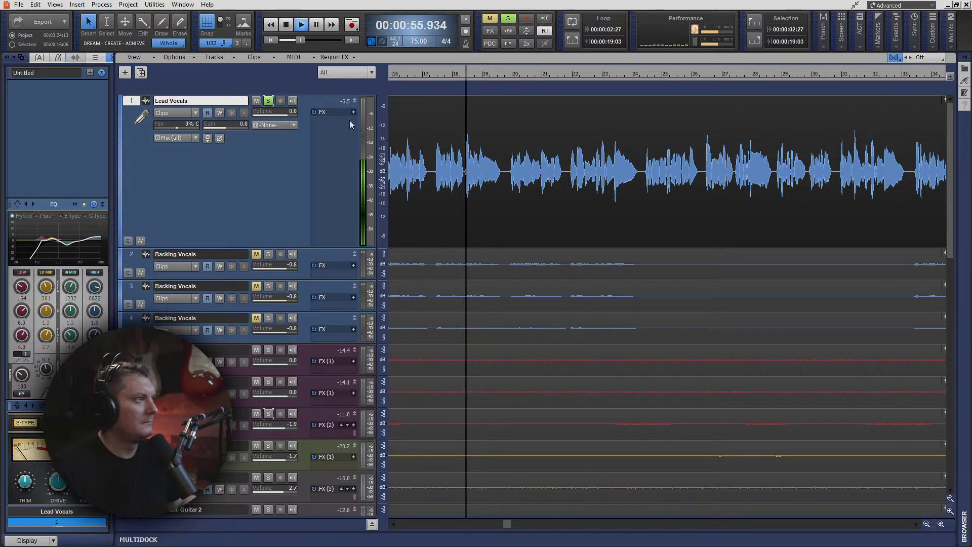
Step: Insert the Cakewalk VX-64 Vocal Strip effect on the Lead Vocals track
{"action": "right_click", "coordinate": [339, 130]}
{"action": "mouse_move", "coordinate": [425, 135]}
{"action": "mouse_move", "coordinate": [547, 144]}
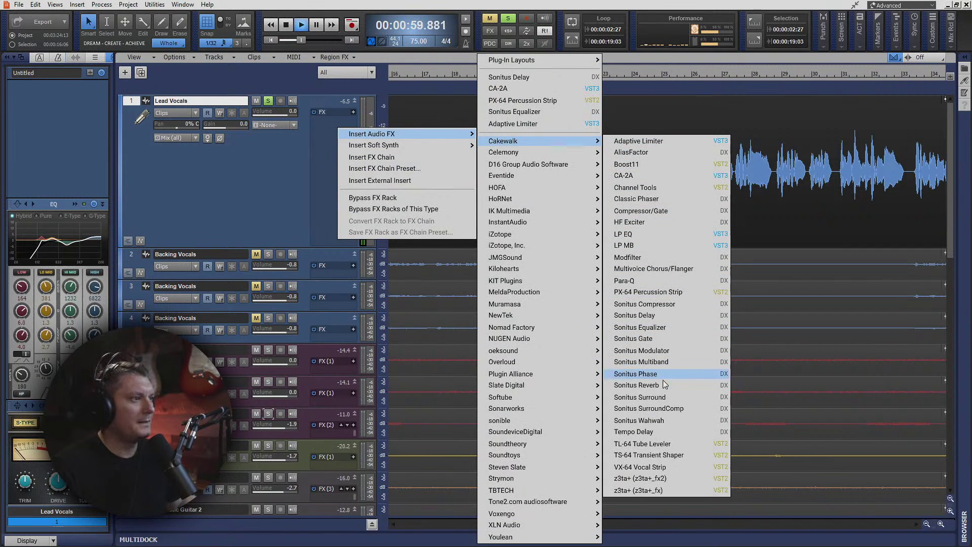
{"action": "left_click", "coordinate": [667, 466]}
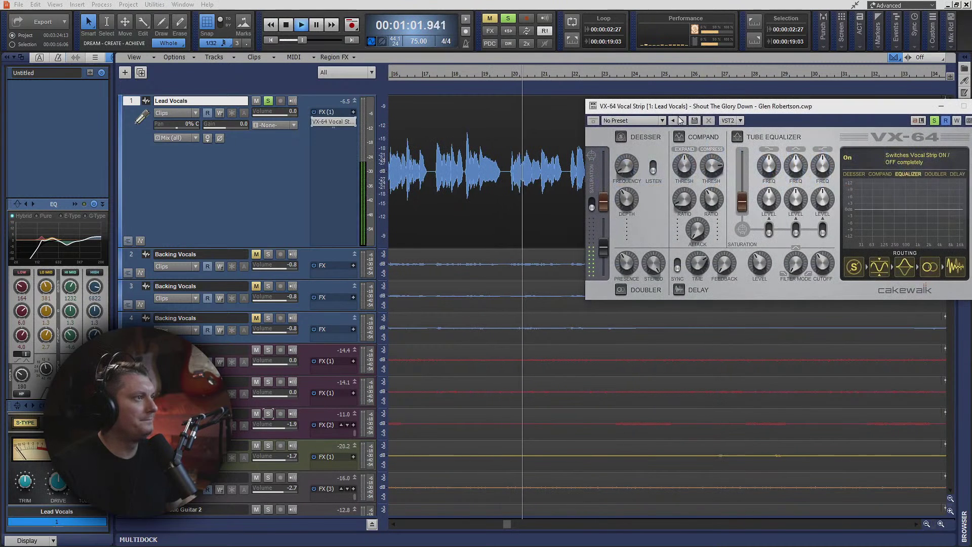
Step: Turn on the vocal strip's DeEsser and Compand modules, lower the compression threshold and set the expansion threshold to -45.2 dB
{"action": "left_click_drag", "start_coordinate": [679, 107], "coordinate": [538, 130]}
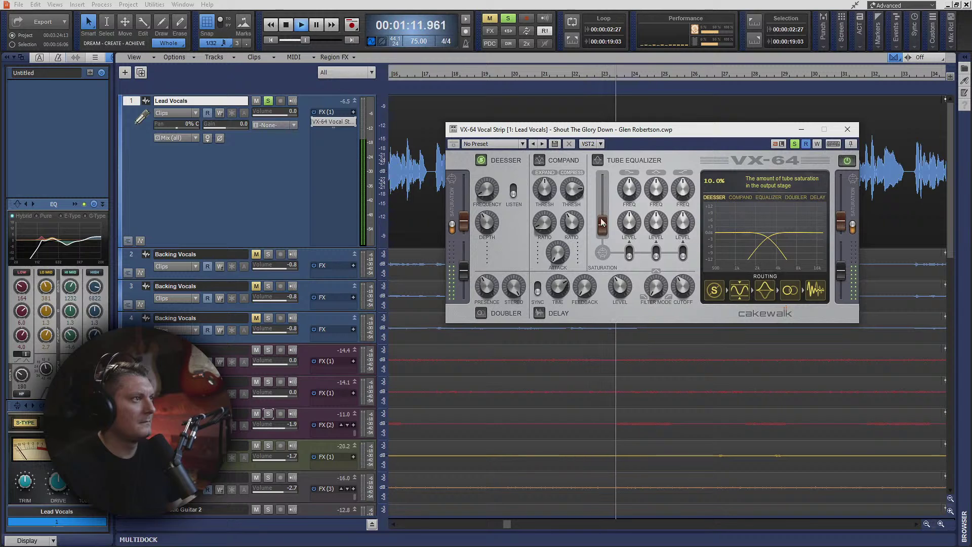
{"action": "left_click", "coordinate": [540, 162]}
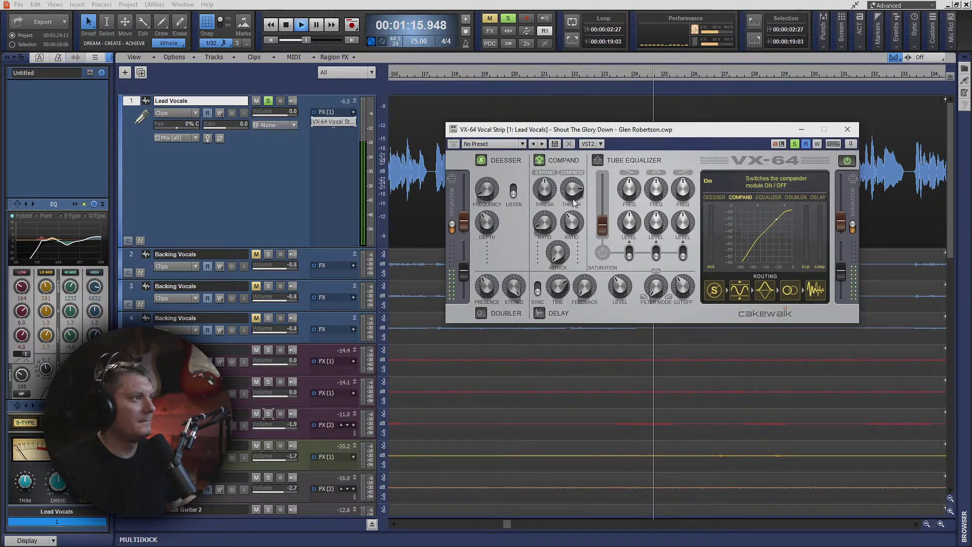
{"action": "left_click_drag", "start_coordinate": [572, 191], "coordinate": [573, 212]}
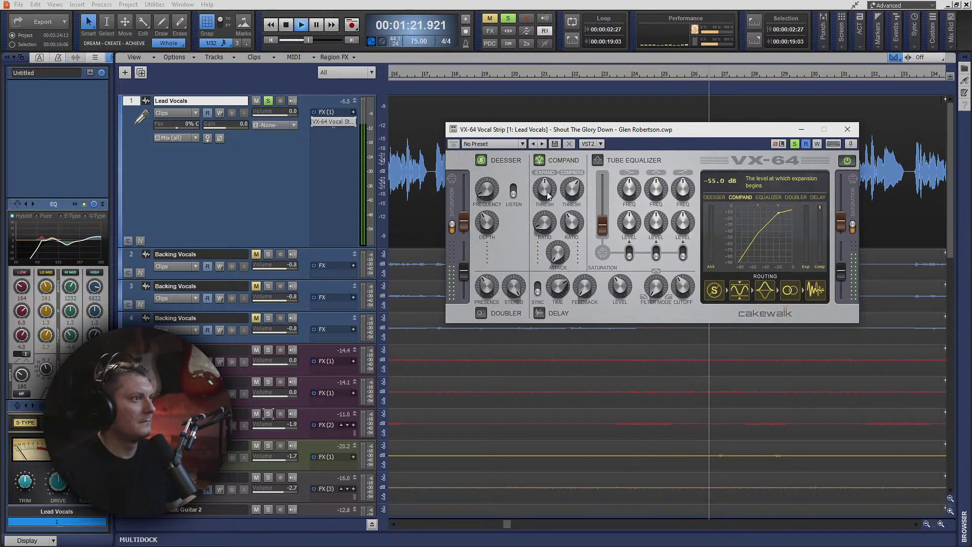
{"action": "left_click_drag", "start_coordinate": [545, 187], "coordinate": [546, 177]}
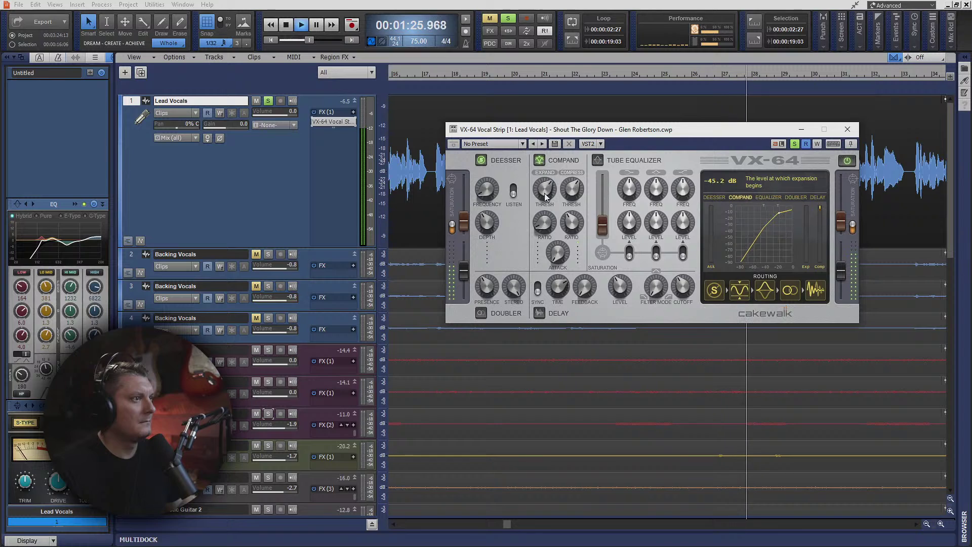
Step: Set the compander's expansion ratio to 1 to 2.4, compression ratio to 2.5 to 1 and attack to 0.3 ms
{"action": "left_click_drag", "start_coordinate": [545, 219], "coordinate": [556, 222]}
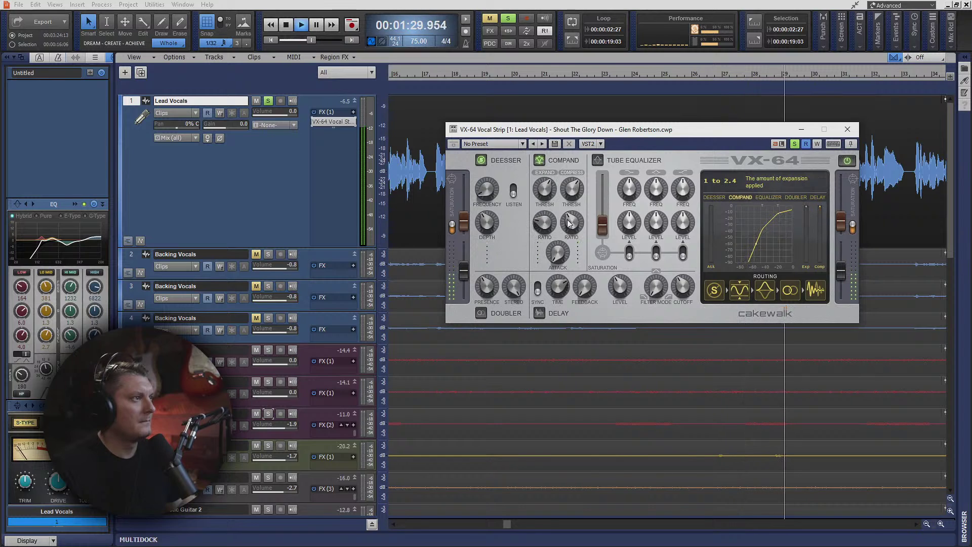
{"action": "scroll", "coordinate": [568, 237], "scroll_direction": "up", "scroll_amount": 1}
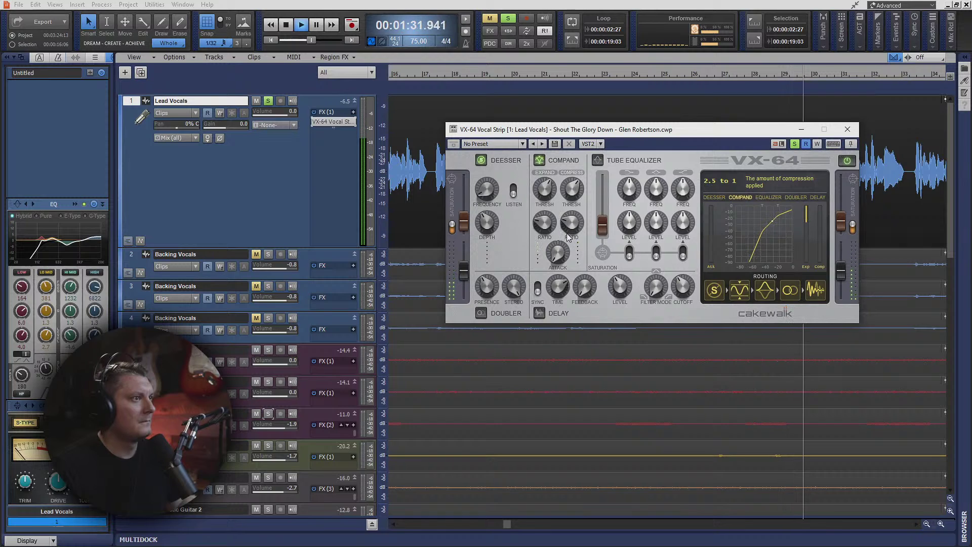
{"action": "mouse_move", "coordinate": [557, 251]}
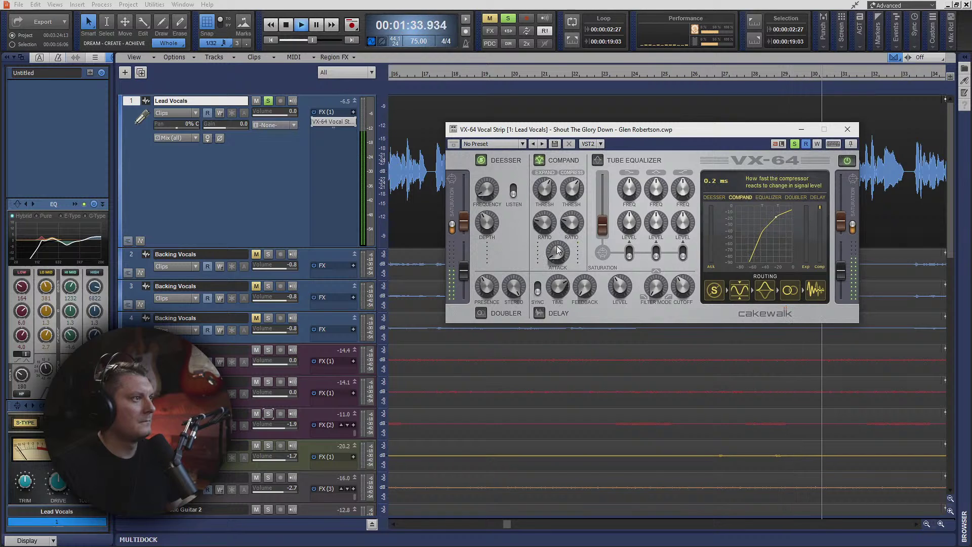
{"action": "left_click_drag", "start_coordinate": [557, 249], "coordinate": [557, 238]}
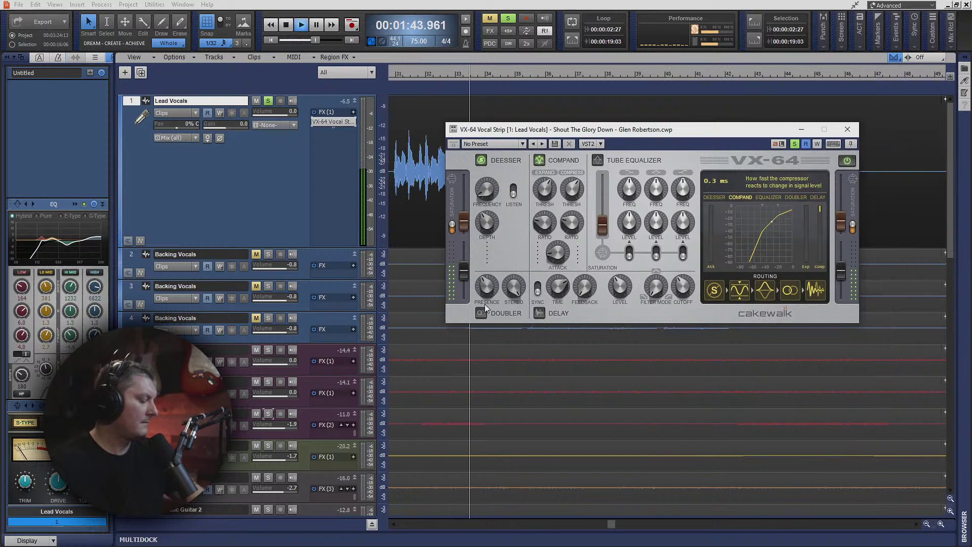
Step: Try the vocal strip's delay with a higher filter cutoff, tempo-synced quarter-note time and 27% feedback
{"action": "left_click", "coordinate": [539, 314]}
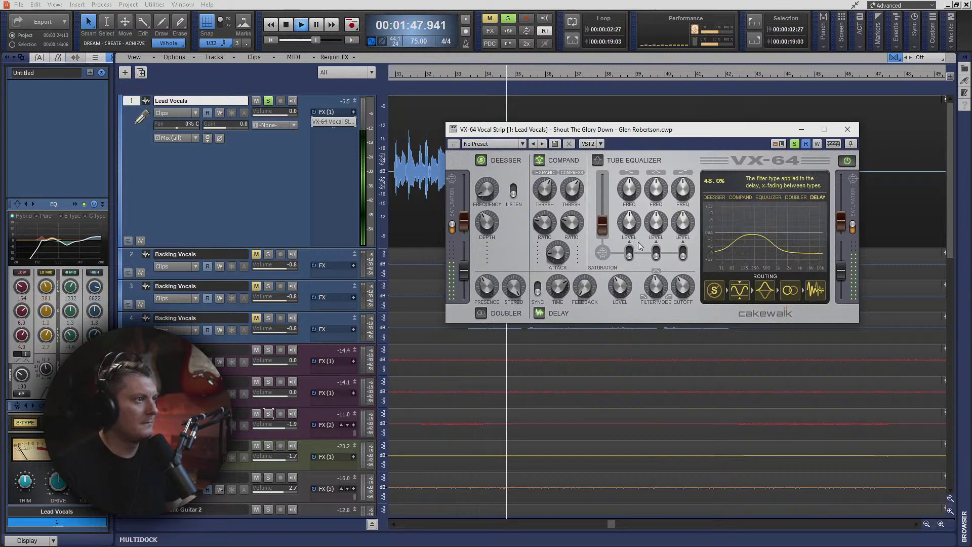
{"action": "left_click_drag", "start_coordinate": [683, 286], "coordinate": [696, 257]}
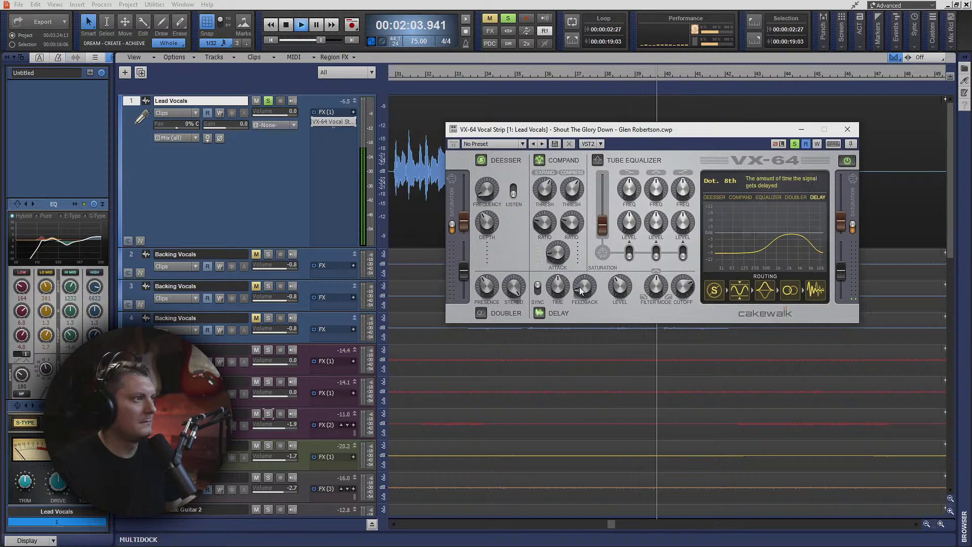
{"action": "left_click_drag", "start_coordinate": [579, 287], "coordinate": [579, 284]}
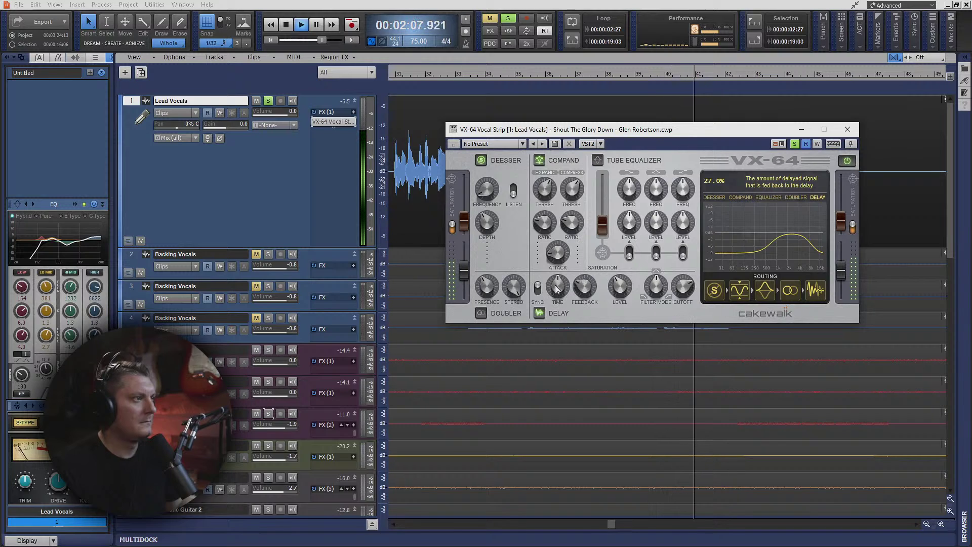
{"action": "mouse_move", "coordinate": [557, 288]}
{"action": "left_mouse_down"}
{"action": "mouse_move", "coordinate": [552, 312]}
{"action": "mouse_move", "coordinate": [553, 300]}
{"action": "left_mouse_up"}
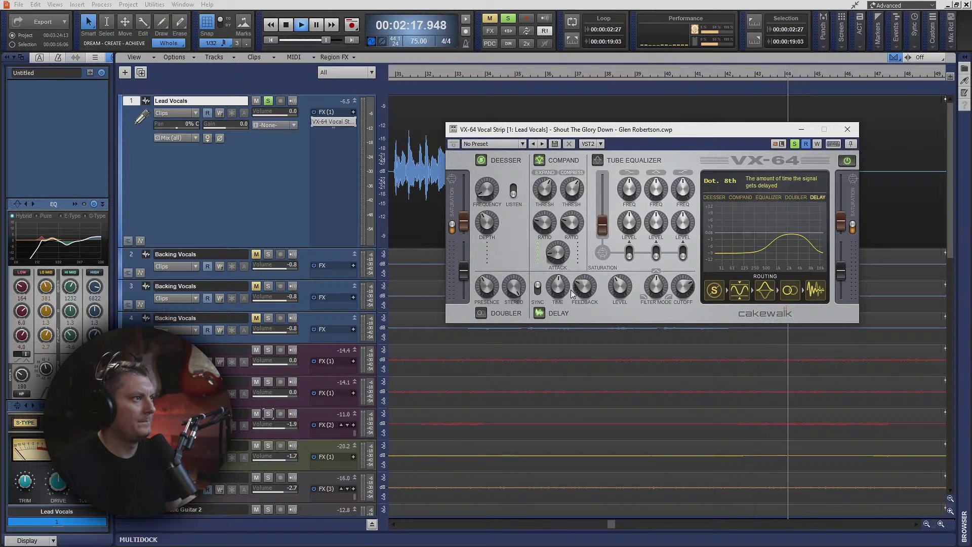
{"action": "left_click_drag", "start_coordinate": [557, 292], "coordinate": [559, 285]}
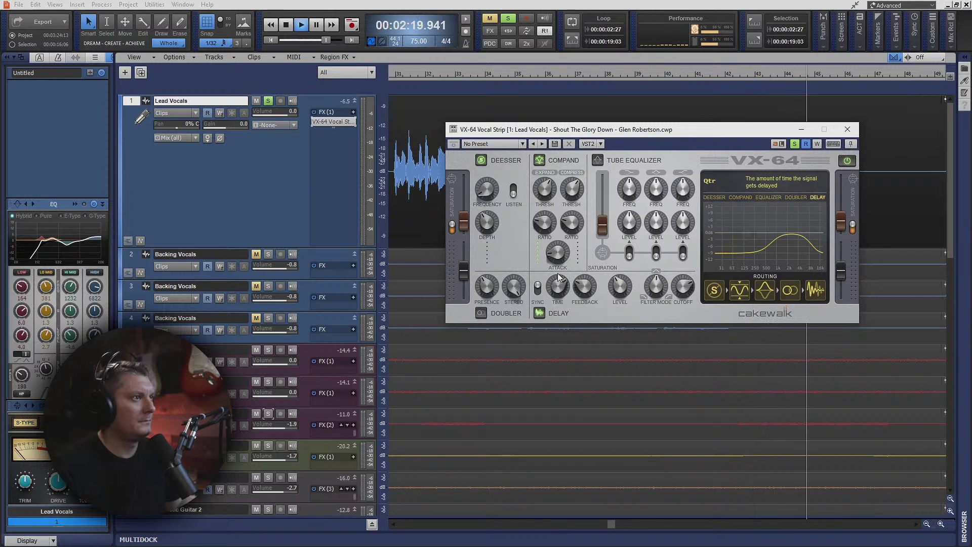
Step: Replay from before the first vocal phrase, unsolo Lead Vocals and switch the vocal strip's delay off
{"action": "key", "text": "space"}
{"action": "key", "text": "space"}
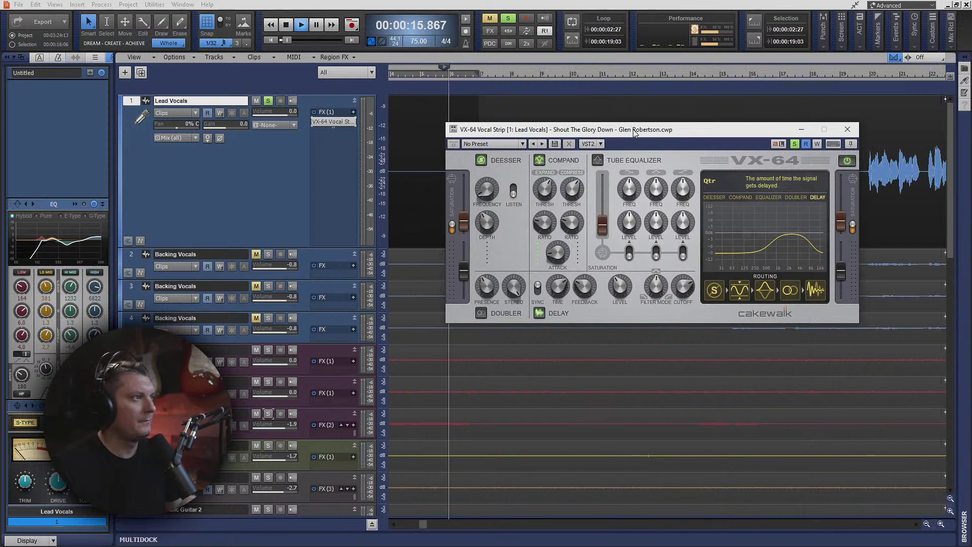
{"action": "left_click_drag", "start_coordinate": [635, 129], "coordinate": [607, 276]}
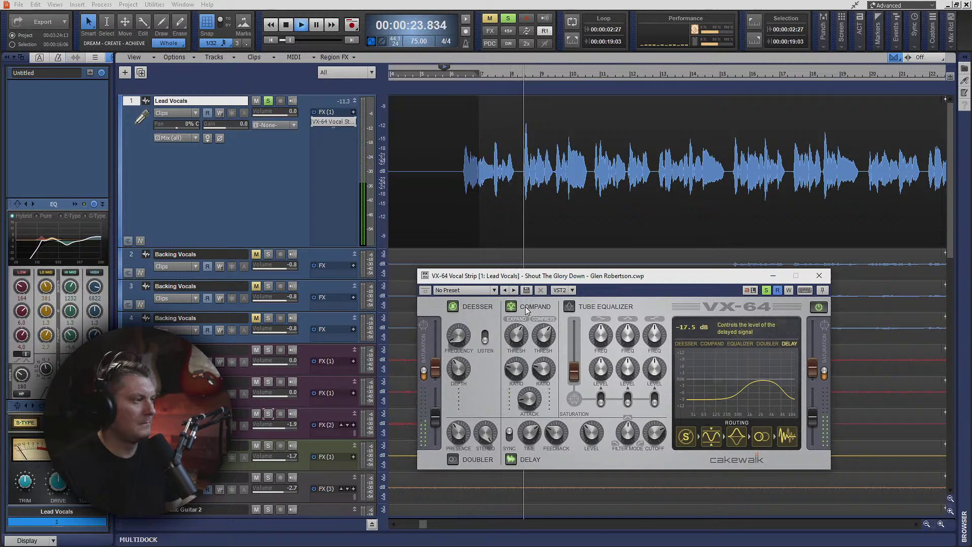
{"action": "left_click", "coordinate": [273, 100]}
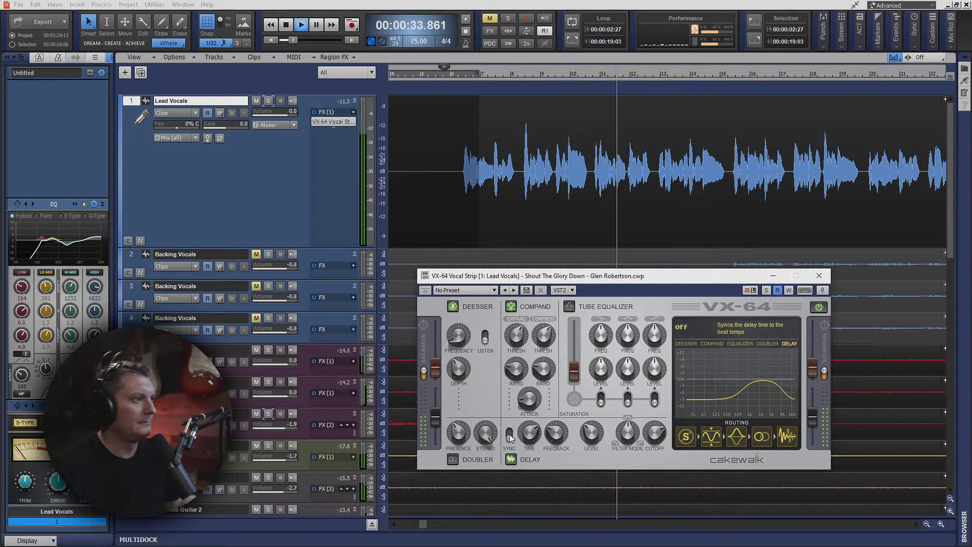
{"action": "left_click", "coordinate": [511, 459]}
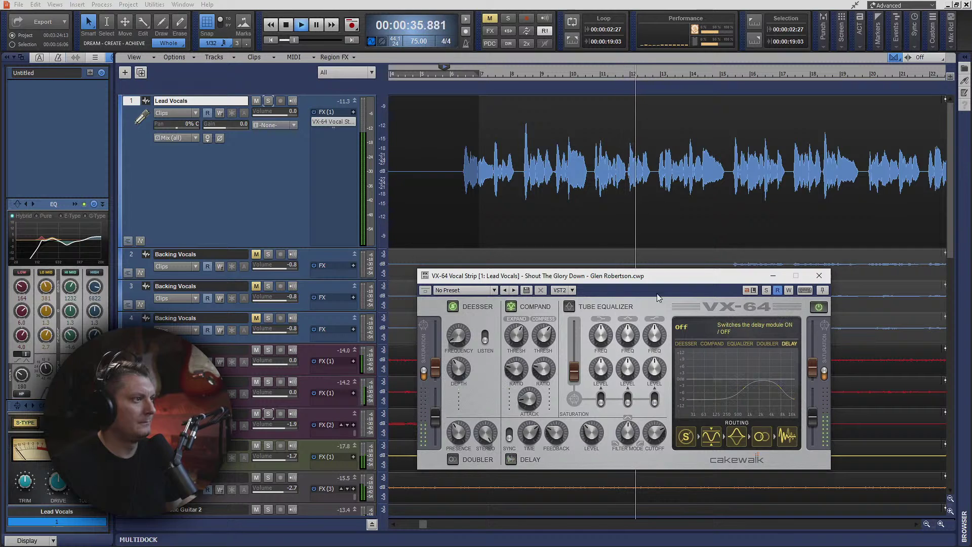
Step: Enable the vocal strip's tube equalizer with the low band at 2.8 dB and low-band saturation on, and close the plug-in
{"action": "left_click", "coordinate": [569, 308]}
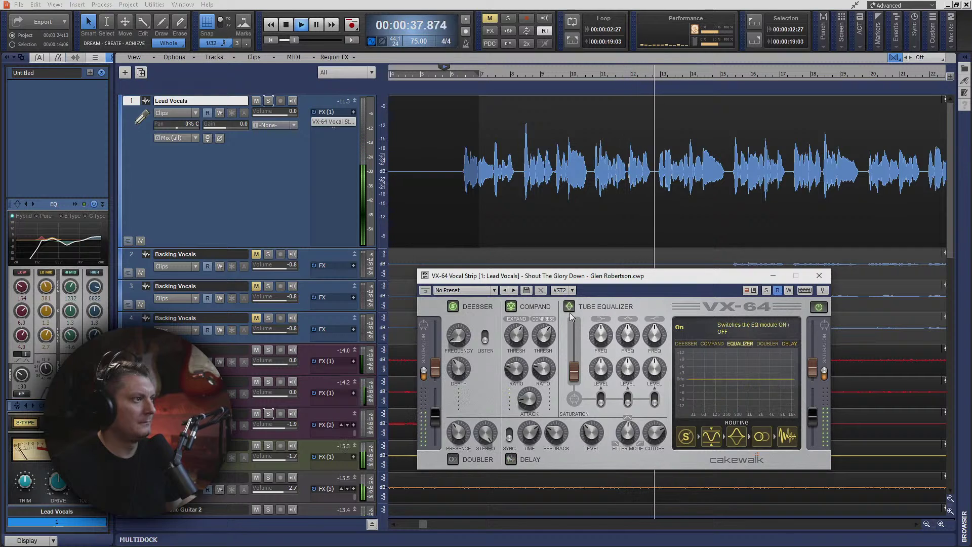
{"action": "left_click_drag", "start_coordinate": [601, 370], "coordinate": [604, 373]}
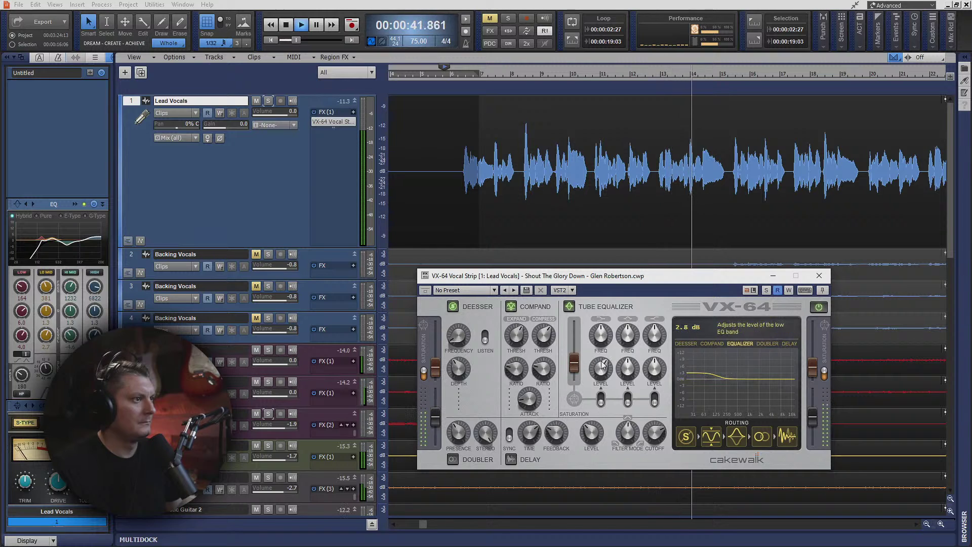
{"action": "left_click", "coordinate": [601, 399]}
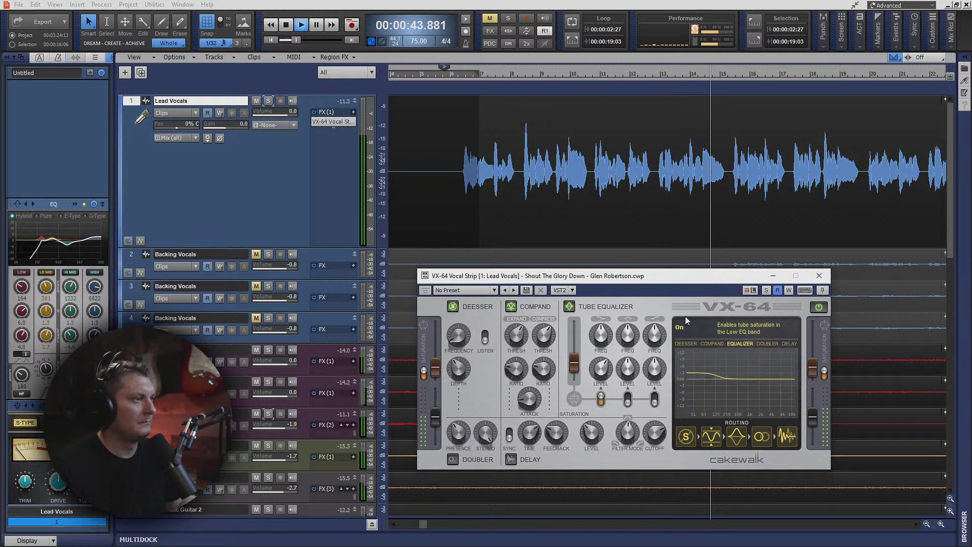
{"action": "left_click", "coordinate": [819, 276]}
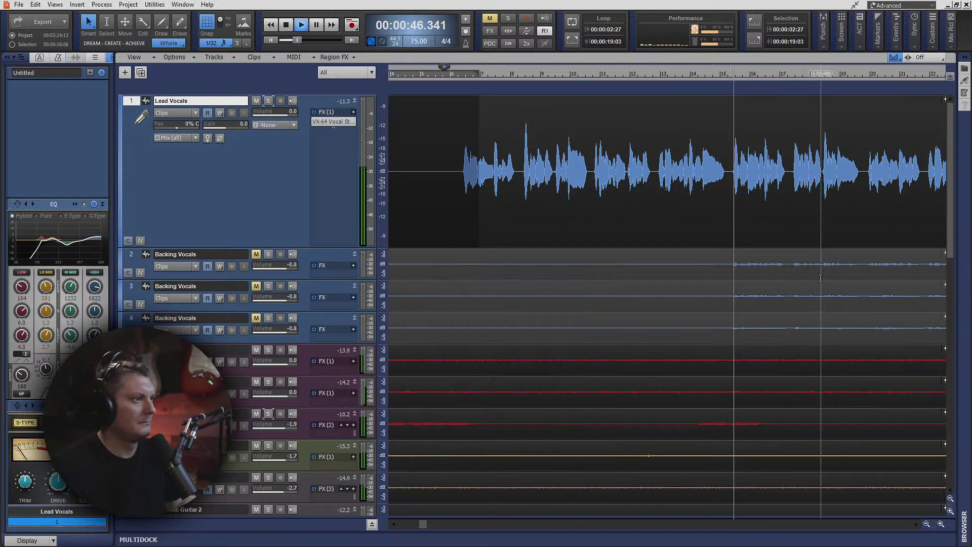
Step: Lower the volume of the guitar track below Electric Right to -3.8 and audition it from about bar 14
{"action": "left_click", "coordinate": [372, 524]}
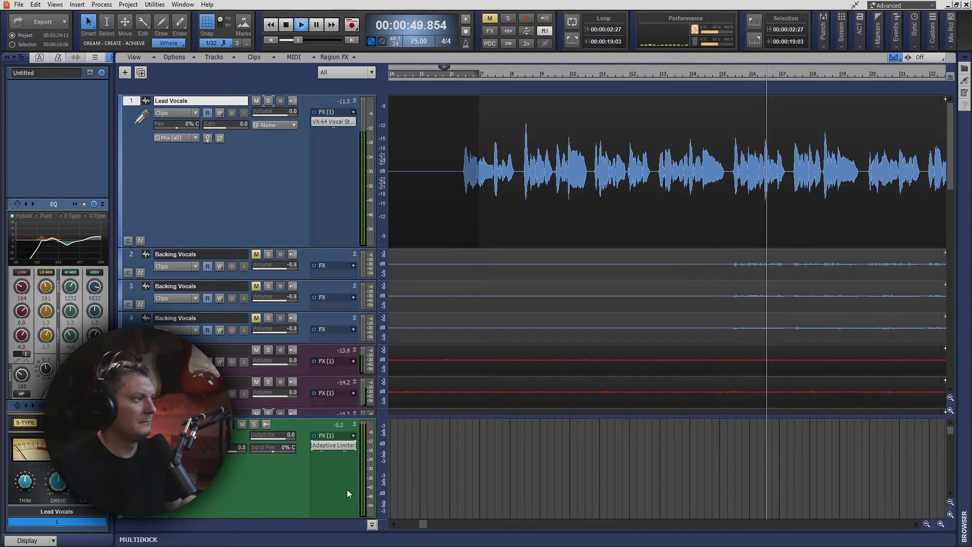
{"action": "left_click", "coordinate": [372, 524]}
{"action": "scroll", "coordinate": [373, 421], "scroll_direction": "down", "scroll_amount": 3}
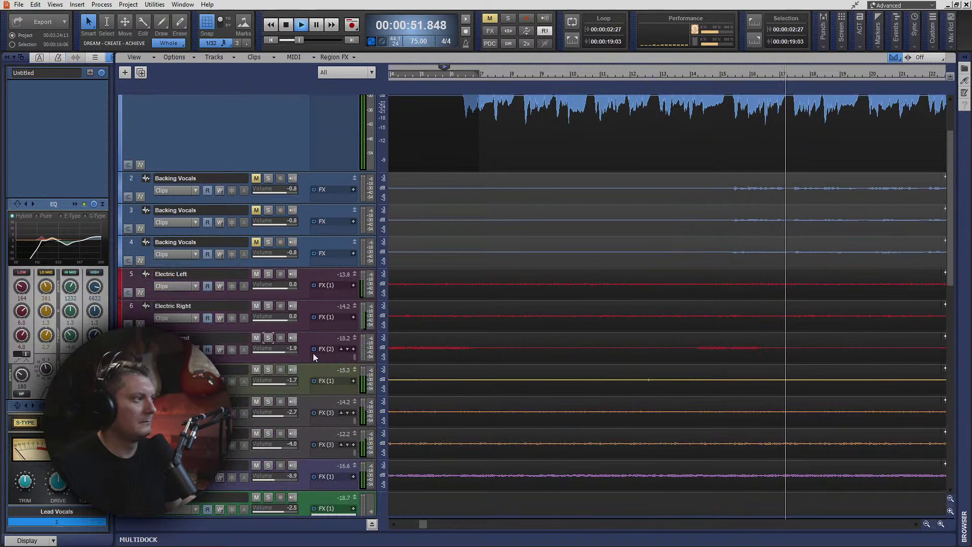
{"action": "left_click_drag", "start_coordinate": [305, 363], "coordinate": [309, 444]}
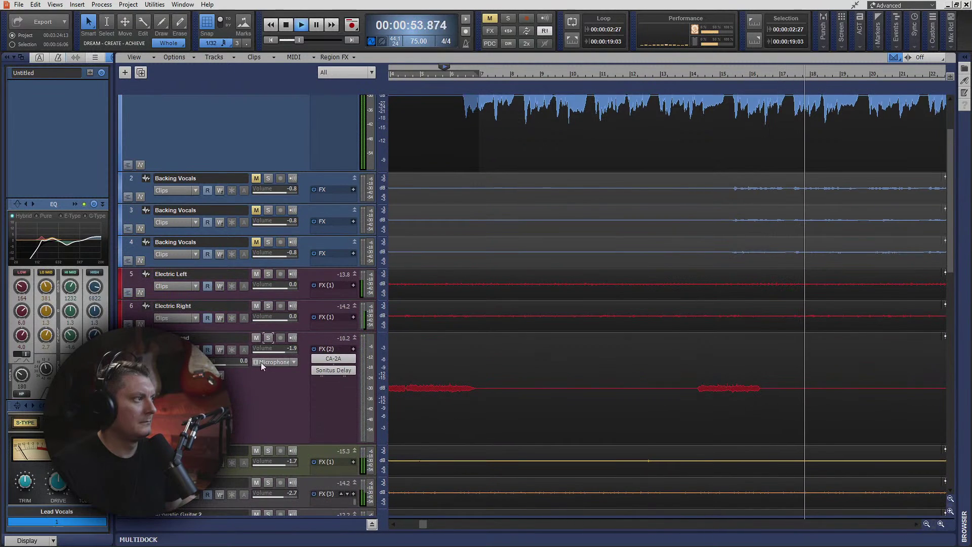
{"action": "left_click_drag", "start_coordinate": [284, 352], "coordinate": [278, 352]}
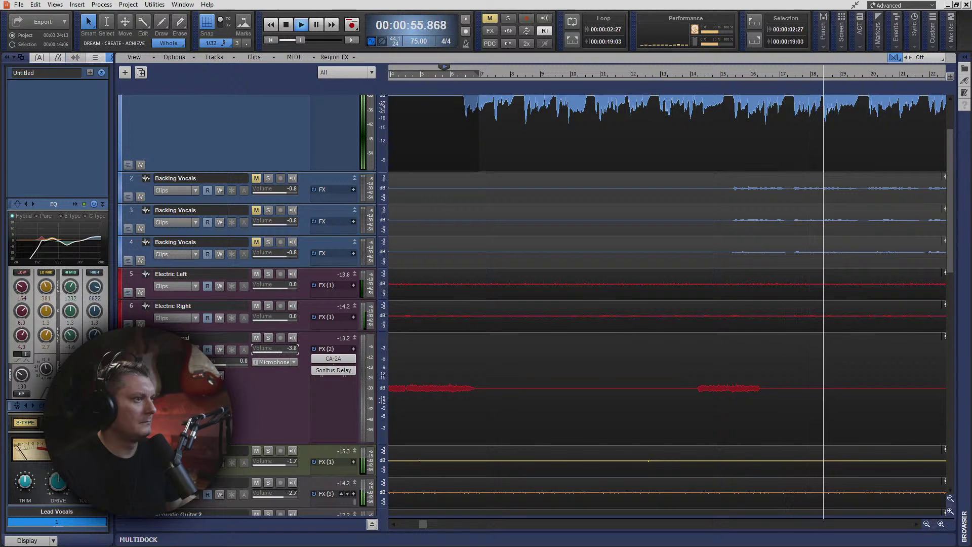
{"action": "left_click", "coordinate": [691, 76]}
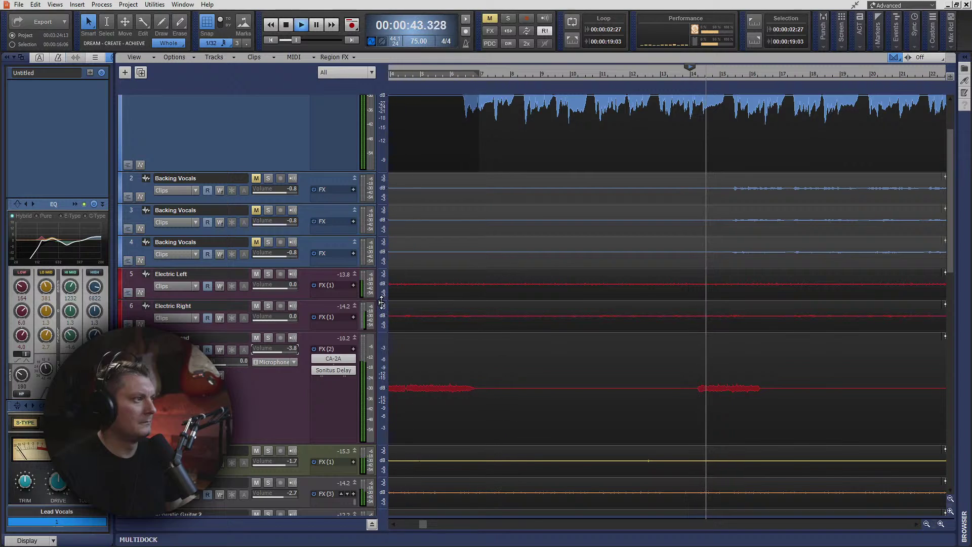
{"action": "mouse_move", "coordinate": [282, 353]}
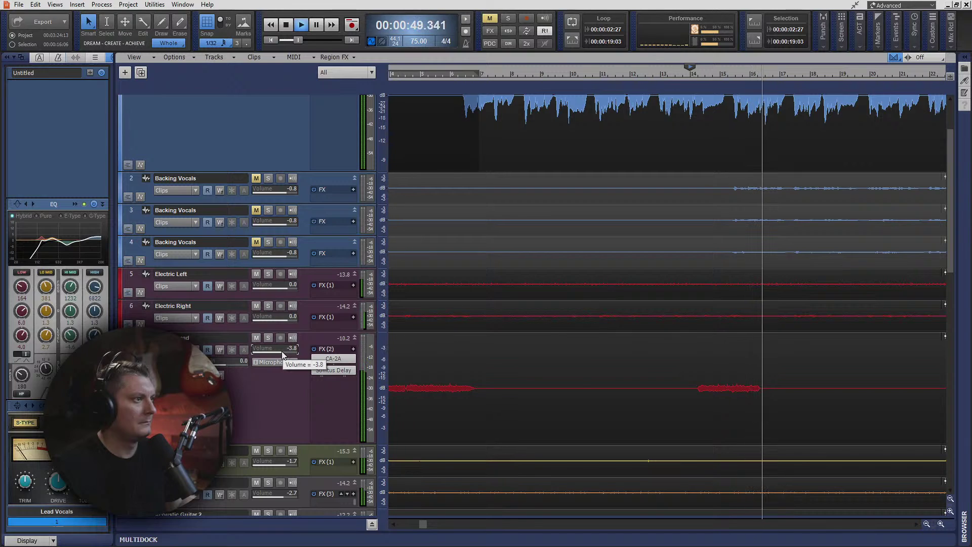
{"action": "key", "text": "space"}
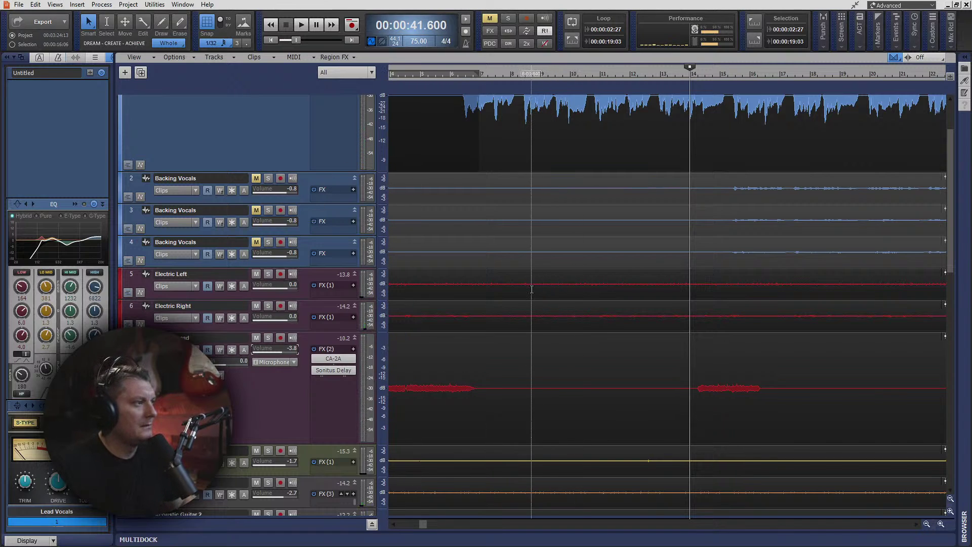
Step: Play from the start of the vocals and copy the guitar track's CA-2A compressor onto Lead Vocals, ahead of the vocal strip
{"action": "scroll", "coordinate": [477, 430], "scroll_direction": "up", "scroll_amount": 3}
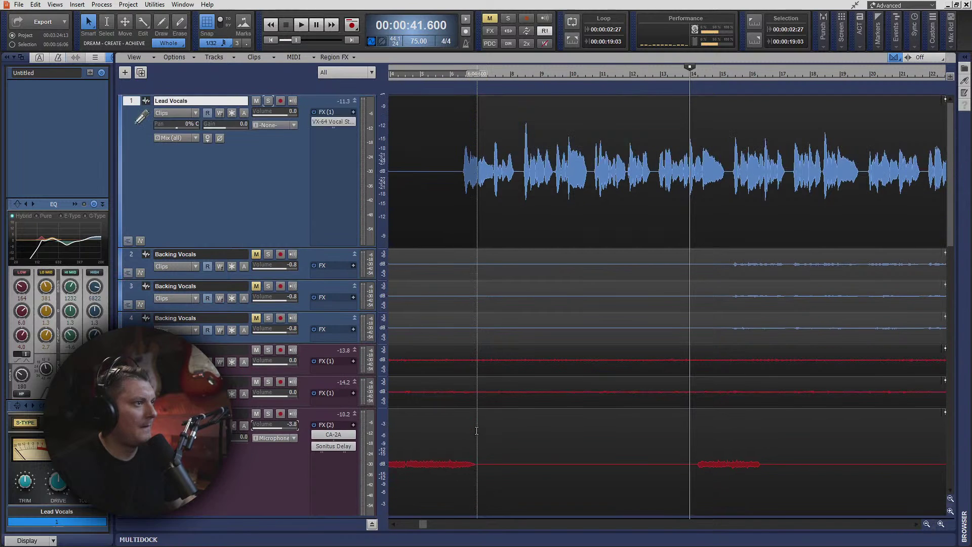
{"action": "left_click", "coordinate": [462, 75]}
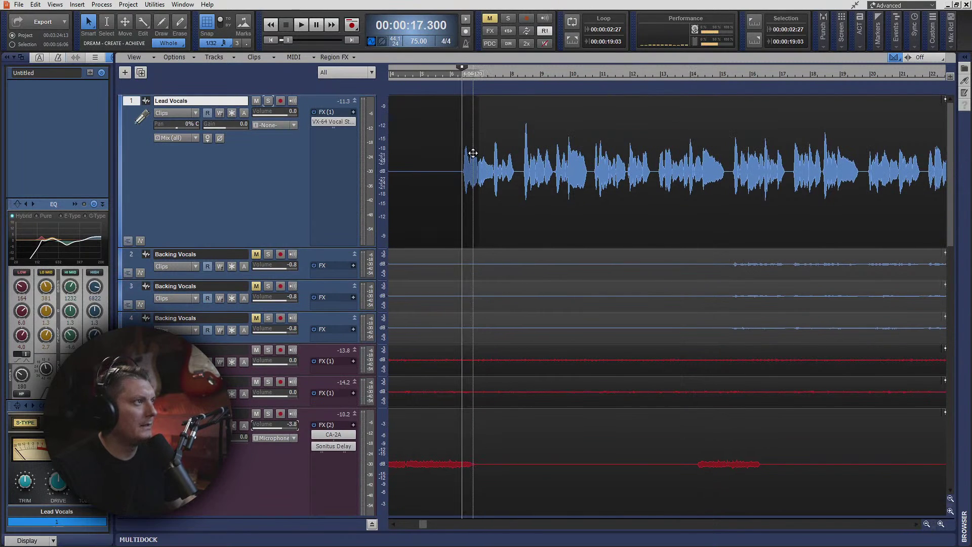
{"action": "key", "text": "space"}
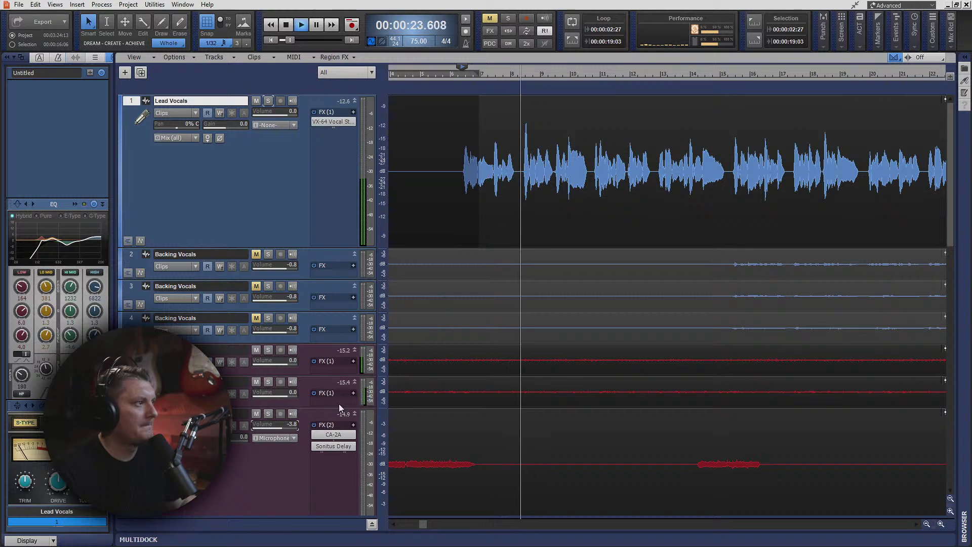
{"action": "left_click_drag", "start_coordinate": [333, 434], "coordinate": [333, 120]}
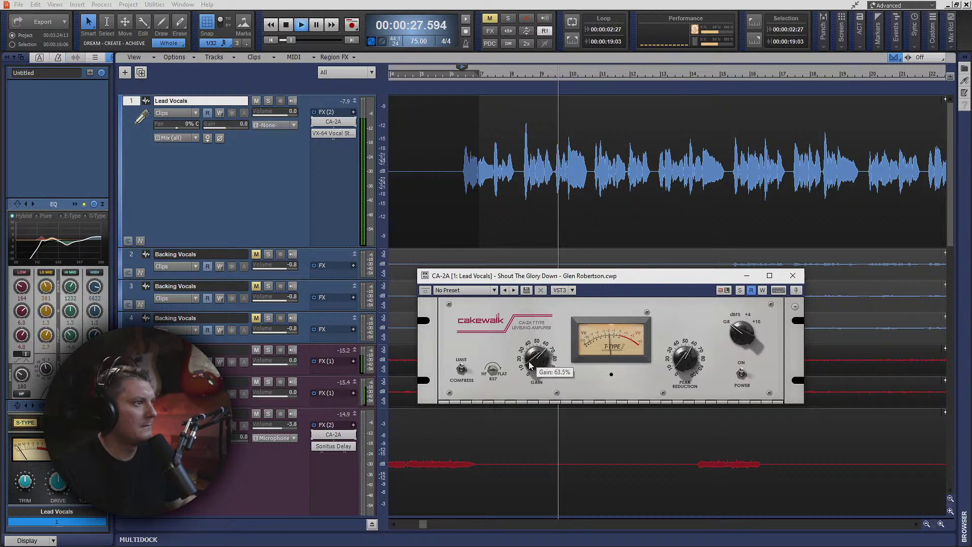
Step: Lower the gain of the CA-2A on Lead Vocals and fine-tune its peak reduction during playback
{"action": "left_click_drag", "start_coordinate": [530, 360], "coordinate": [530, 374]}
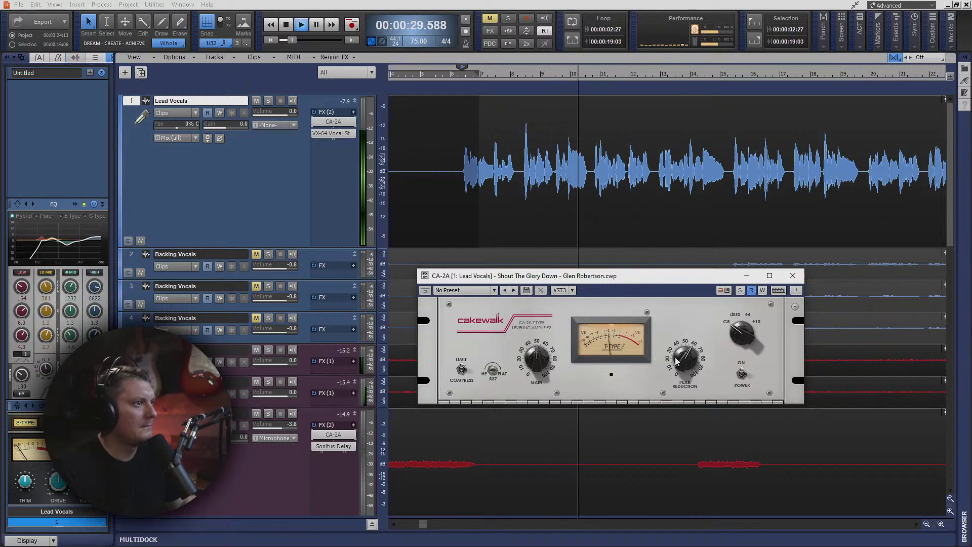
{"action": "left_click_drag", "start_coordinate": [676, 360], "coordinate": [681, 362]}
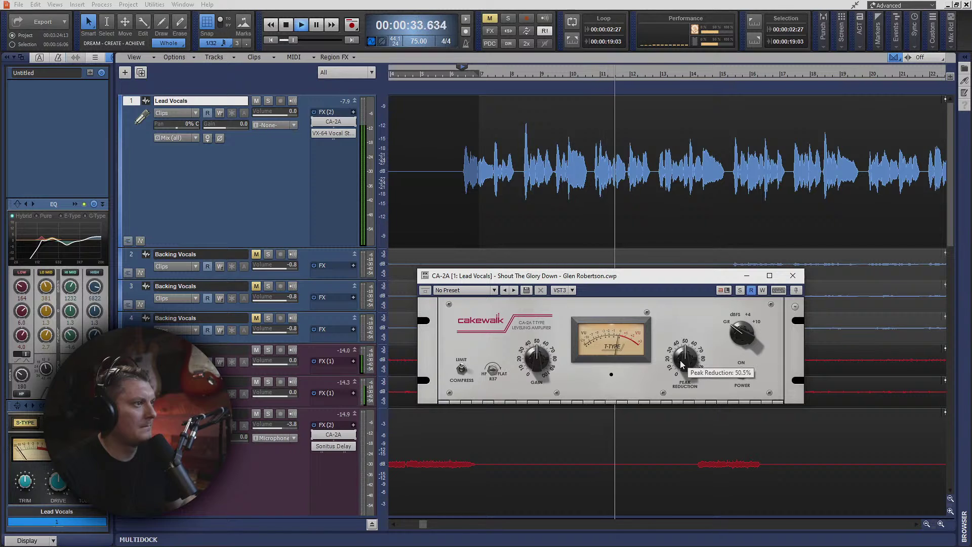
{"action": "left_click_drag", "start_coordinate": [680, 361], "coordinate": [679, 352]}
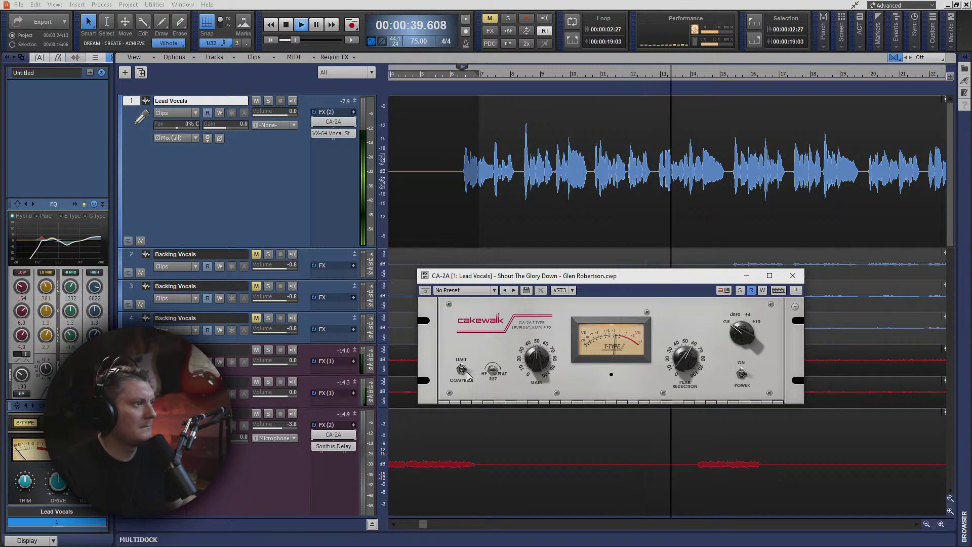
Step: Close the Lead Vocals compressor, collapse the Inspector and unmute the three Backing Vocals tracks during playback
{"action": "left_click", "coordinate": [792, 275]}
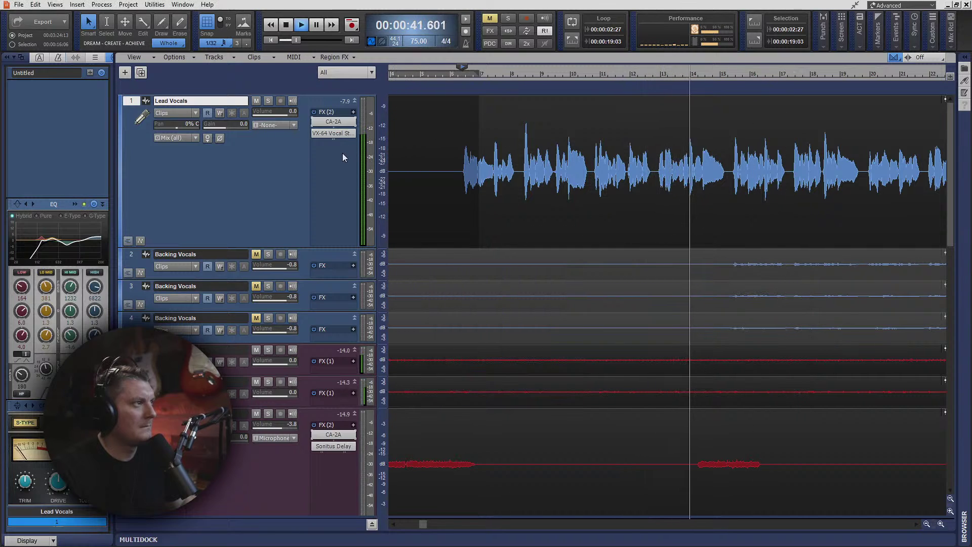
{"action": "left_click", "coordinate": [12, 58]}
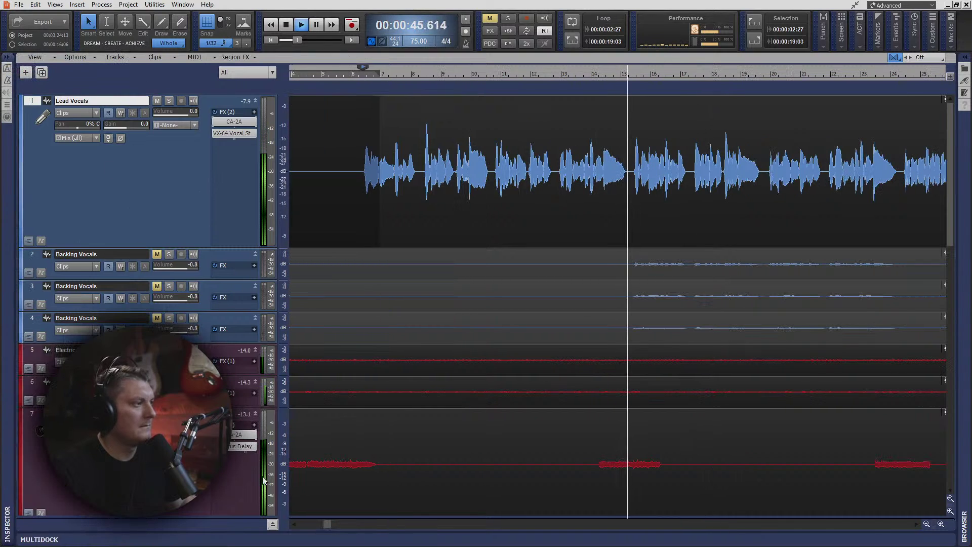
{"action": "left_click", "coordinate": [156, 254]}
{"action": "left_click", "coordinate": [157, 286]}
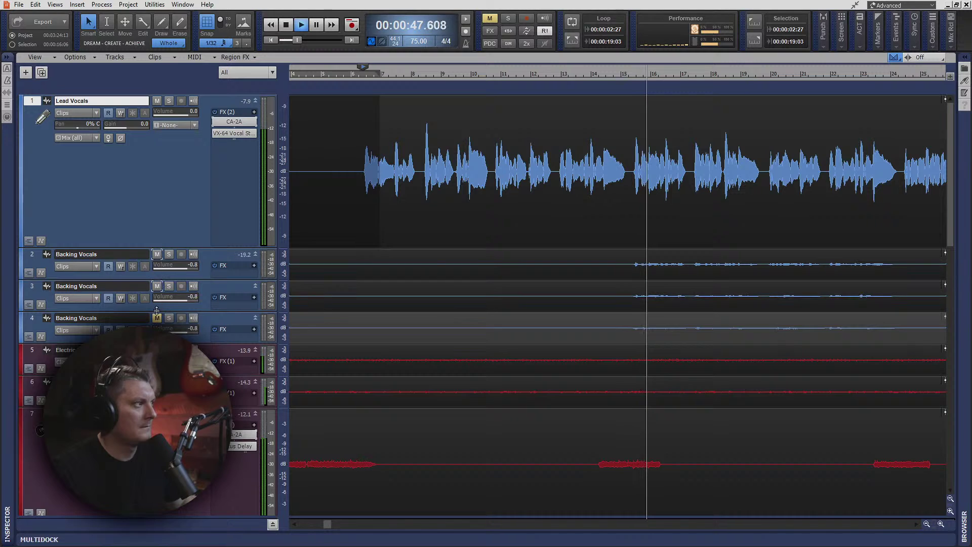
{"action": "left_click", "coordinate": [157, 317]}
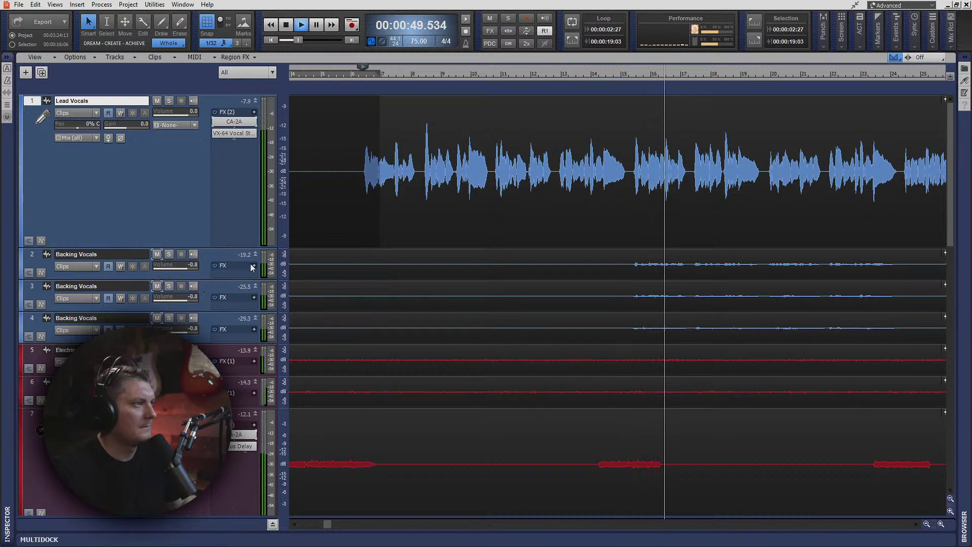
Step: Copy the CA-2A and VX-64 Vocal Strip from Lead Vocals onto all three Backing Vocals tracks
{"action": "left_click_drag", "start_coordinate": [248, 279], "coordinate": [243, 468]}
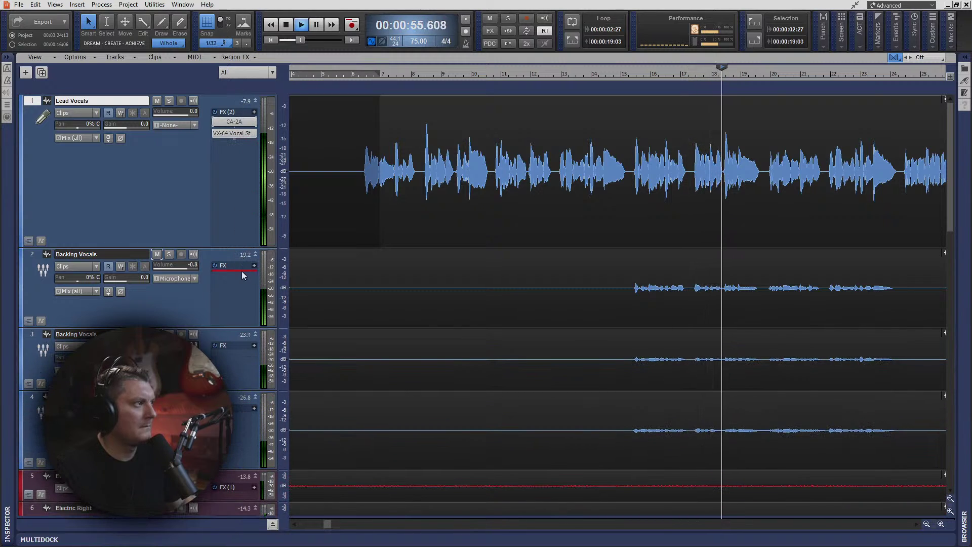
{"action": "left_click_drag", "start_coordinate": [242, 275], "coordinate": [239, 416]}
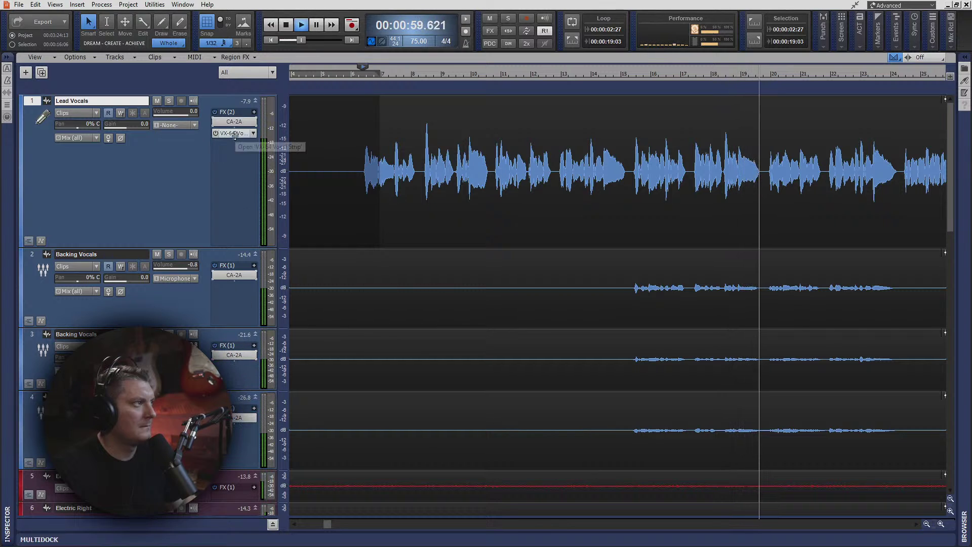
{"action": "left_click_drag", "start_coordinate": [234, 134], "coordinate": [237, 412]}
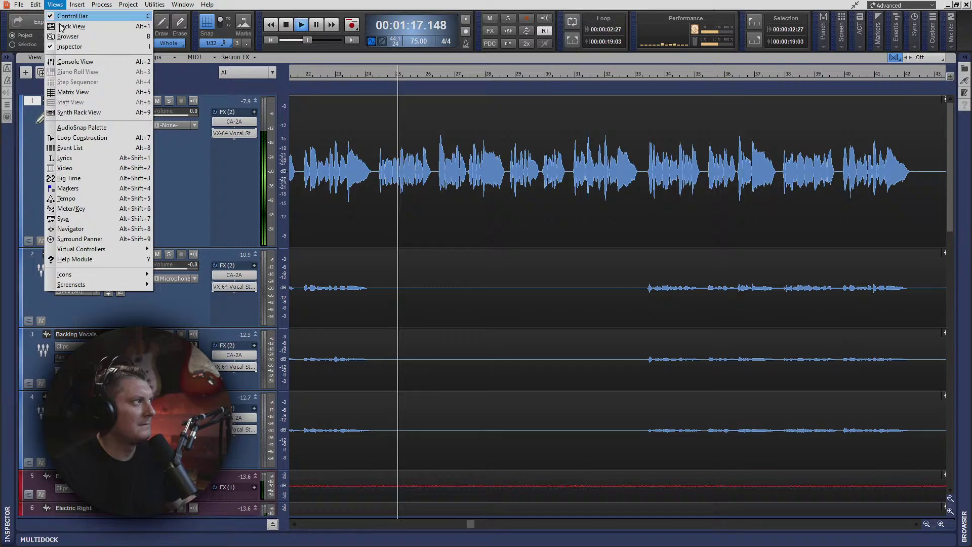
Step: Open the Console view maximised and select the three Backing Vocals strips
{"action": "left_click", "coordinate": [71, 61]}
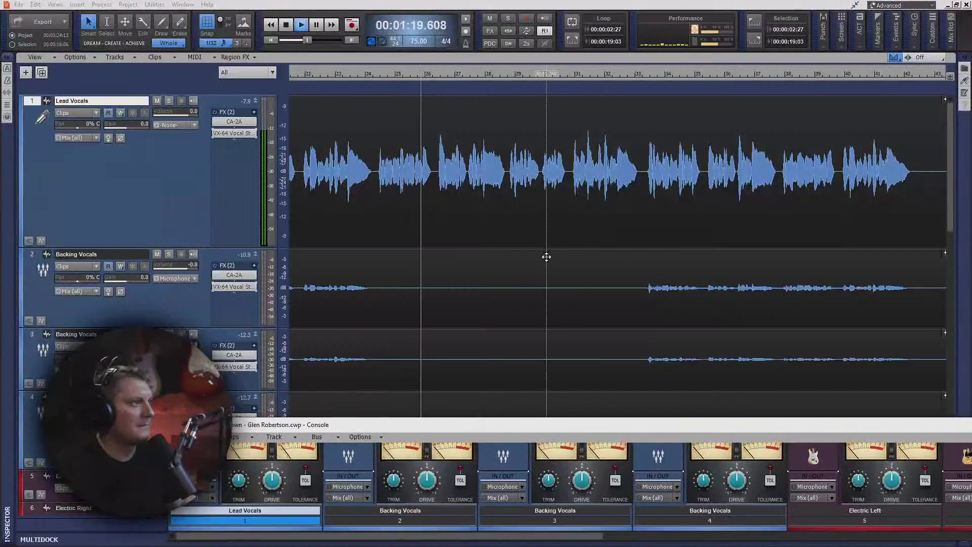
{"action": "left_click_drag", "start_coordinate": [726, 422], "coordinate": [600, 2]}
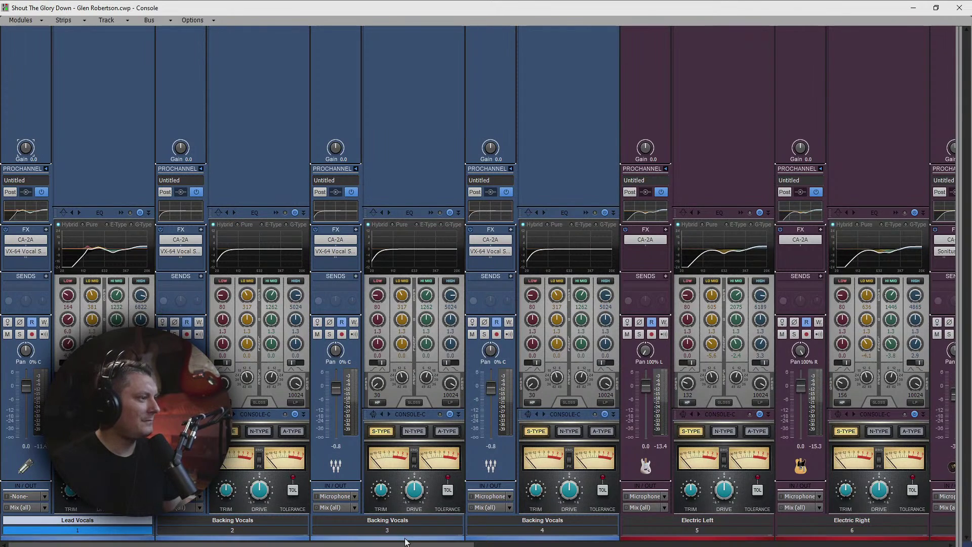
{"action": "mouse_move", "coordinate": [404, 544]}
{"action": "left_mouse_down"}
{"action": "mouse_move", "coordinate": [453, 545]}
{"action": "mouse_move", "coordinate": [402, 546]}
{"action": "left_mouse_up"}
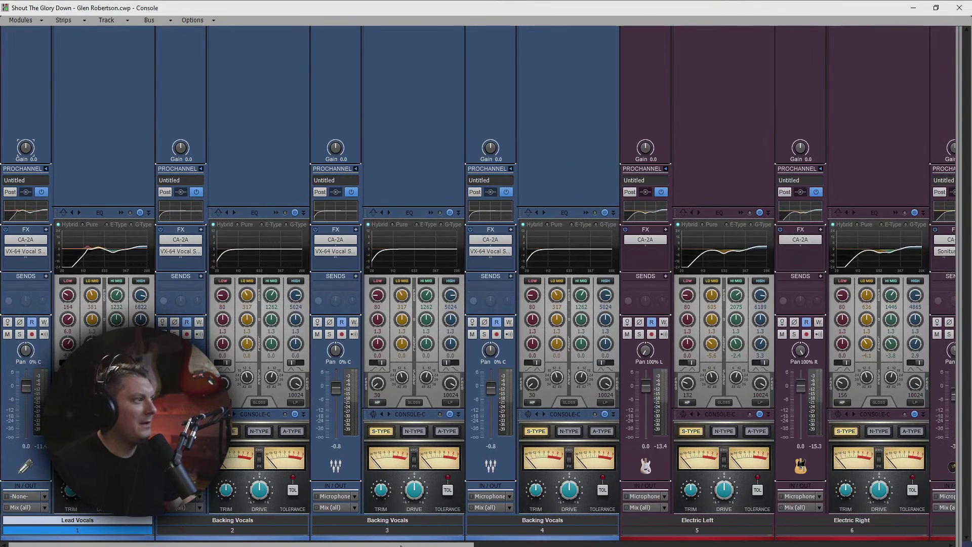
{"action": "left_click_drag", "start_coordinate": [295, 533], "coordinate": [520, 534]}
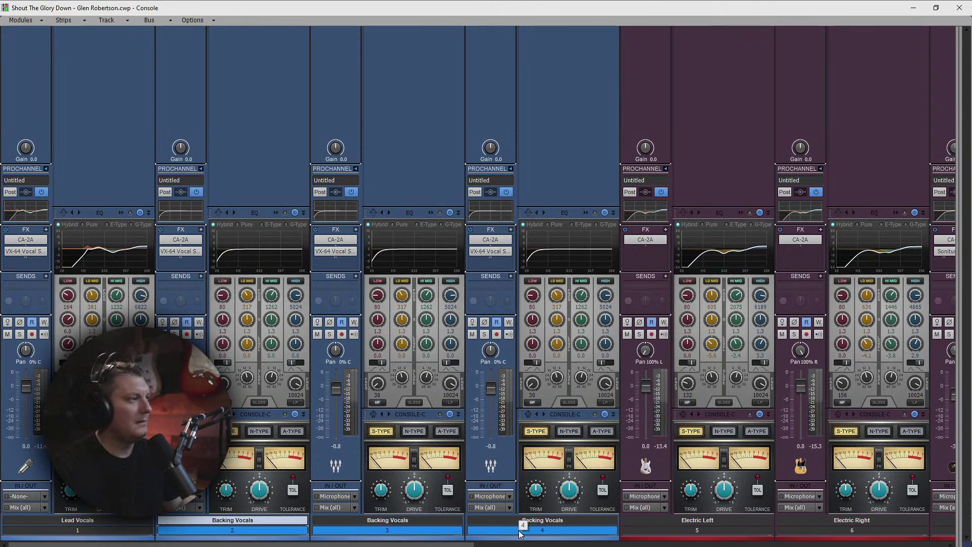
Step: Expand the console's bus area and insert a new stereo bus after the Saturation bus
{"action": "left_click_drag", "start_coordinate": [957, 321], "coordinate": [3, 425]}
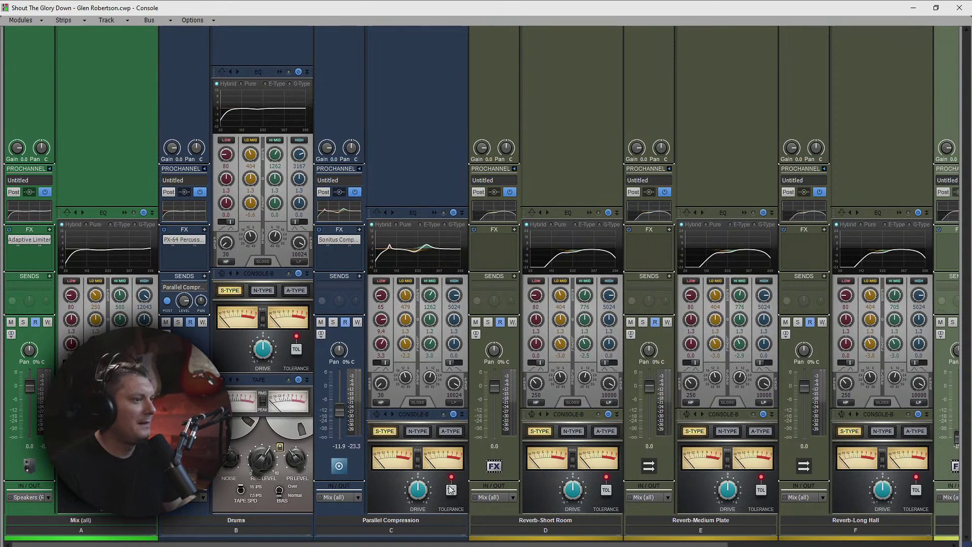
{"action": "left_click_drag", "start_coordinate": [510, 545], "coordinate": [733, 546]}
{"action": "left_click_drag", "start_coordinate": [499, 545], "coordinate": [328, 545]}
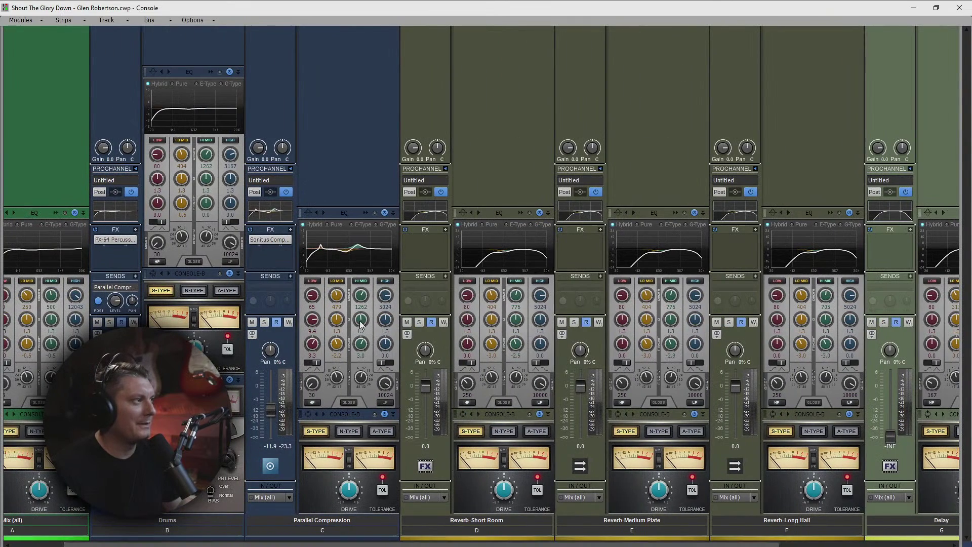
{"action": "right_click", "coordinate": [485, 99]}
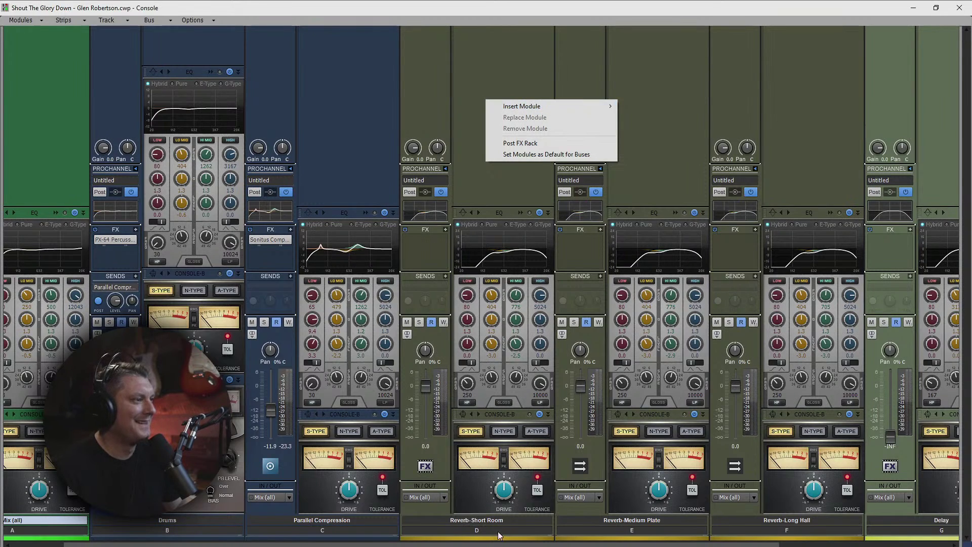
{"action": "left_click_drag", "start_coordinate": [500, 545], "coordinate": [812, 536]}
{"action": "right_click", "coordinate": [952, 298]}
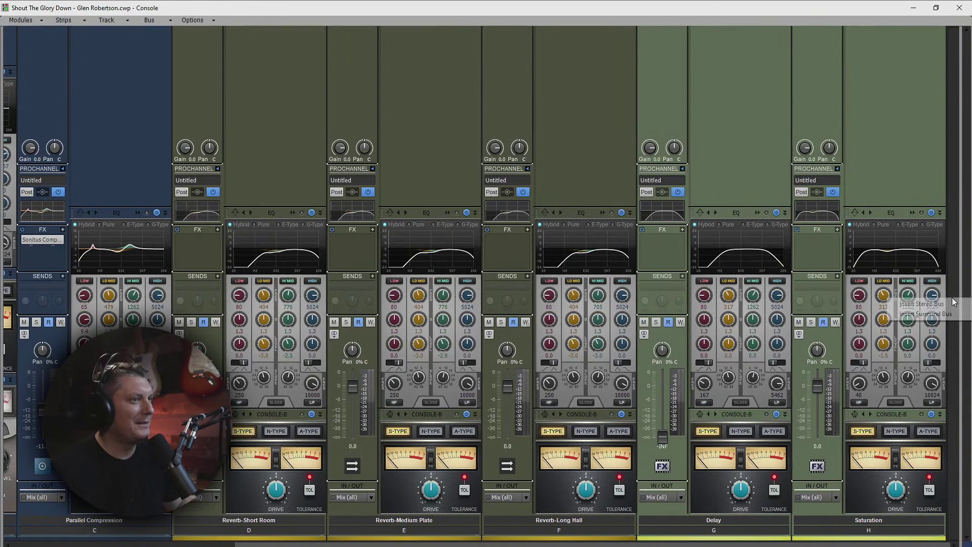
{"action": "left_click", "coordinate": [946, 304]}
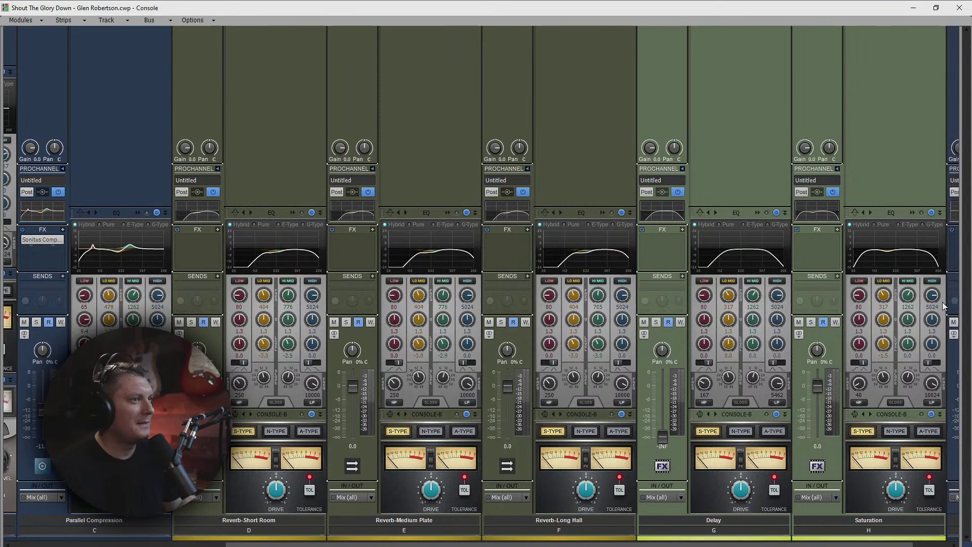
Step: Rename the new stereo bus as BG VOX
{"action": "left_click_drag", "start_coordinate": [853, 545], "coordinate": [891, 545]}
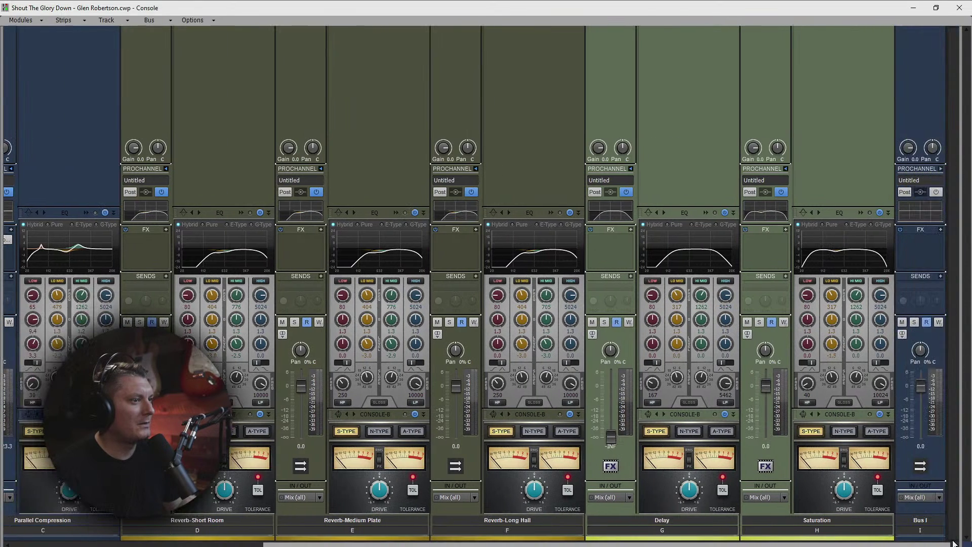
{"action": "double_click", "coordinate": [929, 518]}
{"action": "type", "text": "B"}
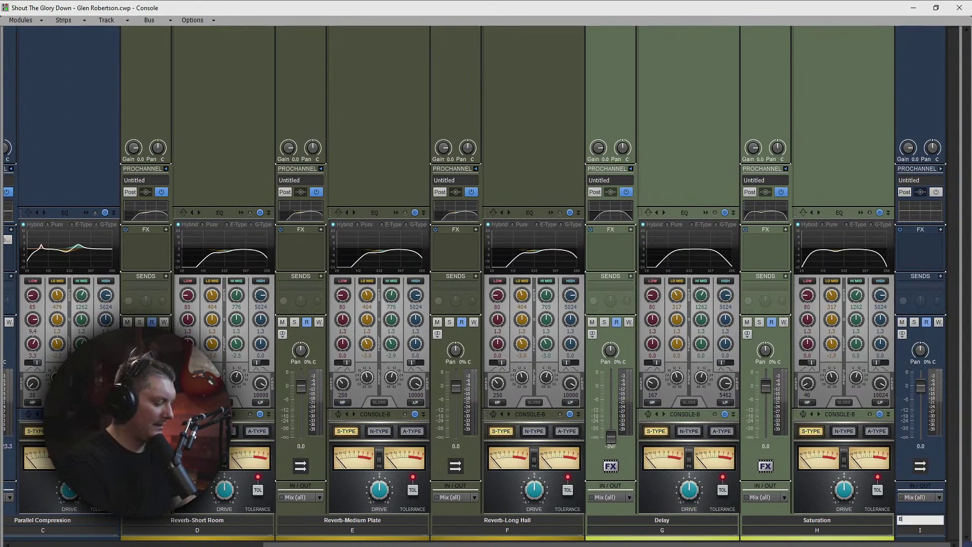
{"action": "type", "text": "G VOX"}
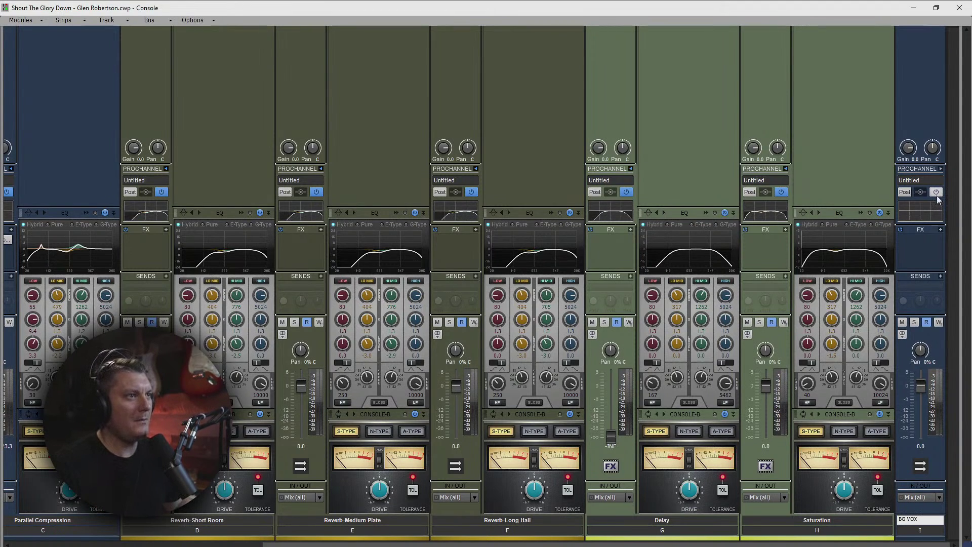
{"action": "key", "text": "Return"}
Step: Expand the BG VOX bus's ProChannel and enable its EQ and console emulator modules
{"action": "left_click", "coordinate": [940, 169]}
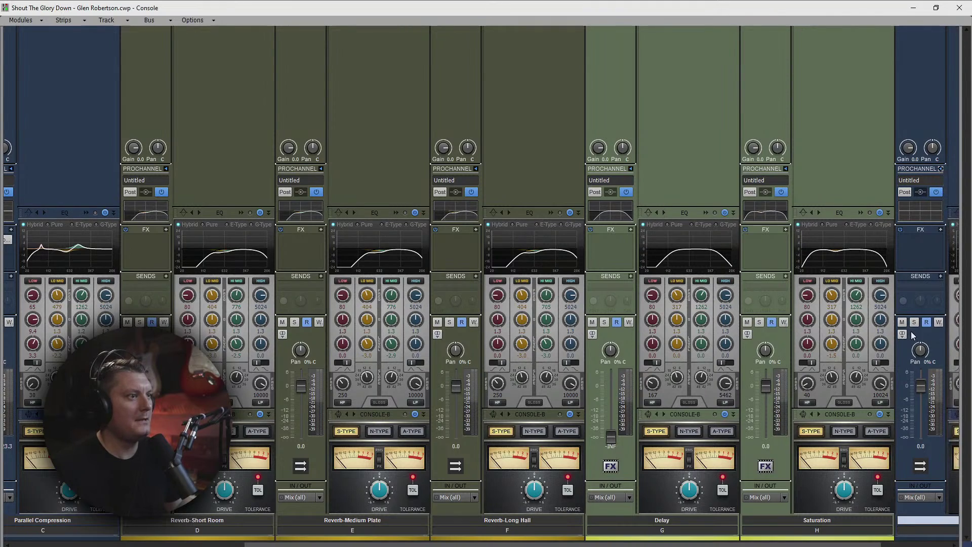
{"action": "left_click_drag", "start_coordinate": [762, 542], "coordinate": [942, 545]}
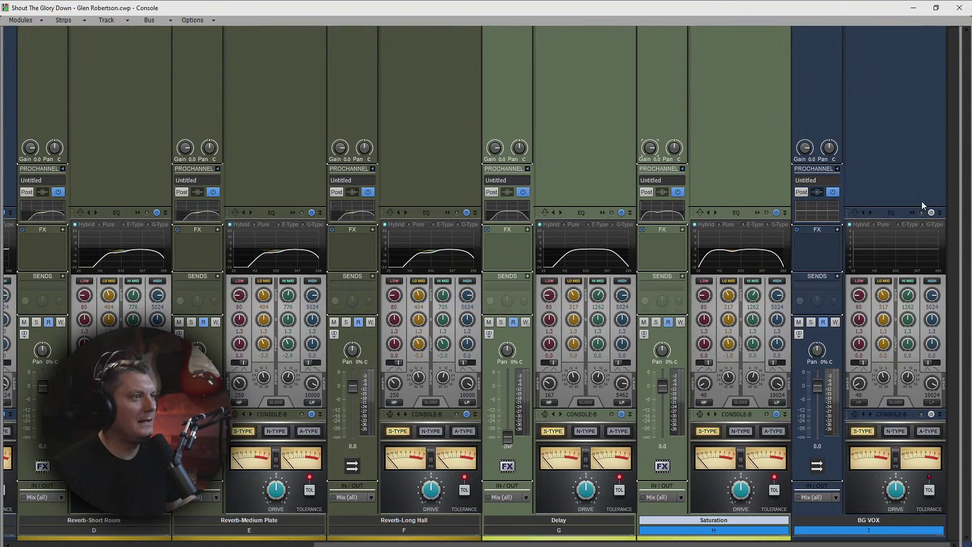
{"action": "left_click", "coordinate": [931, 212]}
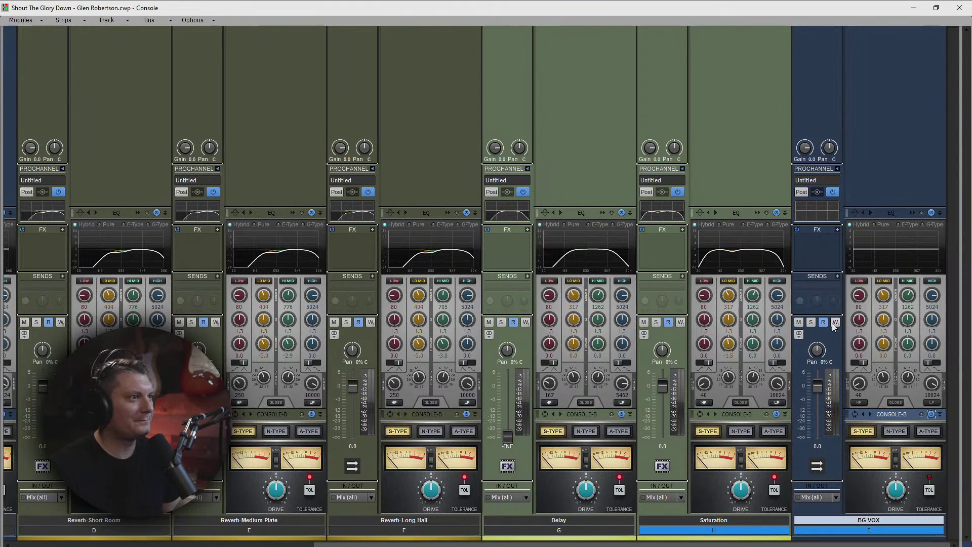
Step: Move the BG VOX bus between the Mix (all) and Drums buses
{"action": "scroll", "coordinate": [113, 321], "scroll_direction": "left", "scroll_amount": 3}
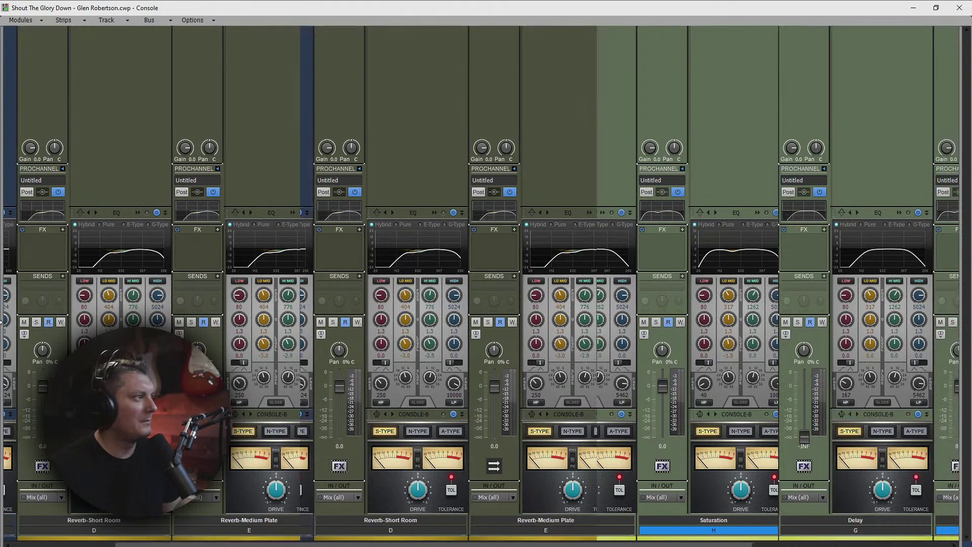
{"action": "left_click", "coordinate": [168, 320]}
{"action": "left_click_drag", "start_coordinate": [176, 320], "coordinate": [175, 318]}
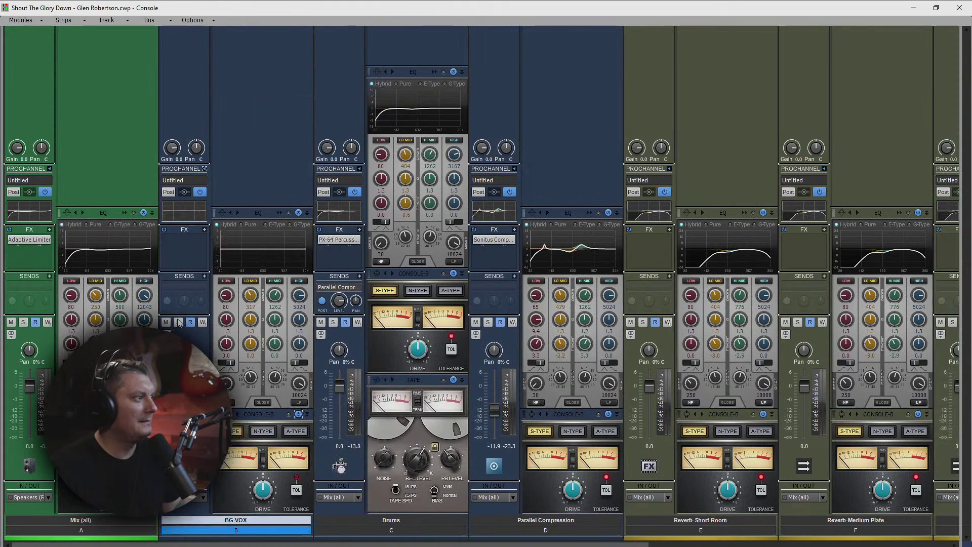
Step: Change the strip colour of the BG VOX bus to blue
{"action": "left_click", "coordinate": [242, 539]}
{"action": "left_click", "coordinate": [246, 530]}
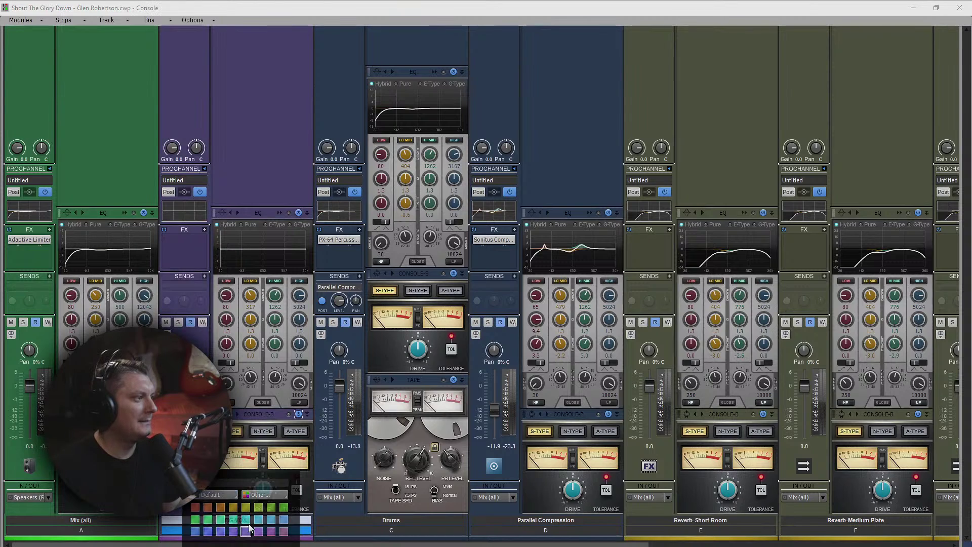
{"action": "left_click", "coordinate": [272, 541]}
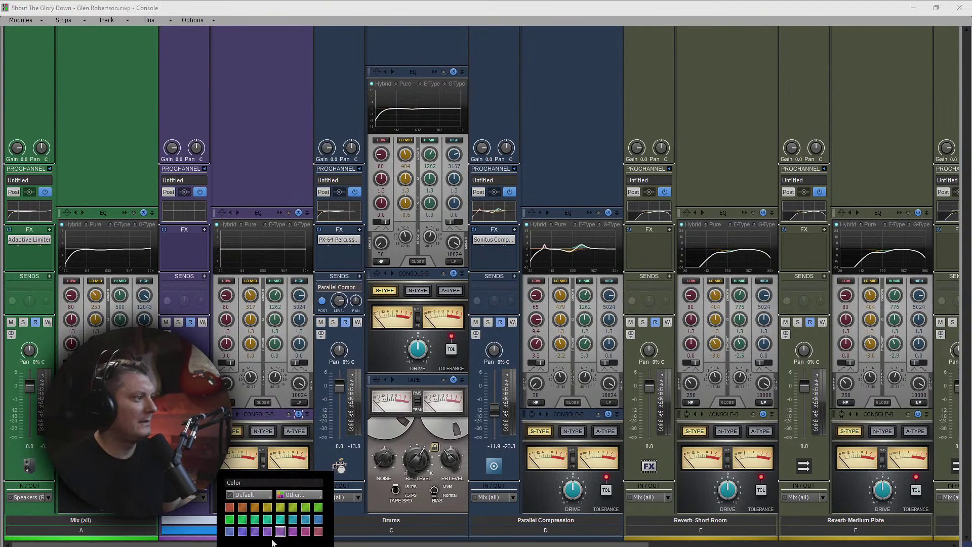
{"action": "left_click", "coordinate": [229, 531]}
Step: Recolour the Drums and Parallel Compression buses with the light grey custom colour
{"action": "left_click", "coordinate": [371, 538]}
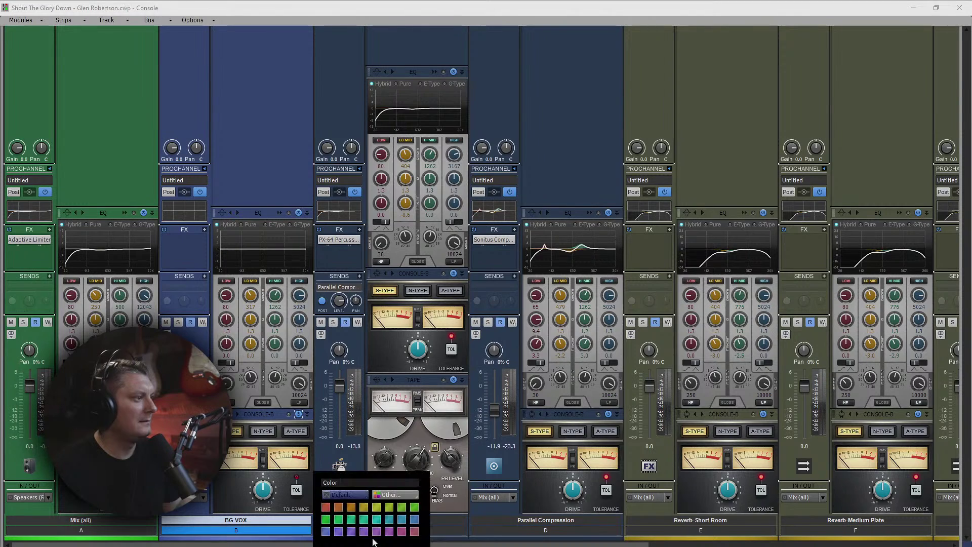
{"action": "left_click", "coordinate": [408, 496]}
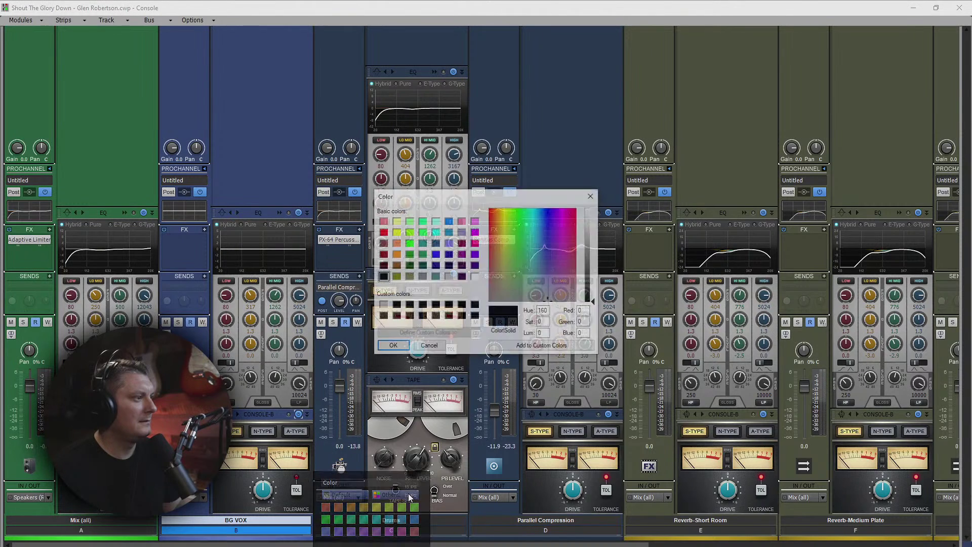
{"action": "left_click", "coordinate": [382, 306]}
{"action": "left_click", "coordinate": [391, 347]}
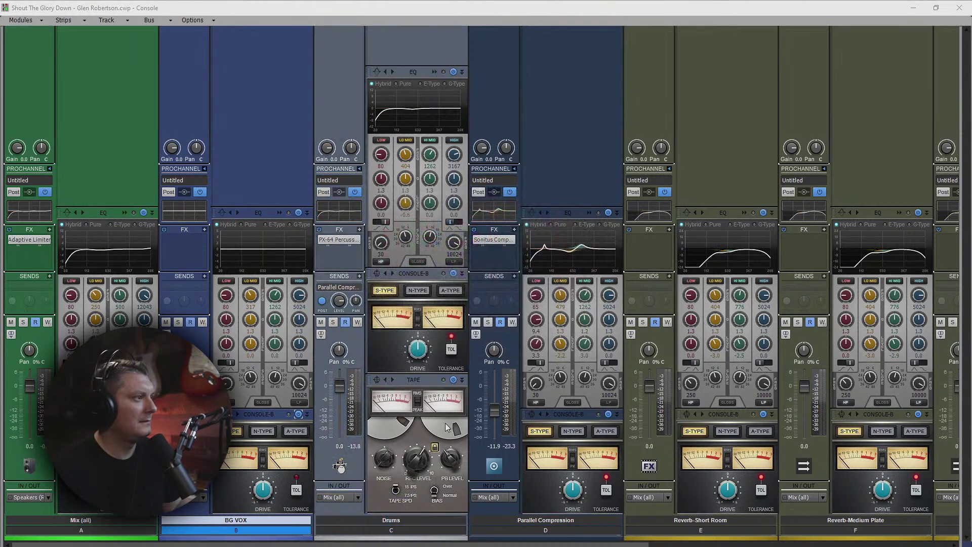
{"action": "left_click", "coordinate": [540, 539]}
{"action": "left_click", "coordinate": [559, 495]}
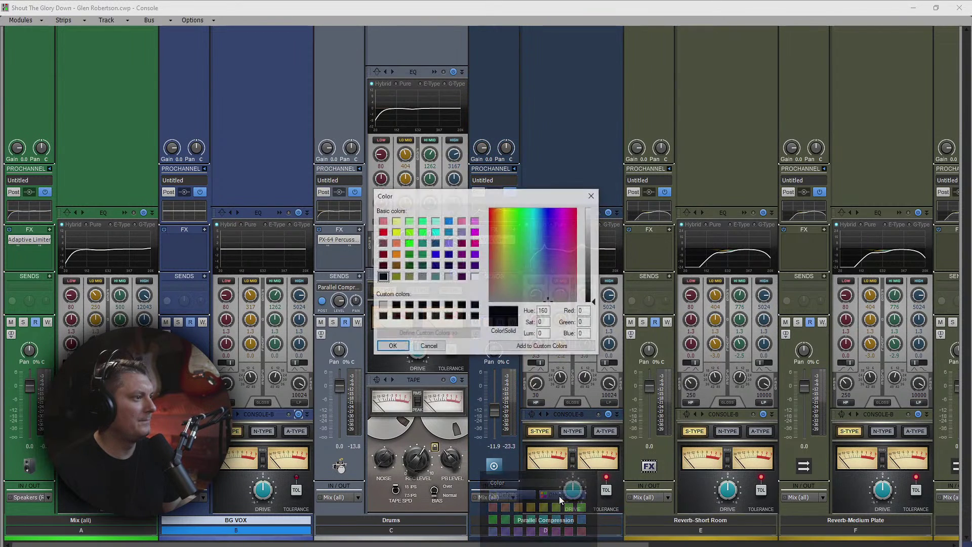
{"action": "left_click", "coordinate": [383, 305]}
{"action": "left_click", "coordinate": [393, 346]}
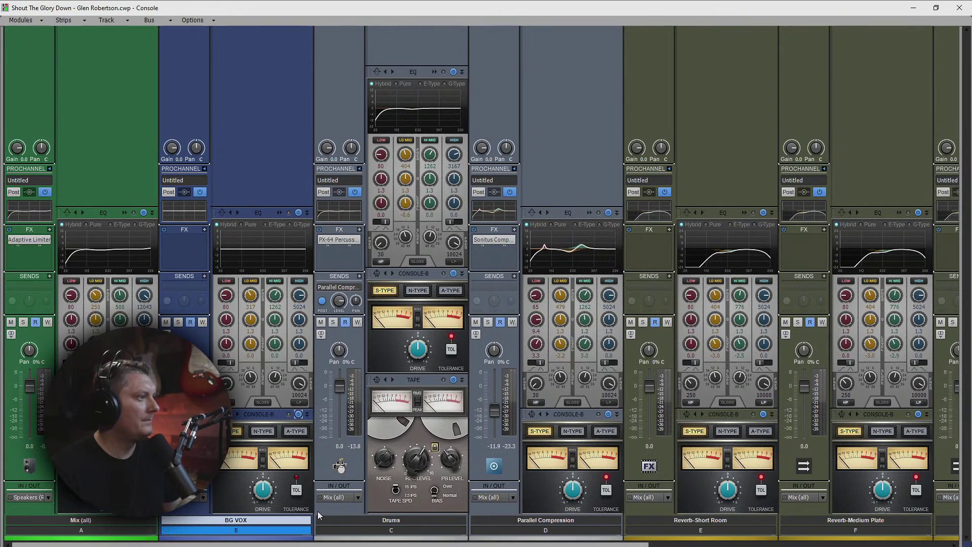
Step: Route the output of all three Backing Vocals tracks to the BG VOX bus
{"action": "left_click", "coordinate": [959, 8]}
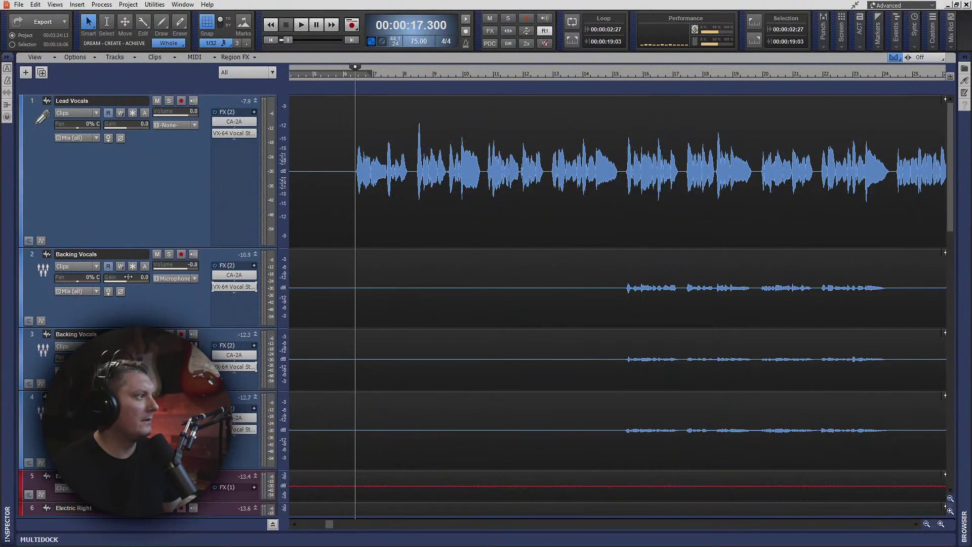
{"action": "left_click", "coordinate": [32, 255]}
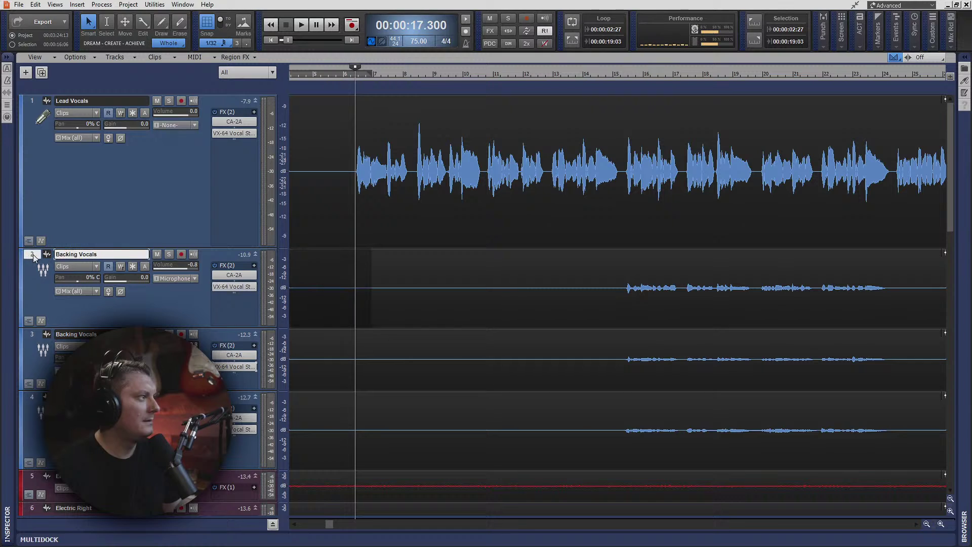
{"action": "left_click_drag", "start_coordinate": [32, 254], "coordinate": [34, 398]}
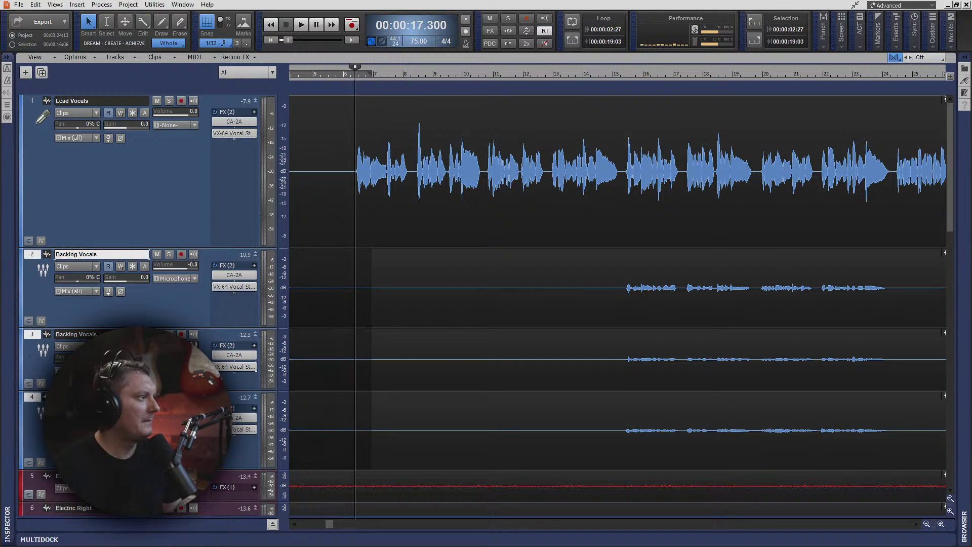
{"action": "left_click", "coordinate": [96, 138]}
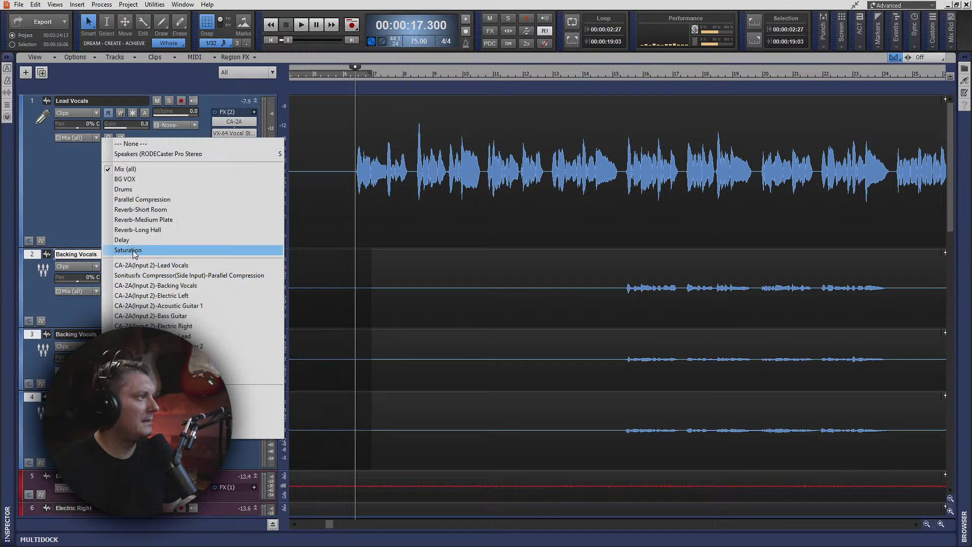
{"action": "left_click", "coordinate": [124, 179]}
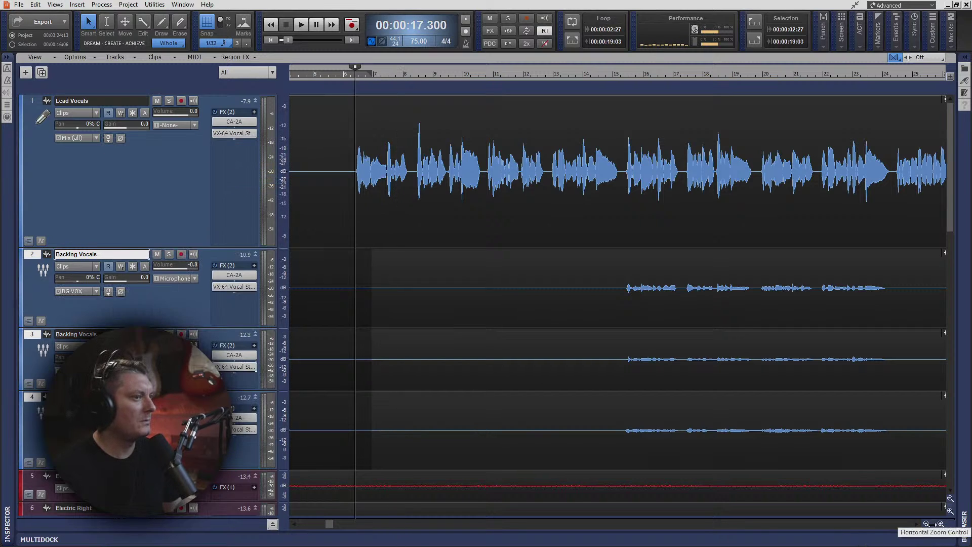
Step: Reopen the console full screen, enable the high-pass filter in the BG VOX bus EQ and start playback
{"action": "left_click", "coordinate": [55, 4]}
{"action": "left_click", "coordinate": [64, 62]}
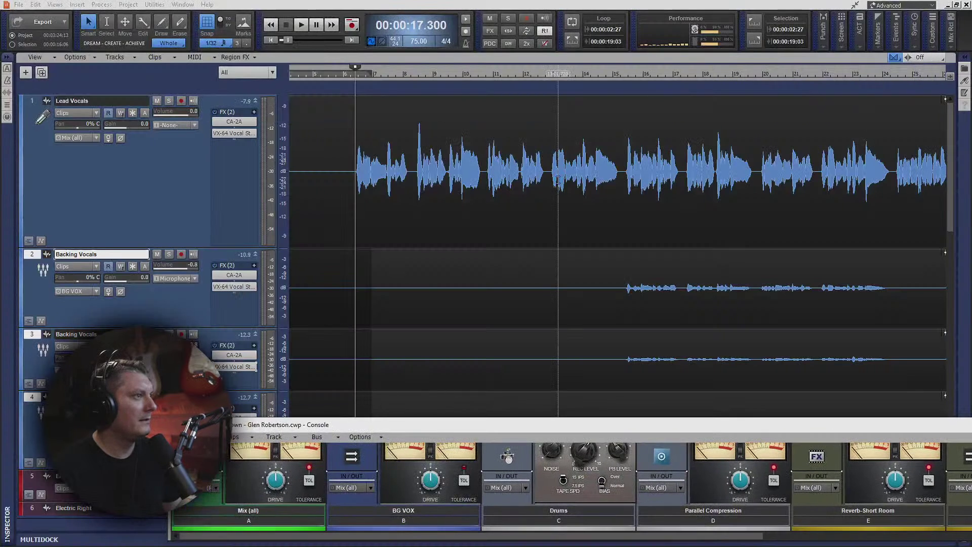
{"action": "left_click_drag", "start_coordinate": [664, 426], "coordinate": [506, 2]}
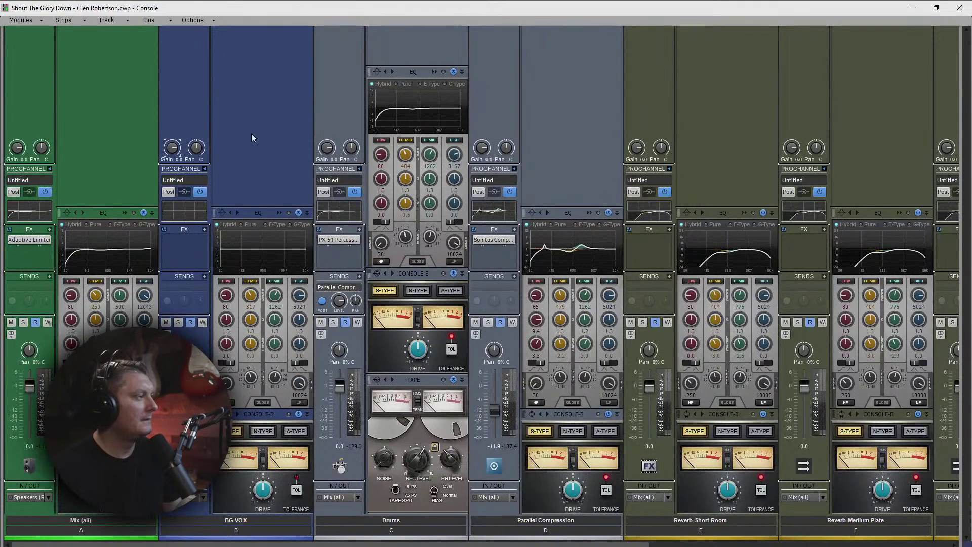
{"action": "left_click", "coordinate": [226, 403]}
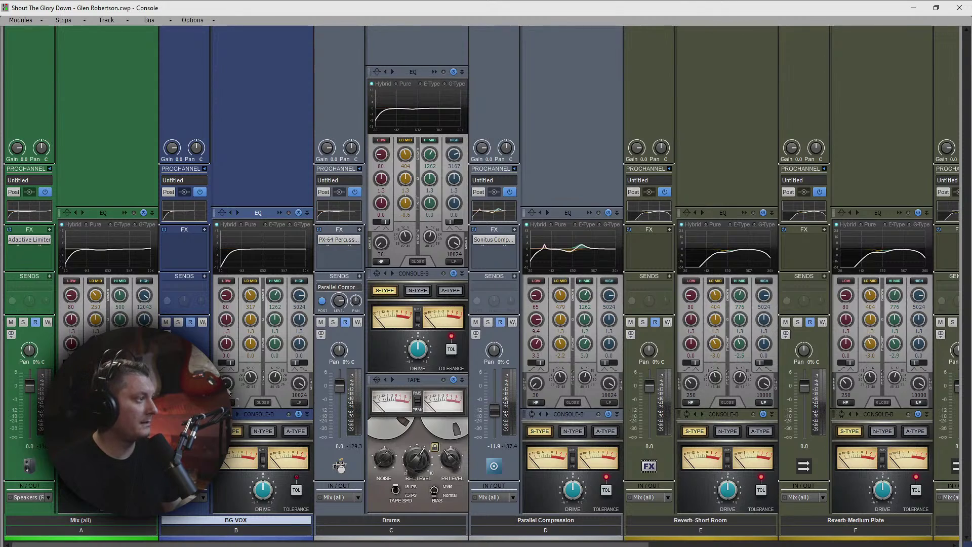
{"action": "key", "text": "space"}
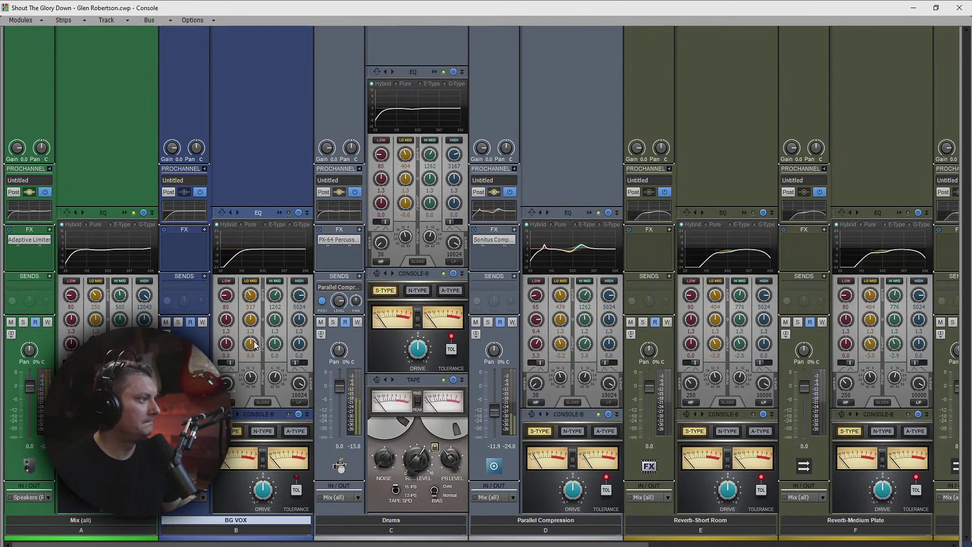
Step: On the BG VOX bus EQ, cut 3.8 dB at 317 Hz and 3.4 dB at 3023 Hz, boost the highs, and close the console
{"action": "scroll", "coordinate": [255, 344], "scroll_direction": "down", "scroll_amount": 4}
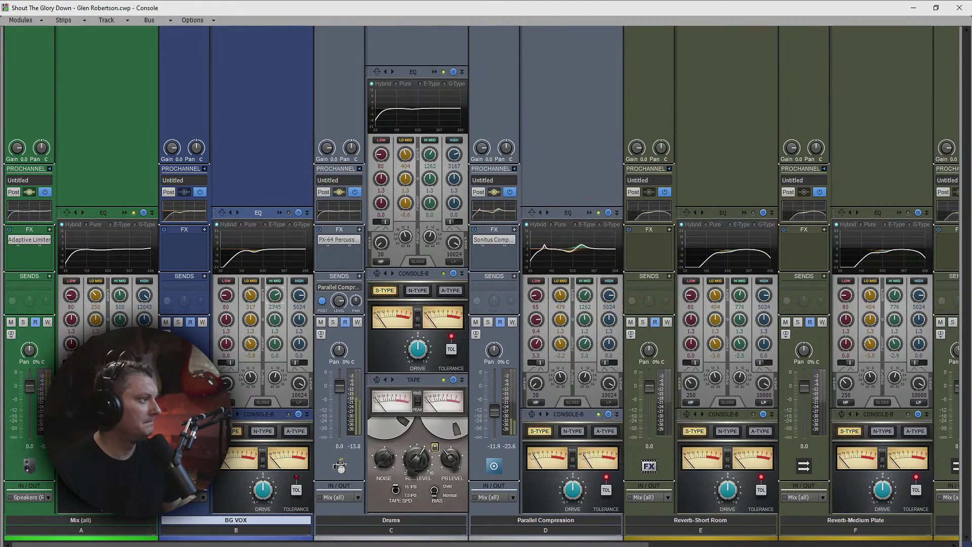
{"action": "scroll", "coordinate": [275, 344], "scroll_direction": "down", "scroll_amount": 4}
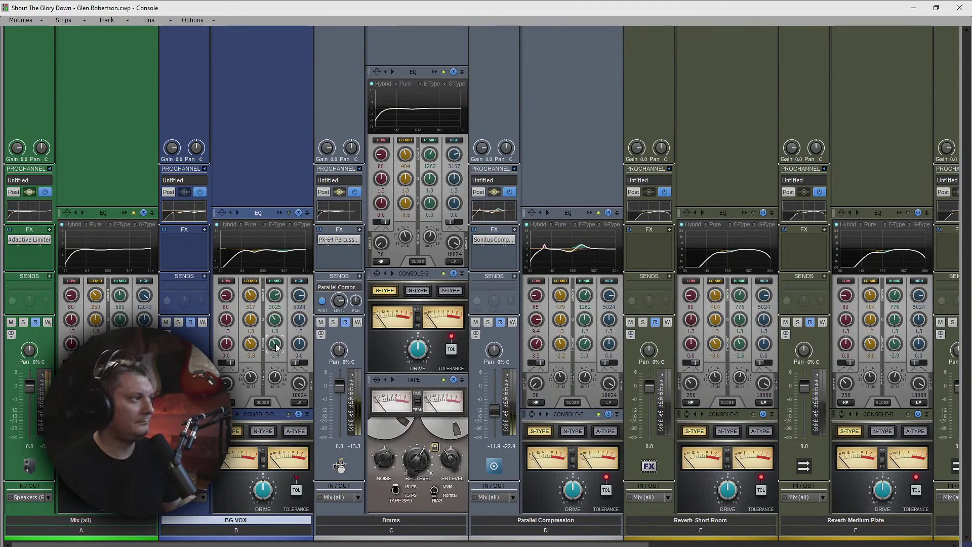
{"action": "left_click_drag", "start_coordinate": [298, 350], "coordinate": [299, 334]}
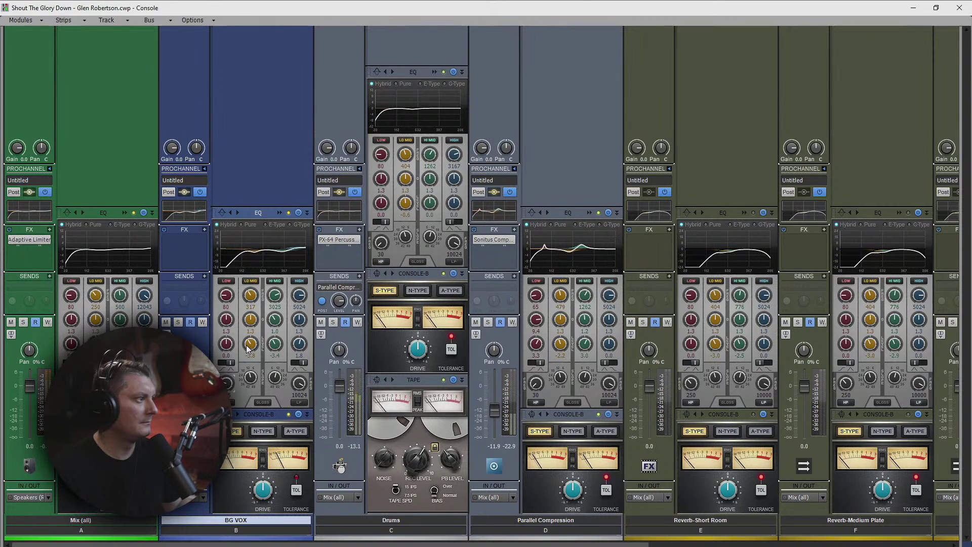
{"action": "mouse_move", "coordinate": [250, 345]}
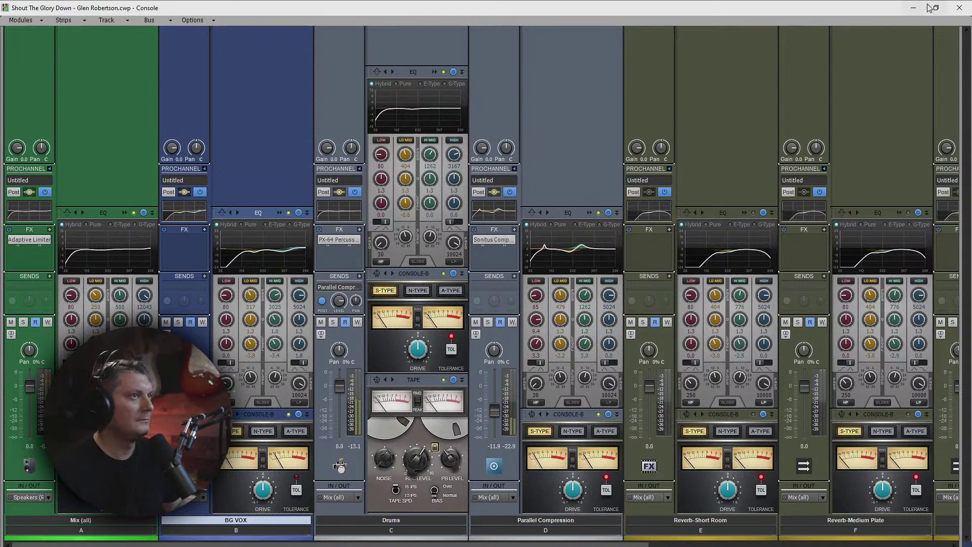
{"action": "left_click", "coordinate": [959, 7]}
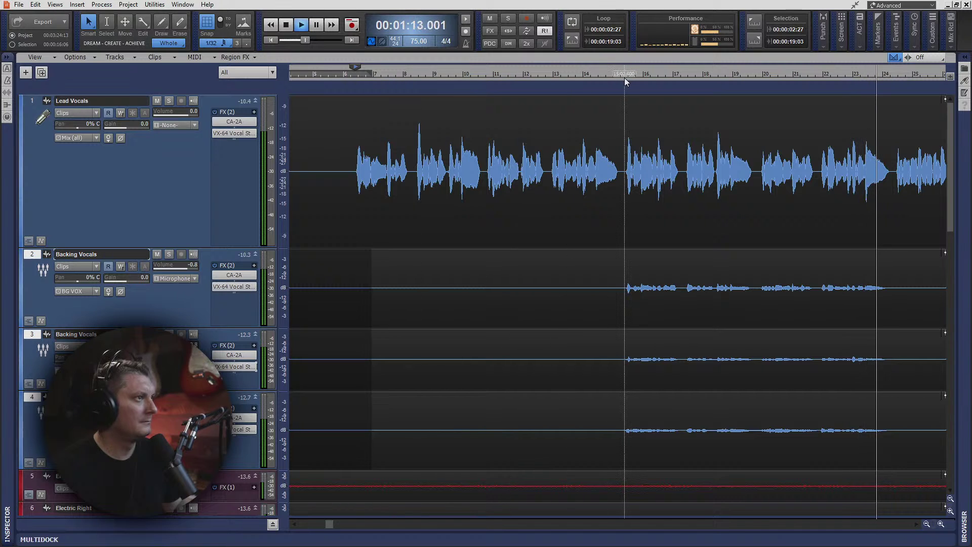
Step: Solo the three Backing Vocals tracks and listen to them from their first entrance near measure 15
{"action": "left_click", "coordinate": [624, 76]}
{"action": "key", "text": "space"}
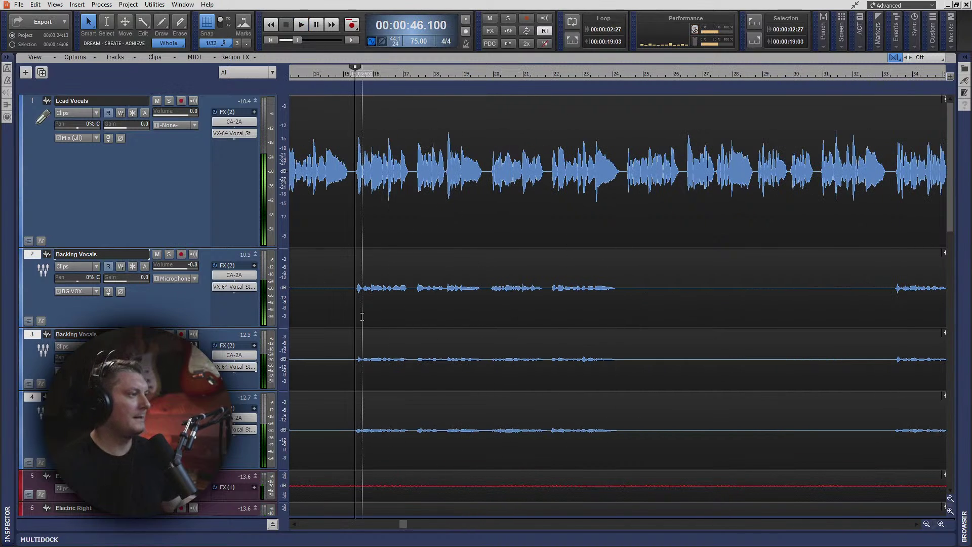
{"action": "left_click", "coordinate": [169, 254]}
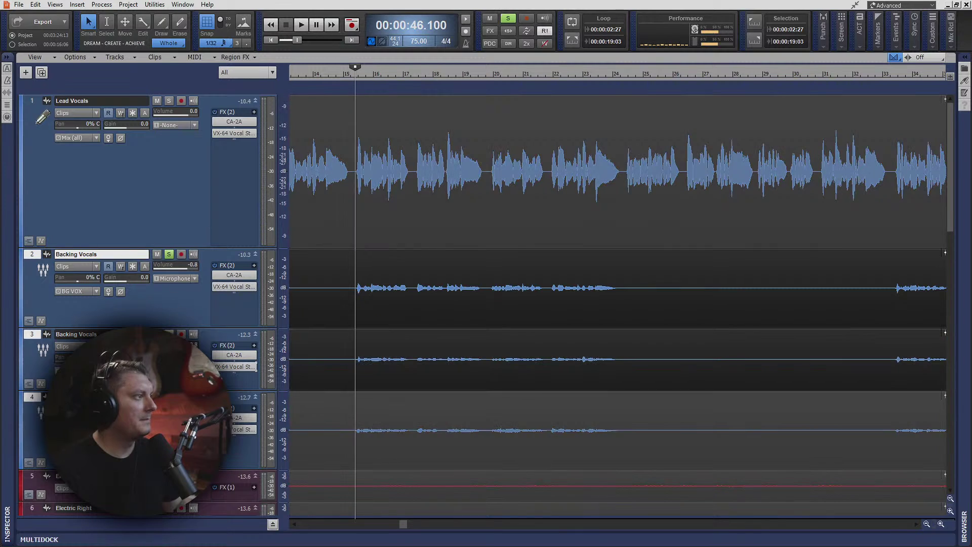
{"action": "key", "text": "space"}
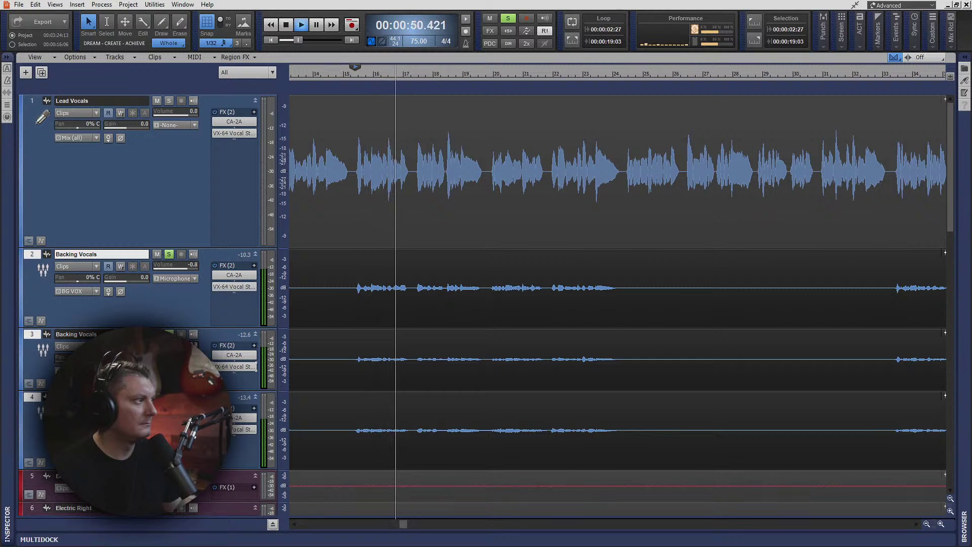
{"action": "key", "text": "space"}
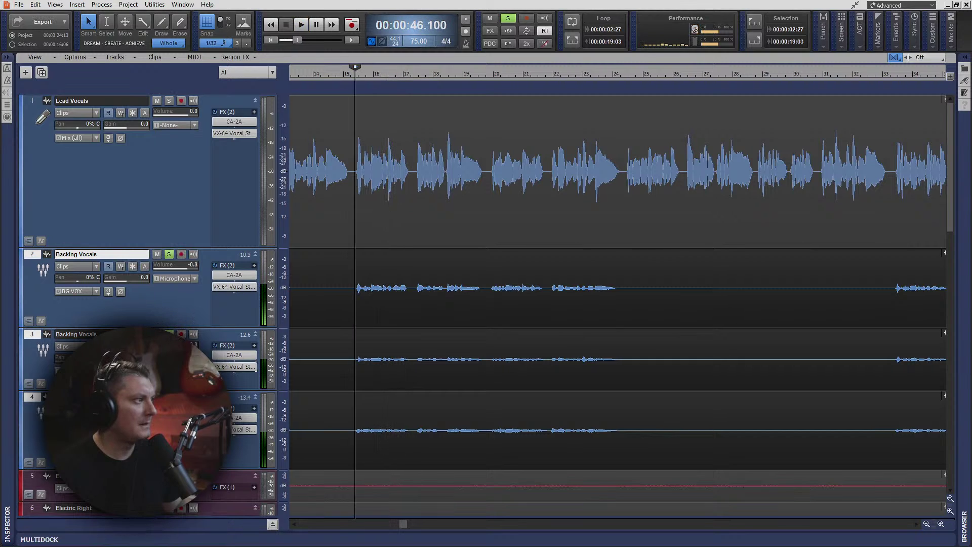
Step: Audition only the first Backing Vocals track (track 2) and pan it 50% left
{"action": "left_click", "coordinate": [169, 397]}
{"action": "left_click", "coordinate": [169, 334]}
{"action": "key", "text": "space"}
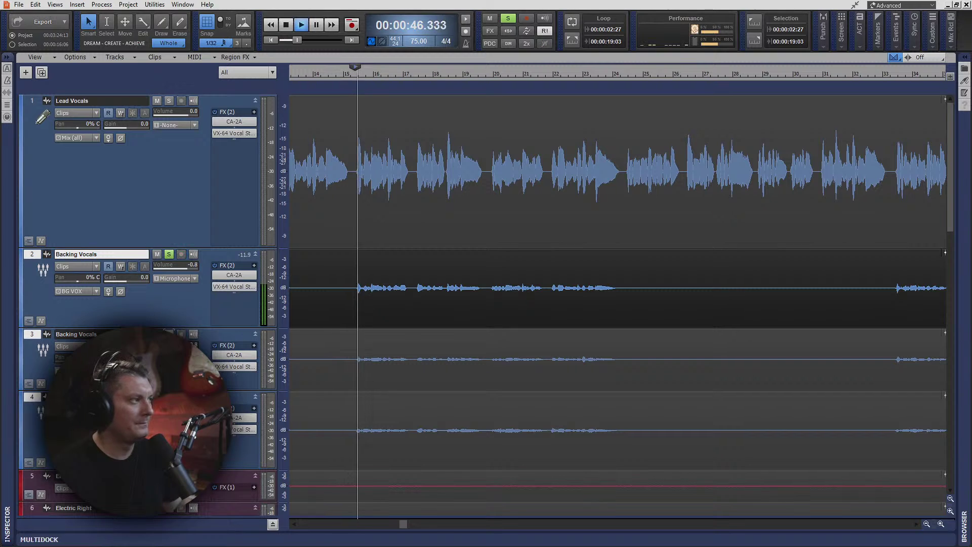
{"action": "key", "text": "space"}
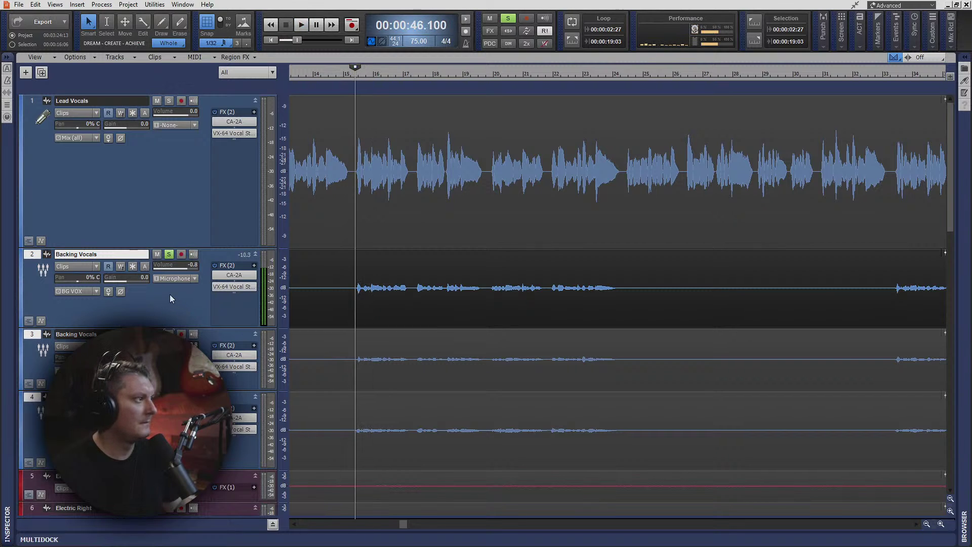
{"action": "left_click_drag", "start_coordinate": [75, 279], "coordinate": [70, 280]}
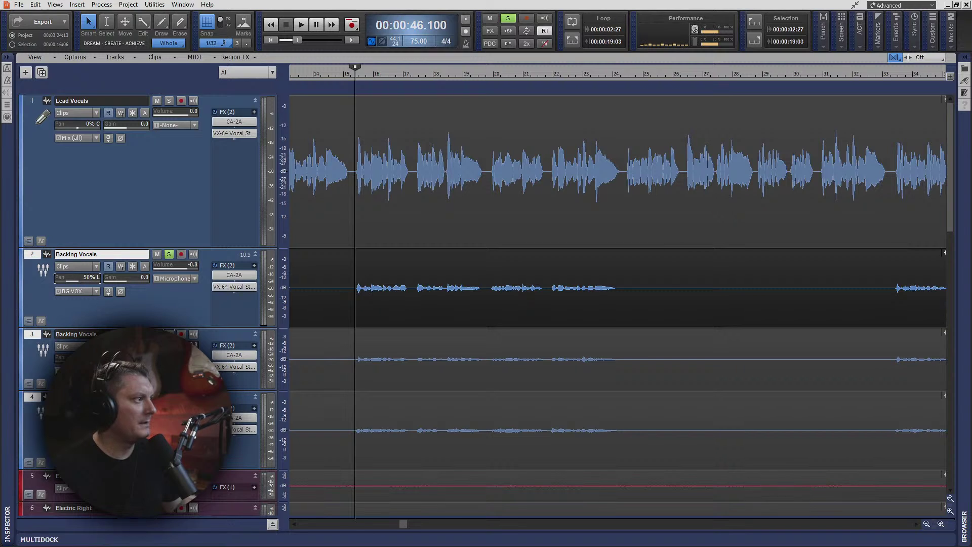
Step: Audition Backing Vocals track 3 on its own and together with Backing Vocals track 4
{"action": "left_click", "coordinate": [169, 334]}
{"action": "left_click", "coordinate": [169, 254]}
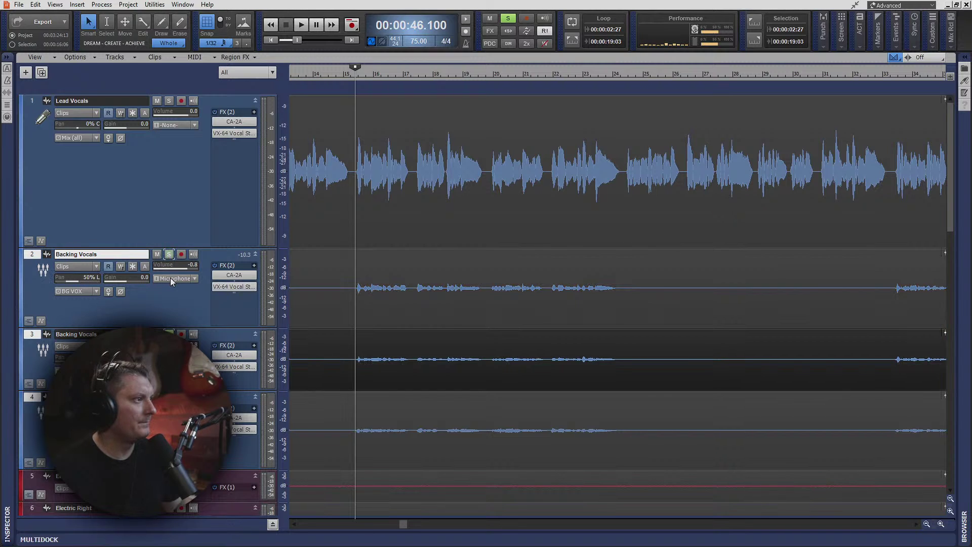
{"action": "key", "text": "space"}
{"action": "key", "text": "space"}
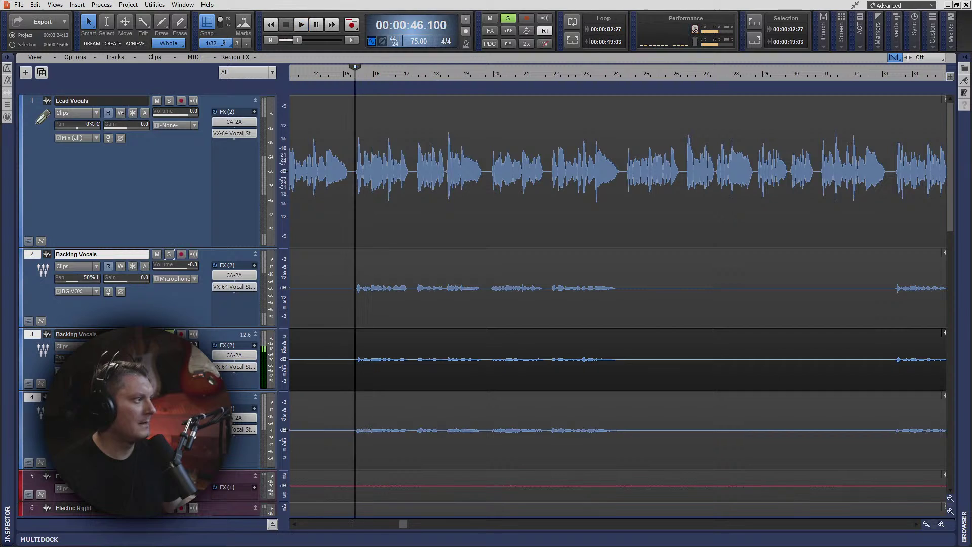
{"action": "key", "text": "space"}
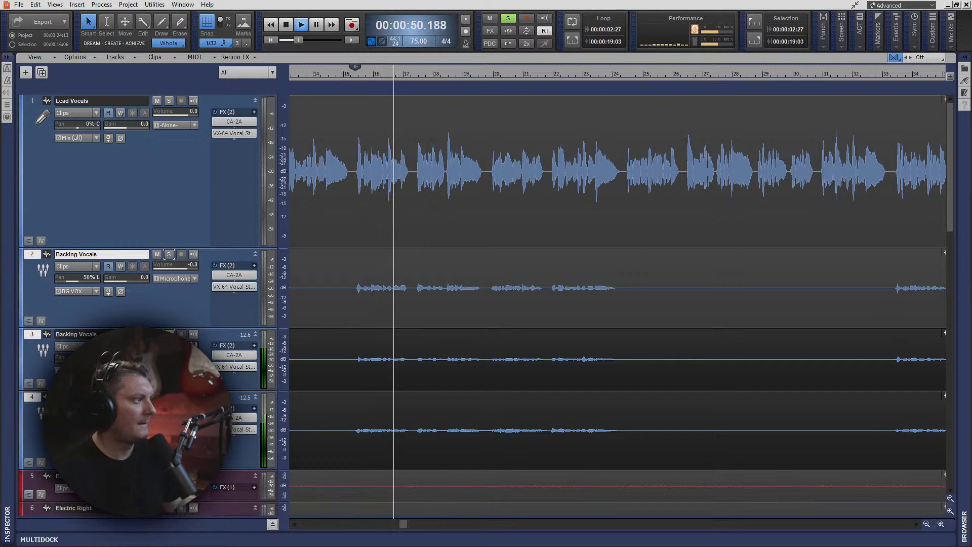
{"action": "key", "text": "space"}
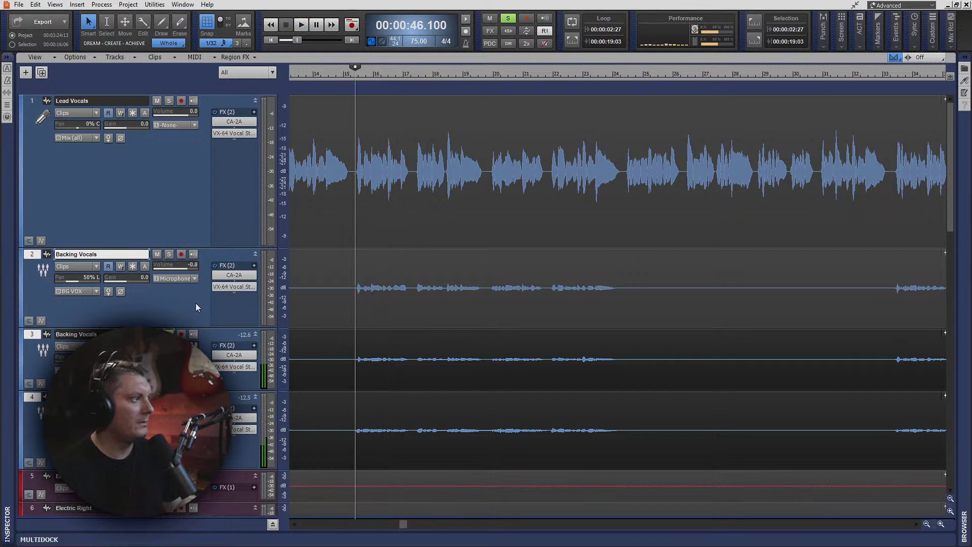
Step: Play all three backing vocals soloed together with Lead Vocals and set the volume of Backing Vocals track 2 to 0.0
{"action": "left_click", "coordinate": [169, 254]}
{"action": "key", "text": "space"}
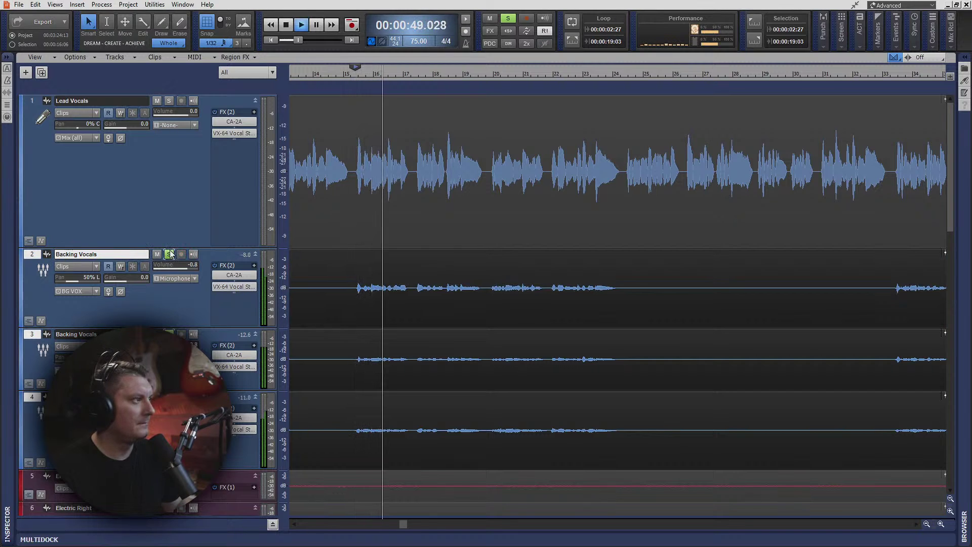
{"action": "left_click", "coordinate": [169, 101]}
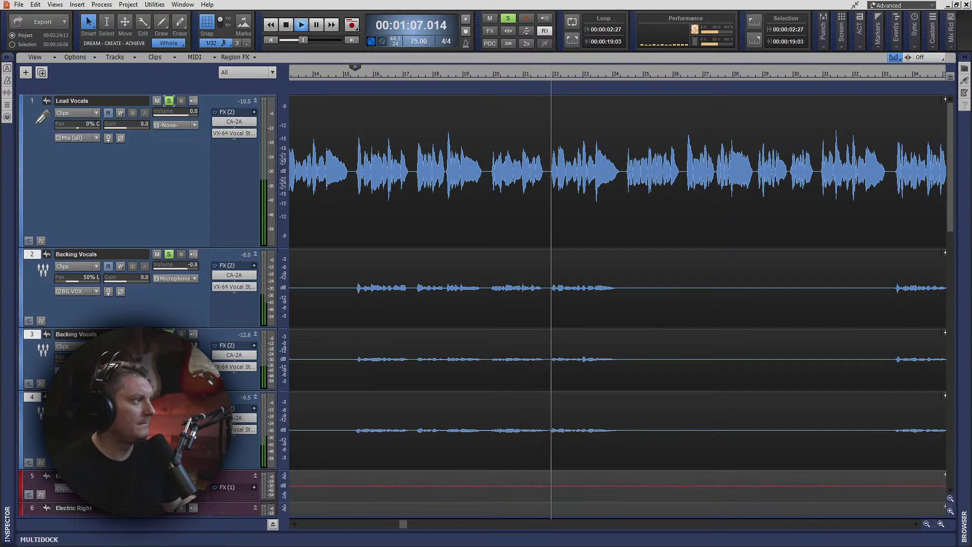
{"action": "double_click", "coordinate": [188, 266]}
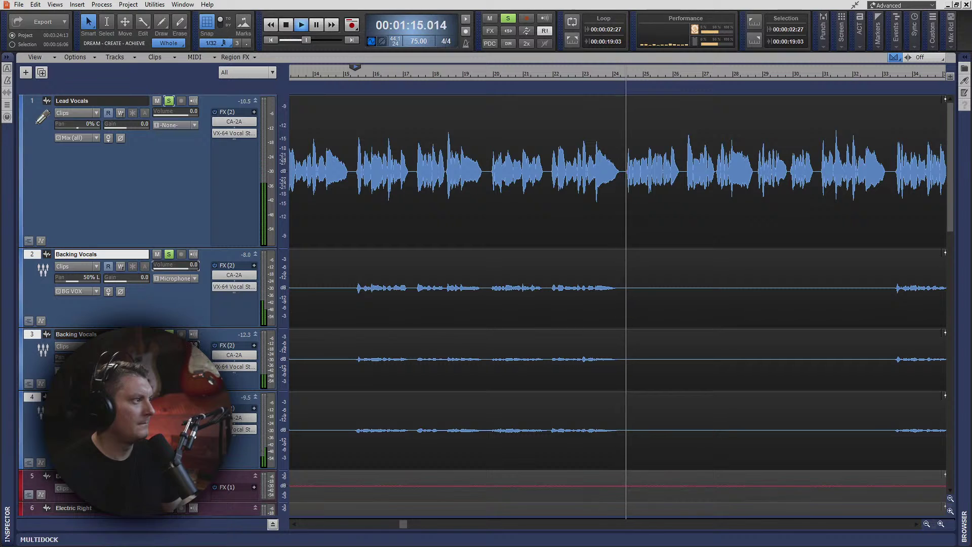
{"action": "key", "text": "space"}
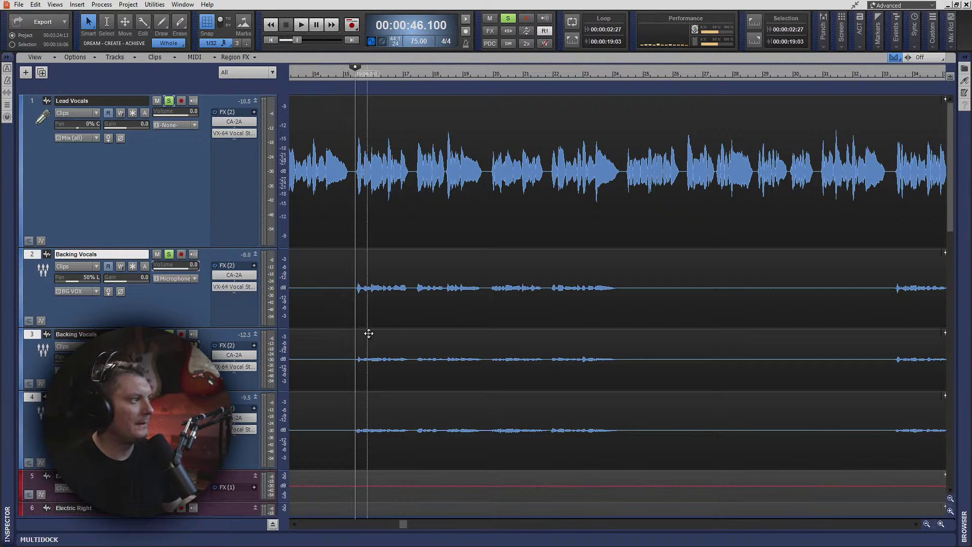
Step: Listen to the soloed lead and backing vocals together and clear the solos on all vocal tracks
{"action": "key", "text": "space"}
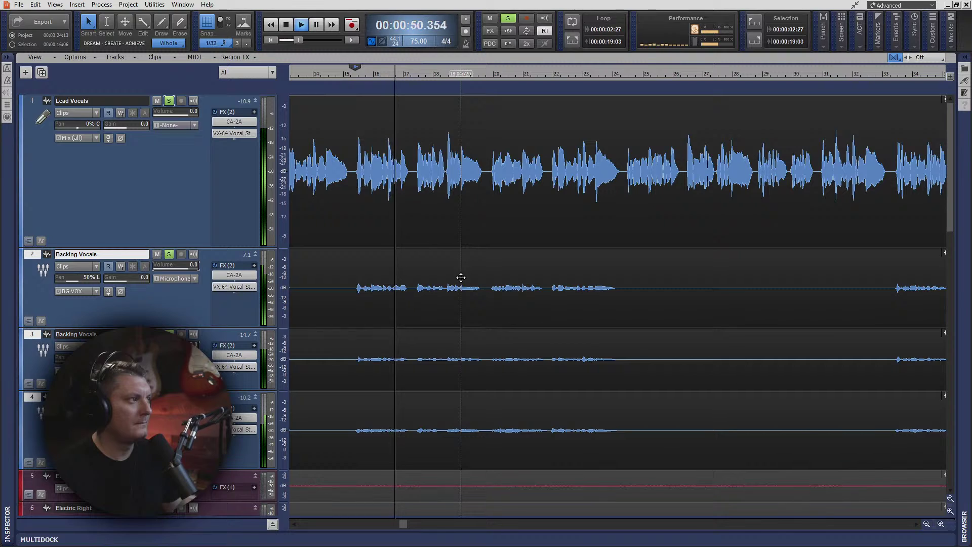
{"action": "key", "text": "space"}
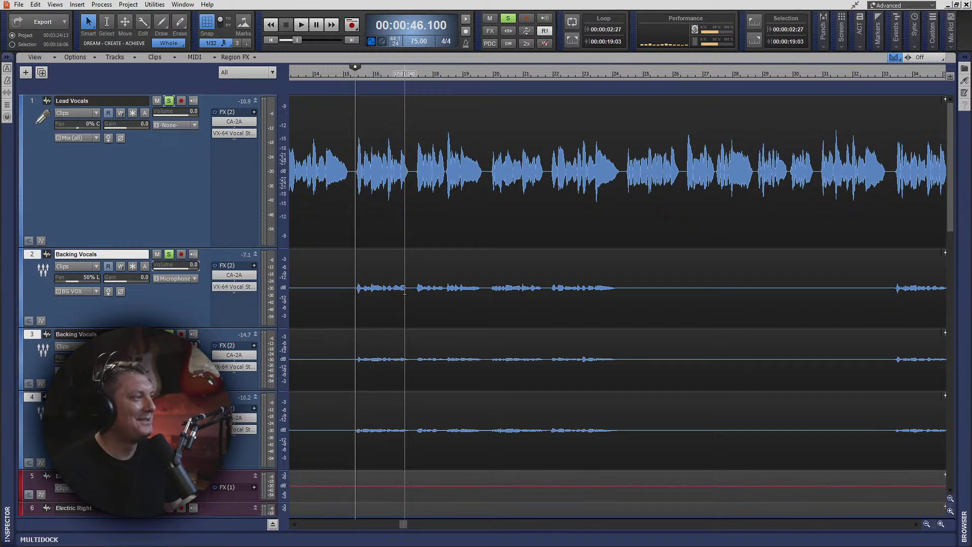
{"action": "left_click", "coordinate": [169, 101]}
{"action": "left_click", "coordinate": [169, 254]}
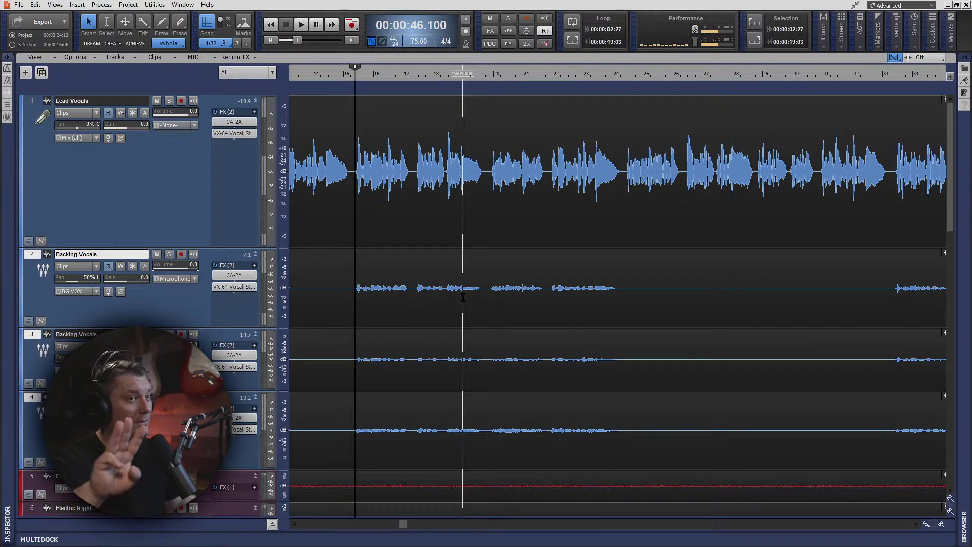
Step: Play the full mix, set the Shout Steel Gtr (8) track's volume to 0.0 and pan it 15% right
{"action": "key", "text": "space"}
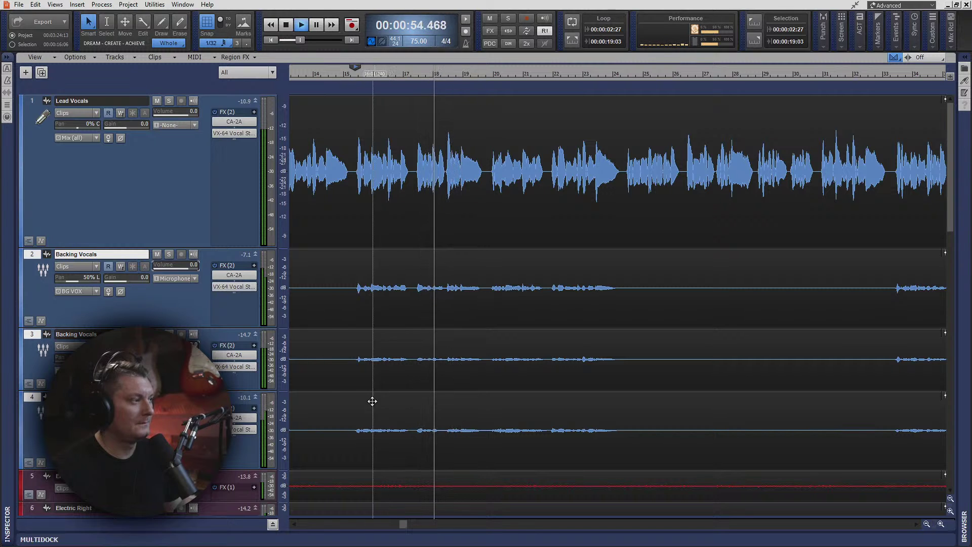
{"action": "scroll", "coordinate": [321, 397], "scroll_direction": "down", "scroll_amount": 9}
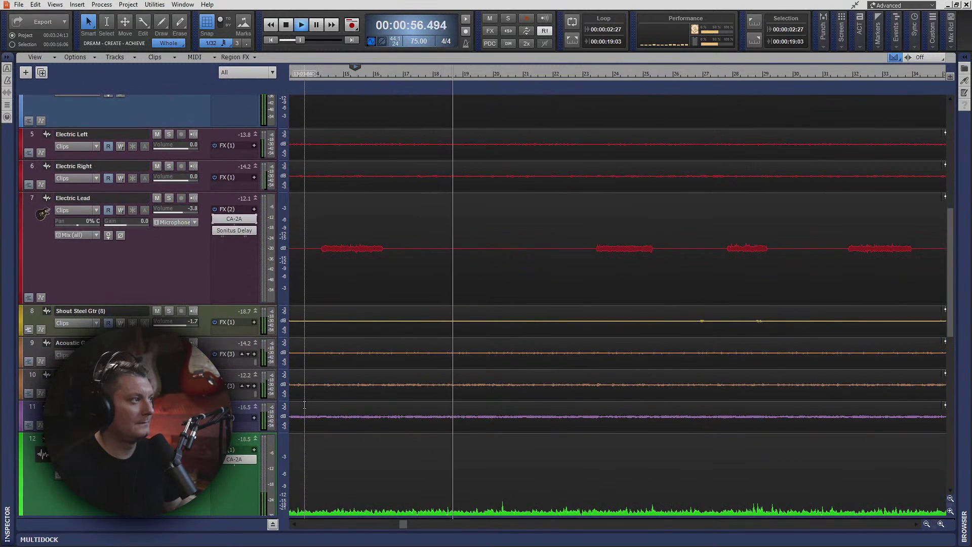
{"action": "scroll", "coordinate": [304, 405], "scroll_direction": "down", "scroll_amount": 3}
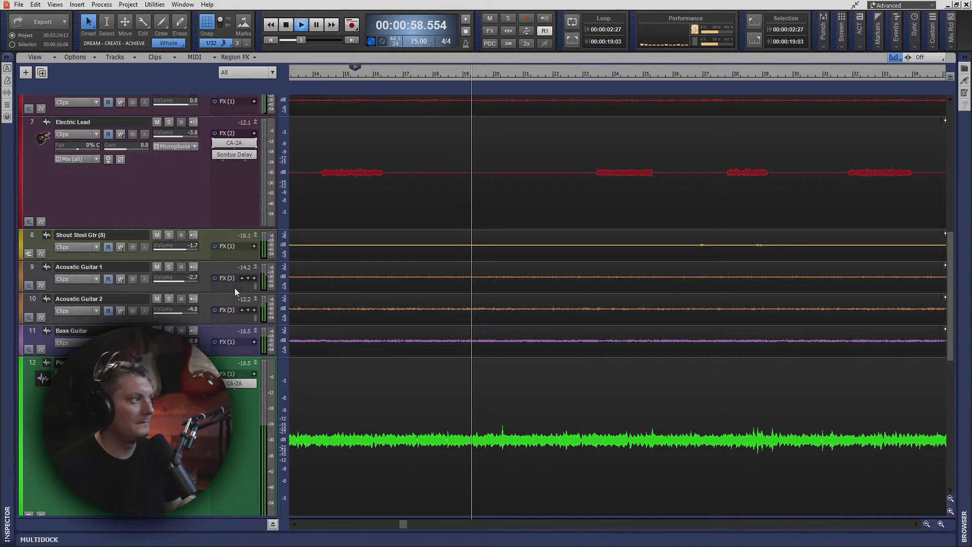
{"action": "double_click", "coordinate": [172, 255]}
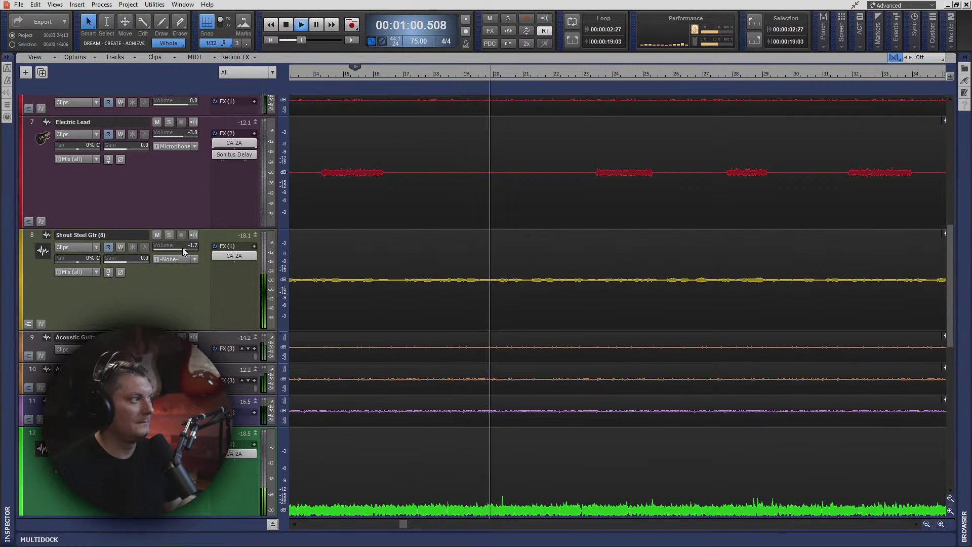
{"action": "double_click", "coordinate": [183, 249]}
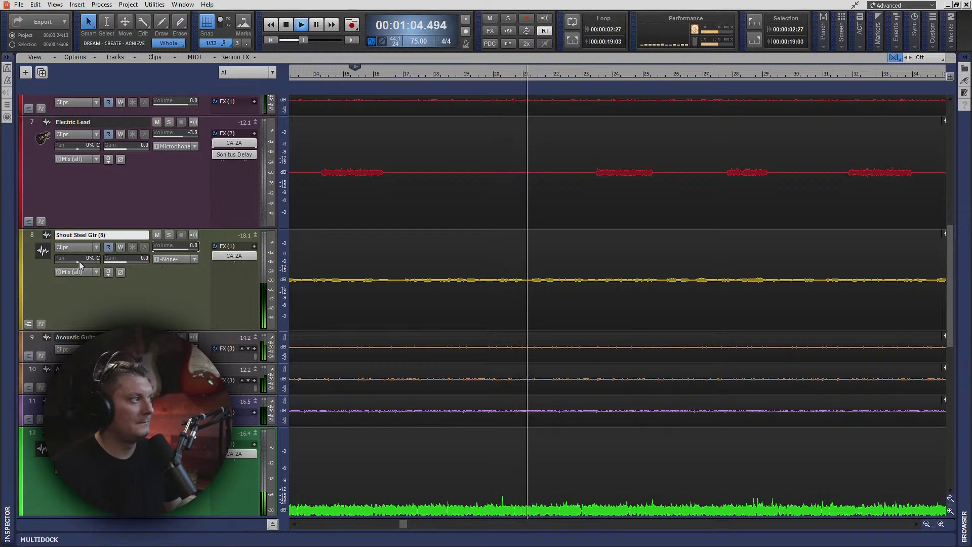
{"action": "left_click_drag", "start_coordinate": [79, 262], "coordinate": [80, 260]}
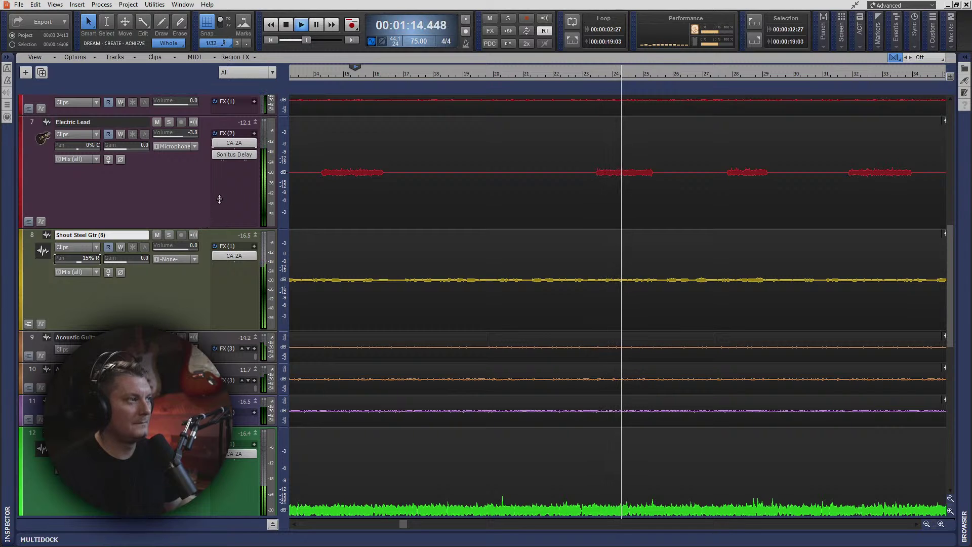
Step: Check the VX-64 Vocal Strip and CA-2A compressor settings on the Lead Vocals track while the mix plays
{"action": "key", "text": "f"}
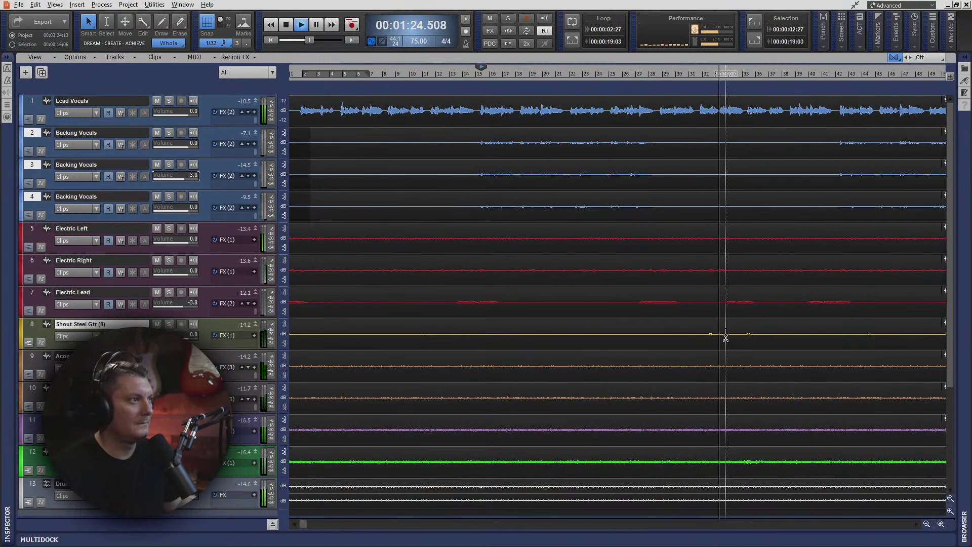
{"action": "scroll", "coordinate": [723, 339], "scroll_direction": "down", "scroll_amount": 2}
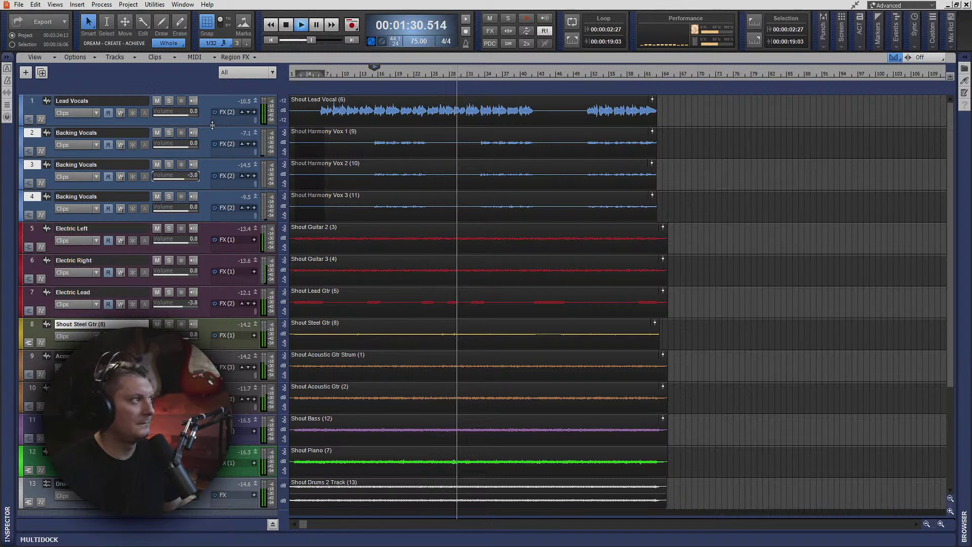
{"action": "left_click_drag", "start_coordinate": [211, 126], "coordinate": [214, 161]}
{"action": "double_click", "coordinate": [234, 133]}
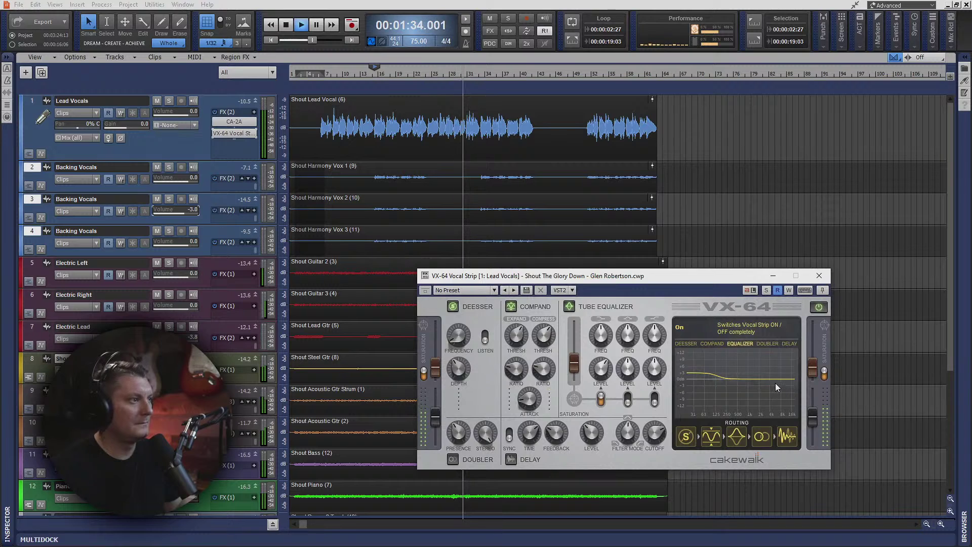
{"action": "left_click", "coordinate": [819, 276]}
{"action": "double_click", "coordinate": [241, 122]}
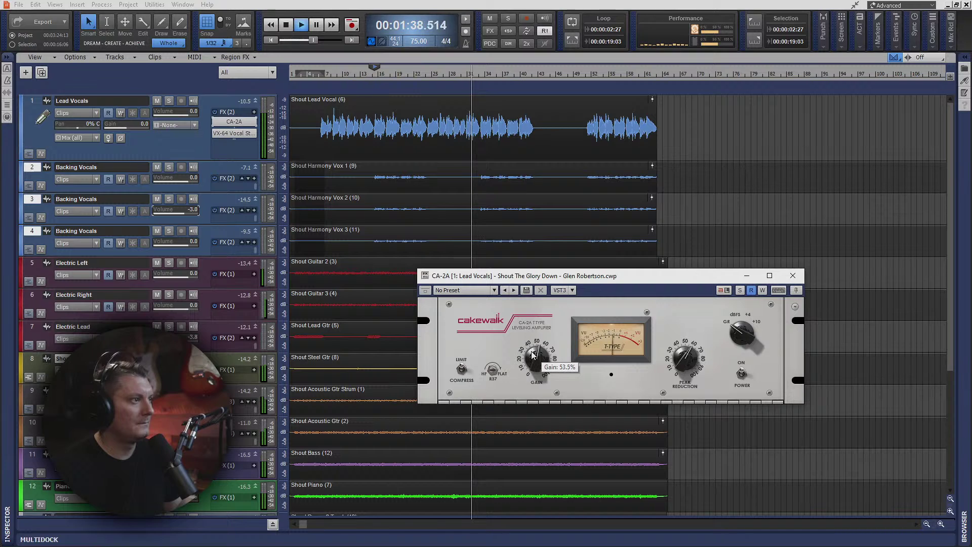
{"action": "left_click", "coordinate": [792, 275]}
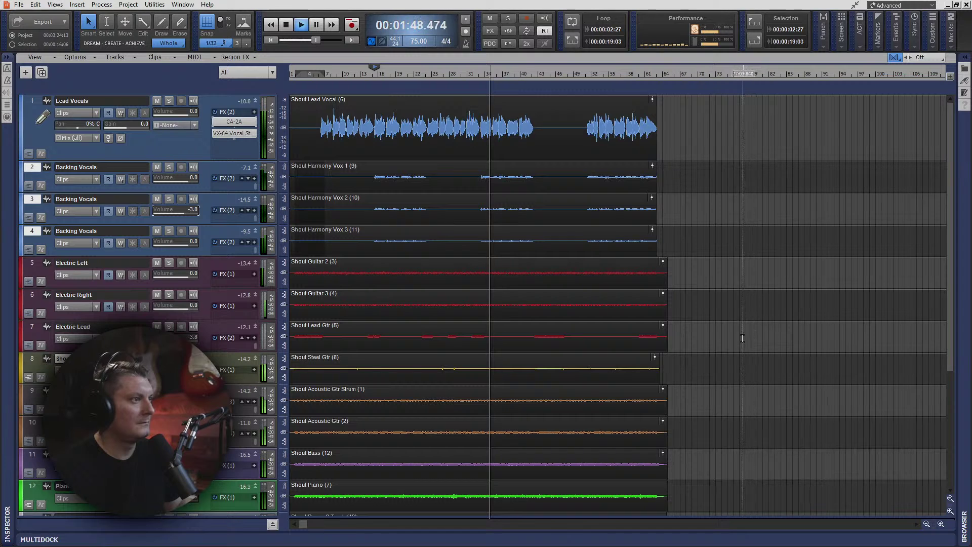
Step: Listen on through the full mix, show the bus section below the tracks and stop playback
{"action": "scroll", "coordinate": [753, 335], "scroll_direction": "down", "scroll_amount": 4}
{"action": "scroll", "coordinate": [725, 344], "scroll_direction": "up", "scroll_amount": 2}
{"action": "scroll", "coordinate": [725, 343], "scroll_direction": "up", "scroll_amount": 1}
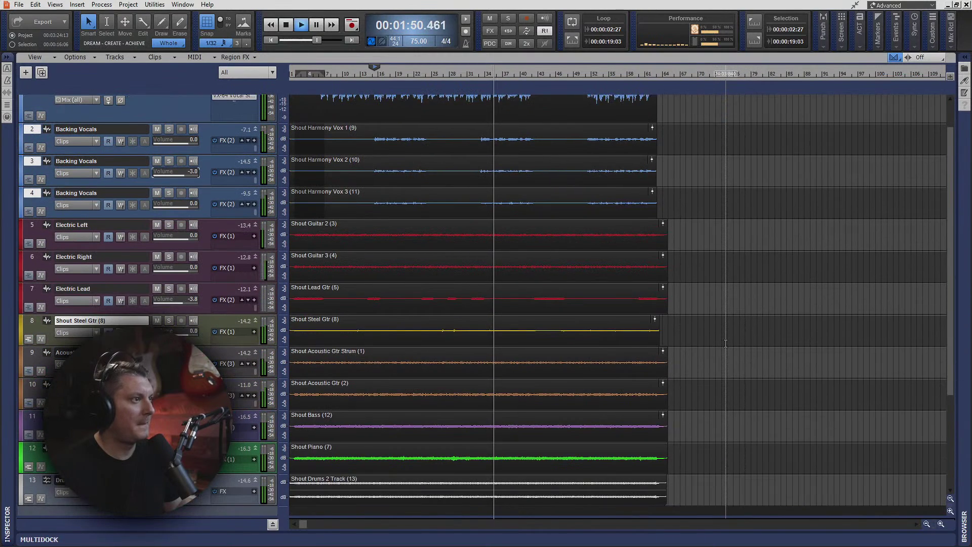
{"action": "scroll", "coordinate": [658, 395], "scroll_direction": "down", "scroll_amount": 2}
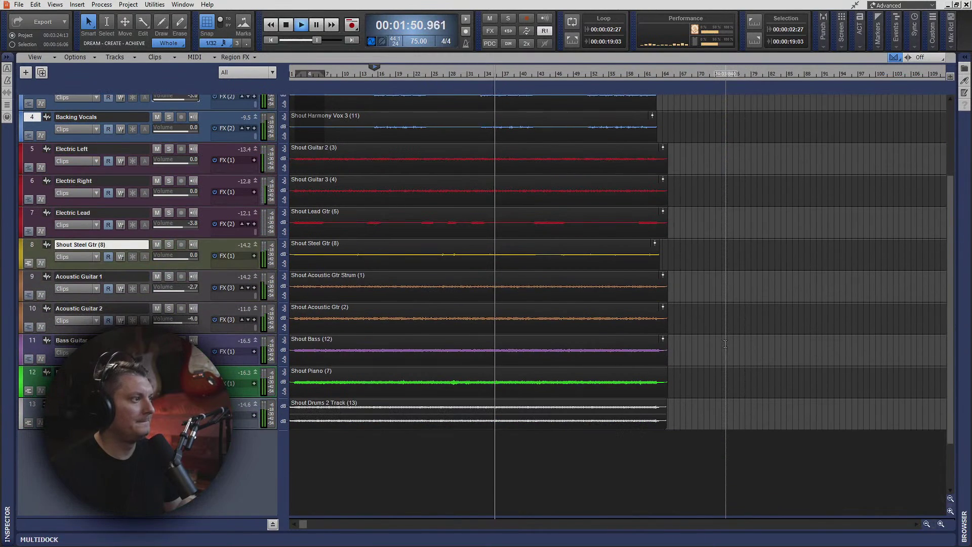
{"action": "left_click", "coordinate": [273, 525]}
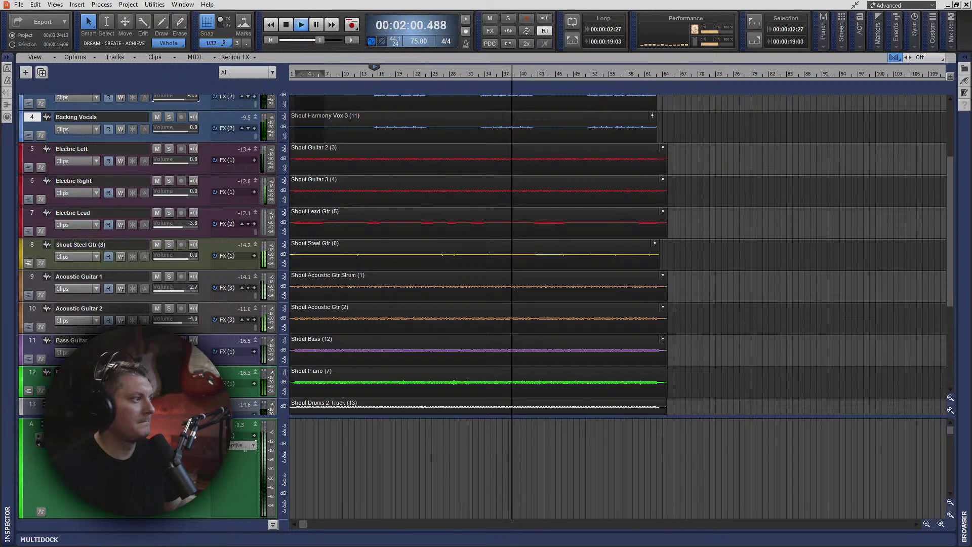
{"action": "key", "text": "space"}
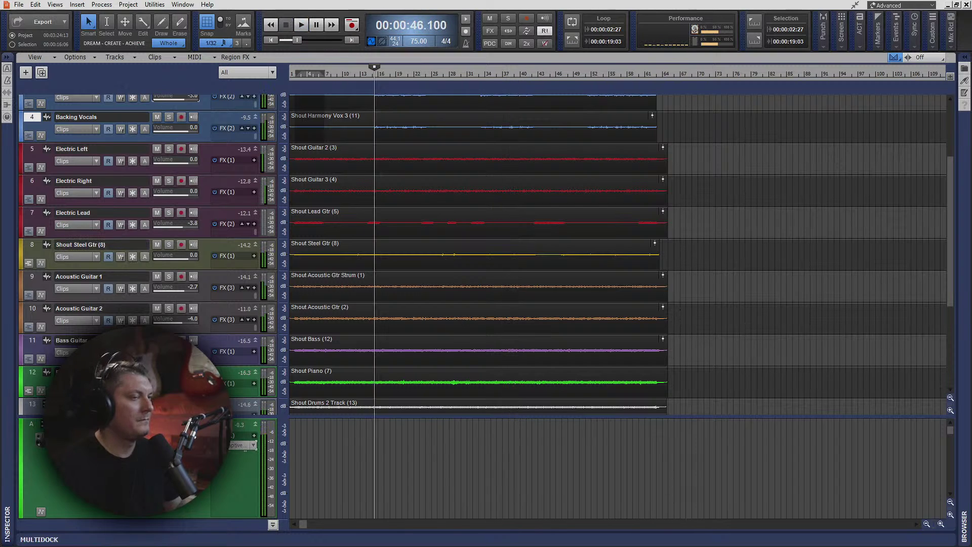
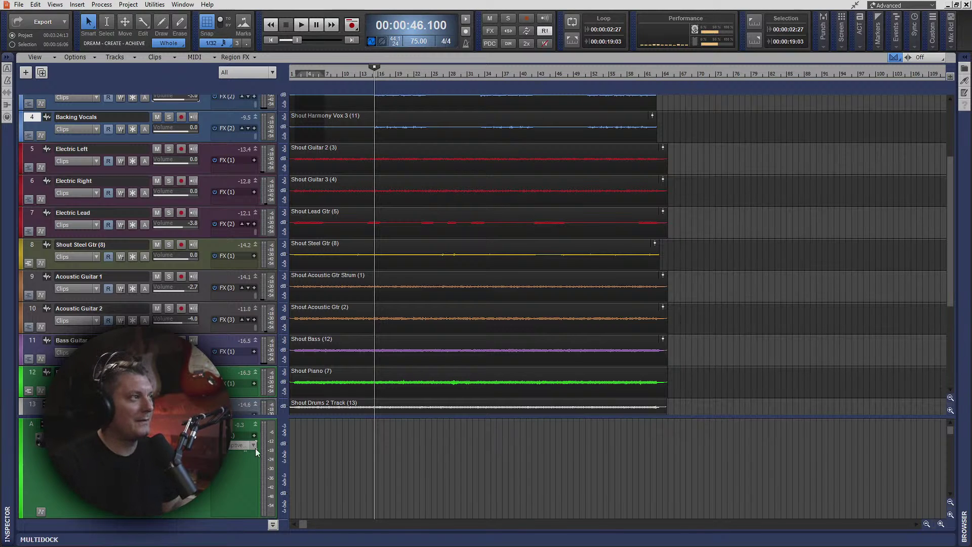
Step: Audition the mix from the 46.100-second mark with the Piano track playing and again with it muted
{"action": "key", "text": "space"}
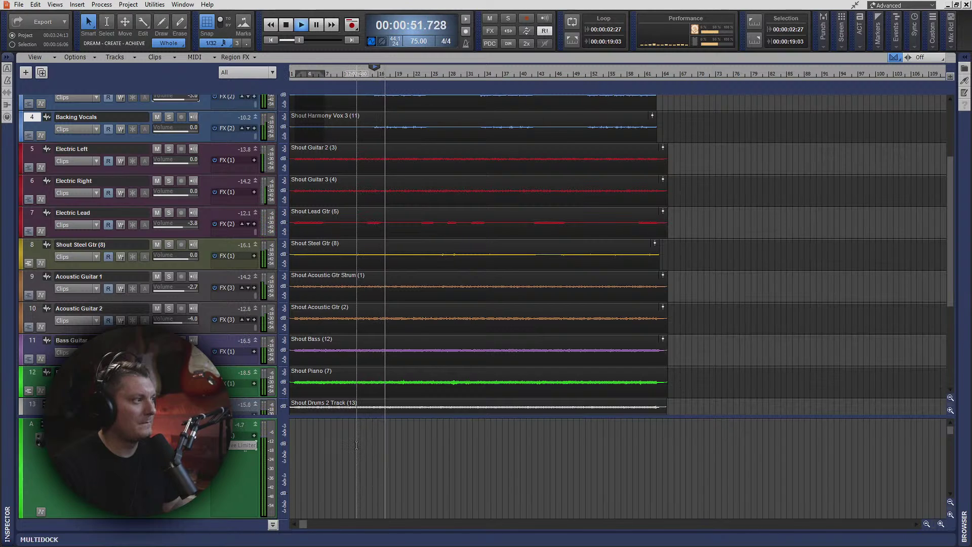
{"action": "key", "text": "space"}
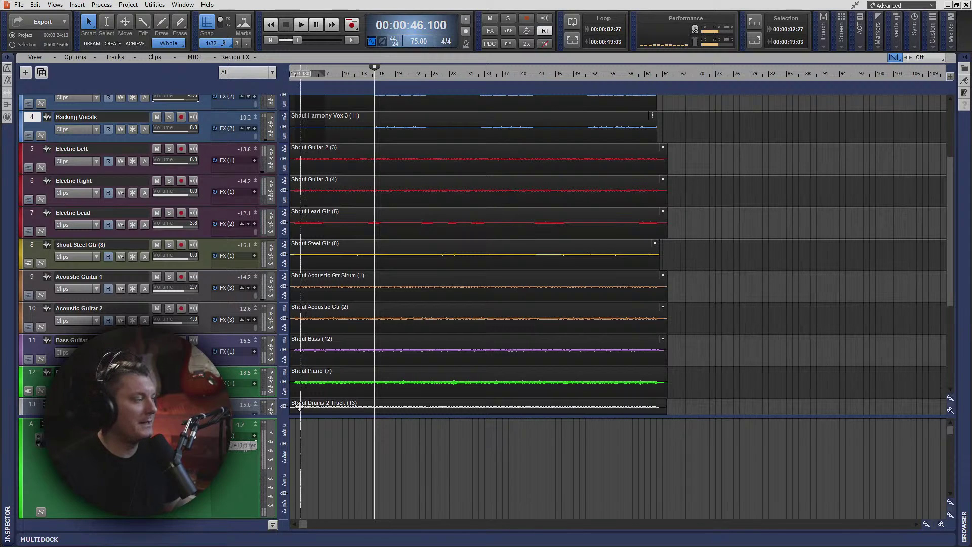
{"action": "left_click", "coordinate": [273, 525]}
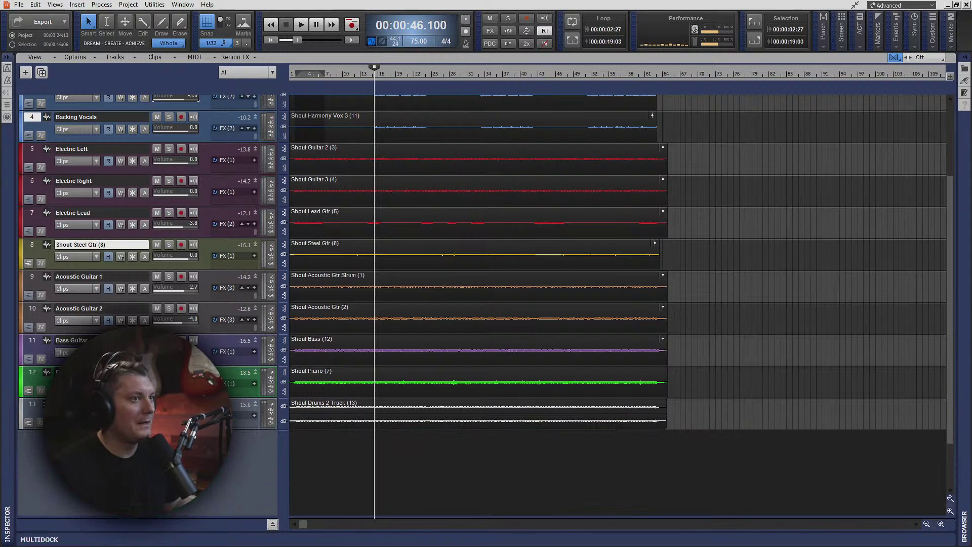
{"action": "left_click", "coordinate": [157, 371]}
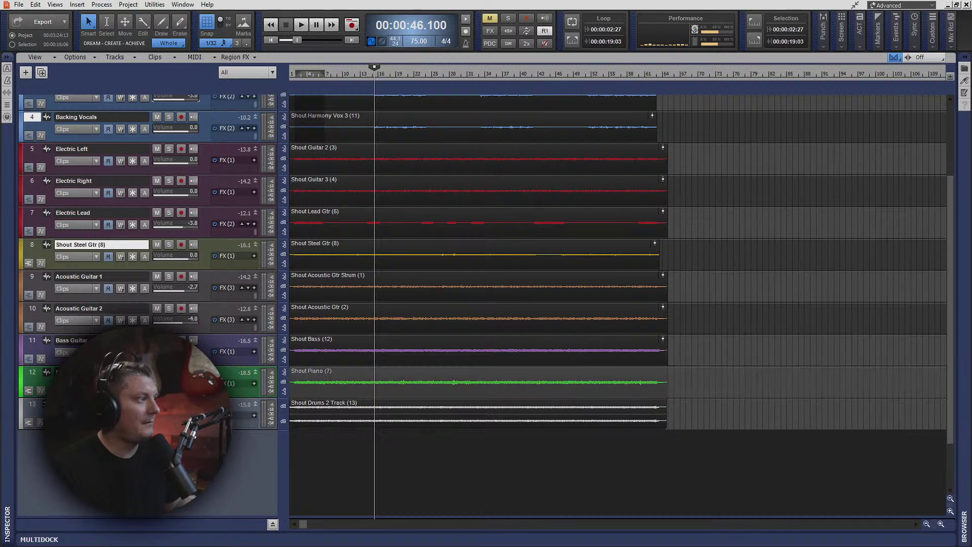
{"action": "left_click", "coordinate": [272, 524]}
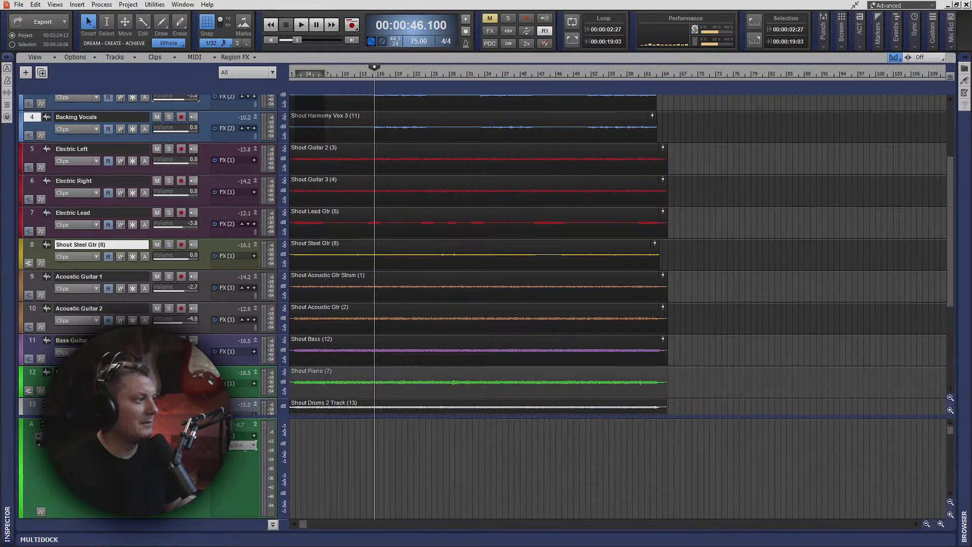
{"action": "double_click", "coordinate": [244, 445]}
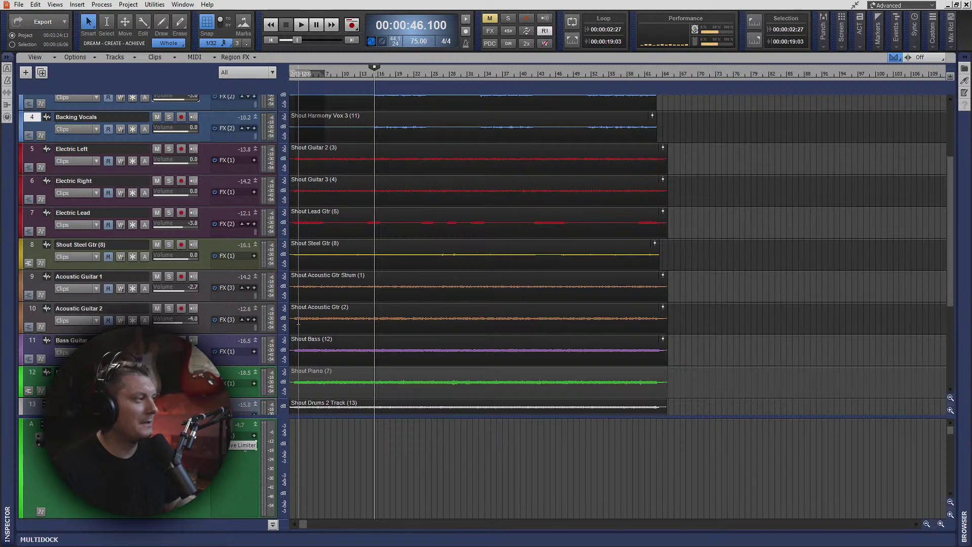
{"action": "key", "text": "space"}
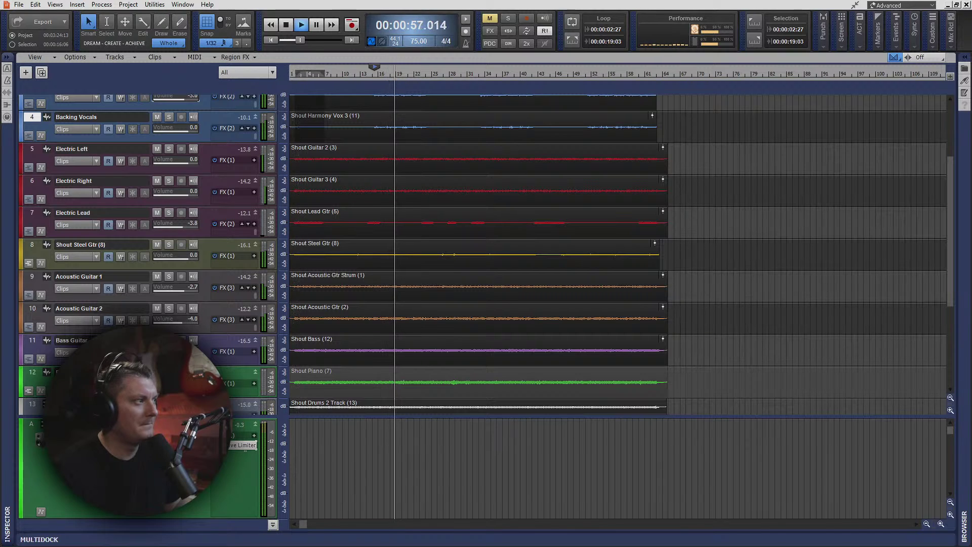
{"action": "key", "text": "space"}
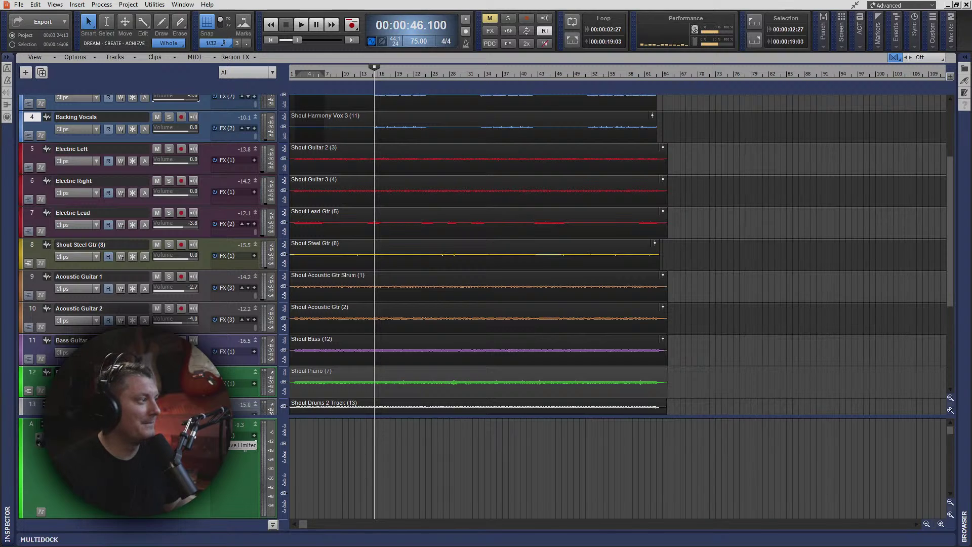
Step: Reduce the high-mid band gain in the Piano track's ProChannel EQ while playing the mix with the piano unmuted
{"action": "key", "text": "space"}
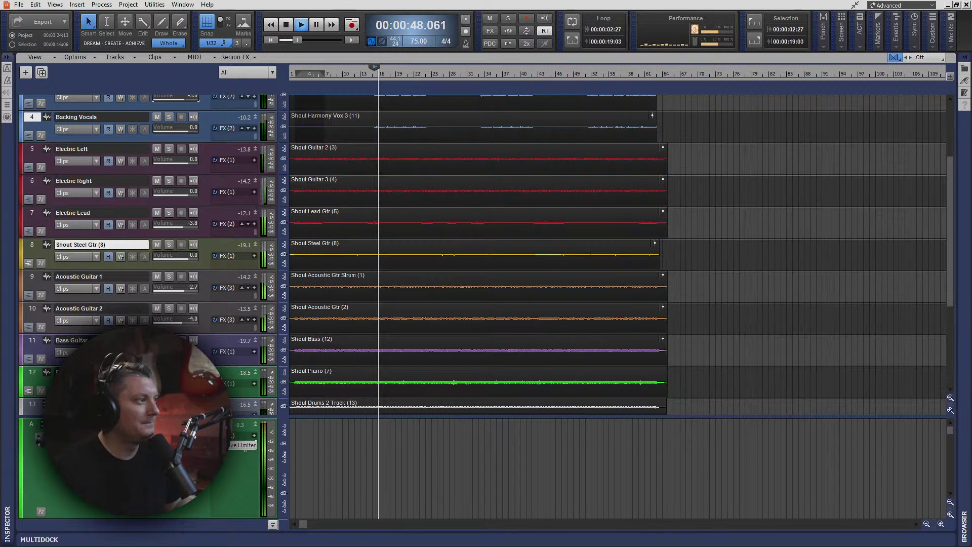
{"action": "left_click", "coordinate": [273, 524]}
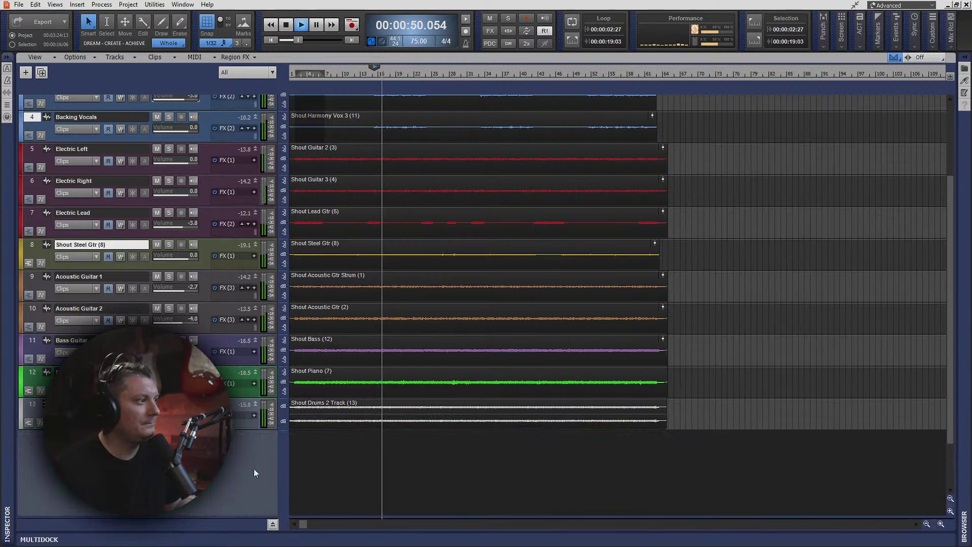
{"action": "double_click", "coordinate": [34, 377]}
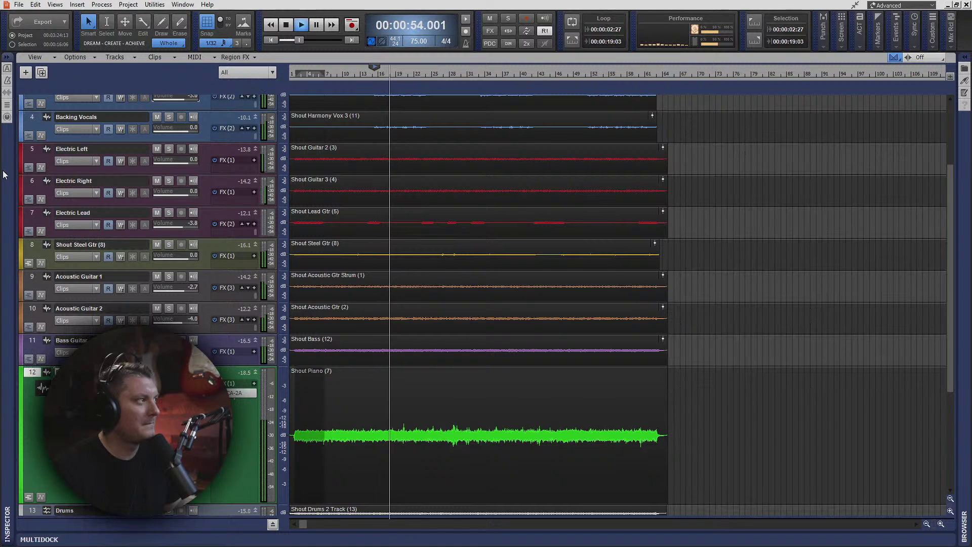
{"action": "left_click", "coordinate": [4, 123]}
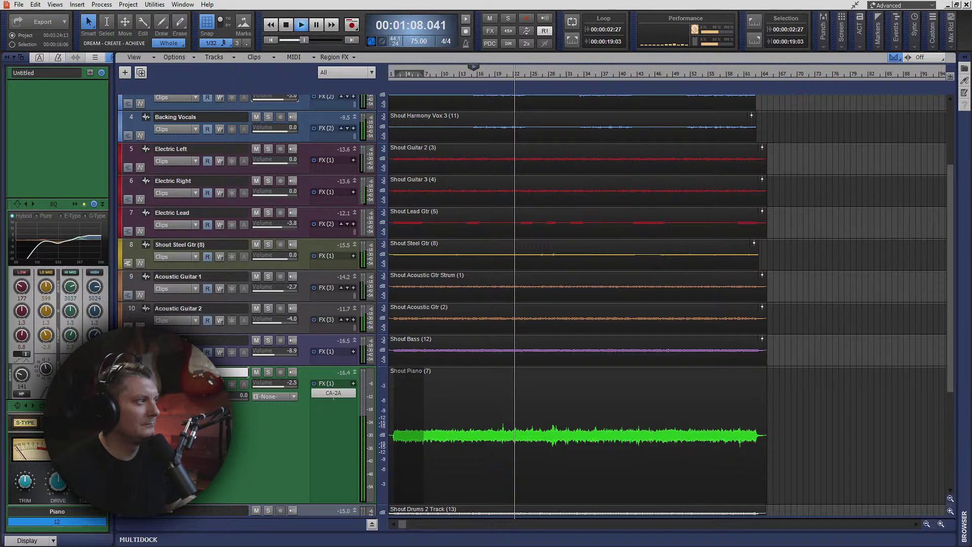
{"action": "left_click_drag", "start_coordinate": [72, 337], "coordinate": [72, 352]}
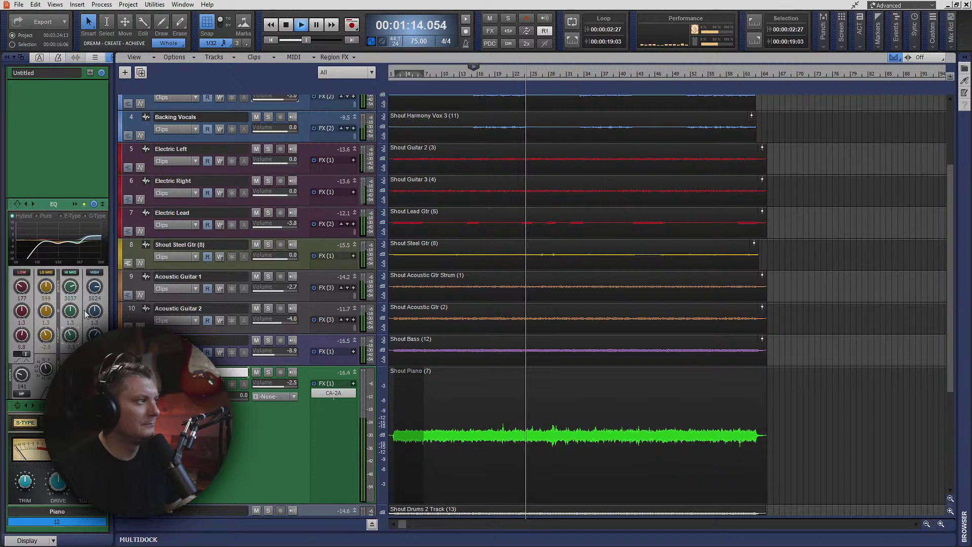
{"action": "left_click", "coordinate": [6, 57]}
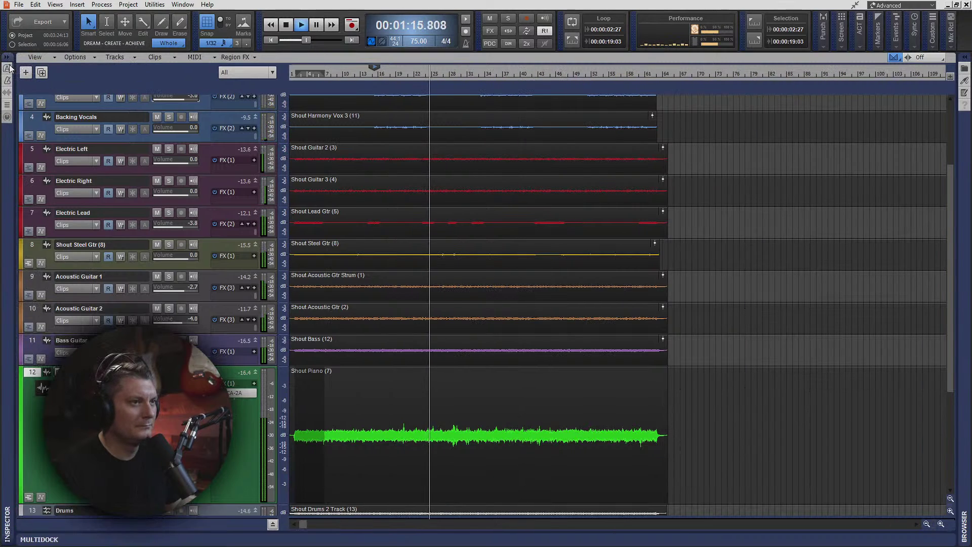
{"action": "key", "text": "space"}
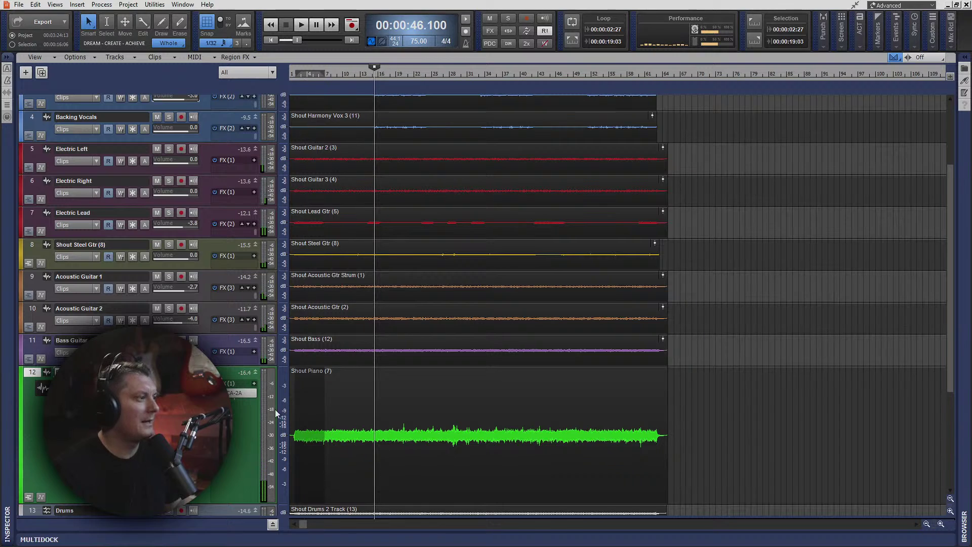
Step: Open the Console view and enlarge it to fill the screen
{"action": "left_click", "coordinate": [55, 4]}
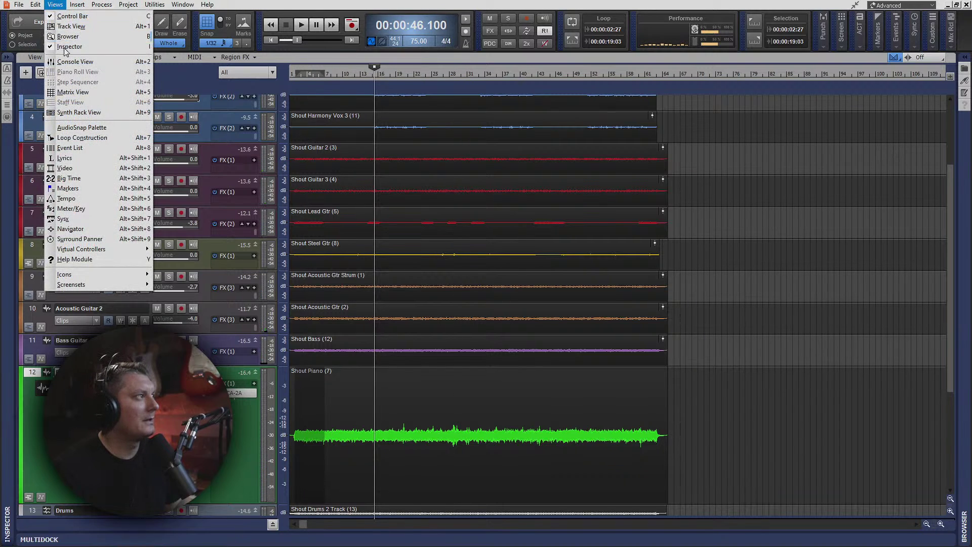
{"action": "left_click", "coordinate": [75, 61]}
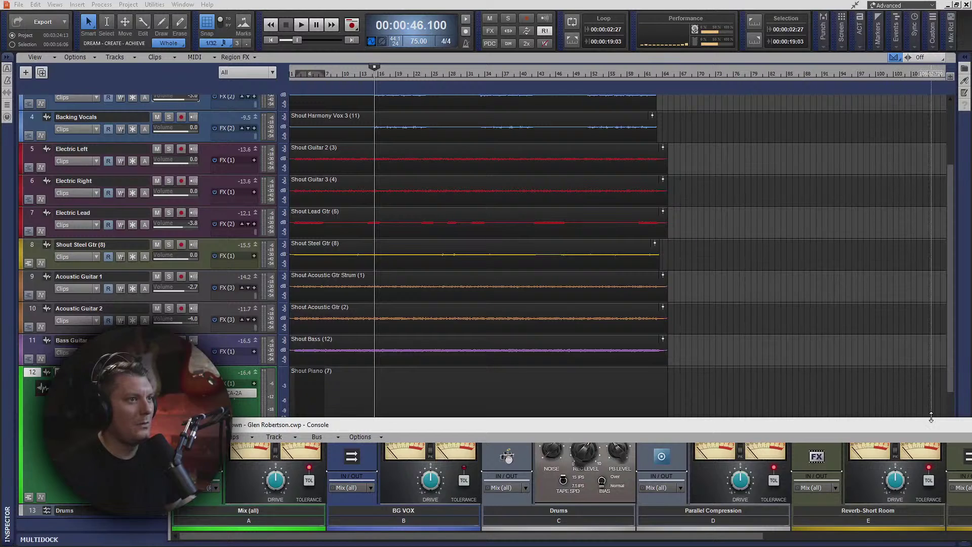
{"action": "left_click_drag", "start_coordinate": [897, 425], "coordinate": [687, 1]}
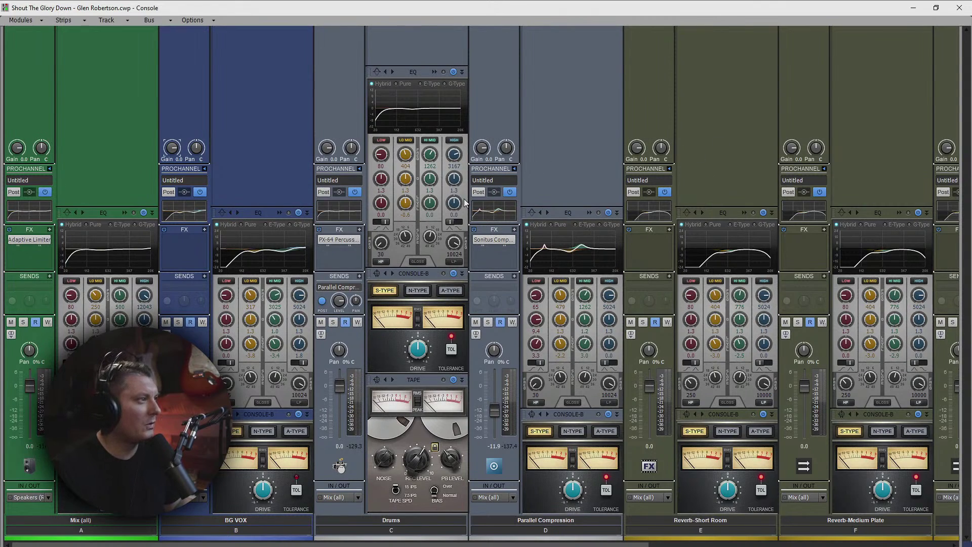
Step: Collapse the expanded ProChannel modules on the Drums bus and all other bus strips in the console
{"action": "left_click", "coordinate": [360, 169]}
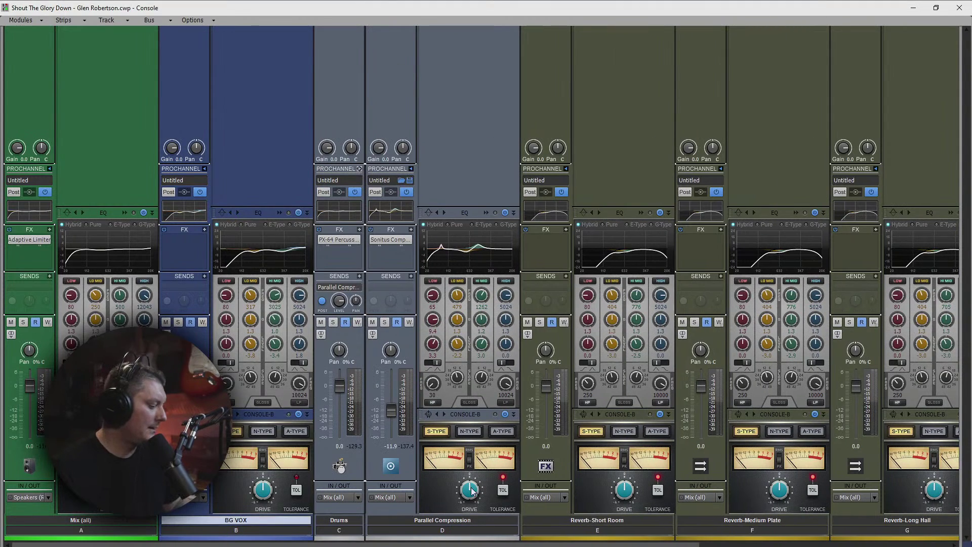
{"action": "key", "text": "ctrl+a"}
{"action": "left_click", "coordinate": [205, 168]}
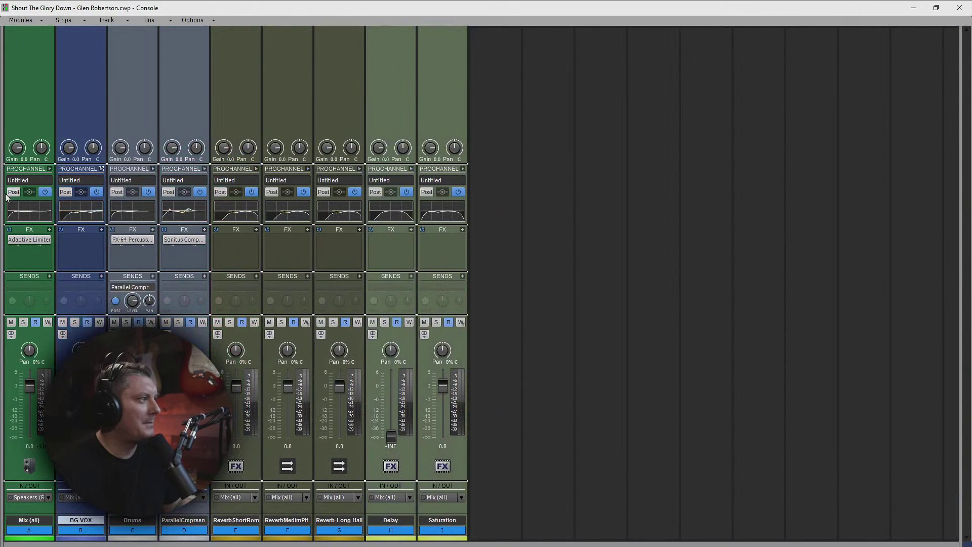
Step: Reveal the track strips in the console, select all tracks and collapse their ProChannel modules
{"action": "left_click_drag", "start_coordinate": [3, 192], "coordinate": [961, 243]}
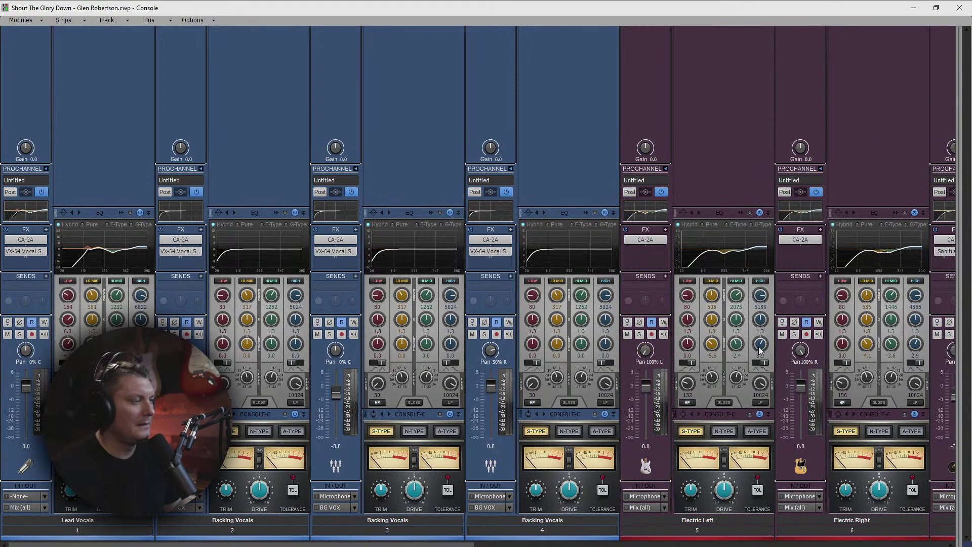
{"action": "key", "text": "ctrl+a"}
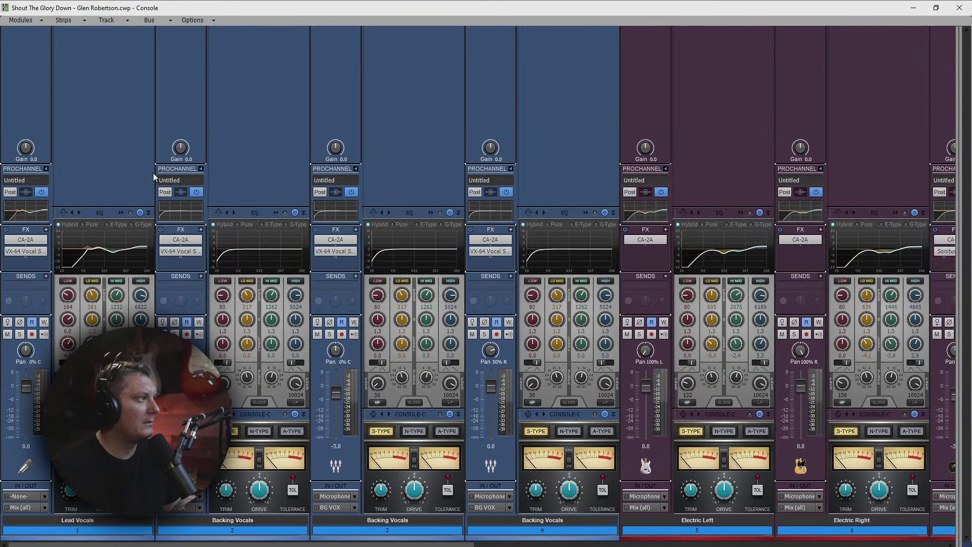
{"action": "left_click", "coordinate": [46, 169], "text": "ctrl"}
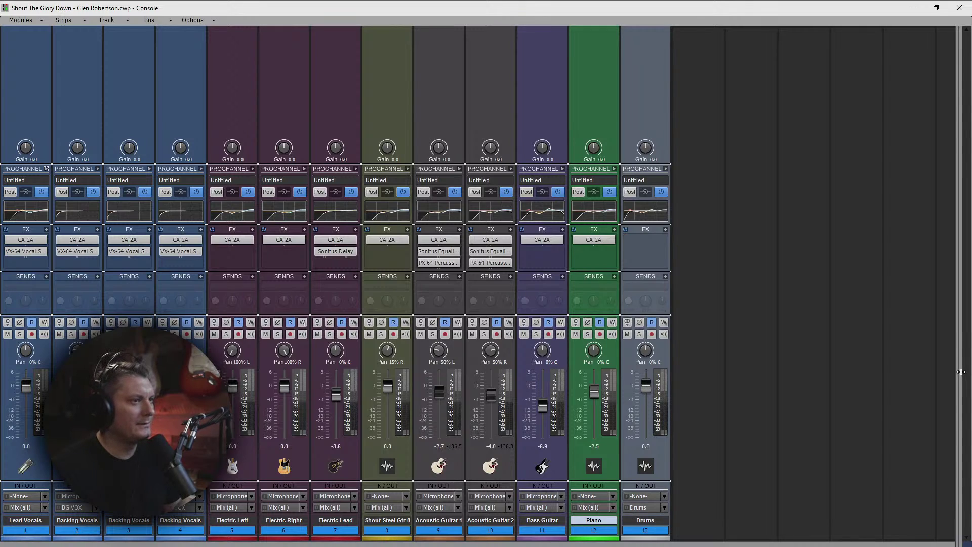
Step: Show the bus strips and reset the BG VOX, Delay and Saturation bus faders to 0.0 dB
{"action": "left_click_drag", "start_coordinate": [957, 363], "coordinate": [418, 363]}
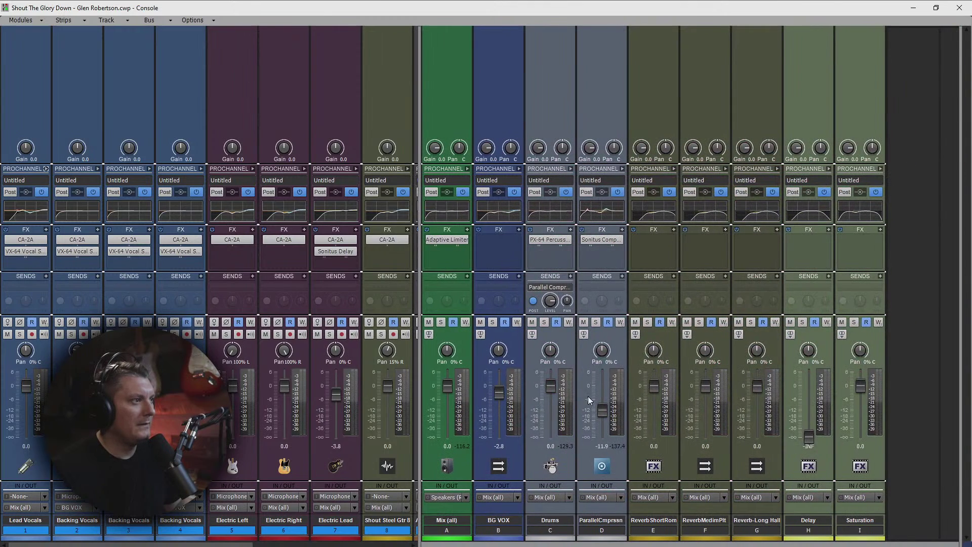
{"action": "double_click", "coordinate": [499, 390]}
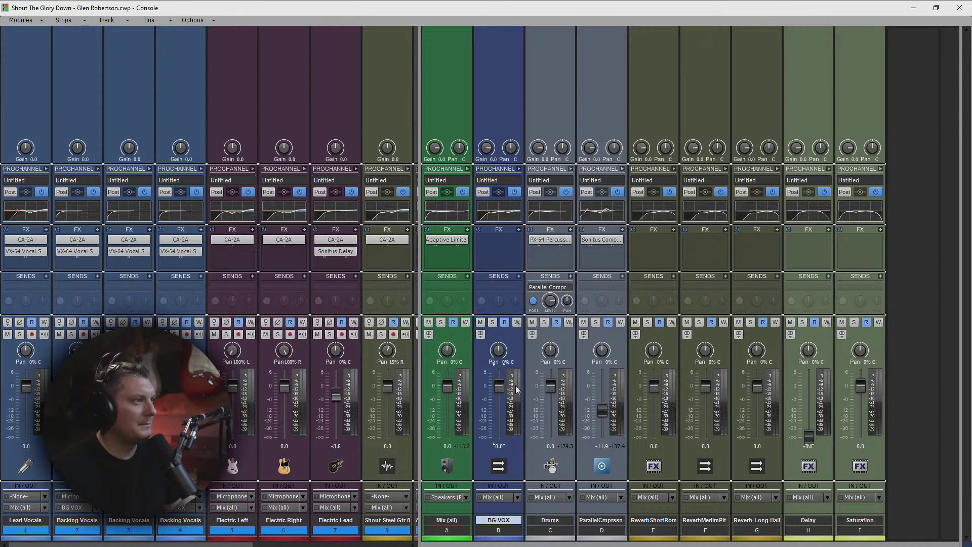
{"action": "double_click", "coordinate": [810, 436]}
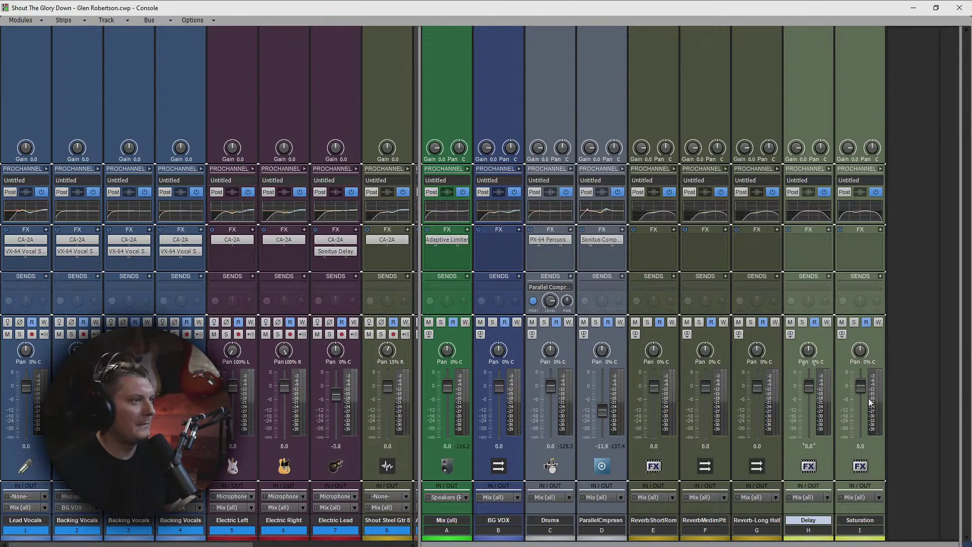
{"action": "left_click", "coordinate": [865, 386]}
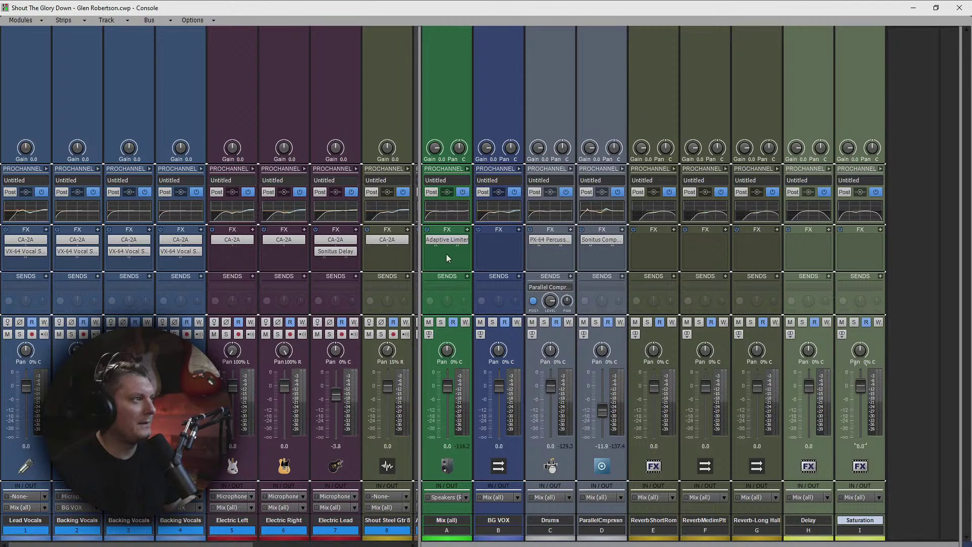
Step: Show all track strips and pull the faders of all 13 selected tracks down to -INF together
{"action": "left_click_drag", "start_coordinate": [420, 267], "coordinate": [957, 267]}
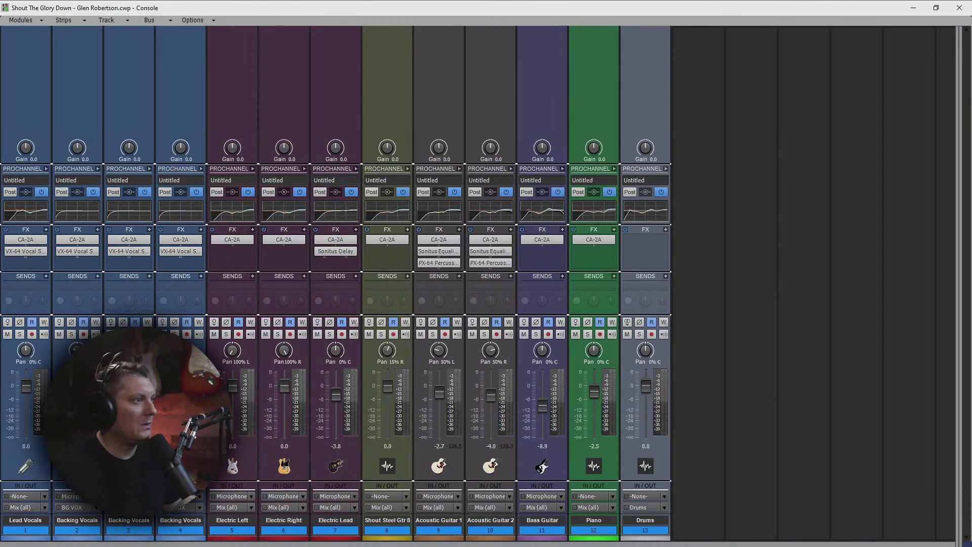
{"action": "left_click_drag", "start_coordinate": [648, 394], "coordinate": [648, 445]}
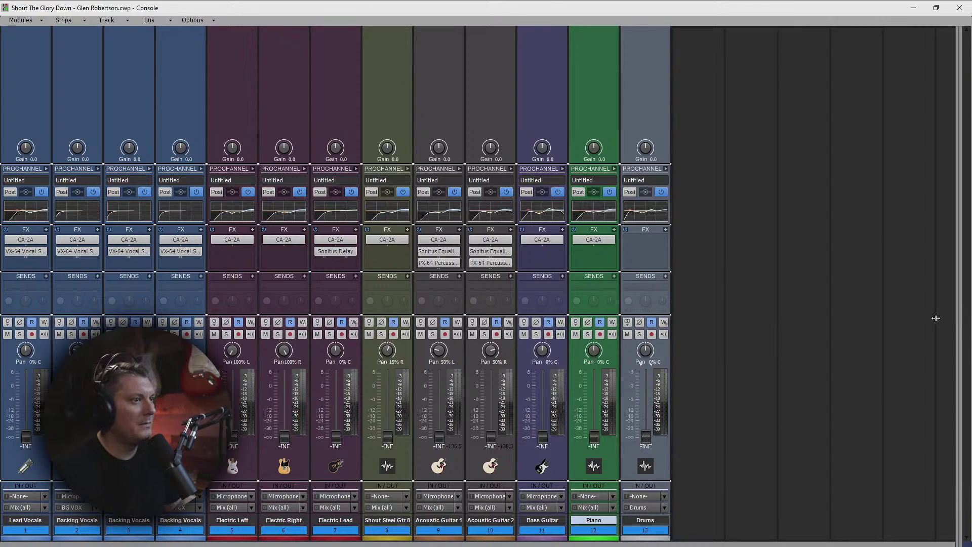
Step: Bring the Mix bus strip into view, bypass its Adaptive Limiter and switch the limiter back on
{"action": "left_click_drag", "start_coordinate": [936, 318], "coordinate": [800, 318]}
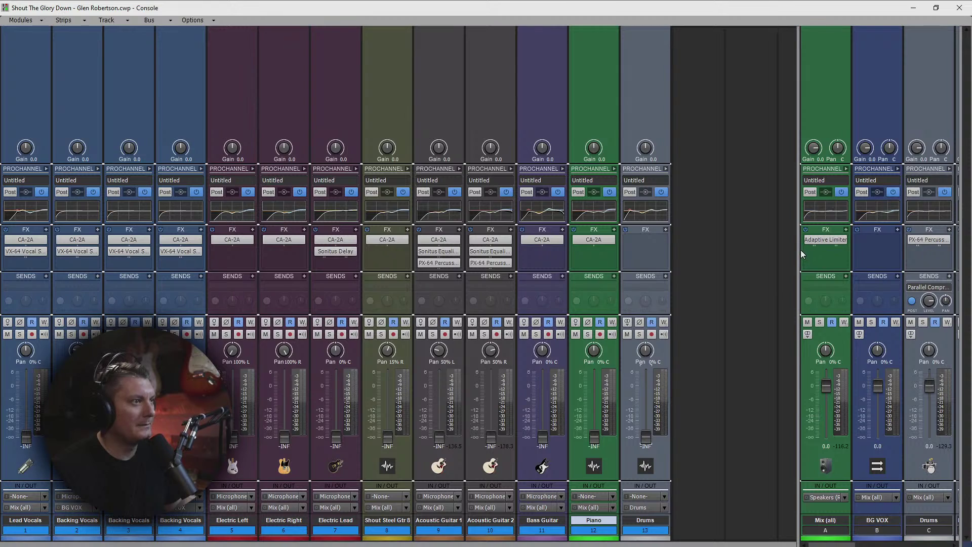
{"action": "left_click_drag", "start_coordinate": [800, 250], "coordinate": [777, 249]}
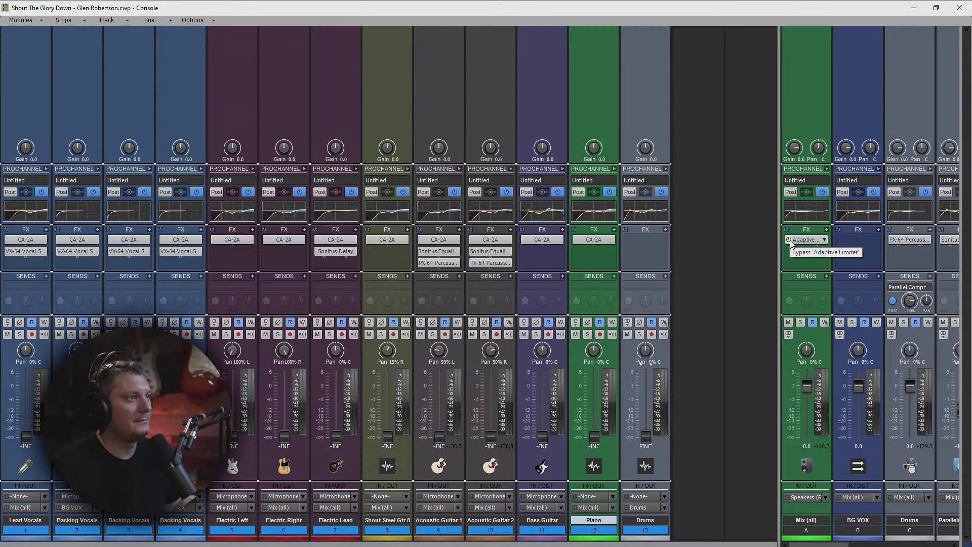
{"action": "left_click", "coordinate": [788, 239]}
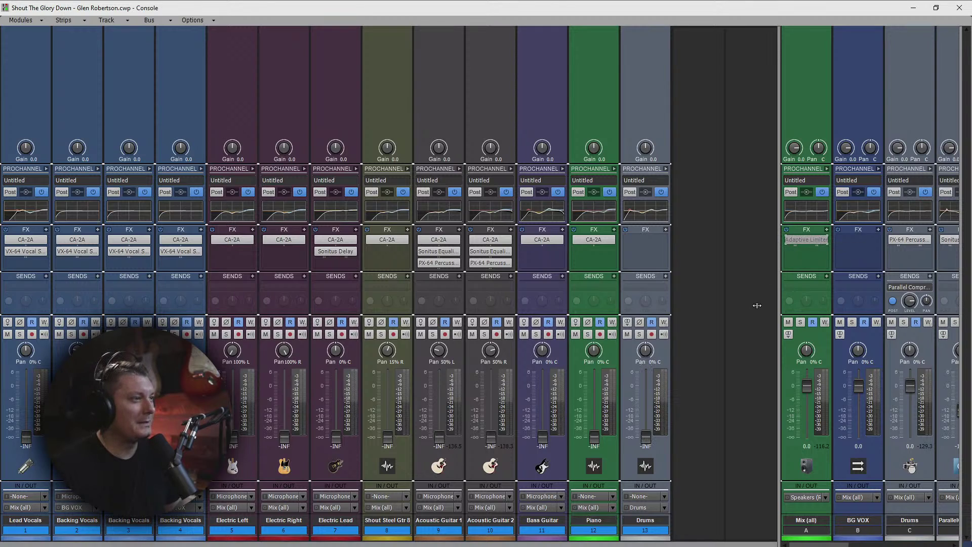
{"action": "left_click", "coordinate": [788, 240]}
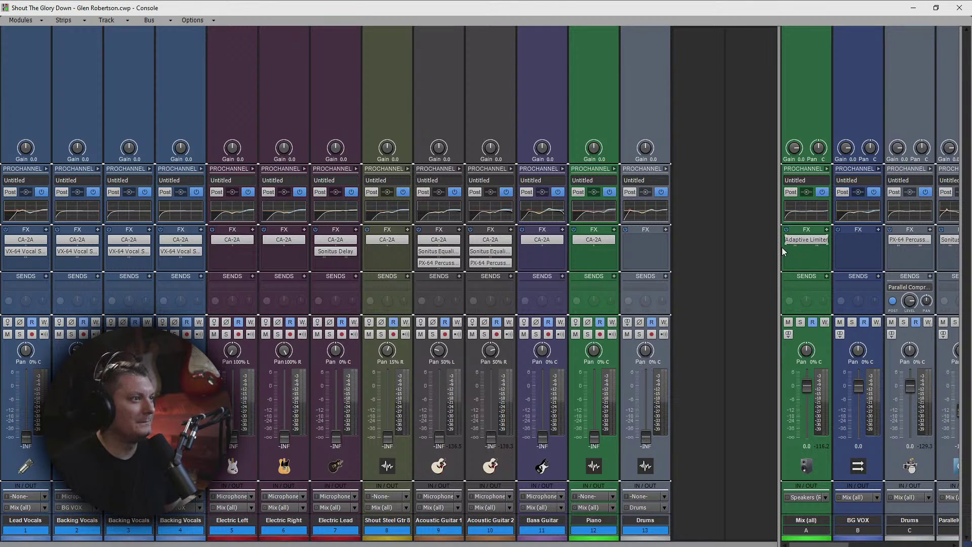
Step: Widen the bus area to include Parallel Compression and raise only the Drums track fader to 0.0 dB
{"action": "left_click_drag", "start_coordinate": [780, 251], "coordinate": [718, 257]}
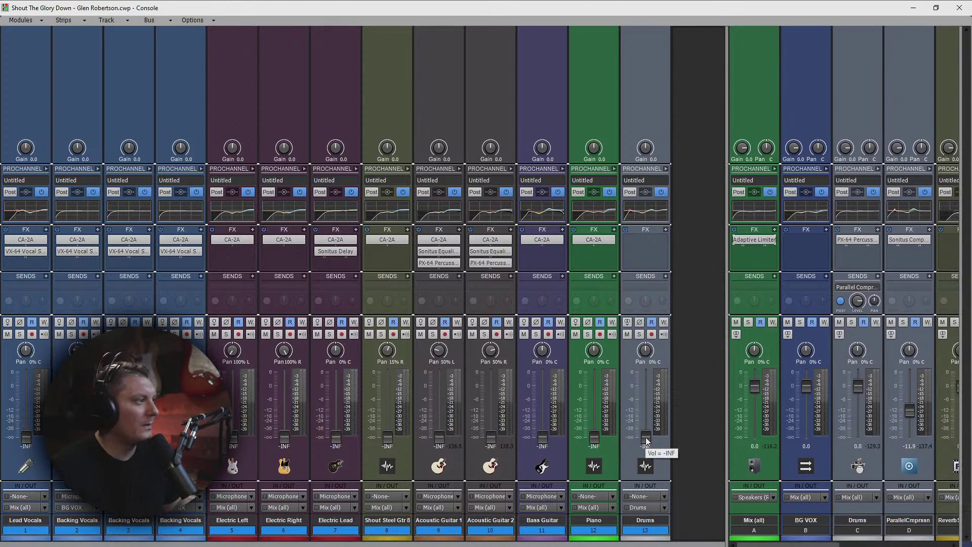
{"action": "left_click_drag", "start_coordinate": [645, 439], "coordinate": [646, 389]}
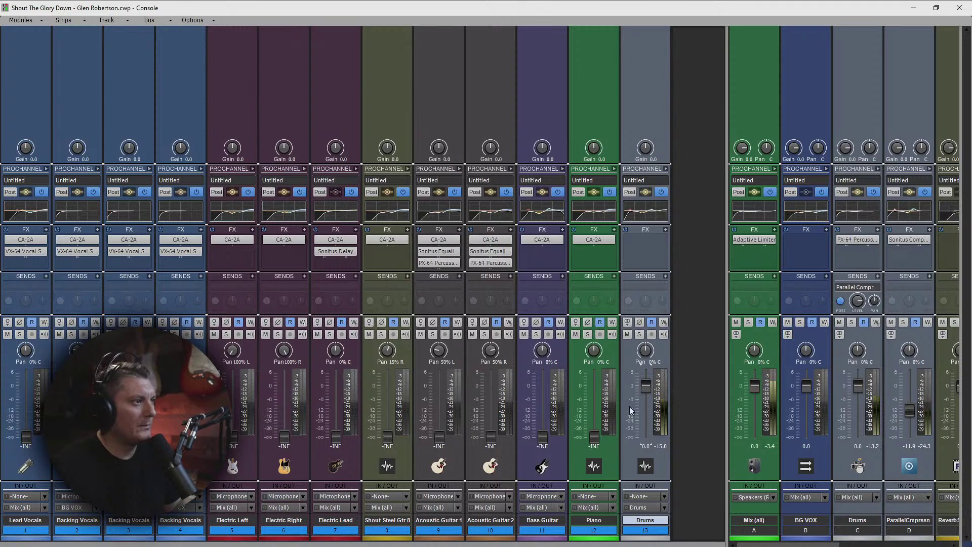
Step: Raise the Bass Guitar fader to -6.2 dB and set its EQ high-pass to 120 Hz and low band to 105 Hz
{"action": "left_click_drag", "start_coordinate": [542, 438], "coordinate": [542, 400]}
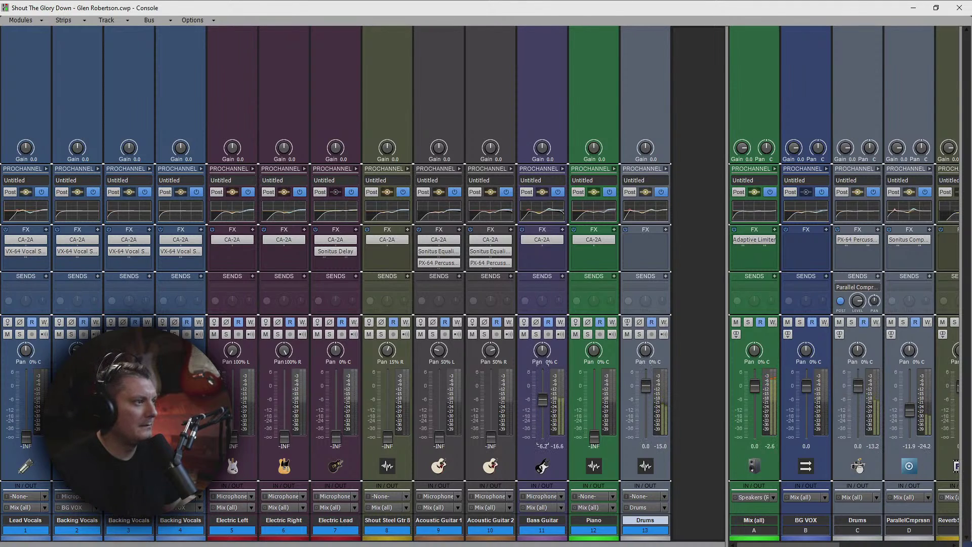
{"action": "left_click", "coordinate": [562, 169]}
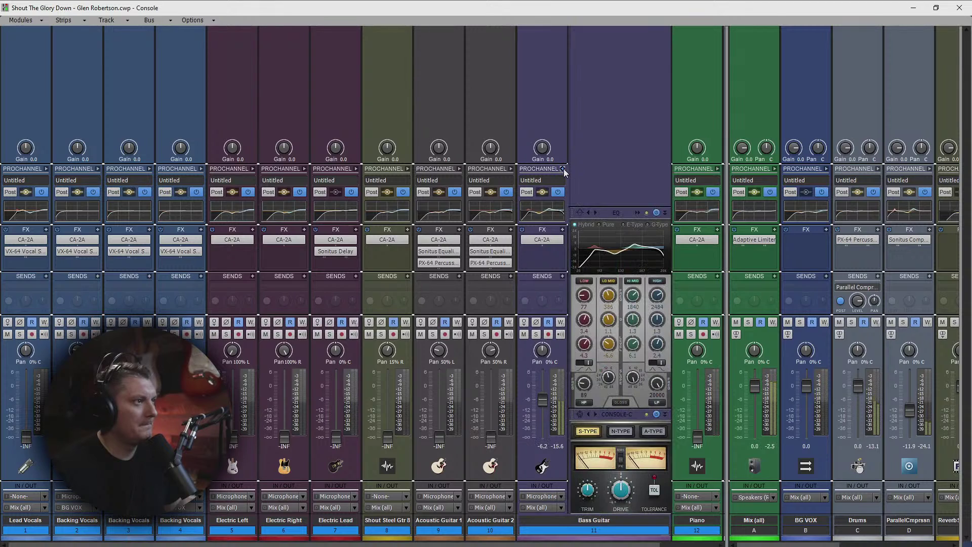
{"action": "left_click_drag", "start_coordinate": [583, 383], "coordinate": [584, 377]}
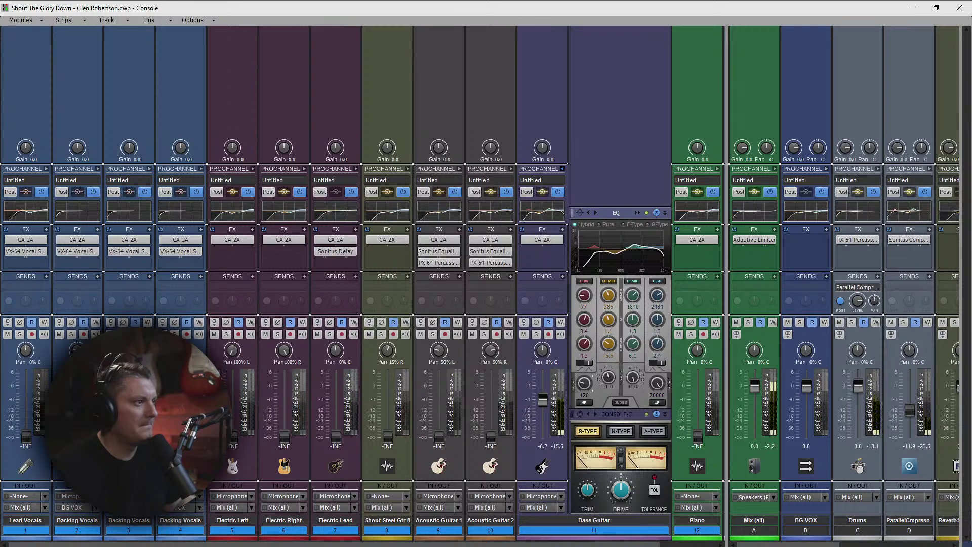
{"action": "left_click_drag", "start_coordinate": [584, 383], "coordinate": [583, 385]}
{"action": "left_click_drag", "start_coordinate": [584, 295], "coordinate": [584, 289]}
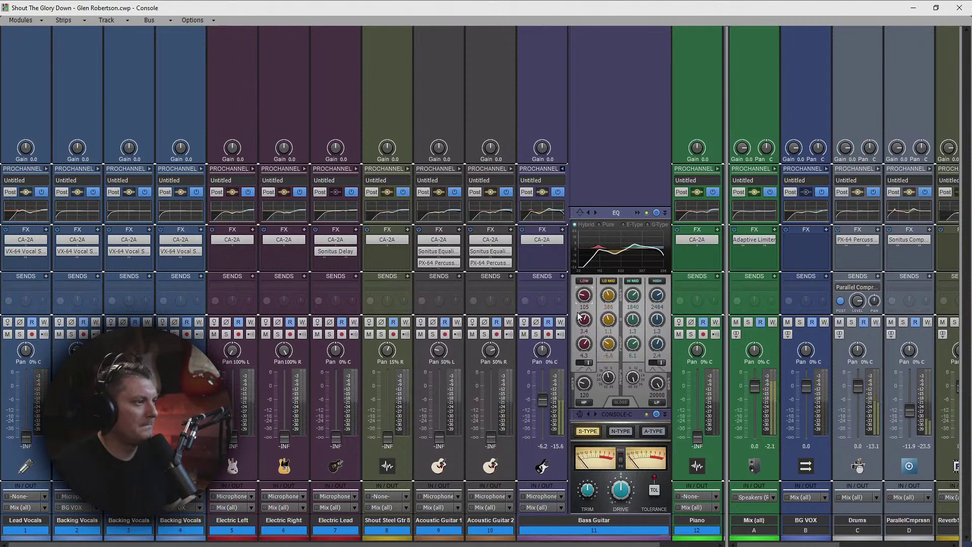
{"action": "left_click", "coordinate": [562, 169]}
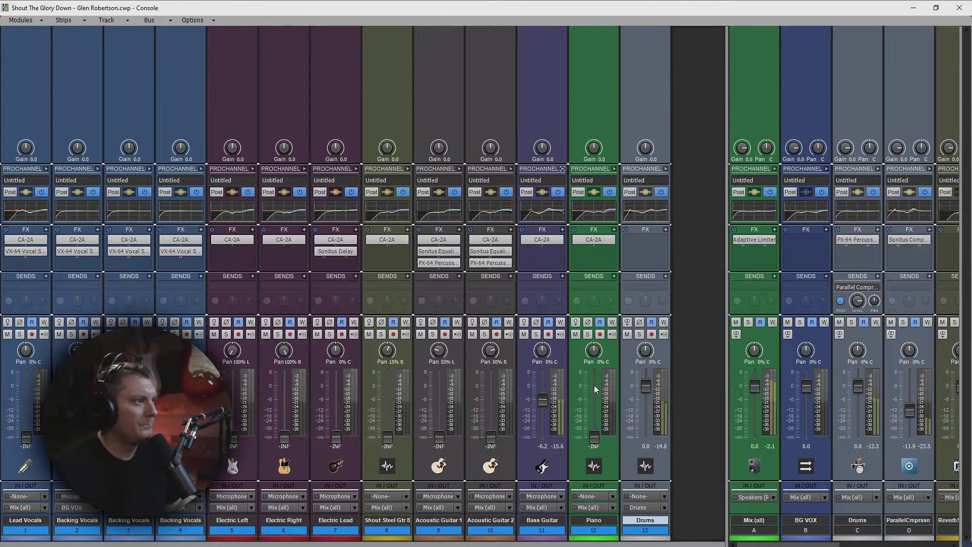
Step: Raise the Piano fader to -2.8 dB and set its EQ high-pass frequency to 184 Hz
{"action": "left_click_drag", "start_coordinate": [594, 437], "coordinate": [593, 400]}
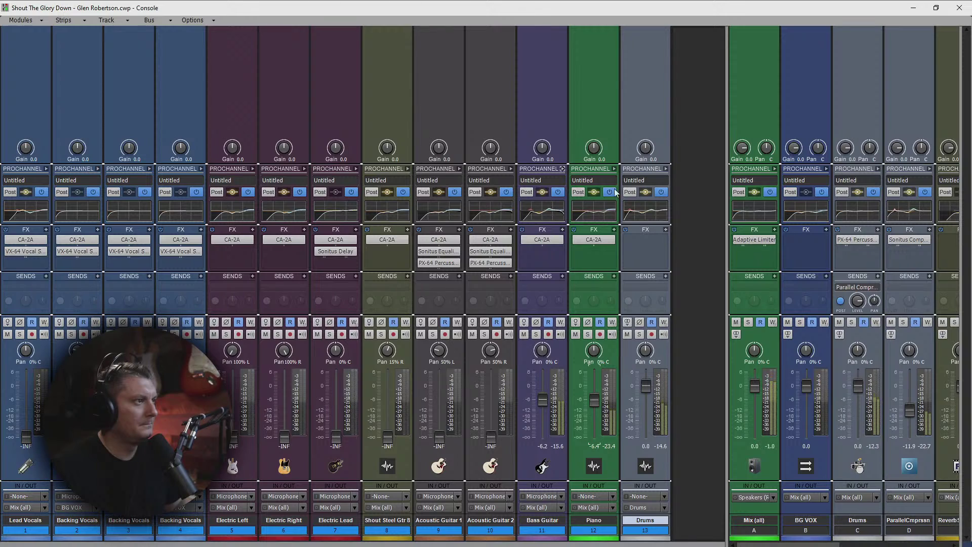
{"action": "left_click", "coordinate": [614, 168]}
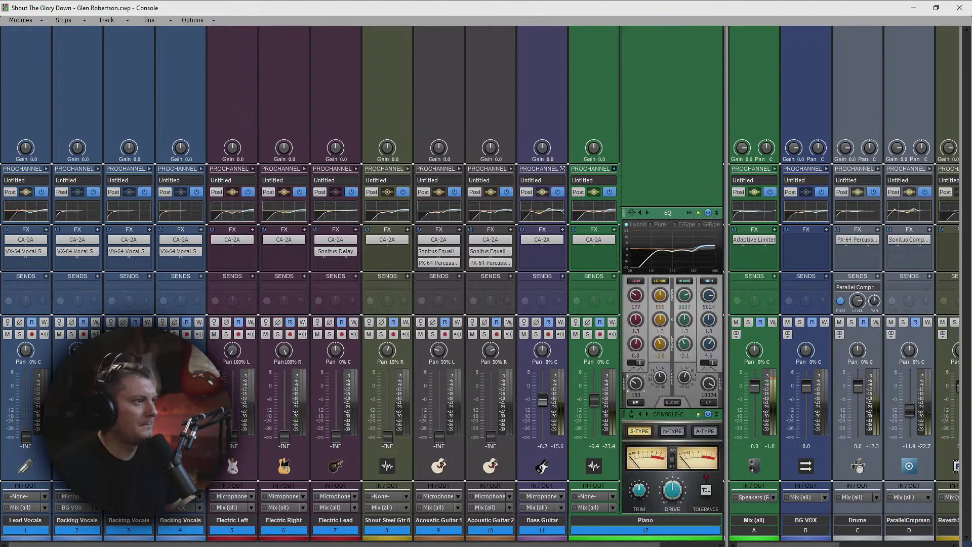
{"action": "left_click_drag", "start_coordinate": [636, 383], "coordinate": [636, 388]}
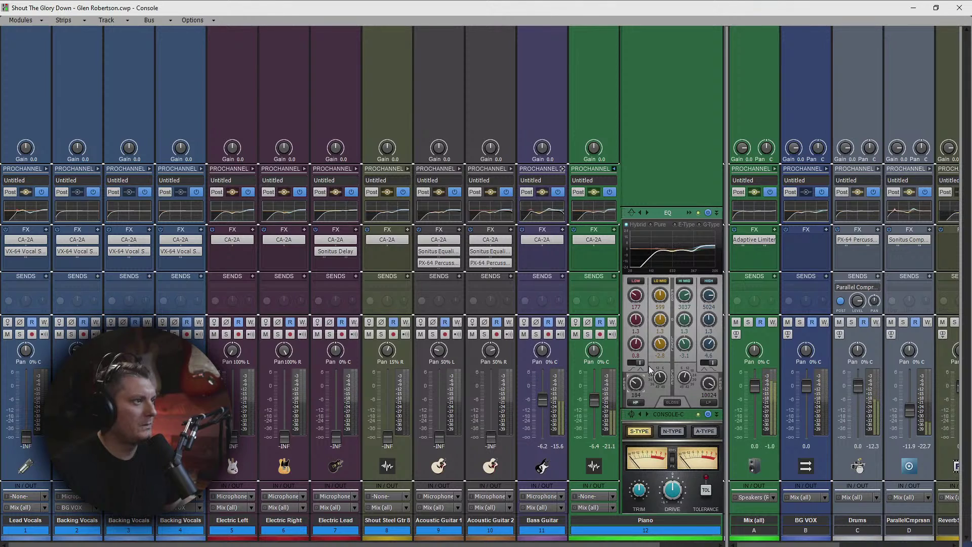
{"action": "mouse_move", "coordinate": [660, 363]}
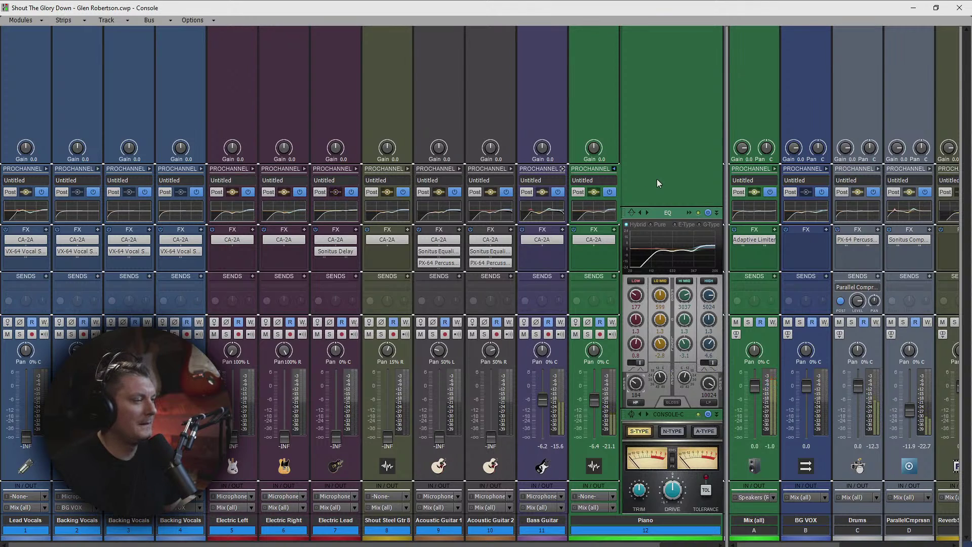
{"action": "left_click", "coordinate": [614, 169]}
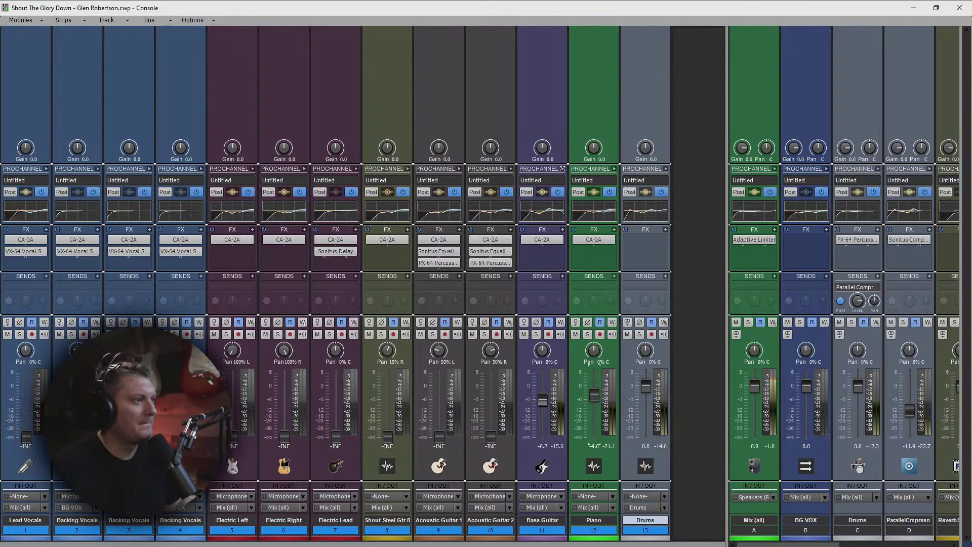
{"action": "left_click_drag", "start_coordinate": [594, 395], "coordinate": [593, 393]}
Step: Insert Tube Saturation into the Piano's ProChannel, between the EQ and console emulator, and adjust its knobs
{"action": "left_click", "coordinate": [613, 169]}
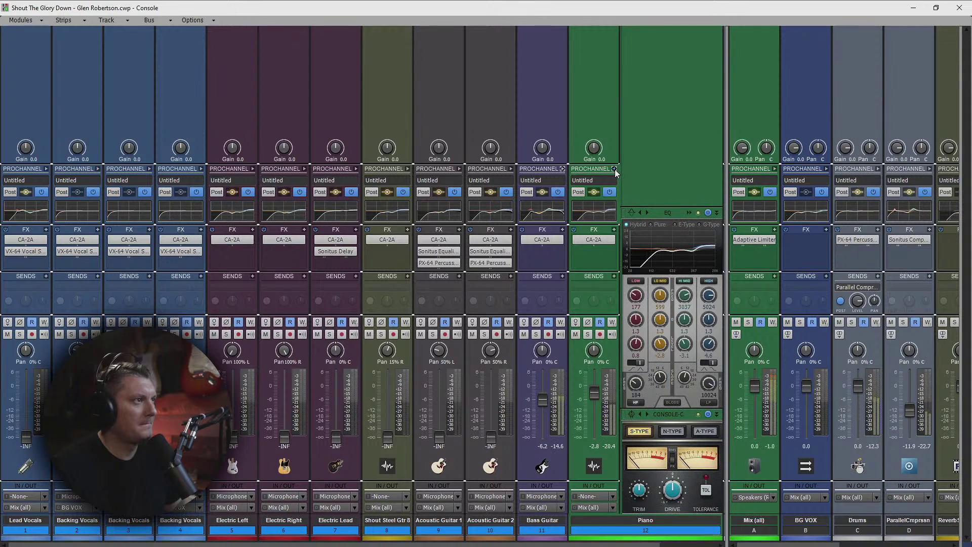
{"action": "right_click", "coordinate": [641, 165]}
{"action": "mouse_move", "coordinate": [657, 174]}
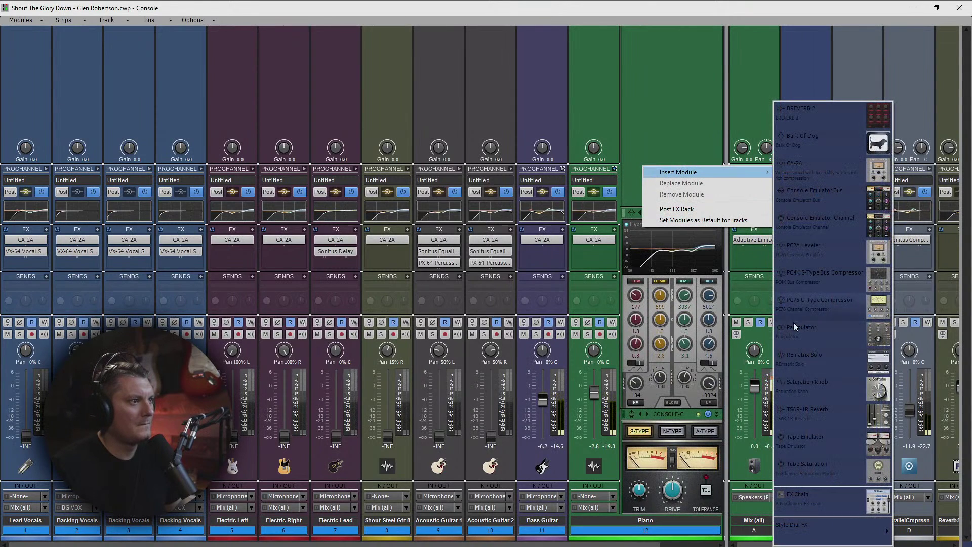
{"action": "left_click", "coordinate": [843, 464]}
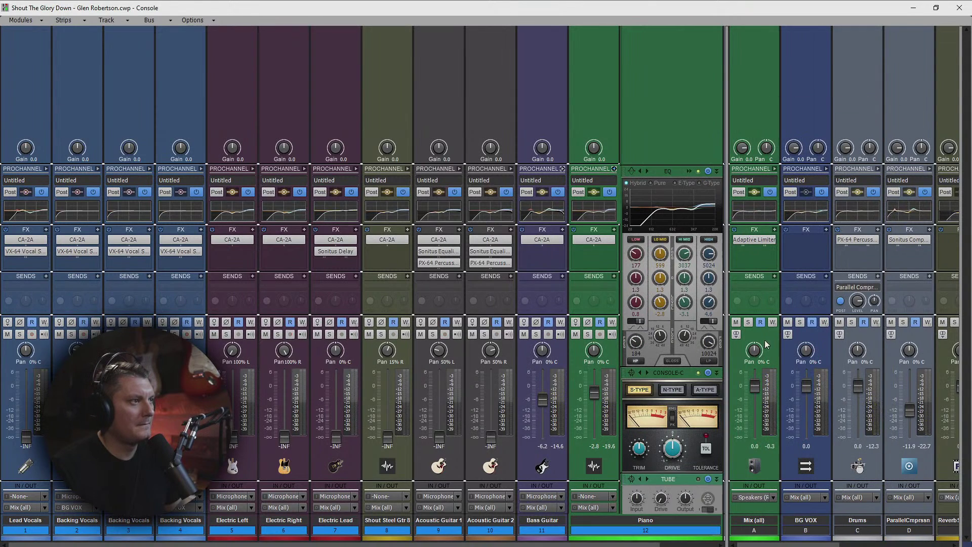
{"action": "left_click_drag", "start_coordinate": [691, 479], "coordinate": [661, 339]}
{"action": "left_click_drag", "start_coordinate": [637, 392], "coordinate": [685, 409]}
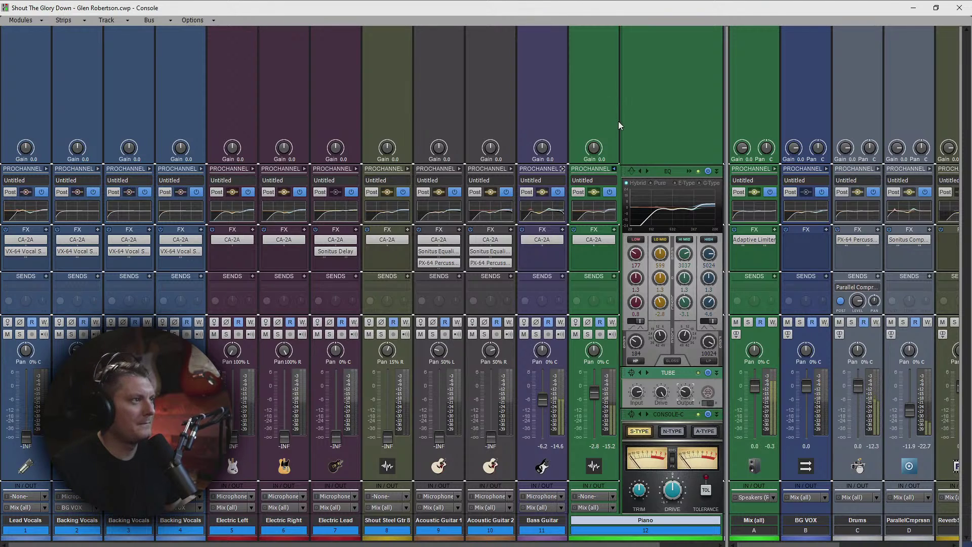
Step: Try a gentler high-pass slope on the Piano EQ, settle on a steeper one and collapse its ProChannel
{"action": "left_click_drag", "start_coordinate": [660, 337], "coordinate": [660, 347]}
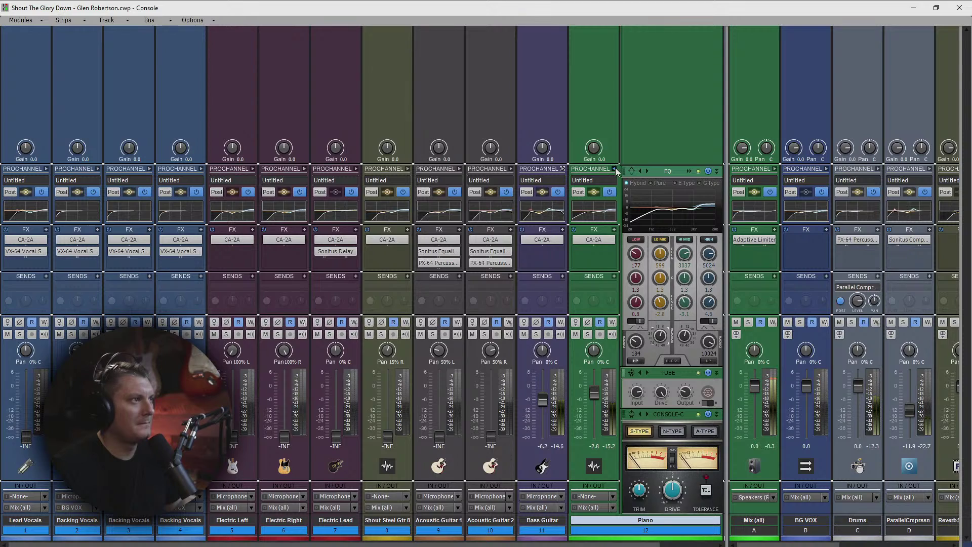
{"action": "left_click_drag", "start_coordinate": [659, 337], "coordinate": [659, 330]}
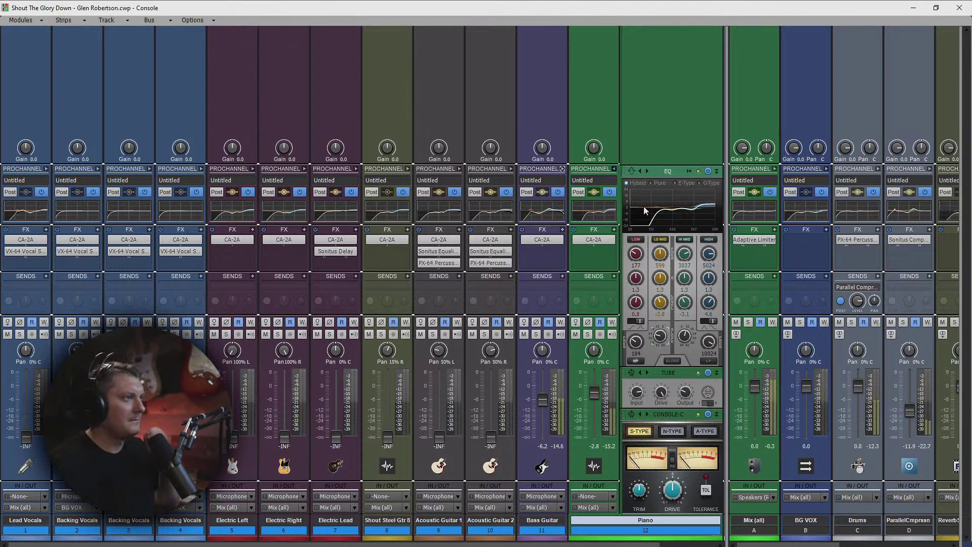
{"action": "left_click", "coordinate": [614, 169]}
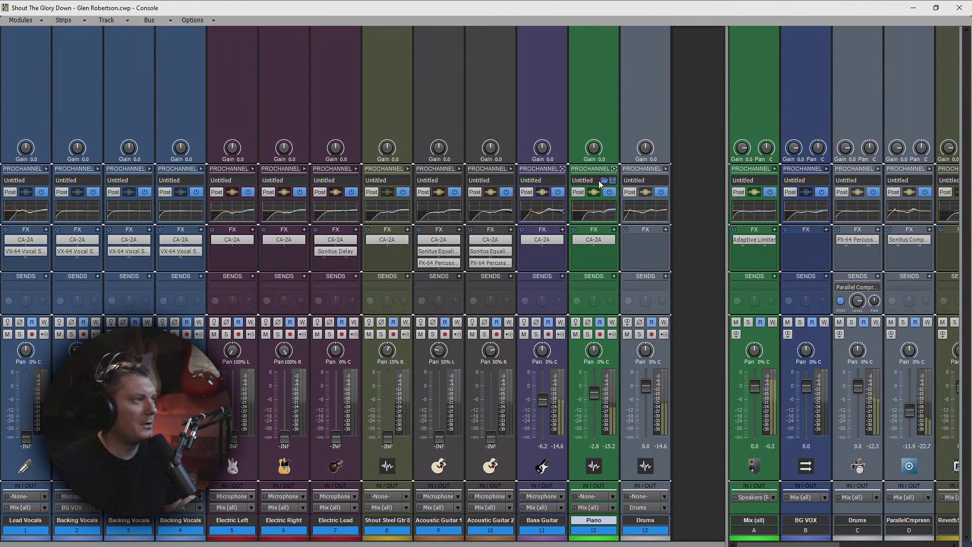
Step: Copy the Piano's CA-2A compressor to the Drums track and lower the Peak Reduction of the Drums copy
{"action": "left_click_drag", "start_coordinate": [591, 239], "coordinate": [640, 242]}
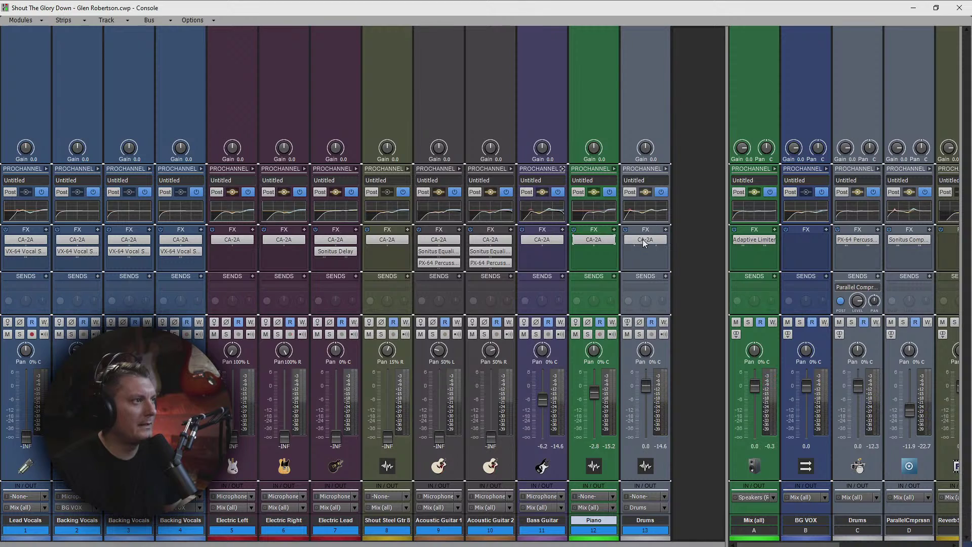
{"action": "double_click", "coordinate": [648, 241]}
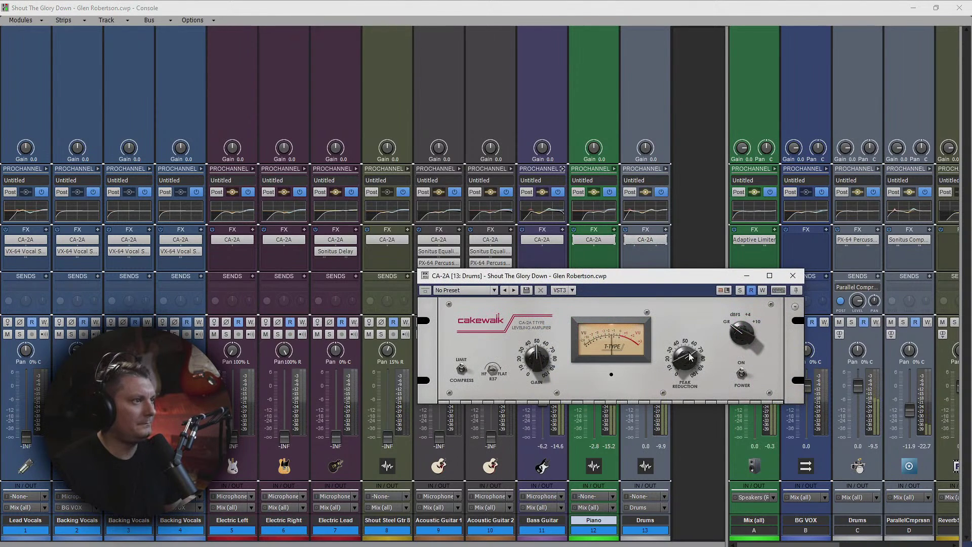
{"action": "left_click_drag", "start_coordinate": [688, 356], "coordinate": [685, 369]}
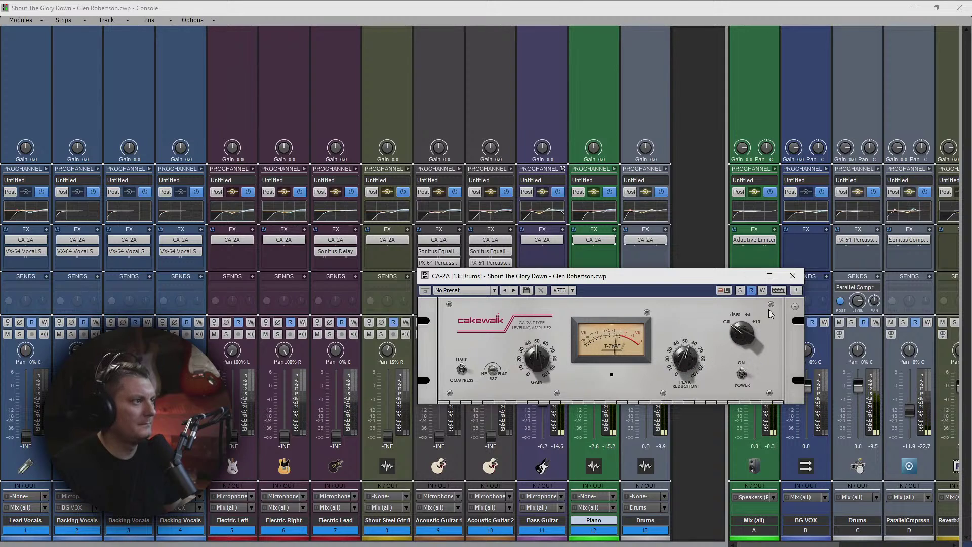
{"action": "left_click", "coordinate": [792, 275]}
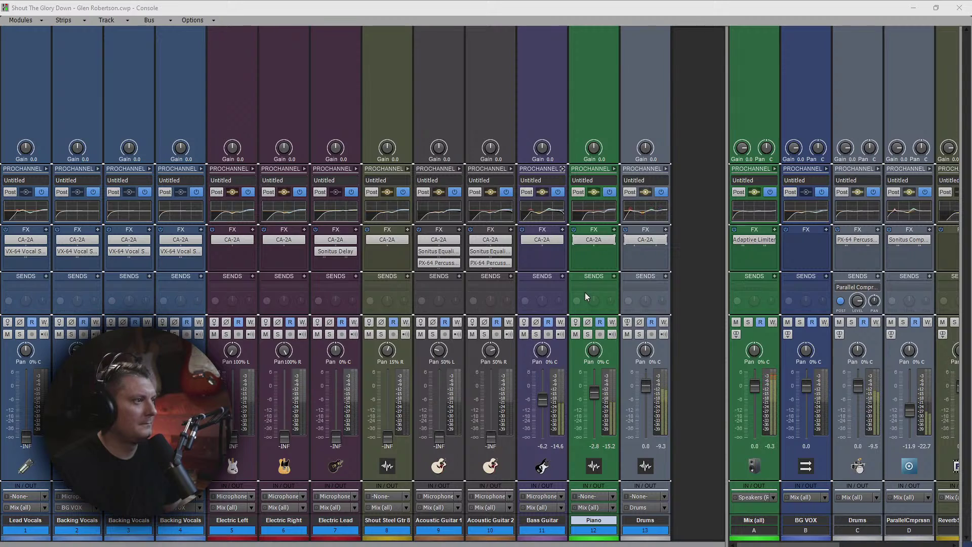
Step: Set the faders of Drums to -2.2 dB, Piano to -5.7 dB, Acoustic Guitar 1 to -2.0 dB and Acoustic Guitar 2 to -2.8 dB
{"action": "left_click_drag", "start_coordinate": [646, 389], "coordinate": [595, 397]}
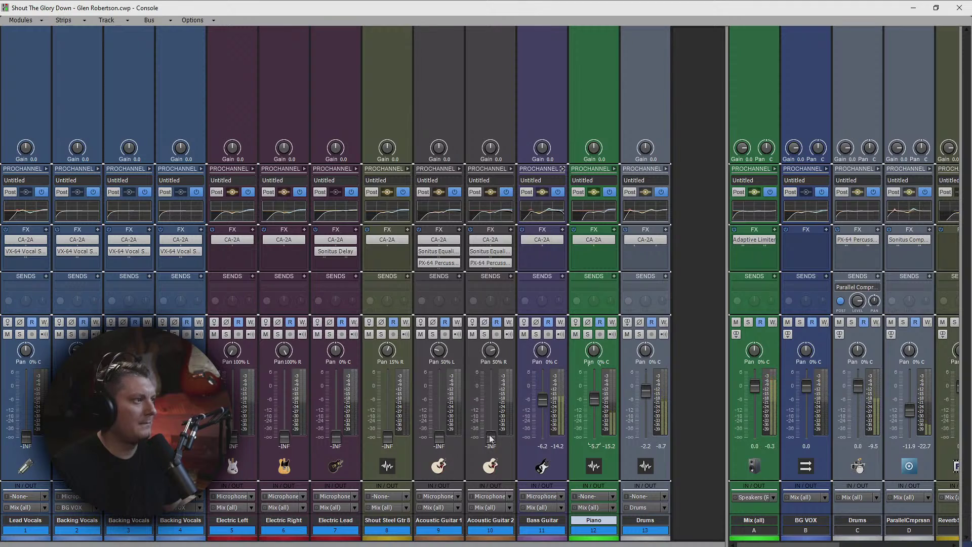
{"action": "left_click", "coordinate": [503, 530]}
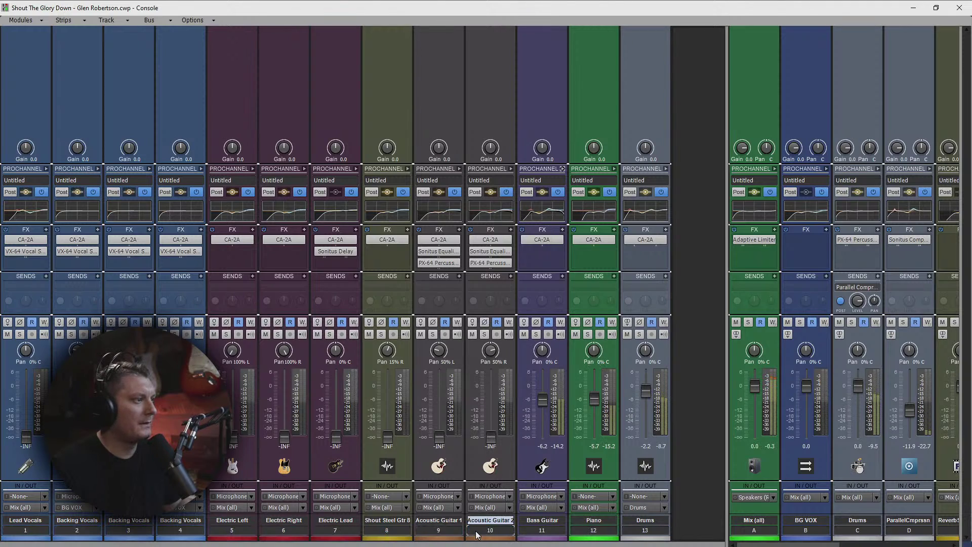
{"action": "left_click", "coordinate": [438, 530], "text": "ctrl"}
{"action": "left_click_drag", "start_coordinate": [435, 440], "coordinate": [436, 401]}
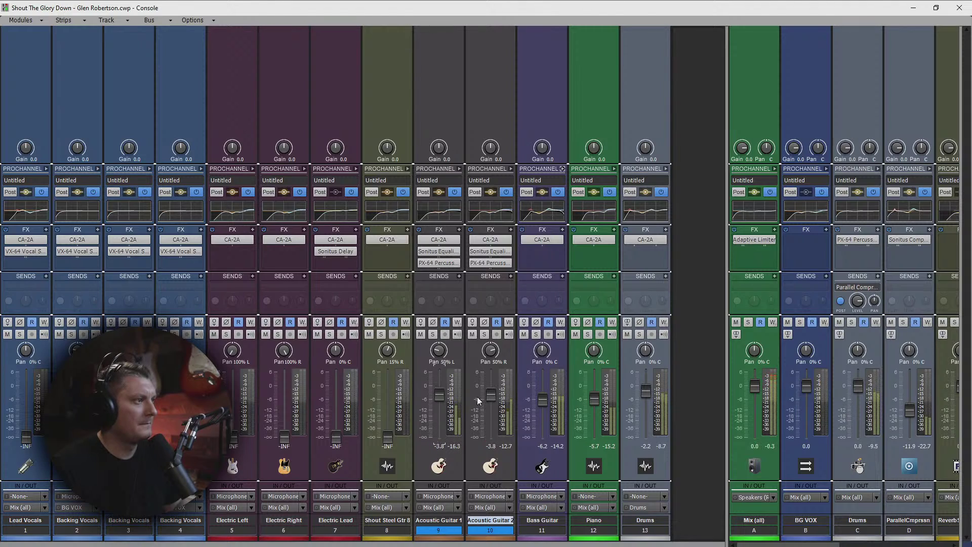
{"action": "left_click_drag", "start_coordinate": [492, 393], "coordinate": [491, 385]}
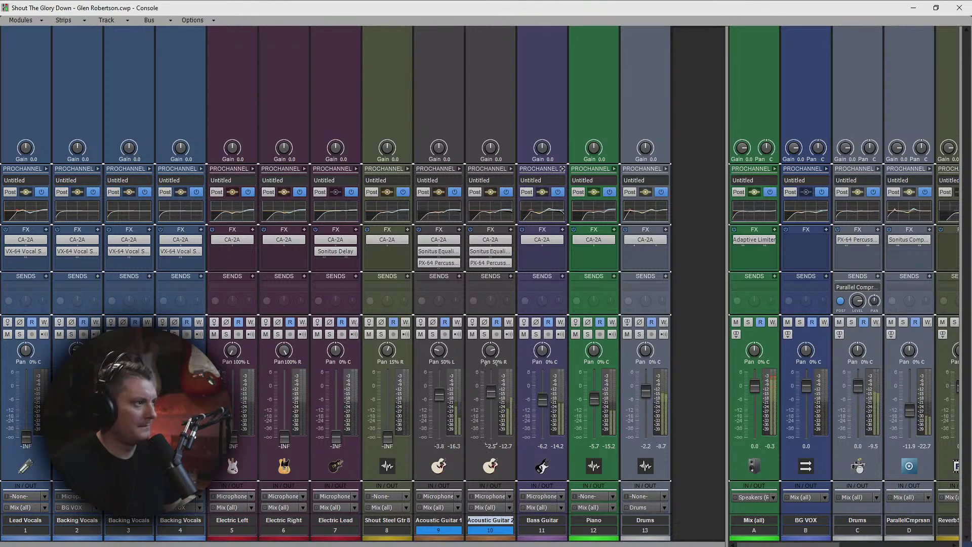
{"action": "left_click_drag", "start_coordinate": [440, 395], "coordinate": [440, 391]}
Step: Set the EQ high-pass frequency to 156 Hz on Acoustic Guitar 1 and 164 Hz on Acoustic Guitar 2
{"action": "left_click", "coordinate": [459, 168]}
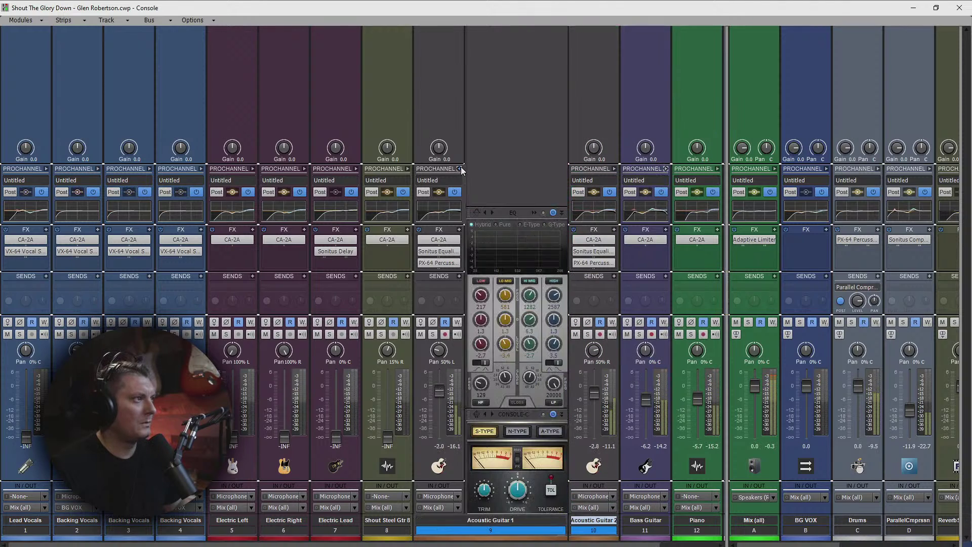
{"action": "left_click_drag", "start_coordinate": [487, 394], "coordinate": [488, 387]}
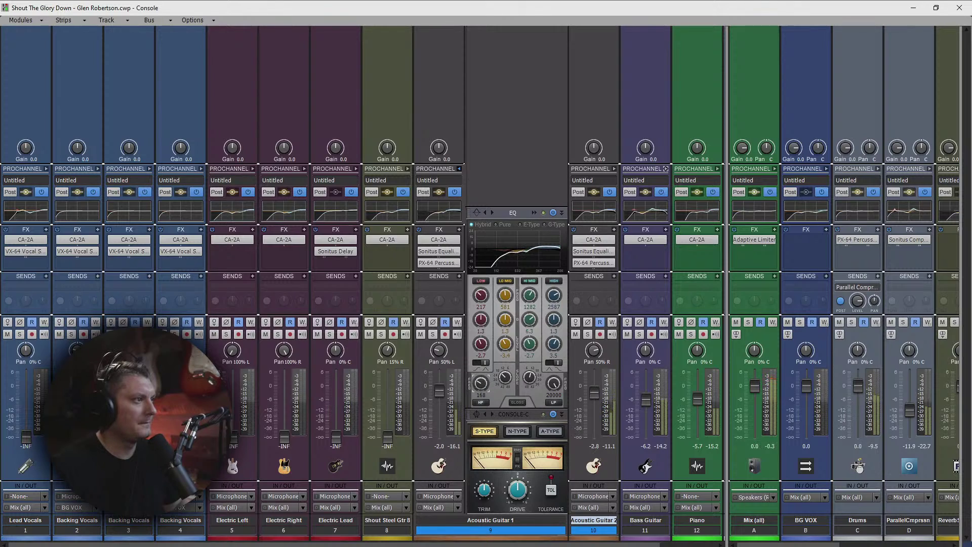
{"action": "left_click", "coordinate": [614, 169]}
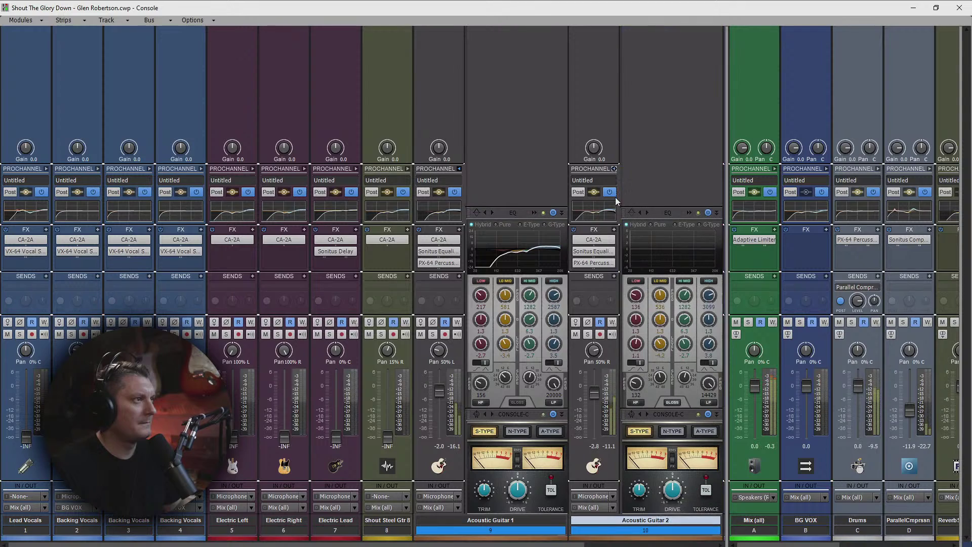
{"action": "left_click_drag", "start_coordinate": [642, 387], "coordinate": [642, 378]}
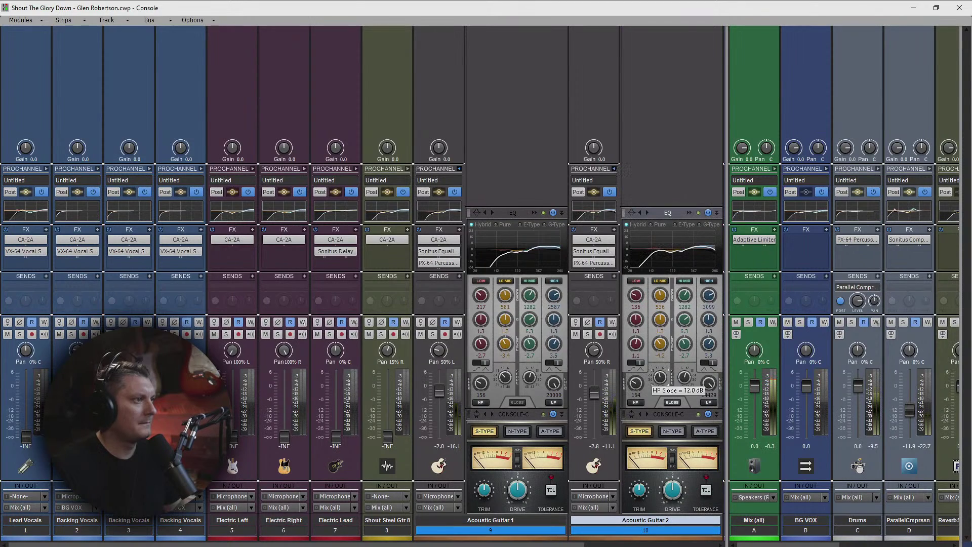
{"action": "left_click", "coordinate": [613, 168]}
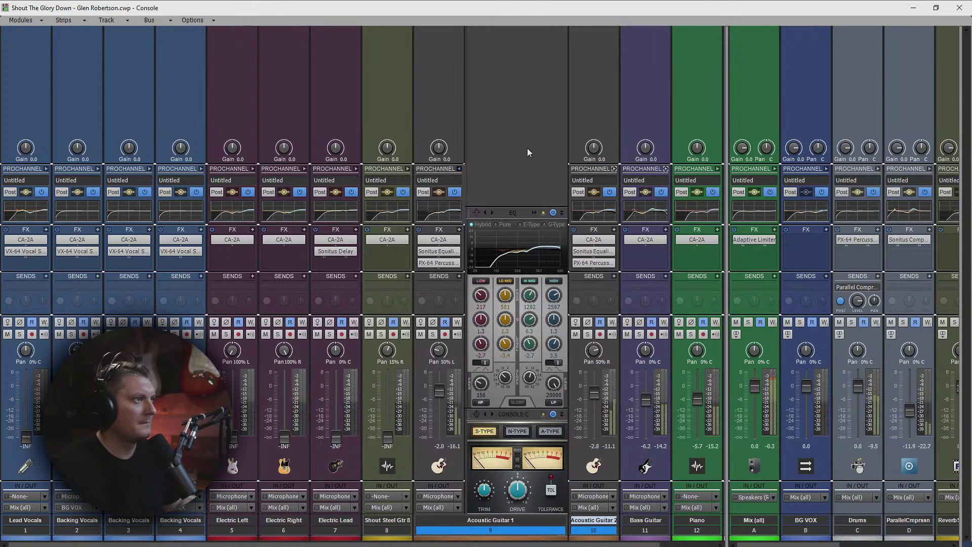
{"action": "left_click", "coordinate": [459, 169]}
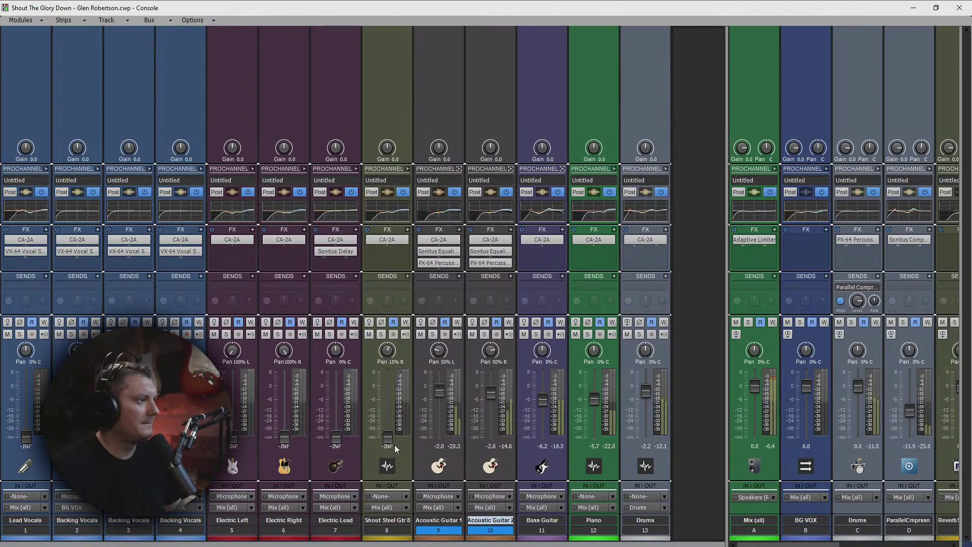
Step: Raise the Shout Steel Gtr fader to -2.3 dB and steepen its EQ high-pass slope
{"action": "left_click_drag", "start_coordinate": [388, 434], "coordinate": [388, 385]}
{"action": "left_click_drag", "start_coordinate": [386, 428], "coordinate": [386, 435]}
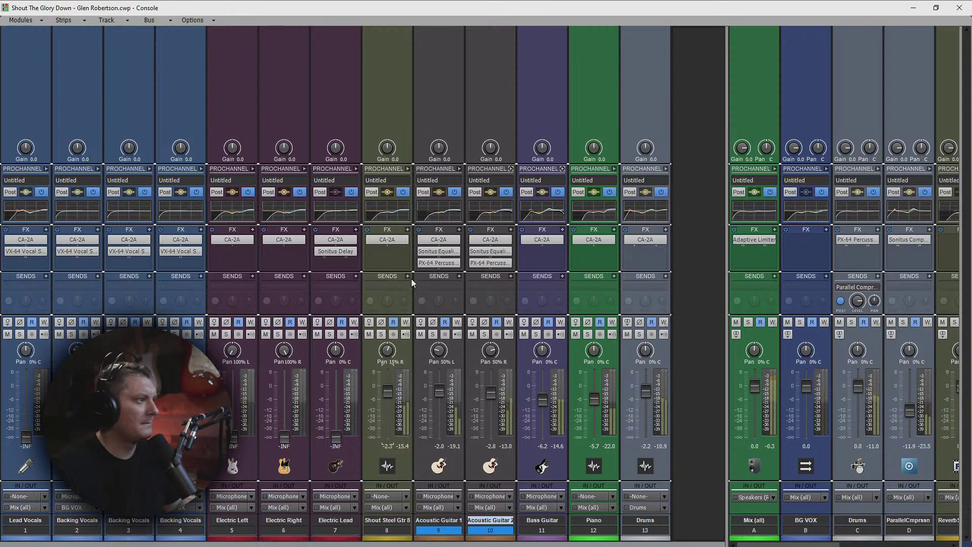
{"action": "left_click", "coordinate": [408, 169]}
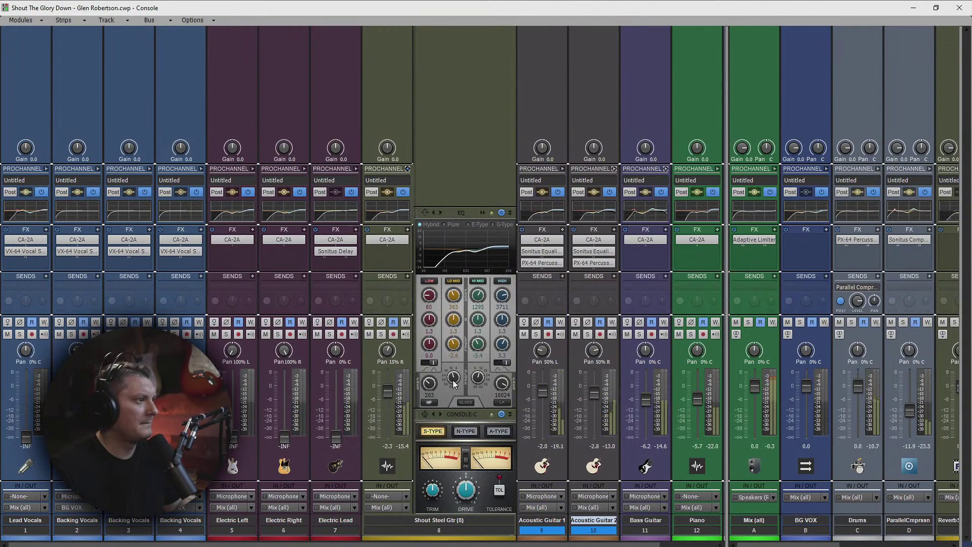
{"action": "left_click_drag", "start_coordinate": [454, 383], "coordinate": [454, 378]}
{"action": "left_click", "coordinate": [408, 169]}
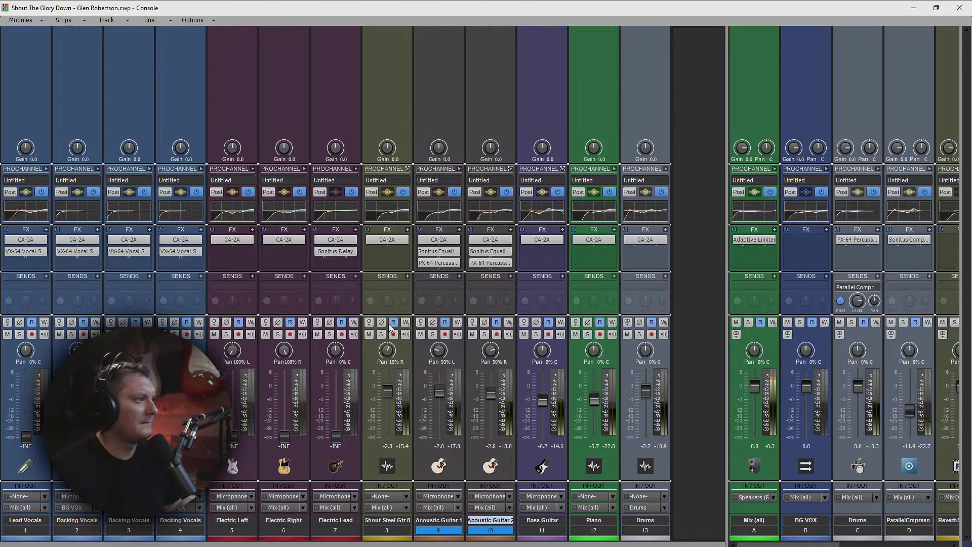
Step: Raise the Electric Lead fader to -3.1 dB and the Electric Right and Electric Left faders to -2.9 dB
{"action": "left_click_drag", "start_coordinate": [335, 437], "coordinate": [336, 393]}
{"action": "left_click_drag", "start_coordinate": [285, 437], "coordinate": [285, 393]}
{"action": "left_click_drag", "start_coordinate": [233, 410], "coordinate": [233, 391]}
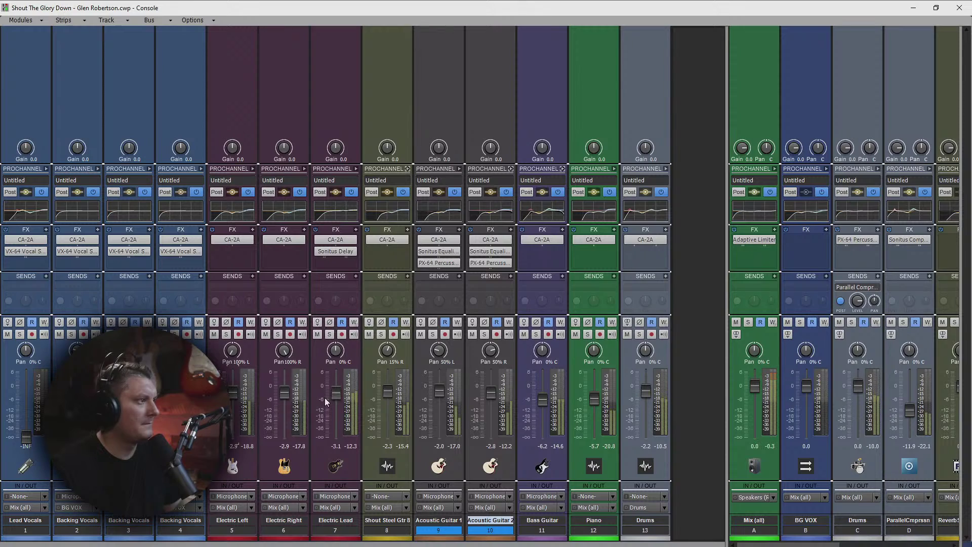
Step: Raise the Electric Left fader to -1.2 dB and the Electric Right fader to -0.6 dB
{"action": "mouse_move", "coordinate": [335, 397]}
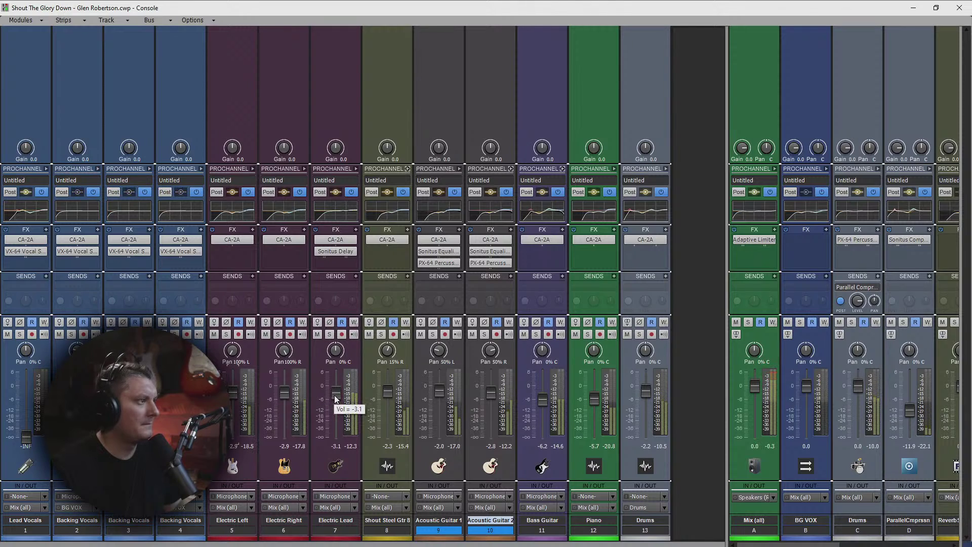
{"action": "mouse_move", "coordinate": [285, 394]}
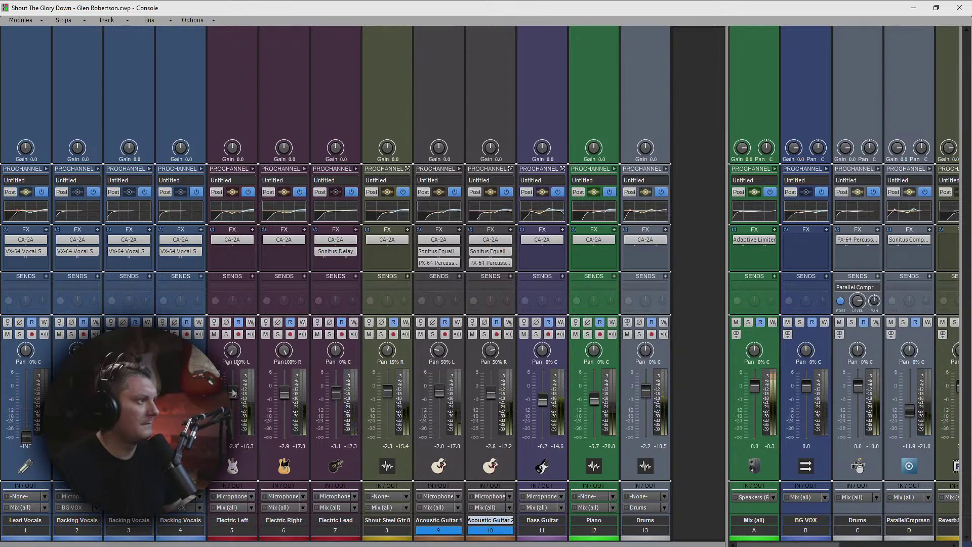
{"action": "mouse_move", "coordinate": [233, 390]}
{"action": "left_mouse_down"}
{"action": "mouse_move", "coordinate": [279, 388]}
{"action": "mouse_move", "coordinate": [235, 387]}
{"action": "left_mouse_up"}
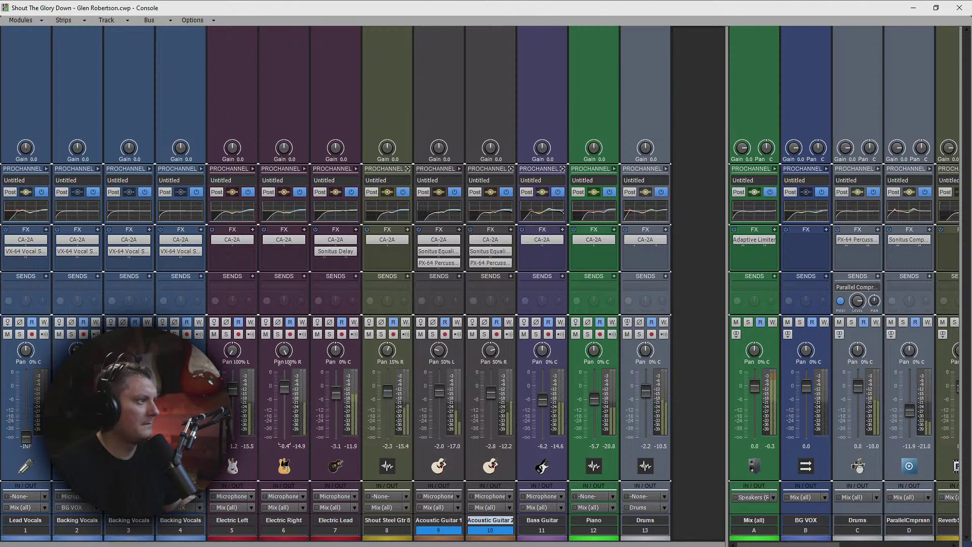
{"action": "left_click_drag", "start_coordinate": [284, 387], "coordinate": [284, 389]}
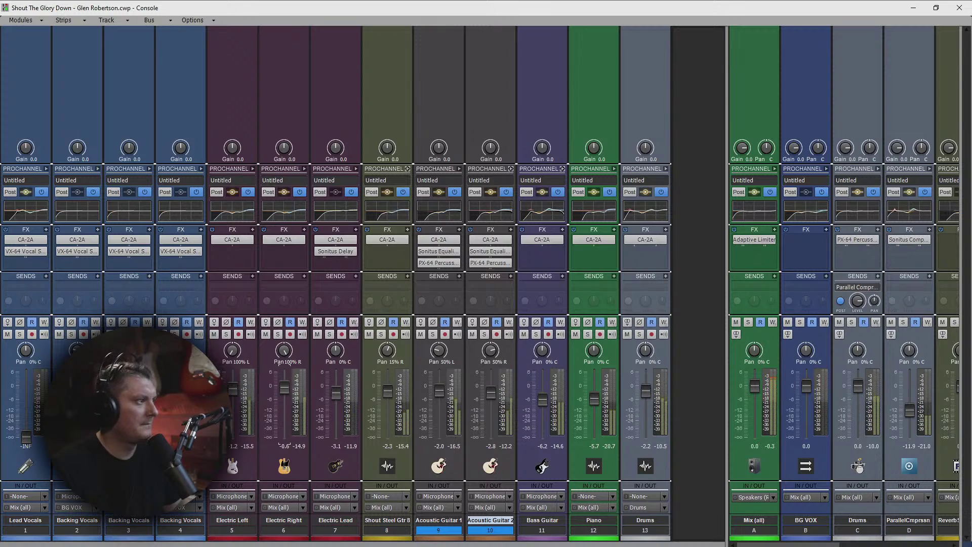
Step: Bring the three Backing Vocals tracks up together and set the Lead Vocals fader to 0.0 dB
{"action": "left_click_drag", "start_coordinate": [180, 530], "coordinate": [91, 531]}
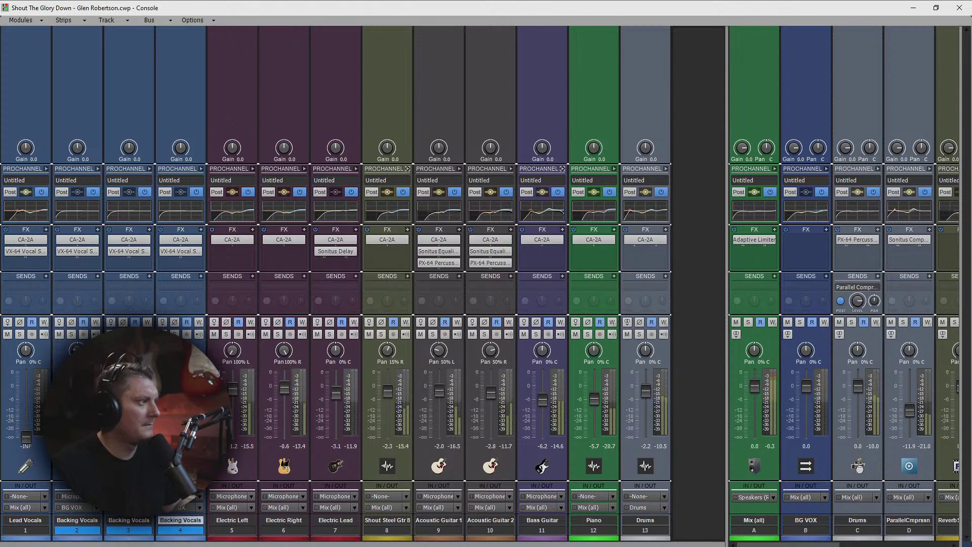
{"action": "left_click_drag", "start_coordinate": [18, 439], "coordinate": [22, 391]}
{"action": "double_click", "coordinate": [22, 389]}
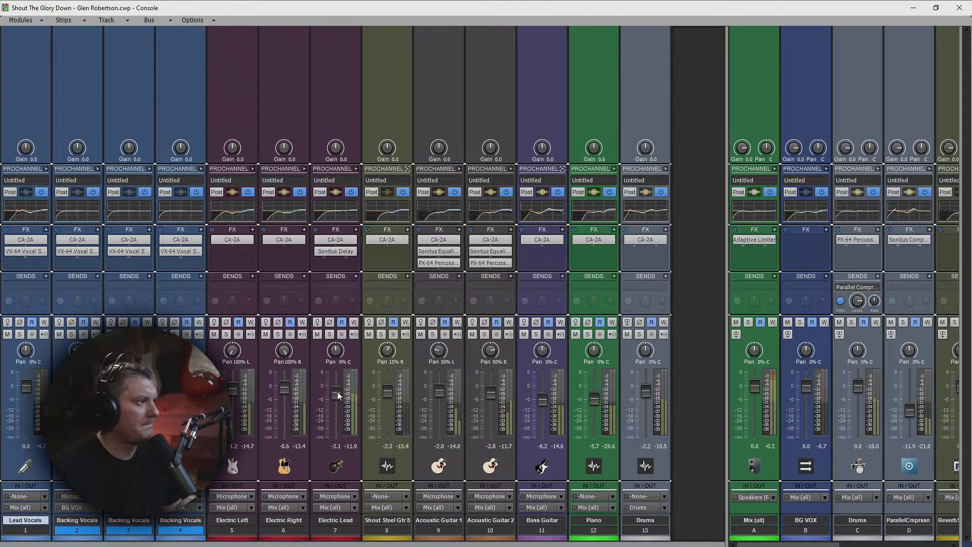
Step: Lower the Electric Lead fader to -4.1 dB and raise the Shout Steel Gtr fader to -1.6 dB
{"action": "left_click_drag", "start_coordinate": [336, 389], "coordinate": [337, 392]}
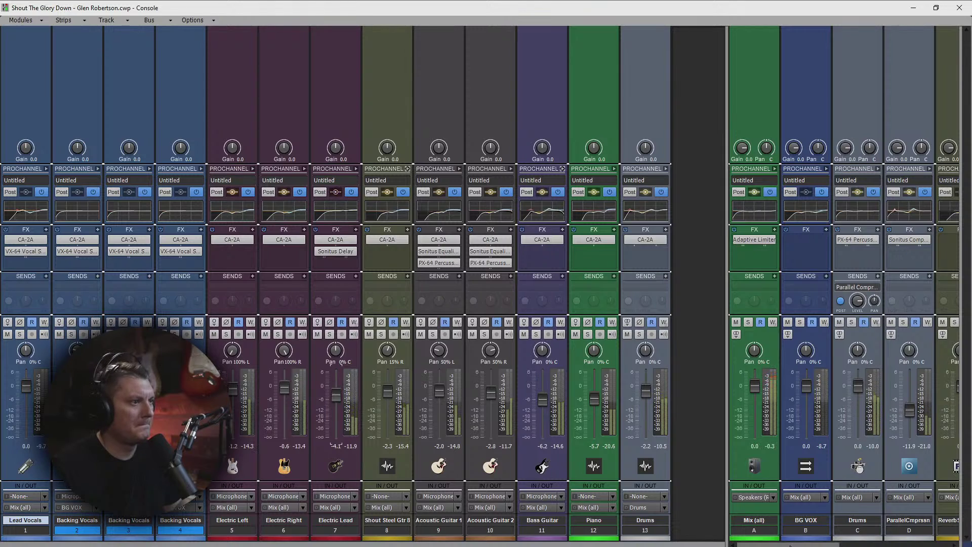
{"action": "mouse_move", "coordinate": [797, 544]}
{"action": "left_mouse_down"}
{"action": "mouse_move", "coordinate": [818, 544]}
{"action": "mouse_move", "coordinate": [787, 545]}
{"action": "left_mouse_up"}
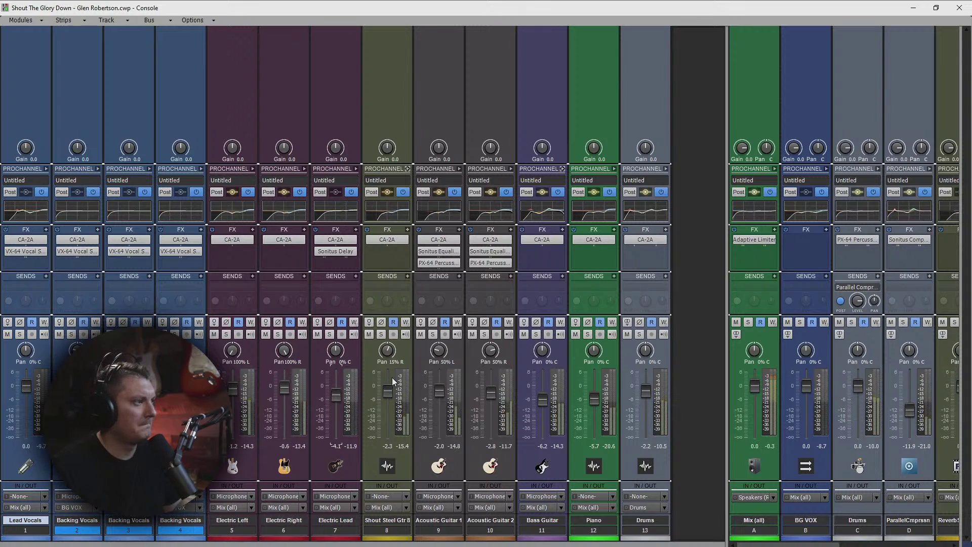
{"action": "scroll", "coordinate": [387, 389], "scroll_direction": "up", "scroll_amount": 3}
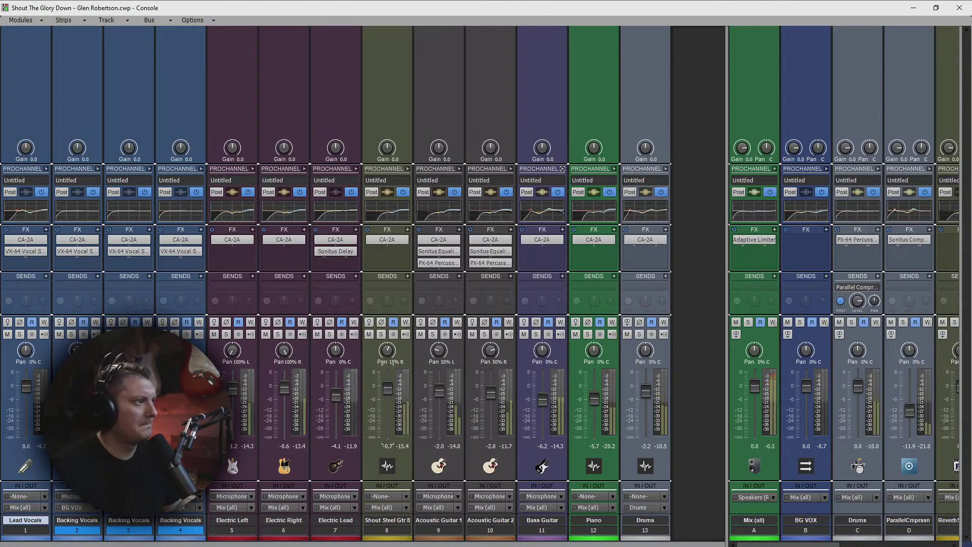
{"action": "double_click", "coordinate": [387, 387]}
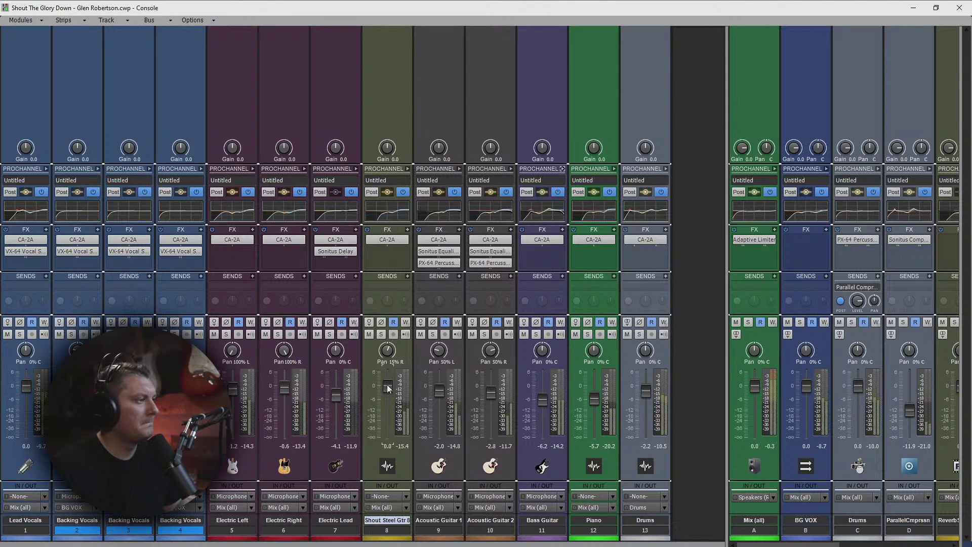
{"action": "left_click_drag", "start_coordinate": [388, 388], "coordinate": [388, 392]}
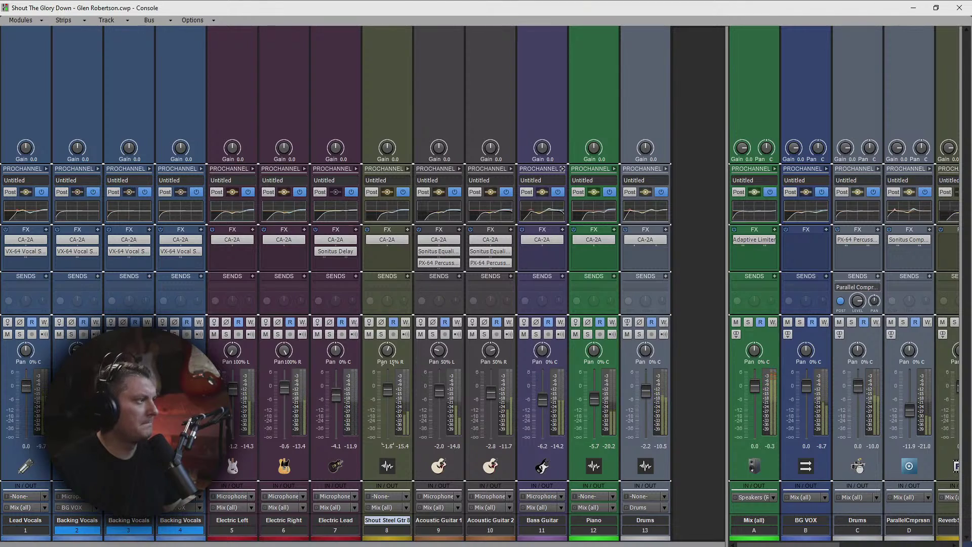
Step: Play back the full mix to check the balance, stop it, and reduce the selection to Backing Vocals track 4
{"action": "key", "text": "space"}
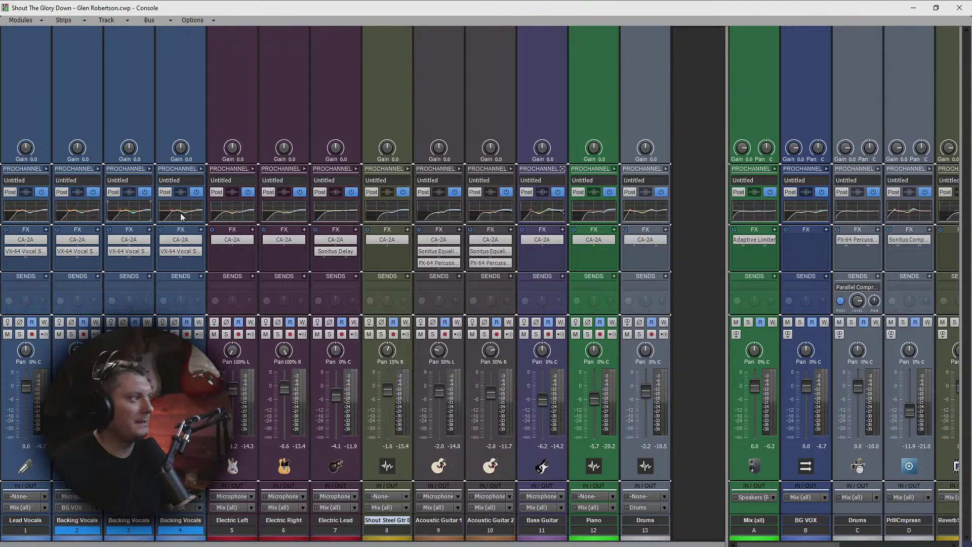
{"action": "key", "text": "space"}
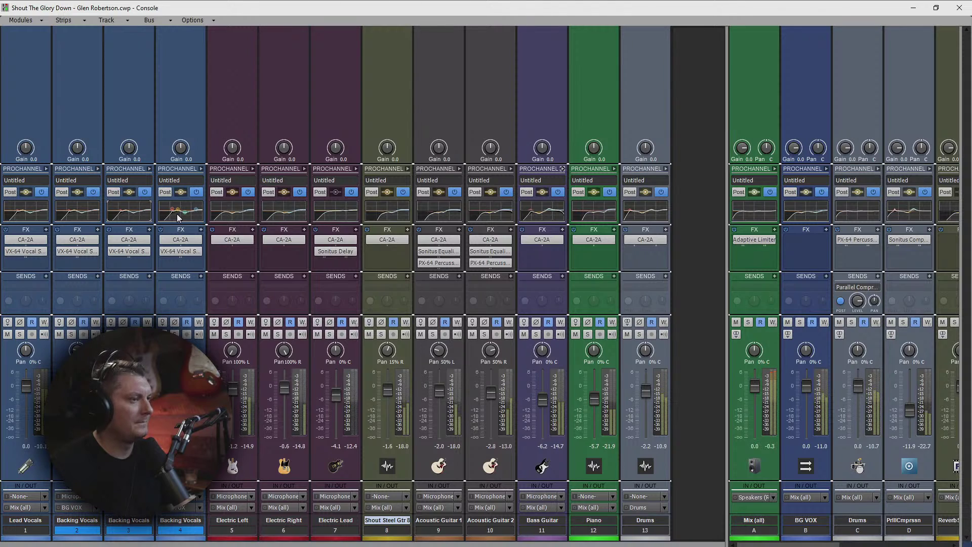
{"action": "key", "text": "space"}
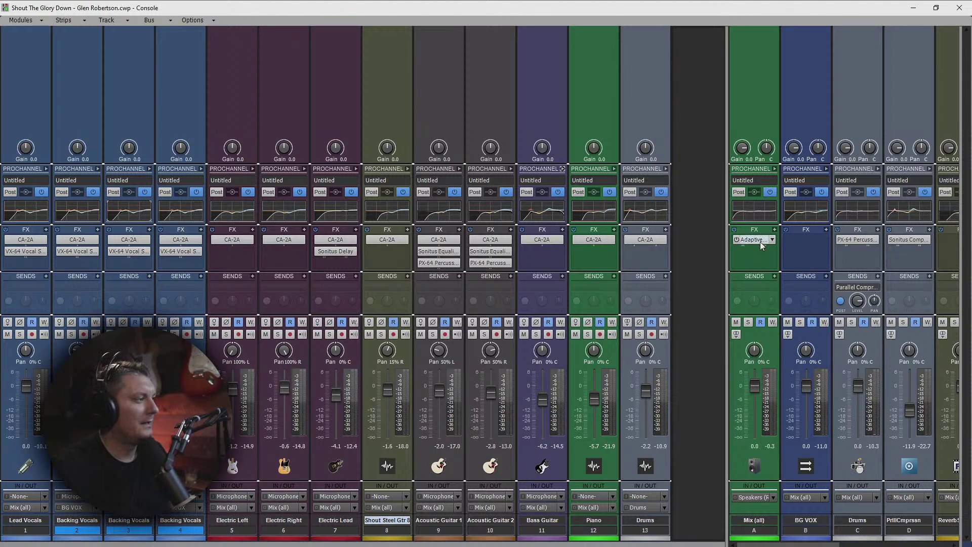
{"action": "left_click", "coordinate": [186, 530]}
{"action": "left_click", "coordinate": [186, 530]}
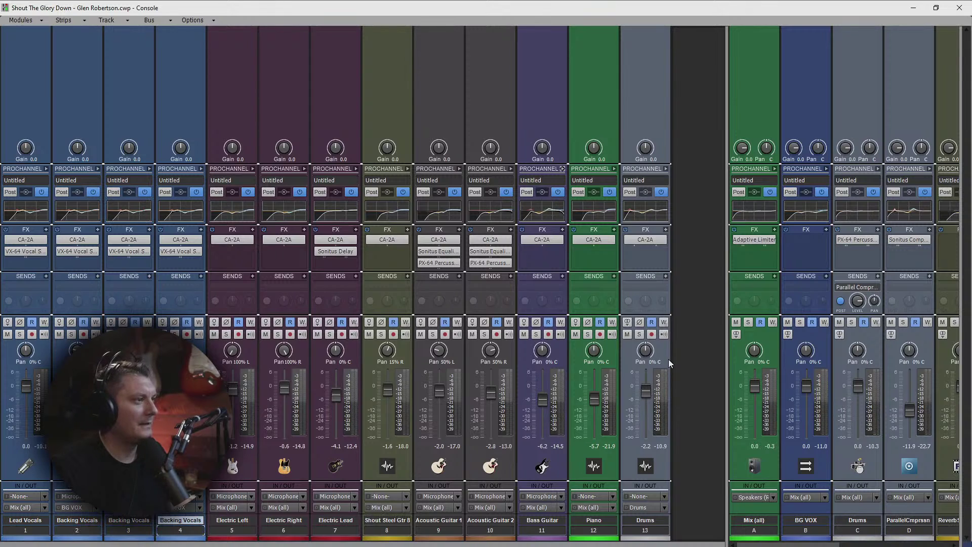
Step: Widen the bus area to show the effect buses and insert Cakewalk's Sonitus Reverb on the Reverb-Short Room bus
{"action": "left_click_drag", "start_coordinate": [726, 278], "coordinate": [494, 302]}
{"action": "right_click", "coordinate": [733, 239]}
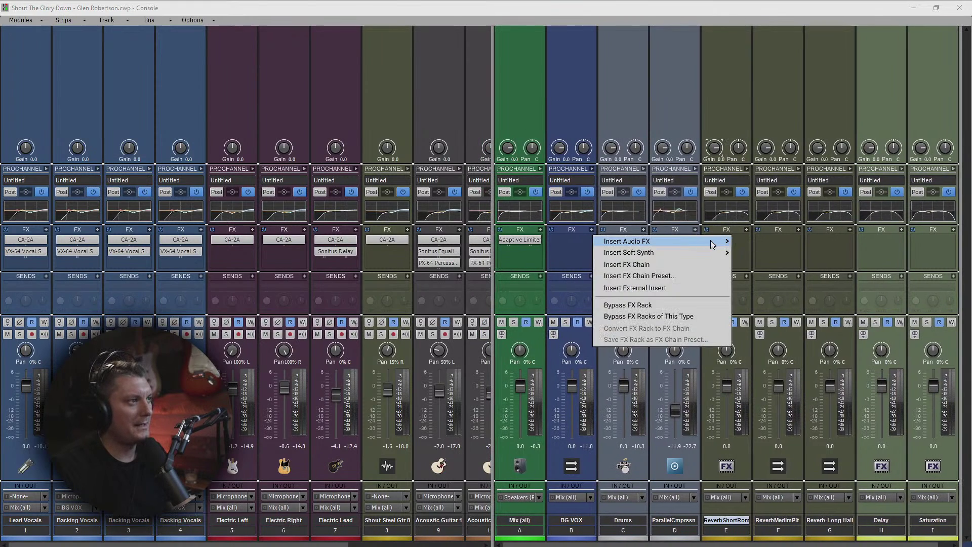
{"action": "mouse_move", "coordinate": [733, 239]}
{"action": "mouse_move", "coordinate": [786, 142]}
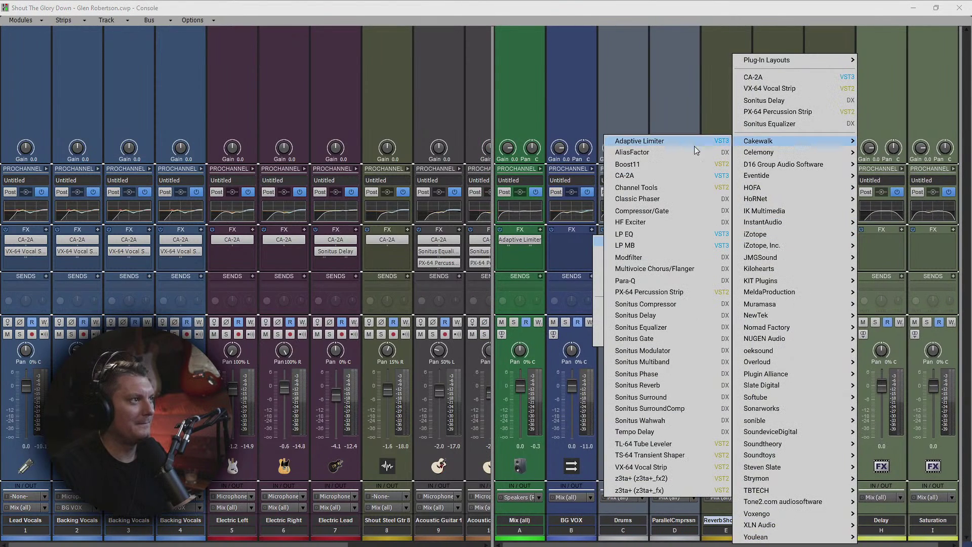
{"action": "left_click", "coordinate": [658, 385]}
{"action": "left_click_drag", "start_coordinate": [547, 280], "coordinate": [773, 198]}
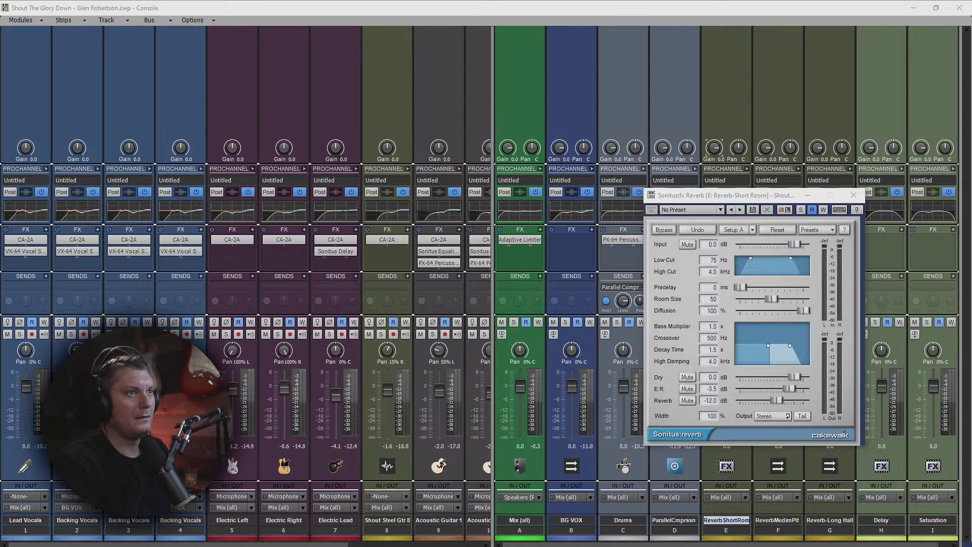
Step: Switch to the browser and calculate the duration of a regular quarter note at 75 BPM with the Home Studio Simplified Reverb/Delay Calculator
{"action": "key", "text": "alt+Tab"}
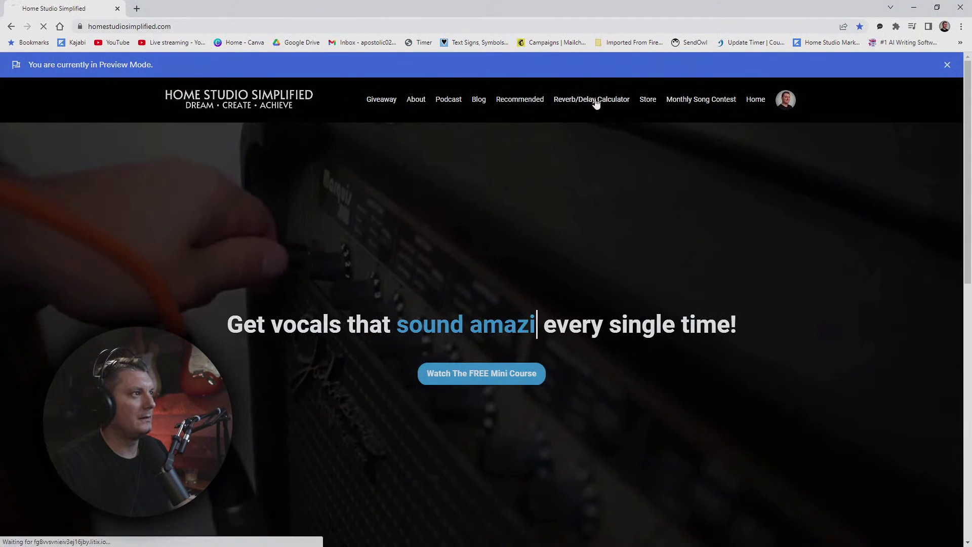
{"action": "left_click", "coordinate": [596, 100]}
{"action": "left_click", "coordinate": [521, 231]}
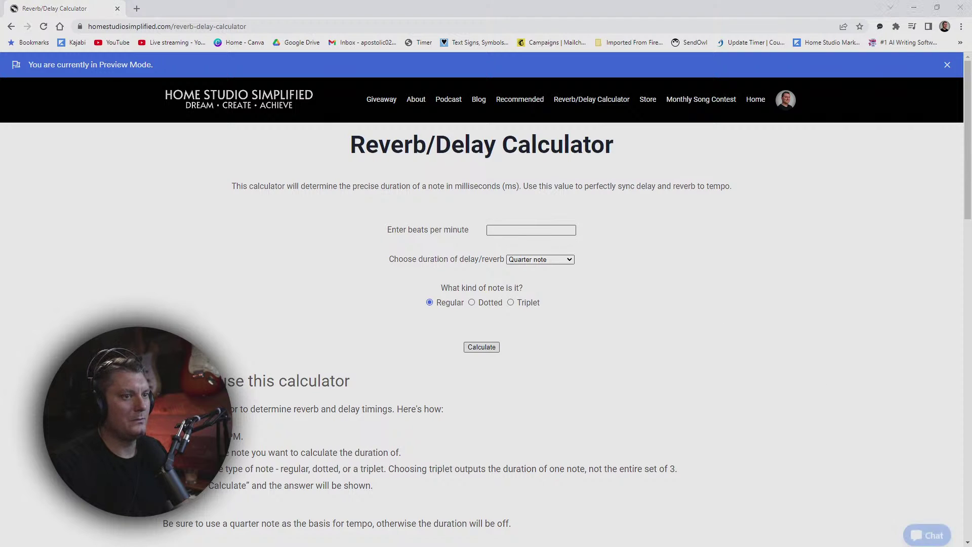
{"action": "left_click", "coordinate": [524, 228]}
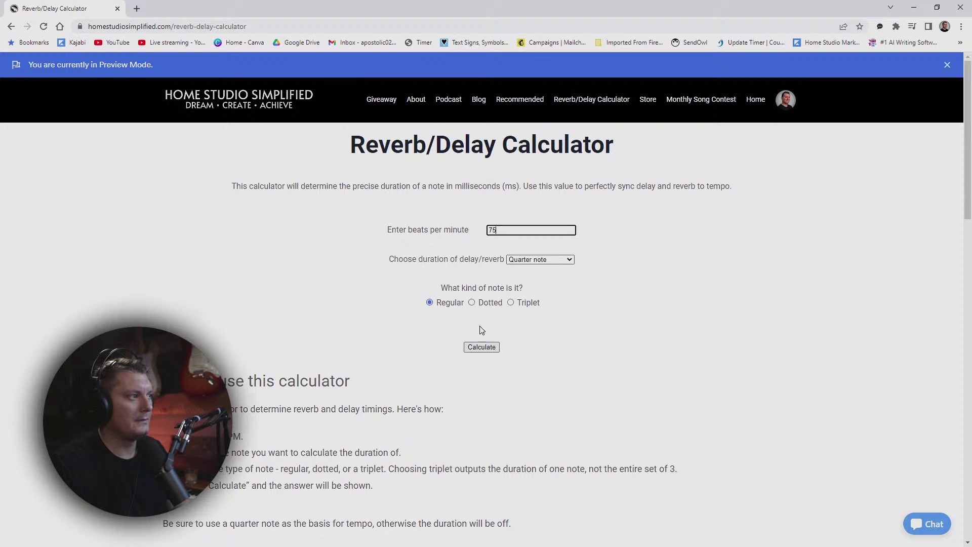
{"action": "left_click", "coordinate": [494, 347]}
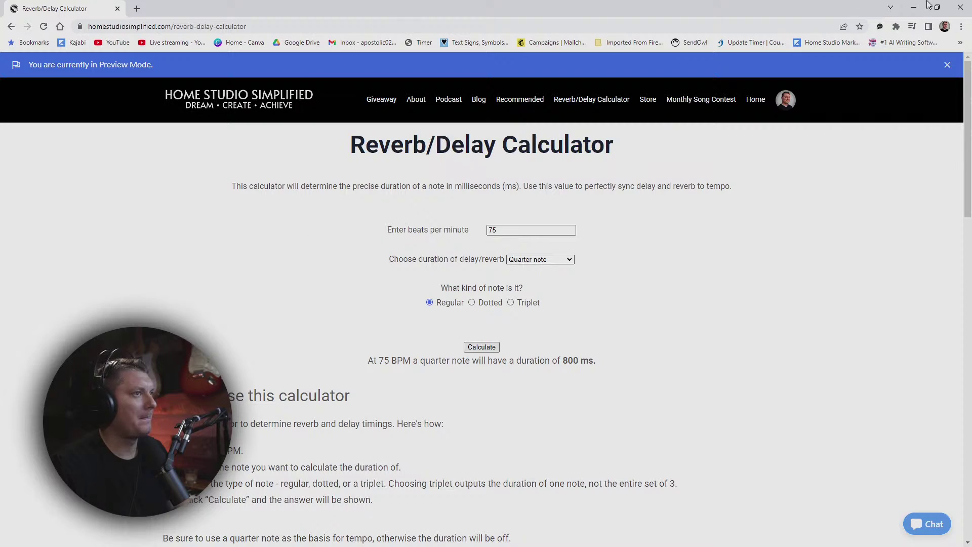
{"action": "left_click", "coordinate": [964, 7]}
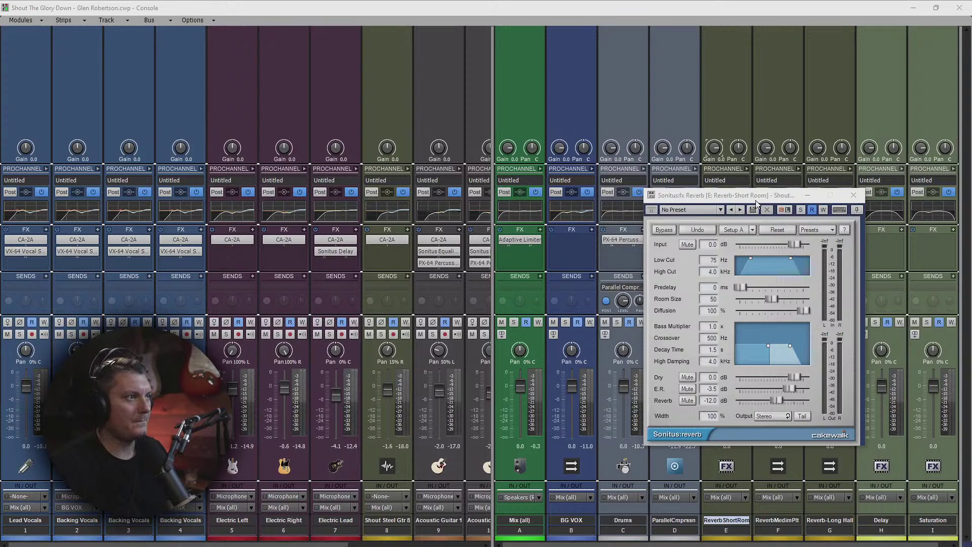
Step: Move the Sonitus Reverb from the Reverb-Short Room bus to the Reverb-Medium Plate bus and open its settings
{"action": "left_click_drag", "start_coordinate": [756, 201], "coordinate": [679, 133]}
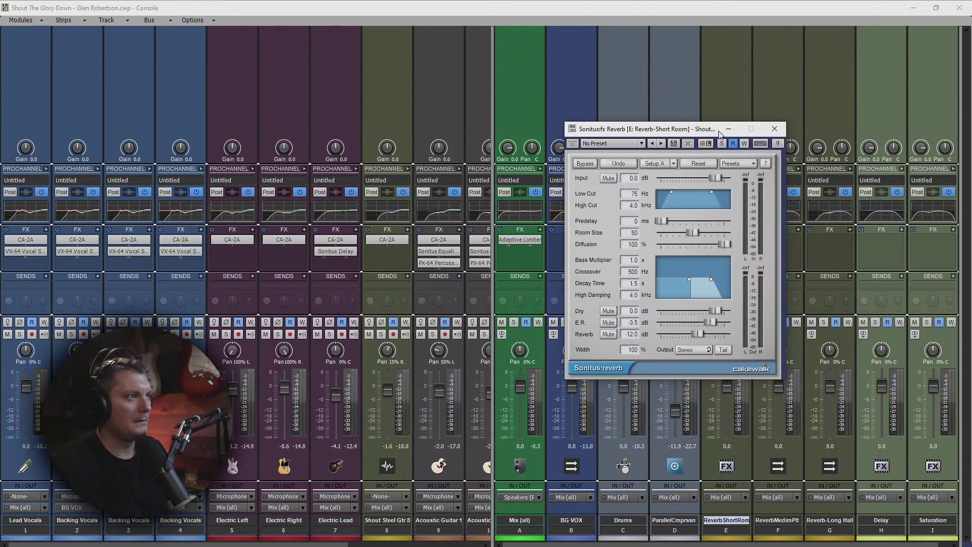
{"action": "left_click", "coordinate": [774, 129]}
{"action": "left_click_drag", "start_coordinate": [729, 242], "coordinate": [784, 248]}
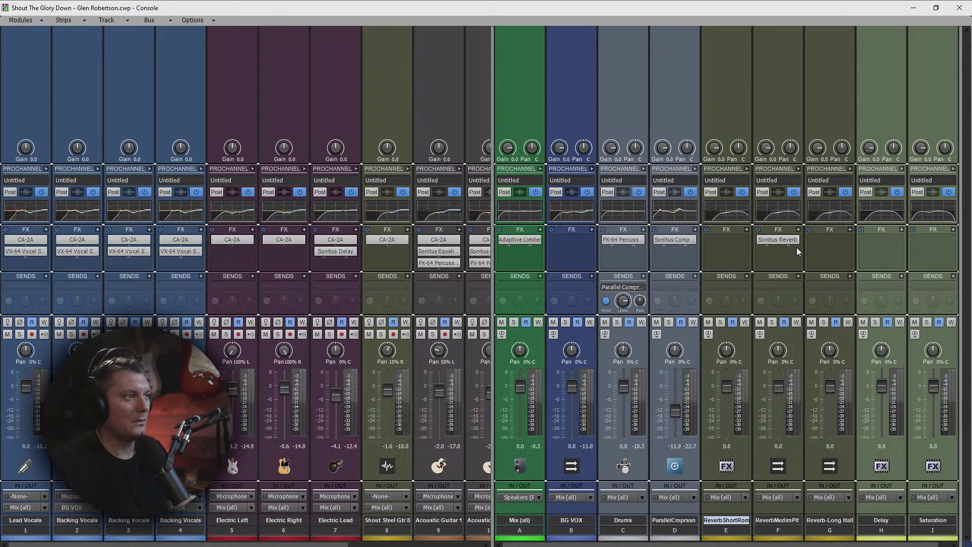
{"action": "double_click", "coordinate": [784, 241]}
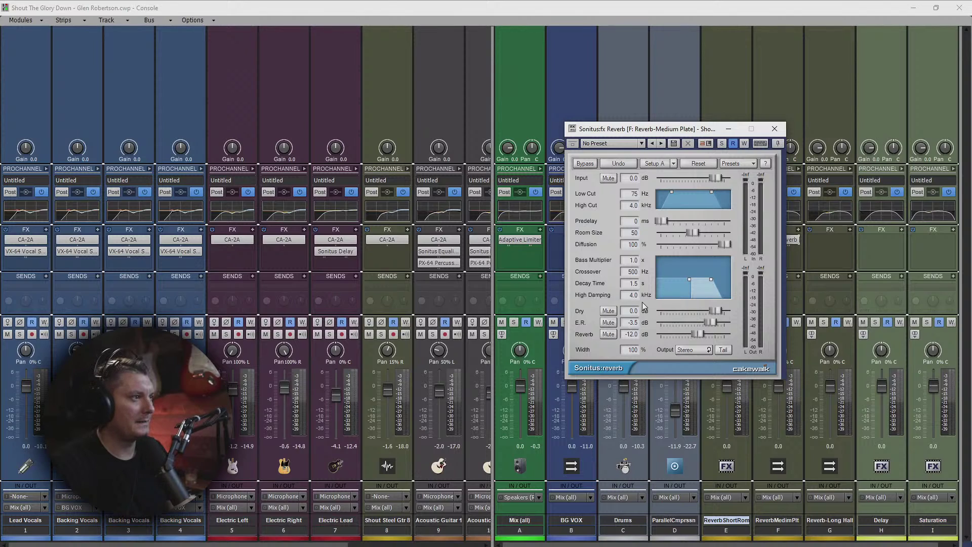
Step: Set the Medium Plate reverb's decay time to 0.8 s and its low cut to 103 Hz
{"action": "left_click", "coordinate": [631, 284]}
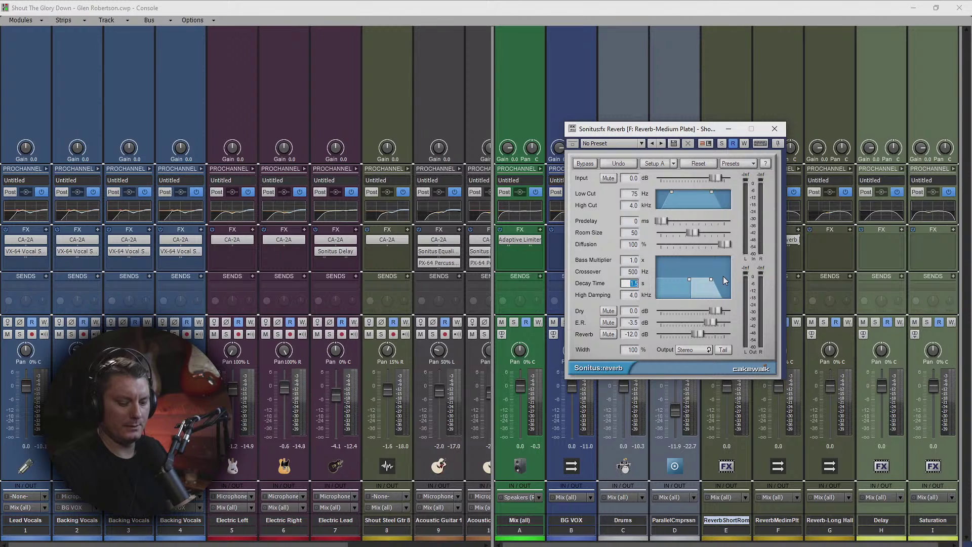
{"action": "type", "text": "0.8"}
{"action": "key", "text": "Return"}
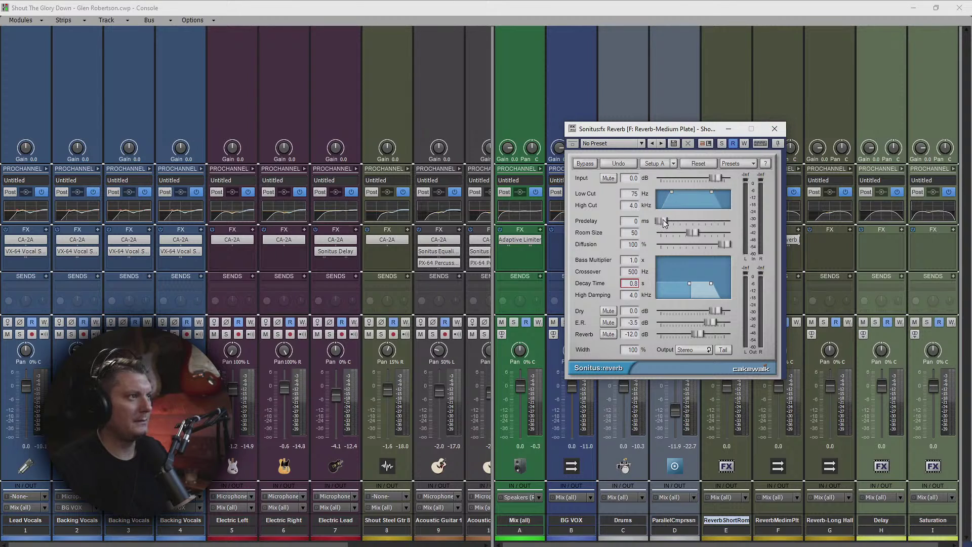
{"action": "left_click_drag", "start_coordinate": [671, 193], "coordinate": [676, 192]}
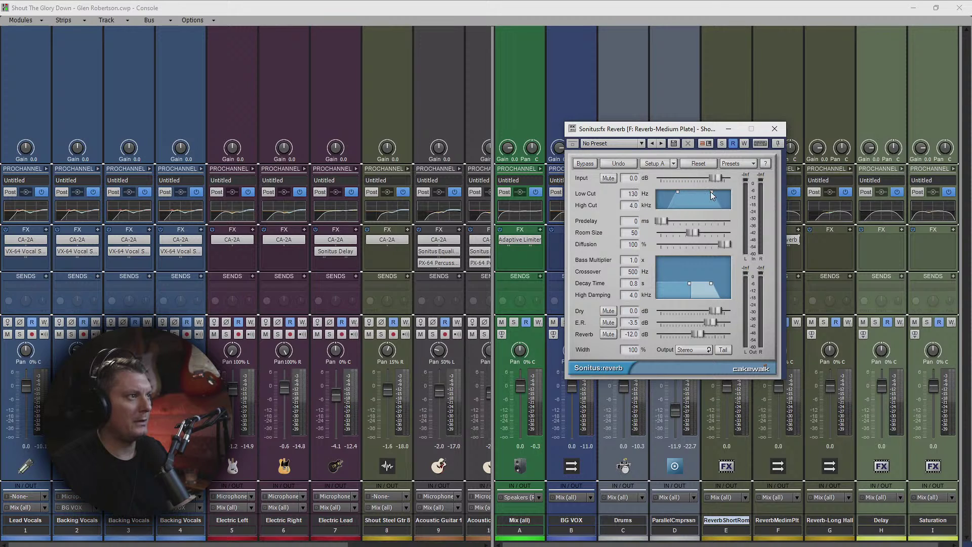
{"action": "left_click_drag", "start_coordinate": [708, 130], "coordinate": [607, 152]}
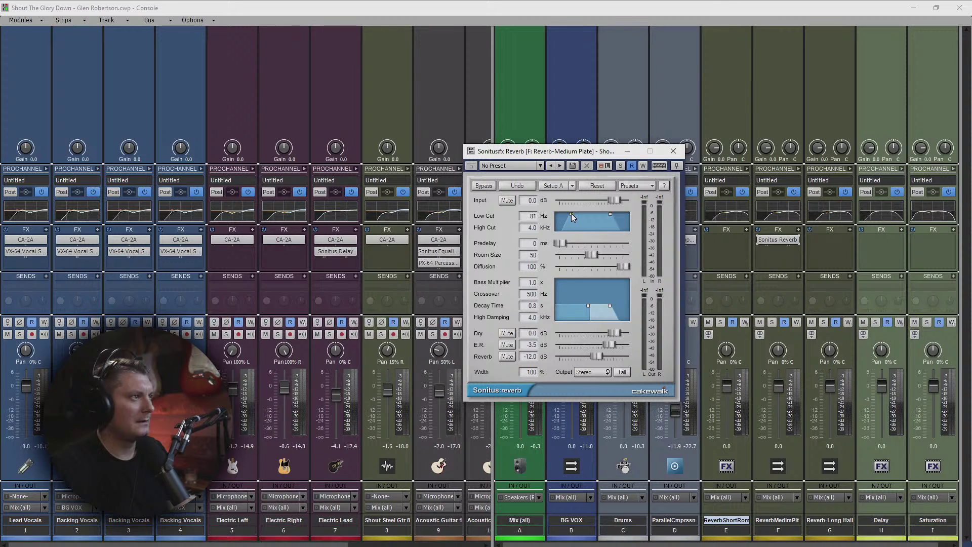
{"action": "left_click_drag", "start_coordinate": [572, 214], "coordinate": [573, 214]}
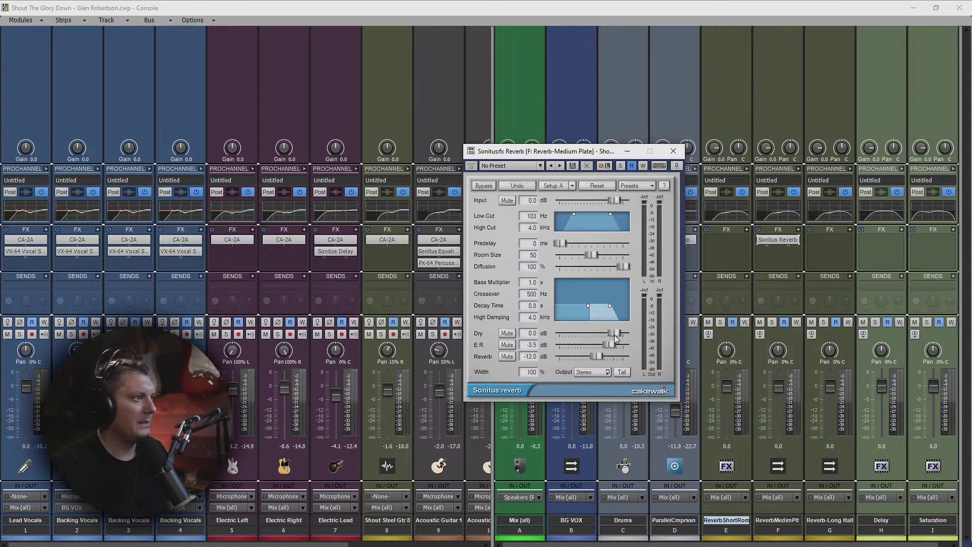
Step: Set the Medium Plate reverb's dry level to -Inf, enable Tail, and close the plug-in
{"action": "left_click_drag", "start_coordinate": [615, 334], "coordinate": [560, 335]}
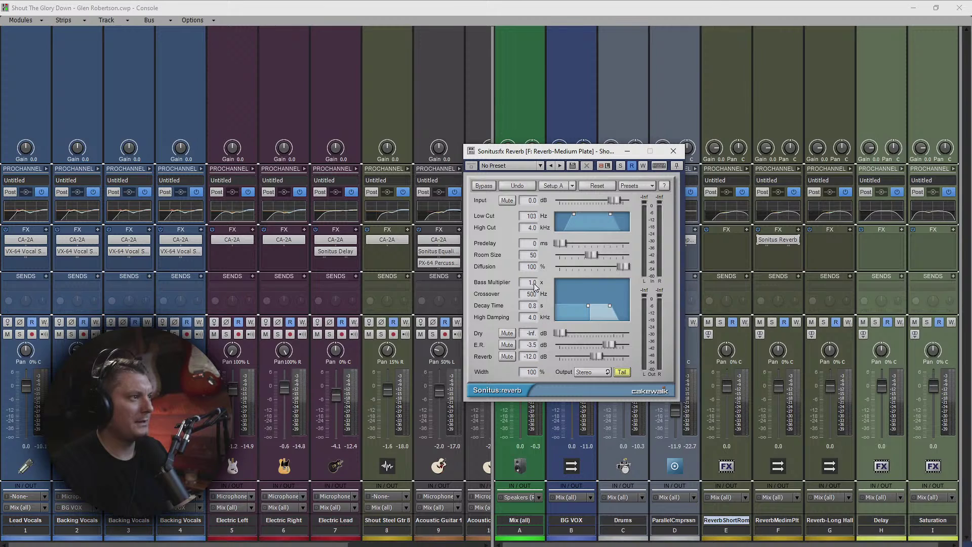
{"action": "left_click_drag", "start_coordinate": [533, 284], "coordinate": [484, 309]}
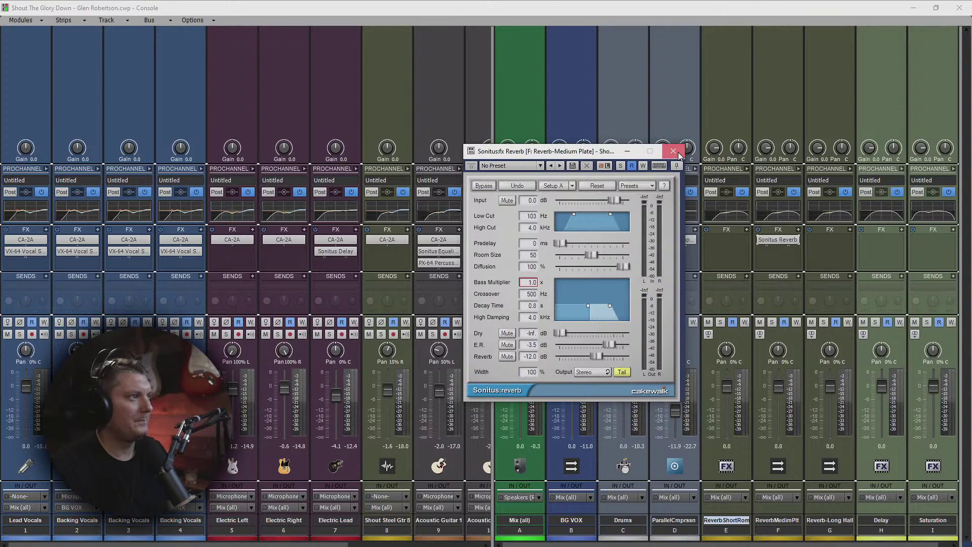
{"action": "left_click", "coordinate": [674, 152]}
Step: Copy the configured Sonitus Reverb from the Reverb-Medium Plate bus to the Reverb-Long Hall bus, then open and close the copy
{"action": "left_click_drag", "start_coordinate": [778, 240], "coordinate": [822, 245]}
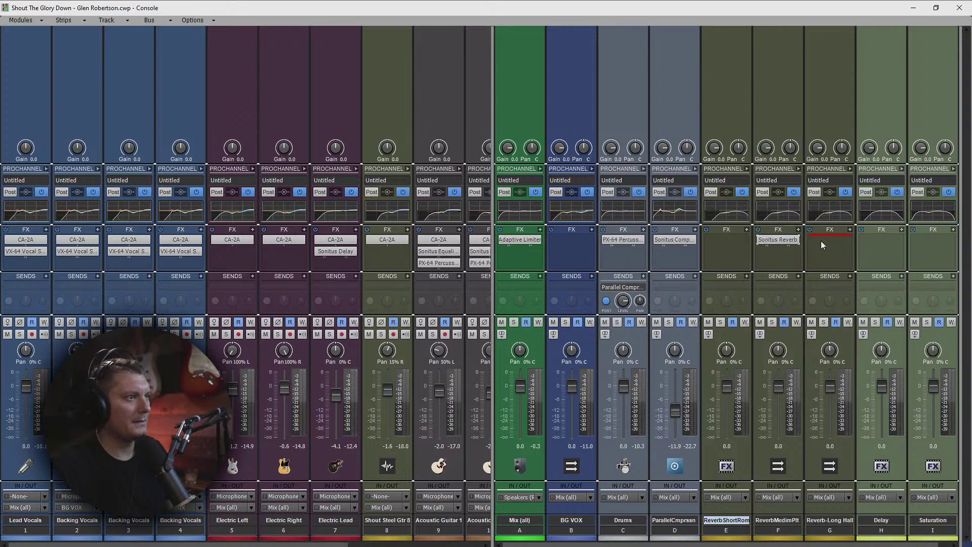
{"action": "double_click", "coordinate": [828, 241]}
{"action": "left_click", "coordinate": [673, 151]}
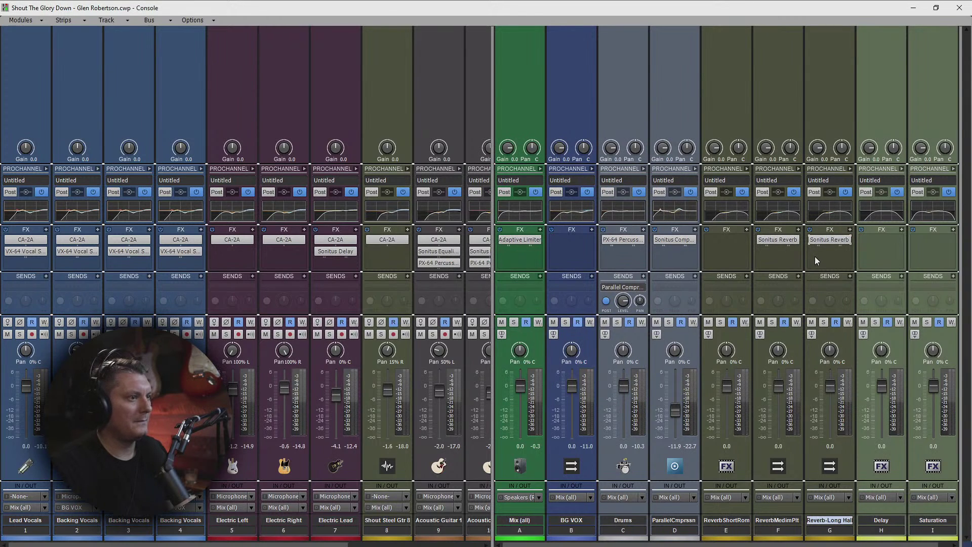
Step: Set the decay time of the Sonitus Reverb on the Reverb-Long Hall bus to 1.6 s and close the plug-in
{"action": "double_click", "coordinate": [829, 240]}
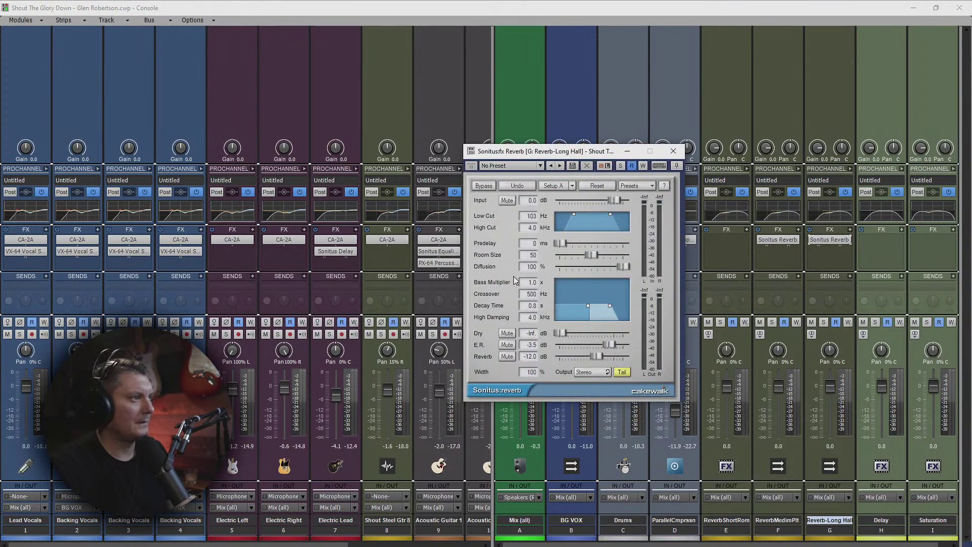
{"action": "left_click", "coordinate": [527, 307]}
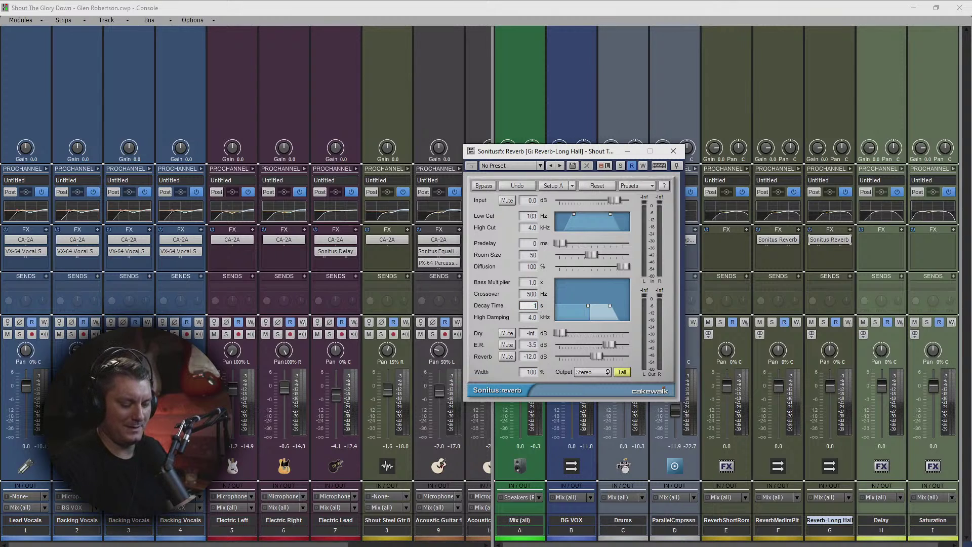
{"action": "key", "text": "Return"}
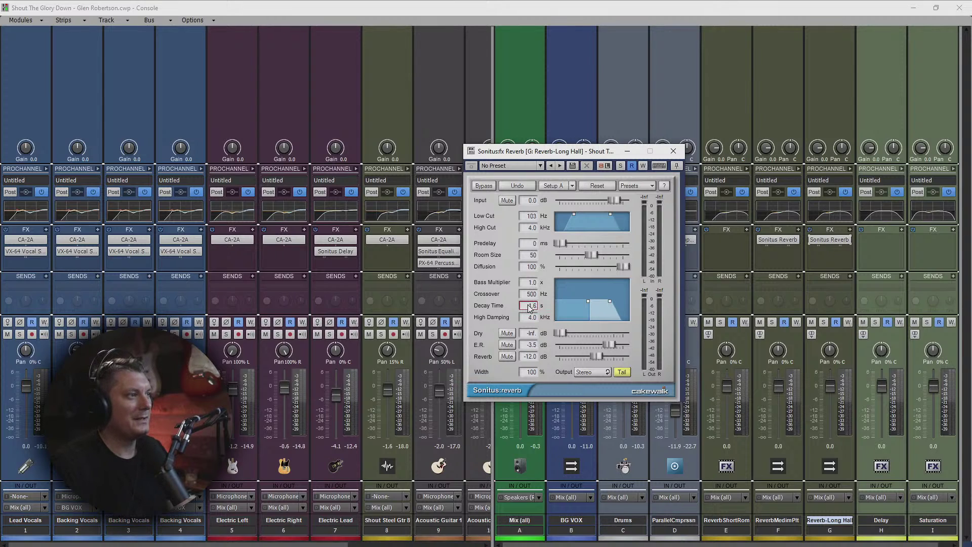
{"action": "left_click", "coordinate": [673, 150]}
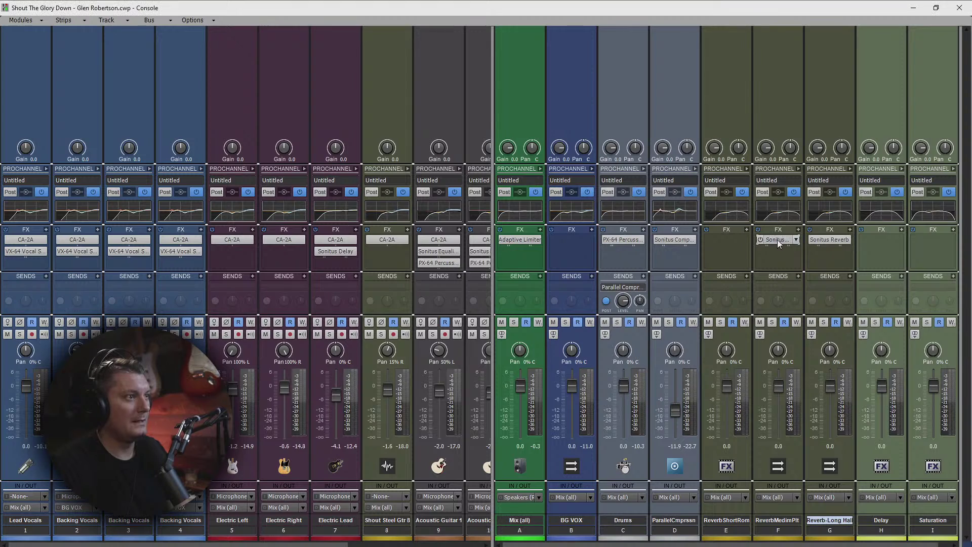
Step: Copy the Sonitus Reverb from the Reverb-Medium Plate bus to the Reverb-Short Room bus and set the copy's decay time to 0.4 s
{"action": "left_click_drag", "start_coordinate": [777, 239], "coordinate": [732, 240]}
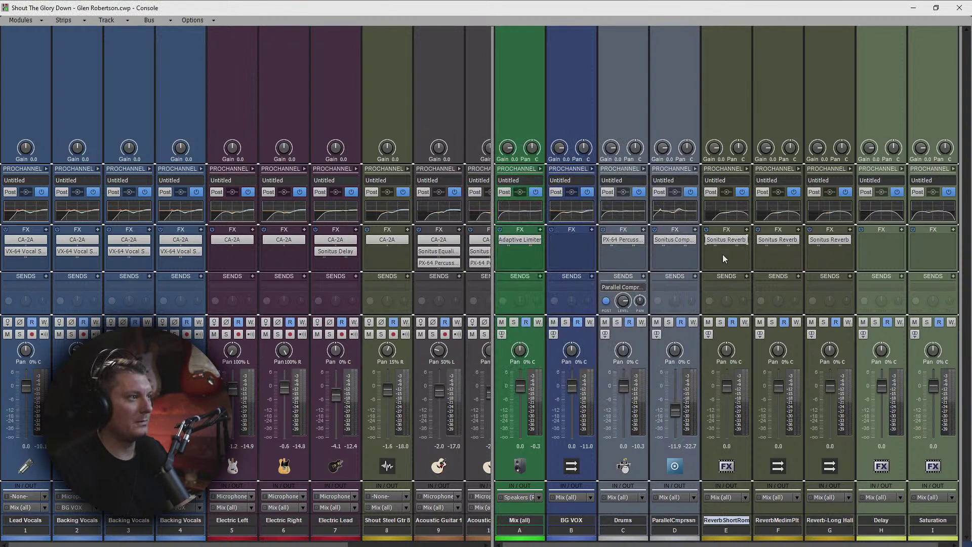
{"action": "double_click", "coordinate": [727, 240]}
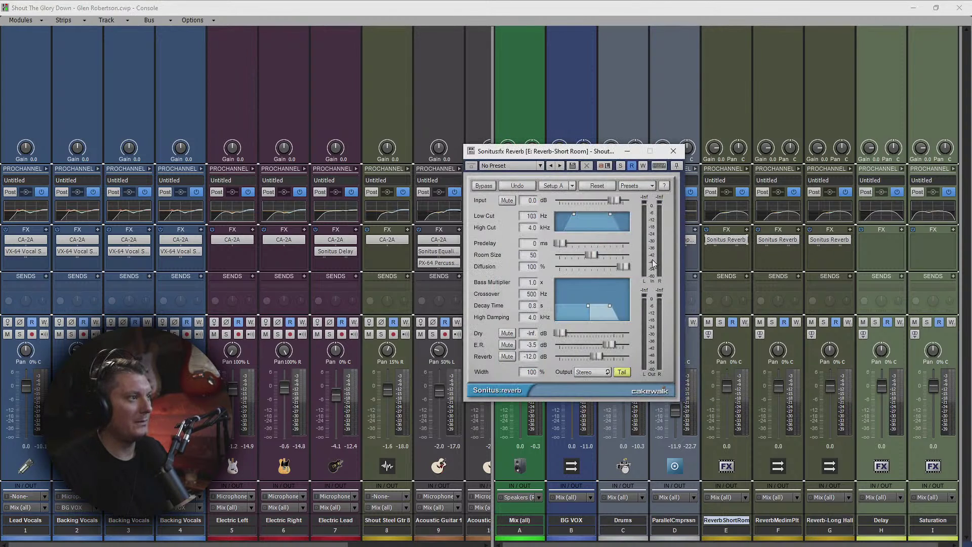
{"action": "left_click", "coordinate": [531, 305]}
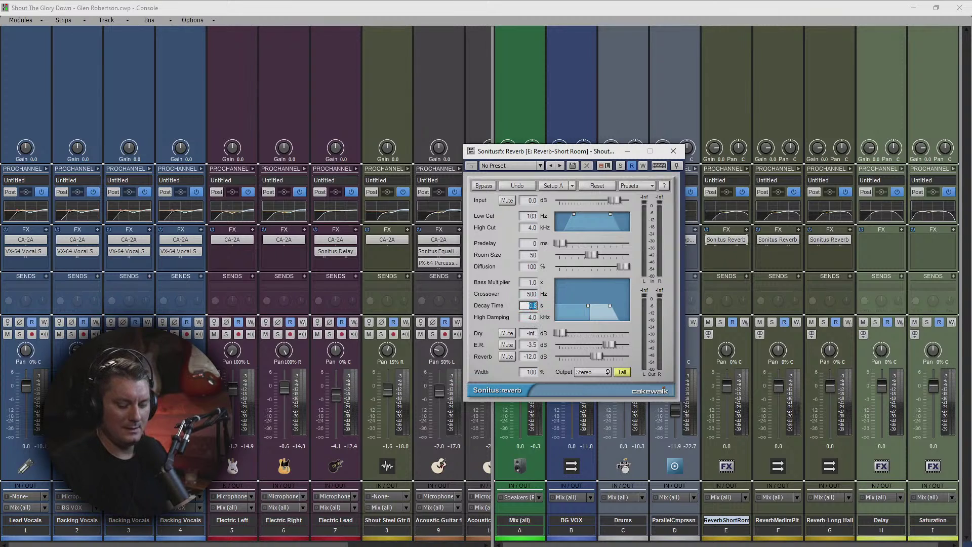
{"action": "key", "text": "BackSpace"}
{"action": "type", "text": ".4"}
{"action": "key", "text": "Return"}
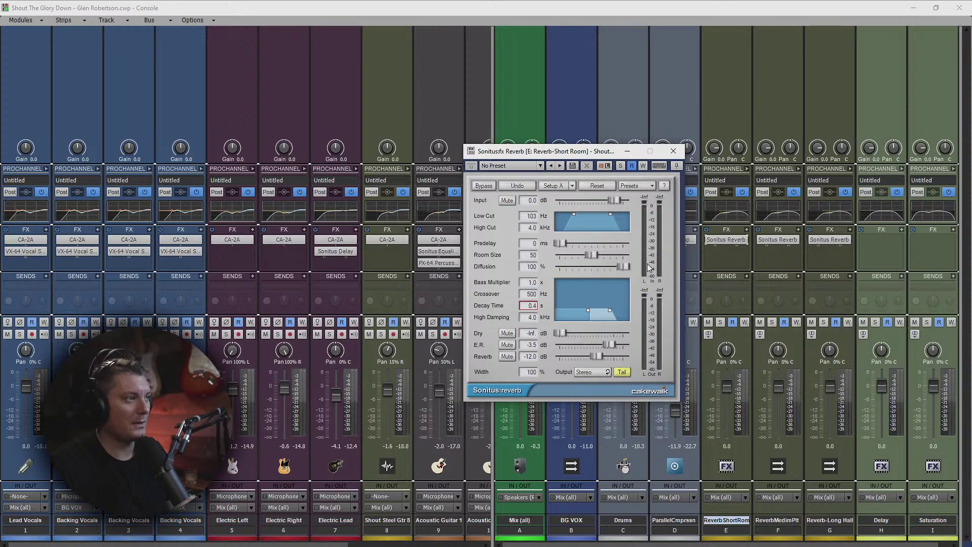
{"action": "left_click", "coordinate": [673, 151]}
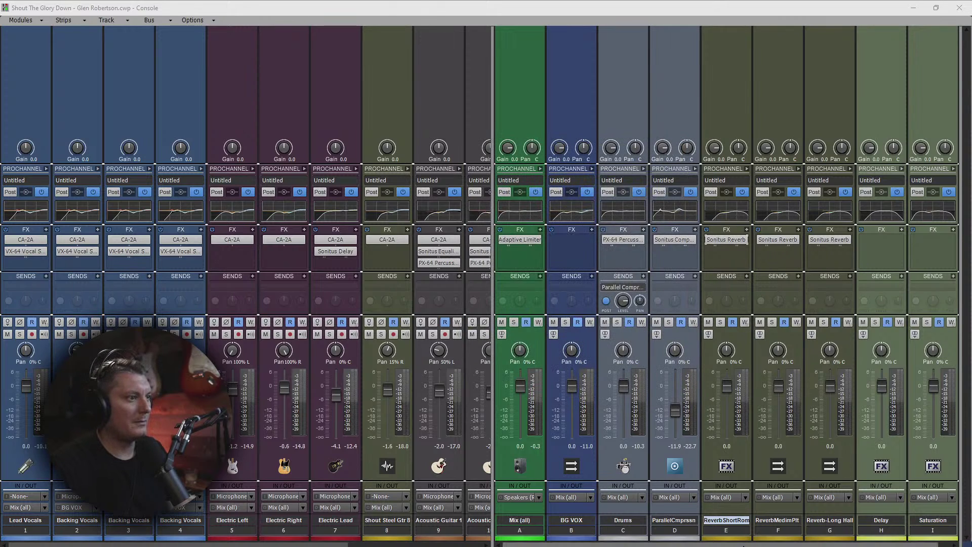
Step: Widen the console's track area so that all thirteen tracks show beside the buses
{"action": "left_click_drag", "start_coordinate": [805, 544], "coordinate": [756, 544]}
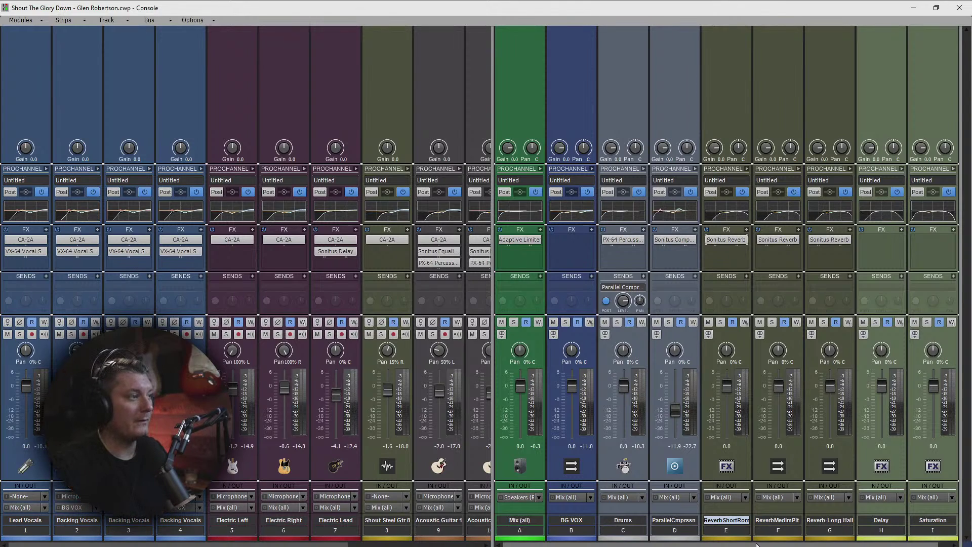
{"action": "left_click_drag", "start_coordinate": [495, 371], "coordinate": [956, 371]}
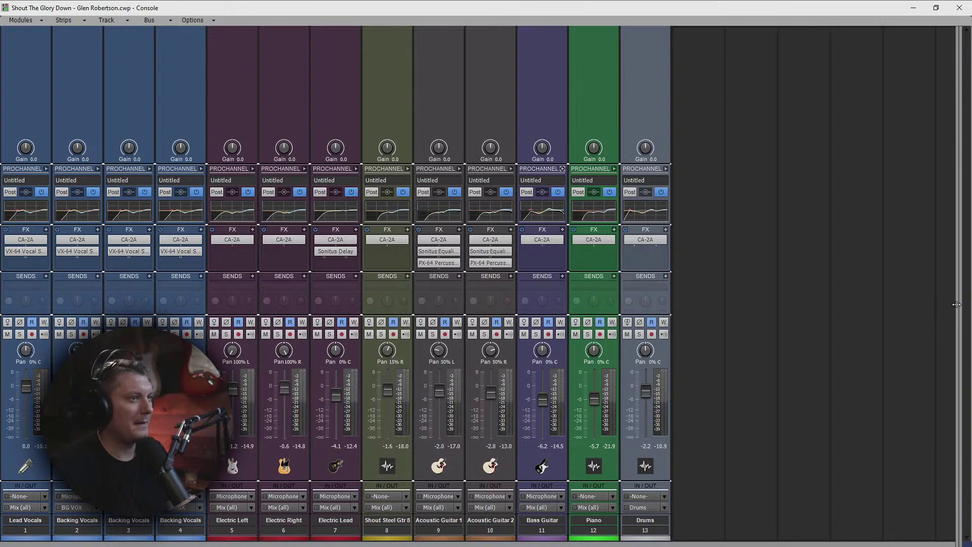
{"action": "left_click_drag", "start_coordinate": [956, 304], "coordinate": [677, 296]}
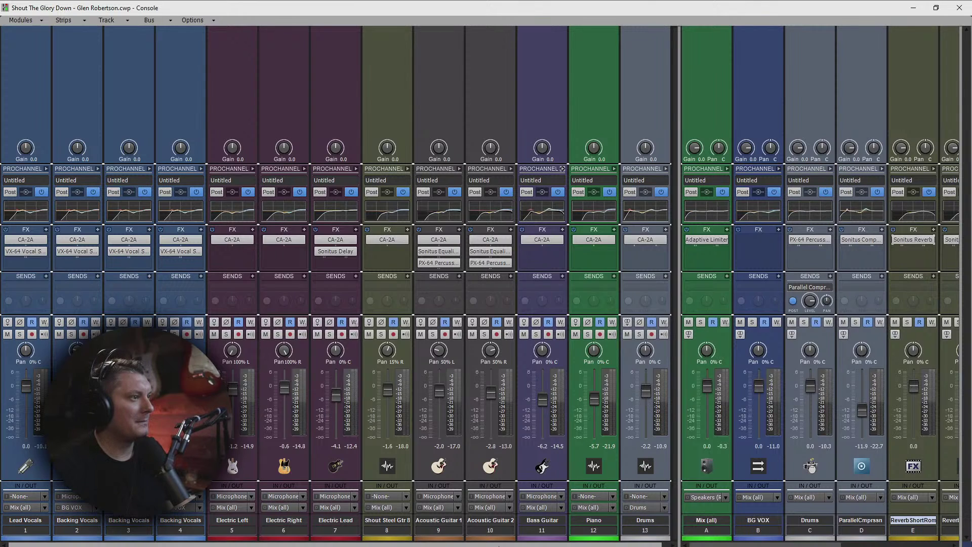
{"action": "left_click_drag", "start_coordinate": [637, 532], "coordinate": [37, 529]}
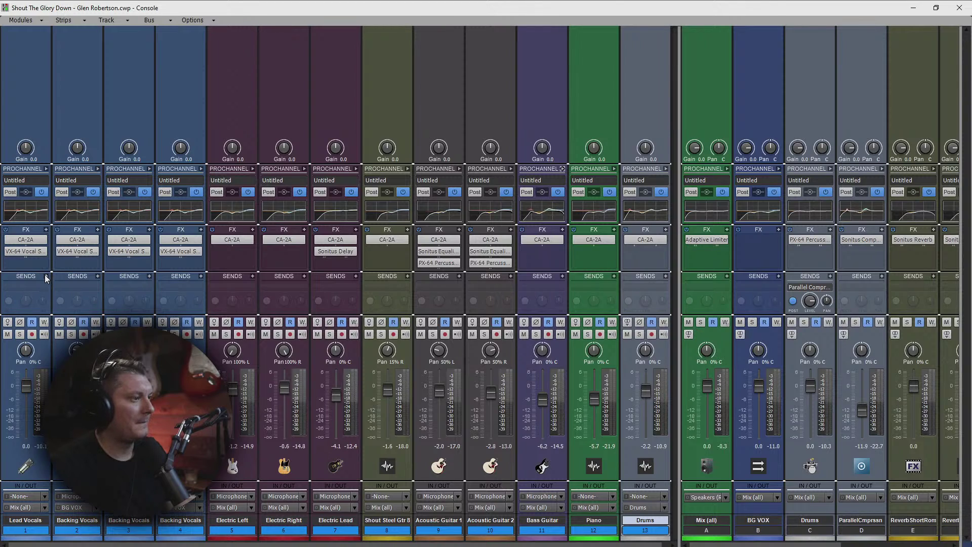
{"action": "left_click", "coordinate": [661, 530]}
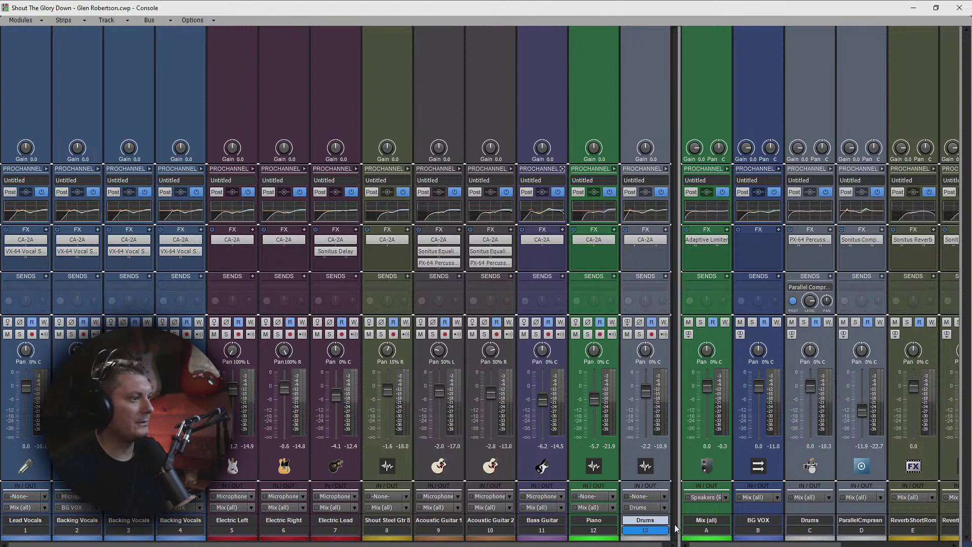
{"action": "left_click", "coordinate": [666, 533]}
Step: Add Reverb-Short Room, Reverb-Medium Plate and Reverb-Long Hall sends at minimum level to the lead vocal, electric, steel, acoustic guitar and piano tracks together
{"action": "left_click_drag", "start_coordinate": [599, 532], "coordinate": [231, 535]}
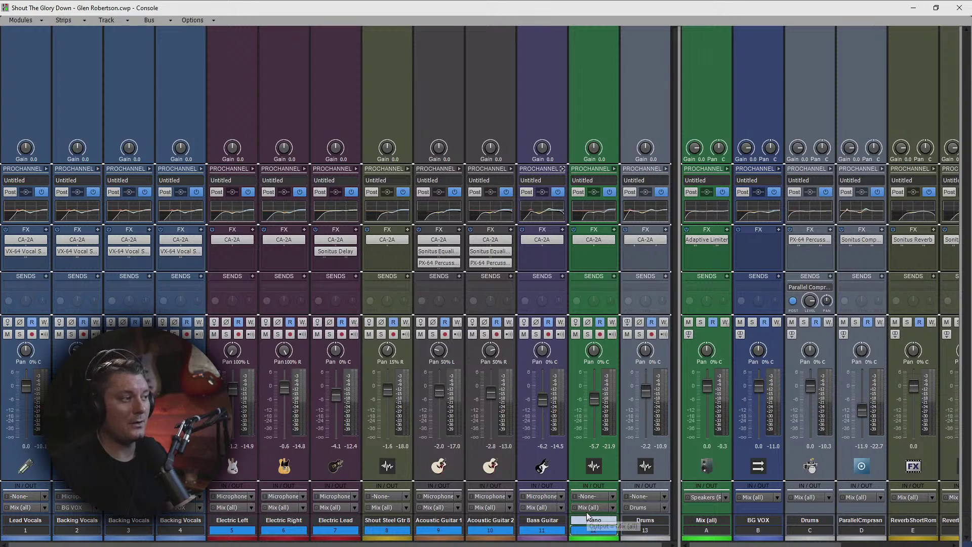
{"action": "left_click", "coordinate": [553, 534], "text": "ctrl"}
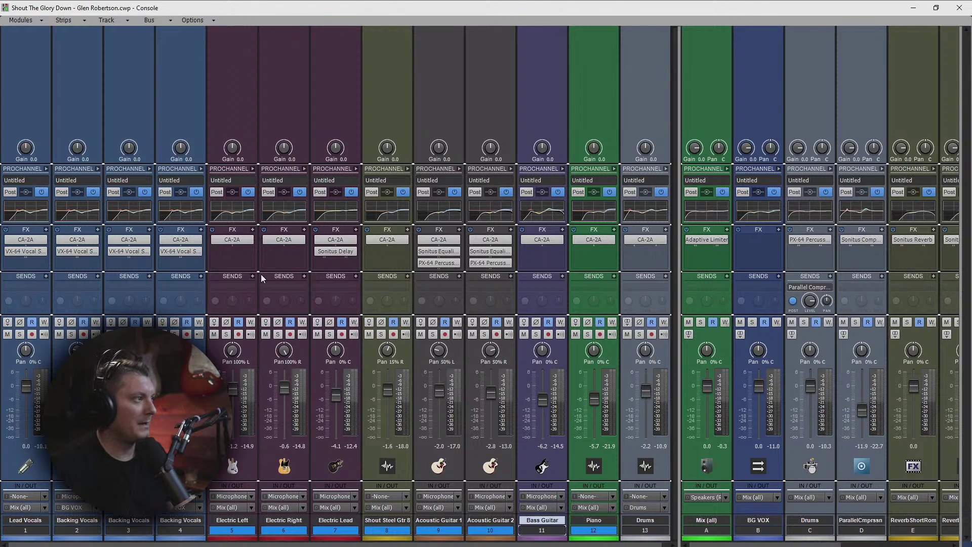
{"action": "left_click", "coordinate": [42, 532], "text": "ctrl"}
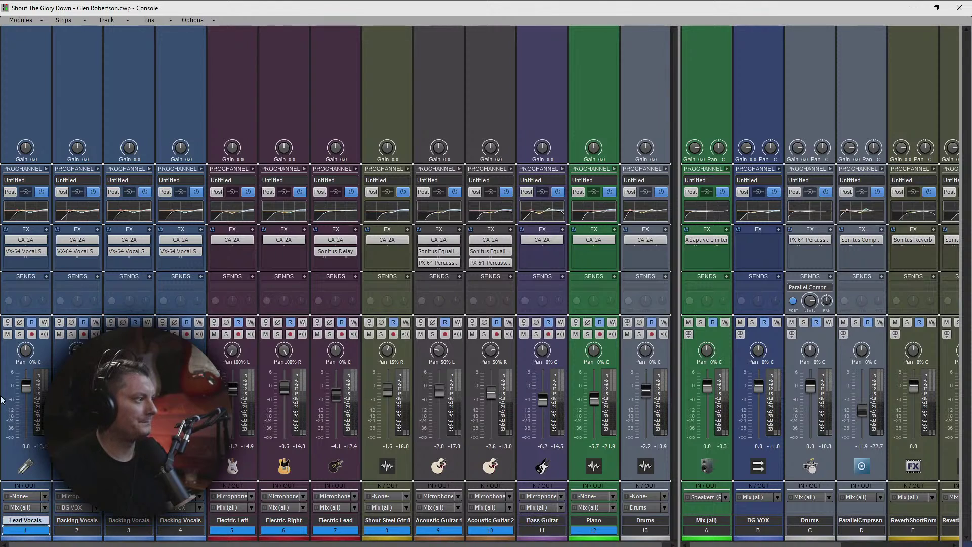
{"action": "left_click", "coordinate": [46, 278]}
{"action": "left_click", "coordinate": [67, 302]}
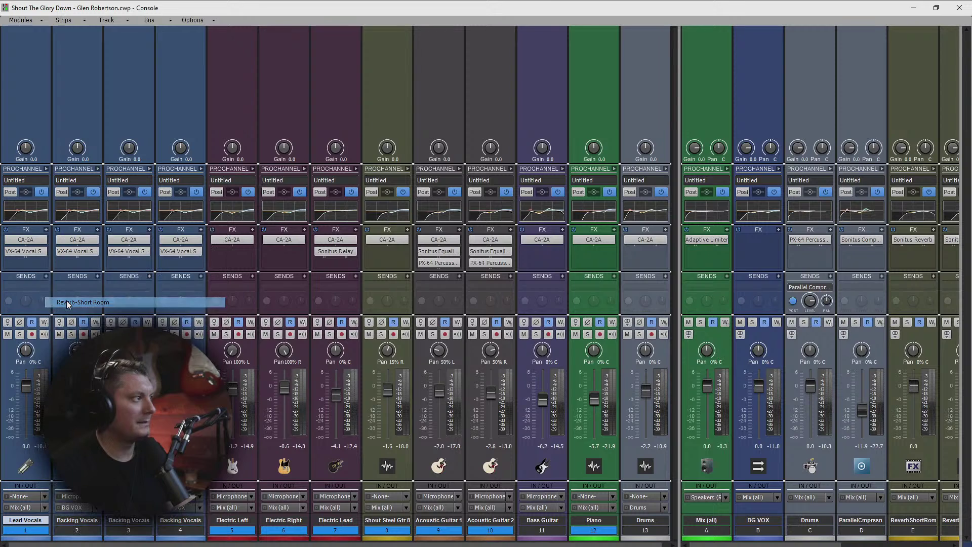
{"action": "left_click", "coordinate": [46, 276]}
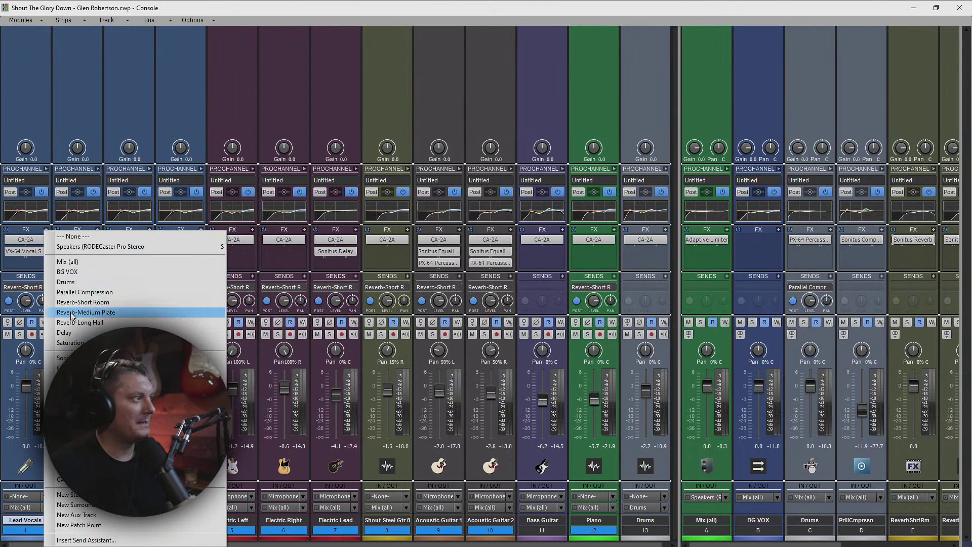
{"action": "left_click", "coordinate": [72, 313]}
{"action": "left_click", "coordinate": [46, 242]}
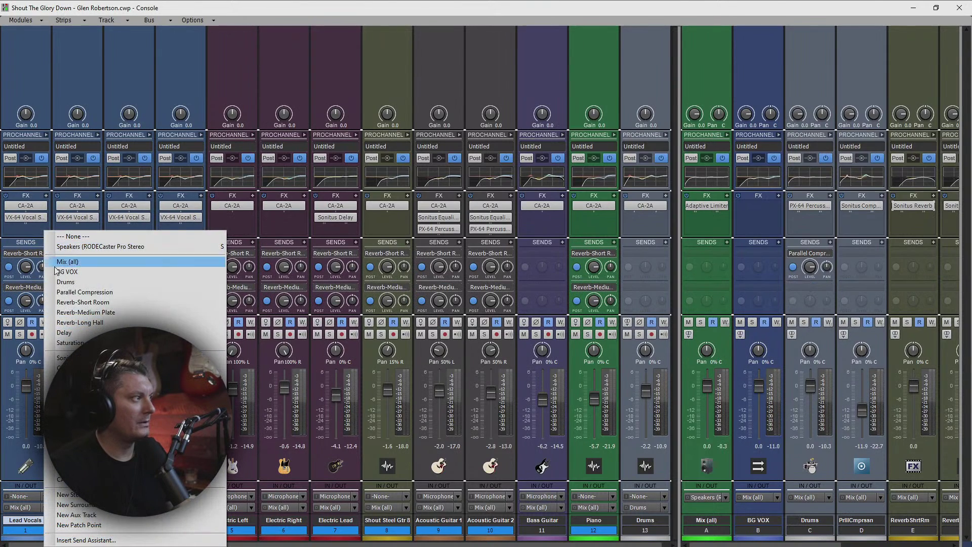
{"action": "left_click", "coordinate": [77, 322]}
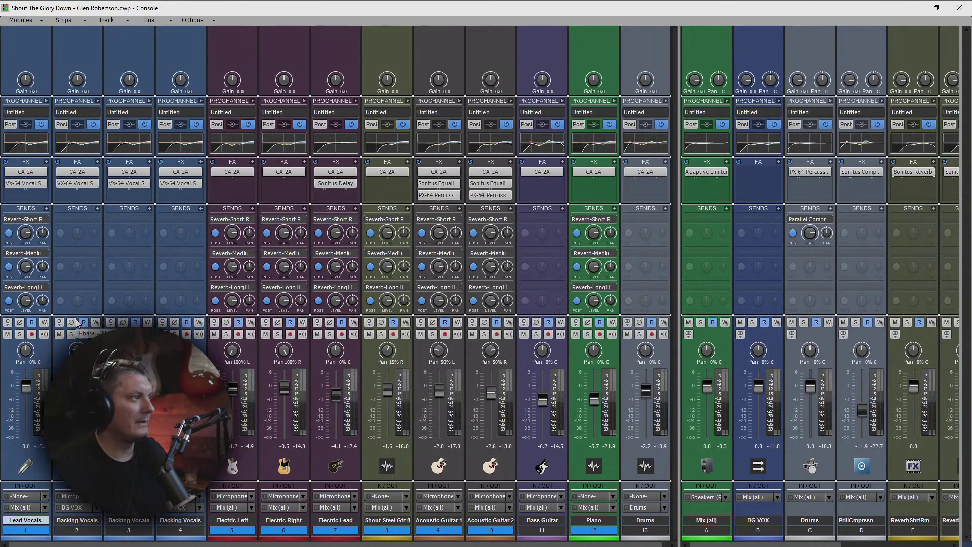
{"action": "left_click_drag", "start_coordinate": [23, 233], "coordinate": [26, 344]}
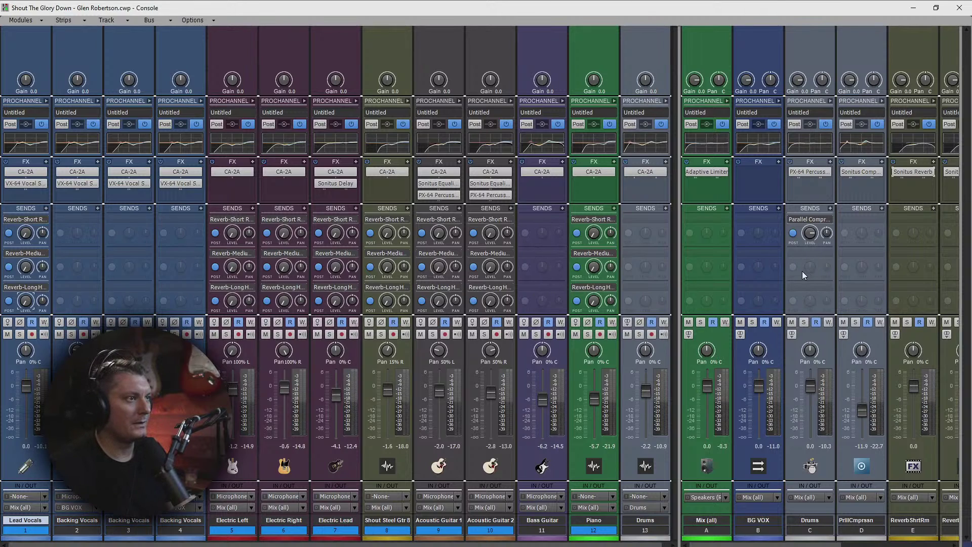
Step: Add sends to Reverb-Short Room, Reverb-Medium Plate and Reverb-Long Hall on the BG VOX bus
{"action": "left_click", "coordinate": [778, 207]}
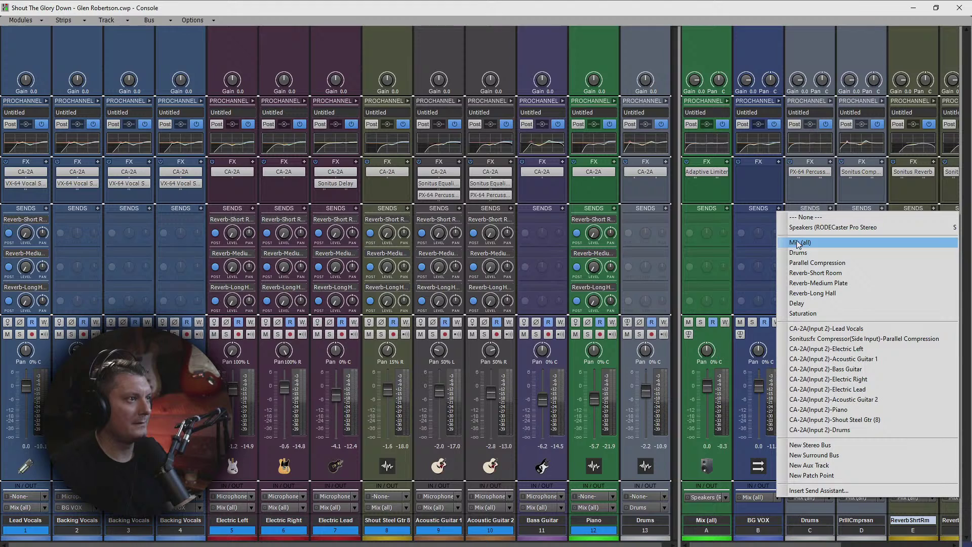
{"action": "left_click", "coordinate": [813, 273]}
{"action": "left_click", "coordinate": [779, 208]}
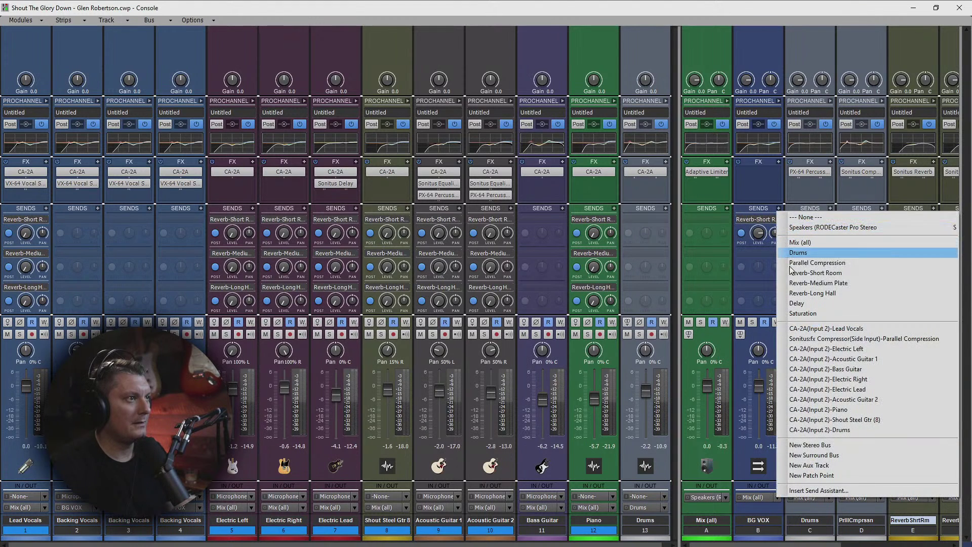
{"action": "left_click", "coordinate": [812, 283]}
{"action": "left_click", "coordinate": [779, 208]}
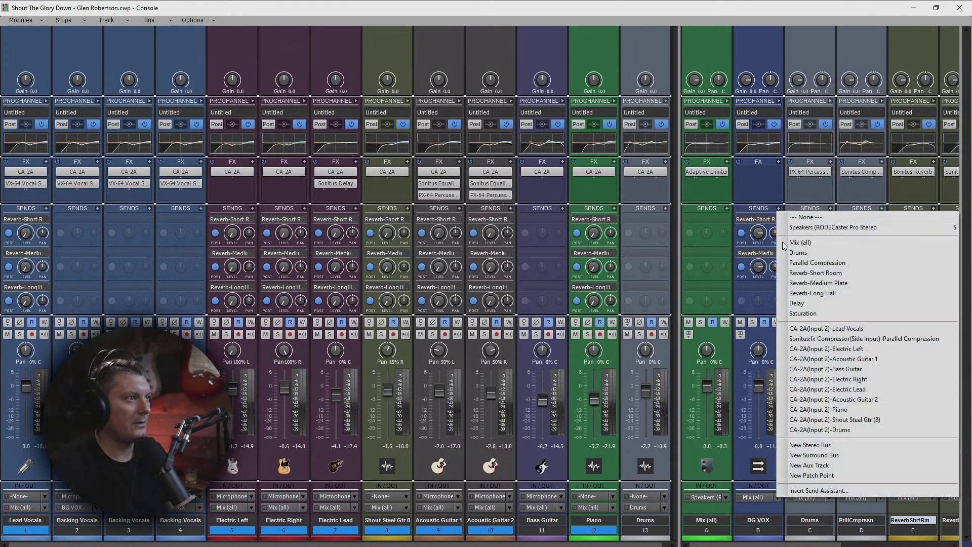
{"action": "left_click", "coordinate": [813, 293]}
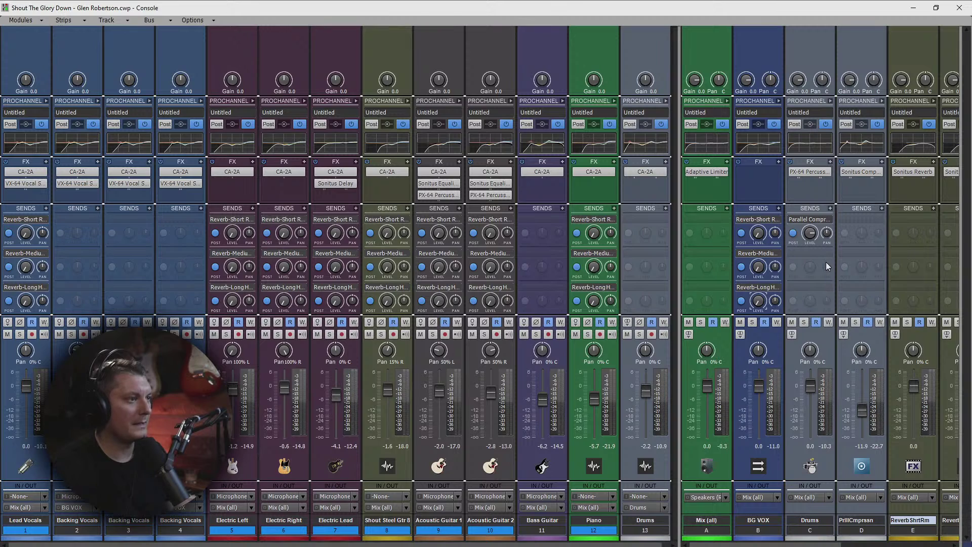
Step: Add sends to Reverb-Short Room, Reverb-Medium Plate and Reverb-Long Hall on the Drums bus
{"action": "left_click", "coordinate": [830, 208]}
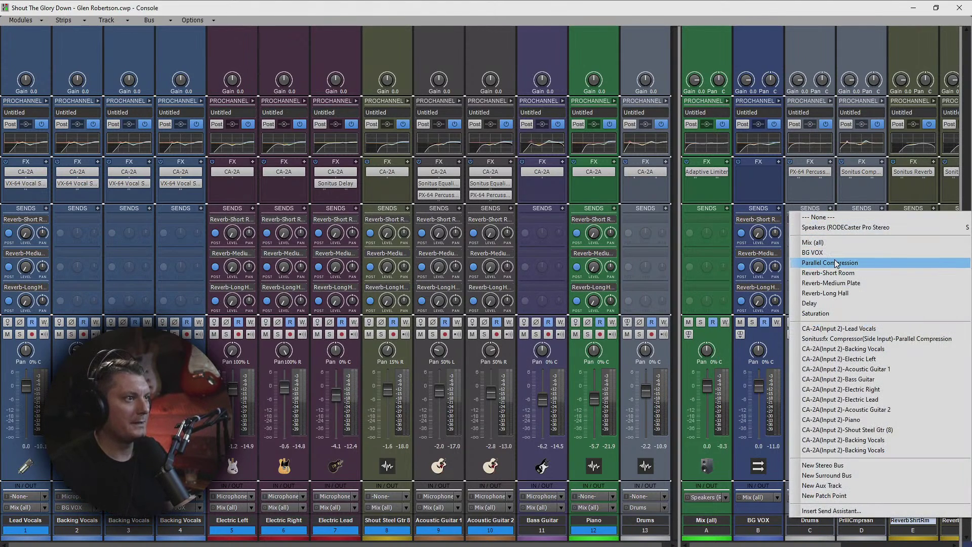
{"action": "left_click", "coordinate": [836, 266]}
{"action": "left_click", "coordinate": [830, 208]}
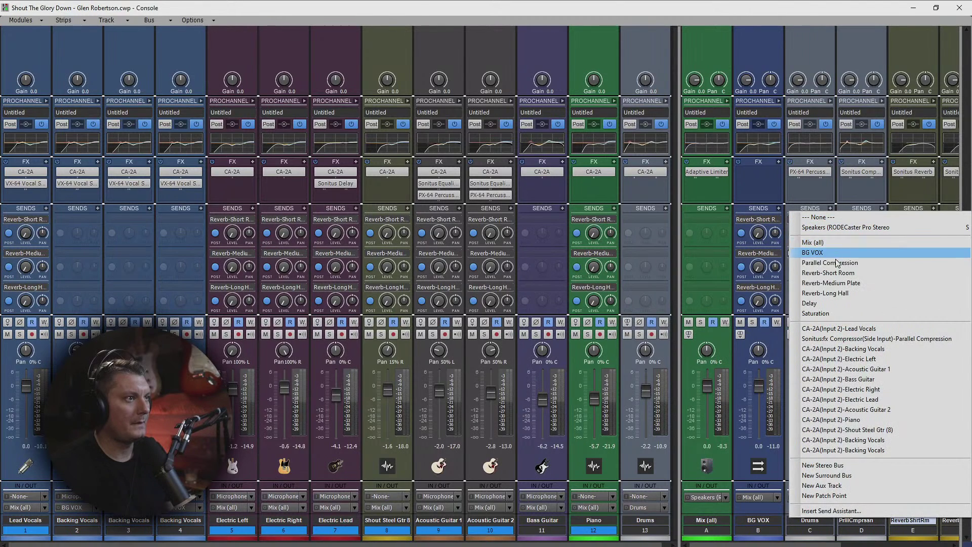
{"action": "left_click", "coordinate": [839, 273]}
{"action": "left_click", "coordinate": [830, 208]}
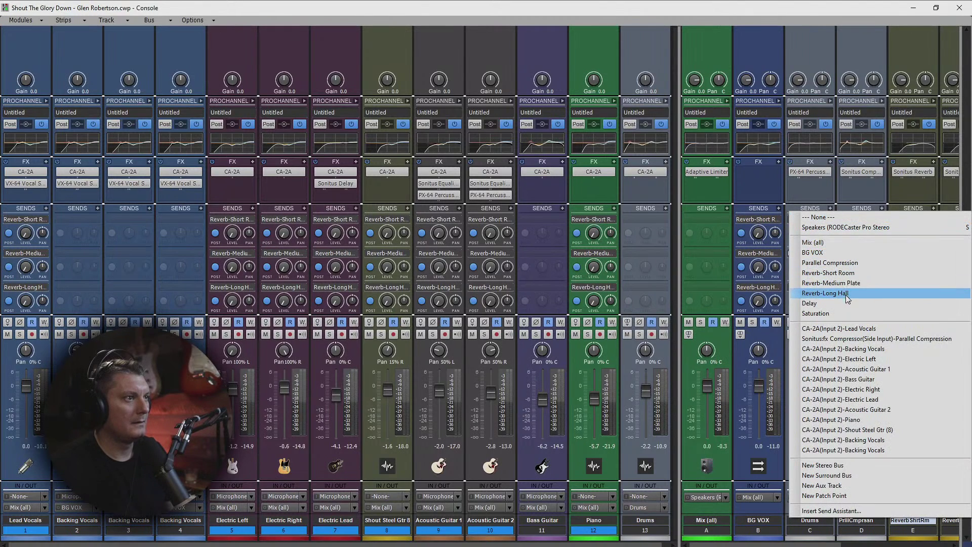
{"action": "left_click", "coordinate": [835, 282]}
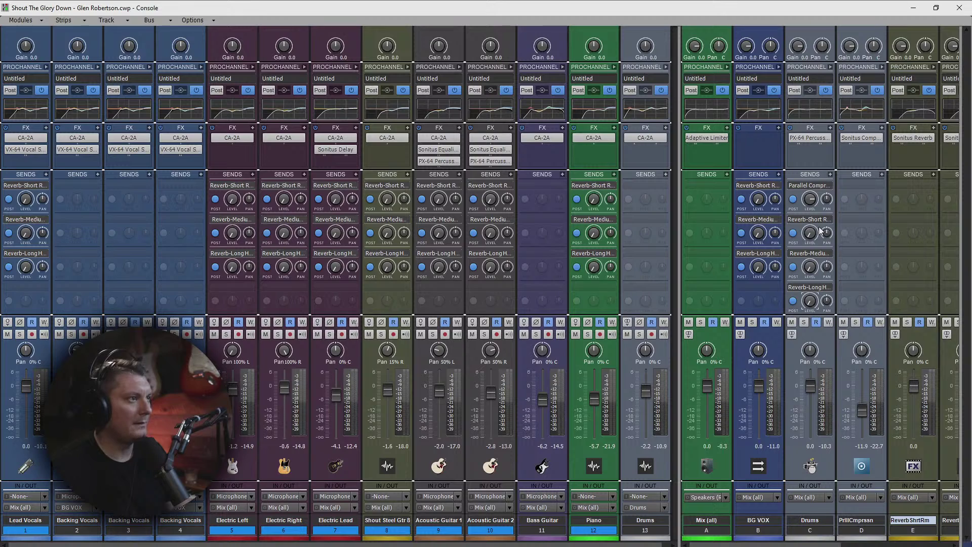
Step: Solo the drums during playback and set the Drums bus's Reverb-Short Room, Reverb-Medium Plate and Reverb-Long Hall send levels by ear
{"action": "left_click", "coordinate": [639, 335]}
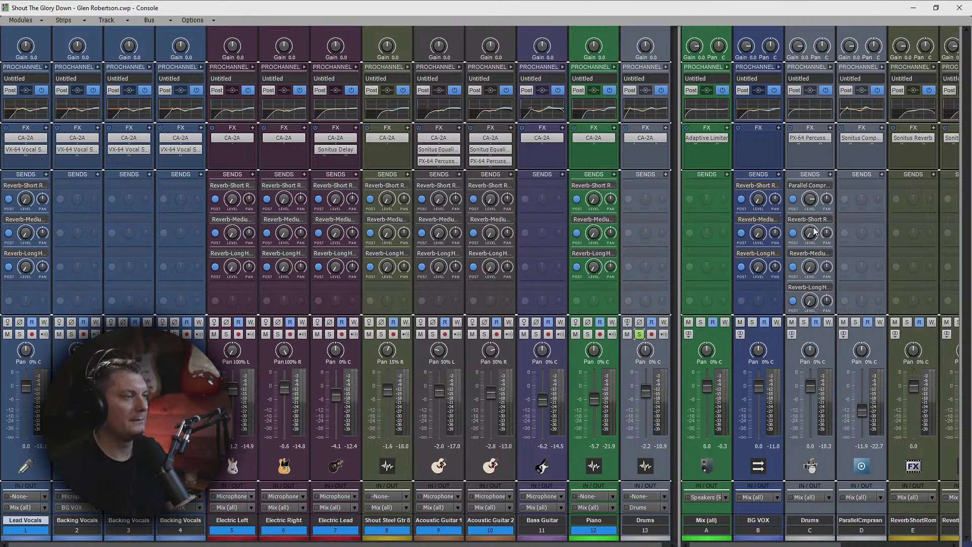
{"action": "key", "text": "space"}
{"action": "left_click_drag", "start_coordinate": [810, 236], "coordinate": [810, 223]}
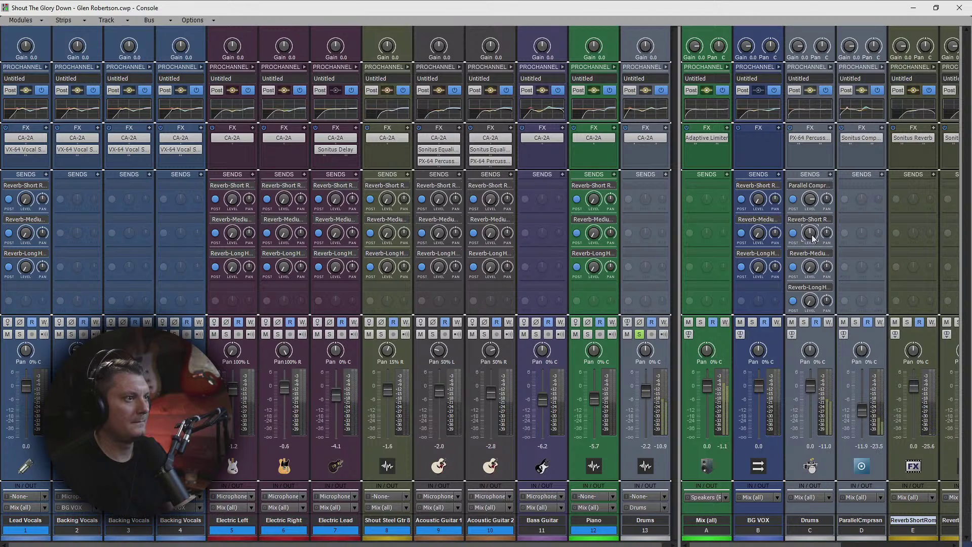
{"action": "left_click_drag", "start_coordinate": [773, 544], "coordinate": [803, 546]}
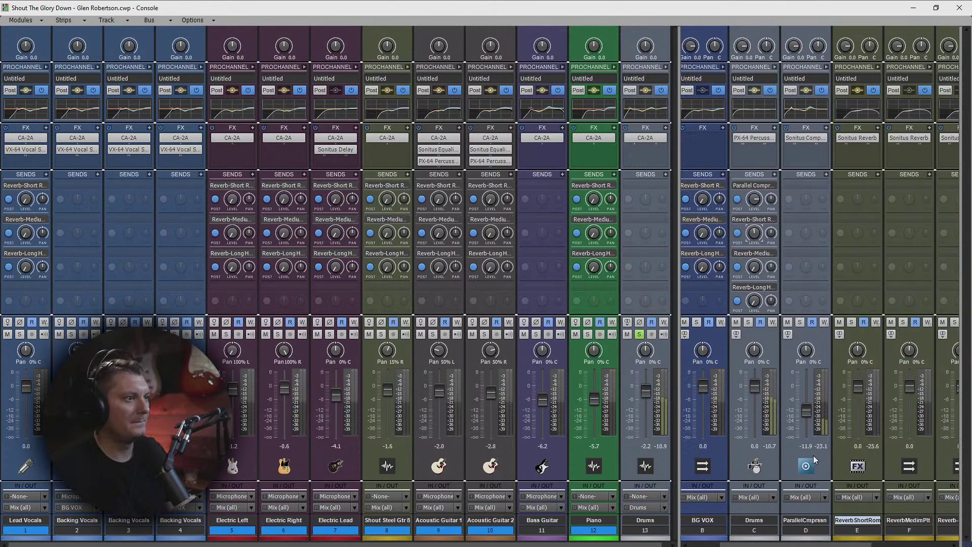
{"action": "left_click_drag", "start_coordinate": [753, 233], "coordinate": [754, 224]}
{"action": "mouse_move", "coordinate": [754, 233]}
{"action": "left_mouse_down"}
{"action": "mouse_move", "coordinate": [754, 242]}
{"action": "mouse_move", "coordinate": [754, 234]}
{"action": "left_mouse_up"}
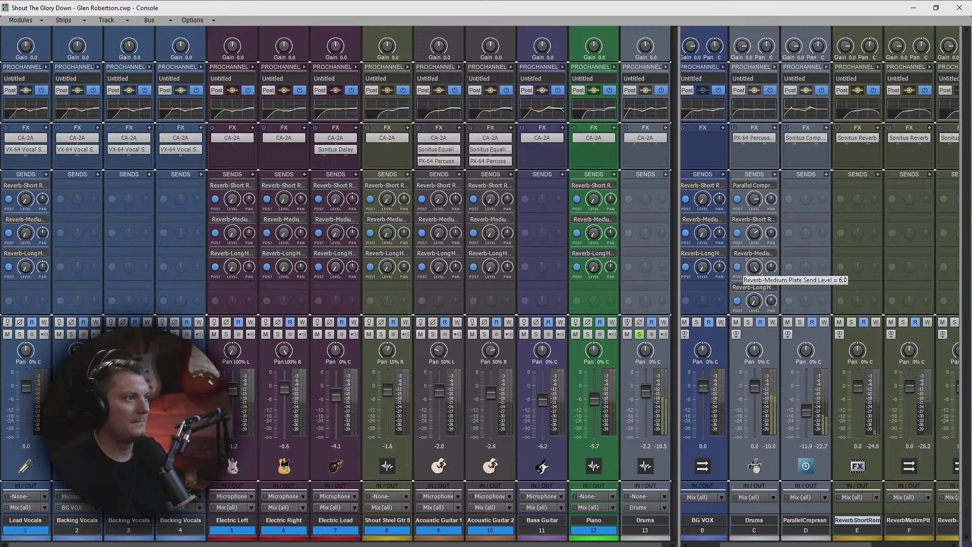
{"action": "left_click_drag", "start_coordinate": [753, 267], "coordinate": [754, 304]}
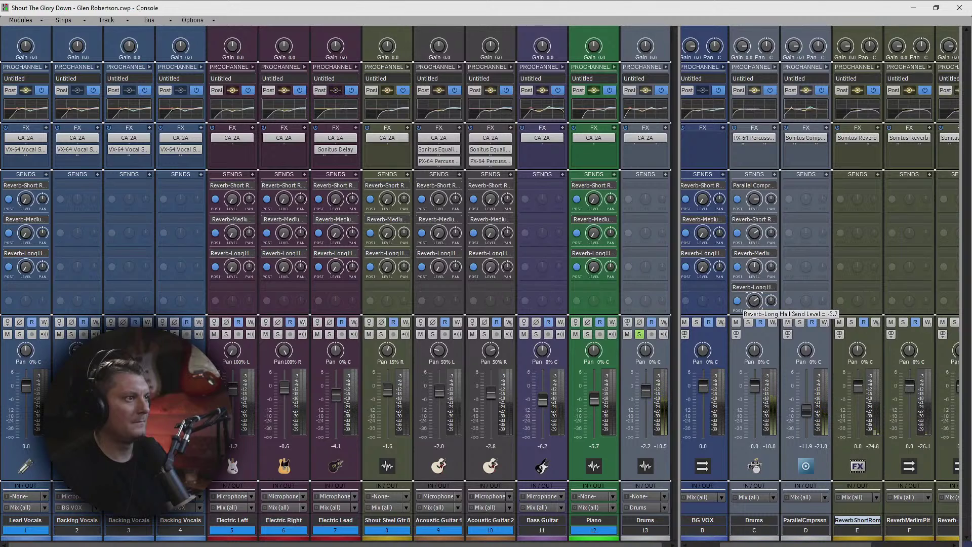
{"action": "left_click_drag", "start_coordinate": [754, 304], "coordinate": [753, 304]}
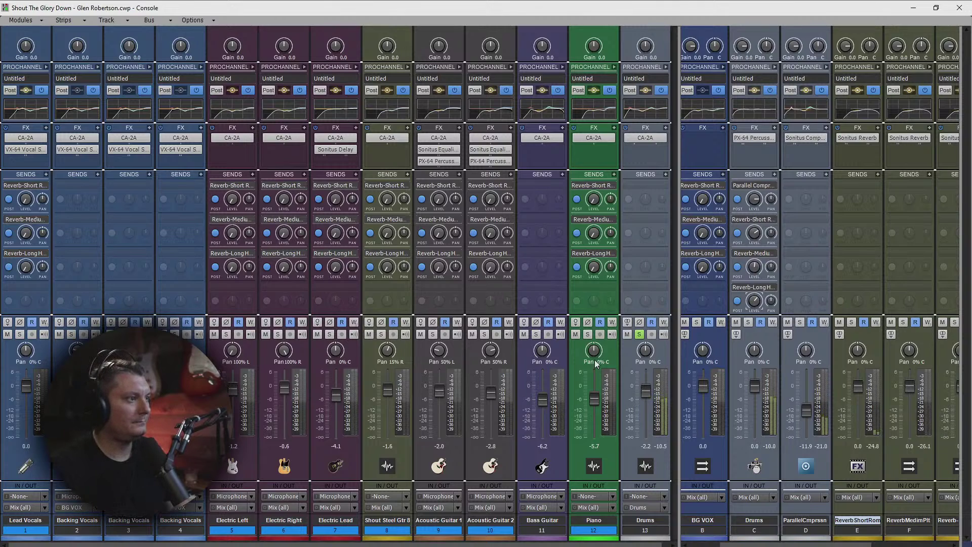
Step: Solo the piano too and raise its sends: Reverb-Short Room to -4.5, Reverb-Medium Plate to -3.6, and Reverb-Long Hall by ear
{"action": "left_click", "coordinate": [588, 334]}
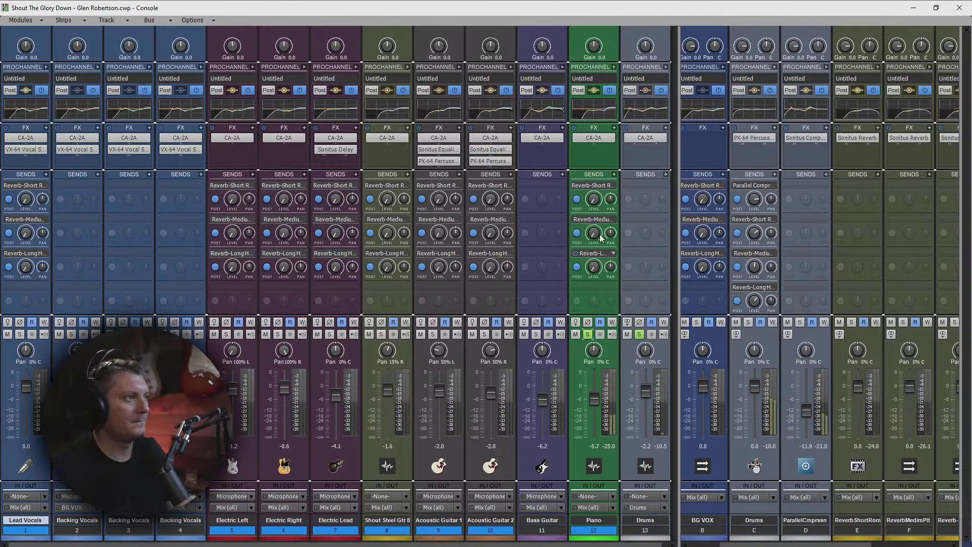
{"action": "mouse_move", "coordinate": [593, 202]}
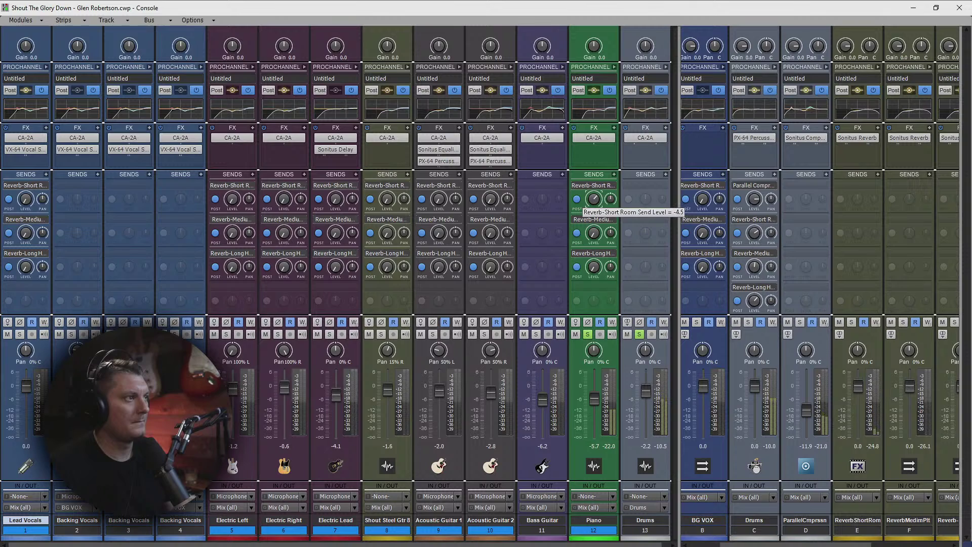
{"action": "left_click_drag", "start_coordinate": [594, 235], "coordinate": [595, 195]}
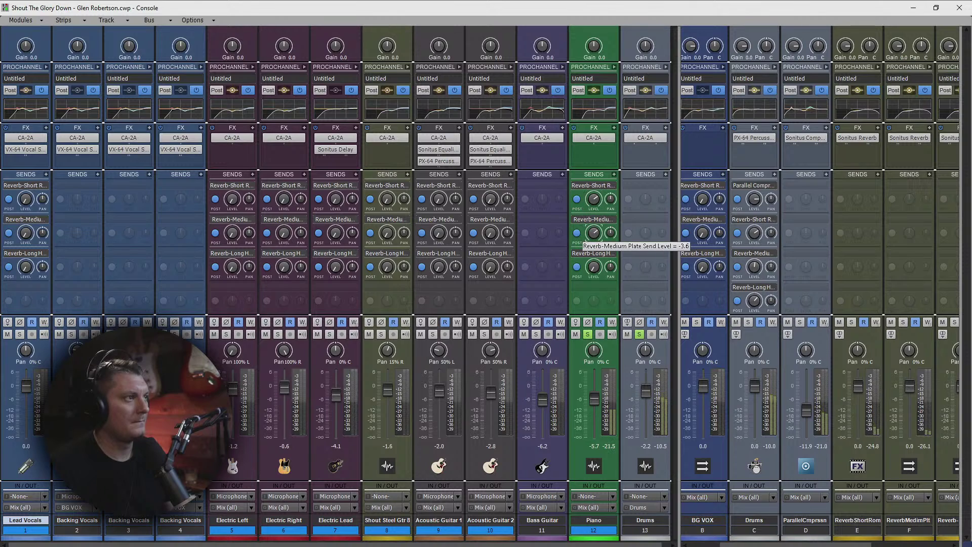
{"action": "left_click_drag", "start_coordinate": [592, 269], "coordinate": [592, 252]}
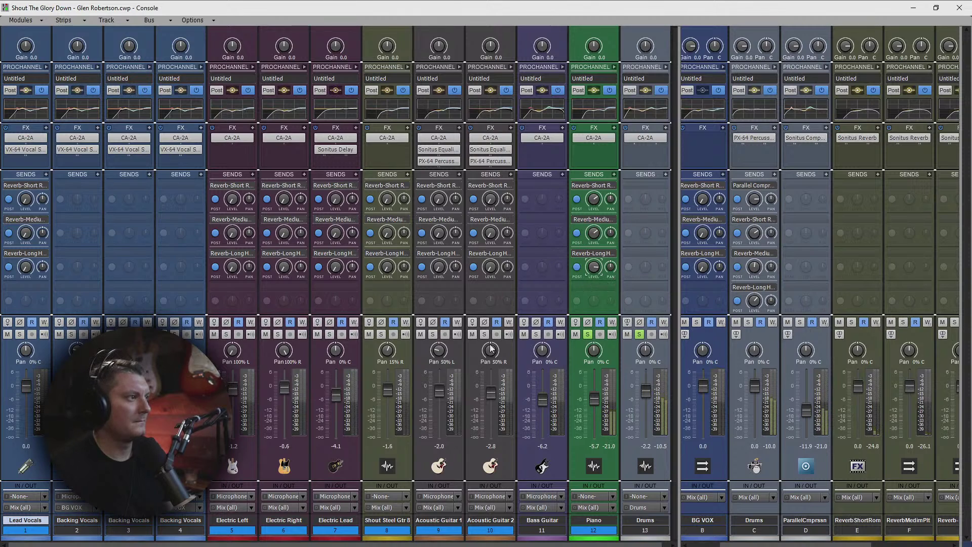
Step: Add the bass guitar and both acoustic guitar tracks to the soloed tracks
{"action": "left_click", "coordinate": [535, 334]}
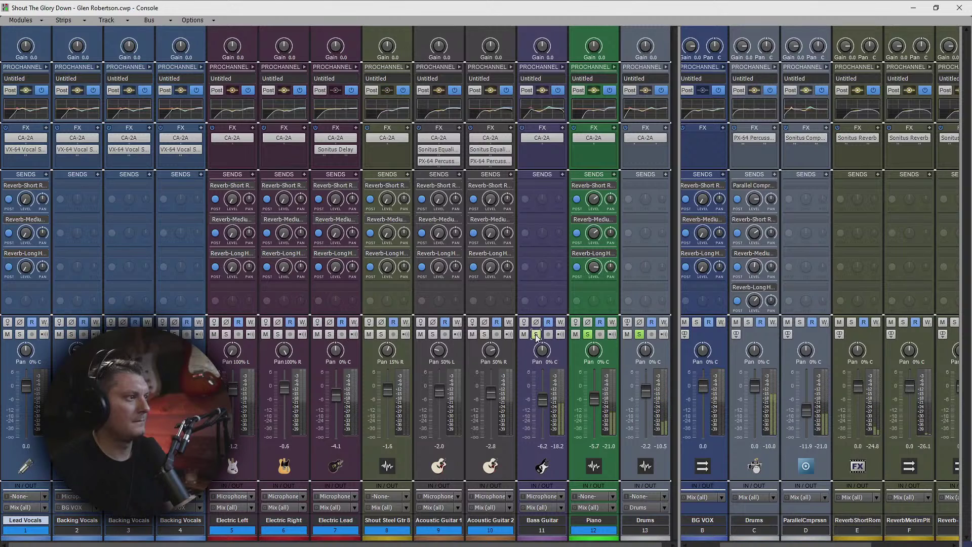
{"action": "left_click", "coordinate": [485, 334]}
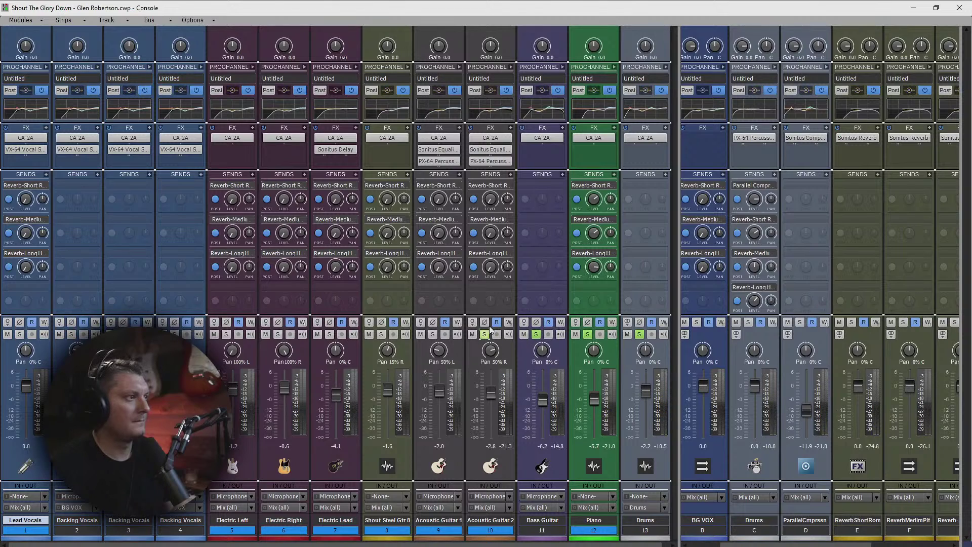
{"action": "left_click", "coordinate": [432, 334]}
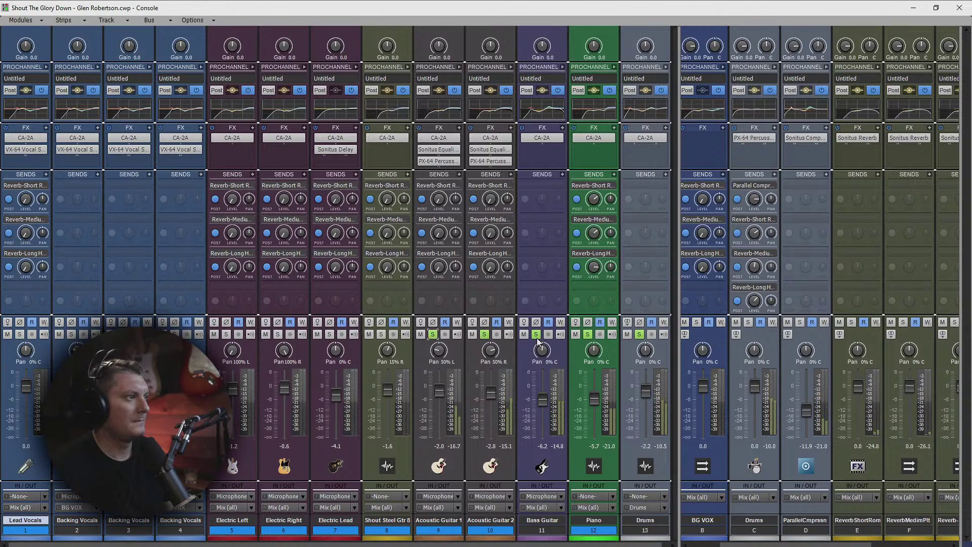
Step: Select both acoustic guitar tracks together and raise their Reverb-Short Room, Reverb-Medium Plate and Reverb-Long Hall sends by ear
{"action": "left_click_drag", "start_coordinate": [490, 203], "coordinate": [490, 202]}
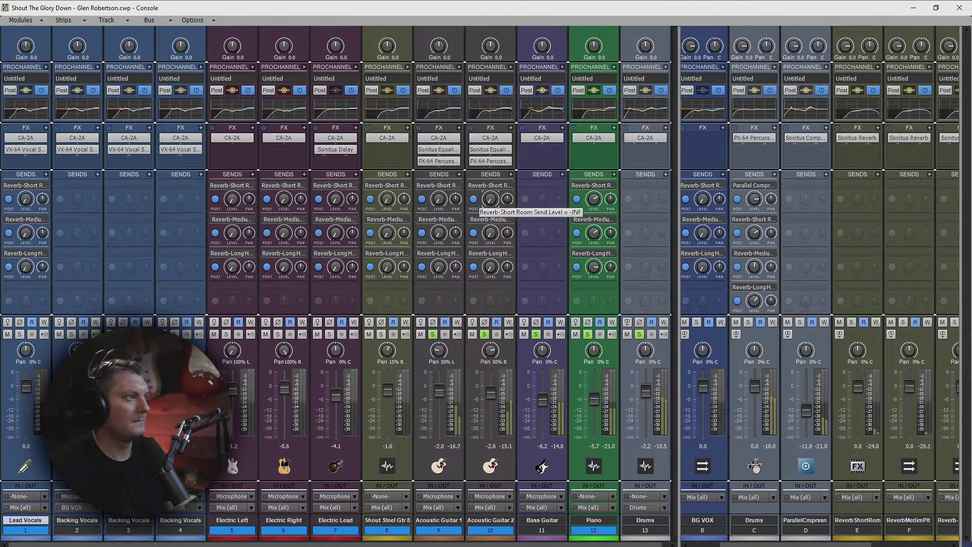
{"action": "left_click", "coordinate": [494, 530]}
{"action": "left_click", "coordinate": [454, 531], "text": "ctrl"}
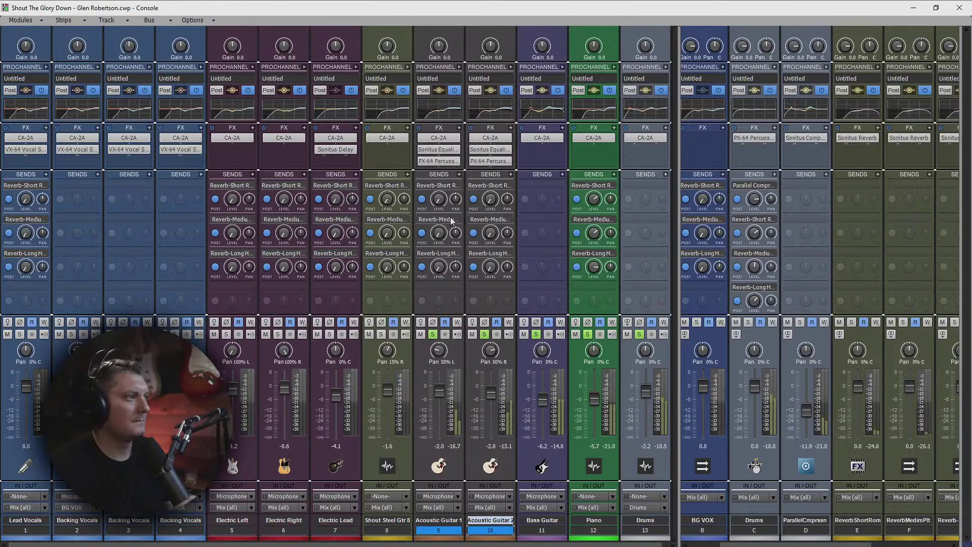
{"action": "left_click_drag", "start_coordinate": [439, 199], "coordinate": [438, 266]}
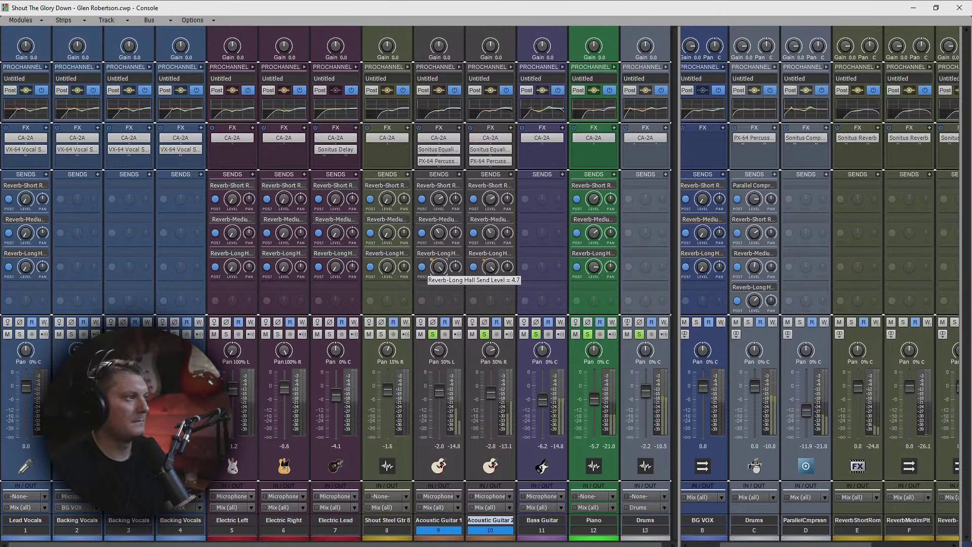
{"action": "left_click_drag", "start_coordinate": [438, 266], "coordinate": [438, 273]}
Step: Delete the Reverb-Long Hall send from both acoustic guitar tracks and play back with only those two soloed
{"action": "left_click", "coordinate": [510, 253]}
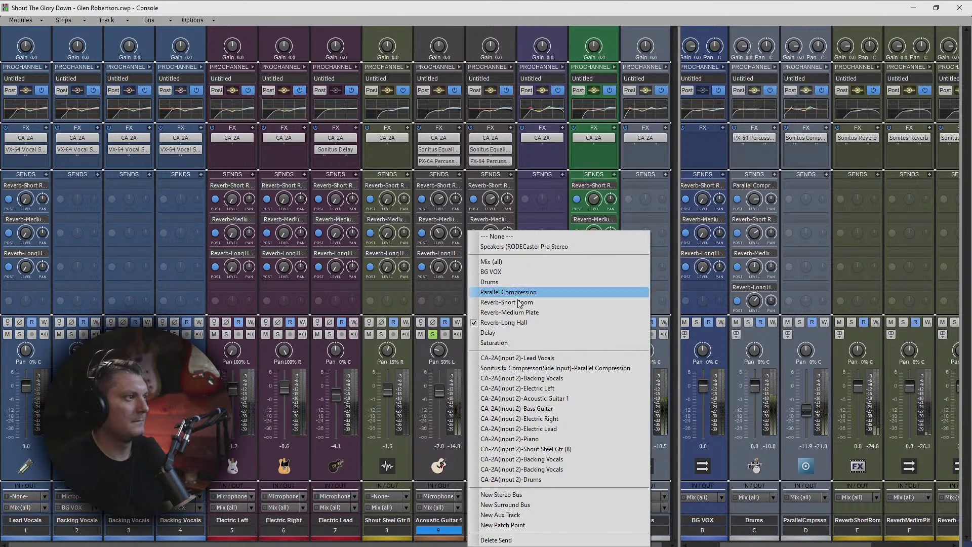
{"action": "left_click", "coordinate": [496, 539]}
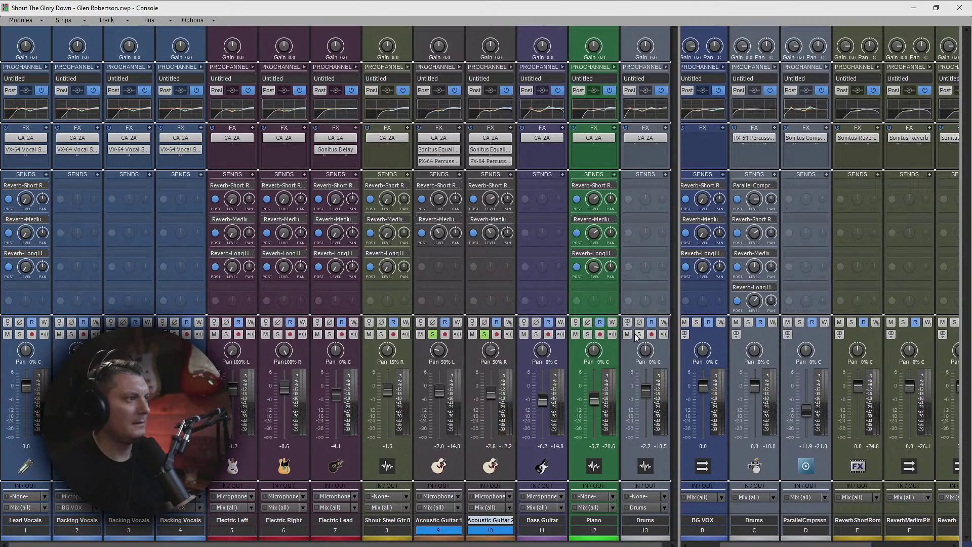
{"action": "key", "text": "space"}
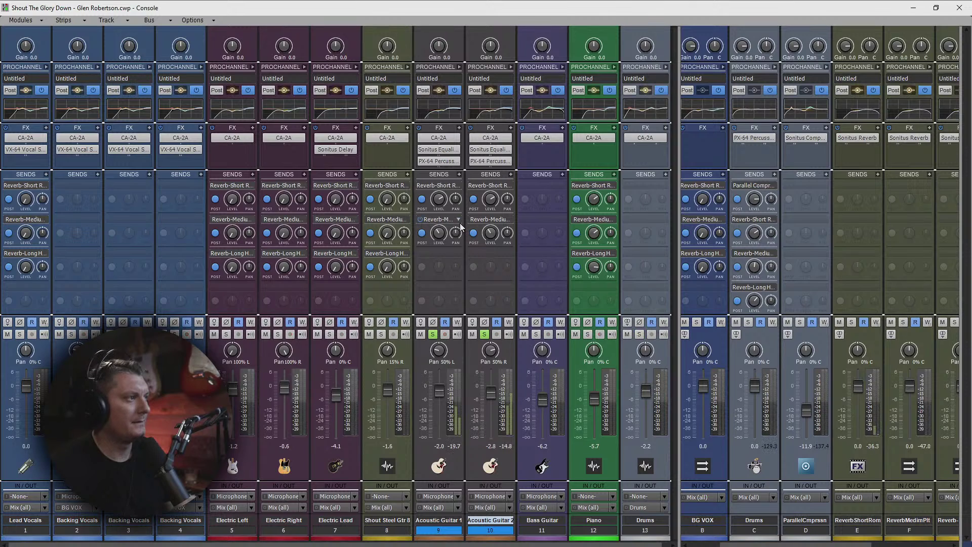
Step: Adjust both acoustic guitars' Reverb-Short Room send level by ear, set Reverb-Medium Plate to -4.4, and pan the sends off center
{"action": "left_click_drag", "start_coordinate": [439, 204], "coordinate": [439, 174]}
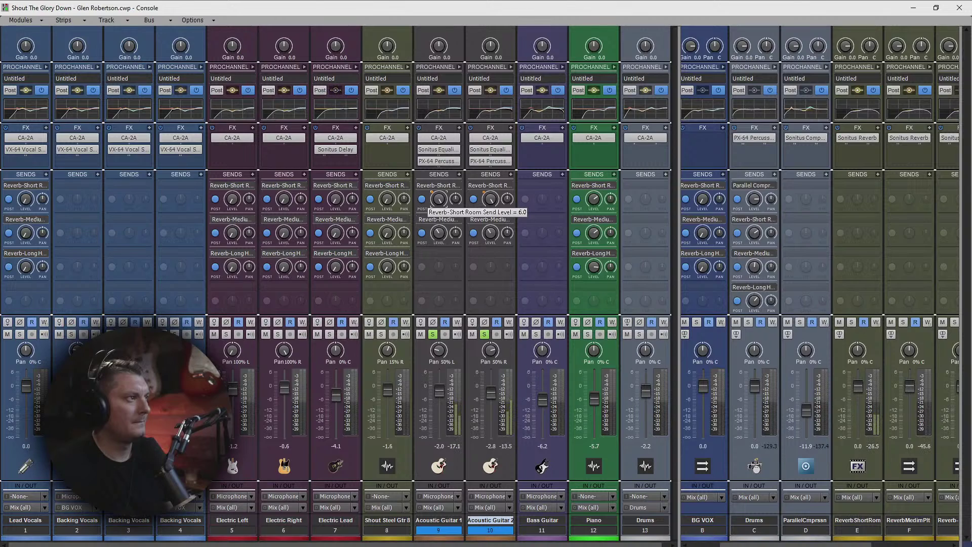
{"action": "left_click_drag", "start_coordinate": [438, 198], "coordinate": [438, 225]}
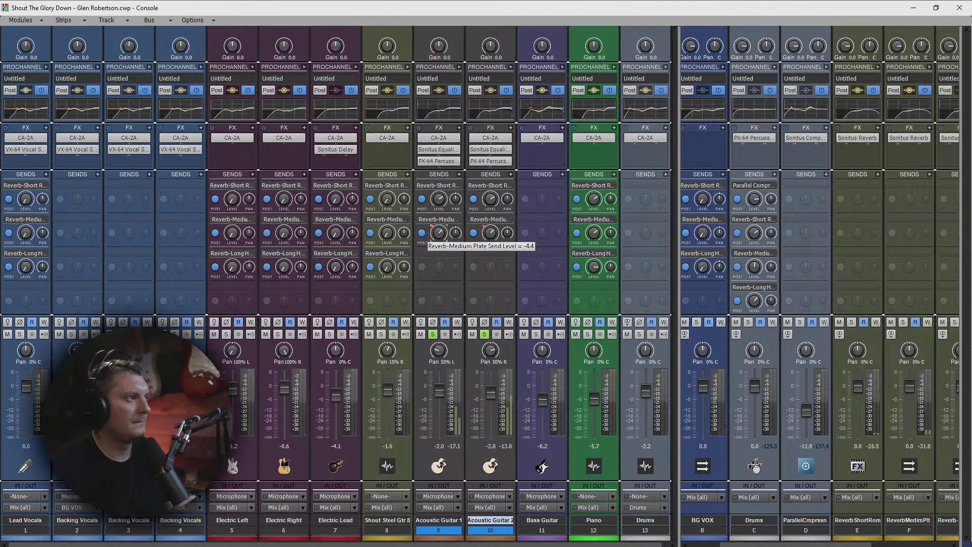
{"action": "left_click_drag", "start_coordinate": [507, 232], "coordinate": [506, 217]}
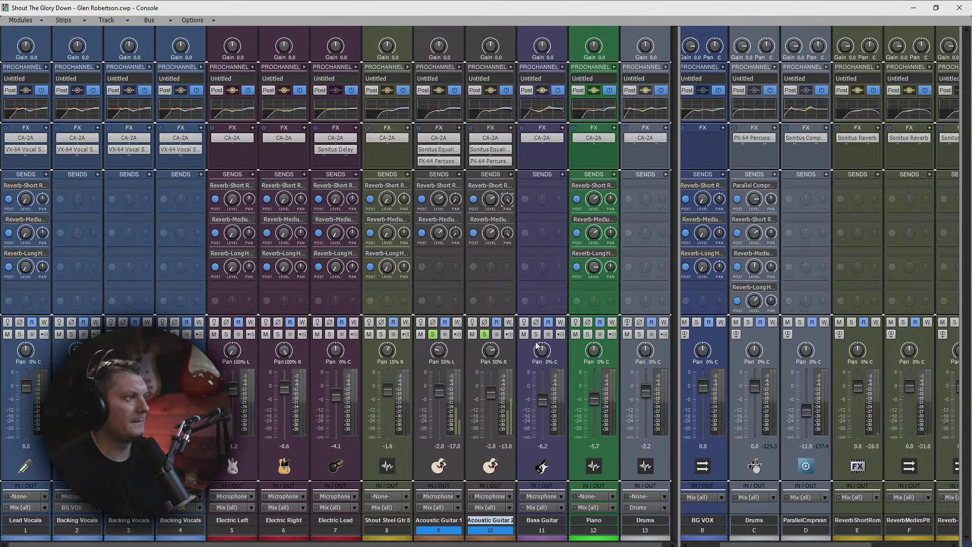
Step: Clear the acoustic guitar solos and raise the steel guitar's sends: Reverb-Short Room by ear, Reverb-Medium Plate to -8.8, Reverb-Long Hall to 6.0
{"action": "left_click", "coordinate": [433, 334]}
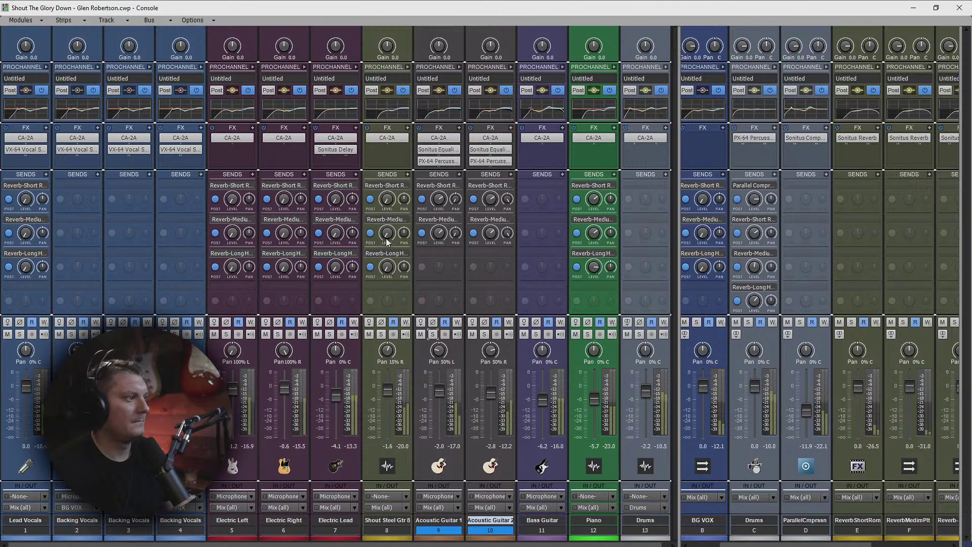
{"action": "left_click_drag", "start_coordinate": [387, 202], "coordinate": [387, 192]}
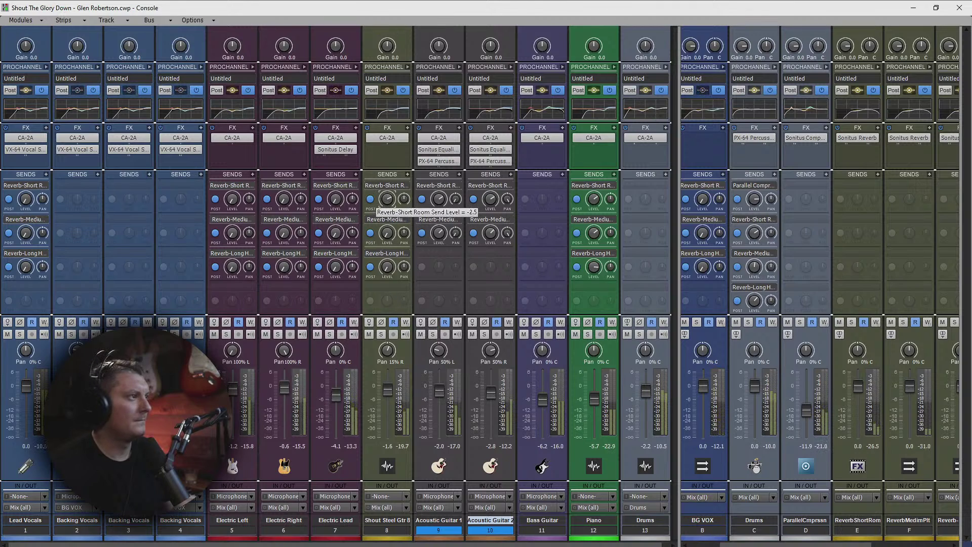
{"action": "left_click_drag", "start_coordinate": [388, 267], "coordinate": [396, 248]}
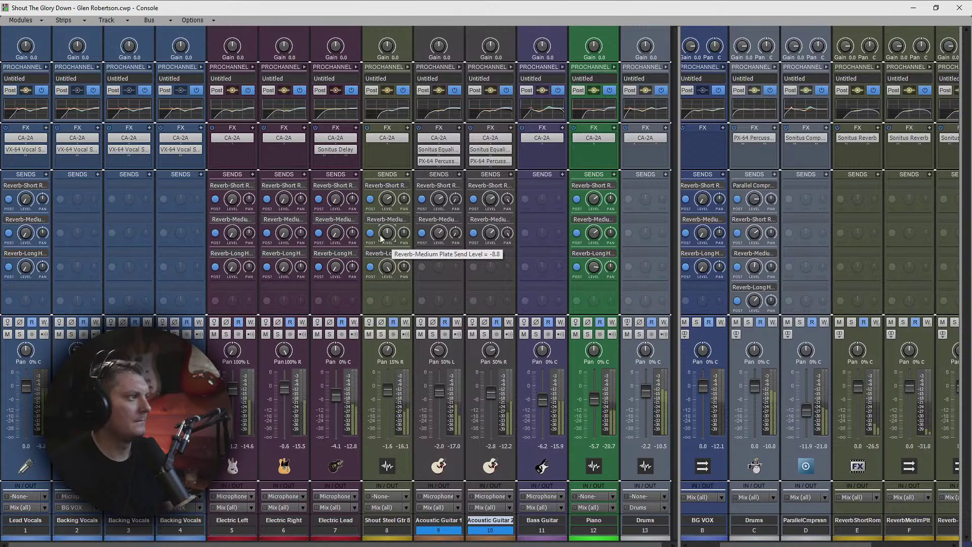
Step: Set Electric Lead's Reverb-Short Room send to -4.9 and Reverb-Long Hall send to 6.0, and delete its Reverb-Medium Plate send
{"action": "mouse_move", "coordinate": [334, 199]}
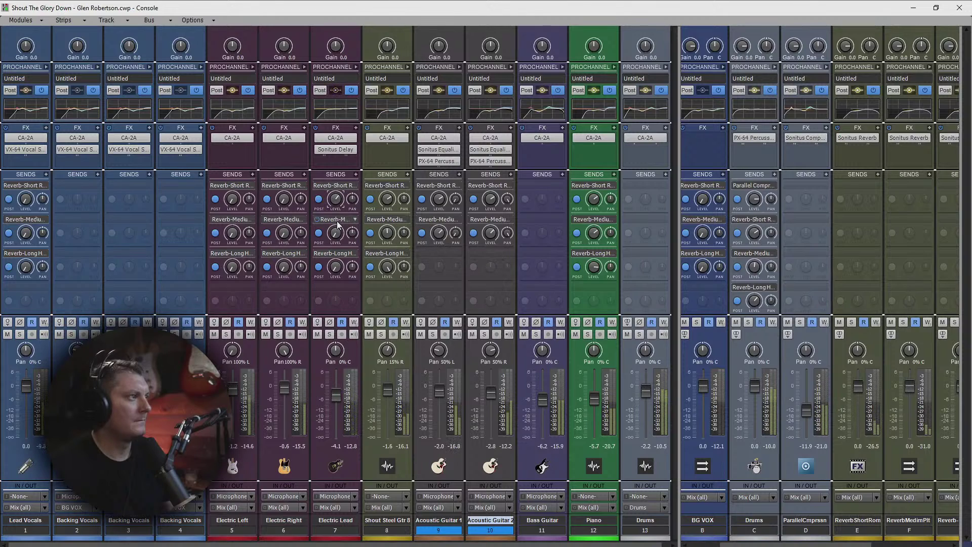
{"action": "left_click_drag", "start_coordinate": [335, 268], "coordinate": [335, 203]}
{"action": "mouse_move", "coordinate": [335, 268]}
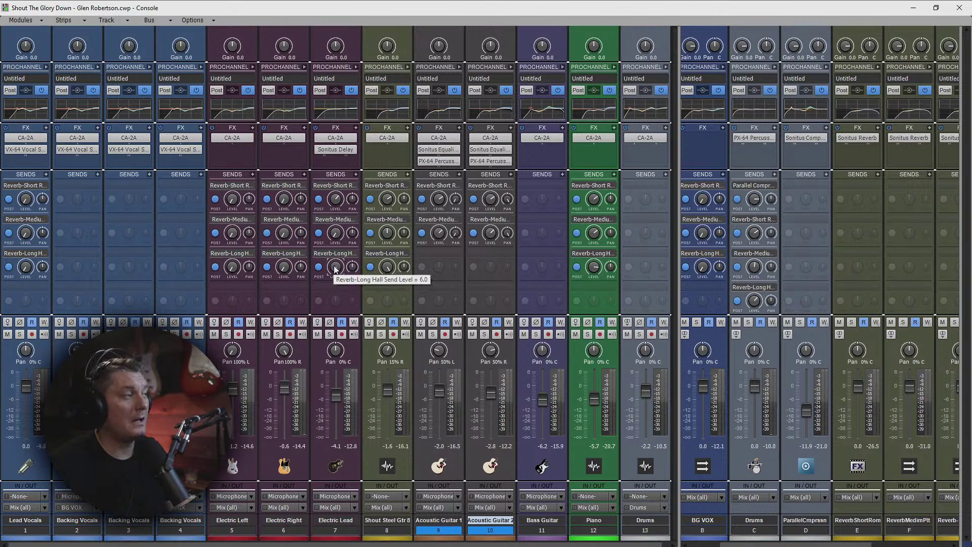
{"action": "mouse_move", "coordinate": [334, 202]}
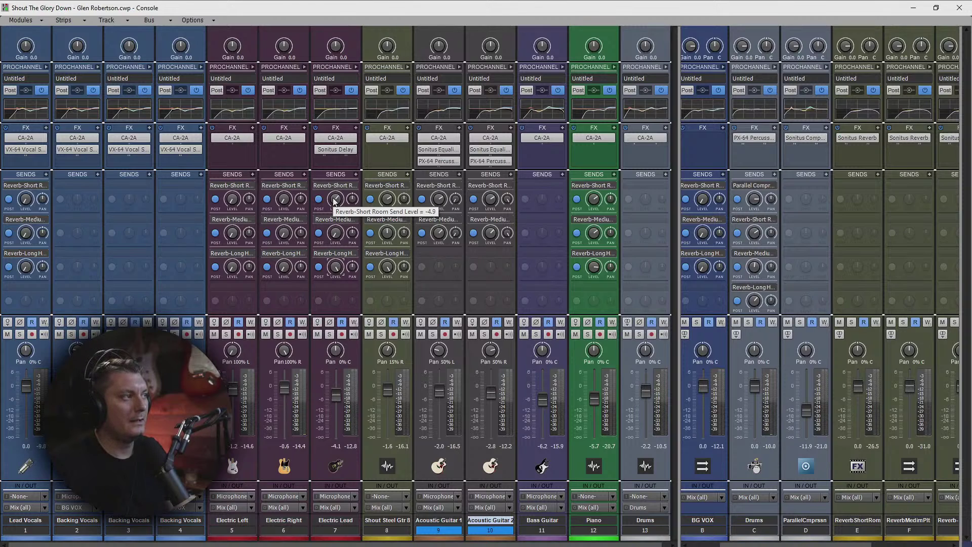
{"action": "left_click", "coordinate": [355, 219]}
{"action": "left_click", "coordinate": [360, 533]}
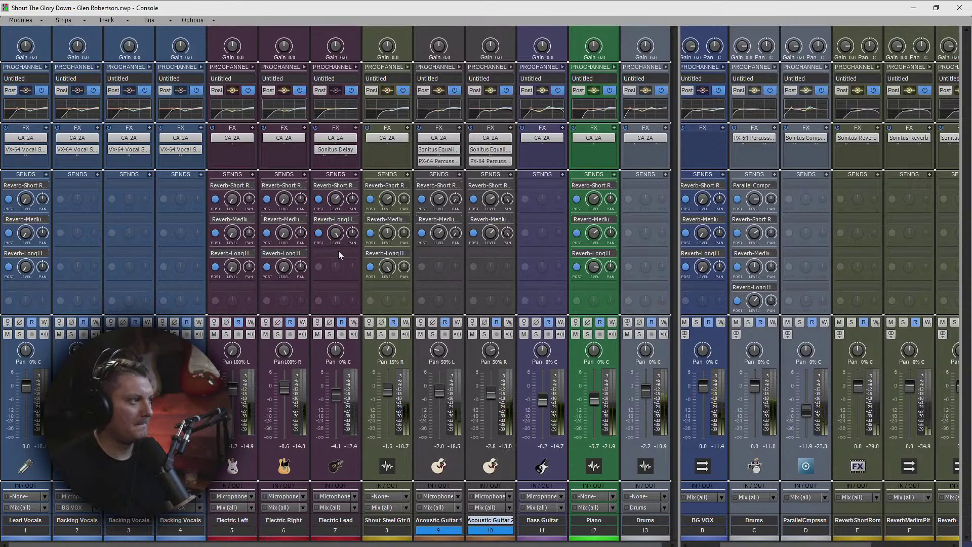
Step: Lower the steel guitar's Reverb-Long Hall send by ear and raise the track's volume to 0.0
{"action": "mouse_move", "coordinate": [383, 262]}
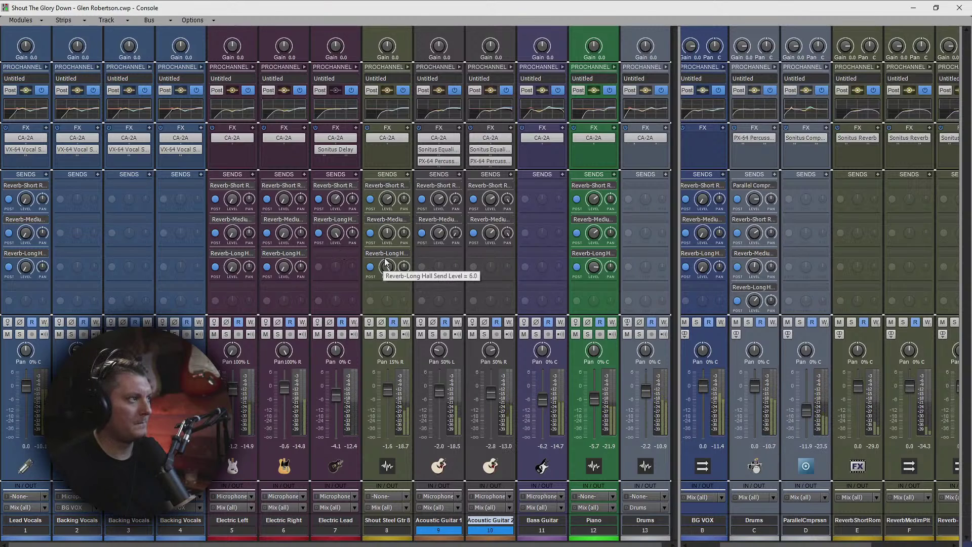
{"action": "left_click_drag", "start_coordinate": [384, 264], "coordinate": [386, 268]}
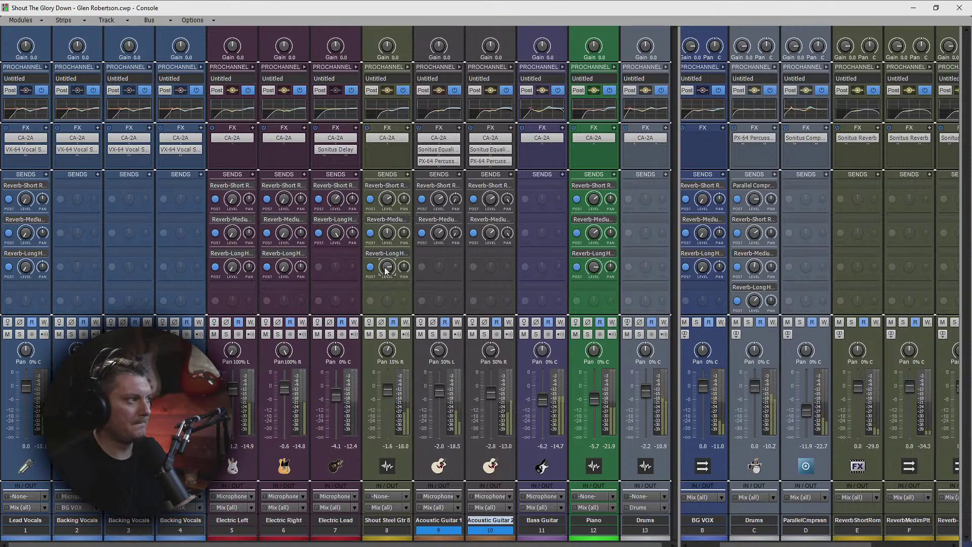
{"action": "mouse_move", "coordinate": [389, 387]}
{"action": "left_click_drag", "start_coordinate": [388, 388], "coordinate": [388, 387]}
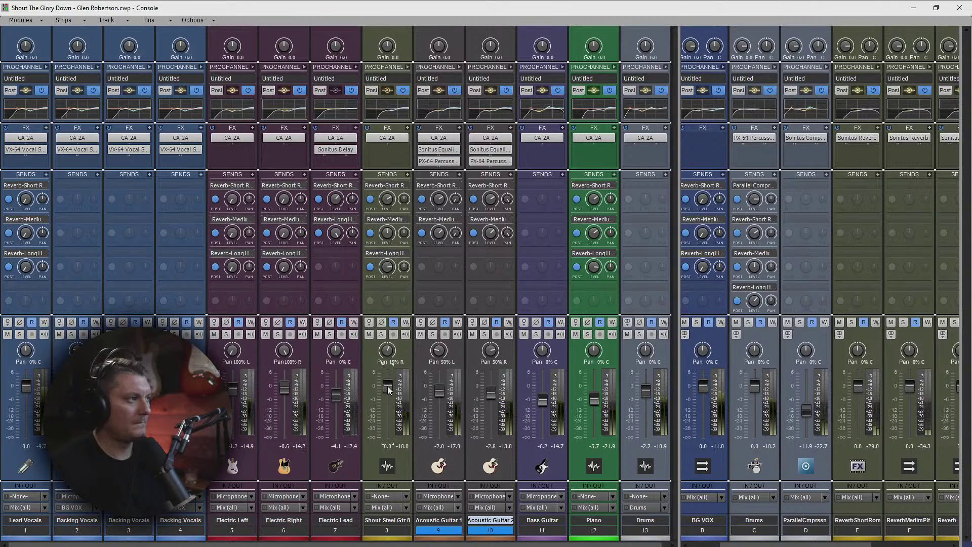
Step: Pan the steel guitar's Reverb-Long Hall send off center and its Reverb-Short Room send 100% left
{"action": "mouse_move", "coordinate": [404, 269]}
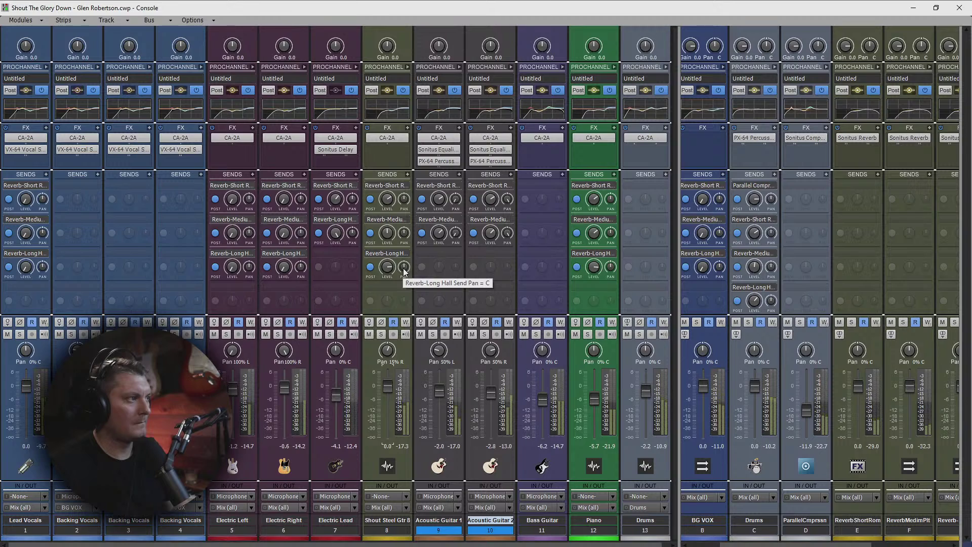
{"action": "left_click", "coordinate": [404, 268]}
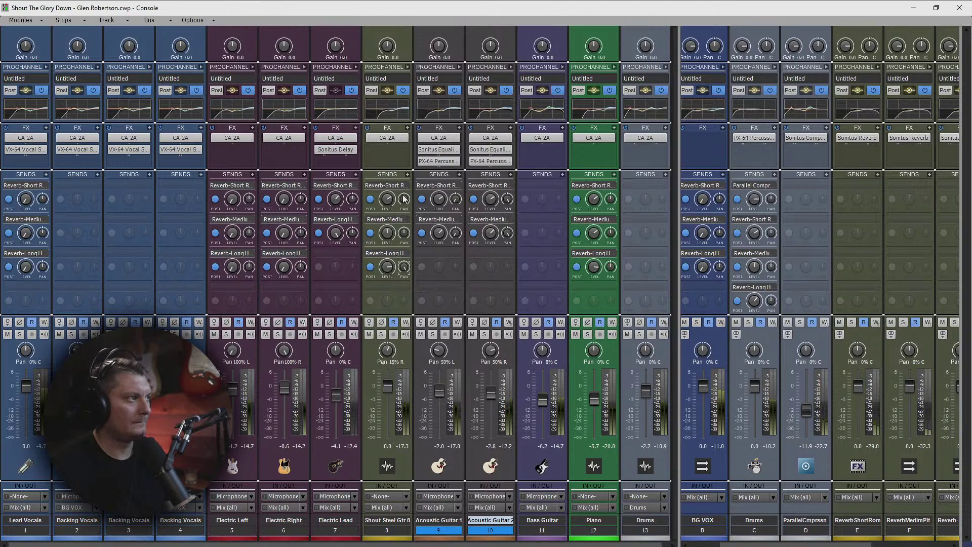
{"action": "mouse_move", "coordinate": [404, 201]}
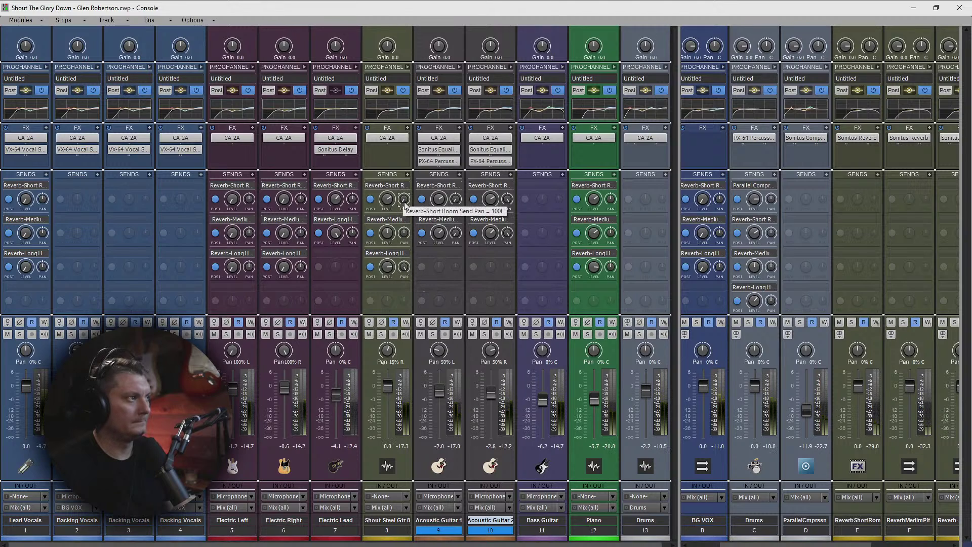
Step: Pan the steel guitar's Reverb-Short Room send to 43R and Reverb-Long Hall send to 63R, and lower Electric Lead's Reverb-Long Hall send by ear
{"action": "left_click_drag", "start_coordinate": [405, 200], "coordinate": [404, 189]}
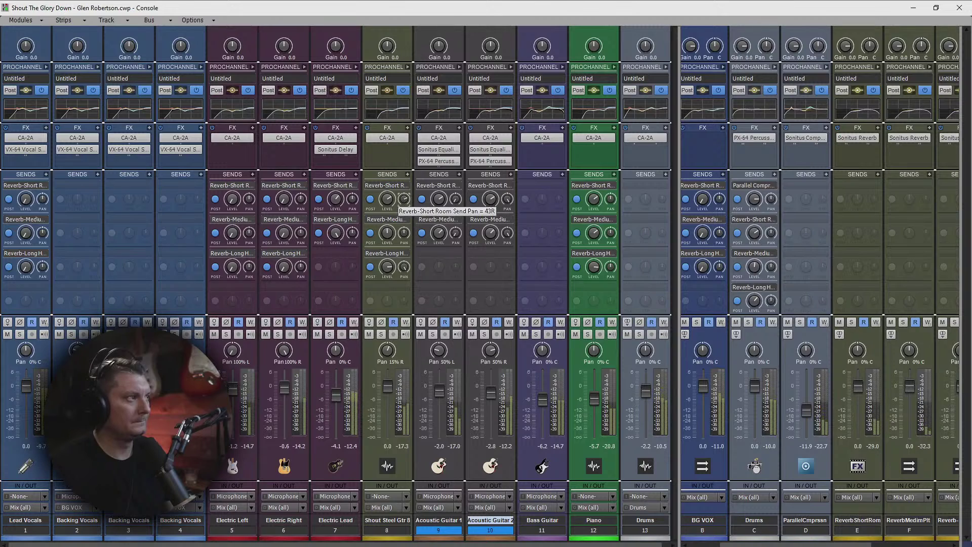
{"action": "left_click", "coordinate": [404, 267]}
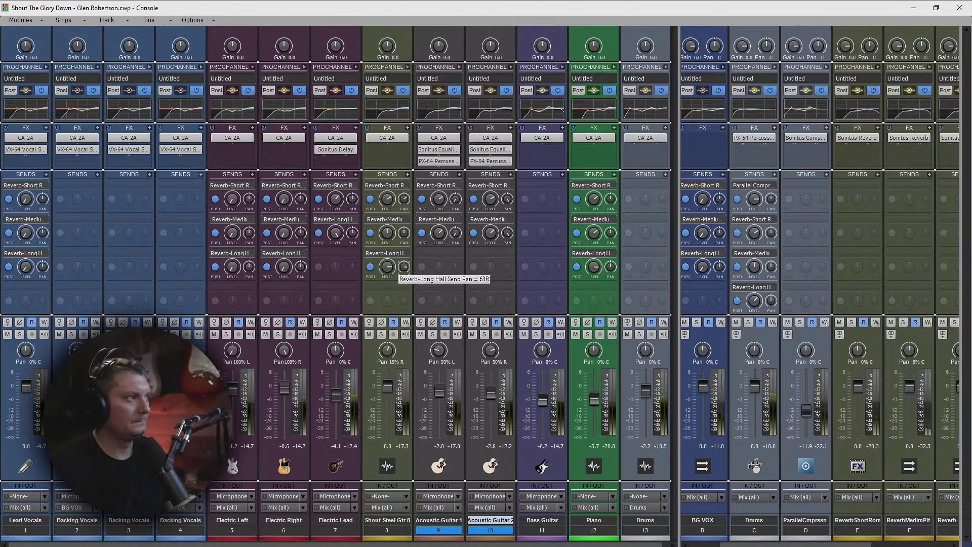
{"action": "left_click", "coordinate": [335, 232]}
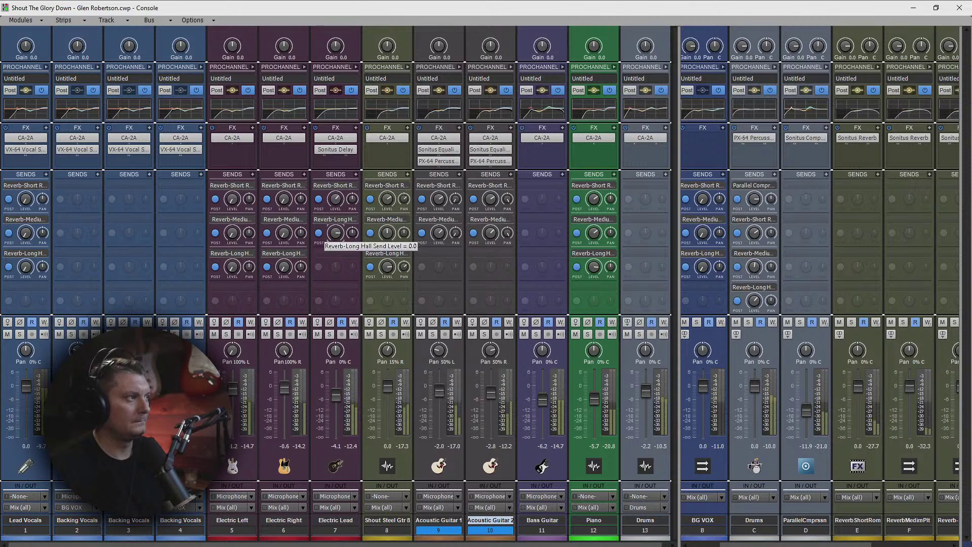
{"action": "left_click_drag", "start_coordinate": [336, 233], "coordinate": [335, 234]}
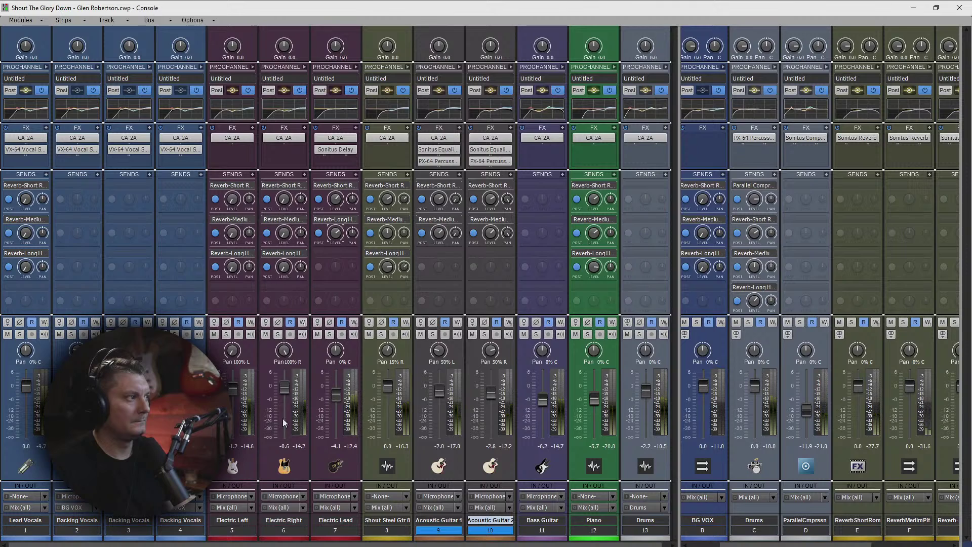
Step: Select the Electric Left and Electric Right tracks together, and lower Electric Lead's Reverb-Short Room send by ear
{"action": "left_click", "coordinate": [284, 530]}
{"action": "left_click", "coordinate": [246, 529], "text": "ctrl"}
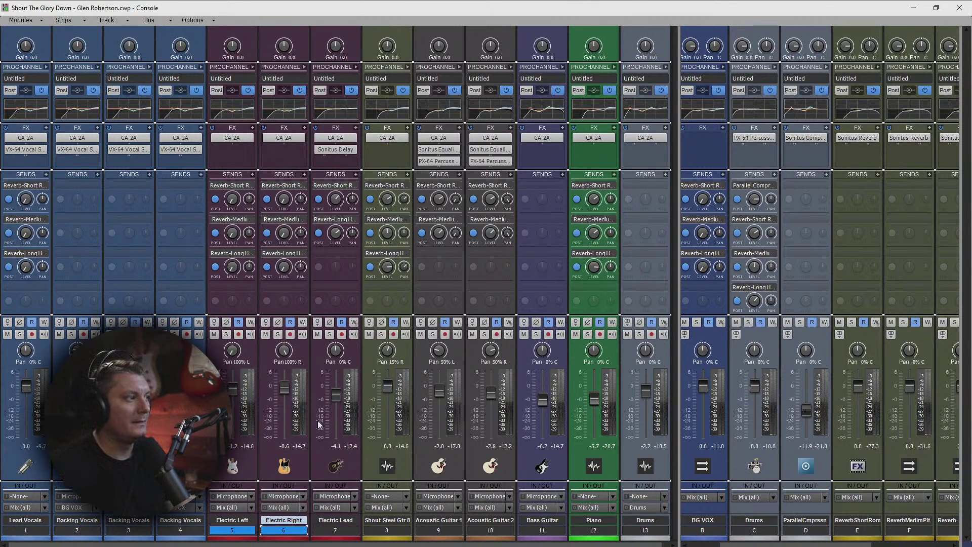
{"action": "double_click", "coordinate": [879, 14]}
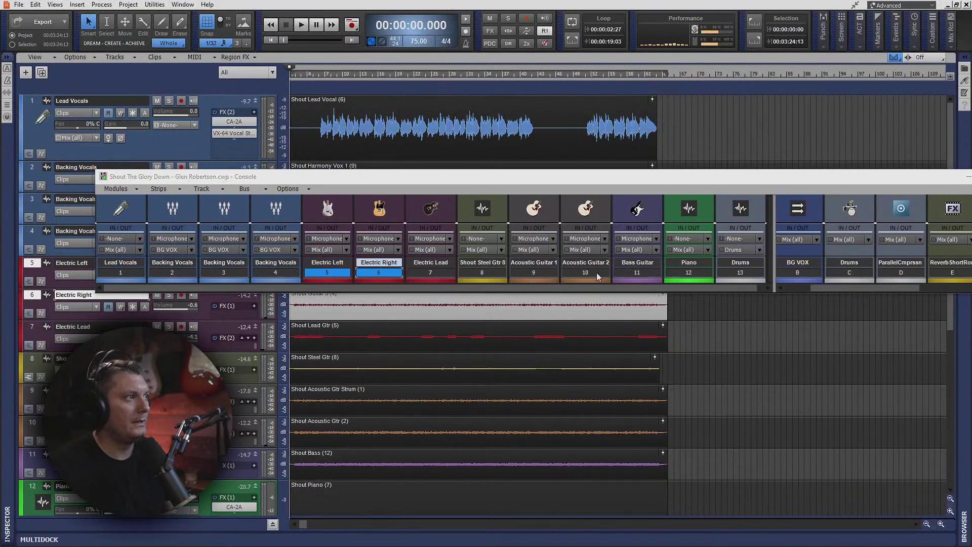
{"action": "double_click", "coordinate": [894, 173]}
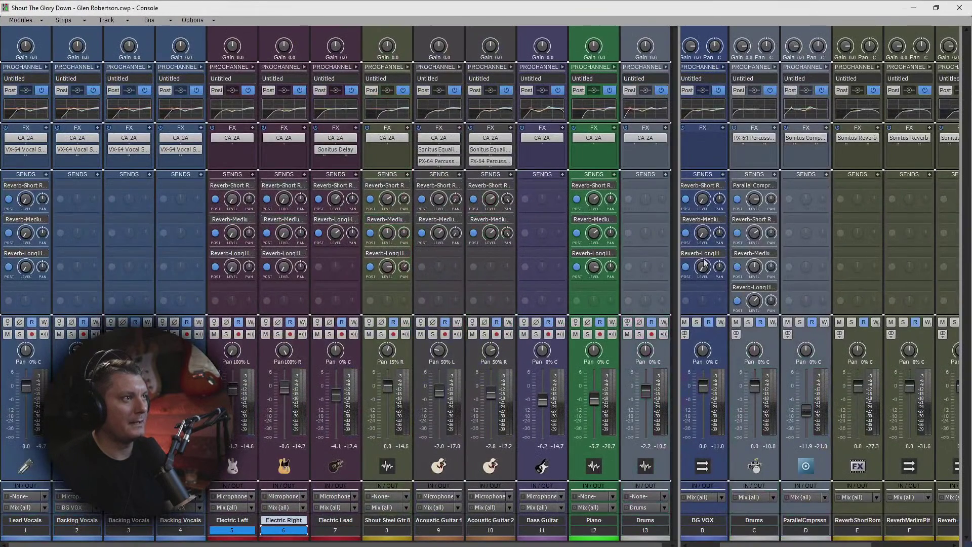
{"action": "left_click_drag", "start_coordinate": [780, 545], "coordinate": [744, 544]}
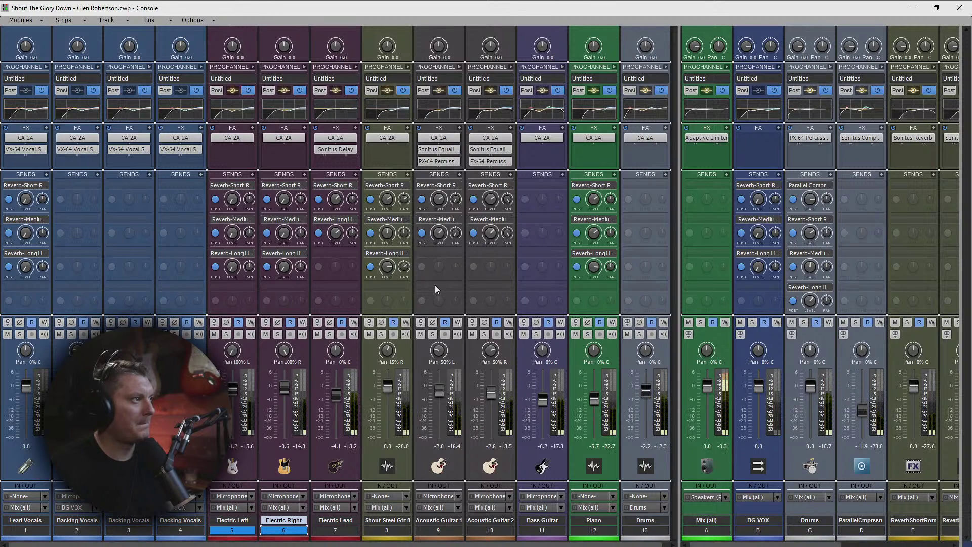
{"action": "mouse_move", "coordinate": [335, 236]}
{"action": "left_click_drag", "start_coordinate": [333, 199], "coordinate": [333, 198]}
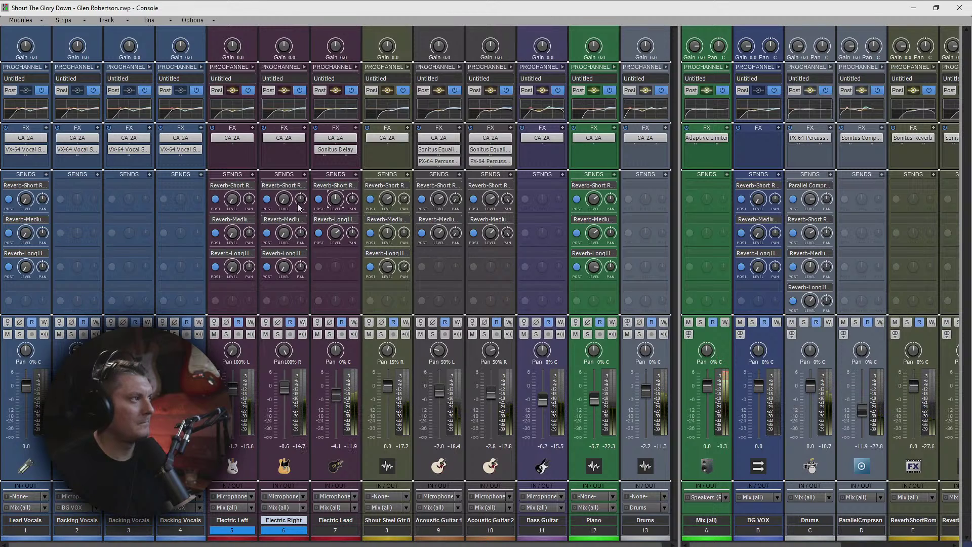
Step: Raise the Reverb-Short Room send by ear on the Electric Left and Electric Right tracks
{"action": "mouse_move", "coordinate": [287, 201]}
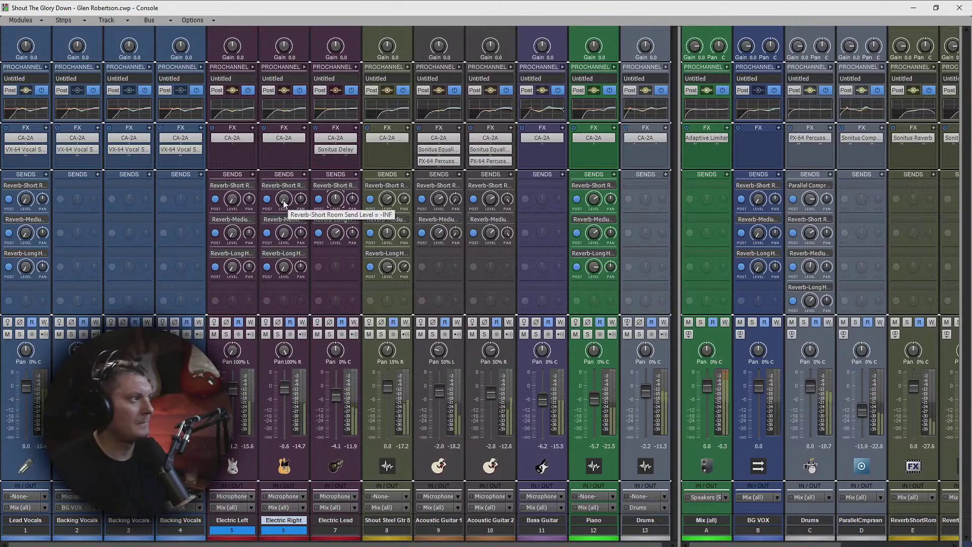
{"action": "left_click_drag", "start_coordinate": [289, 204], "coordinate": [289, 197]}
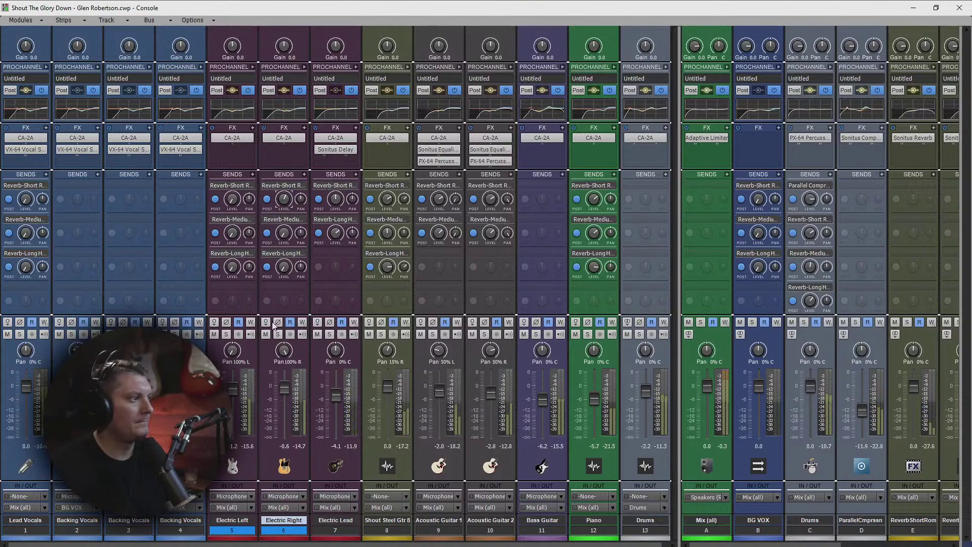
{"action": "double_click", "coordinate": [284, 200]}
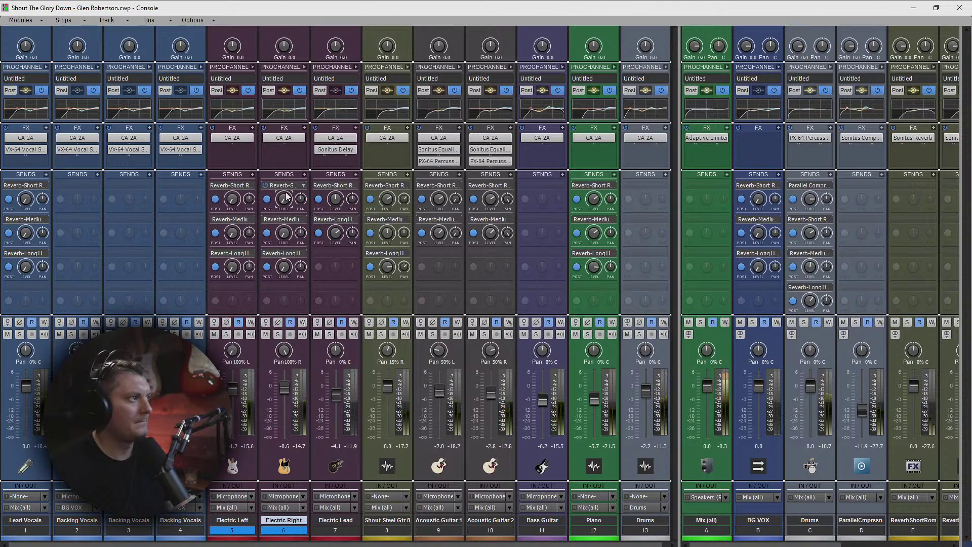
{"action": "mouse_move", "coordinate": [286, 201]}
{"action": "left_mouse_down"}
{"action": "mouse_move", "coordinate": [286, 188]}
{"action": "mouse_move", "coordinate": [286, 203]}
{"action": "left_mouse_up"}
Step: Delete the Reverb-Medium Plate and Reverb-Long Hall sends from the Electric Left and Electric Right tracks
{"action": "left_click", "coordinate": [303, 220]}
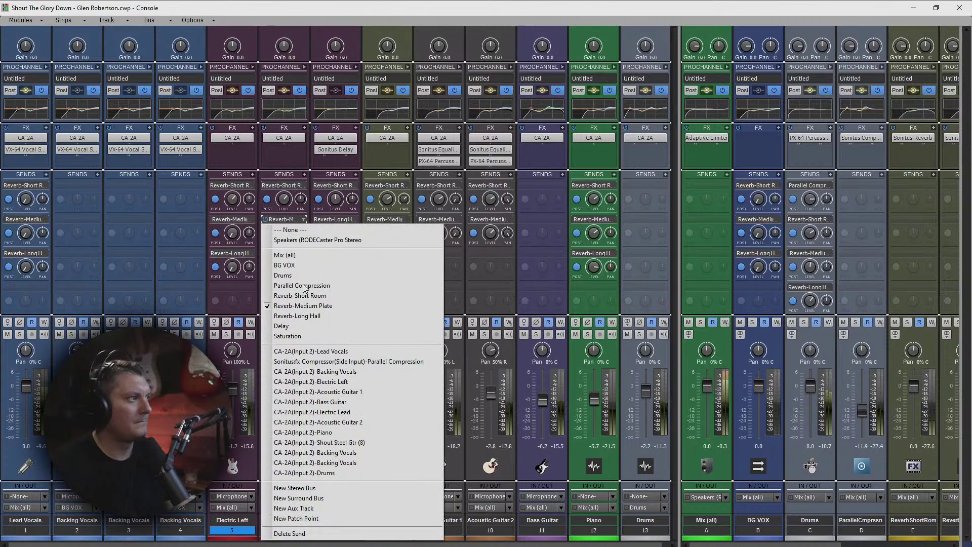
{"action": "left_click", "coordinate": [289, 534]}
{"action": "left_click", "coordinate": [304, 220]}
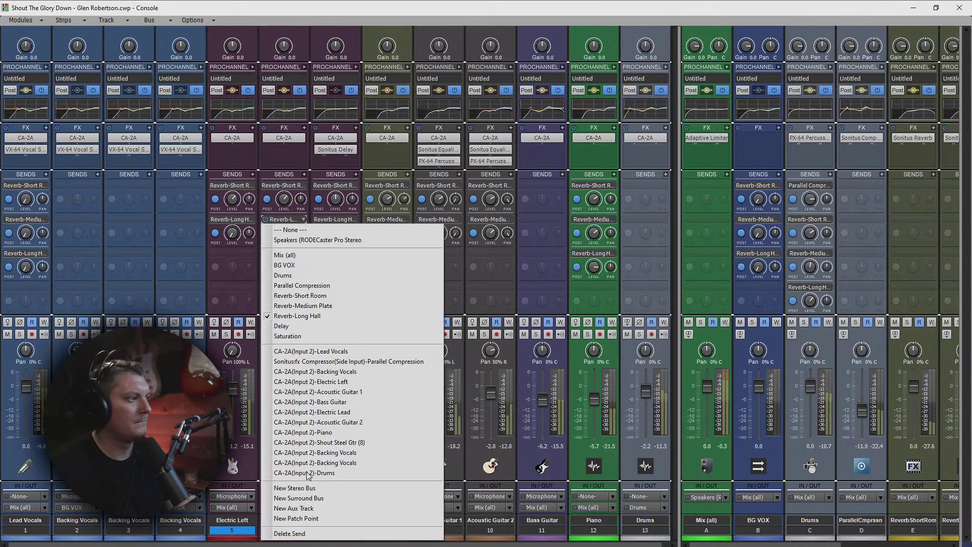
{"action": "left_click", "coordinate": [290, 534]}
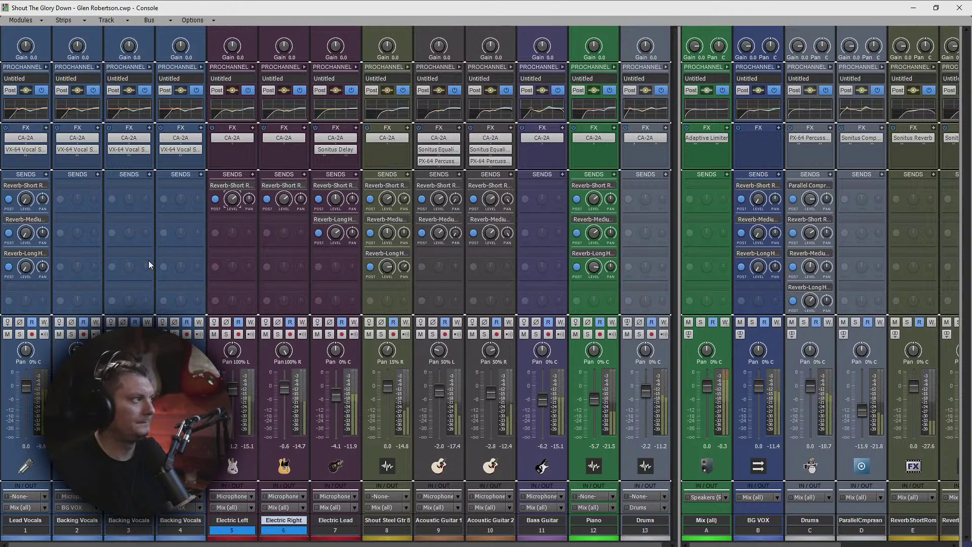
Step: Raise the BG VOX bus's sends: Reverb-Short Room by ear, Reverb-Medium Plate to -9.4, and Reverb-Long Hall by ear
{"action": "left_click", "coordinate": [758, 200]}
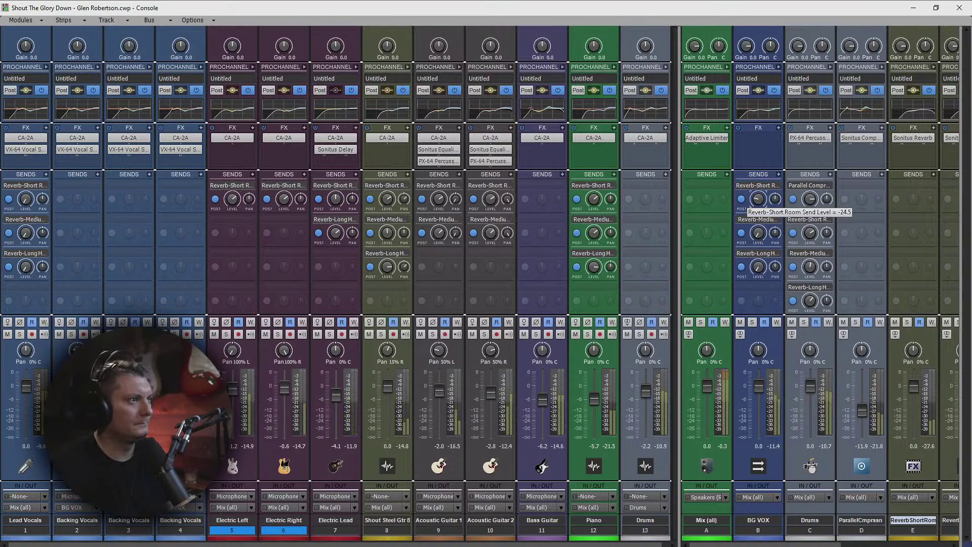
{"action": "left_click_drag", "start_coordinate": [758, 199], "coordinate": [758, 193]}
{"action": "left_click_drag", "start_coordinate": [759, 233], "coordinate": [758, 220]}
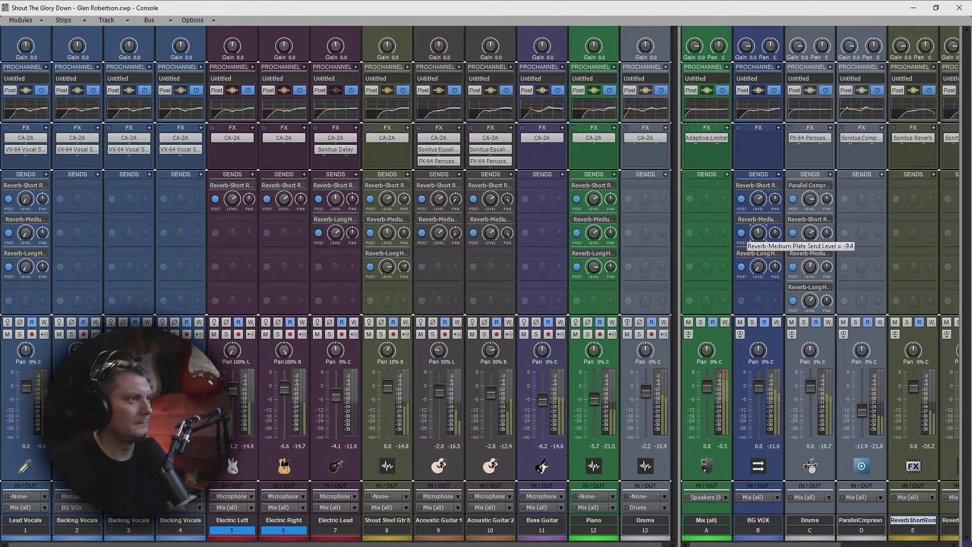
{"action": "left_click", "coordinate": [761, 269]}
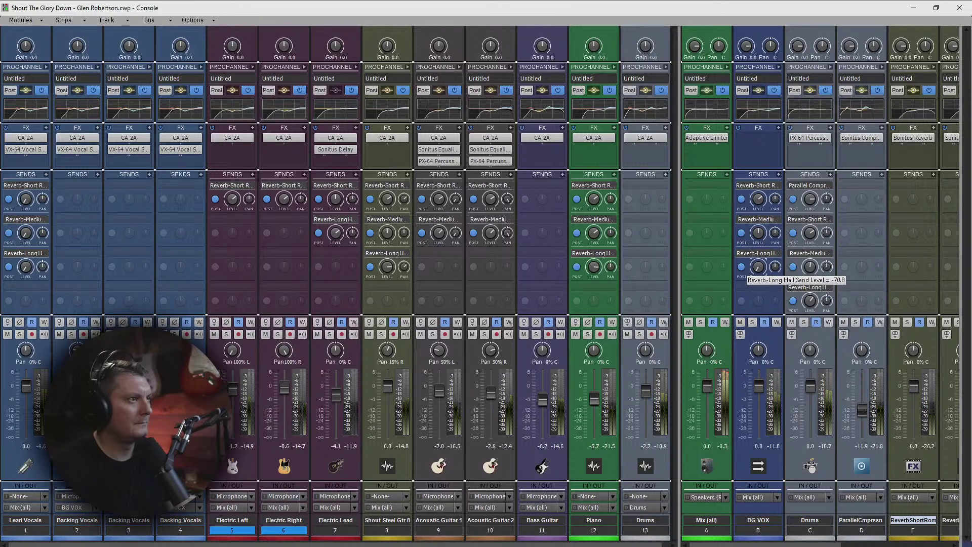
{"action": "left_click_drag", "start_coordinate": [758, 267], "coordinate": [769, 274]}
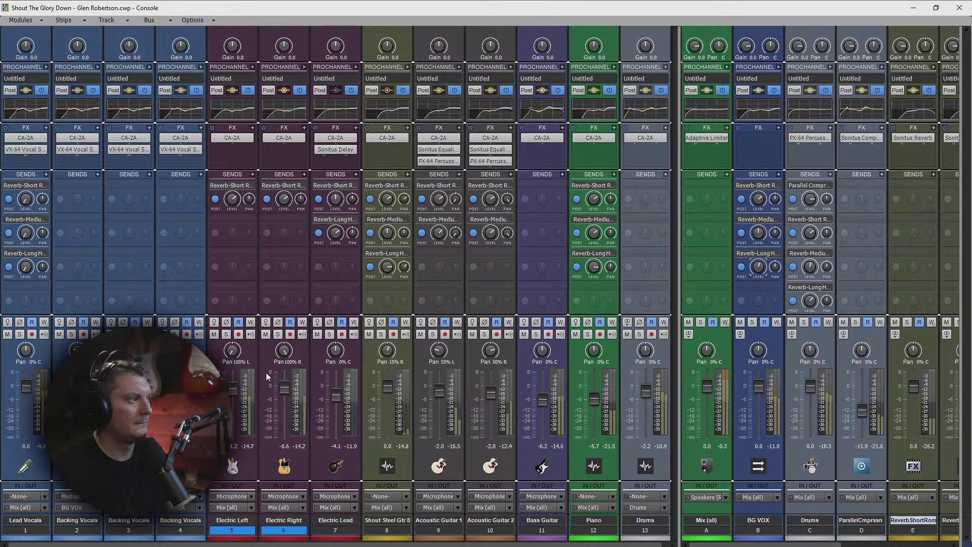
{"action": "left_click", "coordinate": [283, 520]}
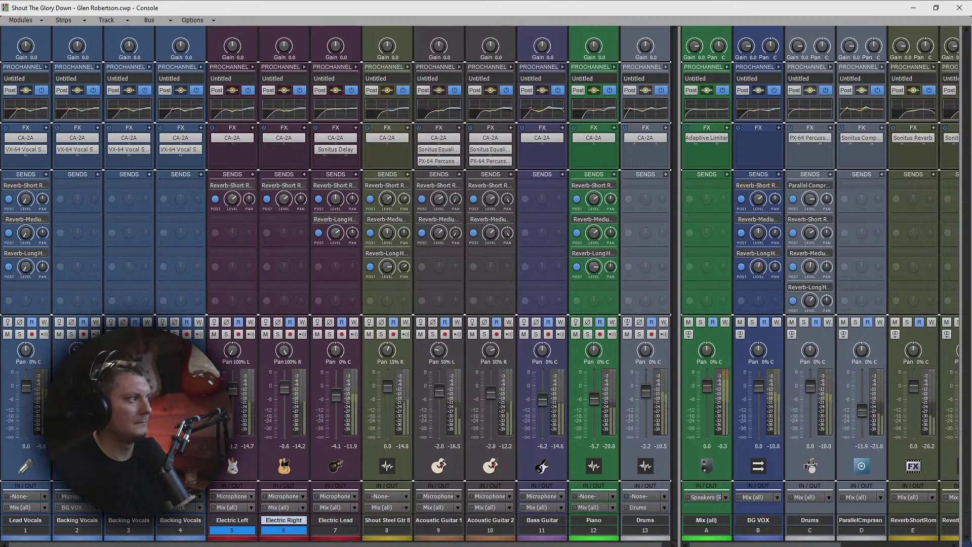
Step: Raise Lead Vocals' Reverb-Short Room send to 0.0 and delete its Reverb-Medium Plate send
{"action": "mouse_move", "coordinate": [26, 202]}
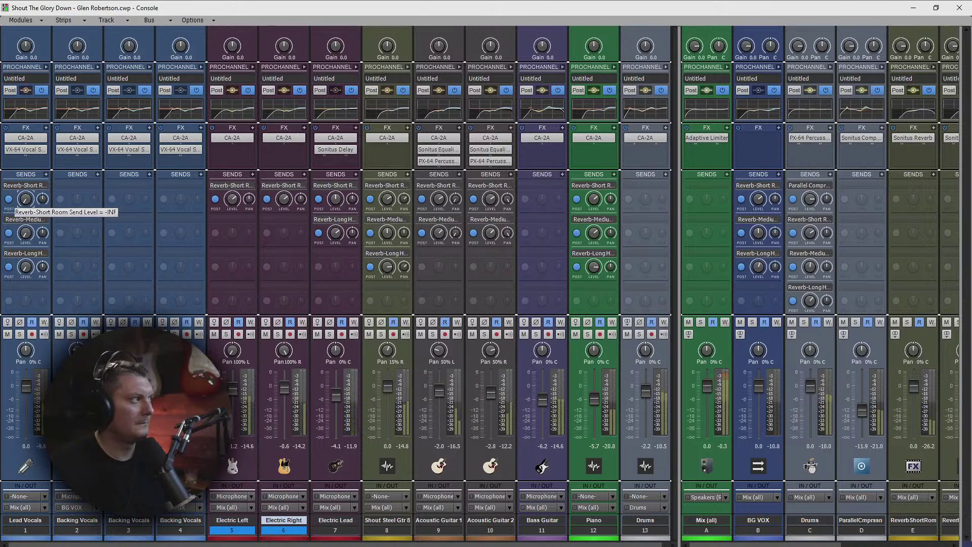
{"action": "left_click_drag", "start_coordinate": [25, 199], "coordinate": [25, 186]}
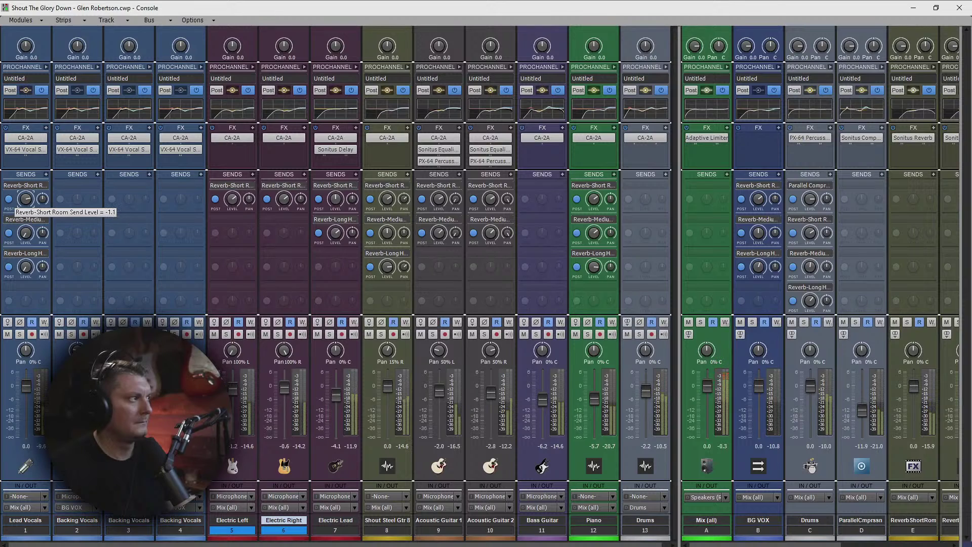
{"action": "left_click_drag", "start_coordinate": [21, 198], "coordinate": [21, 198]}
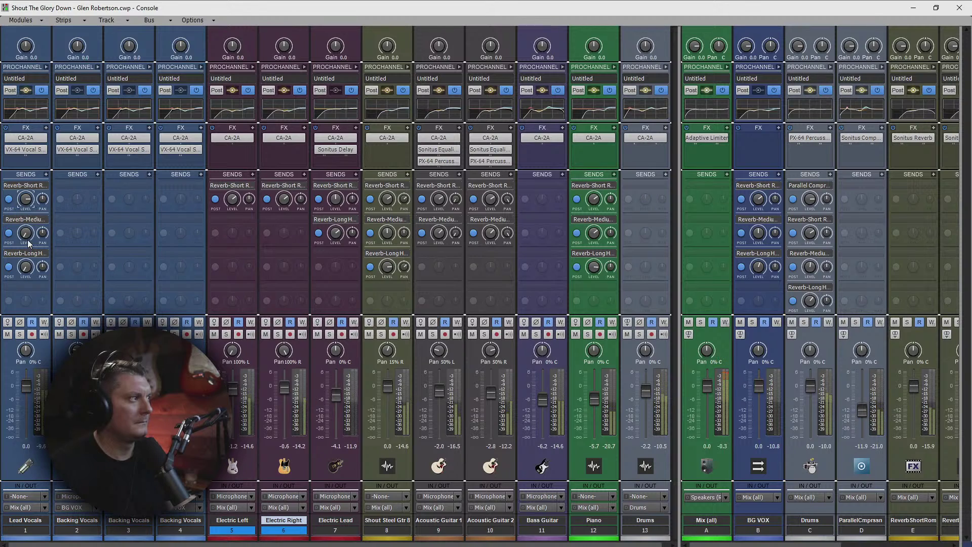
{"action": "left_click", "coordinate": [45, 220]}
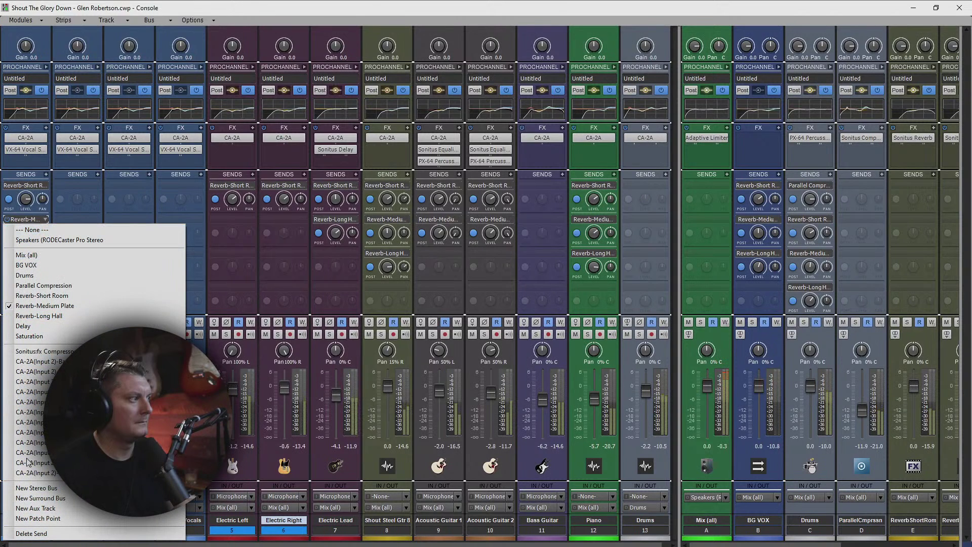
{"action": "left_click", "coordinate": [39, 316]}
Step: Blend in Lead Vocals' Reverb-Long Hall send by ear and raise the BG VOX bus's Reverb-Long Hall send slightly
{"action": "left_click_drag", "start_coordinate": [28, 233], "coordinate": [28, 247]}
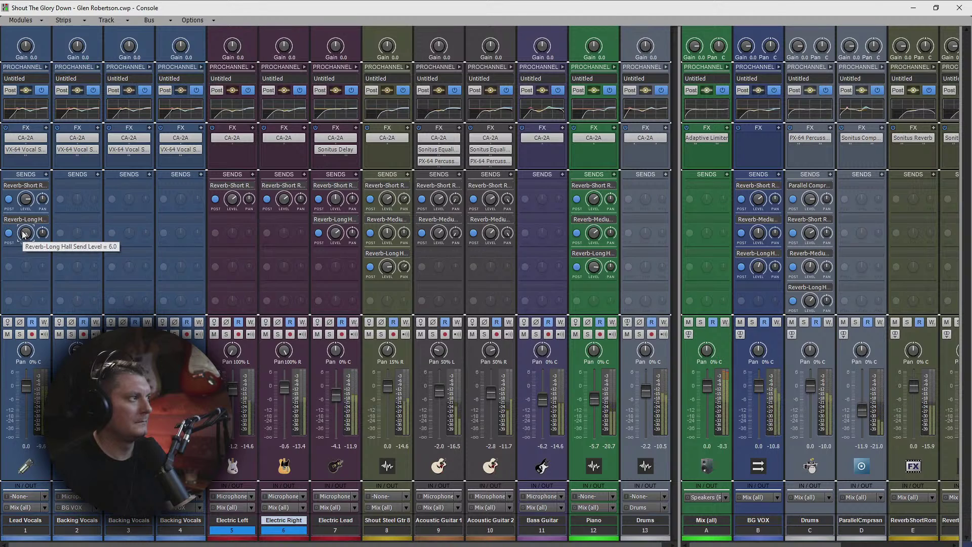
{"action": "left_click_drag", "start_coordinate": [22, 231], "coordinate": [23, 245]}
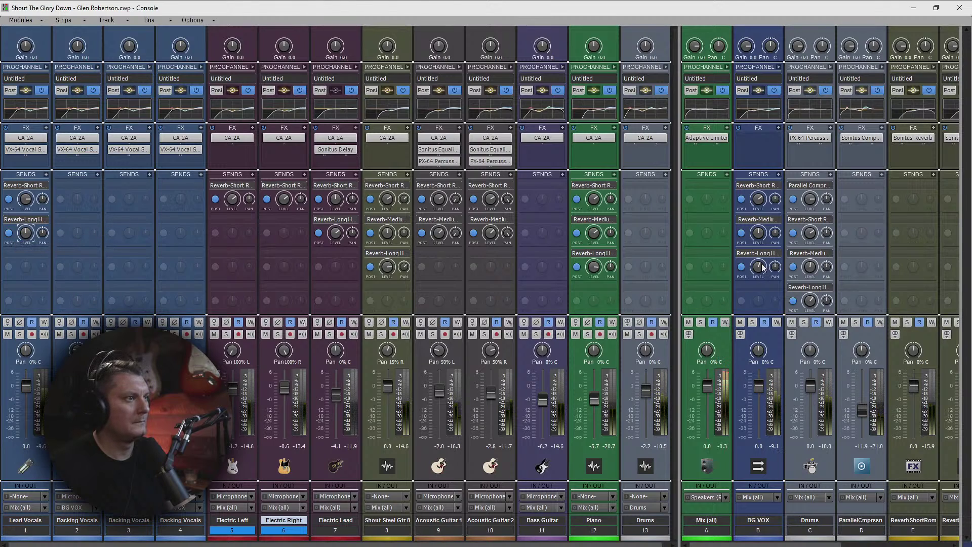
{"action": "left_click_drag", "start_coordinate": [758, 267], "coordinate": [758, 263]}
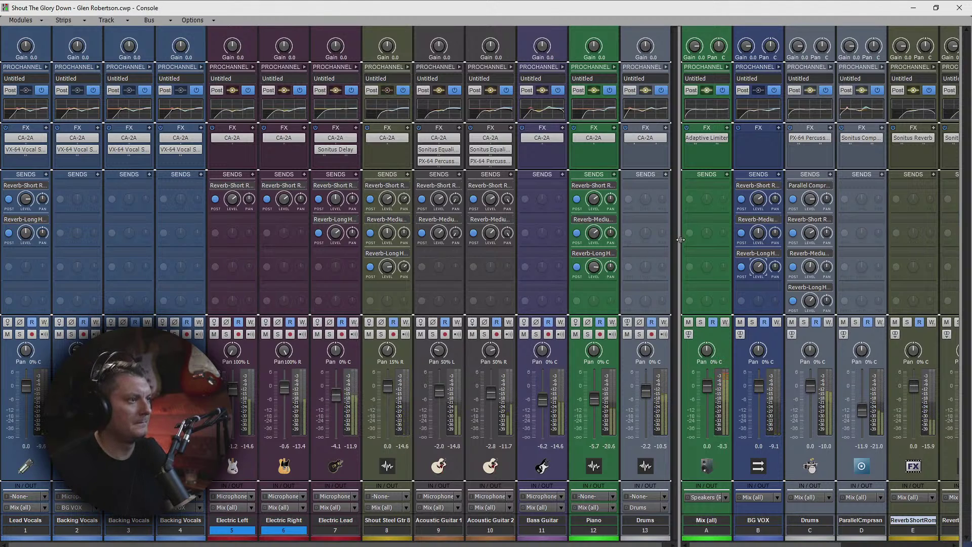
Step: Mute the three reverb buses, play the song, and unmute them together to compare the mix without and with reverb
{"action": "left_click_drag", "start_coordinate": [680, 240], "coordinate": [674, 233]}
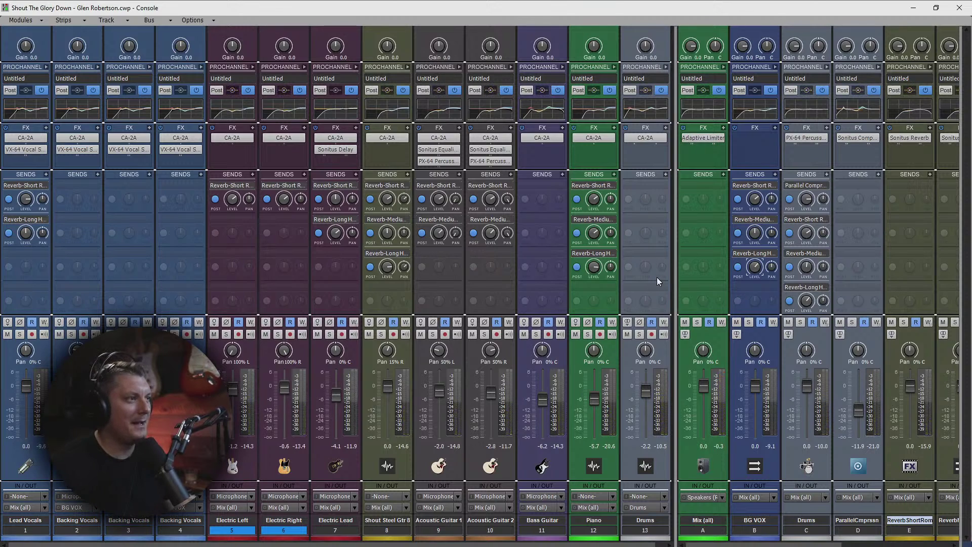
{"action": "left_click_drag", "start_coordinate": [674, 272], "coordinate": [433, 278]}
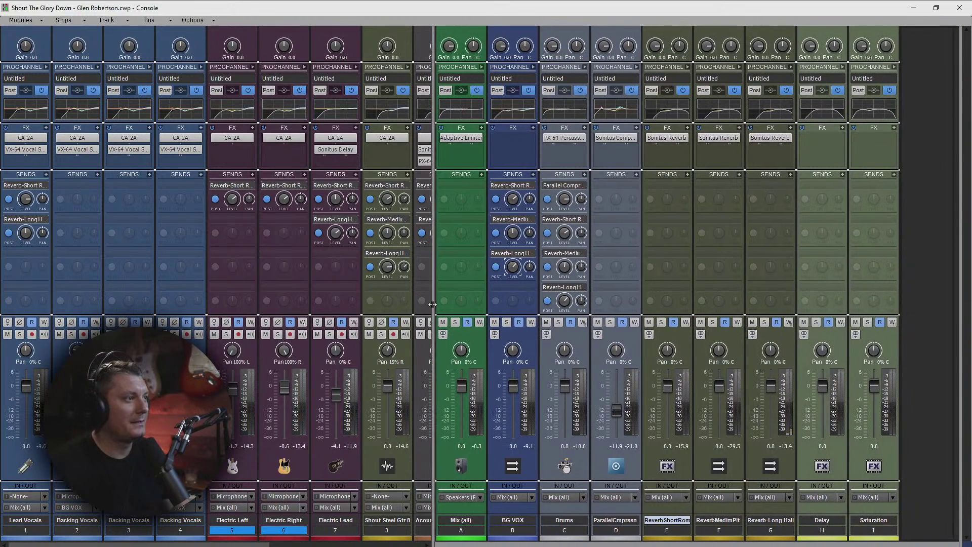
{"action": "left_click", "coordinate": [649, 322]}
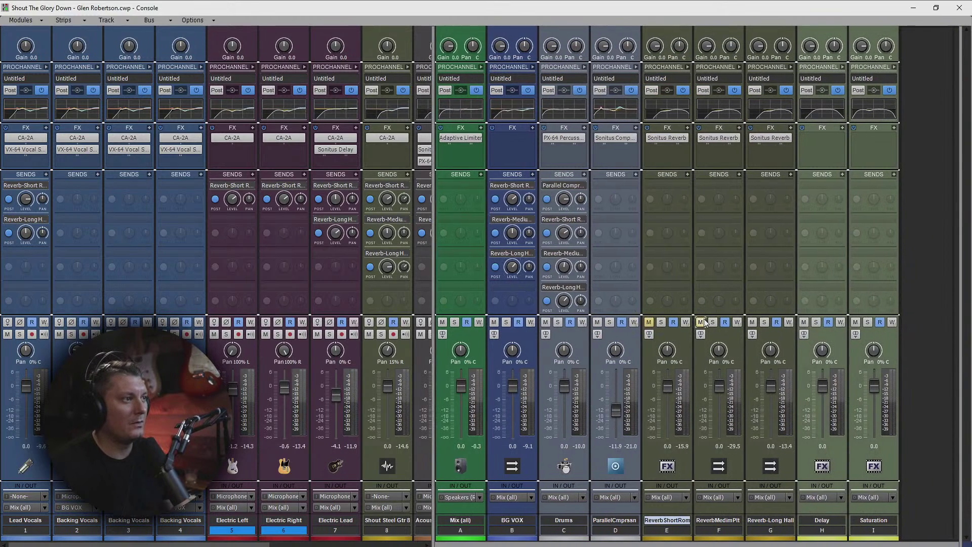
{"action": "left_click", "coordinate": [753, 323]}
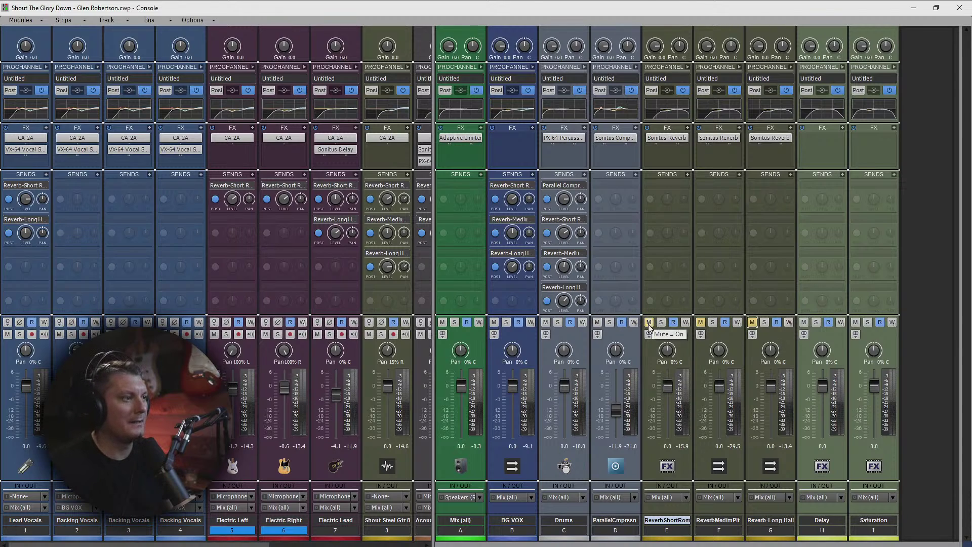
{"action": "left_click", "coordinate": [667, 529]}
{"action": "left_click", "coordinate": [767, 531], "text": "shift"}
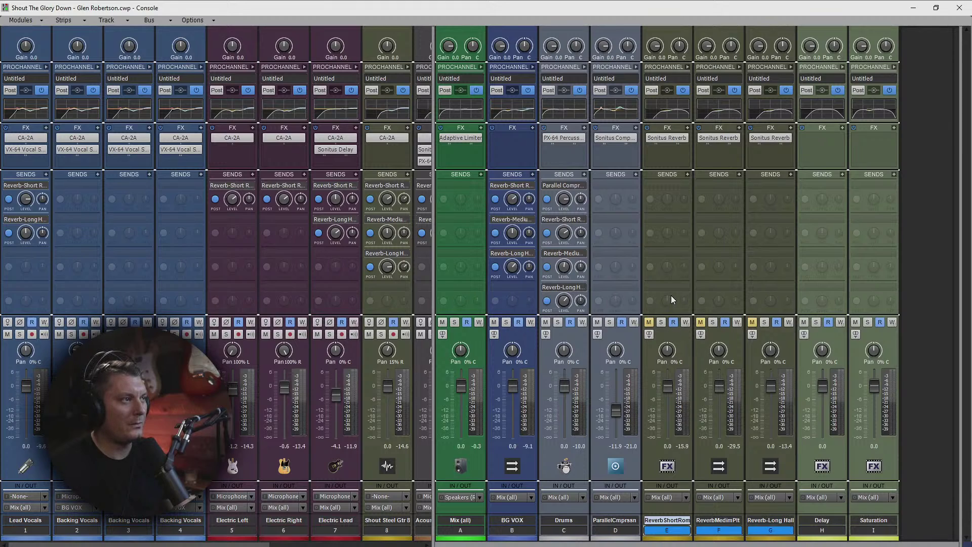
{"action": "key", "text": "space"}
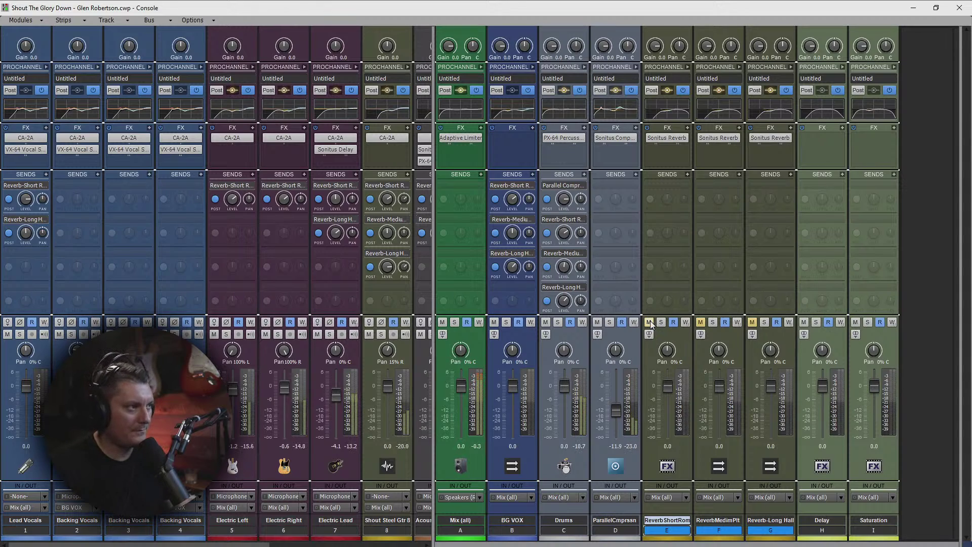
{"action": "left_click", "coordinate": [650, 323]}
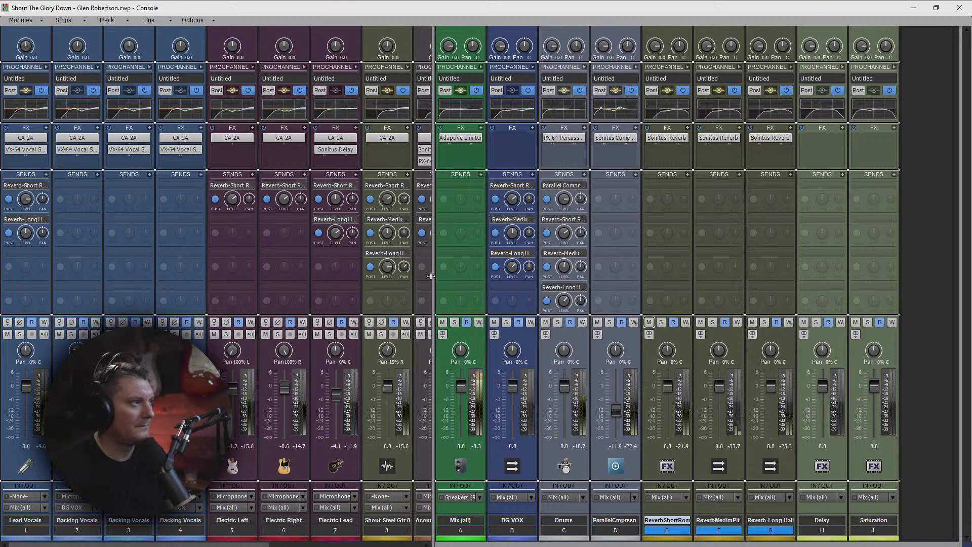
{"action": "left_click_drag", "start_coordinate": [431, 276], "coordinate": [727, 286]}
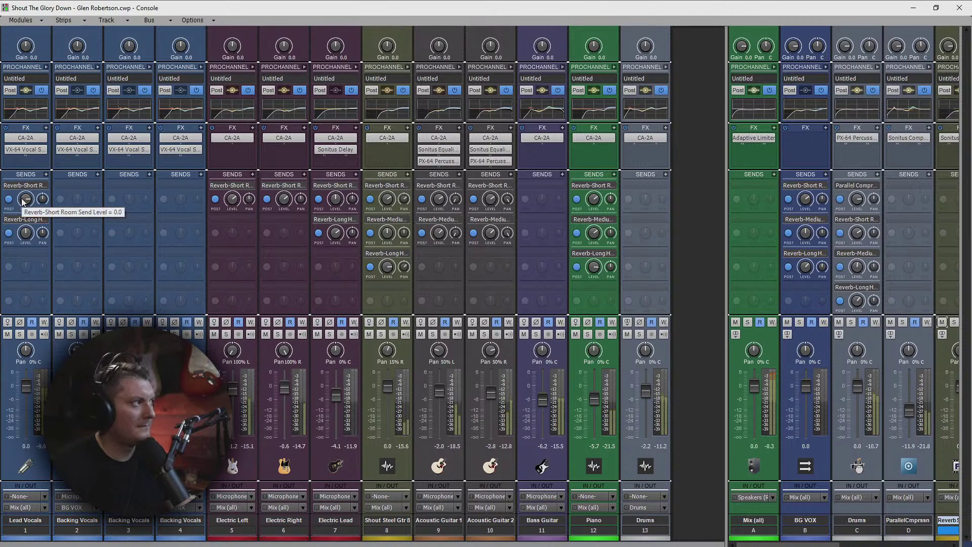
Step: Lower Lead Vocals' Reverb-Short Room send slightly by ear and pull the Electric Lead fader down to -5.8
{"action": "left_click_drag", "start_coordinate": [22, 201], "coordinate": [22, 208]}
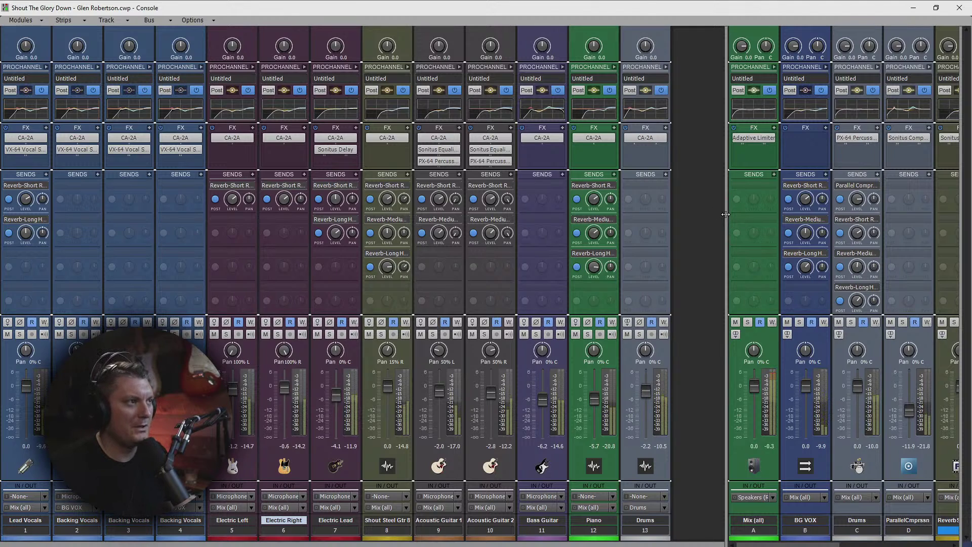
{"action": "left_click_drag", "start_coordinate": [725, 214], "coordinate": [672, 200]}
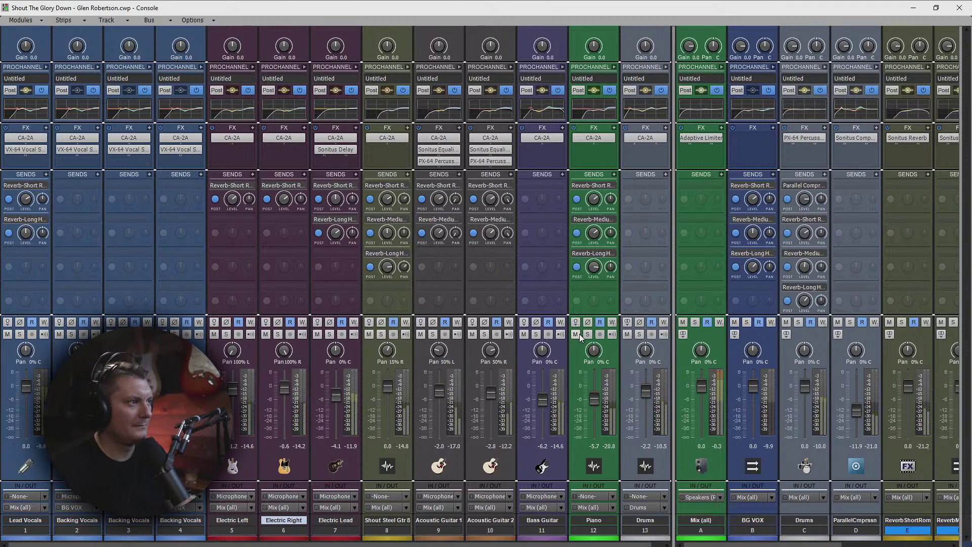
{"action": "mouse_move", "coordinate": [594, 400]}
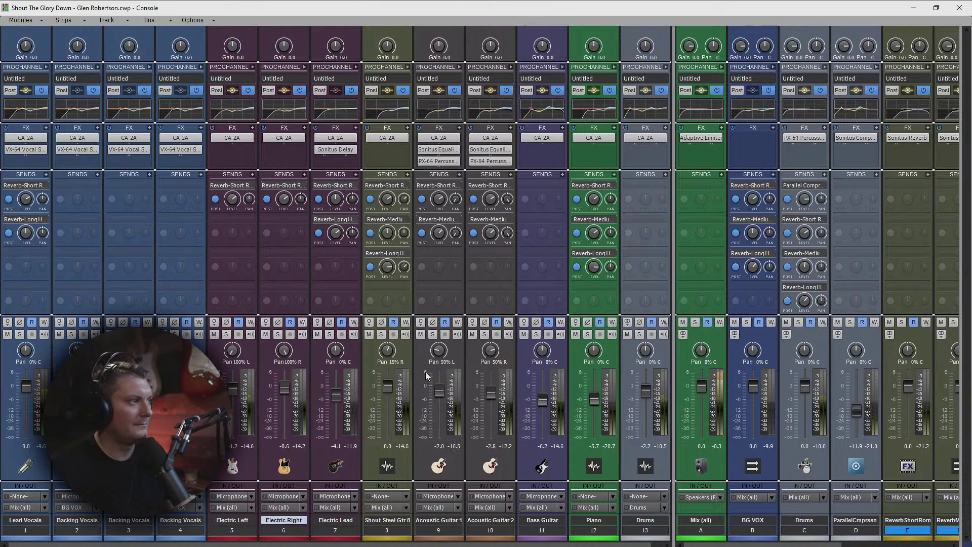
{"action": "left_click_drag", "start_coordinate": [337, 398], "coordinate": [337, 401]}
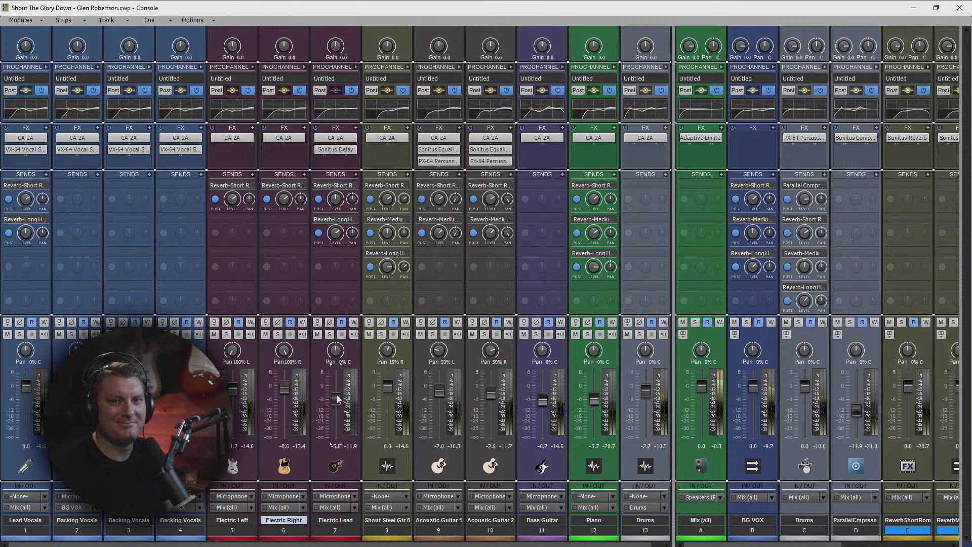
Step: Replace the Adaptive Limiter on the Mix (all) bus with the Cakewalk LP EQ
{"action": "right_click", "coordinate": [700, 141]}
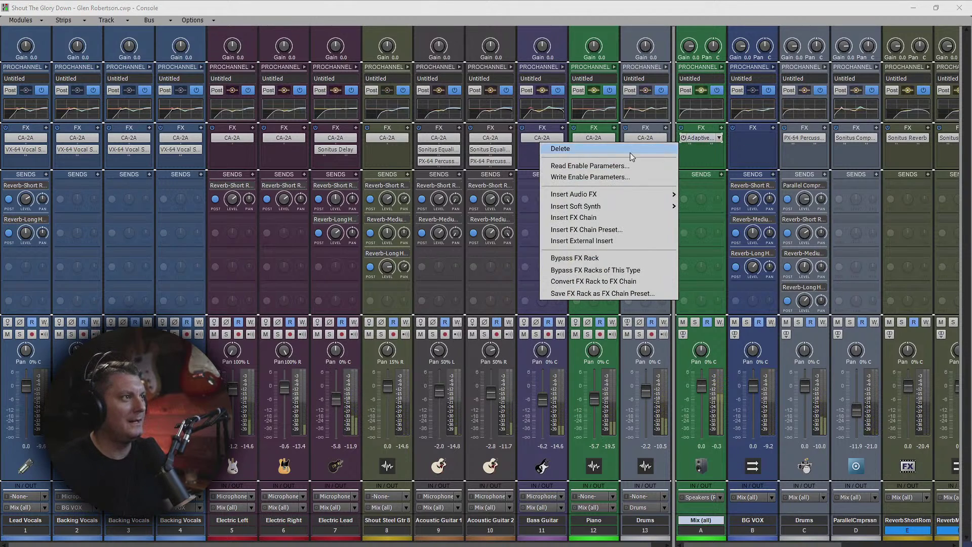
{"action": "left_click", "coordinate": [630, 152]}
{"action": "right_click", "coordinate": [702, 145]}
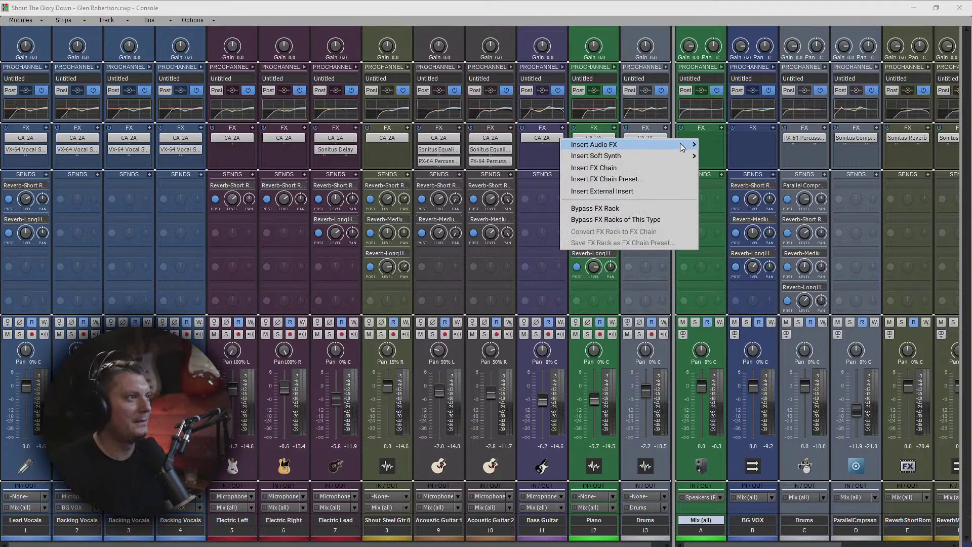
{"action": "mouse_move", "coordinate": [682, 146]}
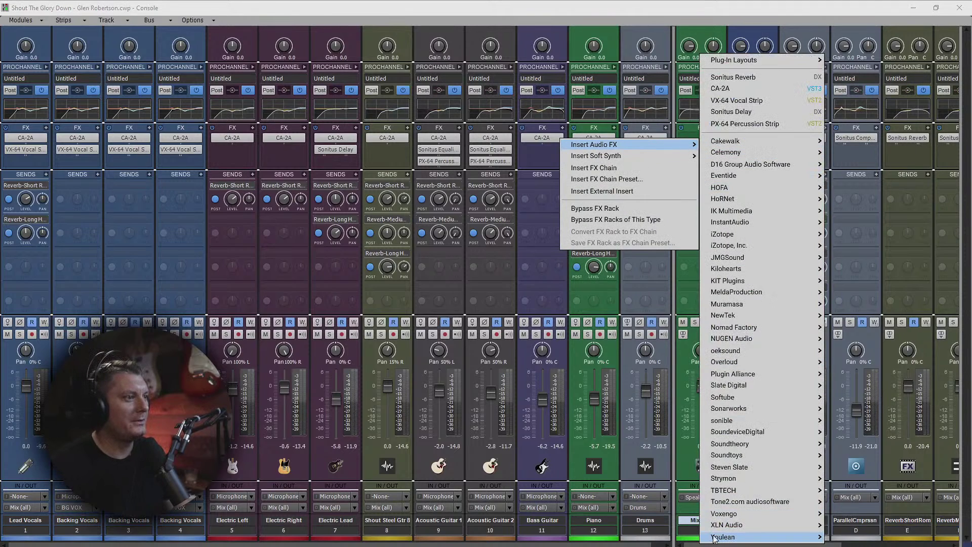
{"action": "mouse_move", "coordinate": [740, 141]}
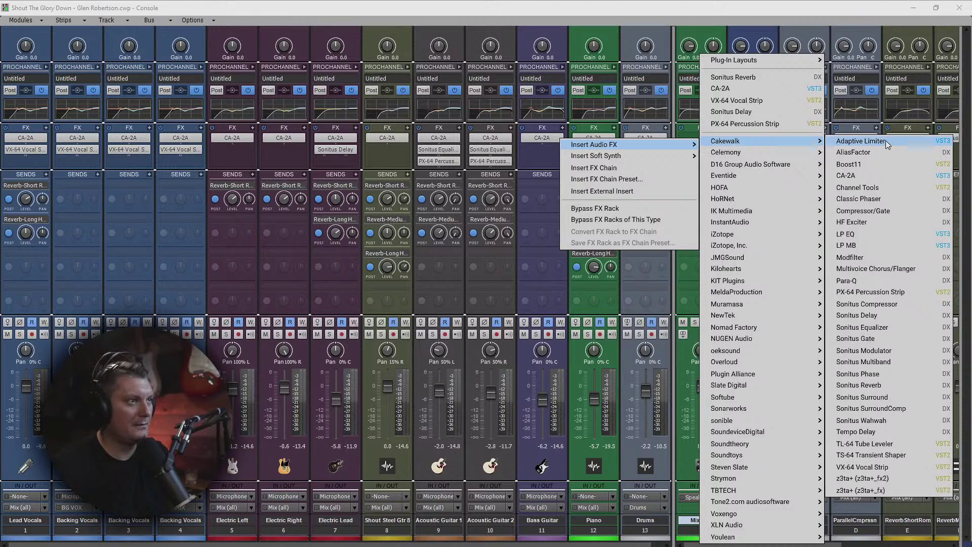
{"action": "left_click", "coordinate": [869, 234]}
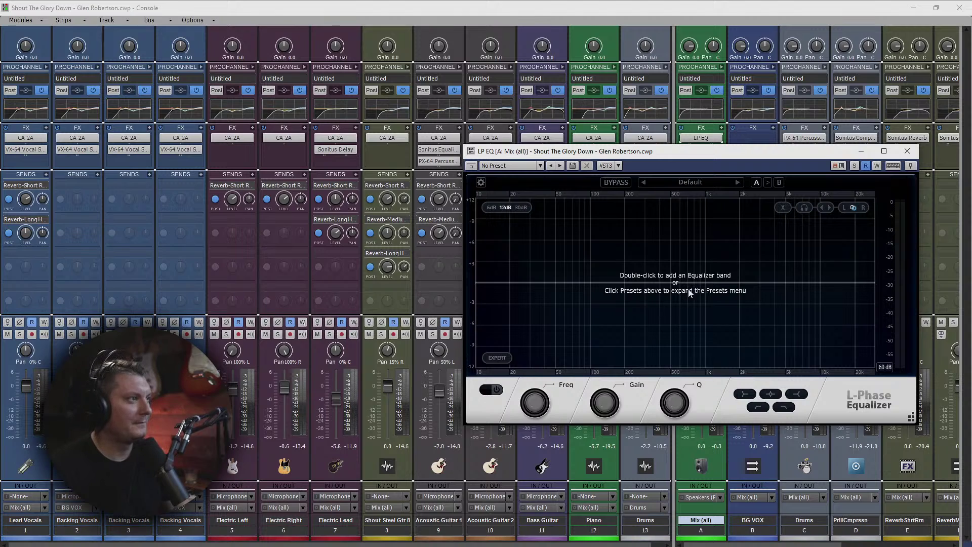
{"action": "left_click_drag", "start_coordinate": [822, 157], "coordinate": [746, 138]}
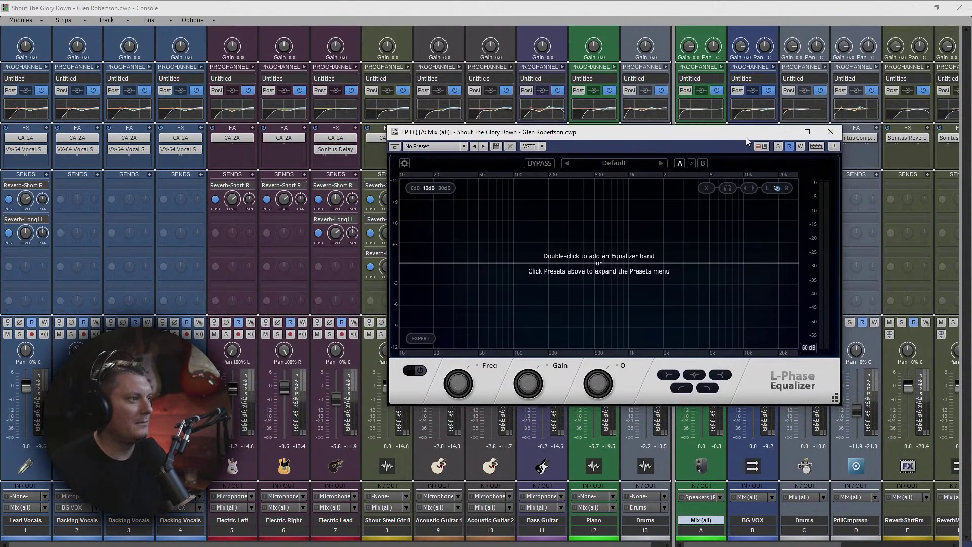
Step: Load the Mastering preset Reduce Honk and Mud in the Mix (all) bus's LP EQ
{"action": "left_click", "coordinate": [631, 165]}
{"action": "left_click", "coordinate": [554, 188]}
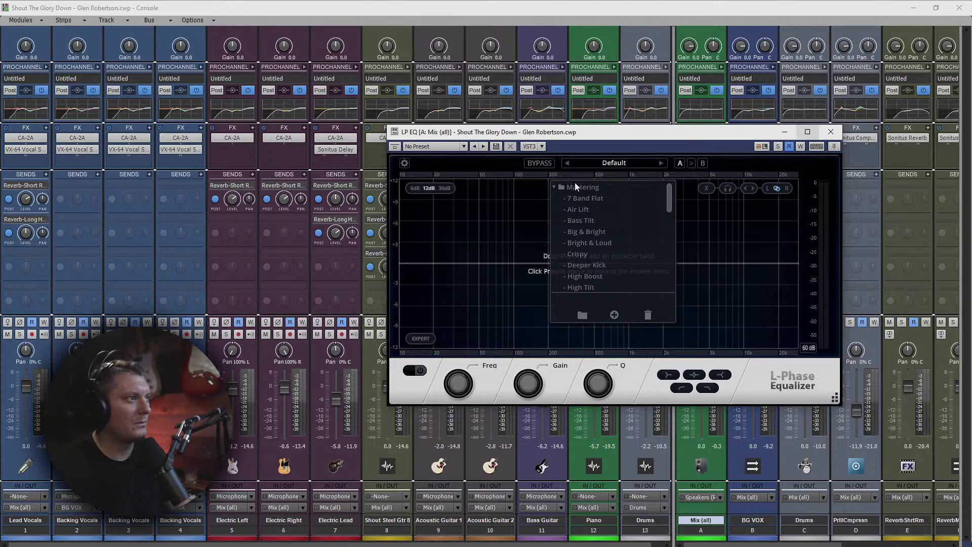
{"action": "scroll", "coordinate": [590, 242], "scroll_direction": "down", "scroll_amount": 5}
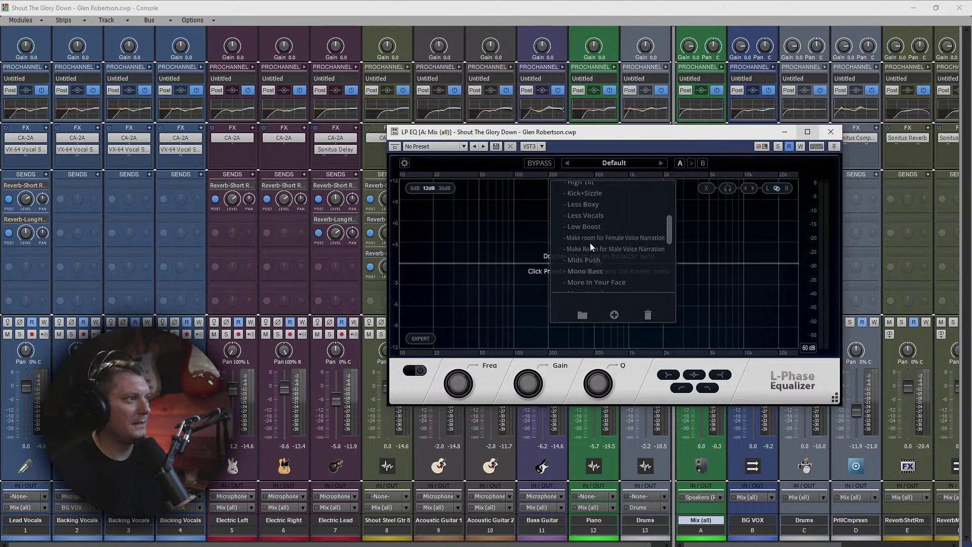
{"action": "scroll", "coordinate": [620, 239], "scroll_direction": "down", "scroll_amount": 1}
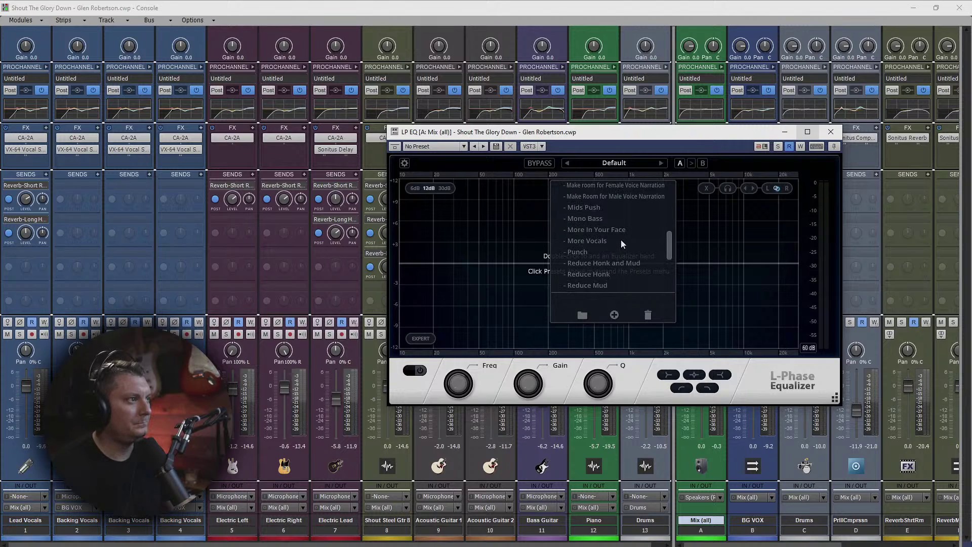
{"action": "scroll", "coordinate": [634, 231], "scroll_direction": "down", "scroll_amount": 1}
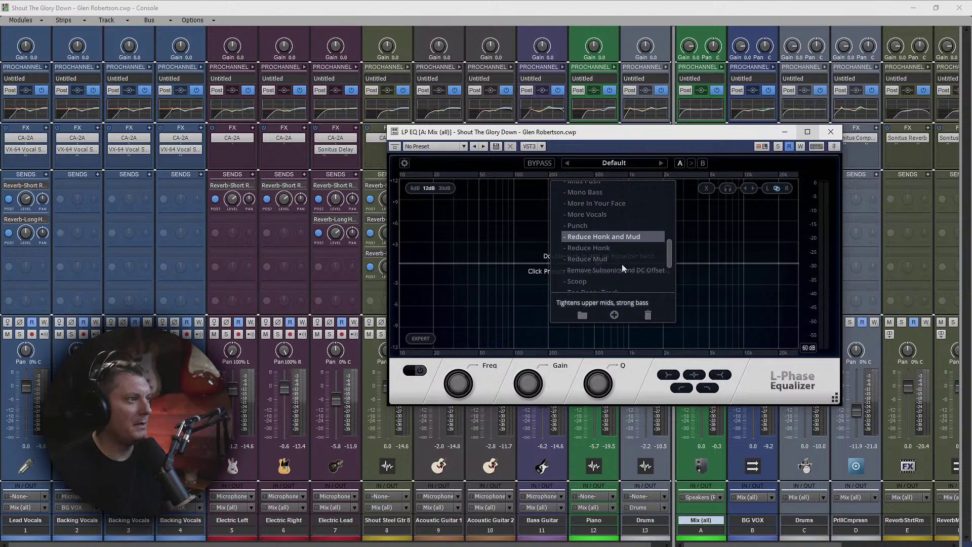
{"action": "left_click", "coordinate": [607, 237]}
{"action": "left_click", "coordinate": [743, 220]}
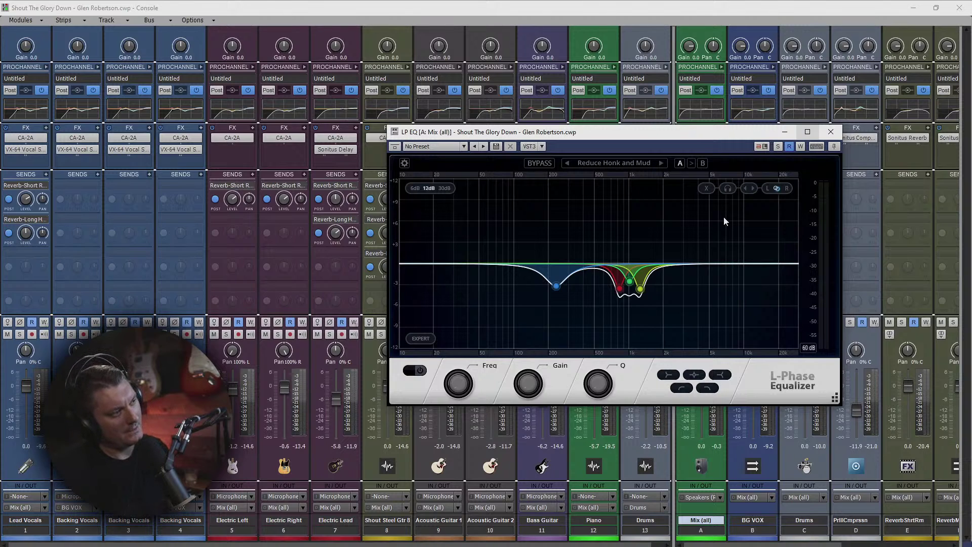
{"action": "left_click_drag", "start_coordinate": [719, 135], "coordinate": [491, 138]}
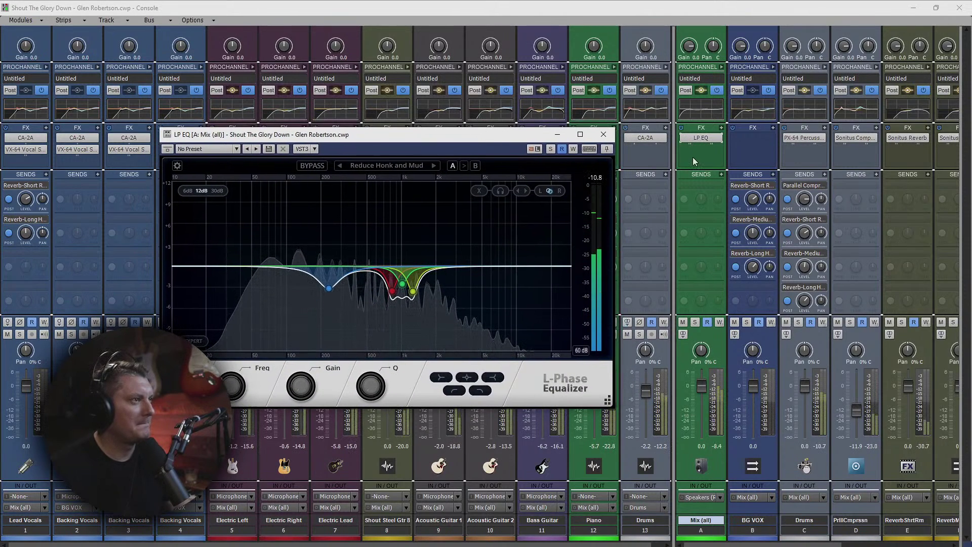
Step: With LP EQ temporarily bypassed, insert an Adaptive Limiter after it on the Mix (all) bus, with threshold -6.0 and ceiling -0.3
{"action": "left_click", "coordinate": [683, 138]}
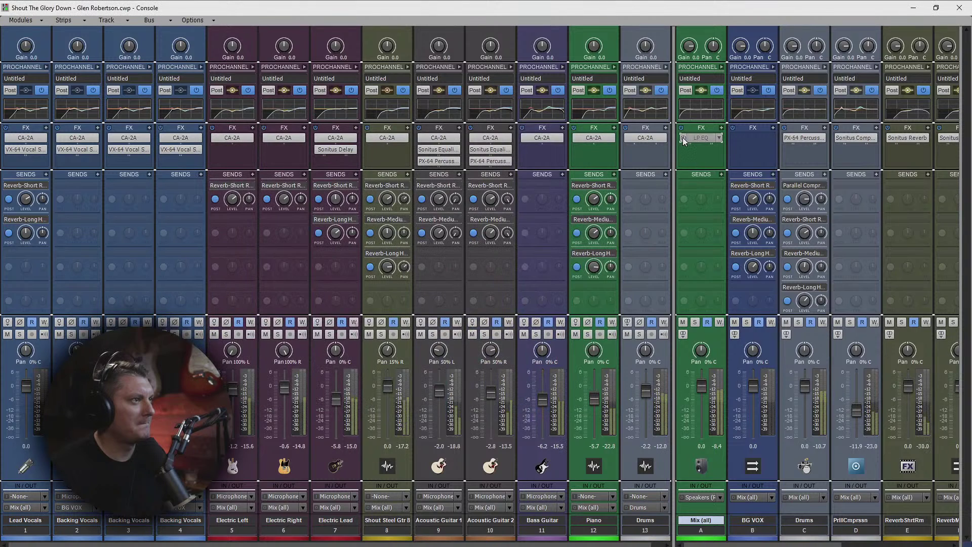
{"action": "right_click", "coordinate": [696, 149]}
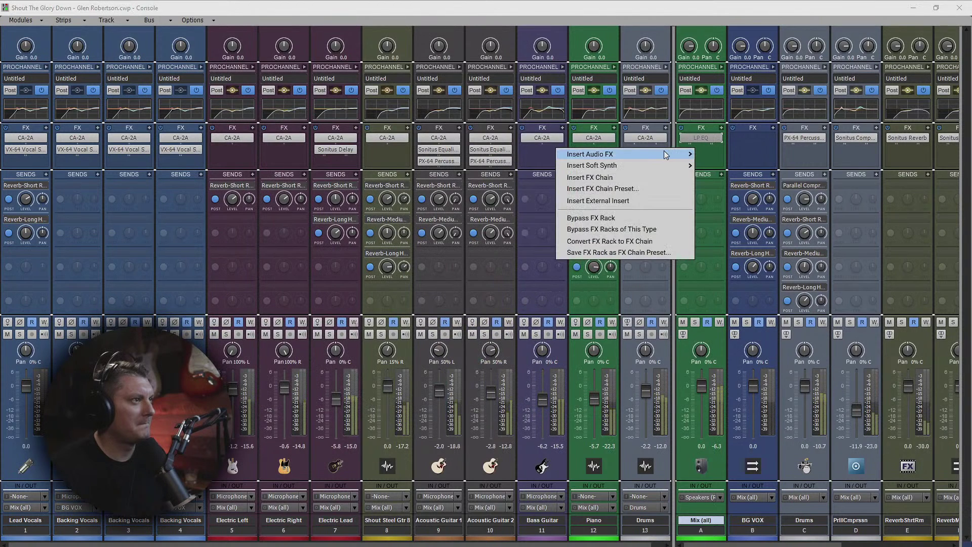
{"action": "mouse_move", "coordinate": [663, 152]}
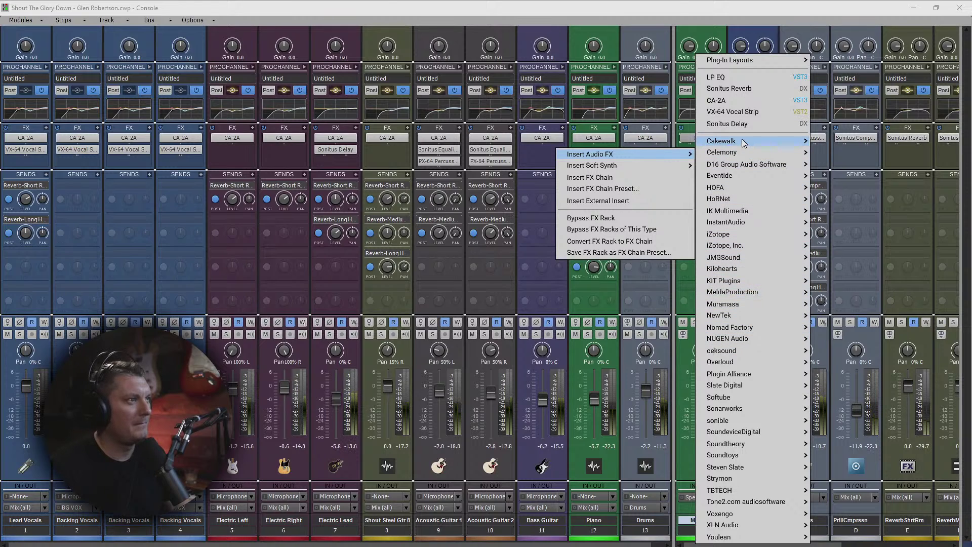
{"action": "mouse_move", "coordinate": [744, 143]}
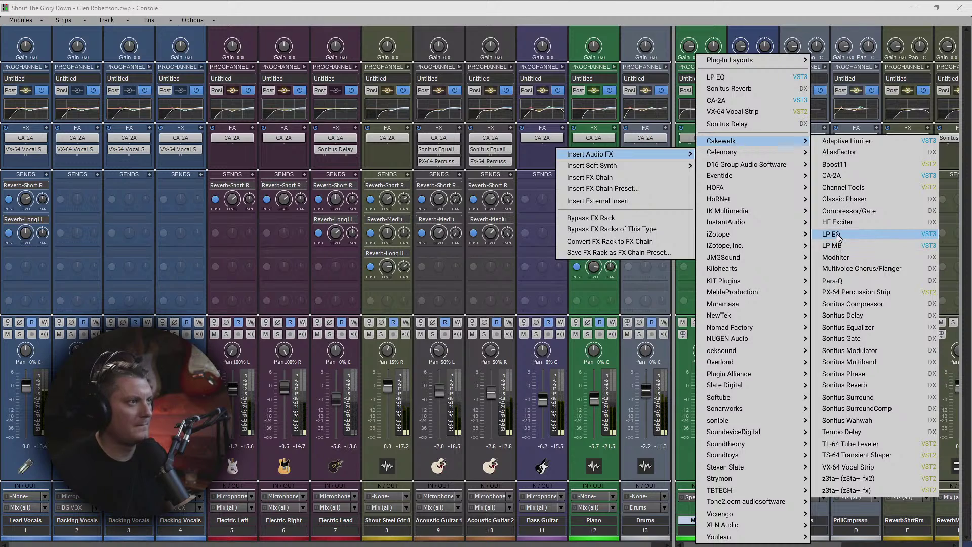
{"action": "left_click", "coordinate": [863, 140]}
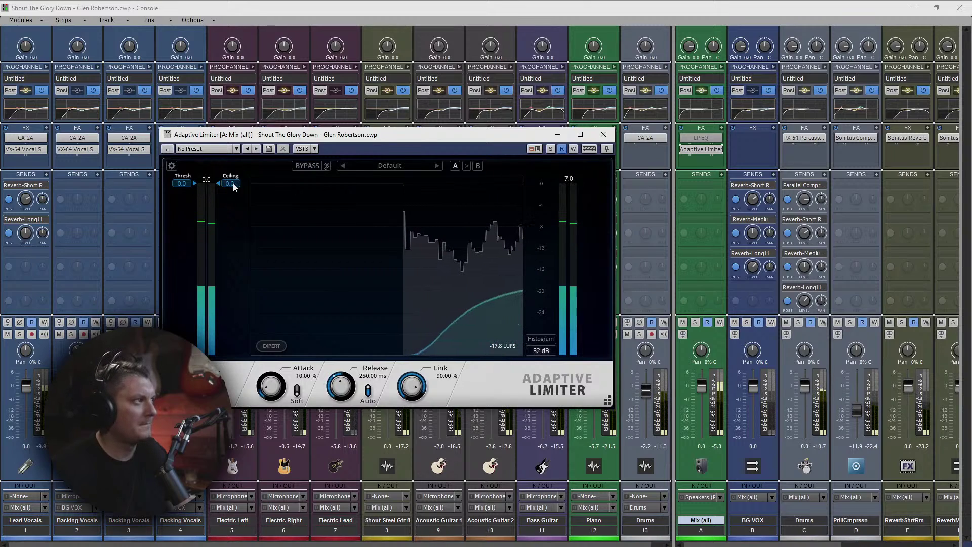
{"action": "left_click_drag", "start_coordinate": [192, 187], "coordinate": [194, 218]}
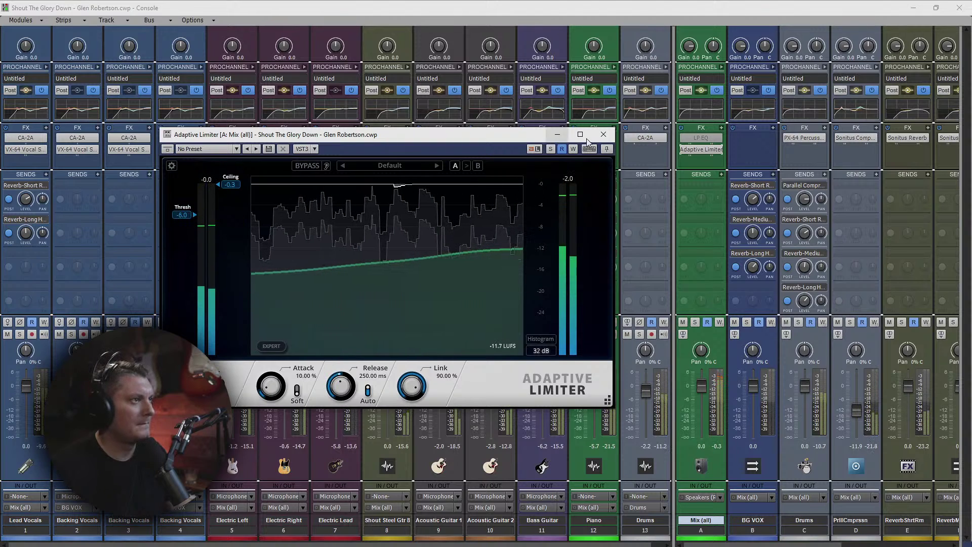
{"action": "left_click", "coordinate": [603, 135]}
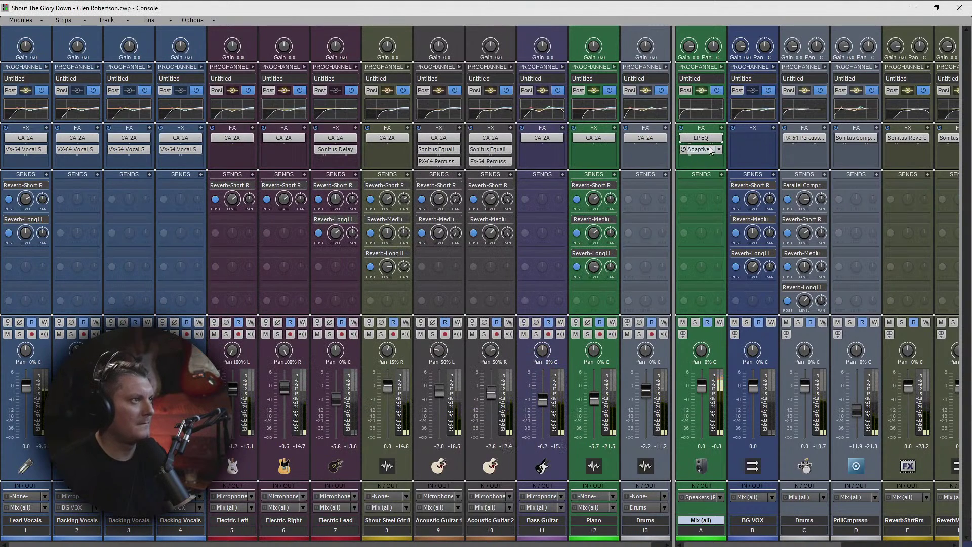
Step: Reopen LP EQ, check the preset's four cut bands, and add a switched-off bell band at about 4158 Hz
{"action": "double_click", "coordinate": [703, 139]}
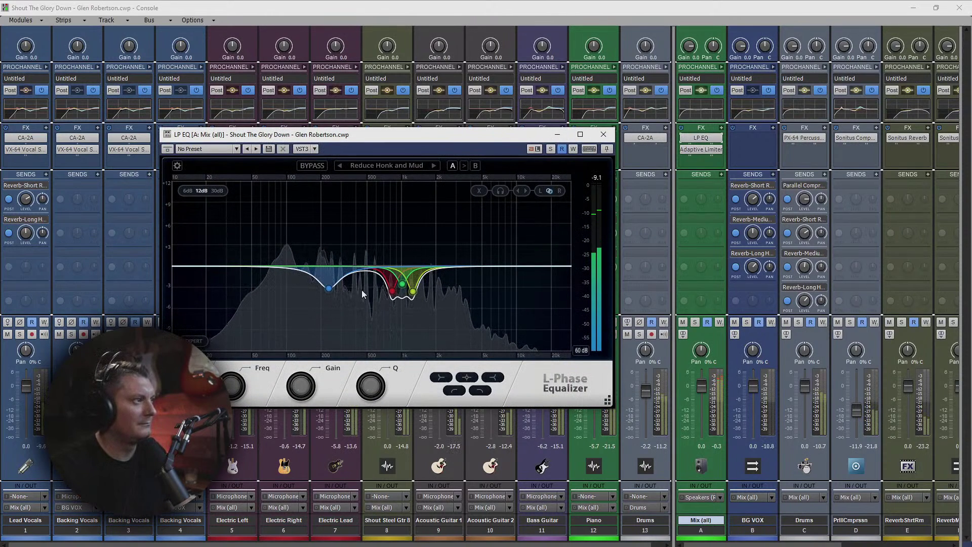
{"action": "left_click", "coordinate": [329, 289]}
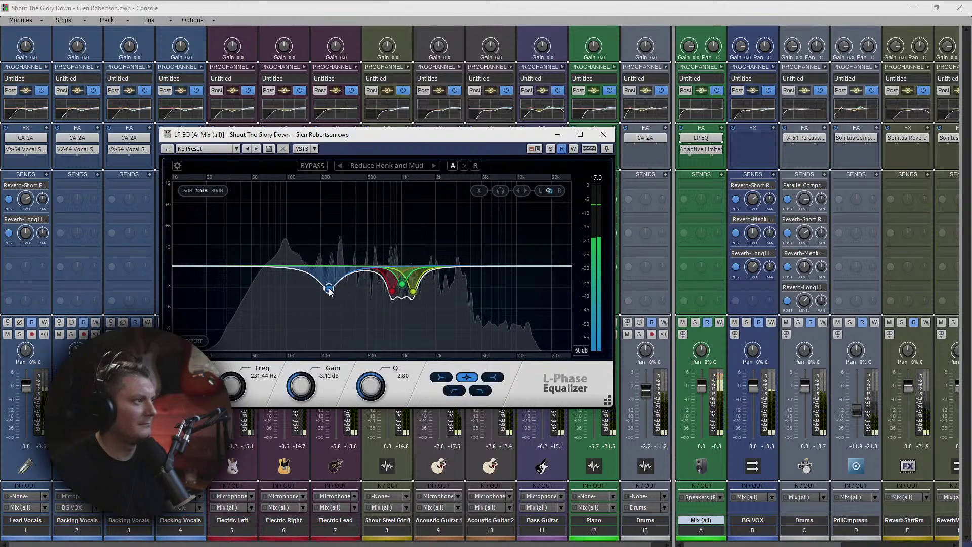
{"action": "left_click", "coordinate": [392, 289]}
{"action": "left_click", "coordinate": [402, 284]}
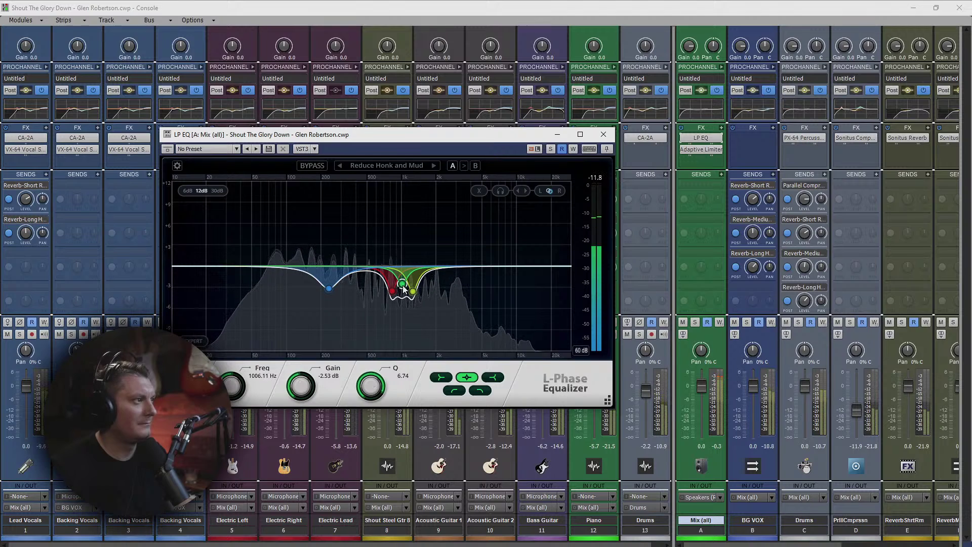
{"action": "left_click", "coordinate": [413, 292]}
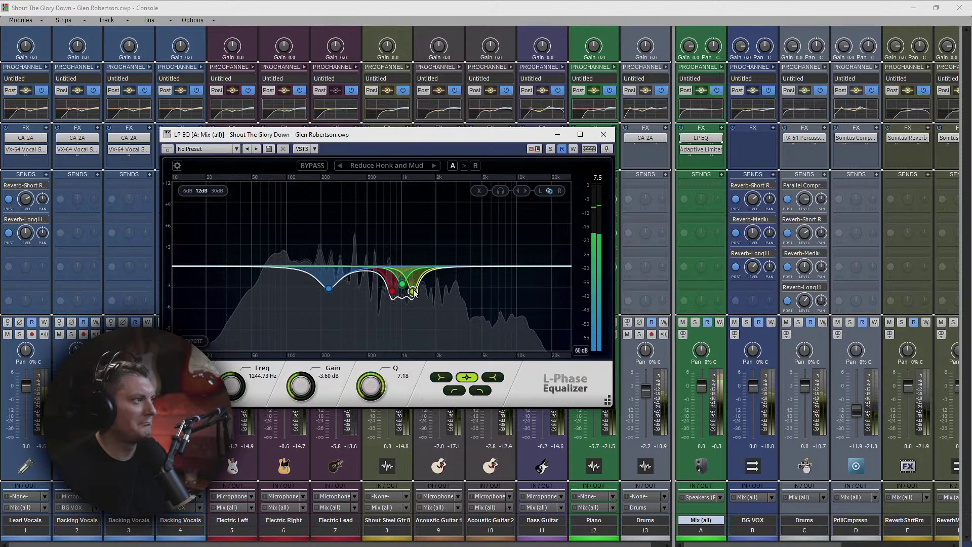
{"action": "left_click", "coordinate": [474, 266]}
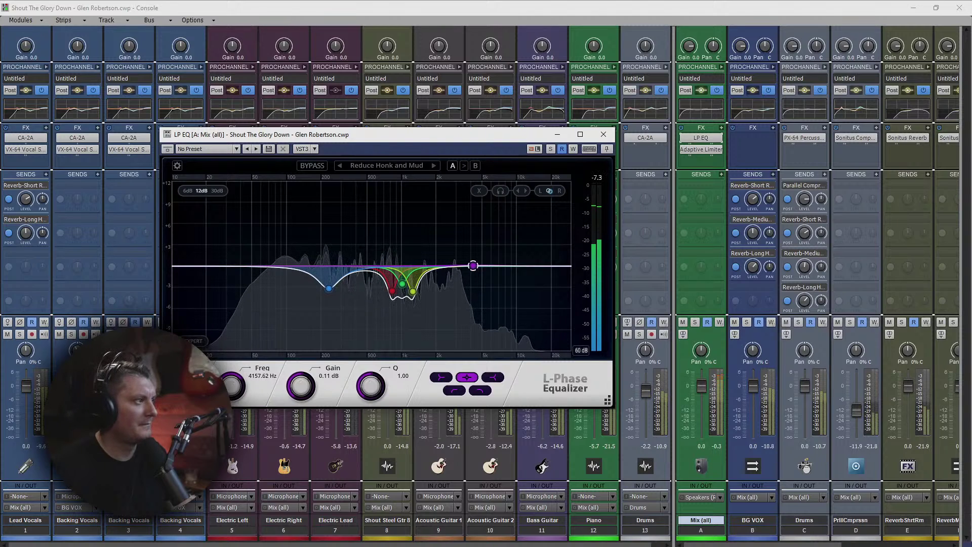
{"action": "left_click", "coordinate": [185, 375]}
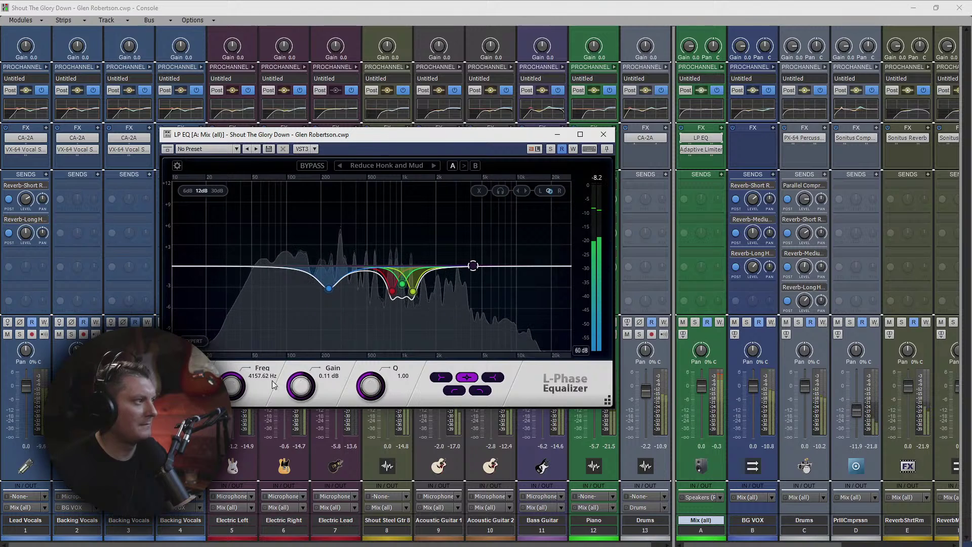
Step: Change LP EQ's expert processing mode to Mid/Side
{"action": "left_click", "coordinate": [195, 340]}
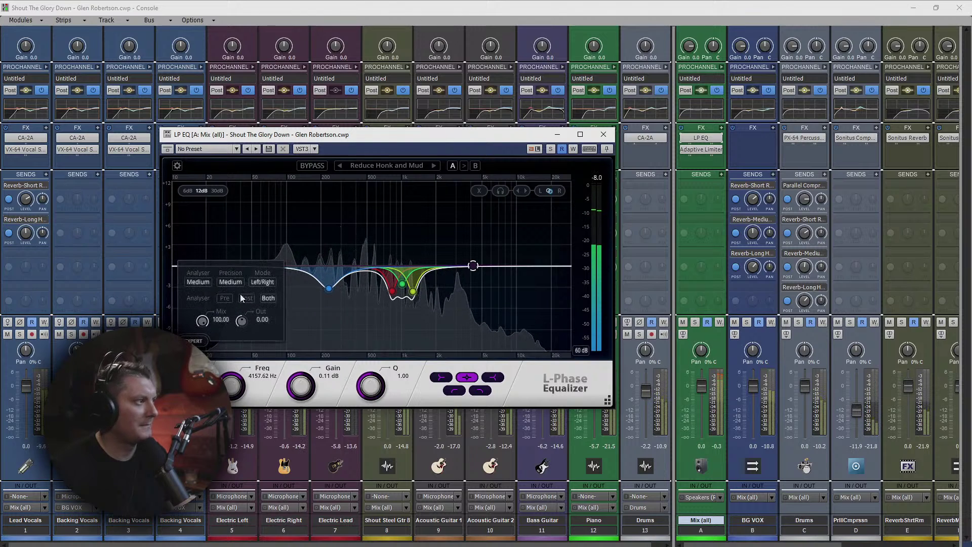
{"action": "left_click", "coordinate": [263, 282]}
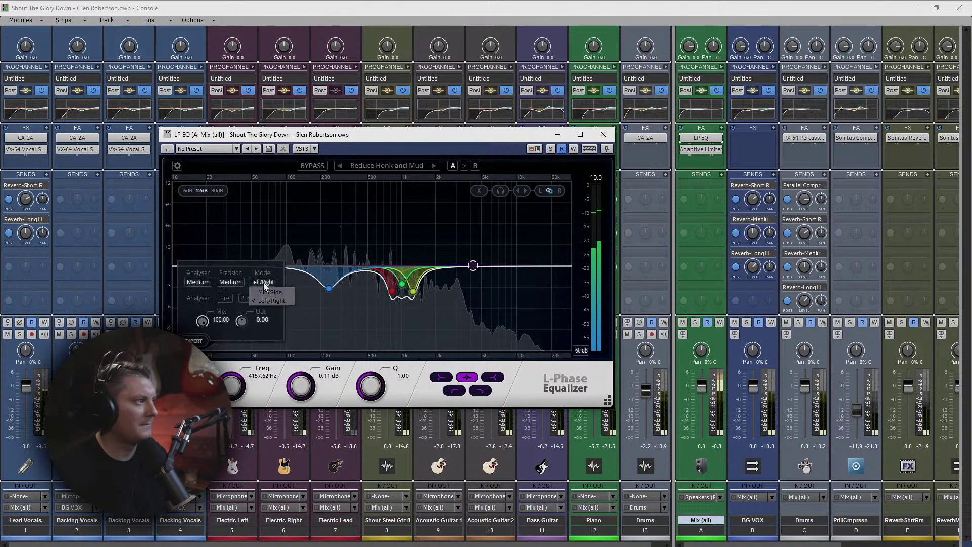
{"action": "left_click", "coordinate": [267, 293]}
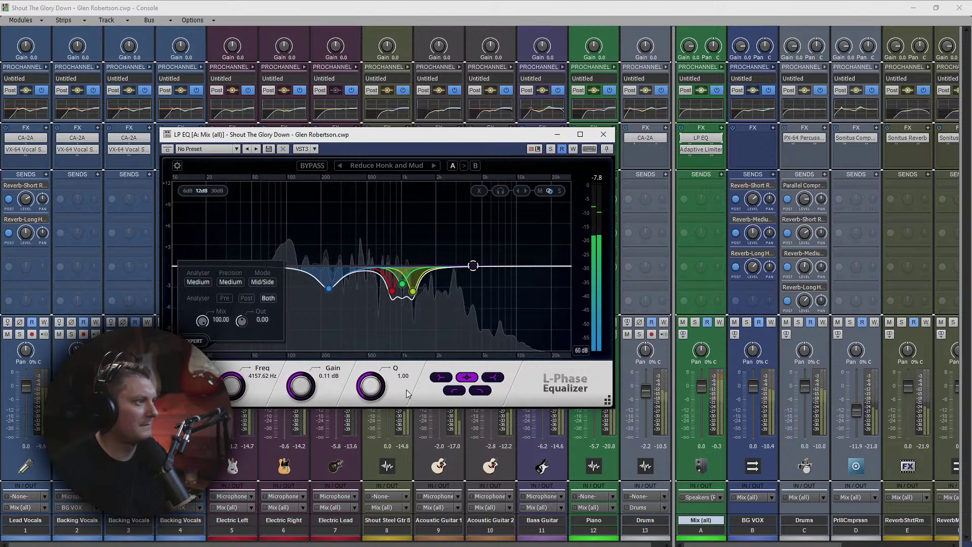
{"action": "left_click", "coordinate": [197, 341]}
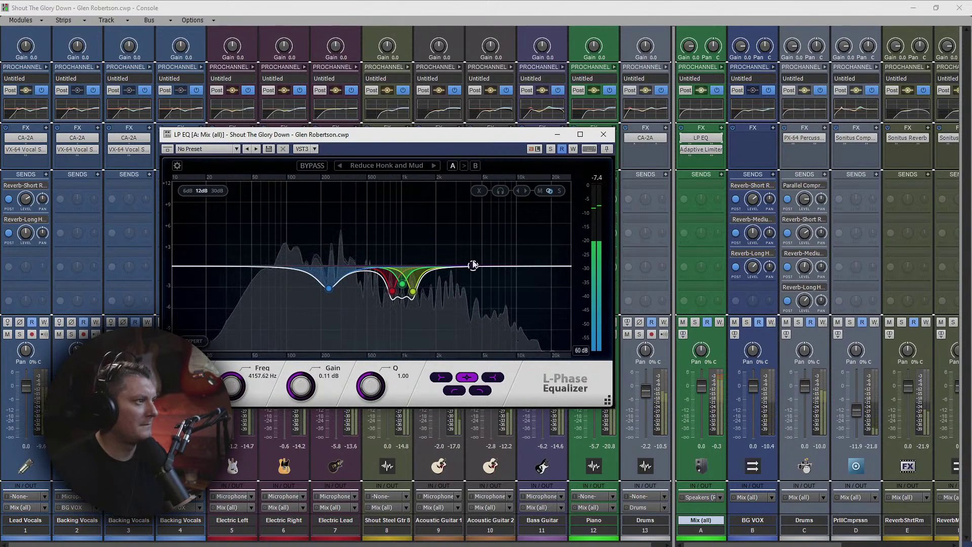
Step: Limit LP EQ editing to the side channel and make the new band a high shelf at about 4743 Hz with 2.6 dB gain
{"action": "left_click", "coordinate": [560, 190]}
{"action": "left_click_drag", "start_coordinate": [473, 265], "coordinate": [479, 247]}
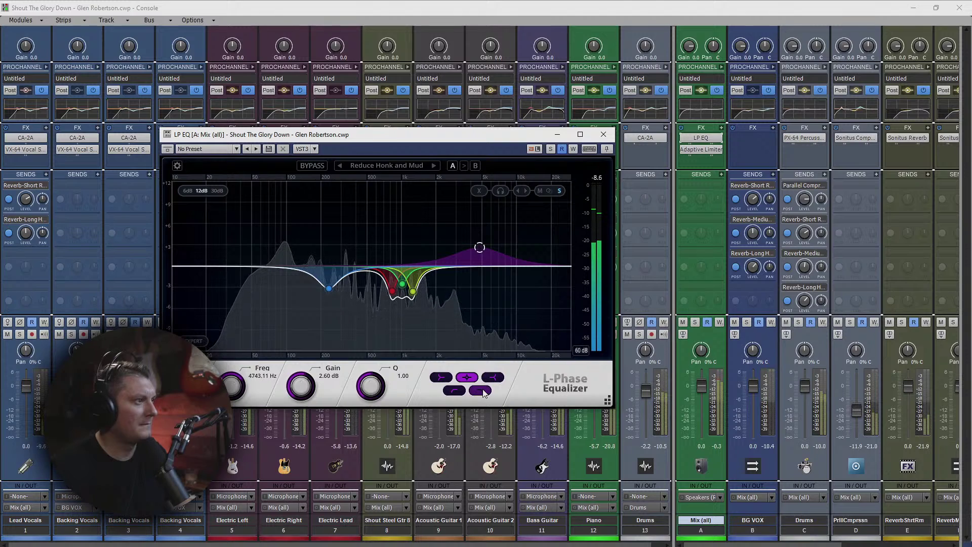
{"action": "left_click", "coordinate": [480, 390]}
{"action": "left_click", "coordinate": [493, 378]}
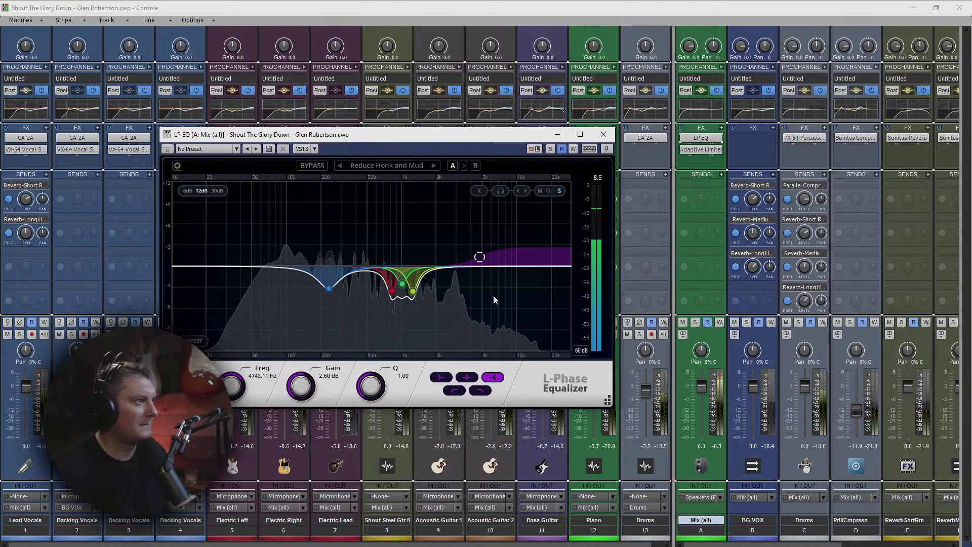
Step: Tune LP EQ's side-channel high shelf to about 3361 Hz with 2.35 dB gain, and close the equalizer
{"action": "left_click_drag", "start_coordinate": [479, 259], "coordinate": [462, 258]}
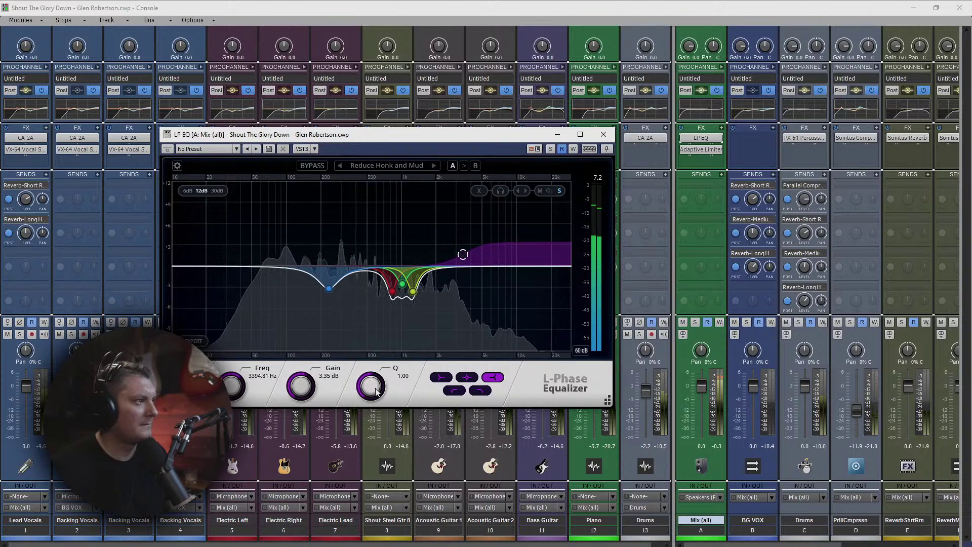
{"action": "left_click_drag", "start_coordinate": [462, 256], "coordinate": [463, 261]}
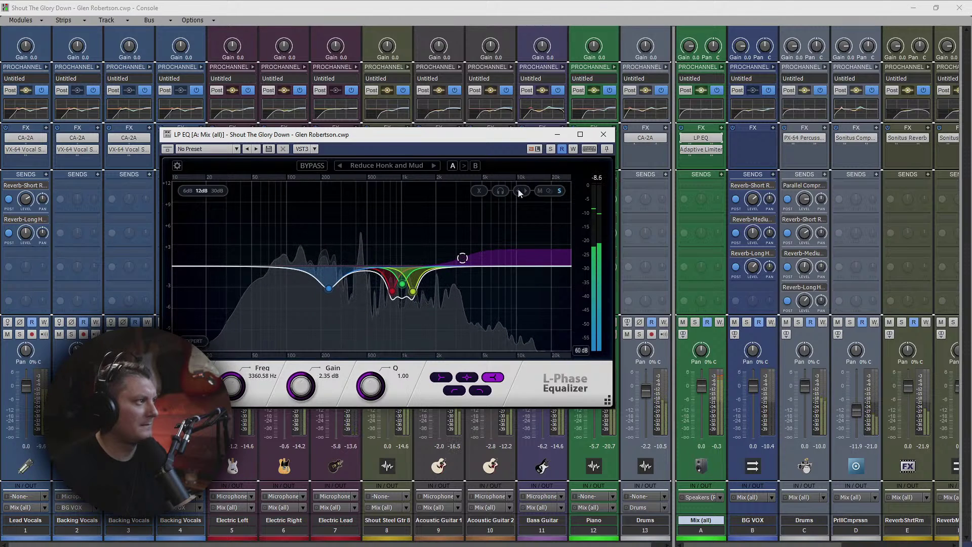
{"action": "left_click", "coordinate": [602, 134]}
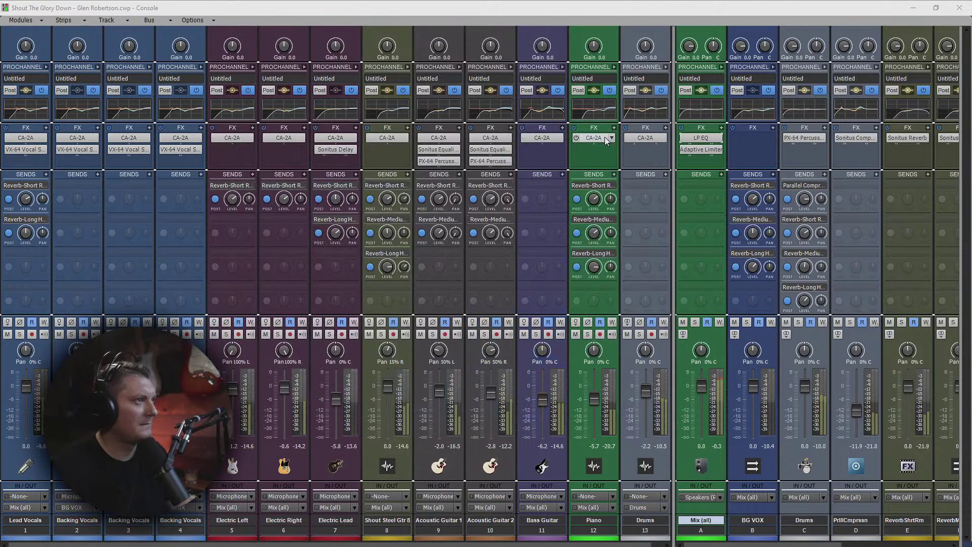
Step: Insert Cakewalk's LP MB on the Mix (all) bus and place it between LP EQ and Adaptive Limiter
{"action": "right_click", "coordinate": [706, 163]}
{"action": "mouse_move", "coordinate": [680, 163]}
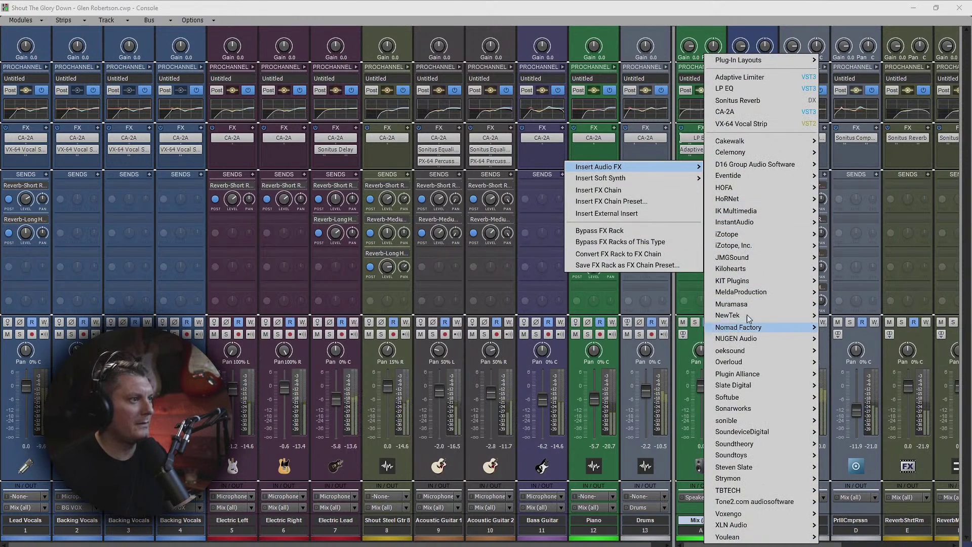
{"action": "mouse_move", "coordinate": [751, 139]}
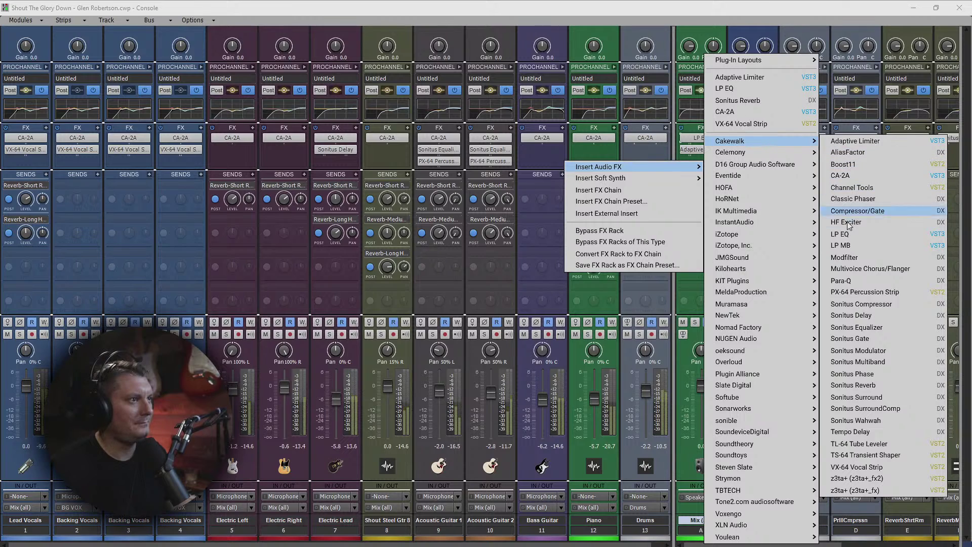
{"action": "left_click", "coordinate": [840, 241]}
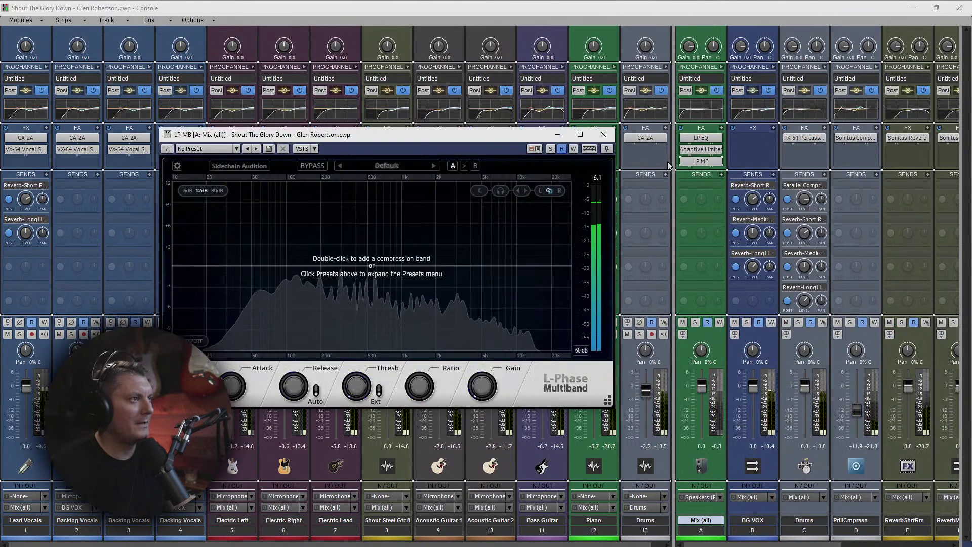
{"action": "left_click_drag", "start_coordinate": [700, 161], "coordinate": [703, 147]}
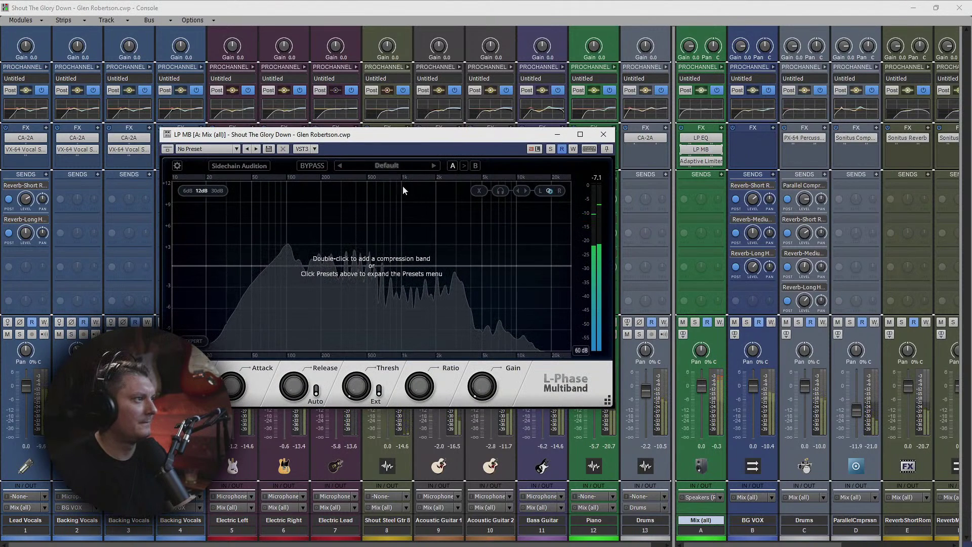
Step: Look through LP MB's Mastering presets and audition Nuke the Mud
{"action": "left_click", "coordinate": [414, 166]}
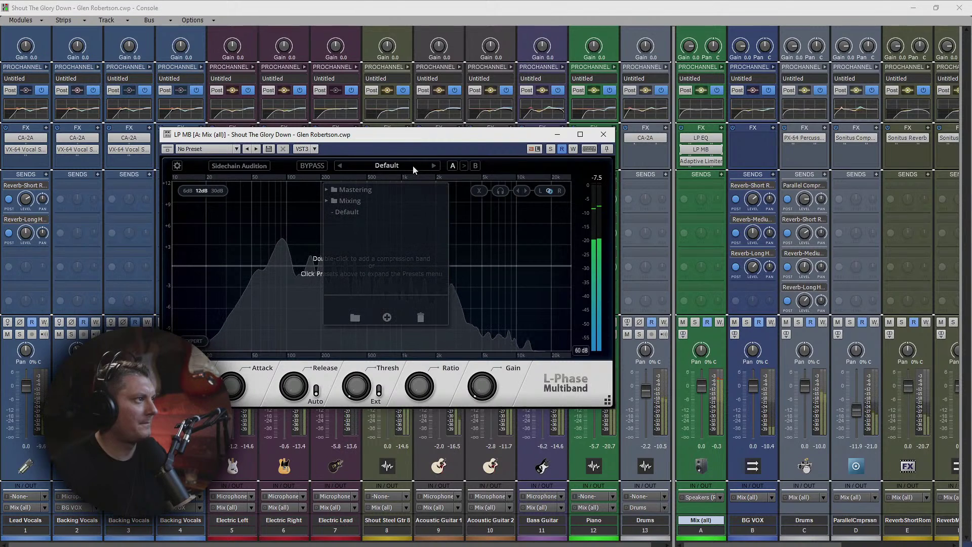
{"action": "left_click", "coordinate": [327, 190]}
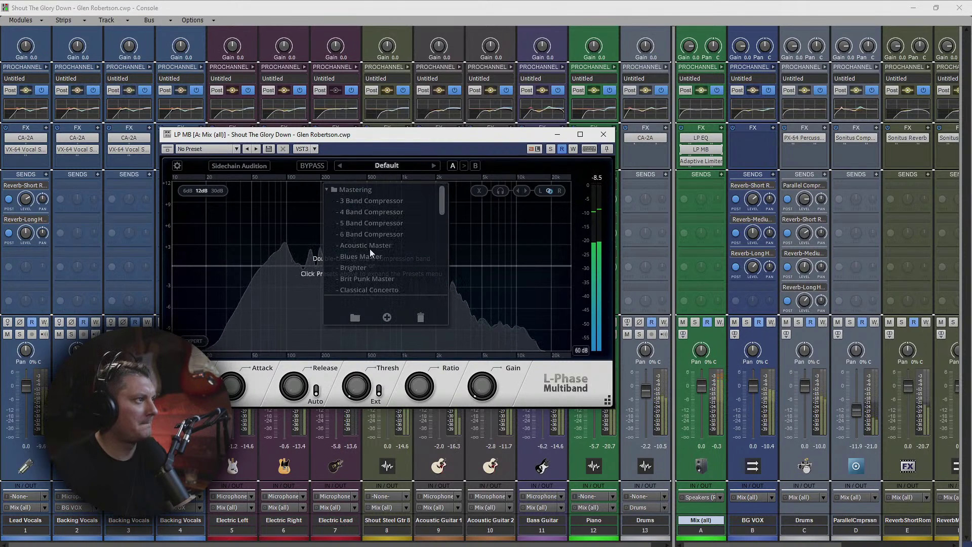
{"action": "scroll", "coordinate": [378, 250], "scroll_direction": "down", "scroll_amount": 3}
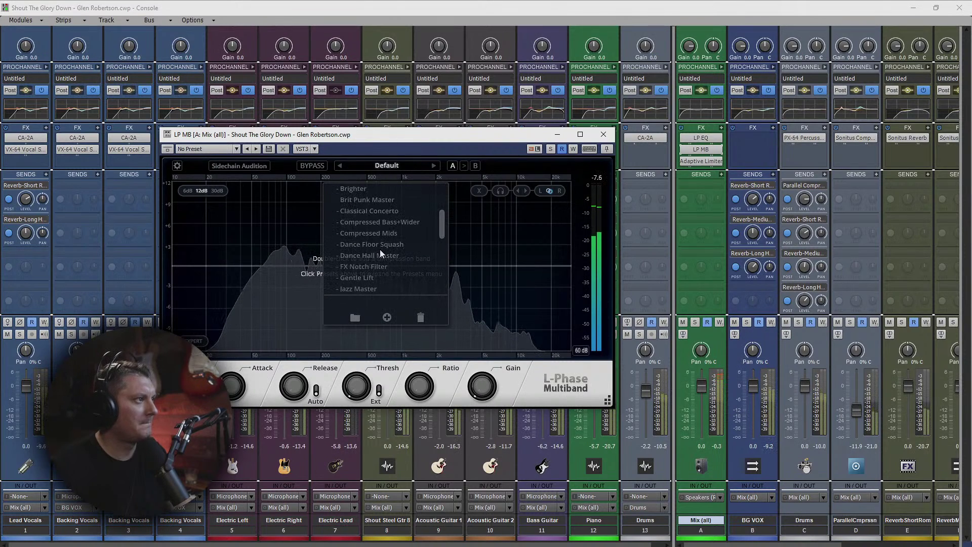
{"action": "scroll", "coordinate": [397, 246], "scroll_direction": "down", "scroll_amount": 2}
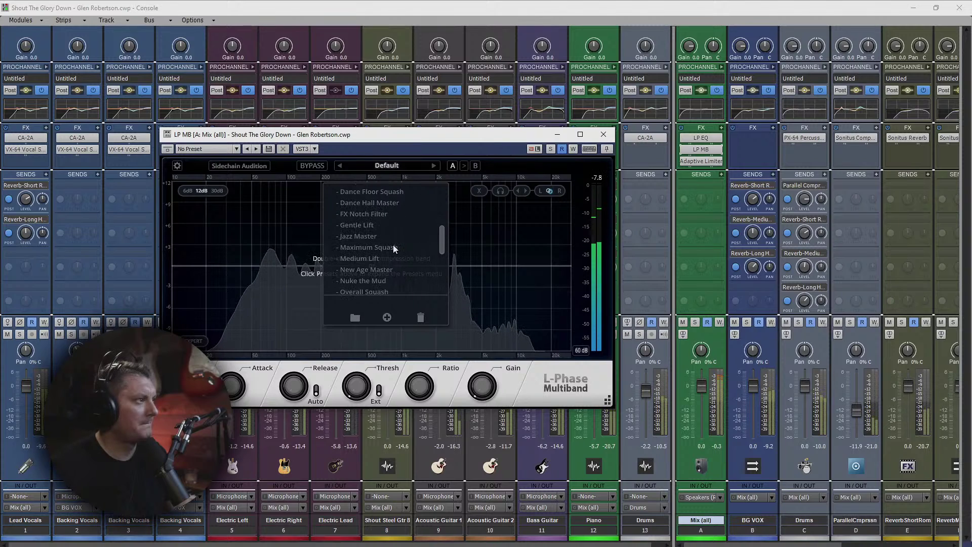
{"action": "scroll", "coordinate": [401, 243], "scroll_direction": "down", "scroll_amount": 3}
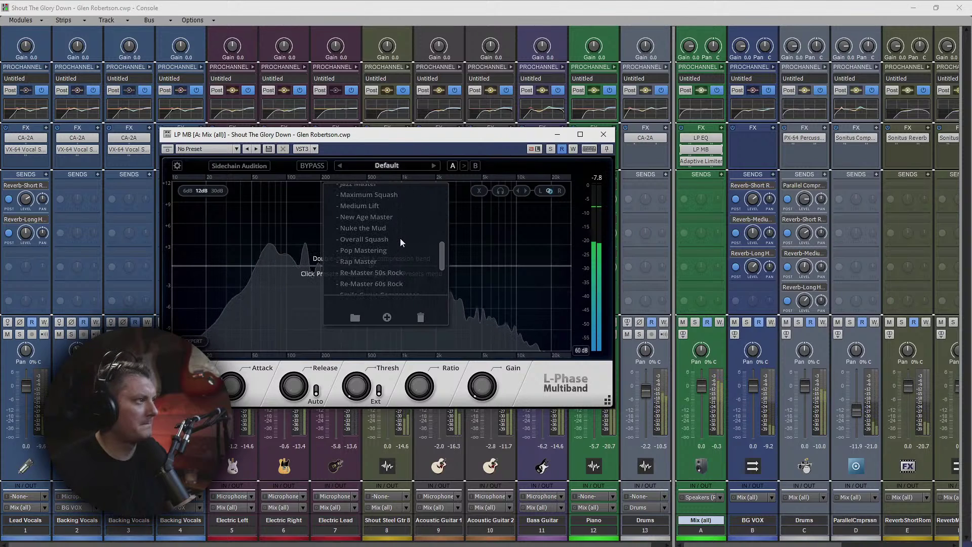
{"action": "scroll", "coordinate": [399, 241], "scroll_direction": "down", "scroll_amount": 2}
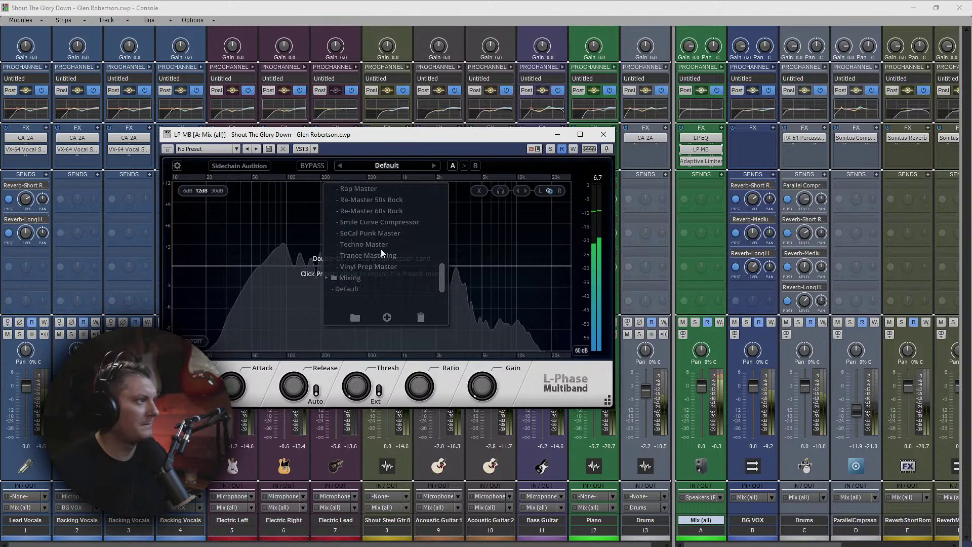
{"action": "scroll", "coordinate": [390, 245], "scroll_direction": "up", "scroll_amount": 2}
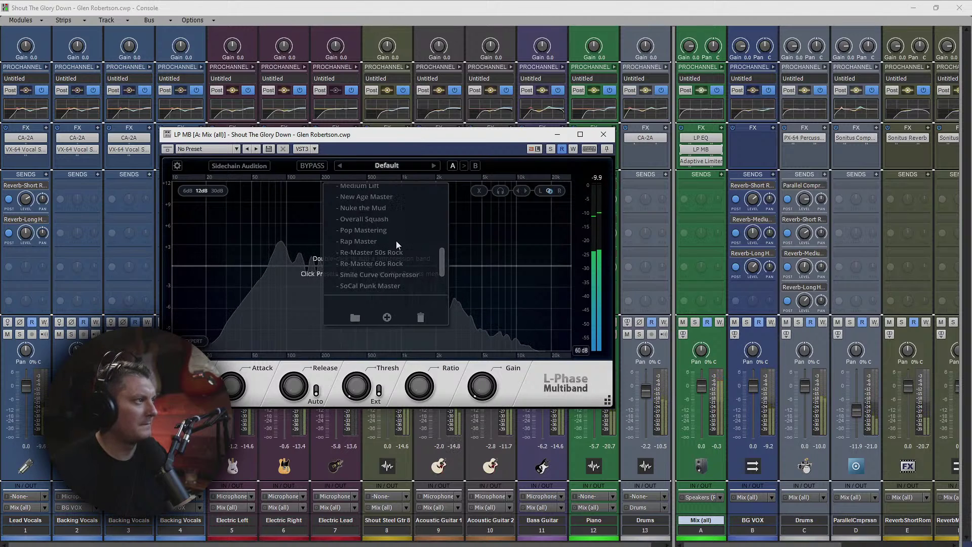
{"action": "scroll", "coordinate": [395, 241], "scroll_direction": "up", "scroll_amount": 1}
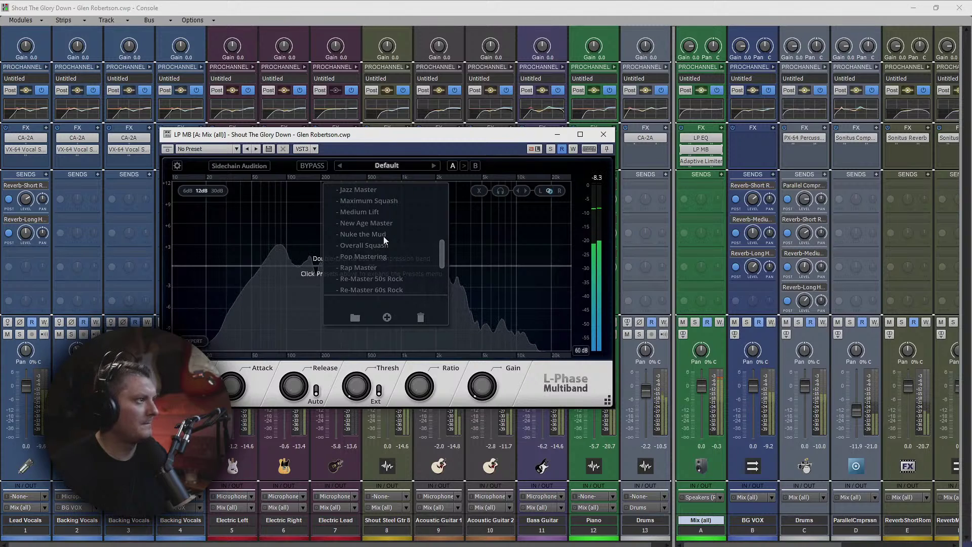
{"action": "left_click", "coordinate": [379, 234]}
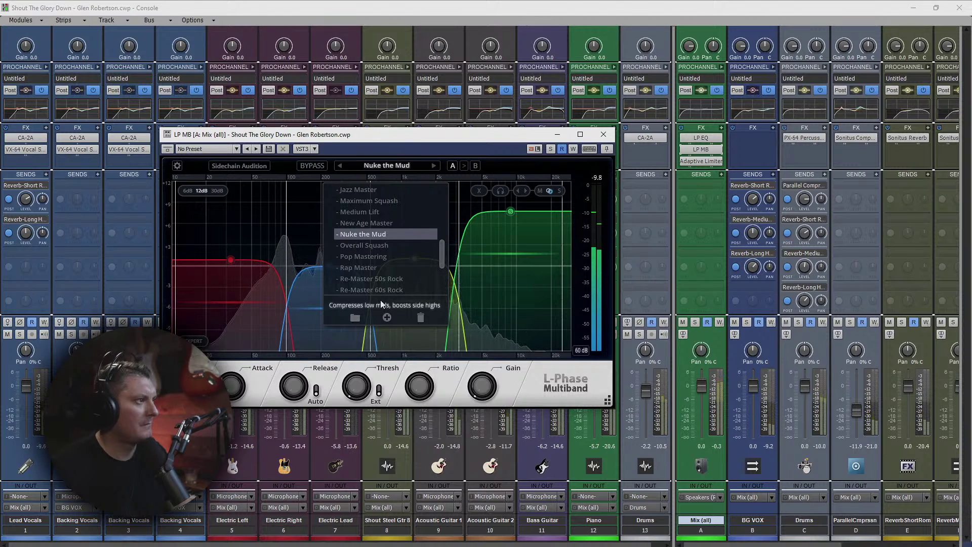
Step: Audition the Medium Lift, Compressed Mids and Compressed Bass+Wider presets in LP MB
{"action": "scroll", "coordinate": [376, 225], "scroll_direction": "up", "scroll_amount": 2}
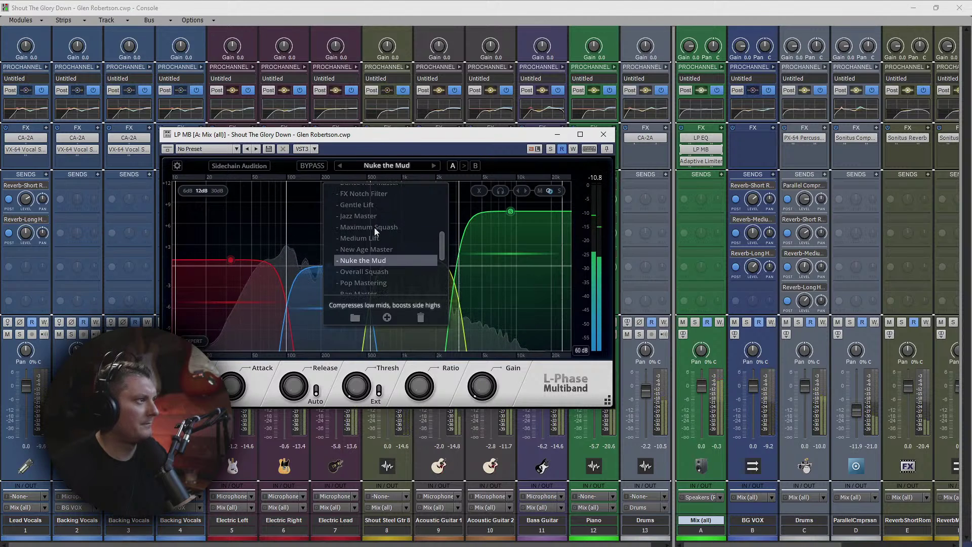
{"action": "left_click", "coordinate": [372, 238]}
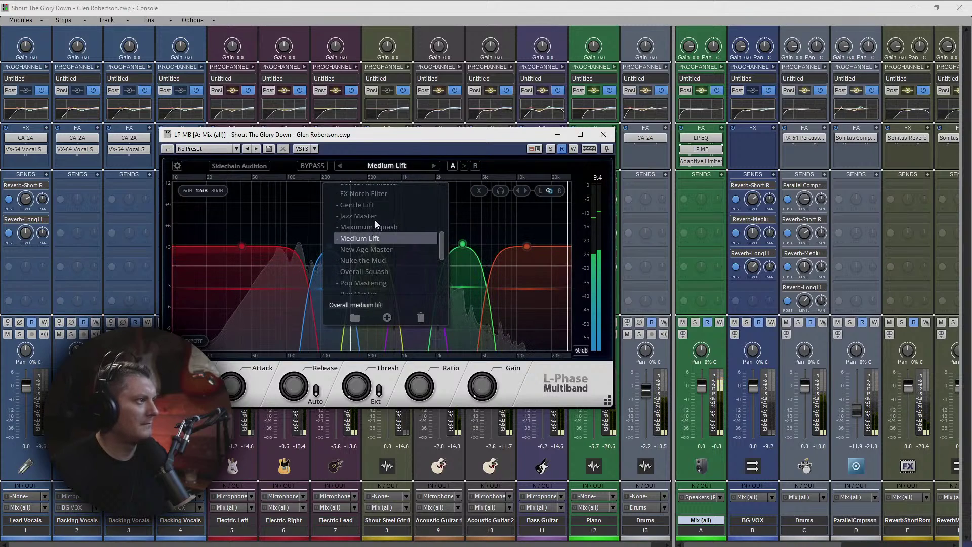
{"action": "scroll", "coordinate": [419, 202], "scroll_direction": "up", "scroll_amount": 4}
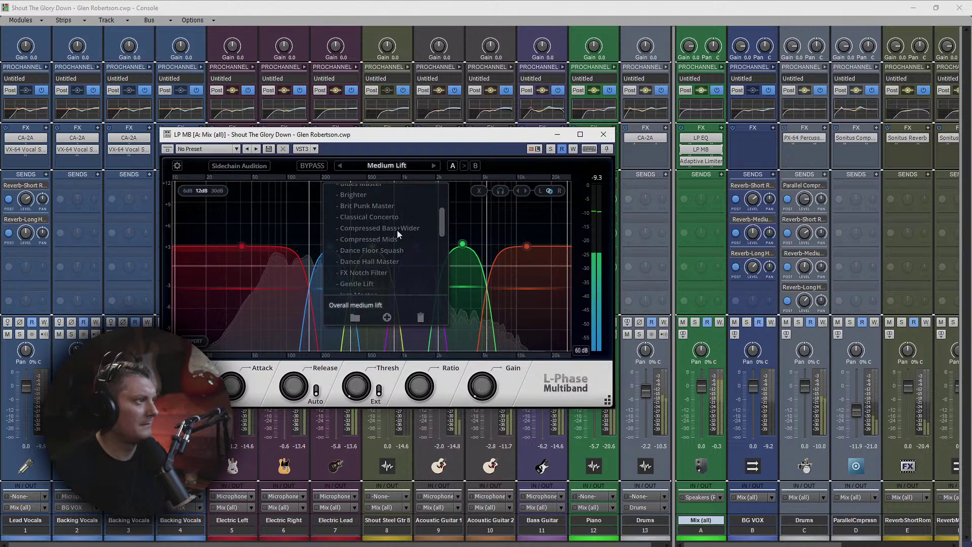
{"action": "left_click", "coordinate": [388, 240]}
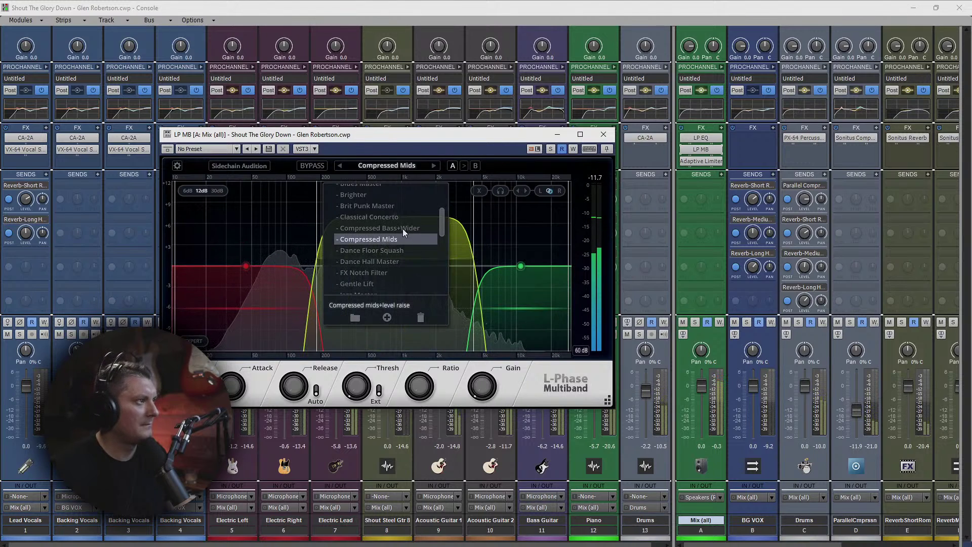
{"action": "left_click", "coordinate": [402, 229]}
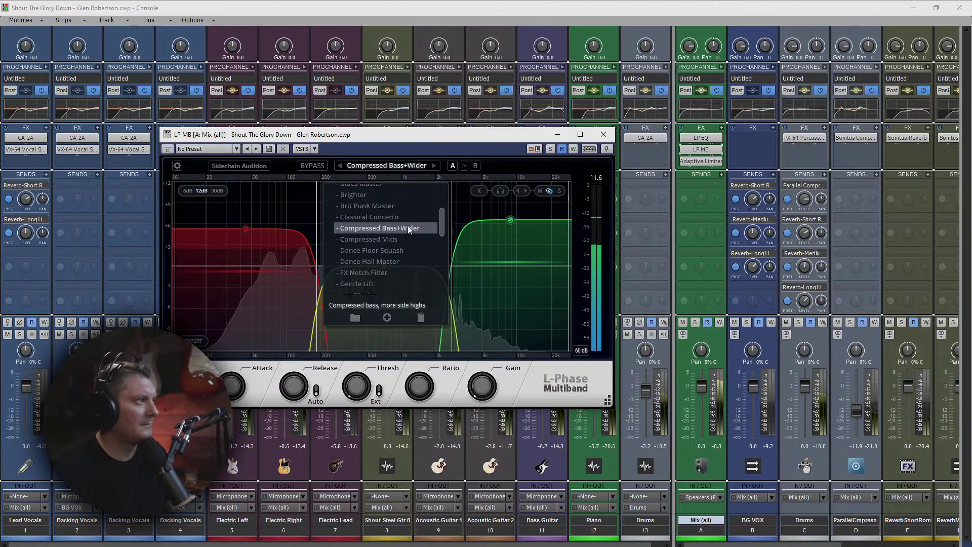
Step: Load LP MB's Acoustic Master preset and raise the highest band's gain to 7.23 dB
{"action": "scroll", "coordinate": [405, 236], "scroll_direction": "up", "scroll_amount": 2}
{"action": "scroll", "coordinate": [404, 234], "scroll_direction": "up", "scroll_amount": 2}
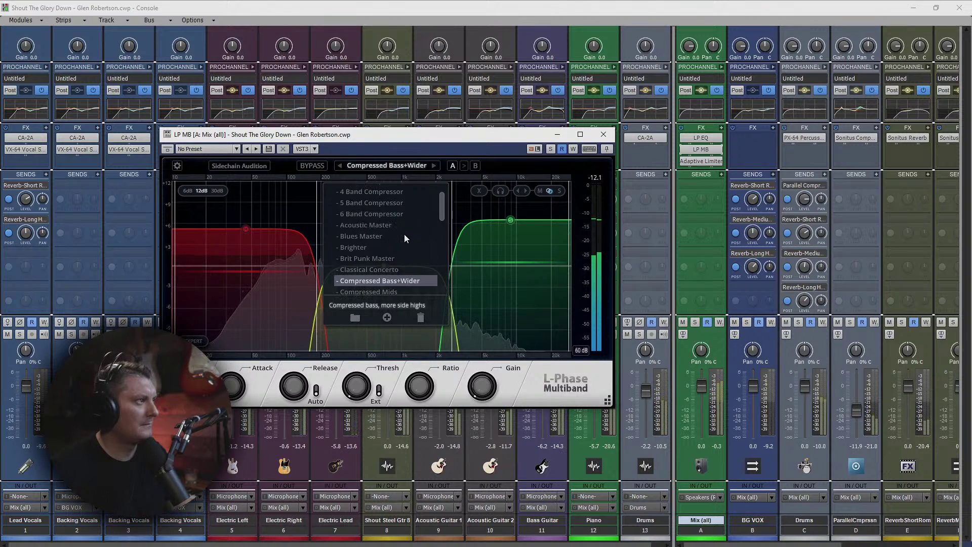
{"action": "left_click", "coordinate": [381, 224]}
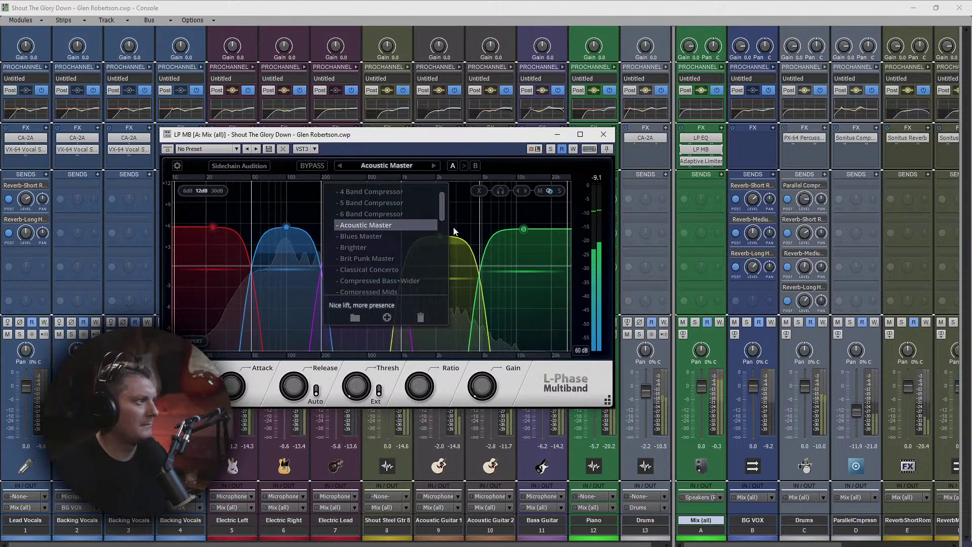
{"action": "left_click", "coordinate": [469, 225]}
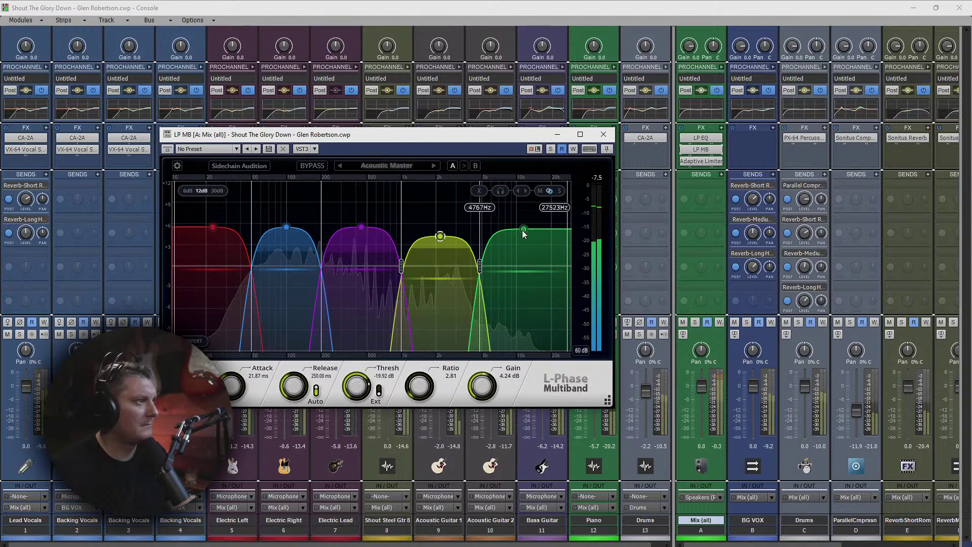
{"action": "left_click_drag", "start_coordinate": [522, 231], "coordinate": [522, 218]}
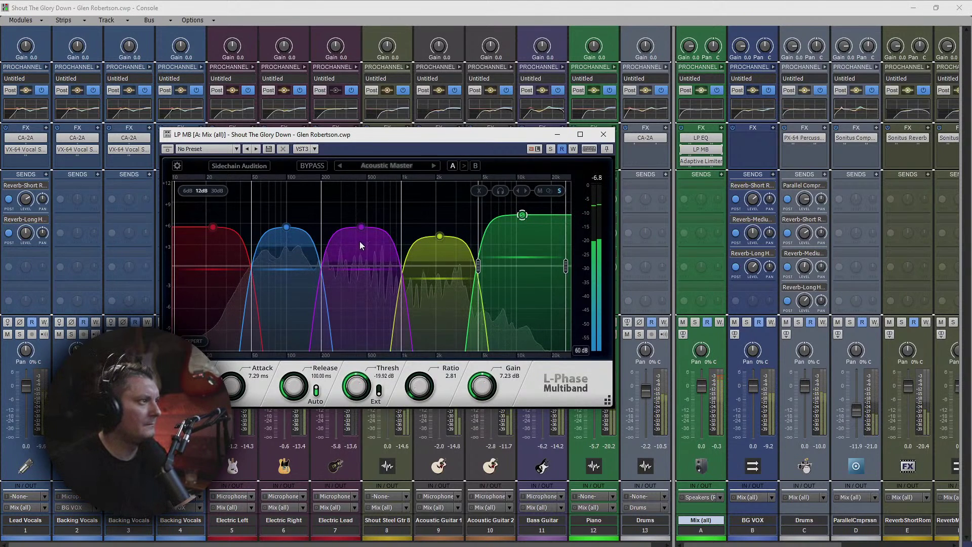
Step: Adjust the threshold of LP MB's third band and set the second-lowest band's threshold to -13.68 dB
{"action": "left_click", "coordinate": [360, 228]}
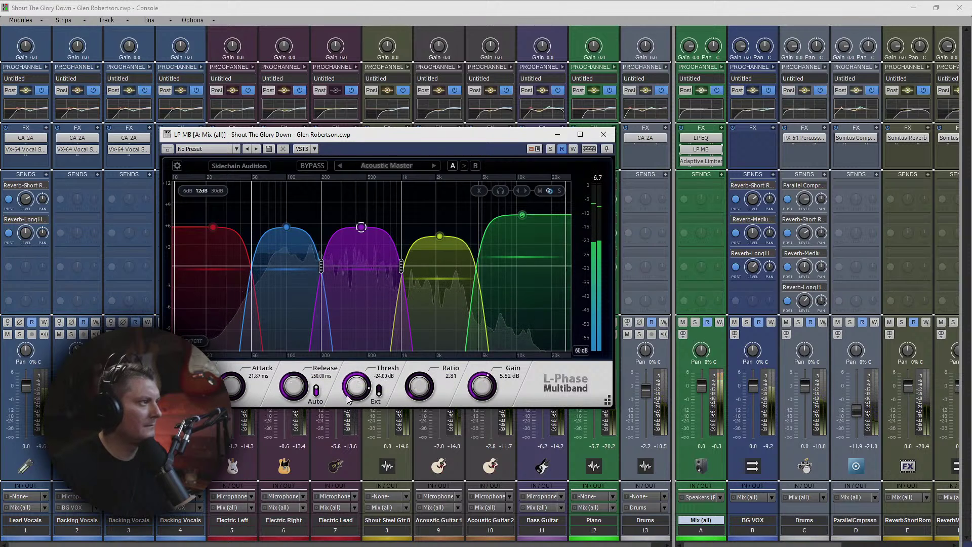
{"action": "left_click_drag", "start_coordinate": [346, 407], "coordinate": [347, 400]}
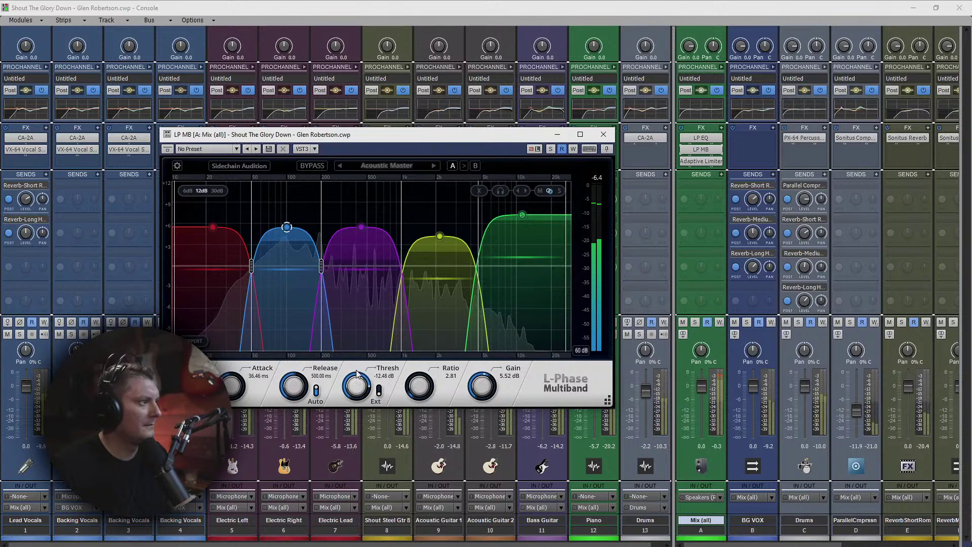
{"action": "scroll", "coordinate": [357, 385], "scroll_direction": "down", "scroll_amount": 2}
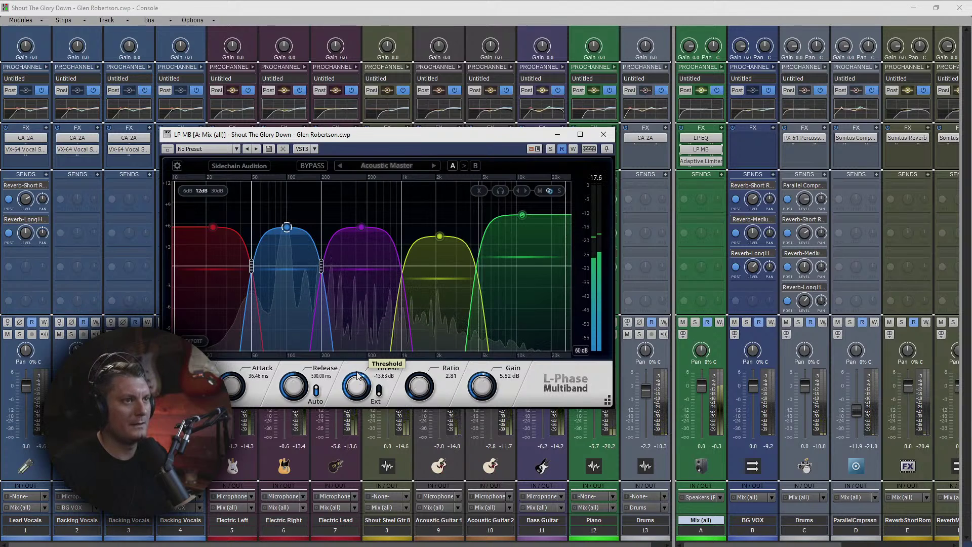
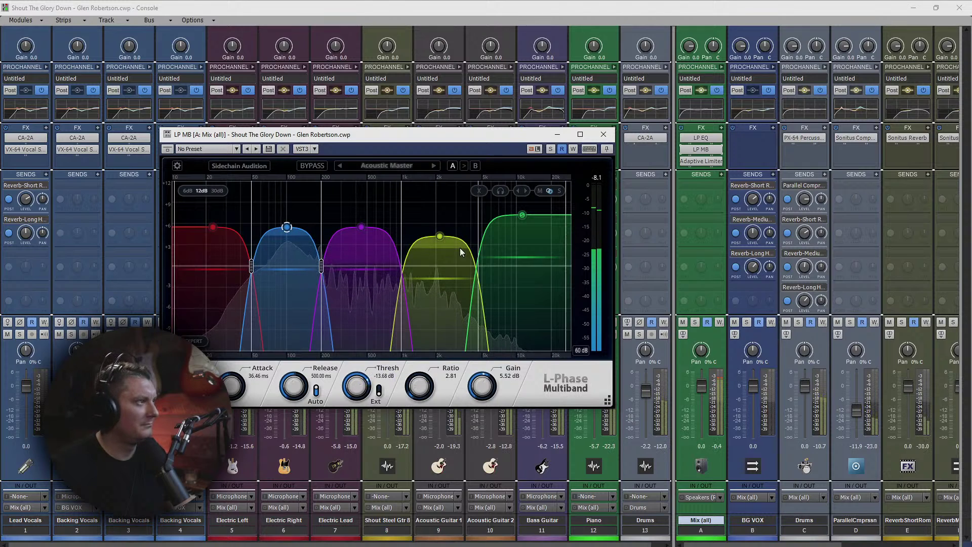
Step: Set the lowest LP MB band's threshold to -28.32 dB and its ratio to 20.33
{"action": "left_click", "coordinate": [212, 227]}
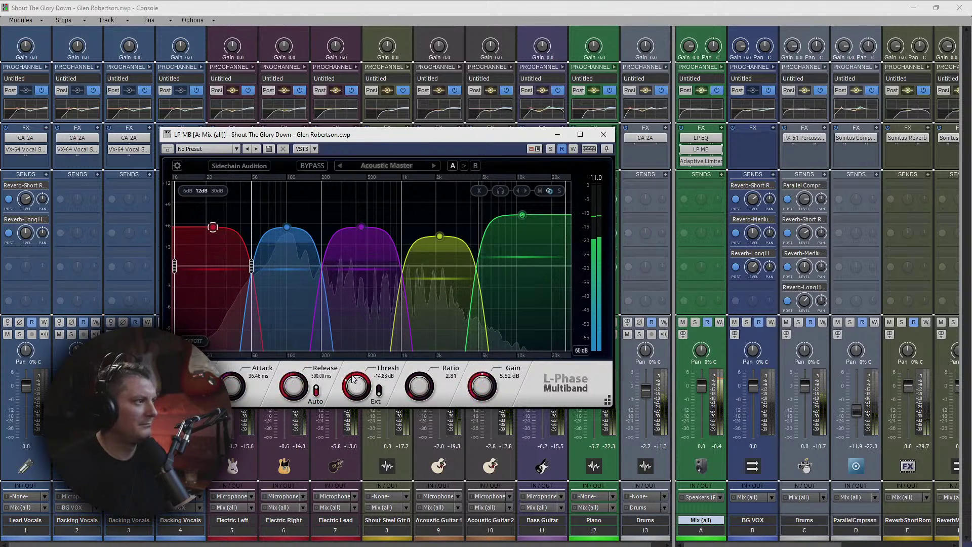
{"action": "left_click_drag", "start_coordinate": [353, 370], "coordinate": [356, 356]}
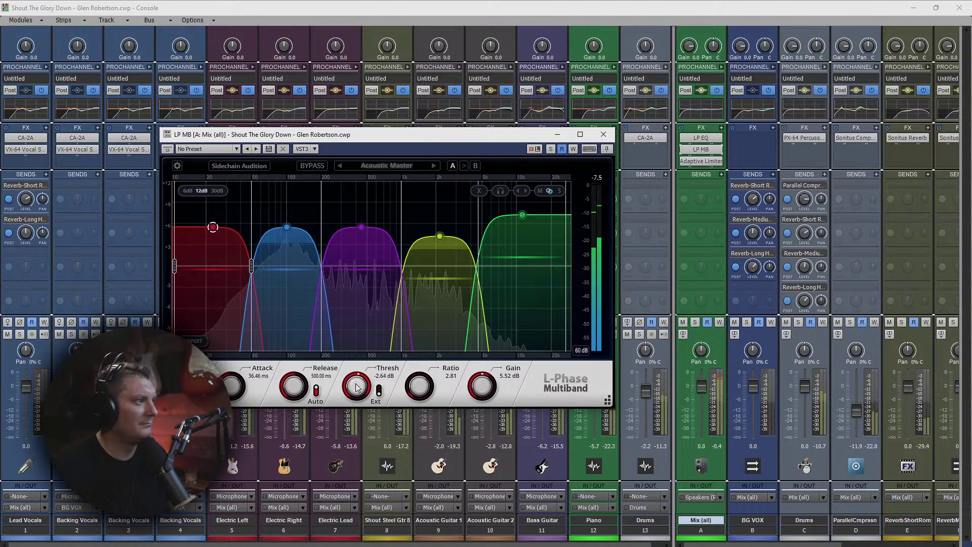
{"action": "left_click_drag", "start_coordinate": [356, 399], "coordinate": [361, 438]}
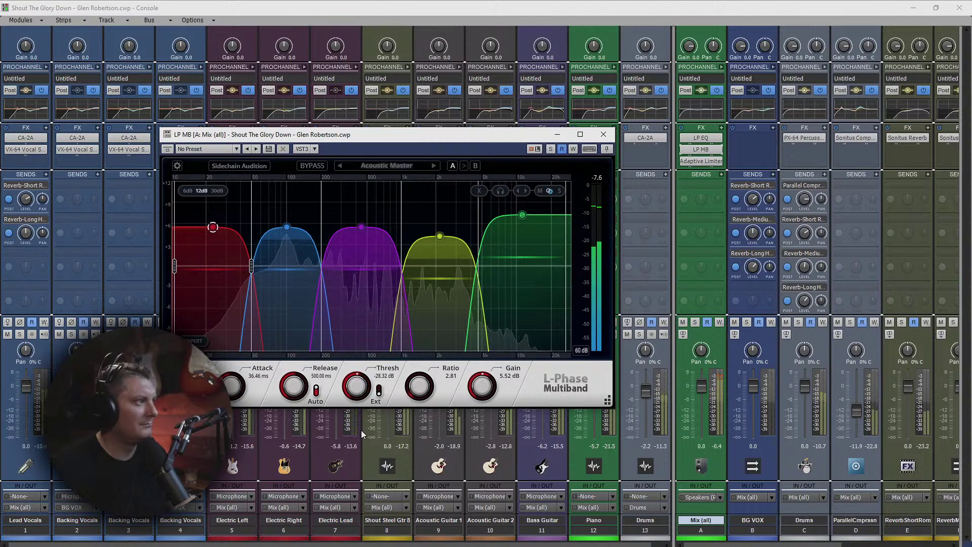
{"action": "left_click_drag", "start_coordinate": [419, 385], "coordinate": [405, 305]}
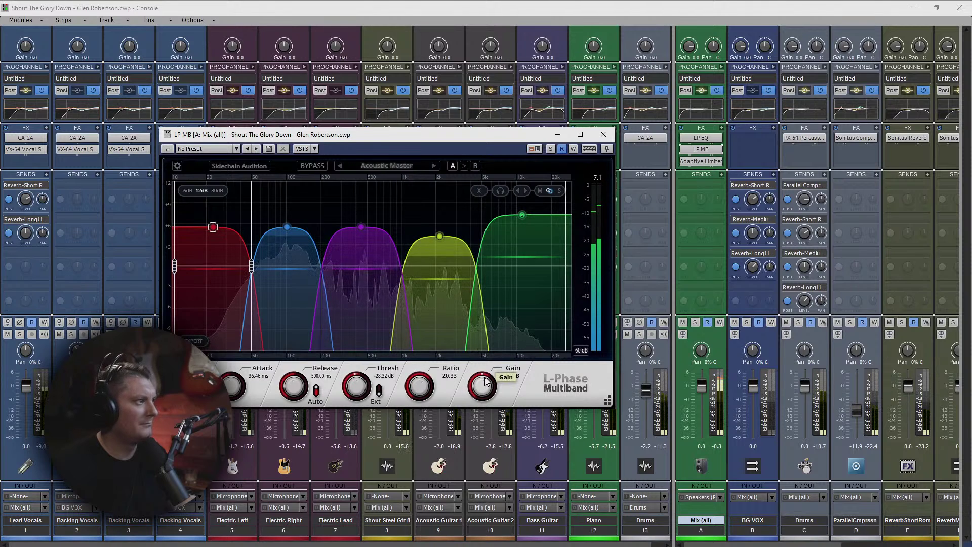
Step: Shift both crossovers of the second-lowest LP MB band slightly lower and set its threshold to -12.24 dB
{"action": "left_click", "coordinate": [287, 227]}
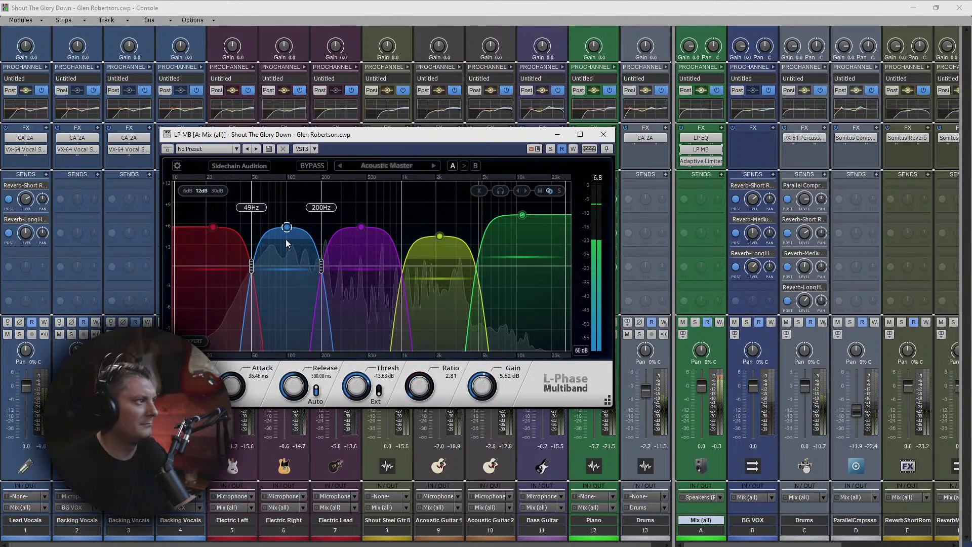
{"action": "left_click_drag", "start_coordinate": [252, 269], "coordinate": [247, 269]}
{"action": "left_click_drag", "start_coordinate": [321, 267], "coordinate": [320, 267]}
{"action": "left_click_drag", "start_coordinate": [356, 386], "coordinate": [374, 378]}
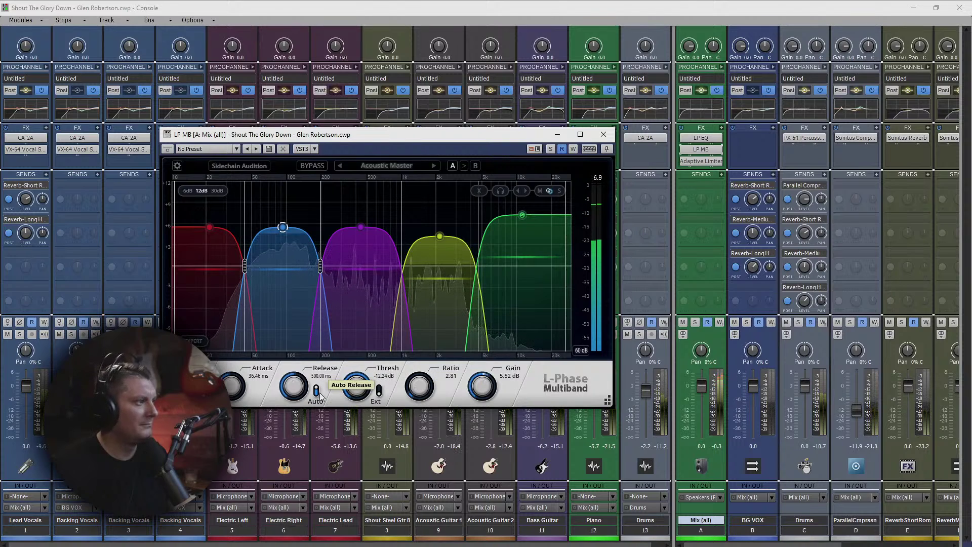
Step: Set the middle LP MB band's threshold to -14.88 dB and its ratio to 3.28
{"action": "left_click", "coordinate": [360, 227]}
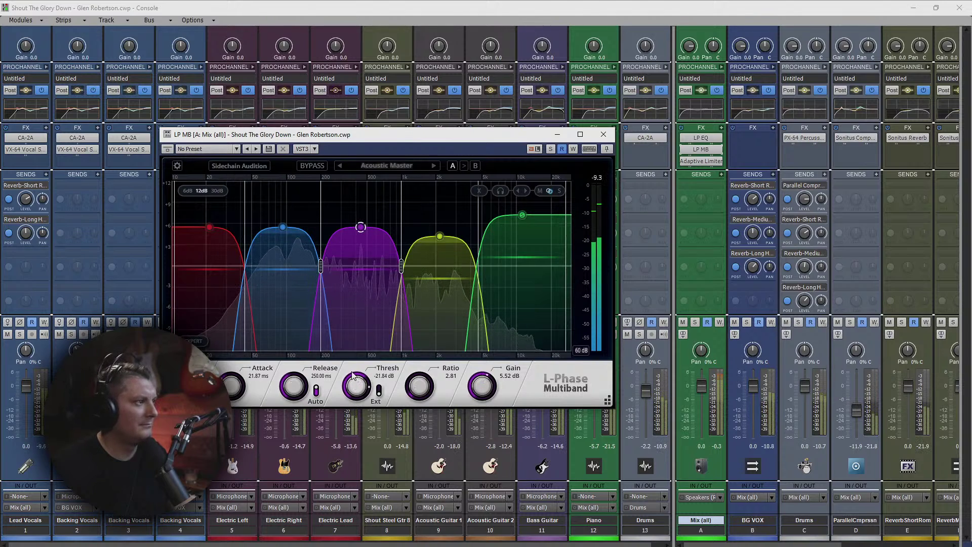
{"action": "left_click_drag", "start_coordinate": [353, 388], "coordinate": [362, 360]}
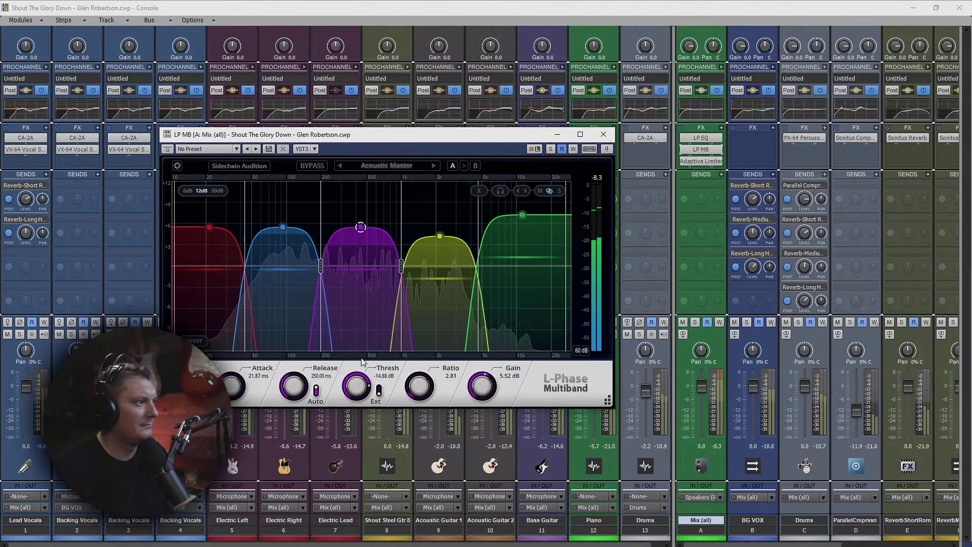
{"action": "left_click_drag", "start_coordinate": [419, 387], "coordinate": [425, 387]}
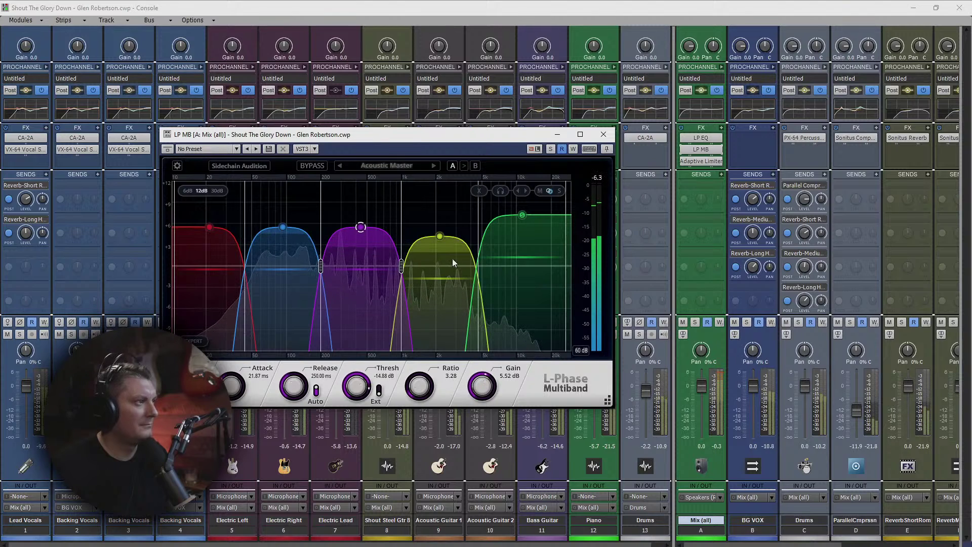
Step: Shift the second-highest LP MB band's upper crossover slightly higher and set its threshold to -12.00 dB and ratio to 4.20
{"action": "left_click", "coordinate": [441, 239]}
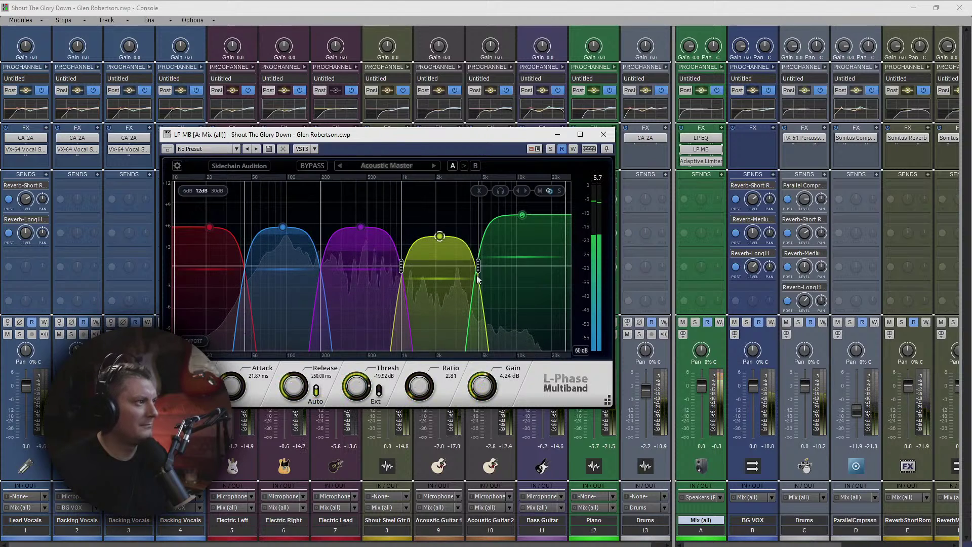
{"action": "left_click_drag", "start_coordinate": [477, 277], "coordinate": [483, 274]}
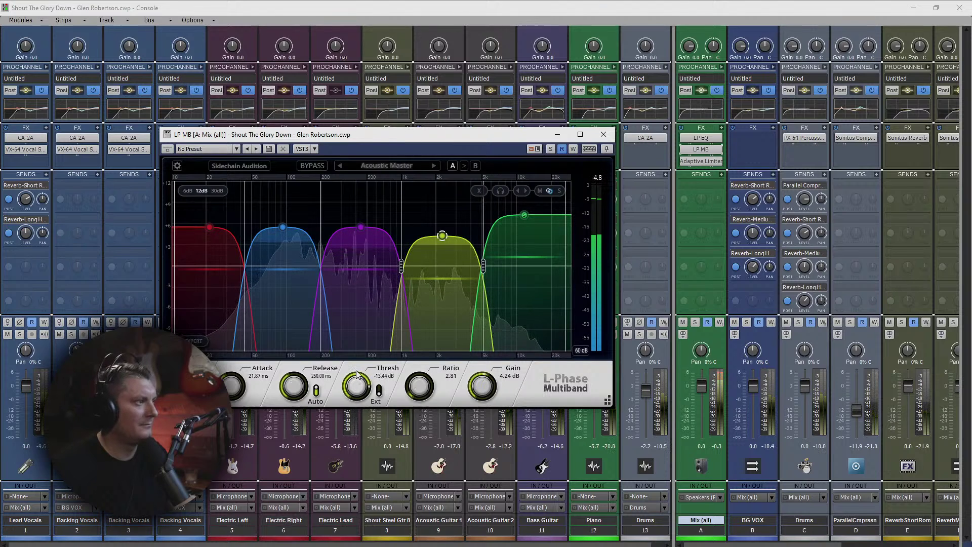
{"action": "left_click_drag", "start_coordinate": [357, 374], "coordinate": [358, 372]}
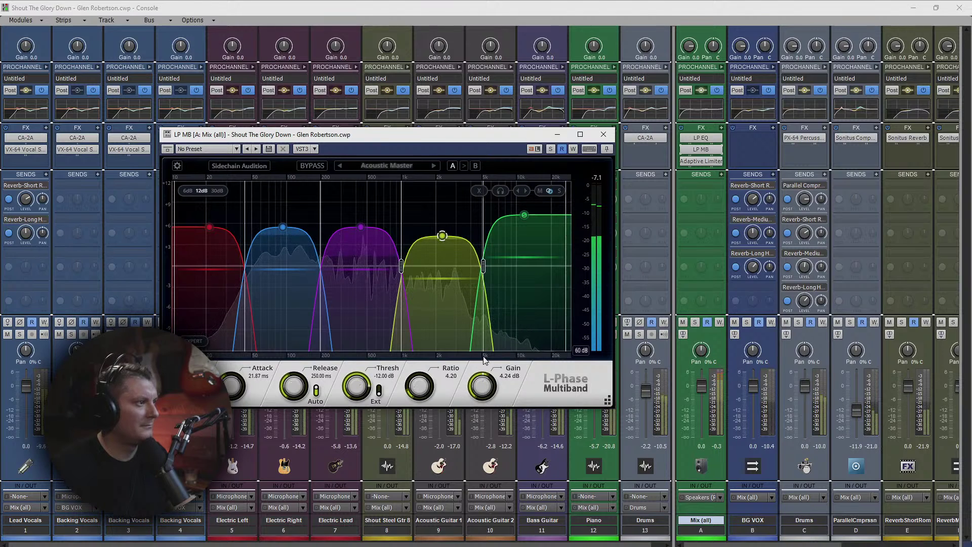
Step: Adjust the highest LP MB band to a threshold of -9.36 dB, a ratio of 3.39 and a gain of 8.67 dB
{"action": "left_click", "coordinate": [524, 216]}
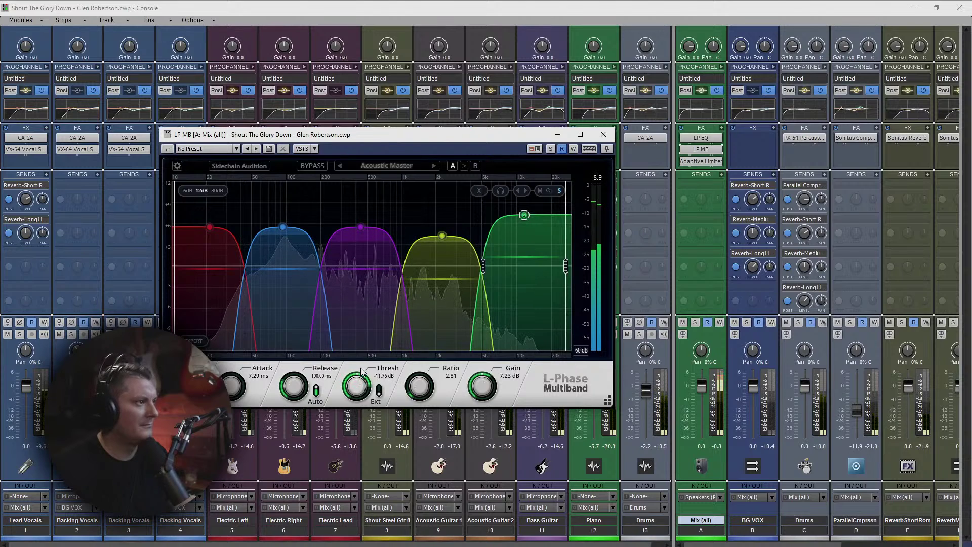
{"action": "left_click_drag", "start_coordinate": [361, 348], "coordinate": [361, 345]}
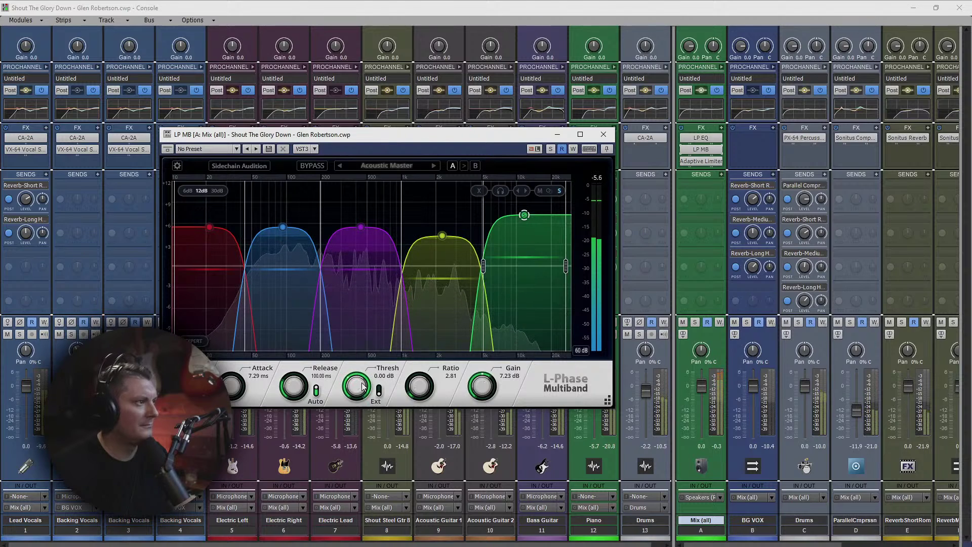
{"action": "mouse_move", "coordinate": [363, 417]}
{"action": "left_mouse_down"}
{"action": "mouse_move", "coordinate": [372, 445]}
{"action": "mouse_move", "coordinate": [369, 424]}
{"action": "left_mouse_up"}
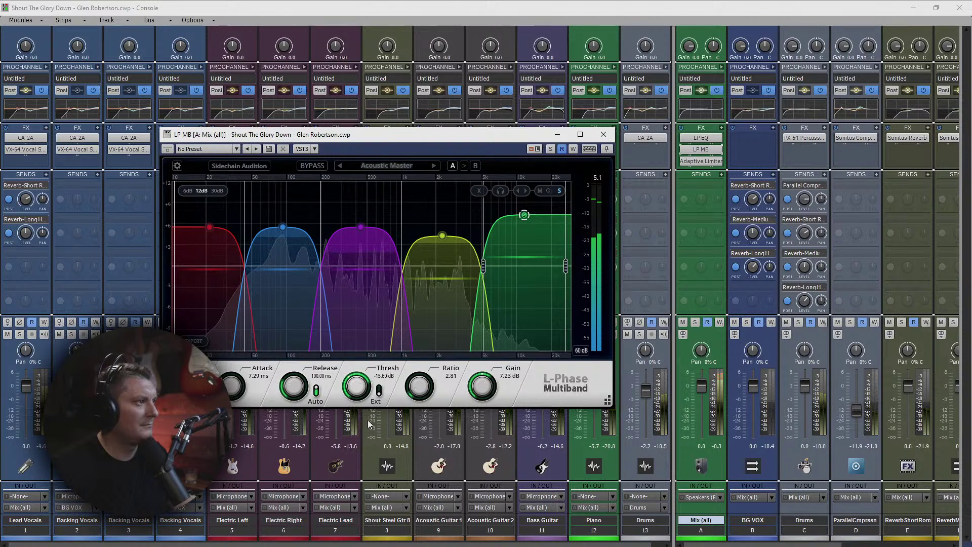
{"action": "left_click_drag", "start_coordinate": [376, 461], "coordinate": [380, 463]}
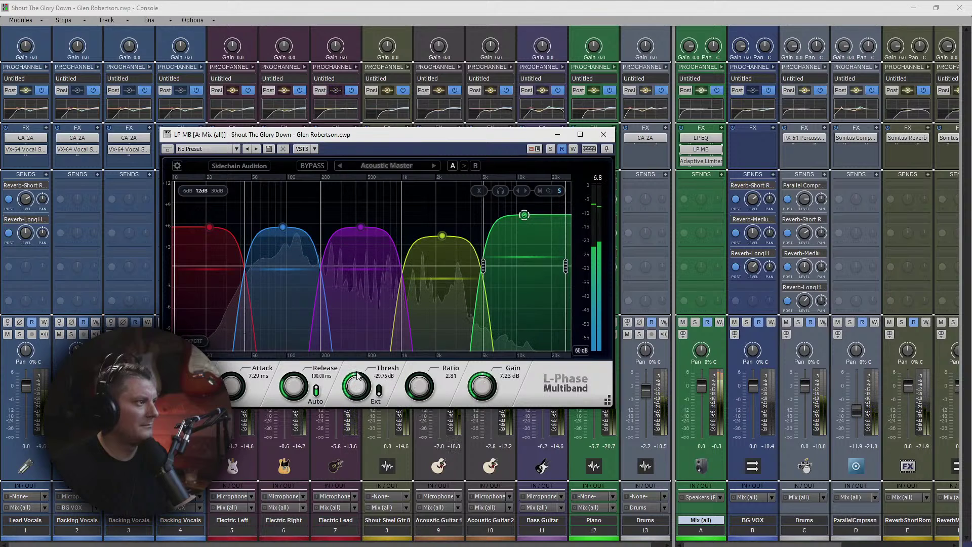
{"action": "left_click_drag", "start_coordinate": [358, 362], "coordinate": [353, 335]}
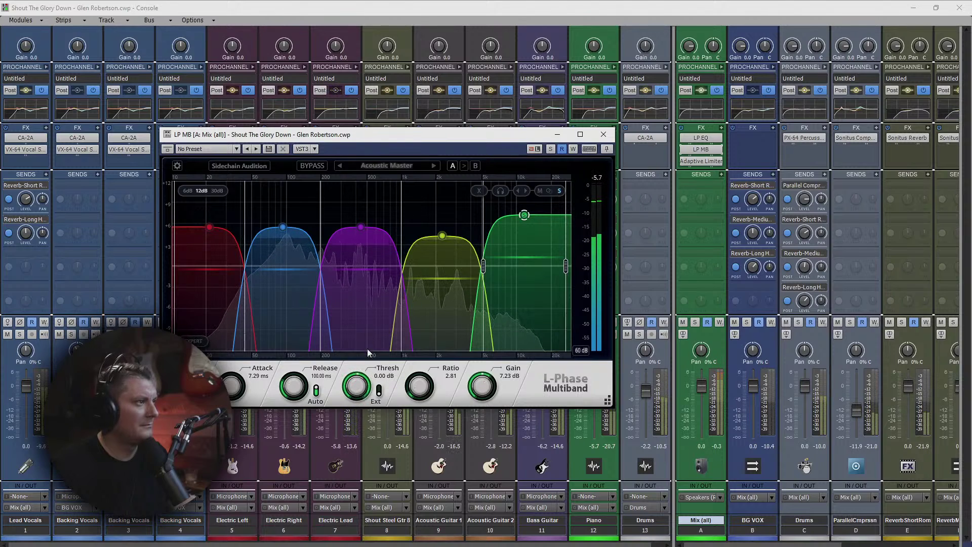
{"action": "left_click_drag", "start_coordinate": [361, 384], "coordinate": [360, 405]}
{"action": "left_click_drag", "start_coordinate": [418, 388], "coordinate": [419, 384]}
{"action": "left_click_drag", "start_coordinate": [481, 389], "coordinate": [483, 383]}
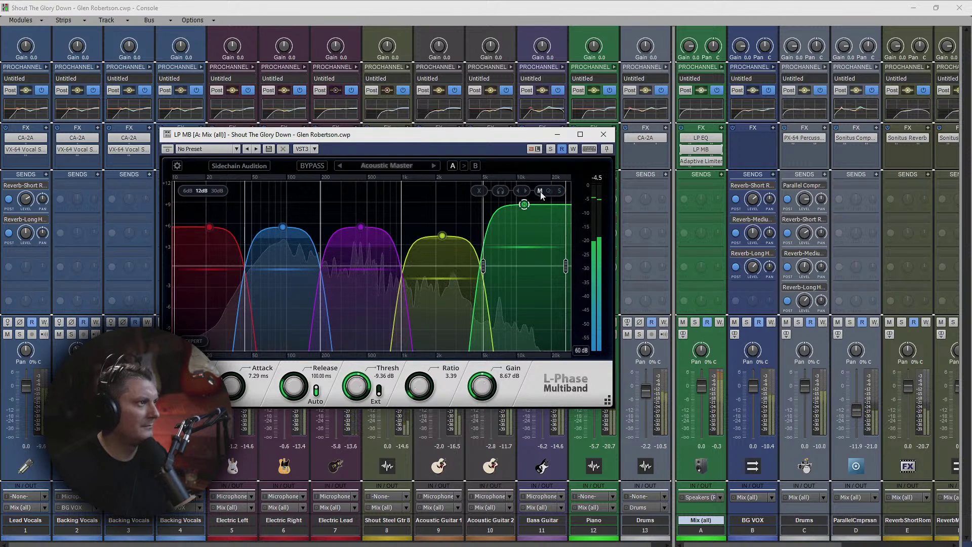
Step: Switch the lowest LP MB band to mid-only processing, reduce its gain to 3.88 dB and close the plug-in
{"action": "left_click", "coordinate": [281, 227]}
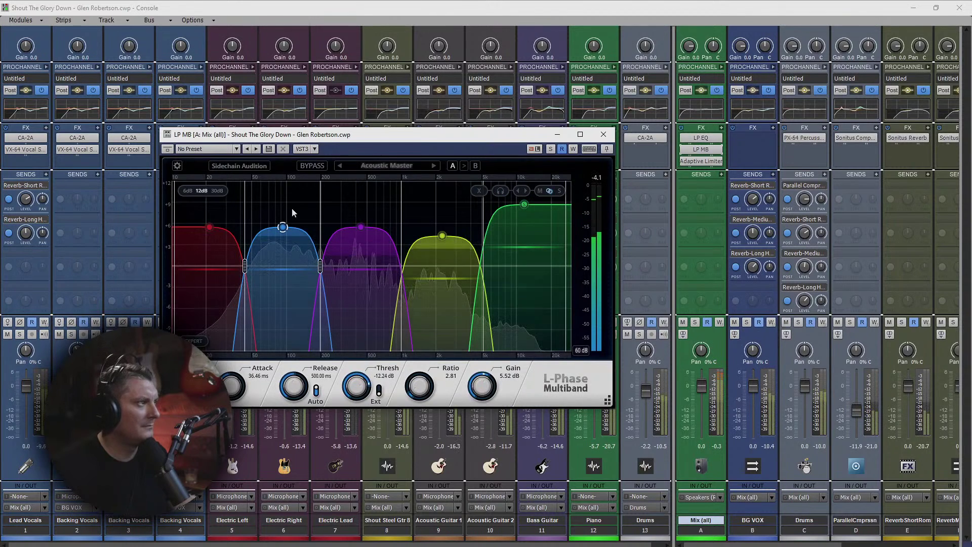
{"action": "left_click", "coordinate": [209, 227]}
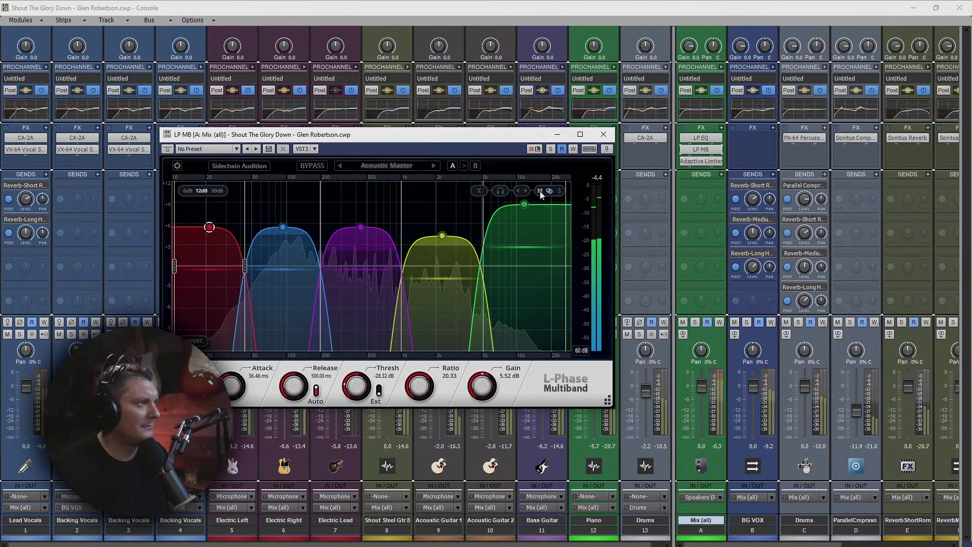
{"action": "left_click", "coordinate": [539, 191]}
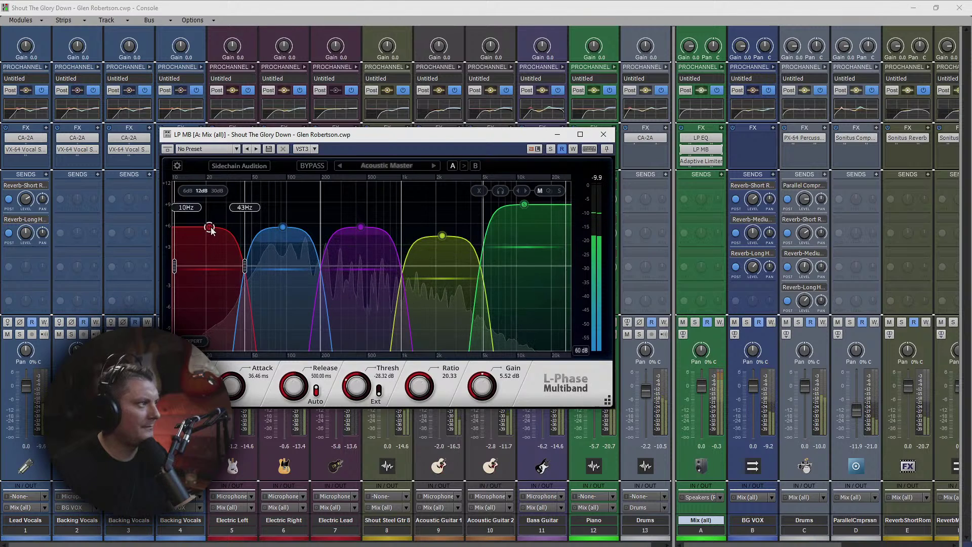
{"action": "left_click_drag", "start_coordinate": [211, 230], "coordinate": [214, 241]}
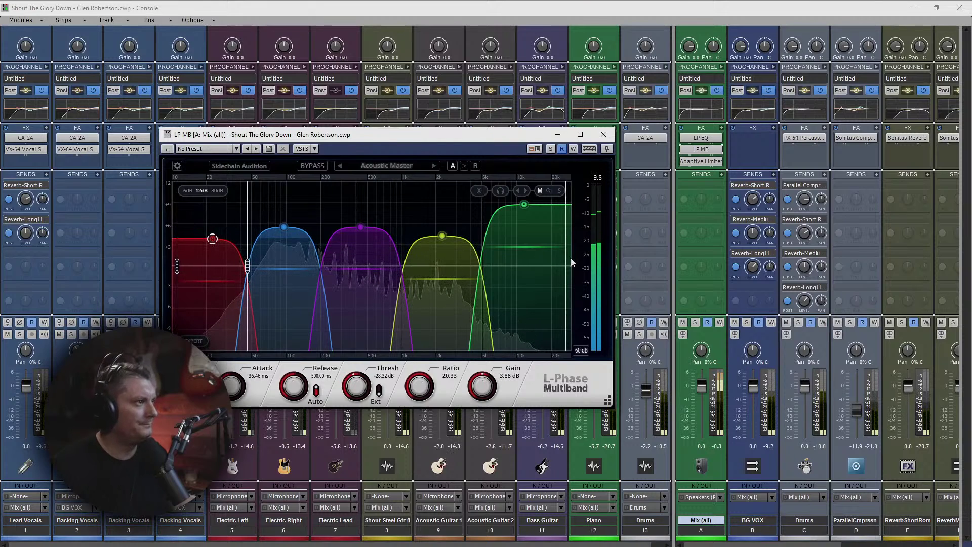
{"action": "left_click", "coordinate": [603, 134]}
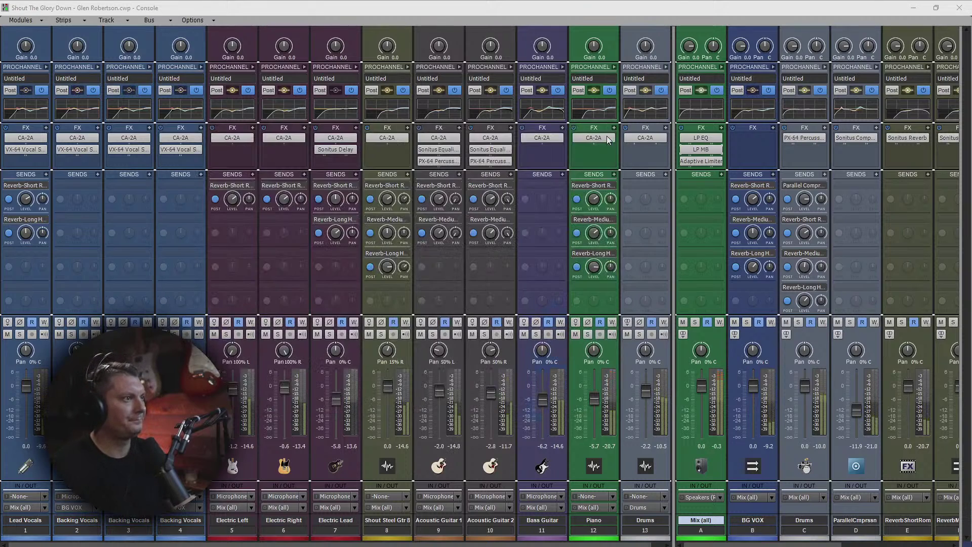
Step: Audition the Mix bus's Adaptive Limiter with its threshold at -4.0 dB and at a slightly lower setting
{"action": "double_click", "coordinate": [700, 161]}
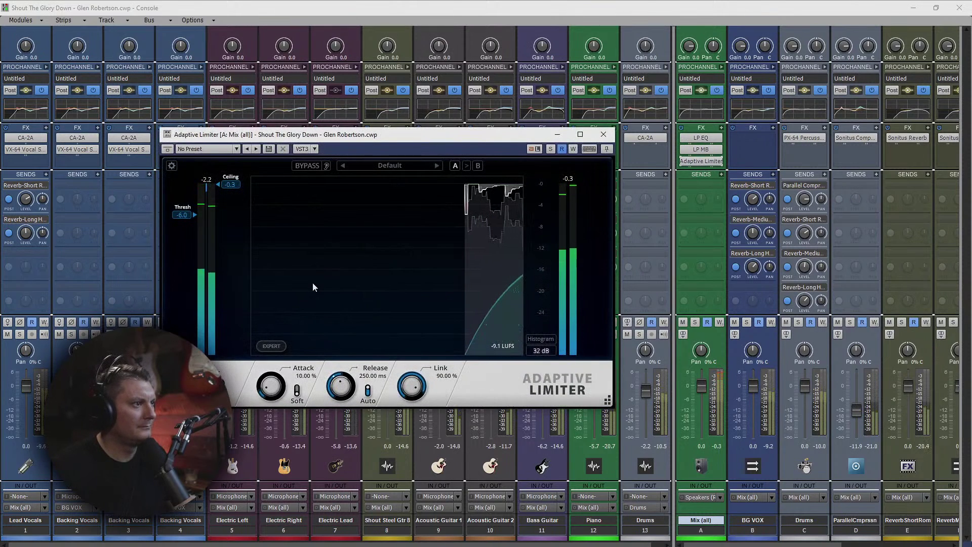
{"action": "left_click_drag", "start_coordinate": [195, 219], "coordinate": [184, 208]}
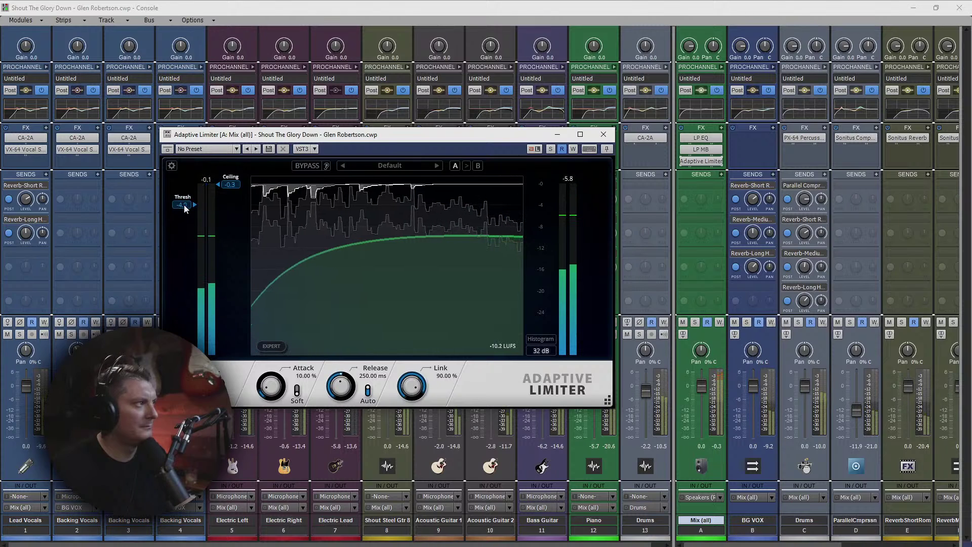
{"action": "left_click", "coordinate": [603, 134]}
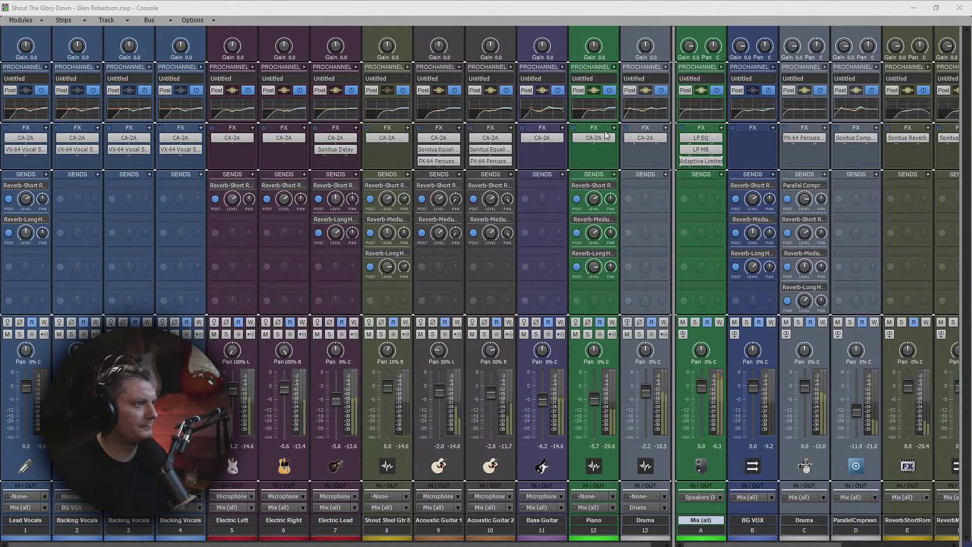
{"action": "double_click", "coordinate": [700, 161]}
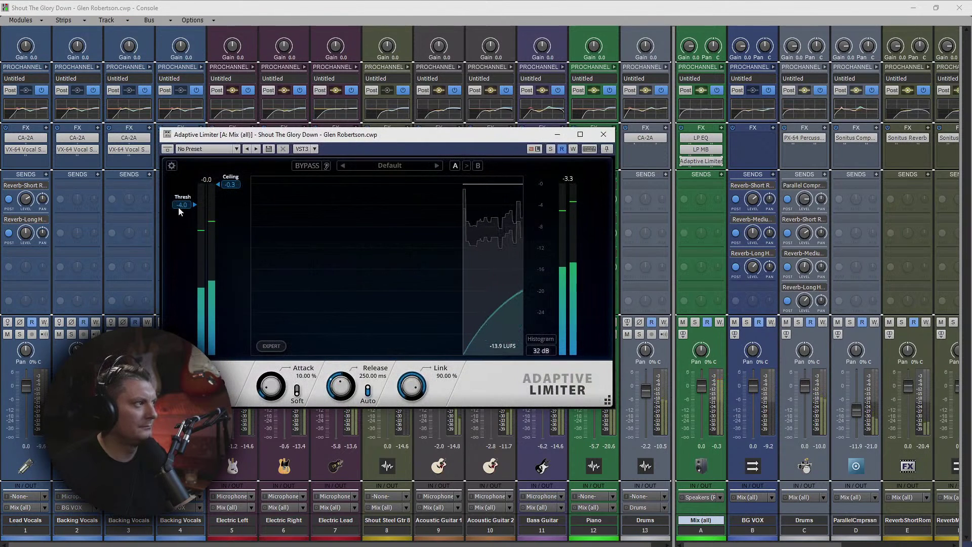
{"action": "left_click_drag", "start_coordinate": [182, 207], "coordinate": [186, 218]}
{"action": "left_click", "coordinate": [603, 135]}
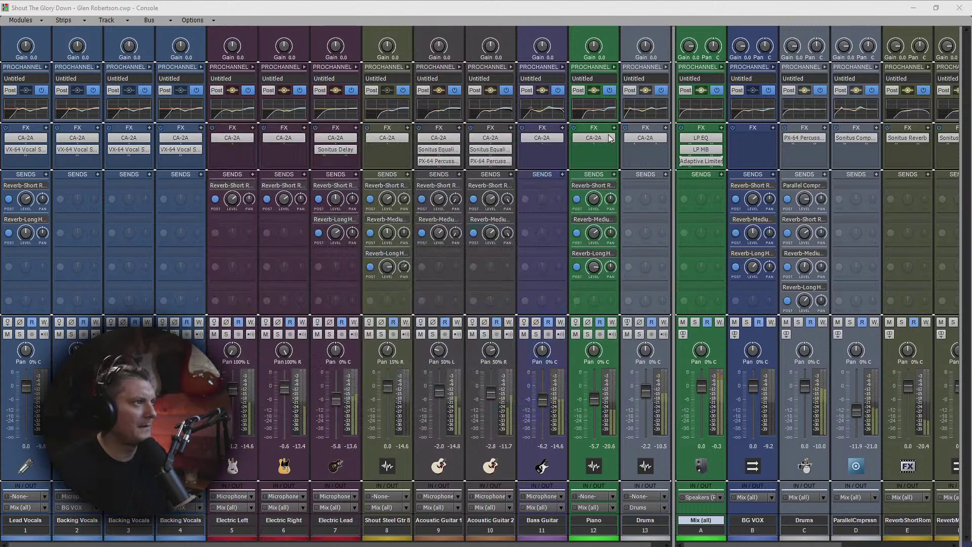
Step: Insert the VST3 version of Youlean Loudness Meter 2 on the Mix (all) bus and move its window clear of the bus's effects
{"action": "left_click", "coordinate": [721, 129]}
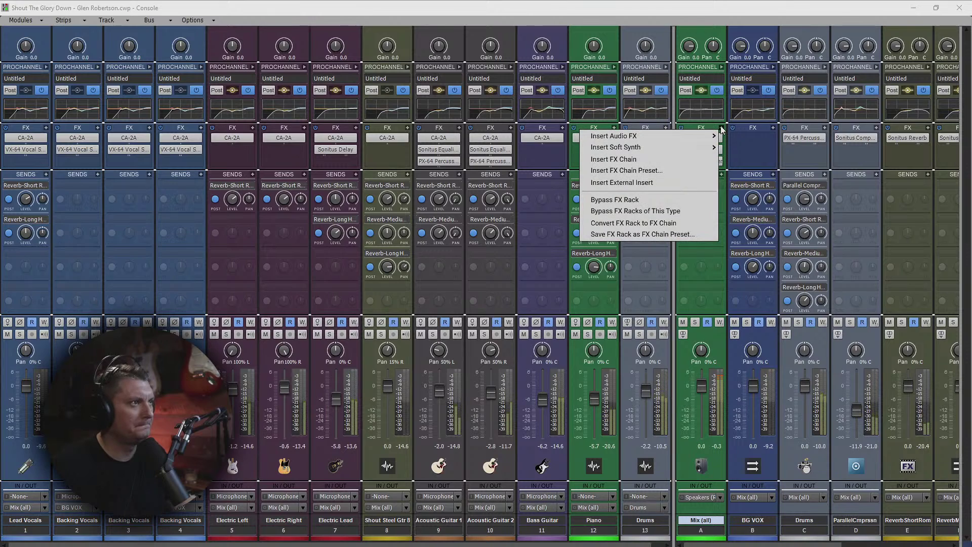
{"action": "mouse_move", "coordinate": [702, 137]}
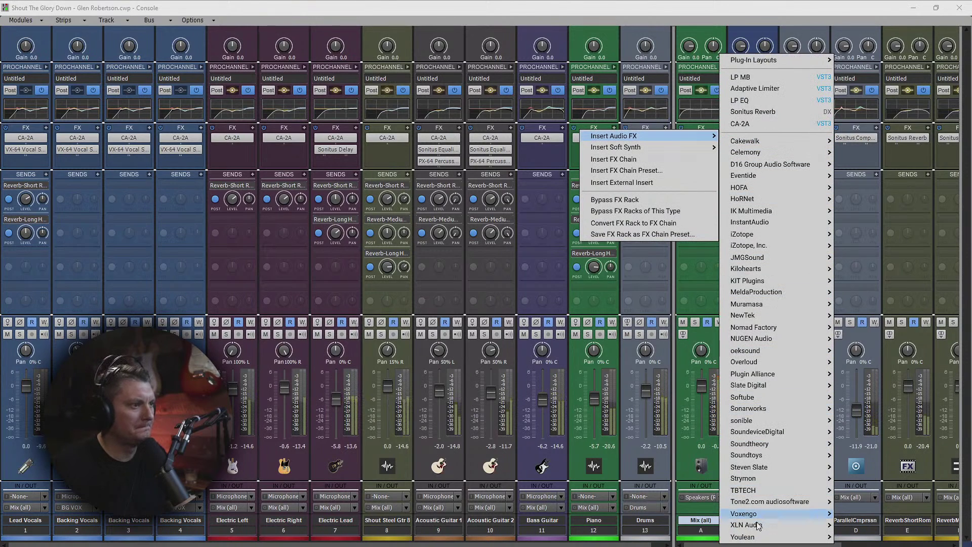
{"action": "mouse_move", "coordinate": [744, 535]}
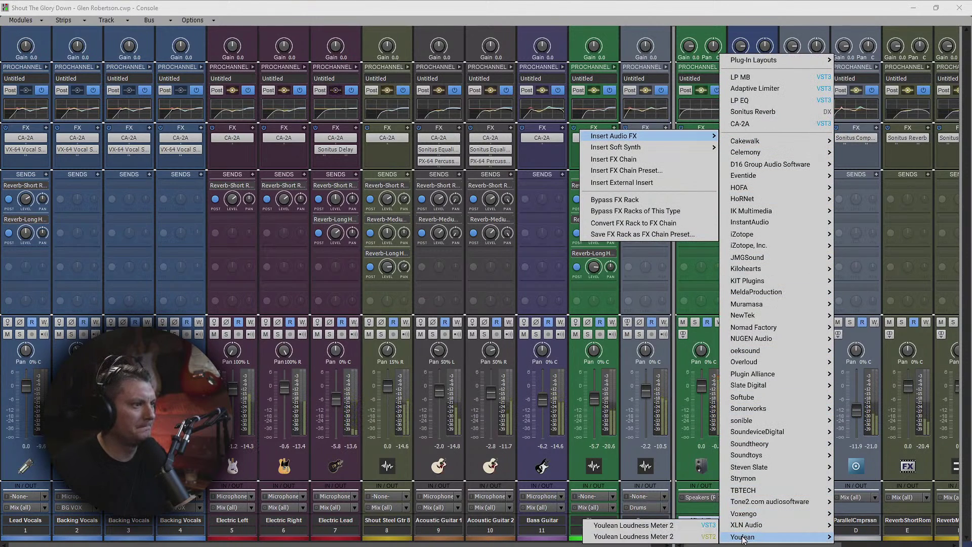
{"action": "left_click", "coordinate": [676, 528]}
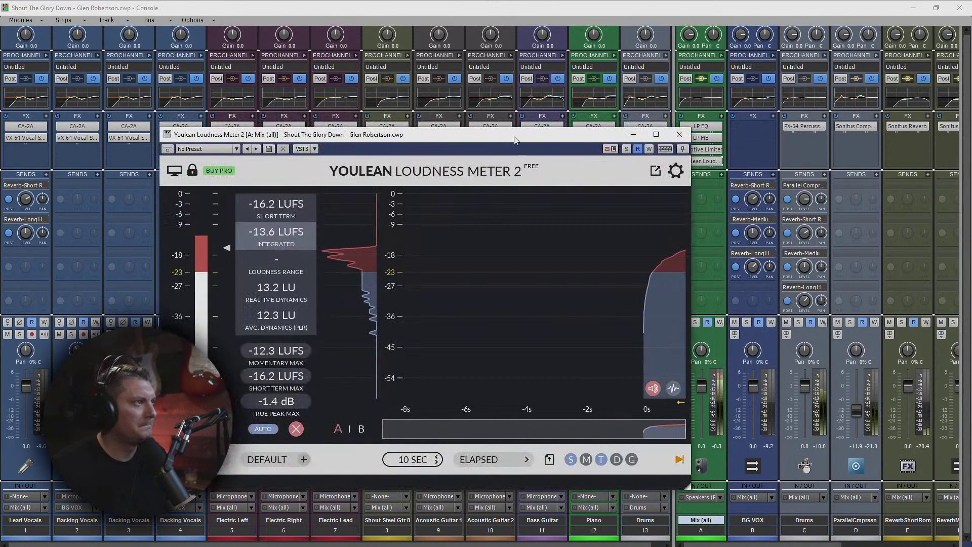
{"action": "left_click_drag", "start_coordinate": [514, 140], "coordinate": [503, 131]}
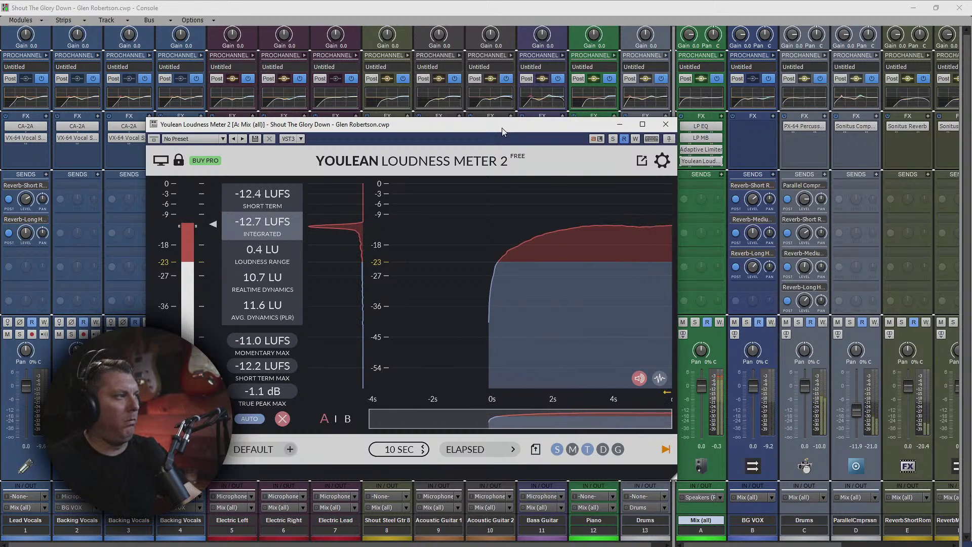
{"action": "left_click_drag", "start_coordinate": [425, 125], "coordinate": [599, 110]}
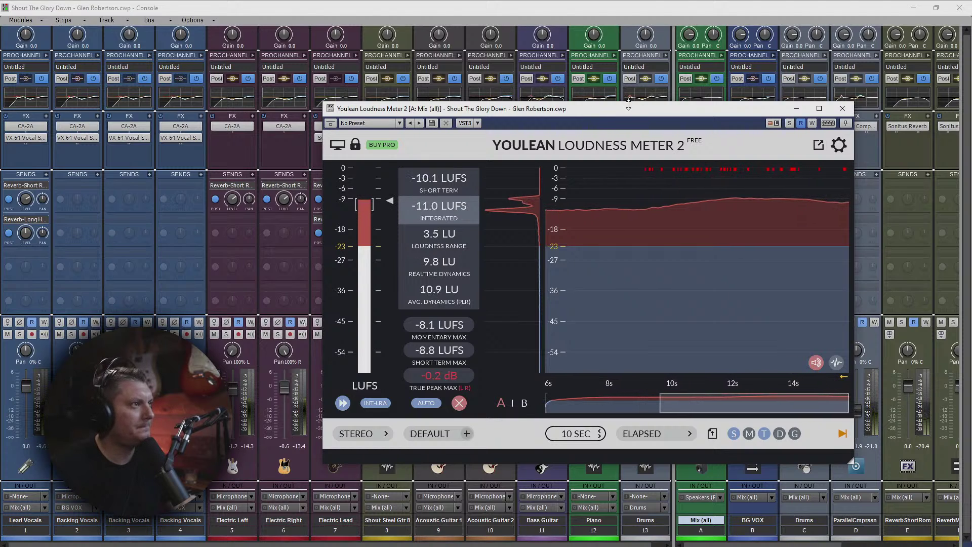
{"action": "left_click_drag", "start_coordinate": [631, 110], "coordinate": [445, 90]}
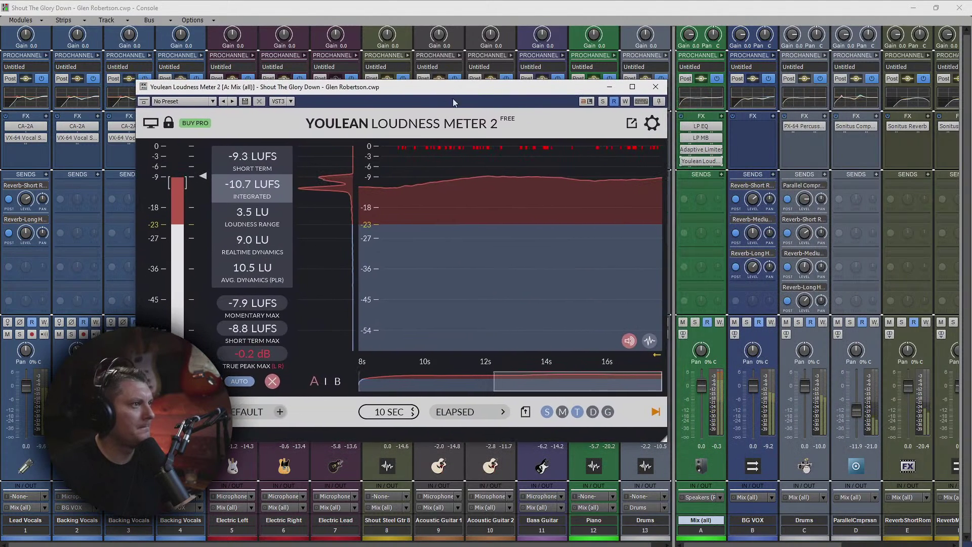
Step: Raise the Mix bus's Adaptive Limiter threshold to about -4 dB
{"action": "double_click", "coordinate": [704, 150]}
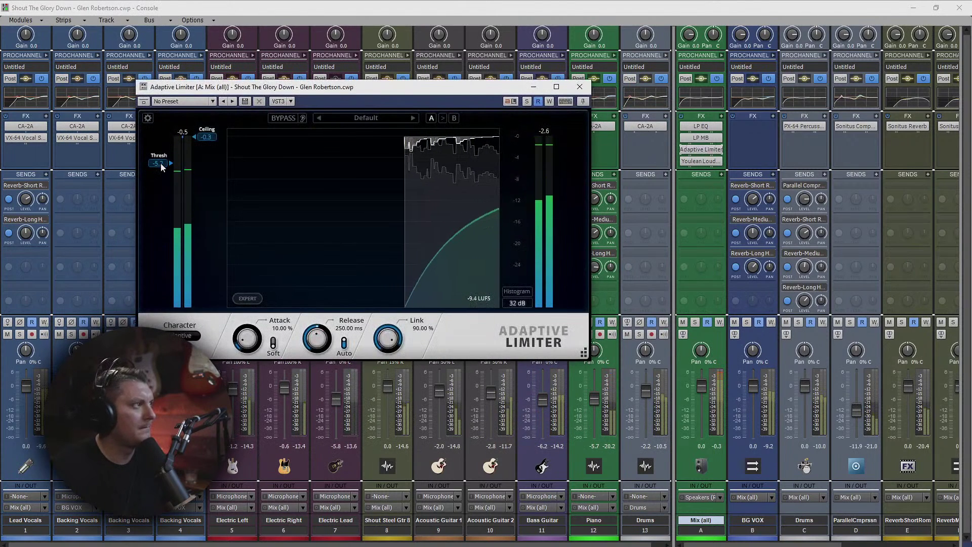
{"action": "left_click_drag", "start_coordinate": [161, 167], "coordinate": [160, 161]}
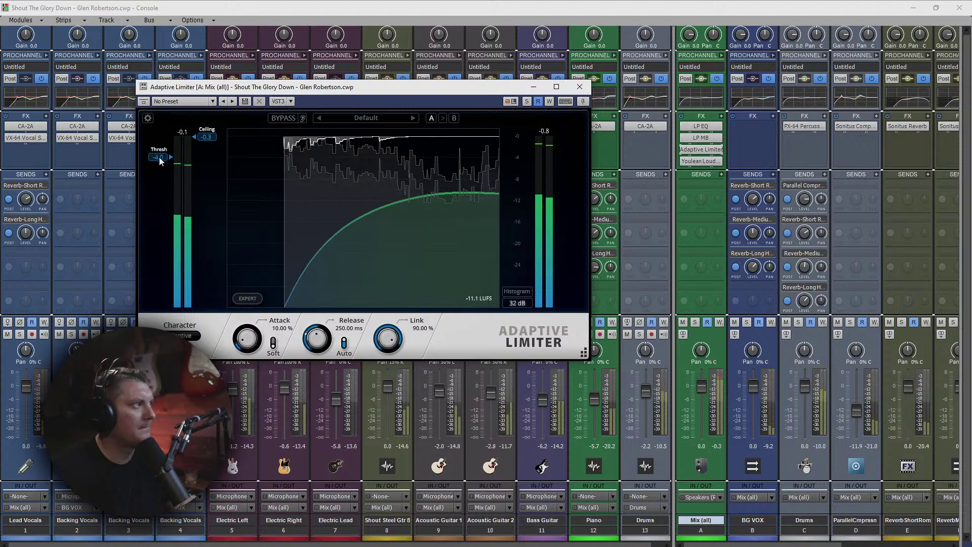
Step: Clear all measurements in the Mix bus's Youlean Loudness Meter 2 and play the song to measure its loudness afresh
{"action": "double_click", "coordinate": [701, 161]}
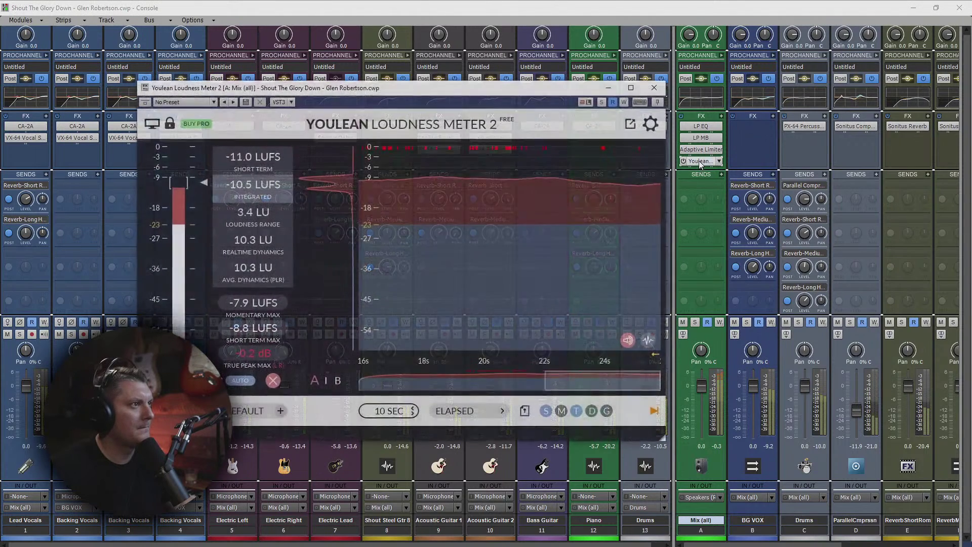
{"action": "left_click_drag", "start_coordinate": [434, 93], "coordinate": [524, 101]}
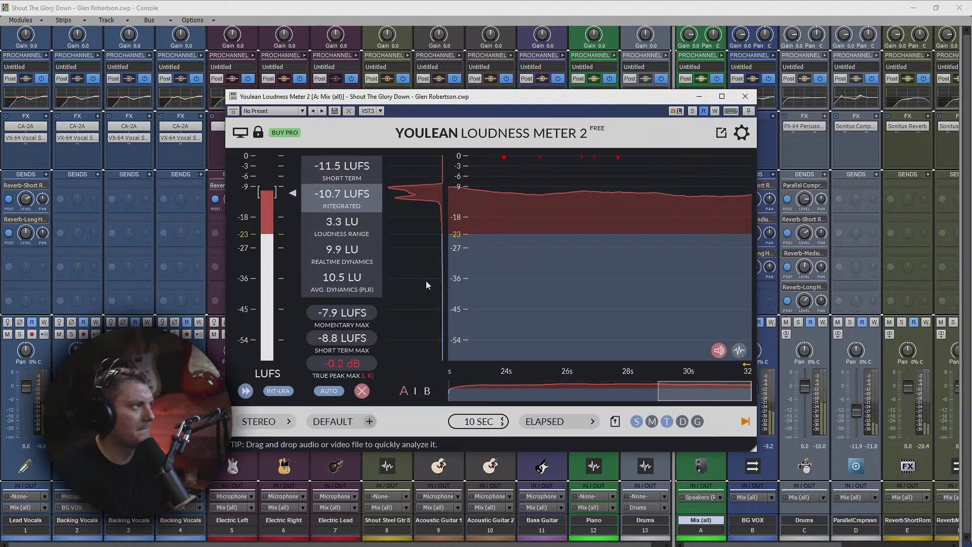
{"action": "left_click", "coordinate": [362, 391]}
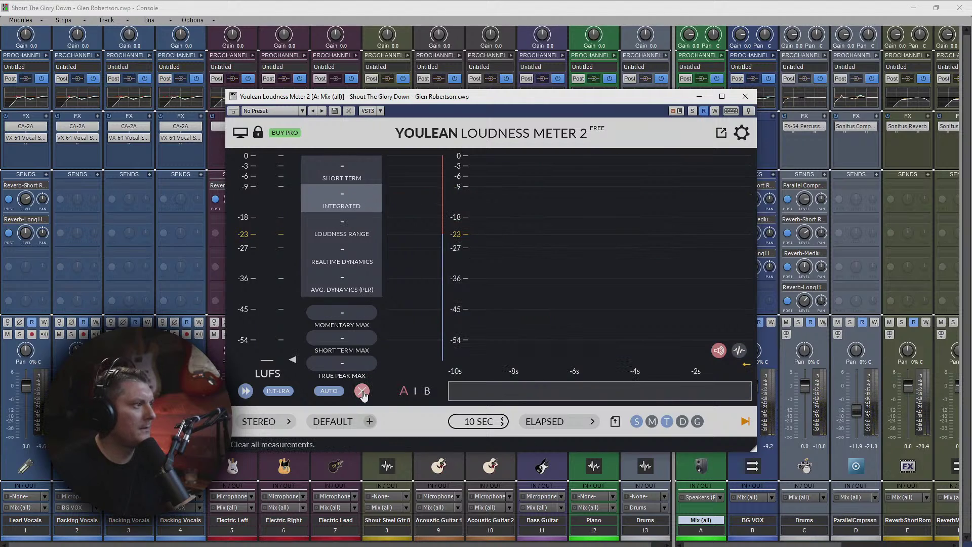
{"action": "key", "text": "space"}
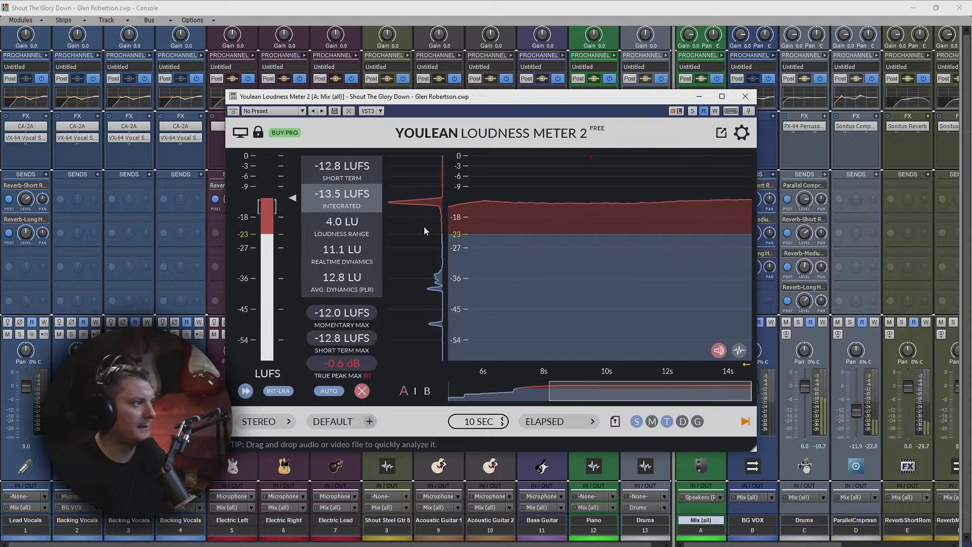
Step: Move the loudness meter's window clear of the Mix bus's effects and raise the Adaptive Limiter threshold to about -3 dB
{"action": "left_click_drag", "start_coordinate": [682, 101], "coordinate": [580, 82]}
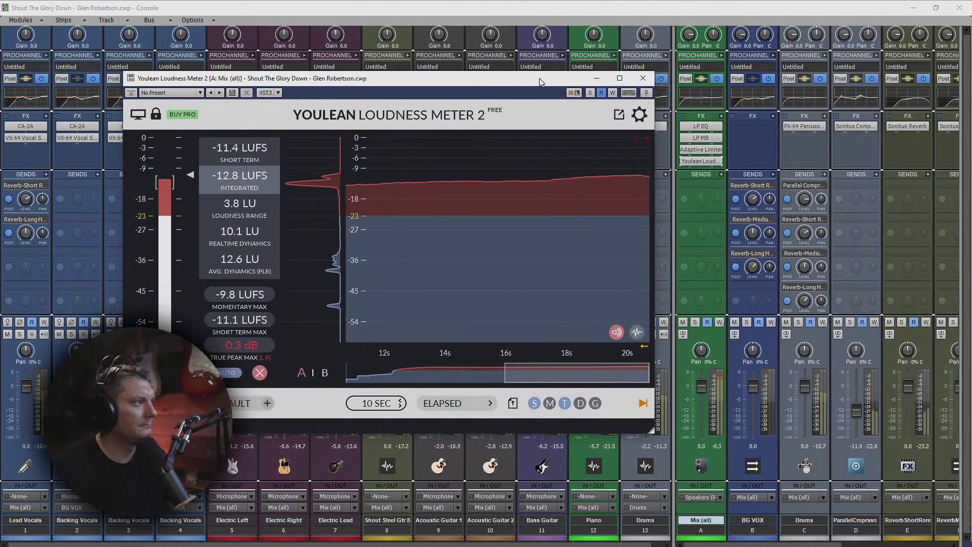
{"action": "left_click_drag", "start_coordinate": [541, 82], "coordinate": [841, 190]}
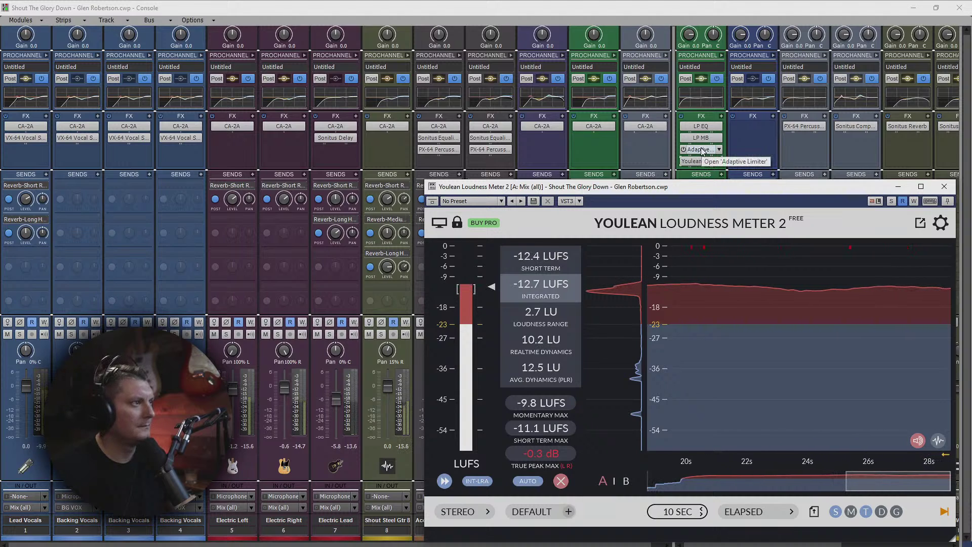
{"action": "double_click", "coordinate": [702, 151]}
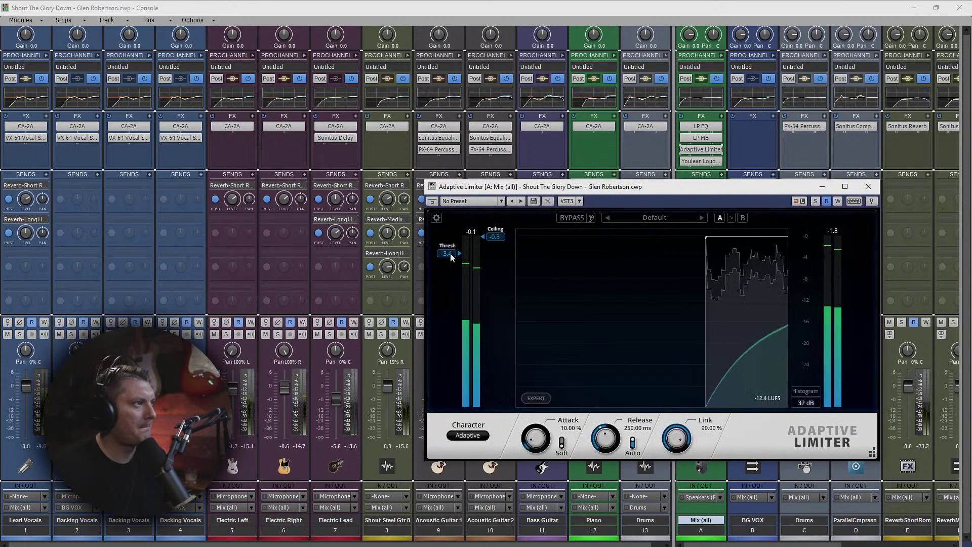
{"action": "left_click_drag", "start_coordinate": [451, 257], "coordinate": [452, 255]}
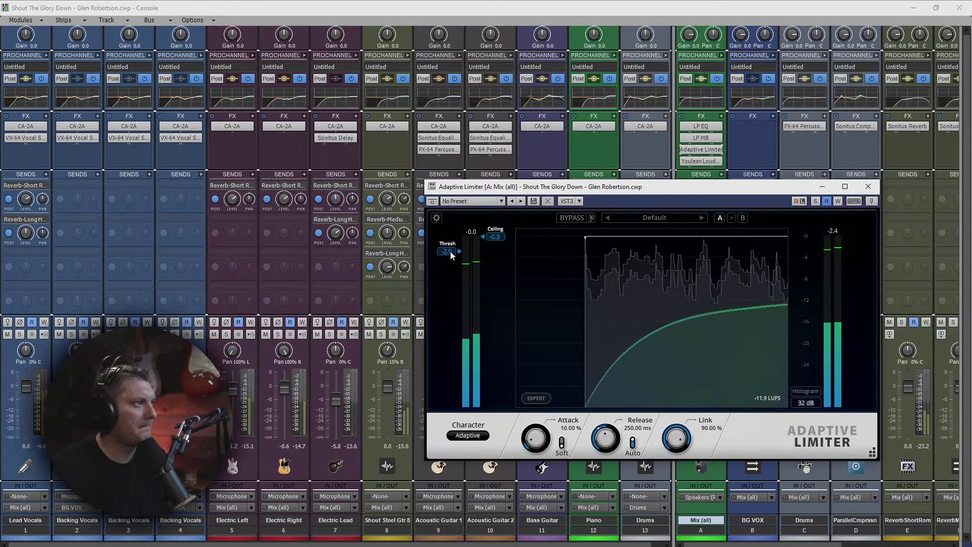
{"action": "left_click", "coordinate": [868, 186]}
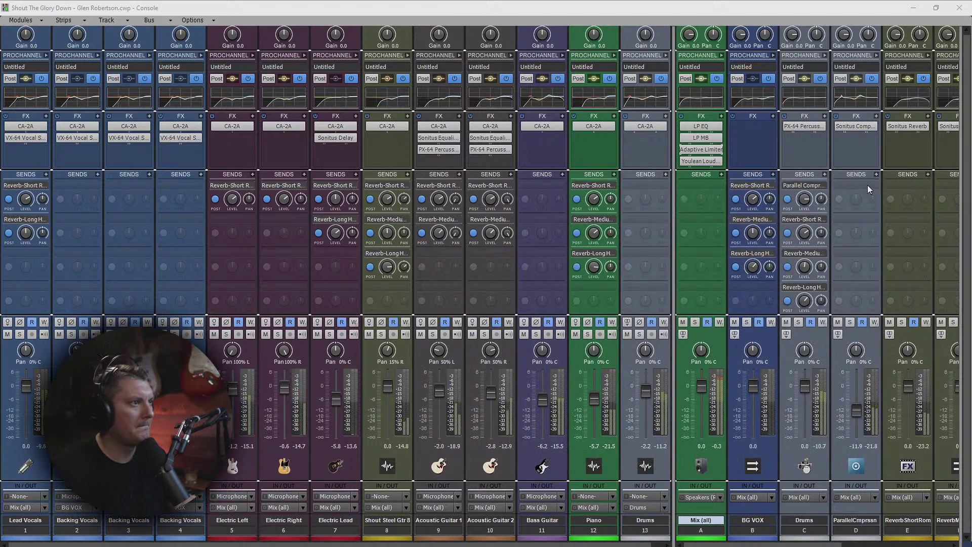
Step: Clear the Mix bus's loudness meter, let it measure the song again, and briefly pause and resume its measurements
{"action": "double_click", "coordinate": [706, 162]}
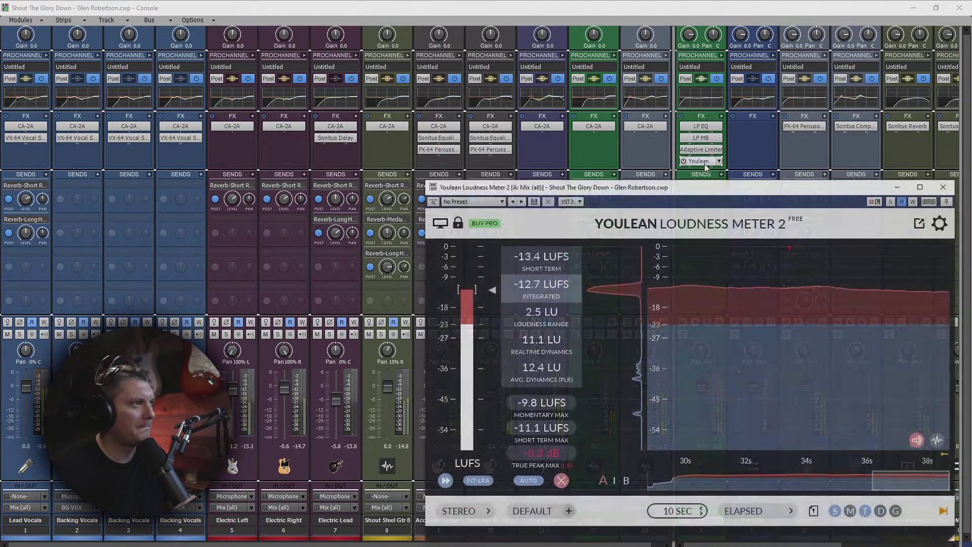
{"action": "left_click", "coordinate": [560, 481]}
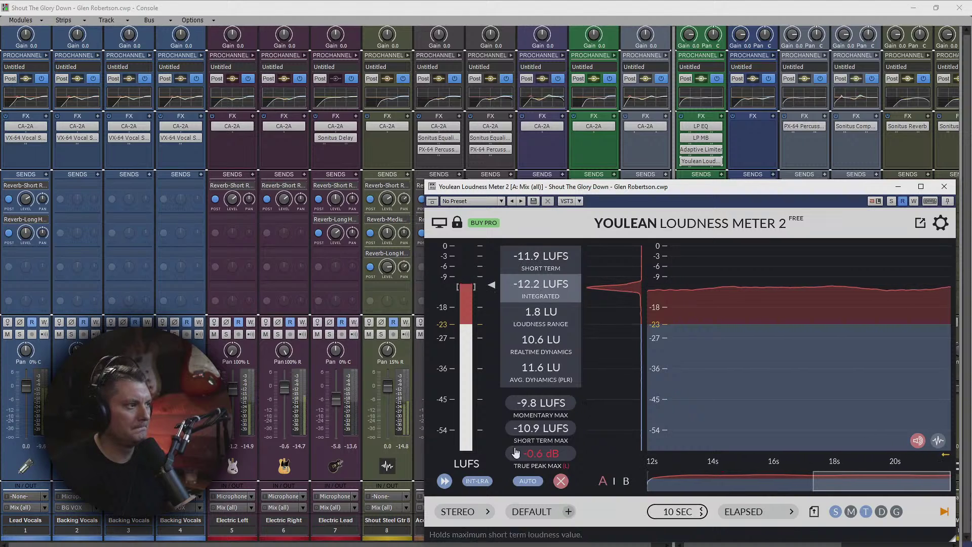
{"action": "left_click", "coordinate": [469, 482]}
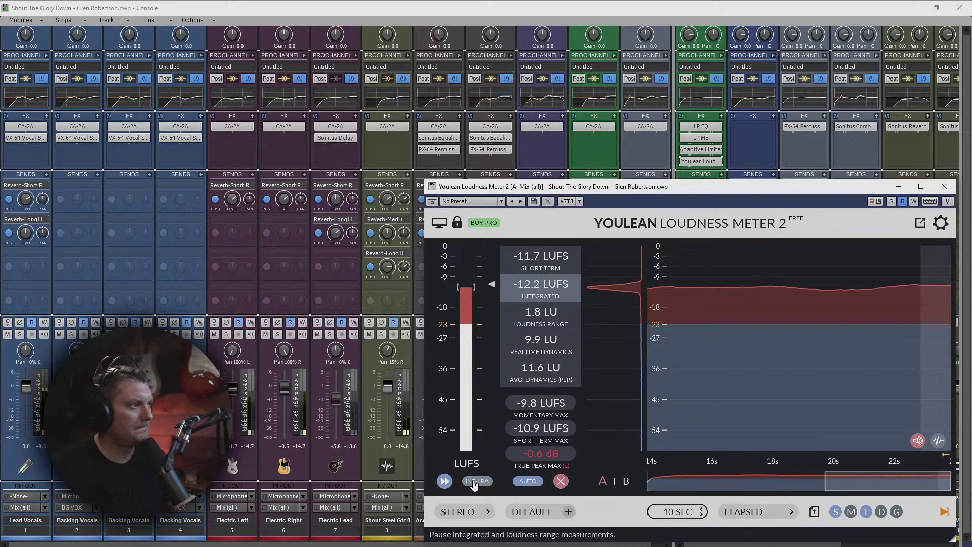
{"action": "left_click", "coordinate": [444, 482]}
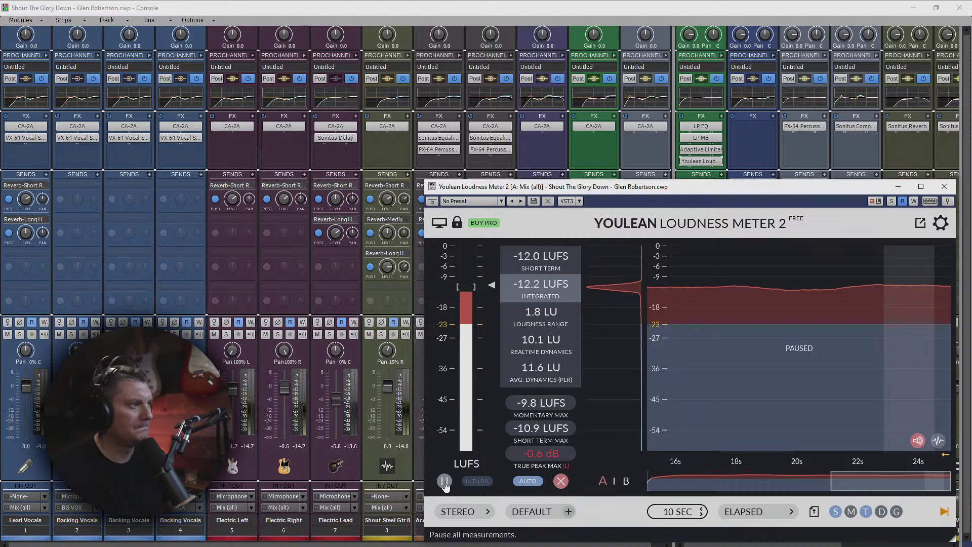
{"action": "left_click", "coordinate": [444, 482]}
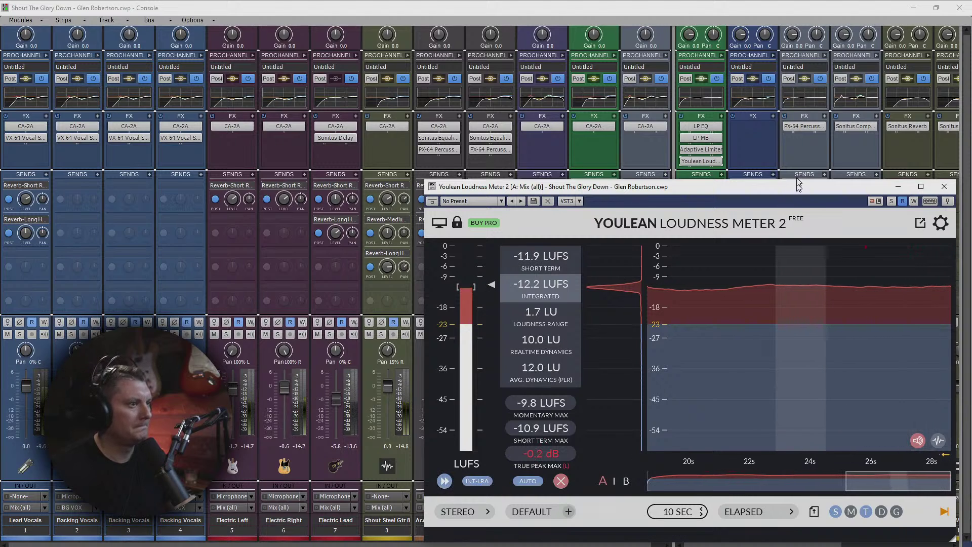
Step: Toggle the loudness meter's momentary graph on and off, and change its time mode from Elapsed to Continuous
{"action": "left_click_drag", "start_coordinate": [798, 184], "coordinate": [789, 134]}
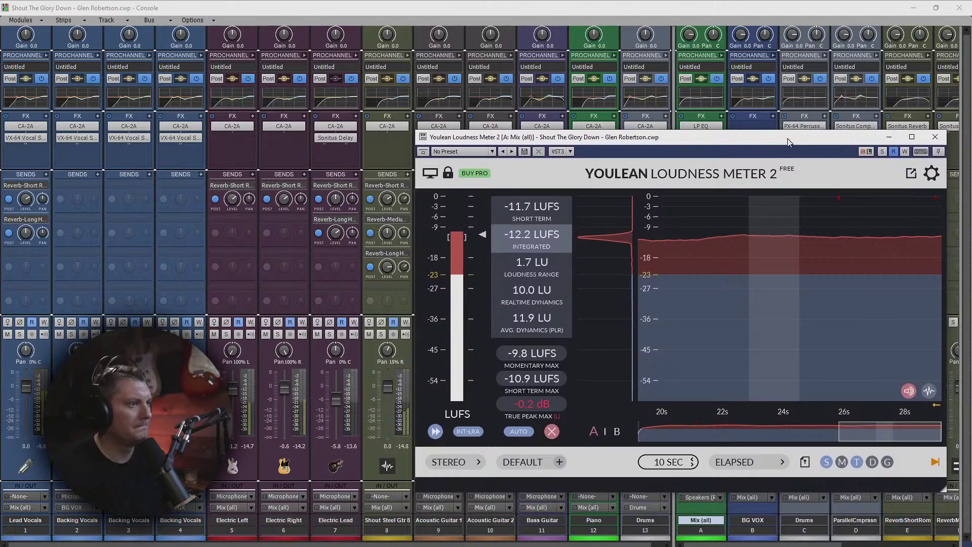
{"action": "left_click", "coordinate": [841, 462]}
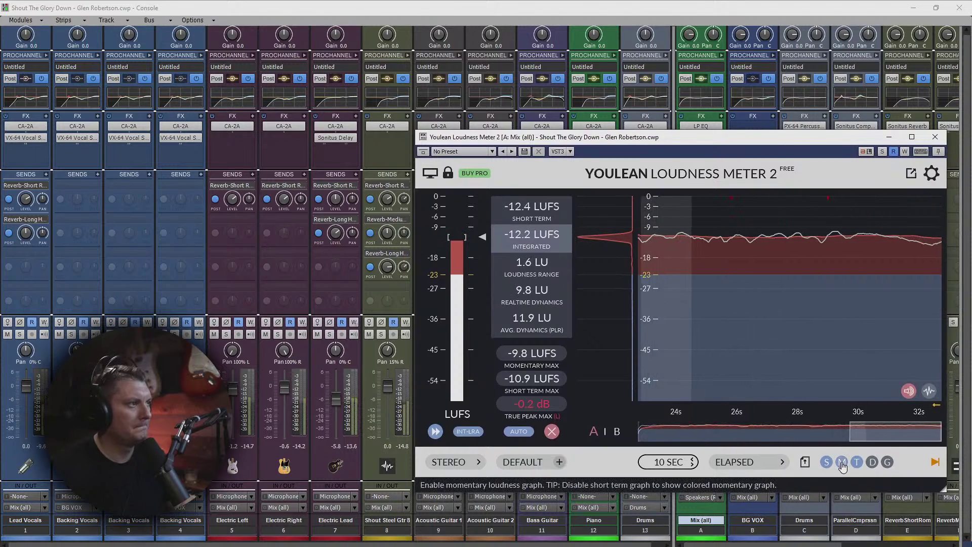
{"action": "left_click", "coordinate": [842, 463]}
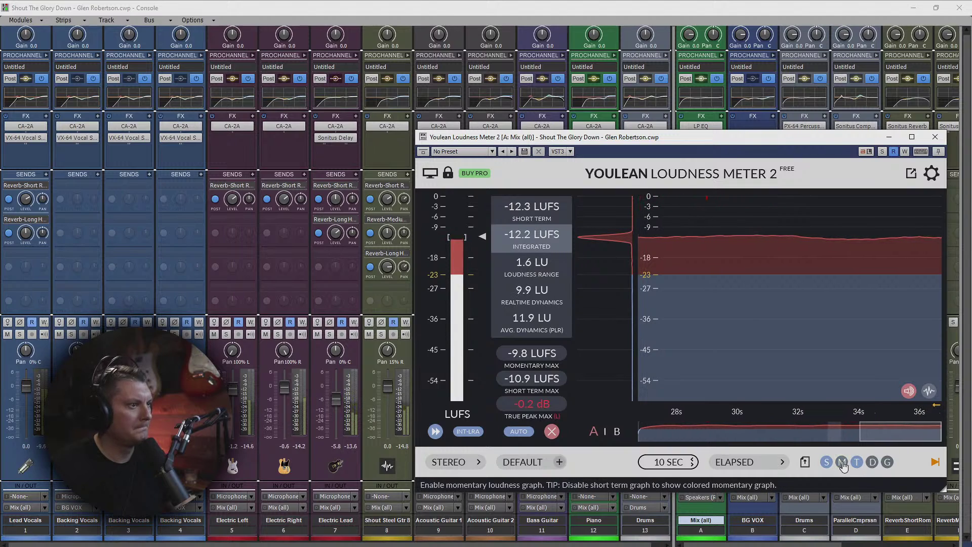
{"action": "left_click", "coordinate": [766, 463]}
{"action": "left_click", "coordinate": [765, 463]}
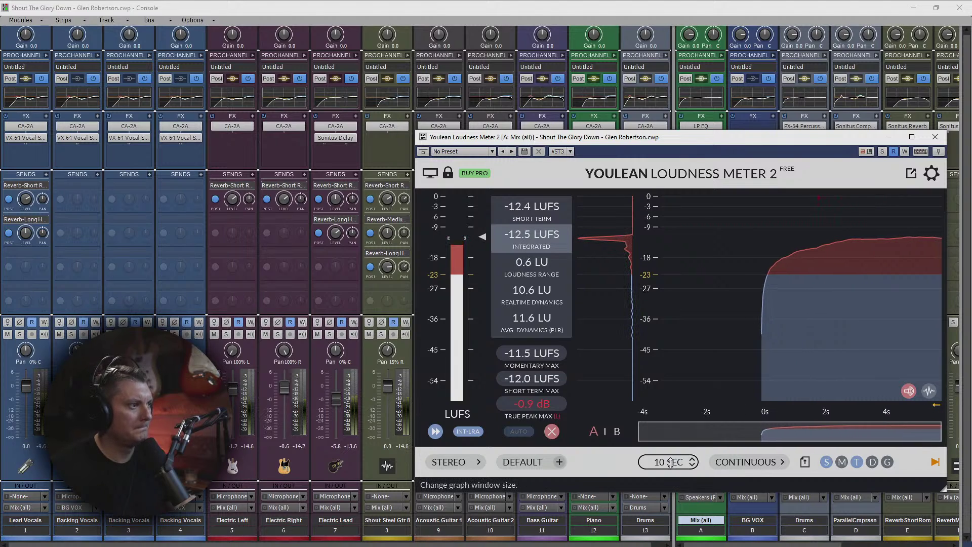
Step: Examine the loudness meter's preset and channel configuration choices, keeping the configuration on Stereo
{"action": "left_click", "coordinate": [555, 466]}
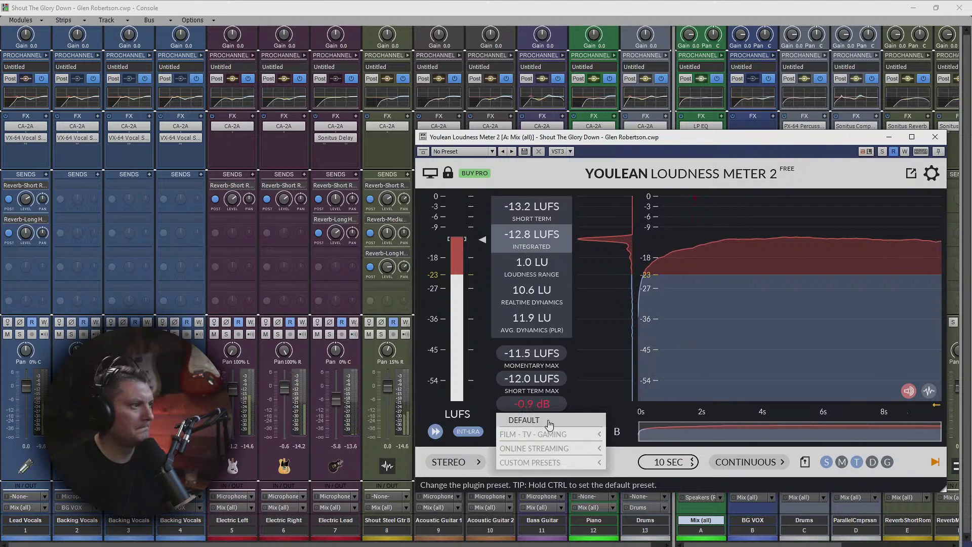
{"action": "left_click", "coordinate": [463, 465]}
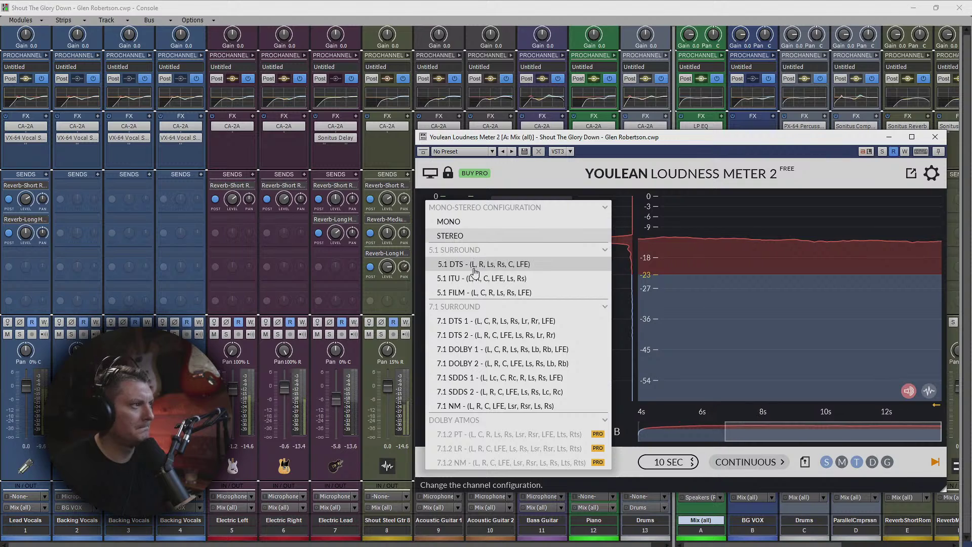
{"action": "left_click", "coordinate": [487, 237]}
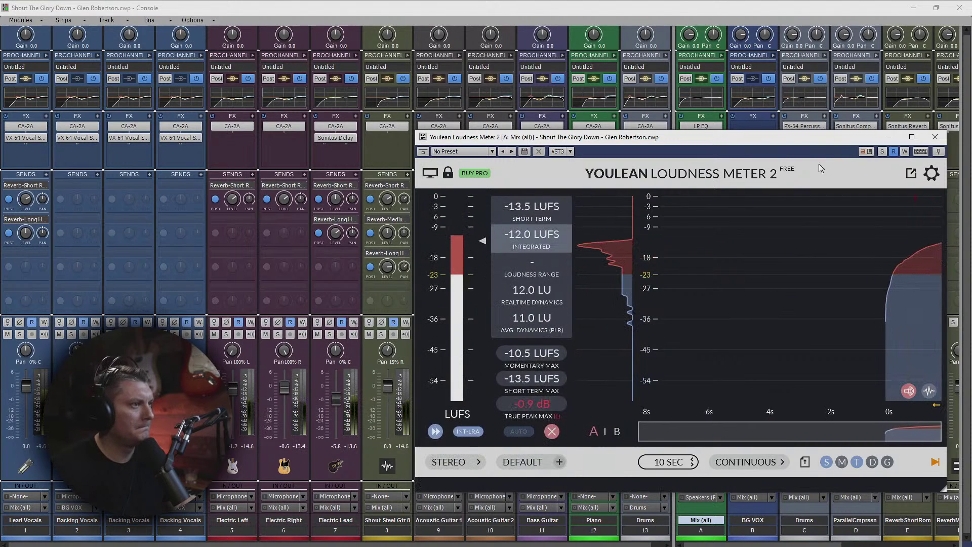
Step: Move the loudness meter clear of the Mix bus's effects and lower the Adaptive Limiter threshold to -4.0 dB
{"action": "left_click_drag", "start_coordinate": [837, 137], "coordinate": [523, 92]}
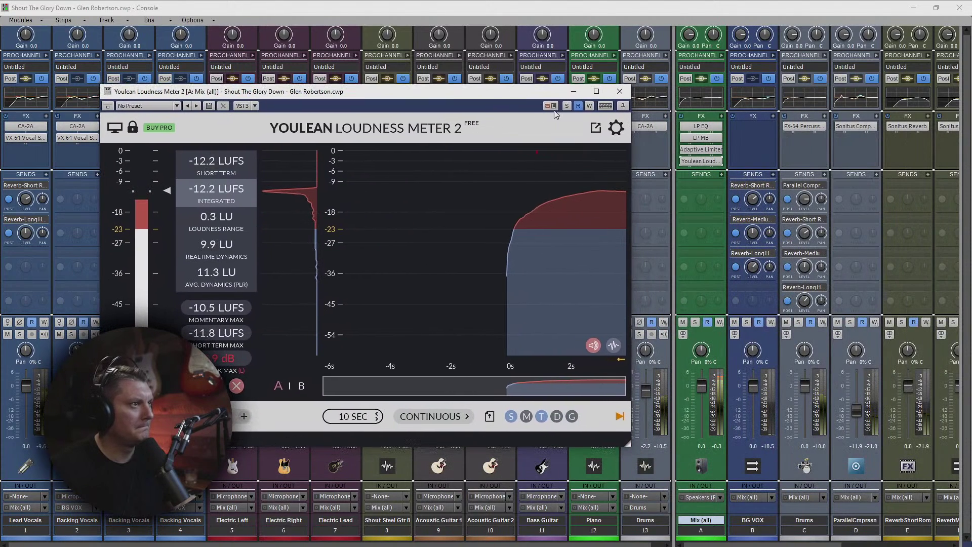
{"action": "left_click", "coordinate": [684, 324]}
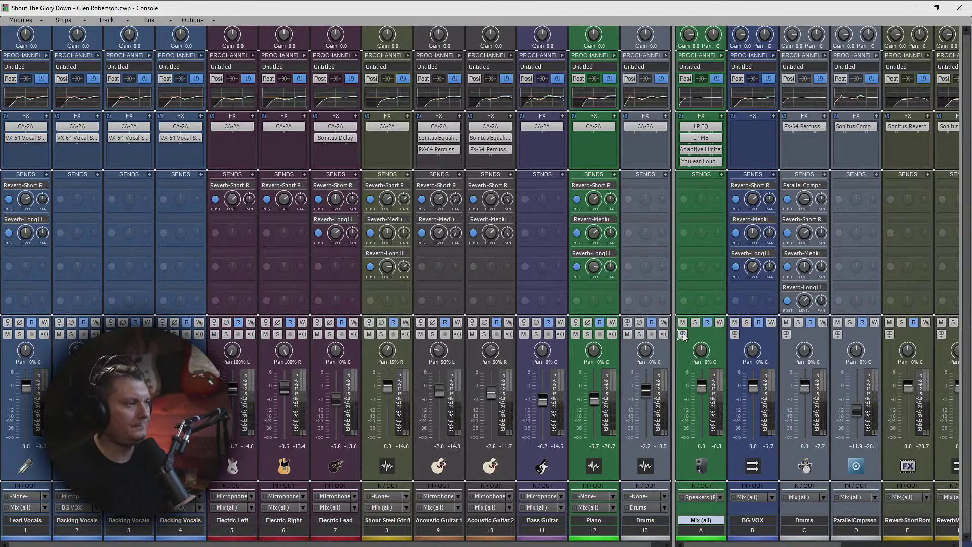
{"action": "double_click", "coordinate": [699, 150]}
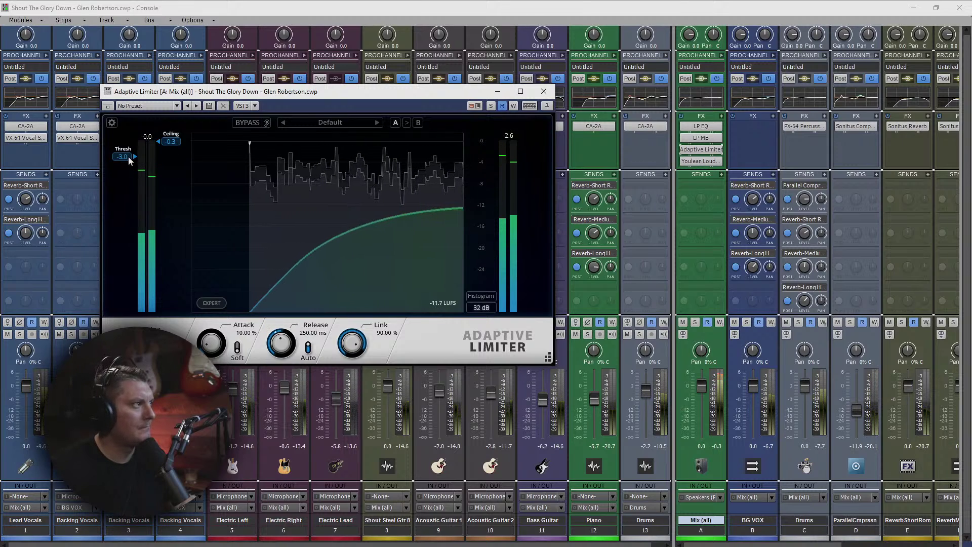
{"action": "left_click_drag", "start_coordinate": [130, 161], "coordinate": [131, 166]}
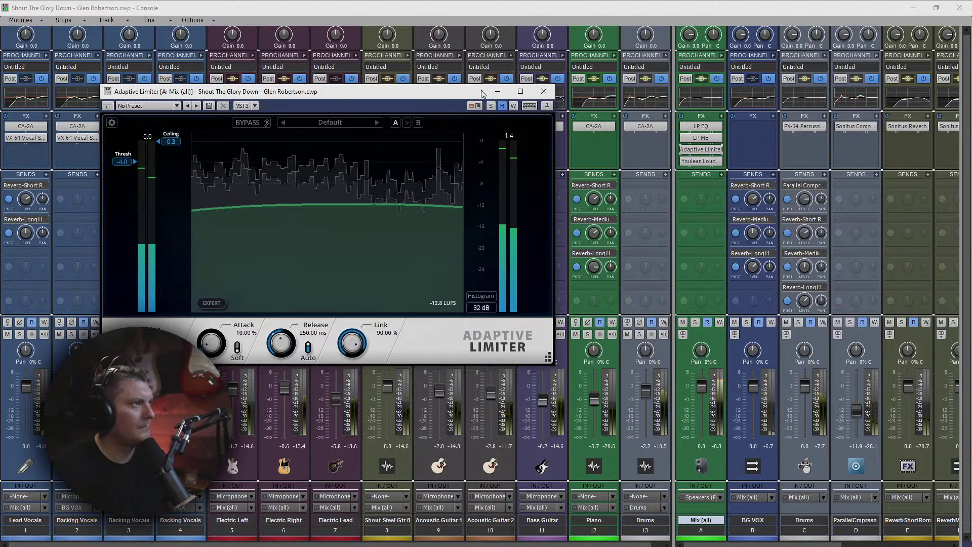
{"action": "left_click", "coordinate": [543, 91]}
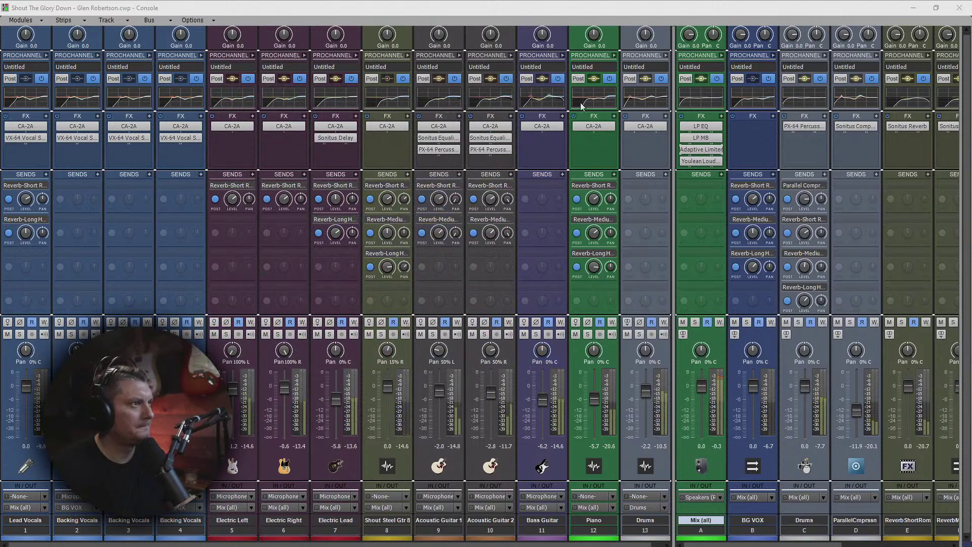
Step: Reopen the Mix bus's loudness meter, clear its measurements and examine the song's loudness while repositioning the meter's window
{"action": "double_click", "coordinate": [706, 162]}
{"action": "mouse_move", "coordinate": [382, 302]}
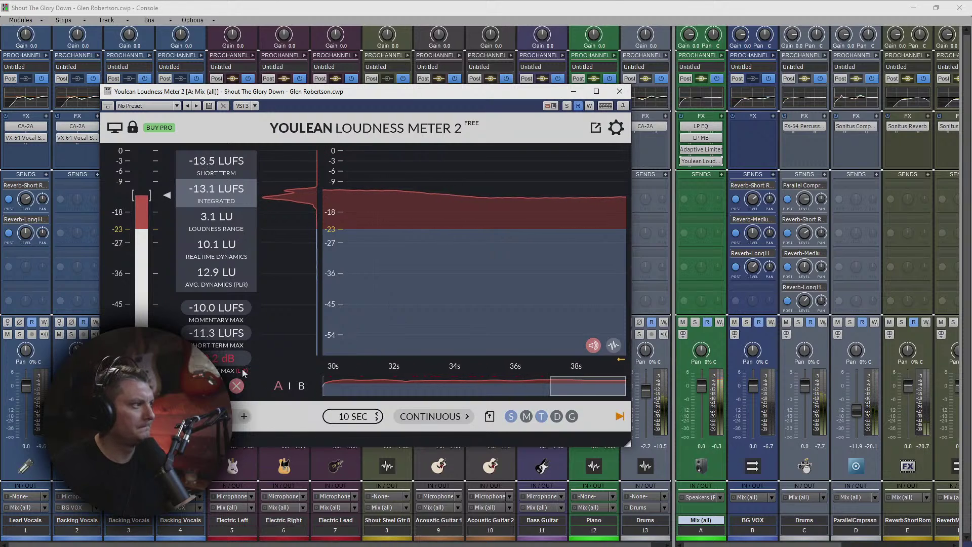
{"action": "left_click", "coordinate": [236, 387]}
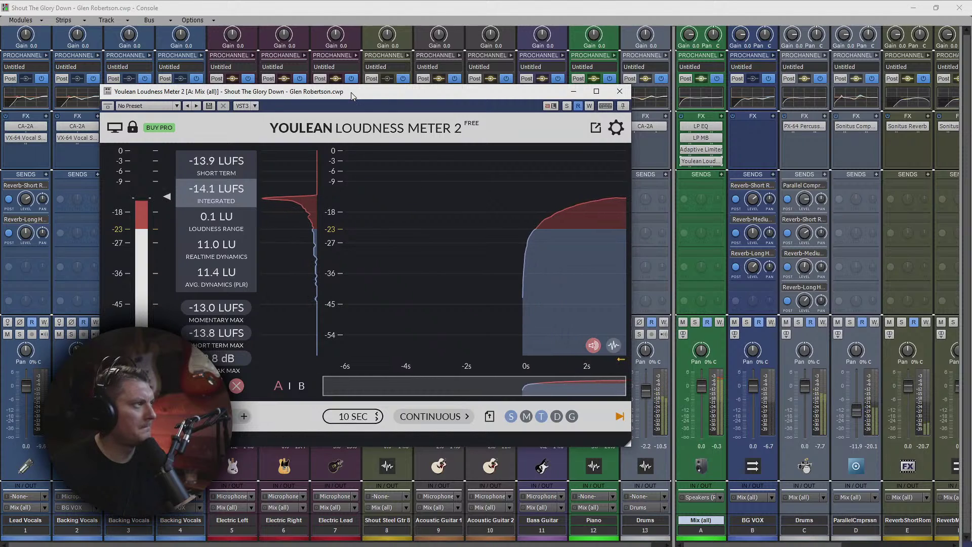
{"action": "left_click_drag", "start_coordinate": [352, 96], "coordinate": [560, 133]}
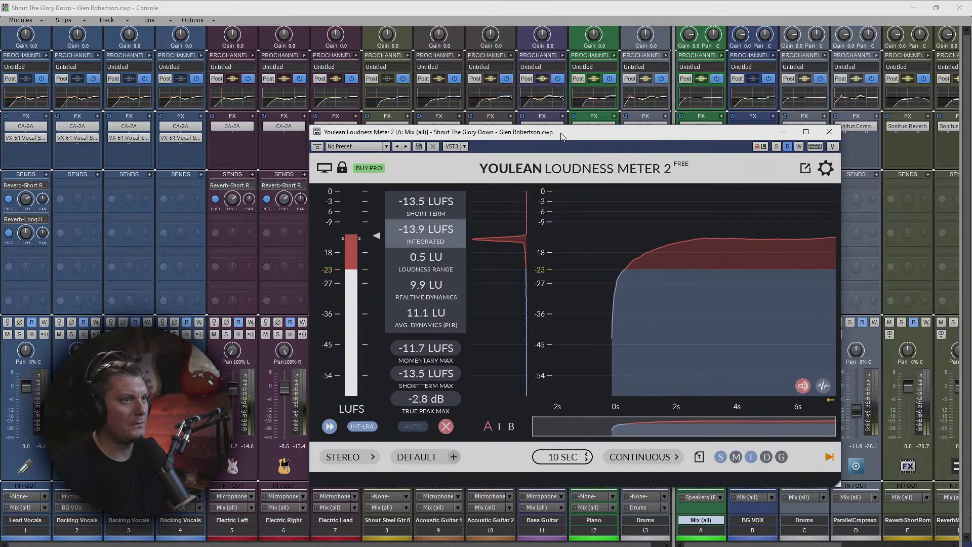
{"action": "left_click_drag", "start_coordinate": [561, 136], "coordinate": [614, 205]}
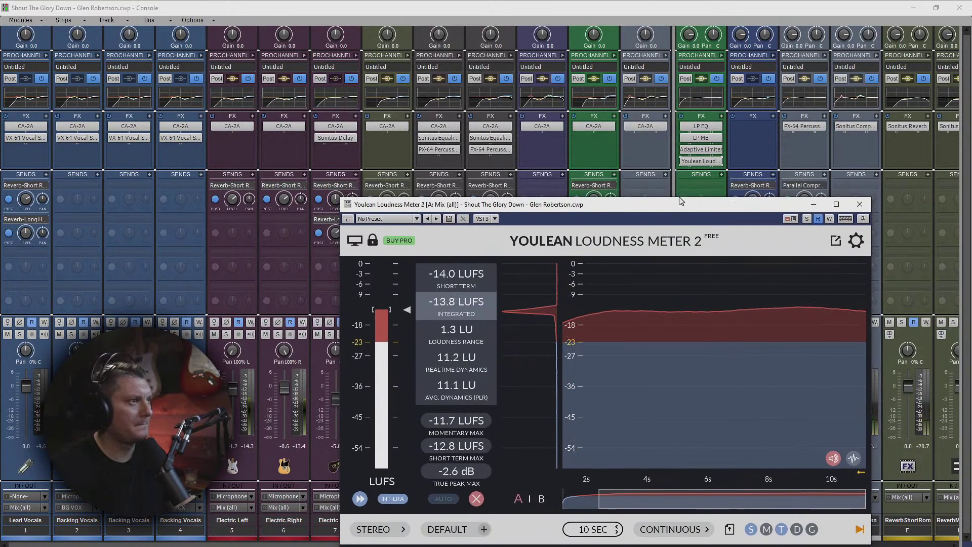
{"action": "left_click_drag", "start_coordinate": [676, 205], "coordinate": [685, 80]}
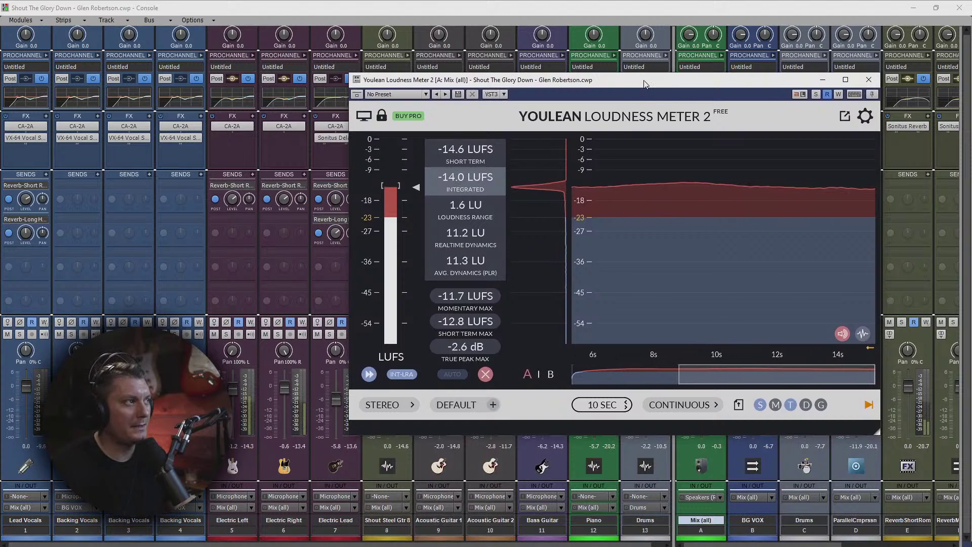
{"action": "left_click_drag", "start_coordinate": [644, 81], "coordinate": [971, 101]}
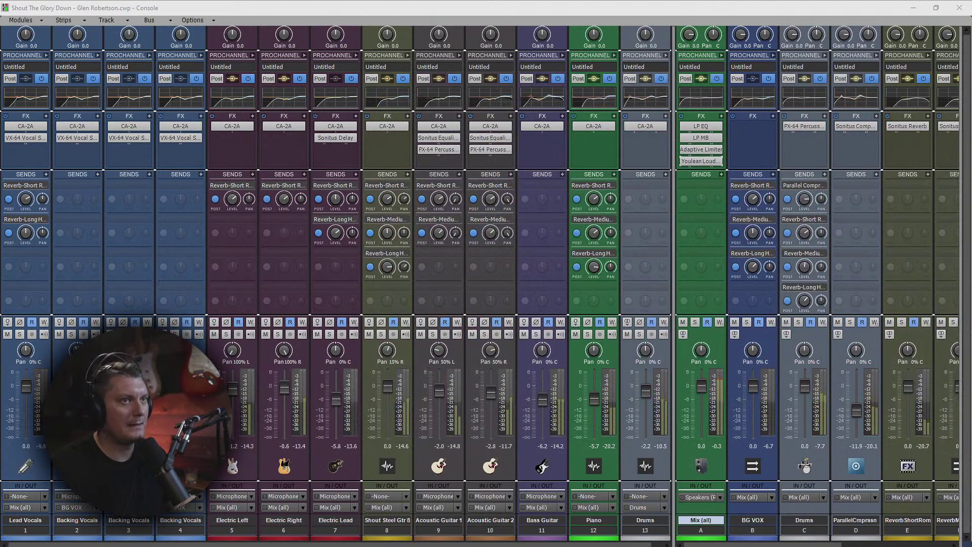
{"action": "left_click_drag", "start_coordinate": [971, 102], "coordinate": [735, 121]}
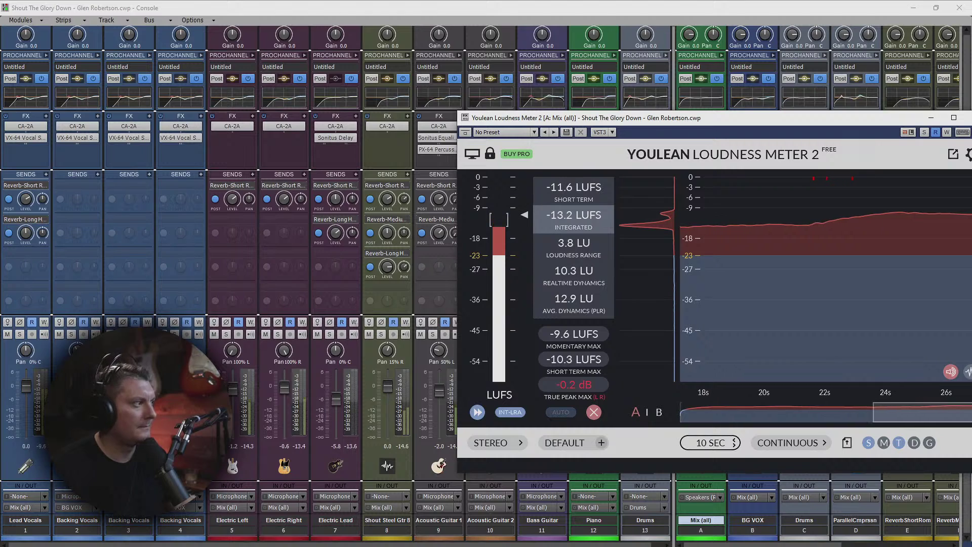
Step: Lower the four grouped vocal tracks, bringing Lead Vocals to -2.6 dB, and remeasure the song with cleared loudness readings
{"action": "left_click", "coordinate": [181, 517]}
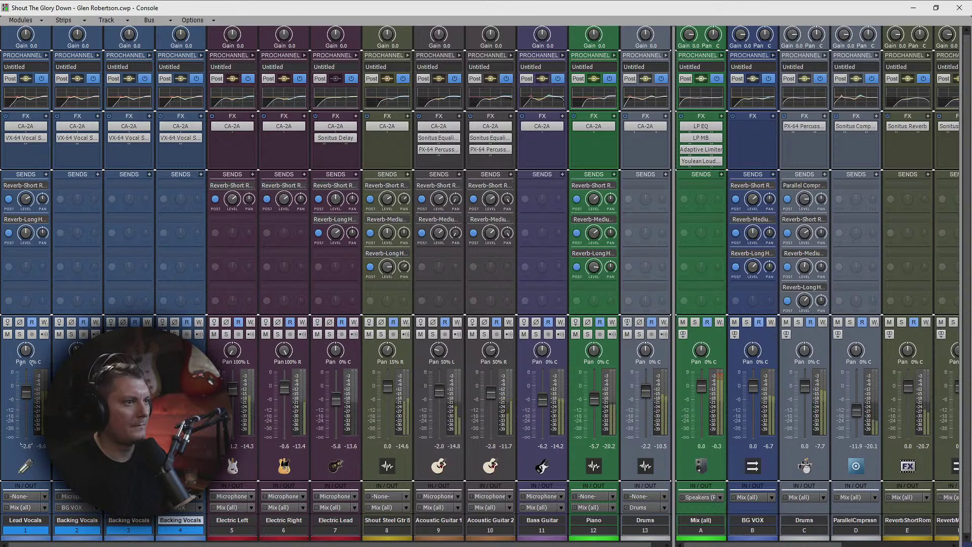
{"action": "double_click", "coordinate": [701, 161]}
{"action": "left_click_drag", "start_coordinate": [730, 108], "coordinate": [571, 83]}
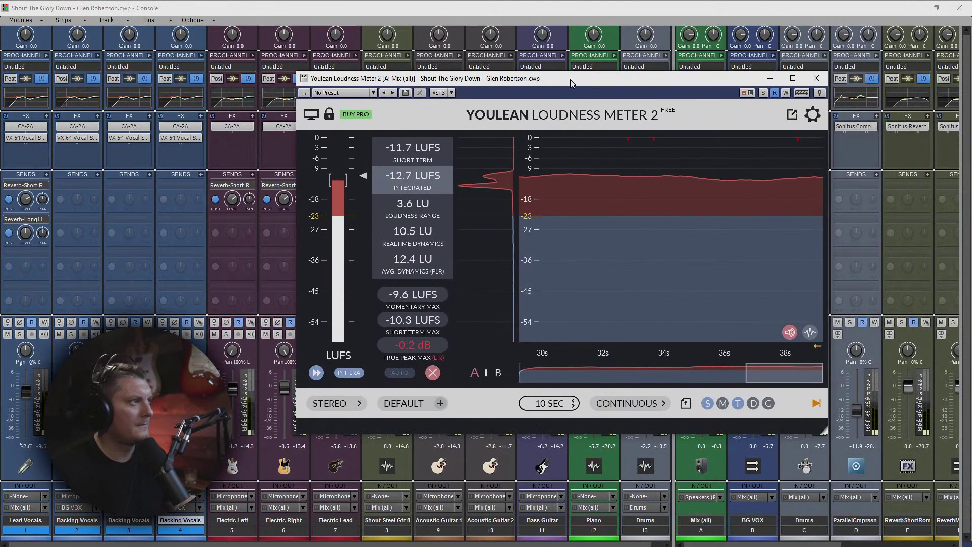
{"action": "left_click", "coordinate": [433, 373]}
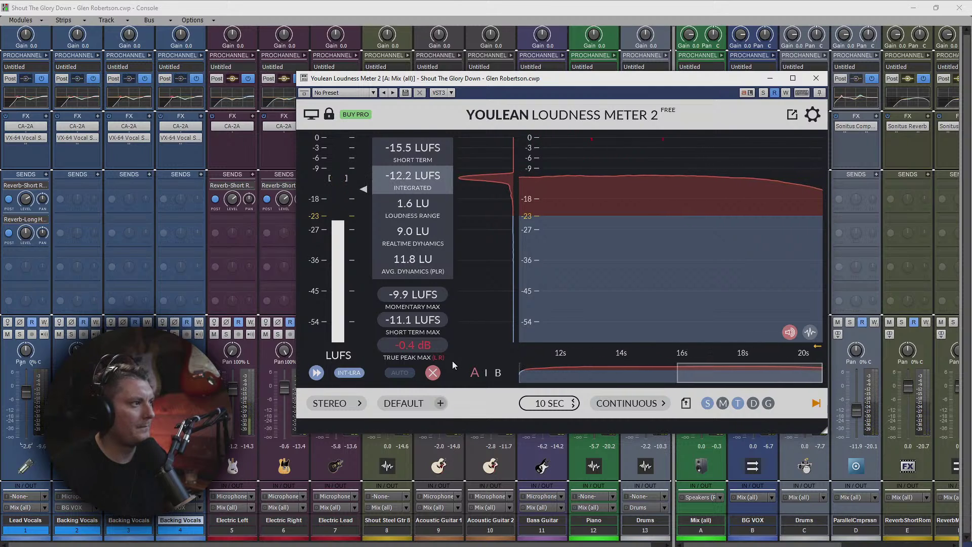
{"action": "left_click", "coordinate": [433, 372]}
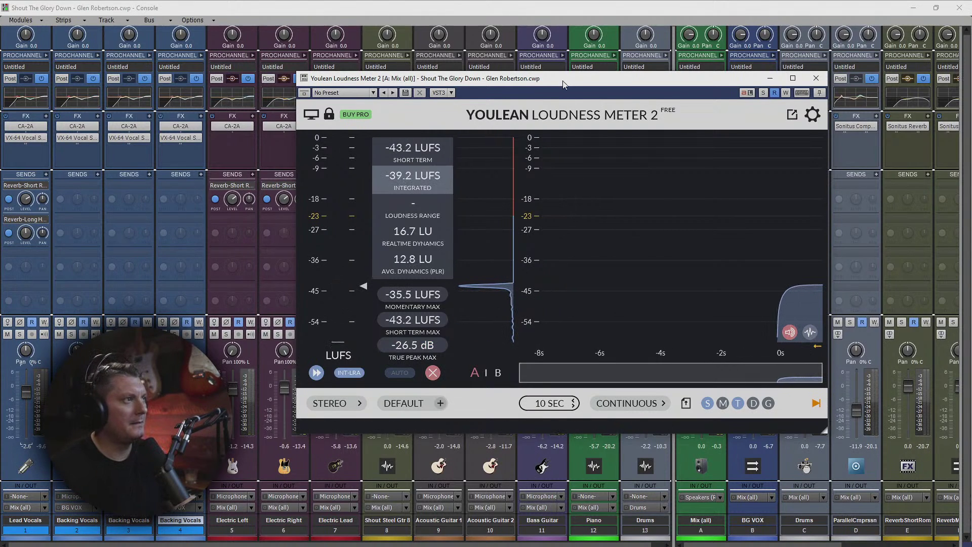
Step: Reposition the loudness meter over the console and set its graph window size to 20 seconds
{"action": "left_click_drag", "start_coordinate": [567, 81], "coordinate": [579, 178]}
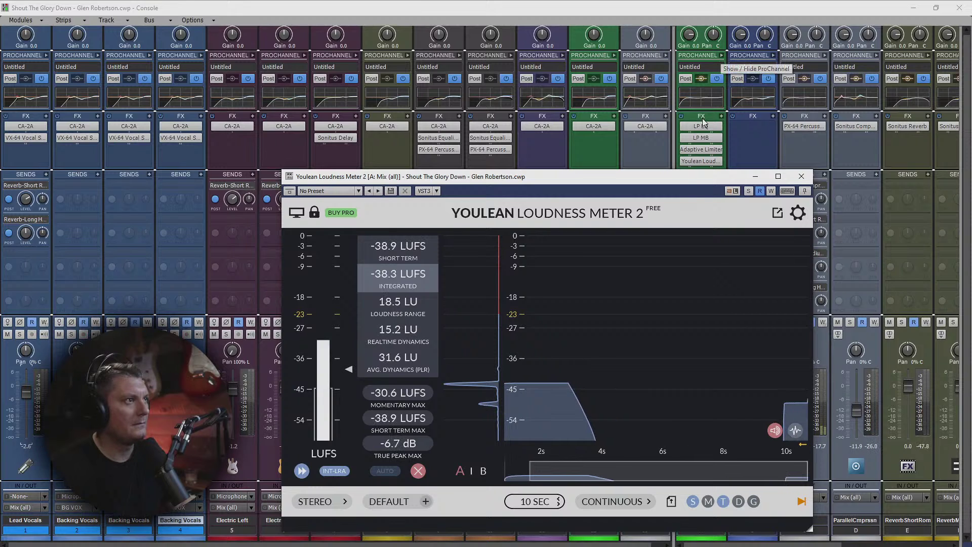
{"action": "left_click_drag", "start_coordinate": [681, 181], "coordinate": [716, 144]}
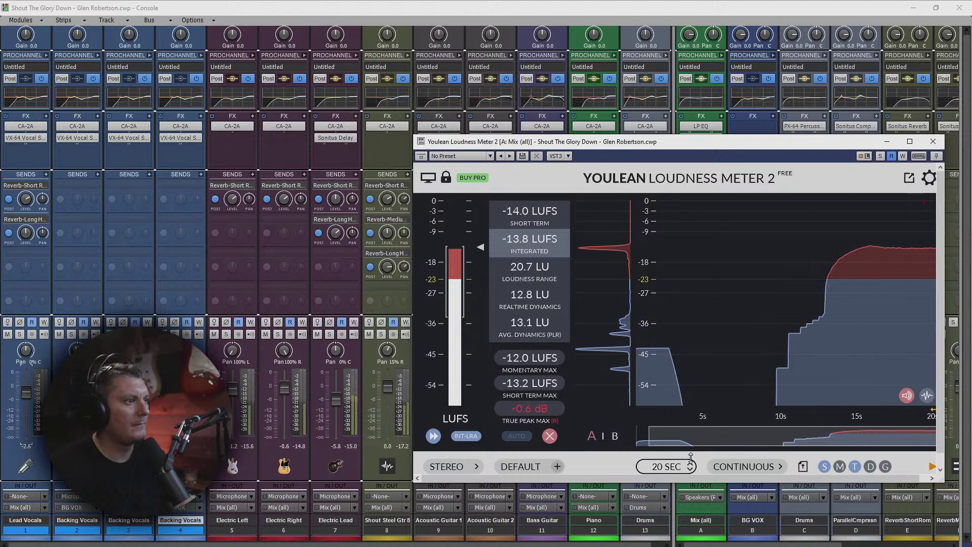
Step: Set the loudness meter's graph window size to 10 seconds and move the meter clear of the Mix bus's effects
{"action": "scroll", "coordinate": [689, 466], "scroll_direction": "up", "scroll_amount": 4}
{"action": "scroll", "coordinate": [689, 467], "scroll_direction": "down", "scroll_amount": 4}
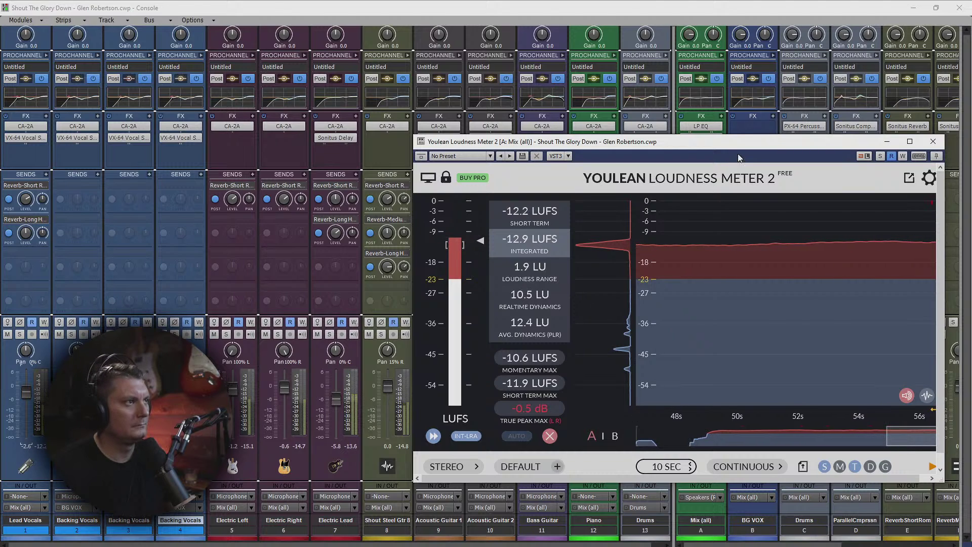
{"action": "left_click_drag", "start_coordinate": [743, 145], "coordinate": [754, 257]}
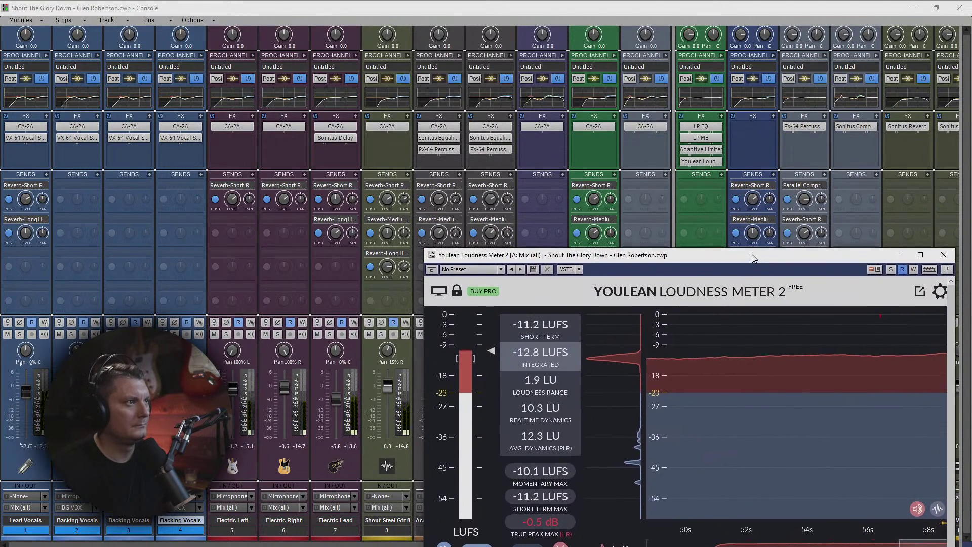
Step: Raise the Mix bus's Adaptive Limiter threshold to -3.0 dB, moving the limiter's window aside and closing it
{"action": "left_click", "coordinate": [704, 152]}
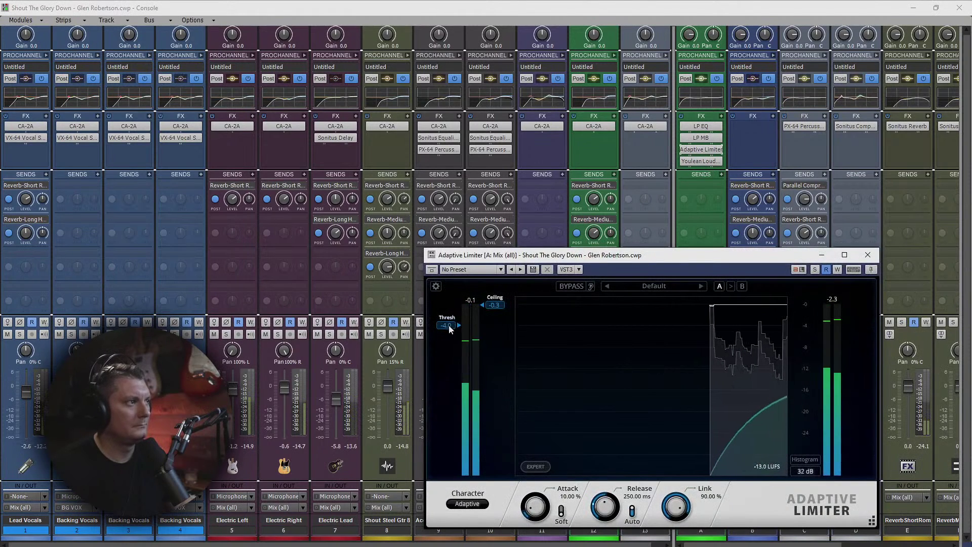
{"action": "left_click_drag", "start_coordinate": [449, 328], "coordinate": [453, 325]}
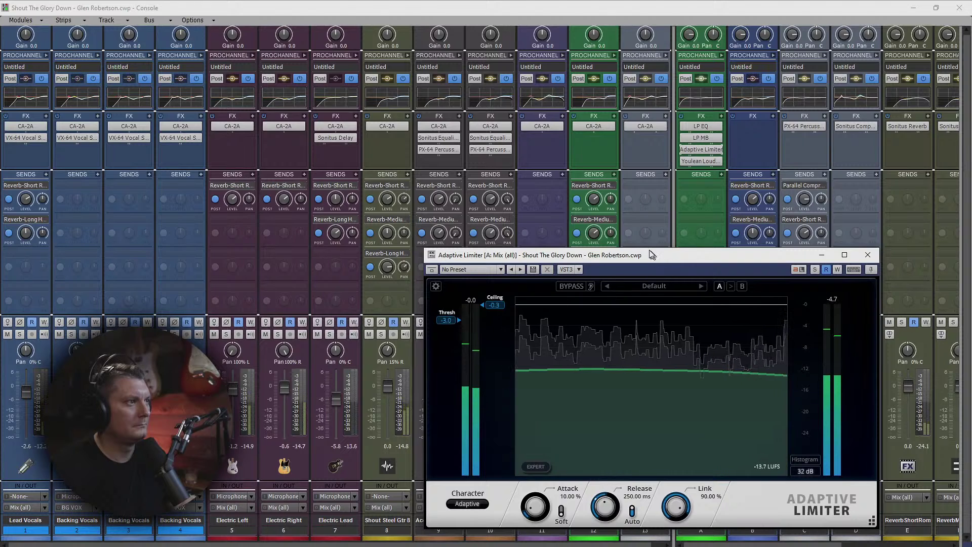
{"action": "left_click_drag", "start_coordinate": [651, 255], "coordinate": [468, 72]}
{"action": "left_click", "coordinate": [685, 71]}
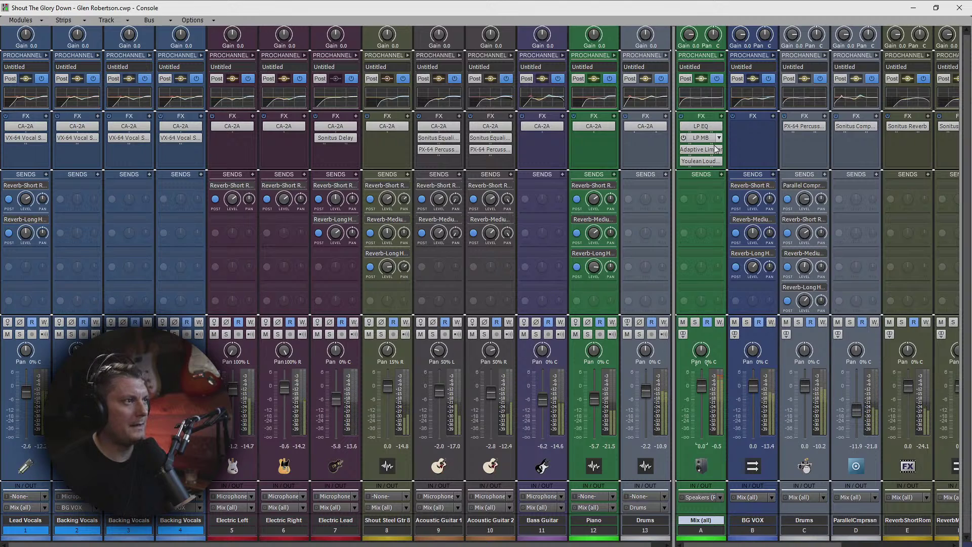
Step: Reopen the Mix bus's loudness meter, clear its measurements, remeasure the song and close the meter
{"action": "double_click", "coordinate": [701, 161]}
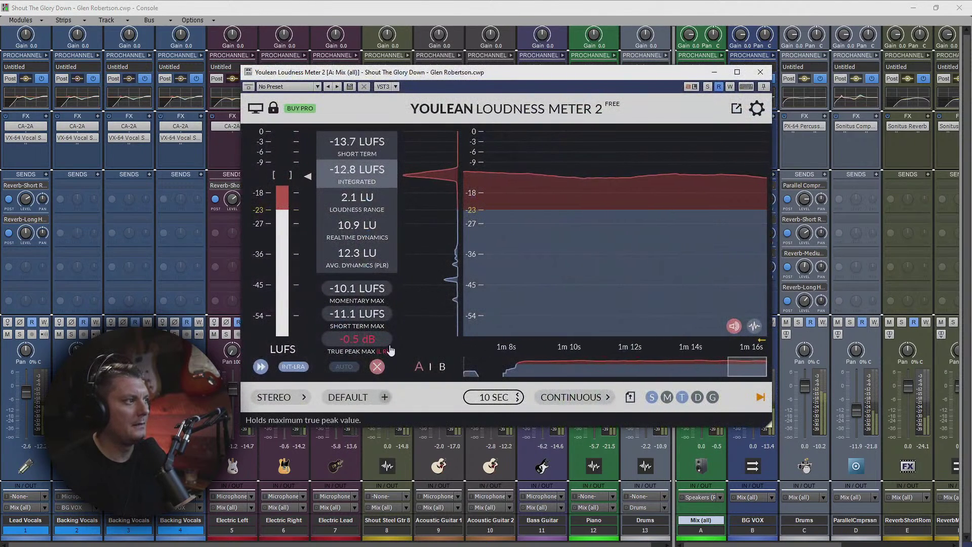
{"action": "left_click", "coordinate": [377, 366]}
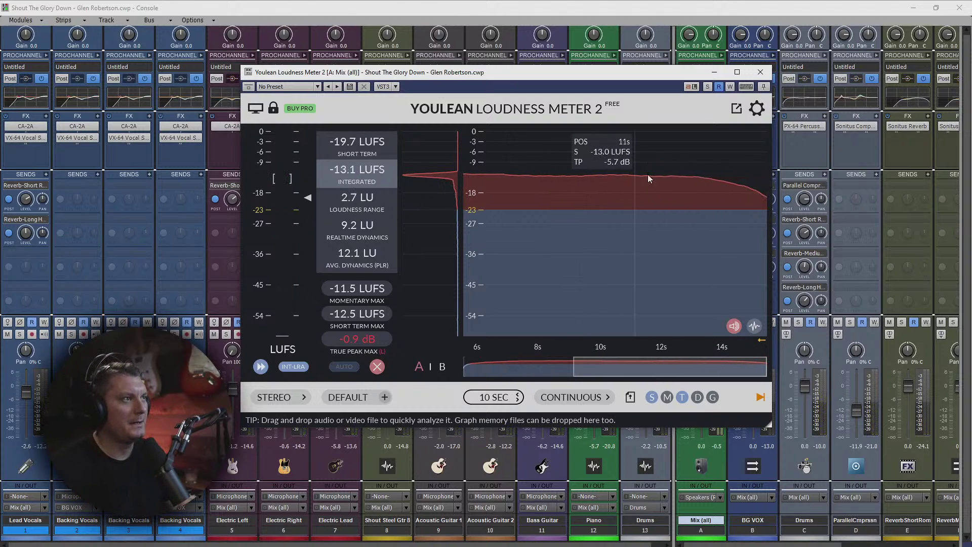
{"action": "left_click", "coordinate": [760, 71]}
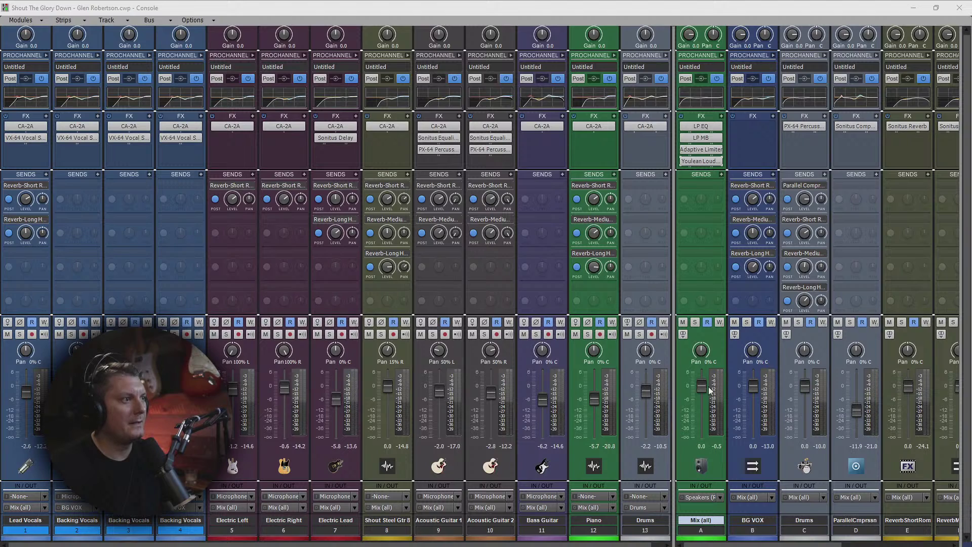
Step: Delete the Youlean Loudness Meter from the Mix bus's effects rack
{"action": "right_click", "coordinate": [699, 162]}
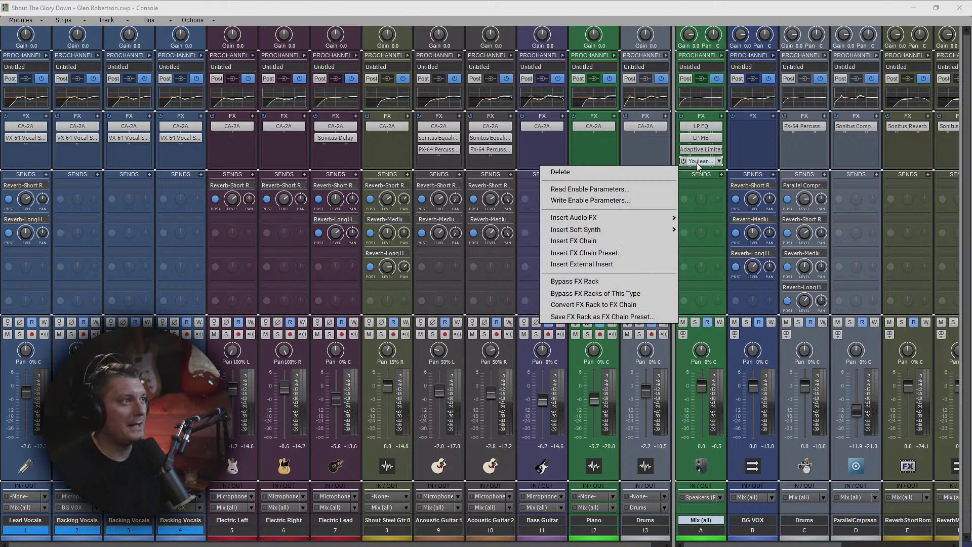
{"action": "left_click", "coordinate": [639, 174]}
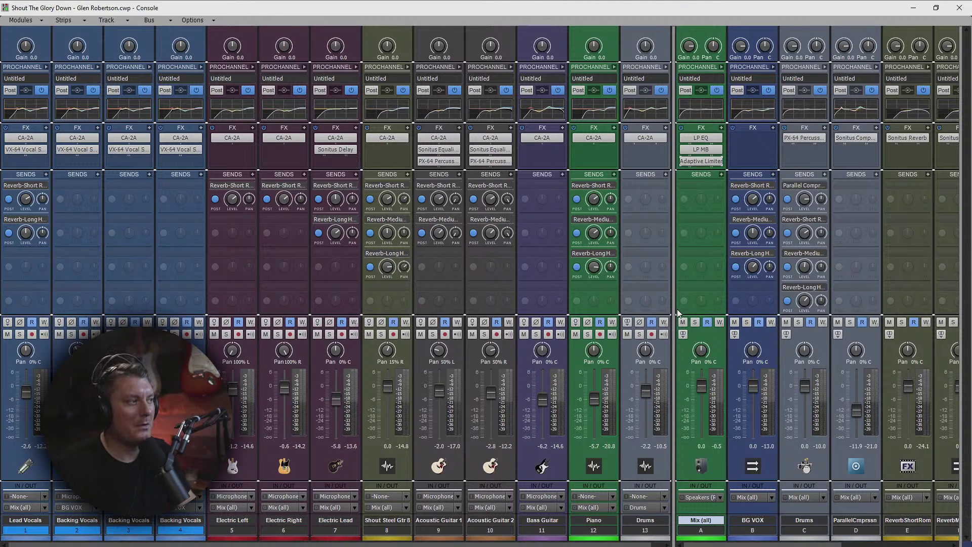
Step: Release the selection of the four vocal tracks so that only the Lead Vocals track is selected
{"action": "left_click", "coordinate": [196, 530]}
{"action": "left_click", "coordinate": [30, 530]}
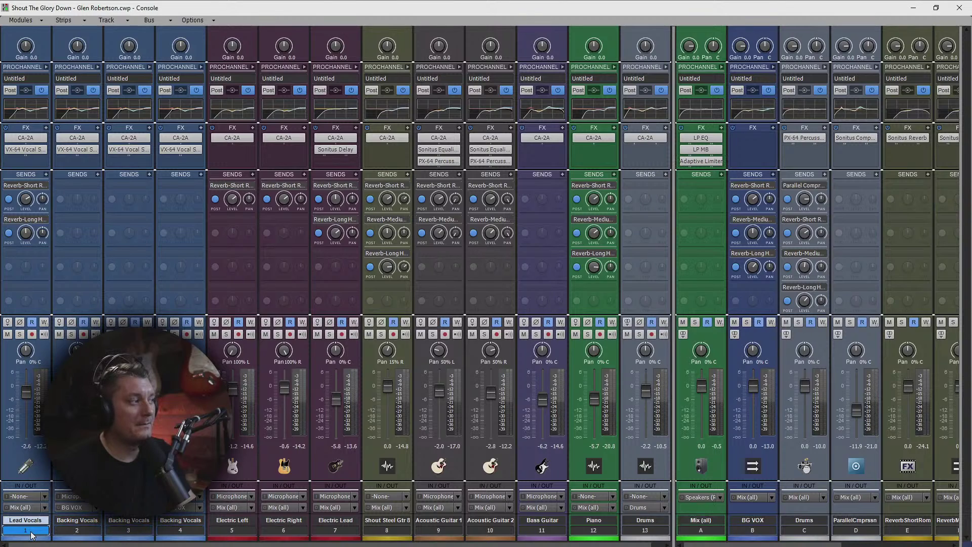